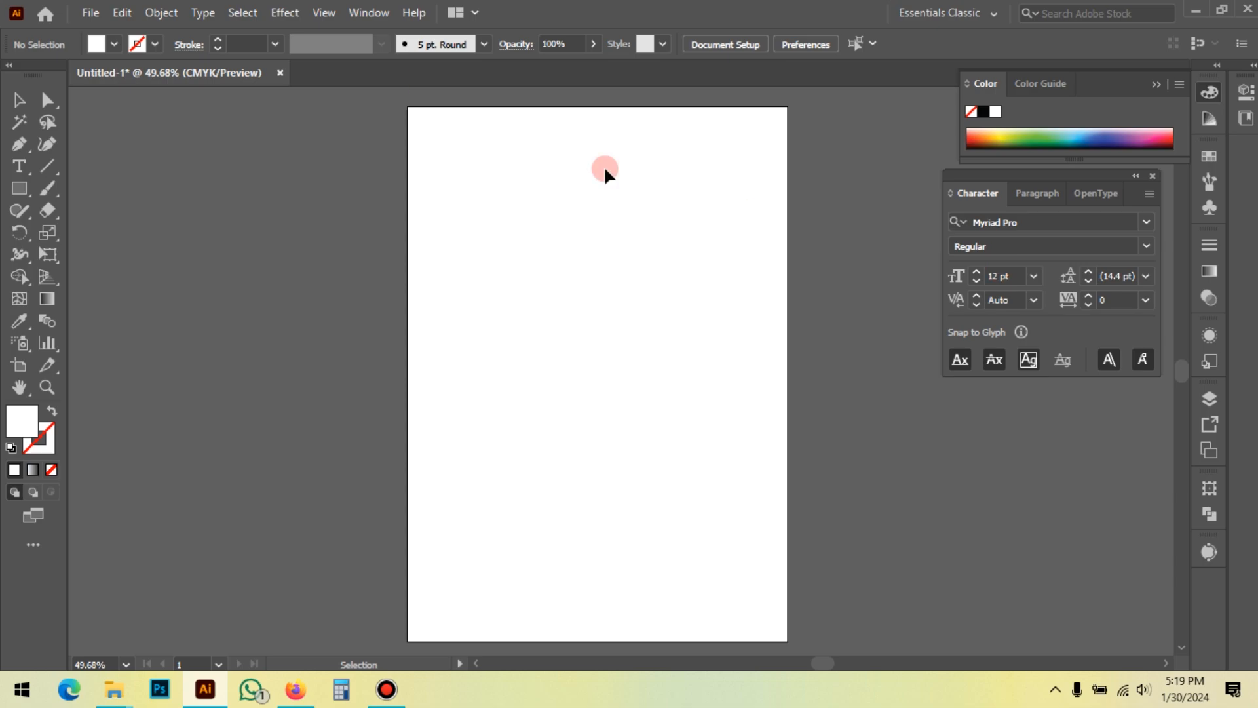
# Show the Align panel and place it directly below the Character panel
pyautogui.click(368, 12)
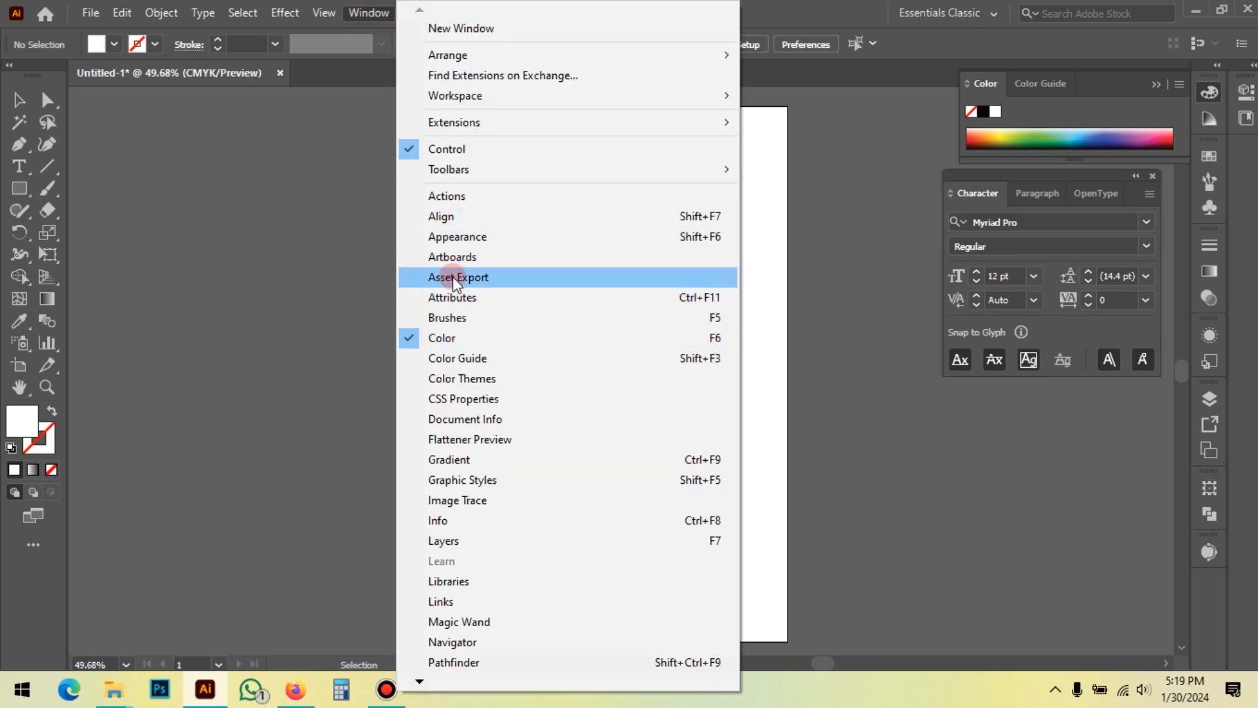
pyautogui.click(455, 217)
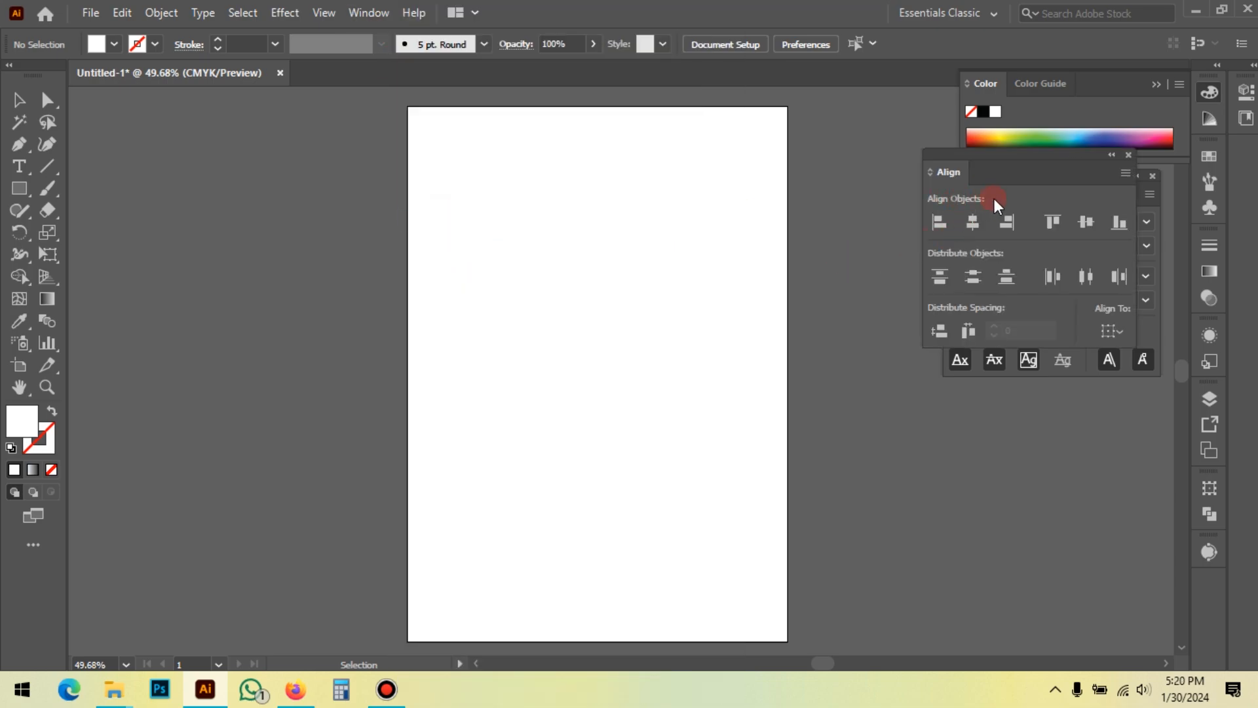
pyautogui.moveTo(994, 153); pyautogui.dragTo(983, 469)
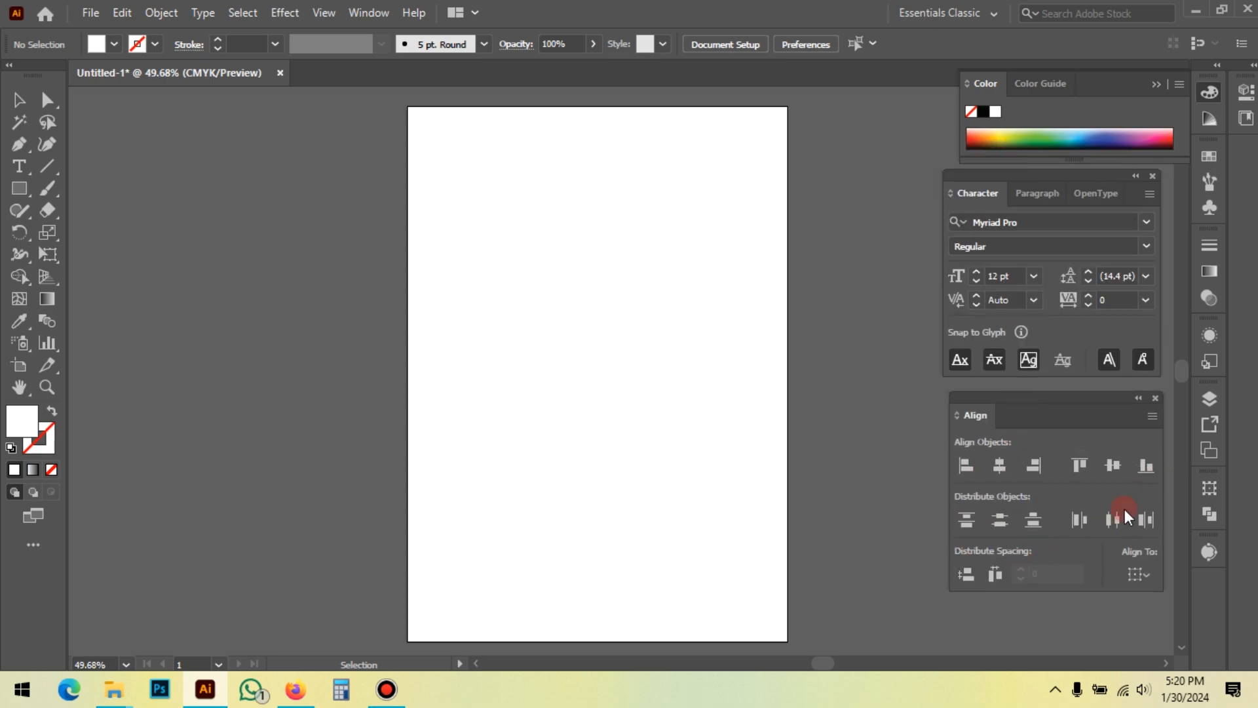
pyautogui.moveTo(1058, 395); pyautogui.dragTo(1058, 396)
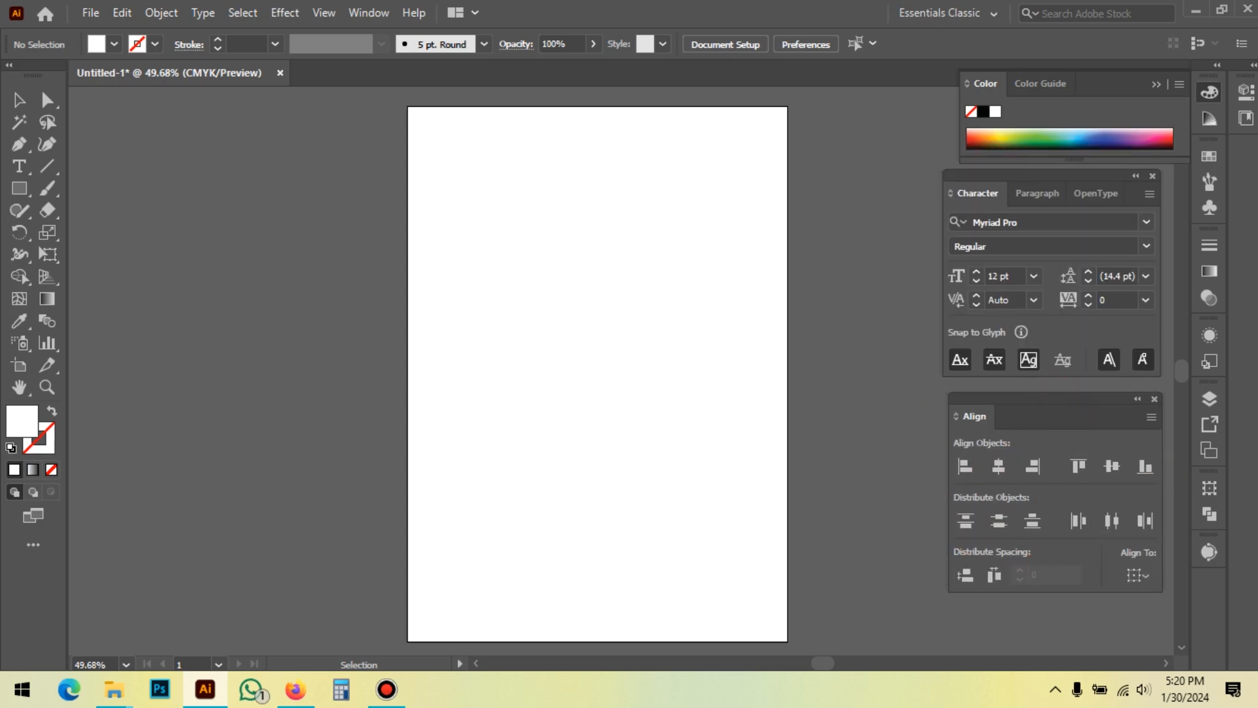
# Detach the Pathfinder panel from the dock and place it floating near the artboard's upper right corner
pyautogui.moveTo(1210, 517); pyautogui.dragTo(837, 274)
pyautogui.moveTo(907, 254); pyautogui.dragTo(758, 223)
pyautogui.click(752, 346)
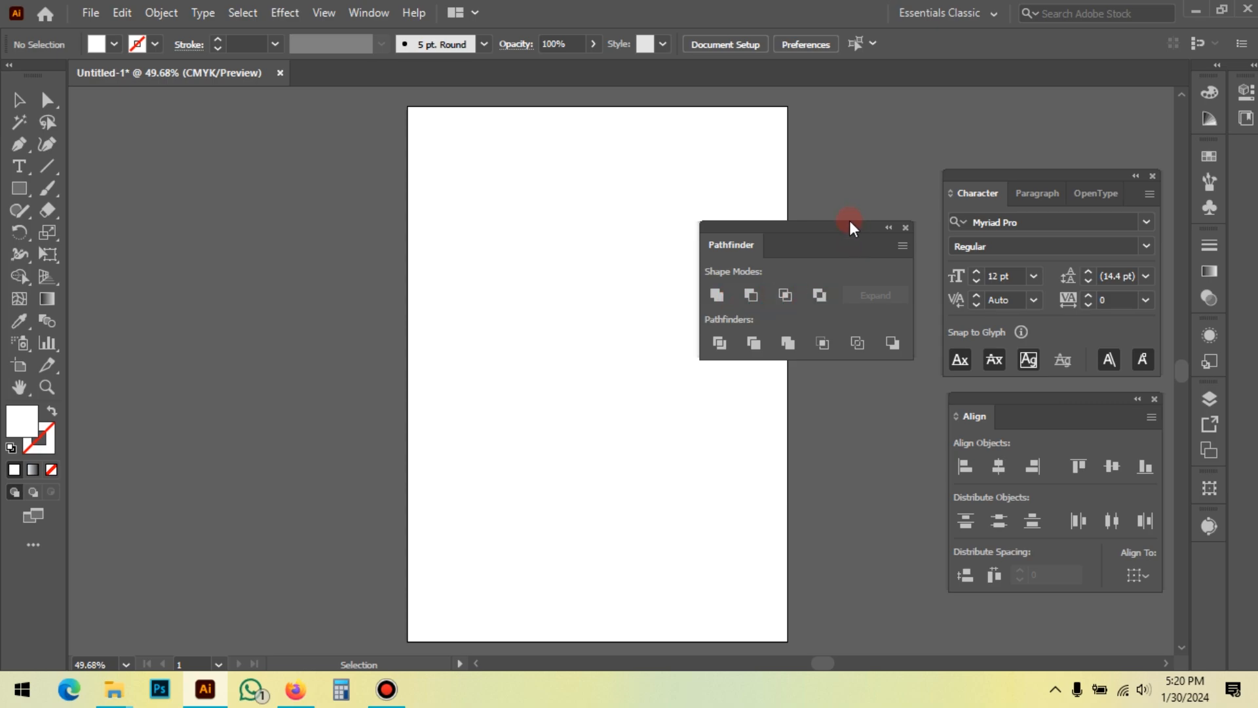
pyautogui.moveTo(859, 226); pyautogui.dragTo(880, 135)
# Draw a rectangle about 333 by 230 pt in the upper part of the artboard
pyautogui.moveTo(689, 302); pyautogui.dragTo(577, 301)
pyautogui.click(19, 188)
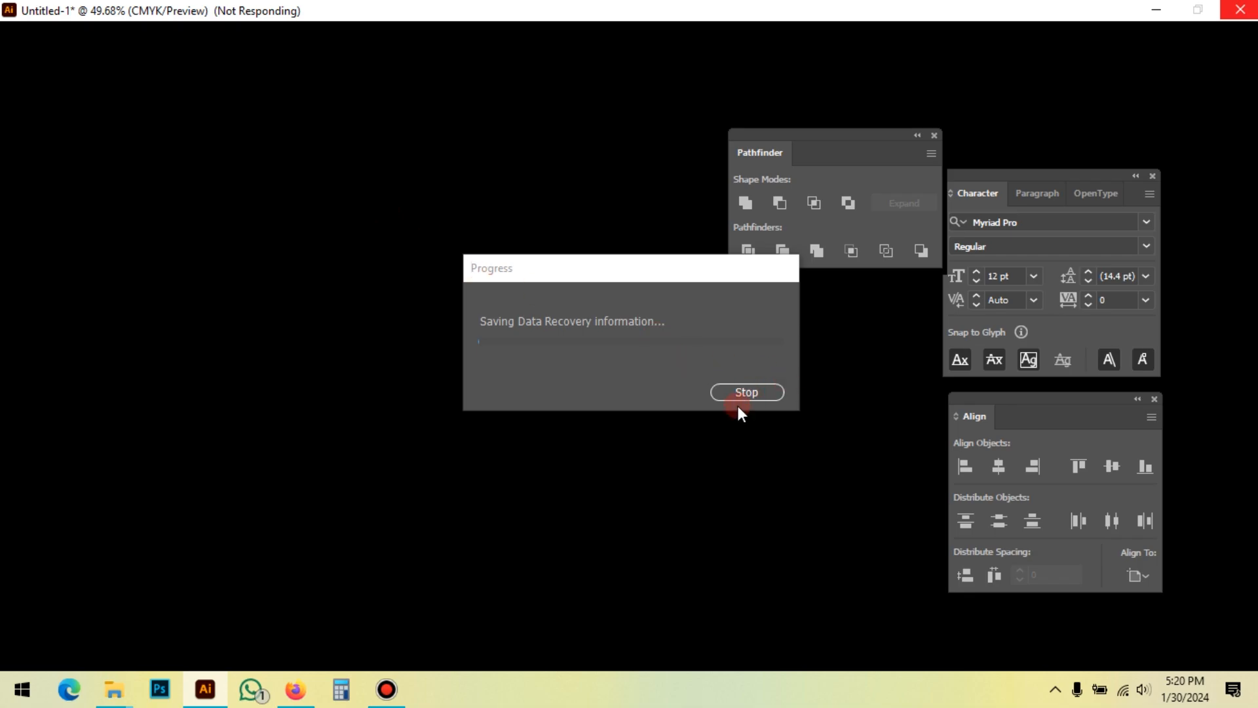
pyautogui.click(387, 688)
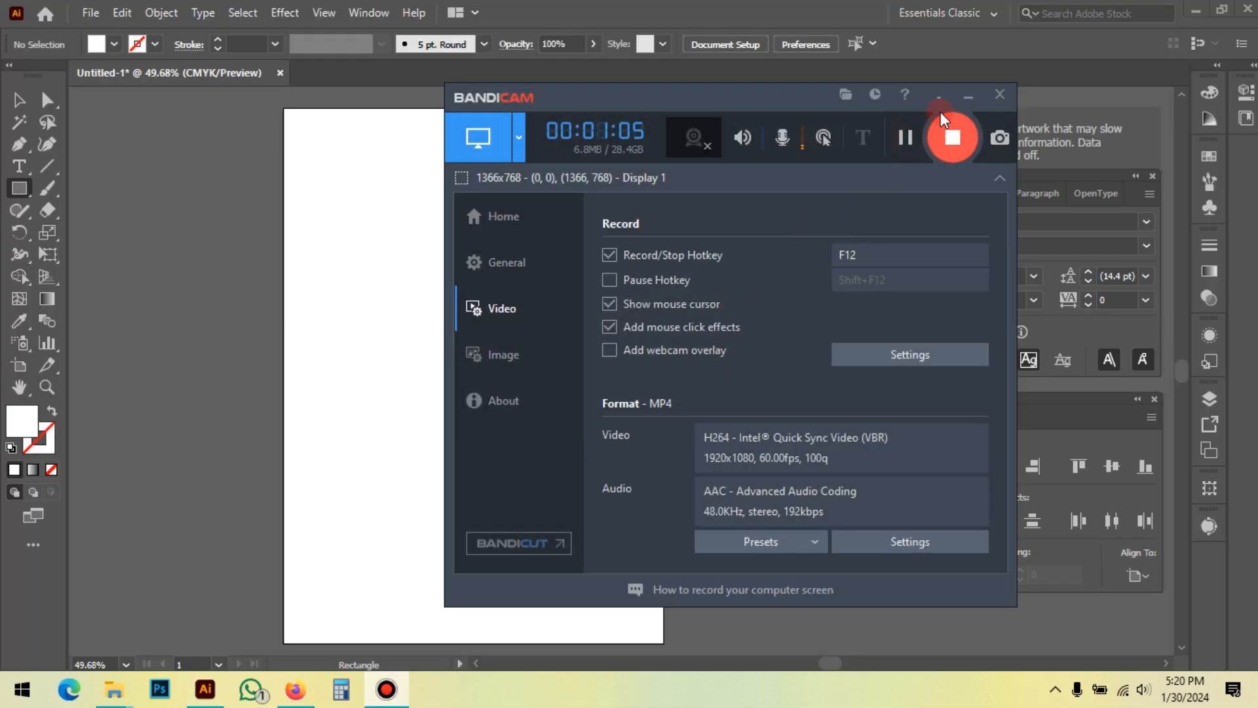
pyautogui.click(968, 96)
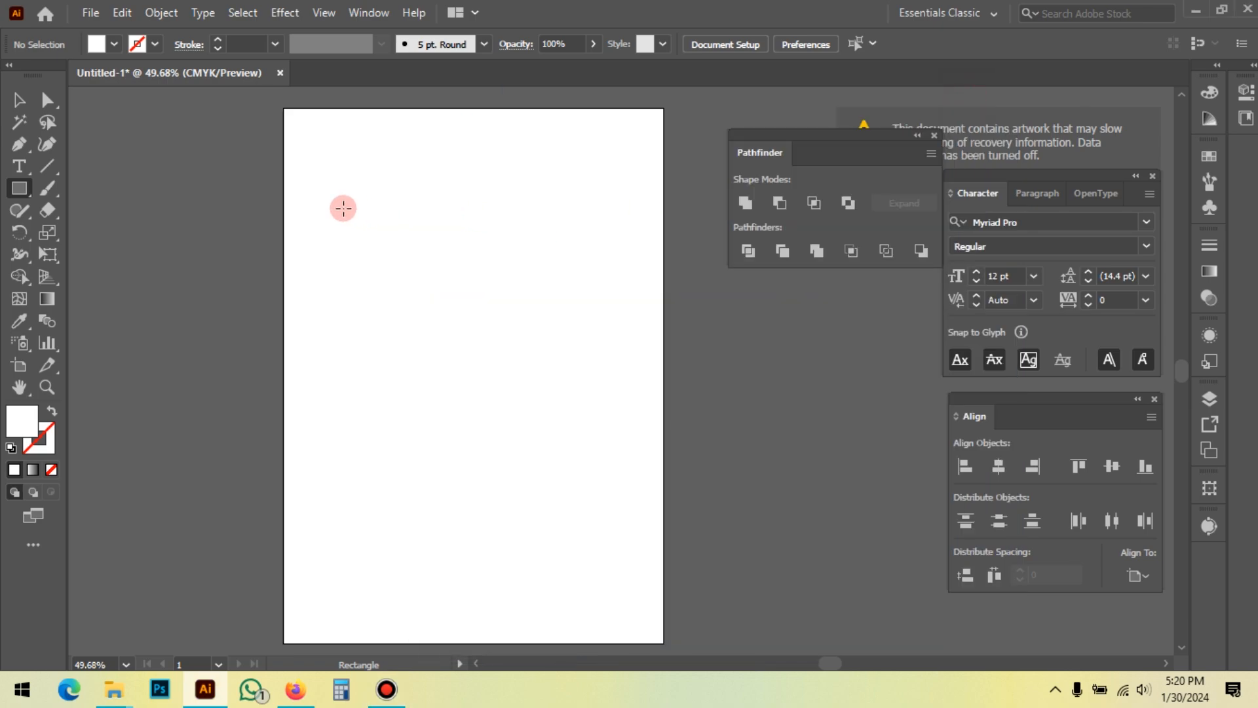
pyautogui.moveTo(438, 274); pyautogui.dragTo(548, 352)
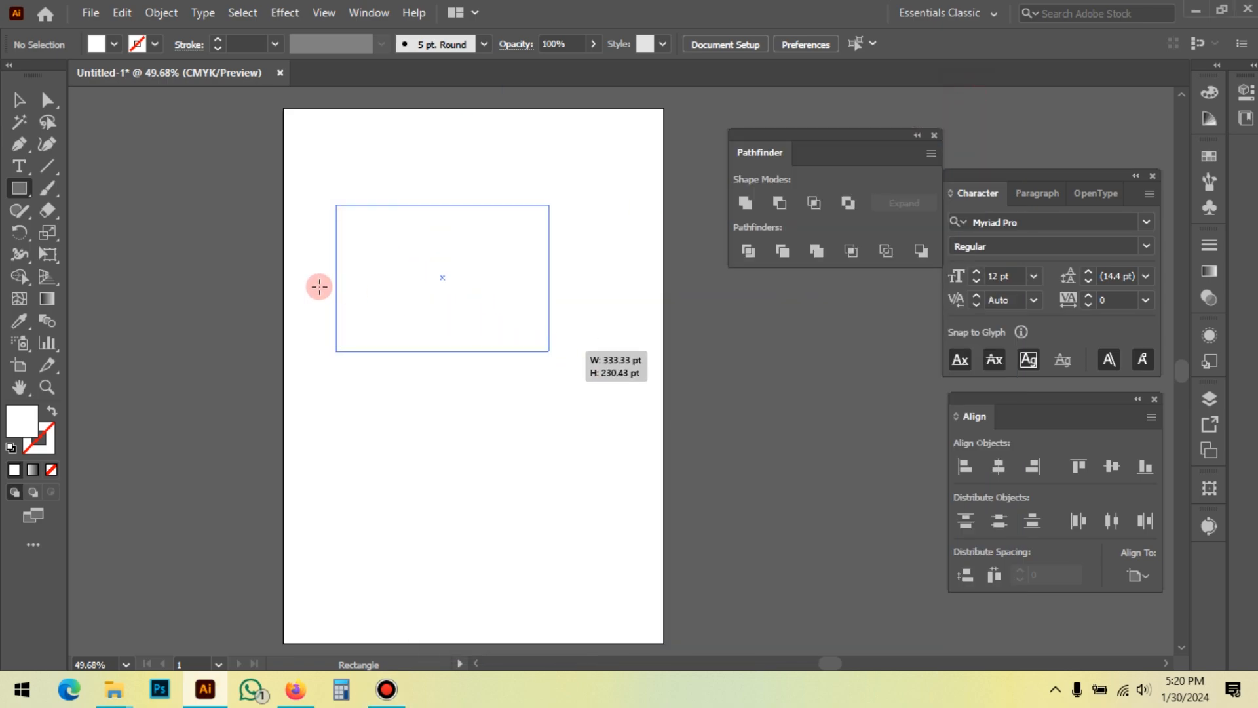
# Fill the rectangle with red from the swatches and deselect it
pyautogui.click(17, 100)
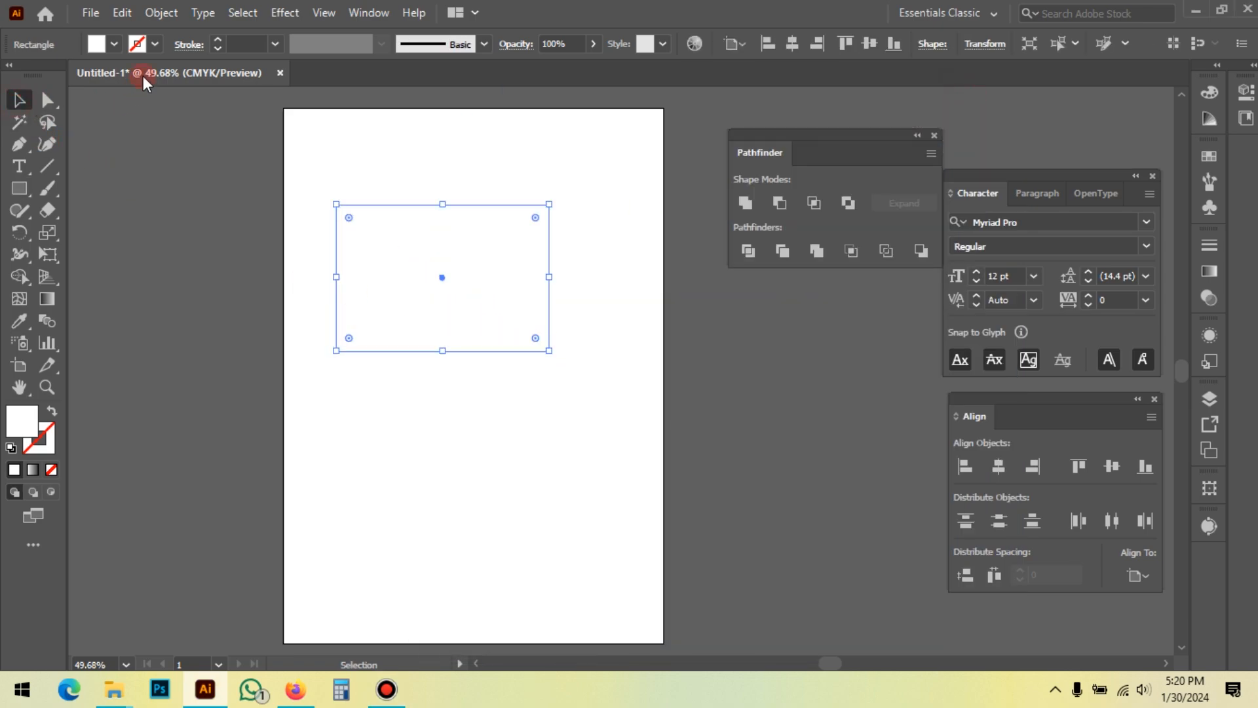
pyautogui.click(107, 45)
pyautogui.click(66, 77)
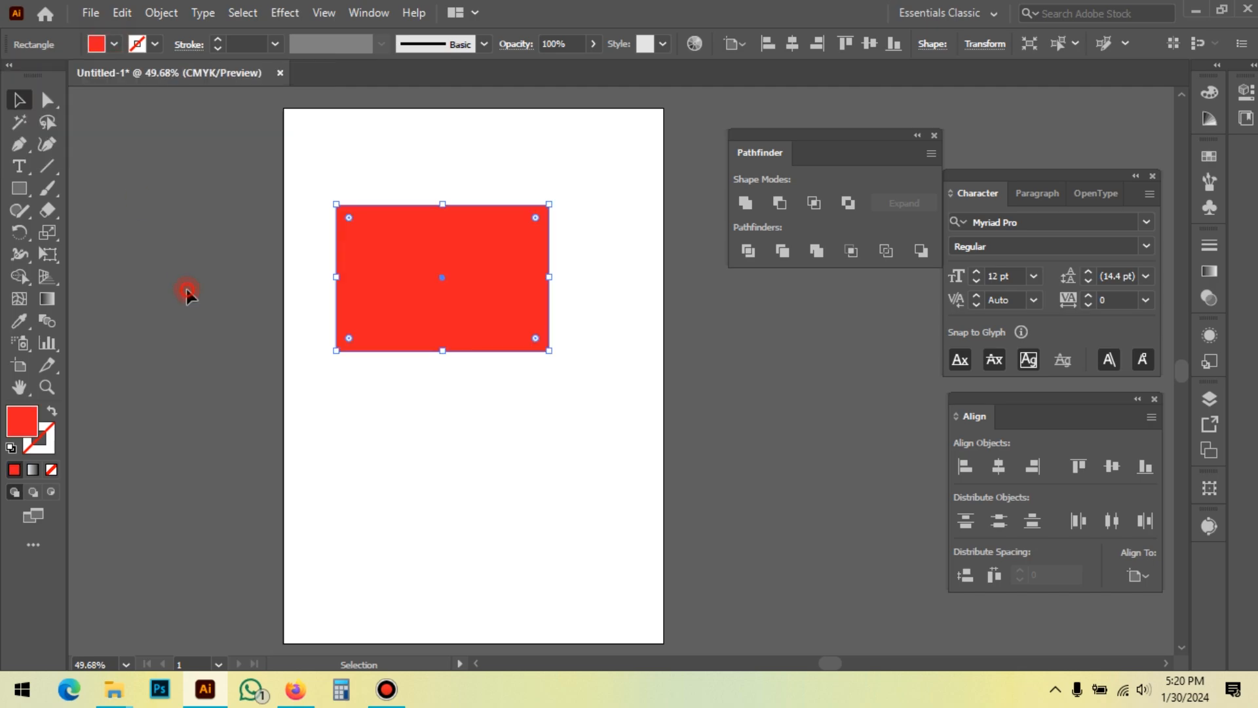
pyautogui.click(187, 294)
# Dock the floating Character and Align panels as icons to clear the workspace
pyautogui.moveTo(411, 399); pyautogui.dragTo(480, 426)
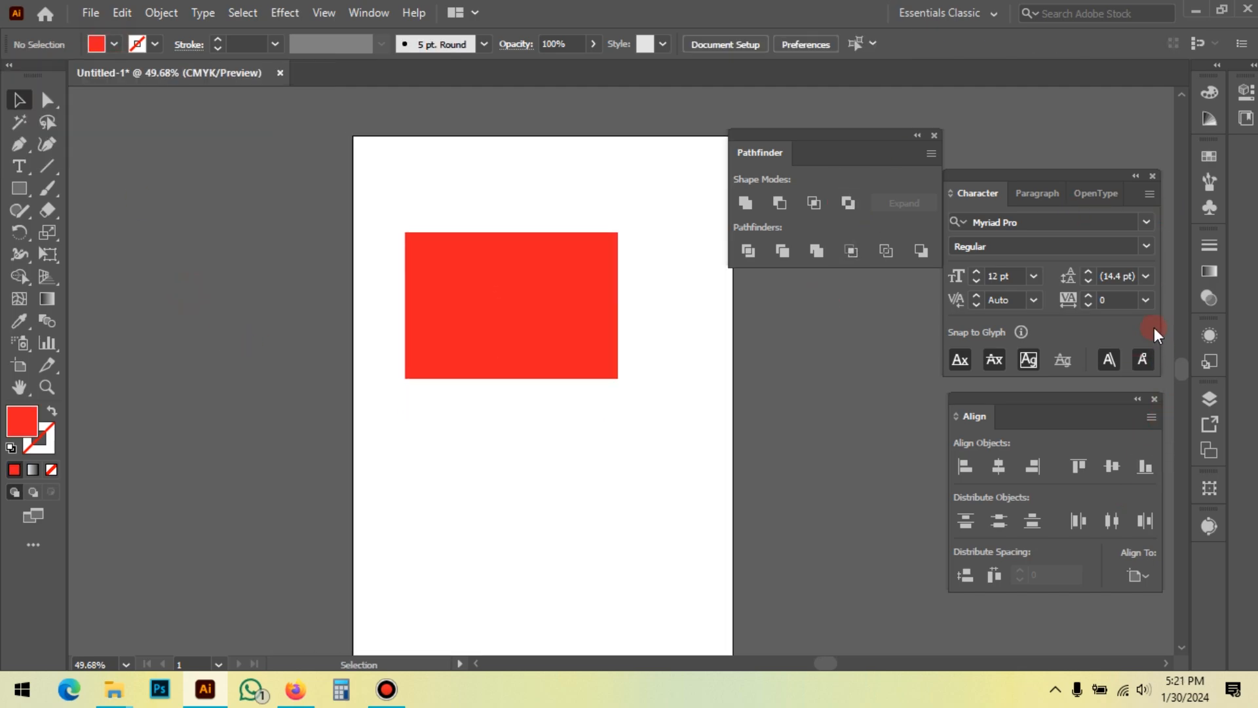
pyautogui.moveTo(1103, 171); pyautogui.dragTo(1209, 549)
pyautogui.moveTo(1078, 399); pyautogui.dragTo(1208, 644)
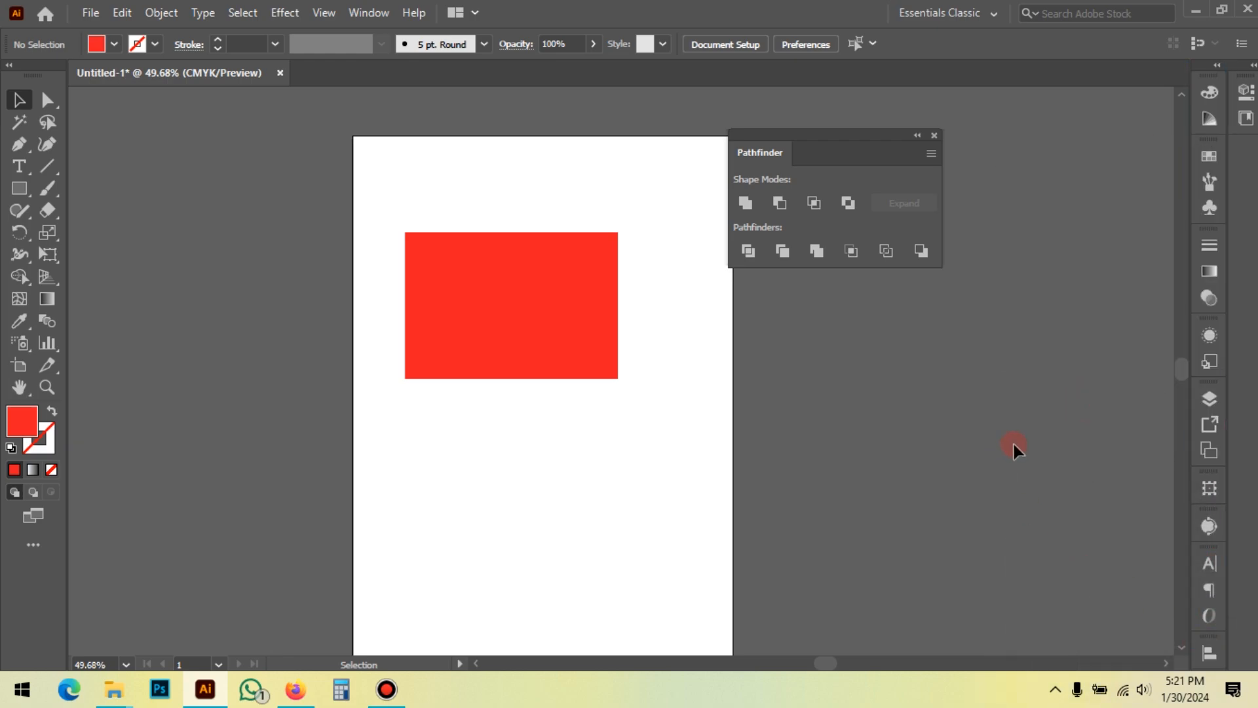
# Move the red rectangle closer to the artboard's upper left corner
pyautogui.scroll(-5, 1206, 408)
pyautogui.scroll(5, 1197, 415)
pyautogui.click(722, 352)
pyautogui.click(636, 314)
pyautogui.press('space')
pyautogui.moveTo(678, 407); pyautogui.dragTo(652, 362)
pyautogui.click(554, 315)
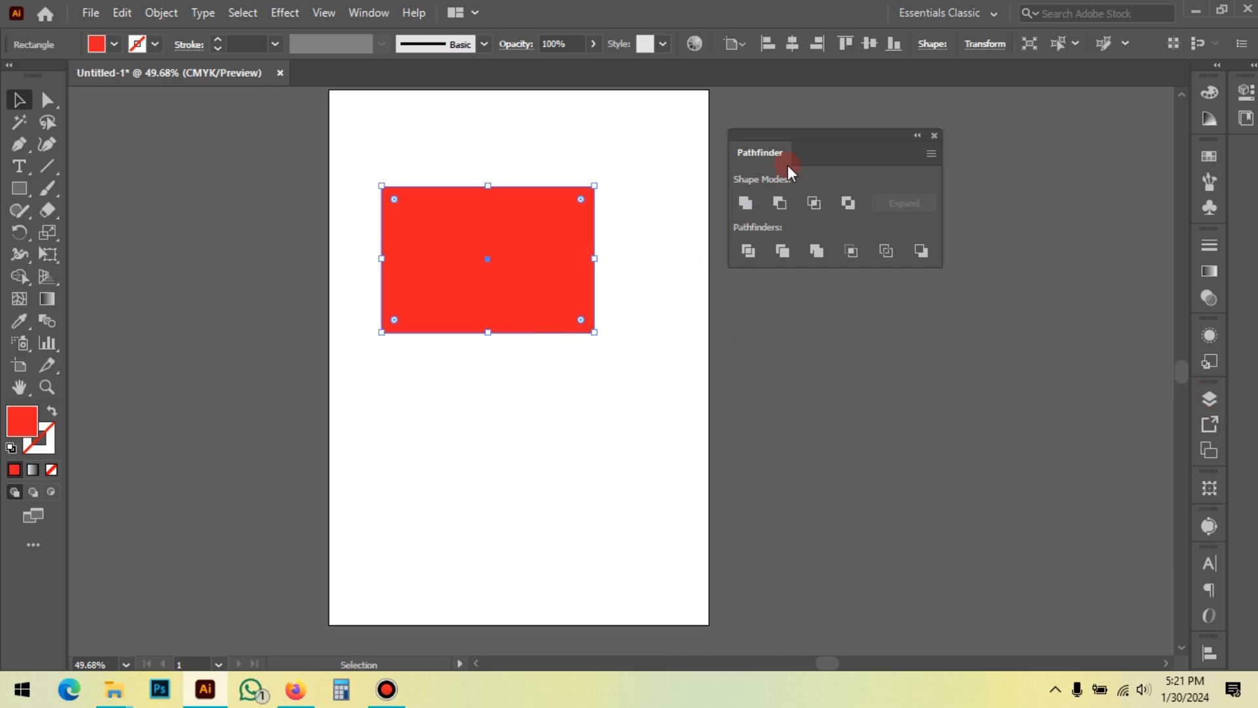
pyautogui.moveTo(551, 273); pyautogui.dragTo(509, 264)
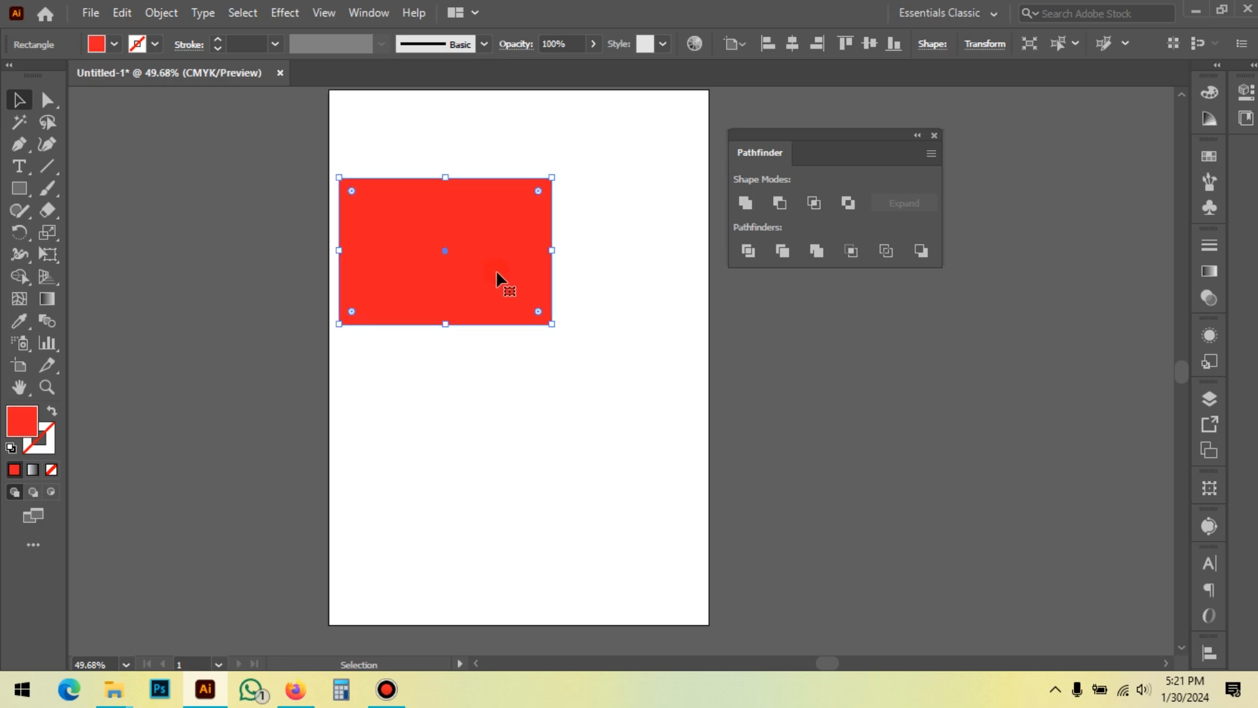
# Duplicate the red rectangle so the copy overlaps the original's lower right corner, and leave both deselected
pyautogui.press('alt')
pyautogui.moveTo(392, 223); pyautogui.dragTo(514, 285)
pyautogui.click(615, 159)
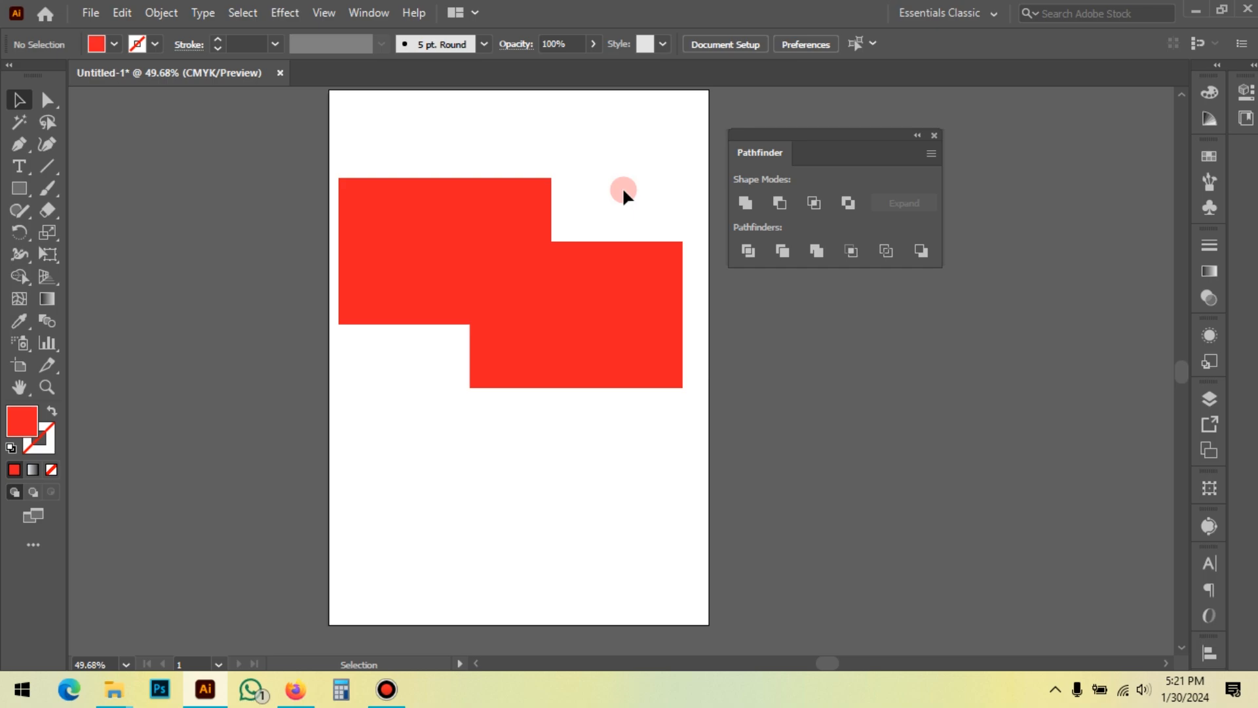
pyautogui.click(583, 272)
pyautogui.click(524, 214)
pyautogui.click(605, 206)
pyautogui.scroll(-1, 605, 208)
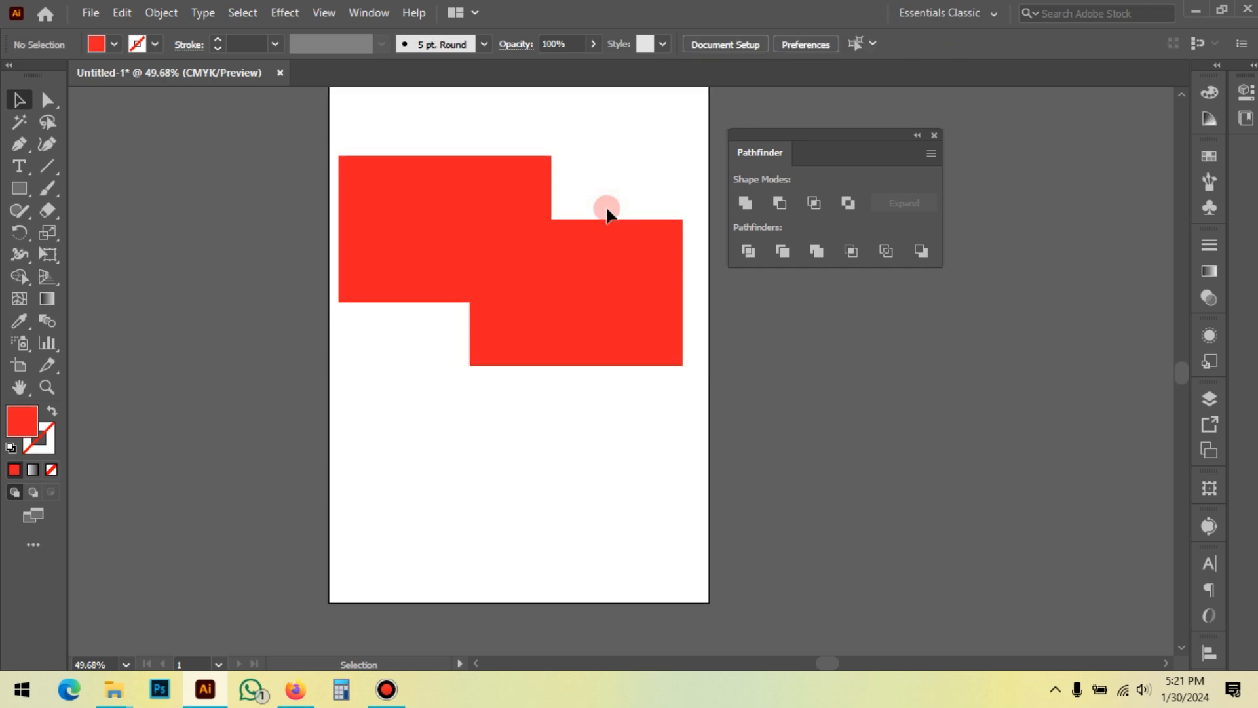
# Select both rectangles, move the Pathfinder panel farther from the artboard, and clear the selection
pyautogui.moveTo(615, 160); pyautogui.dragTo(463, 303)
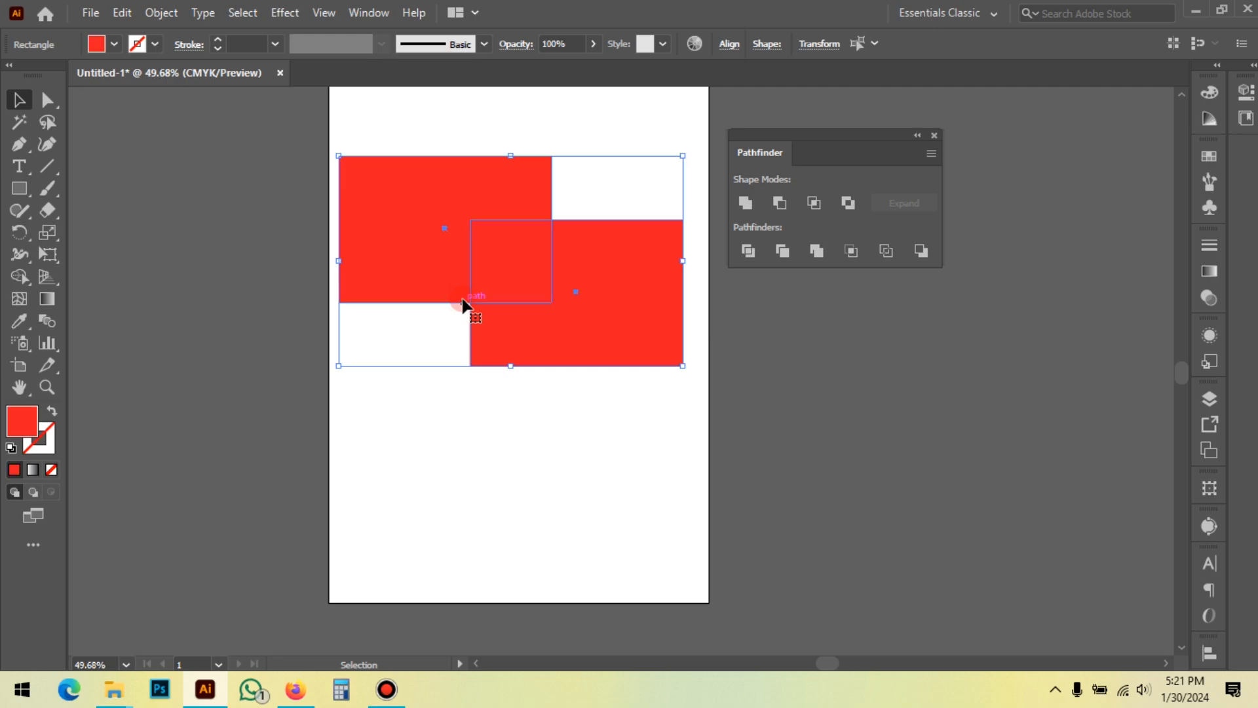
pyautogui.moveTo(757, 135); pyautogui.dragTo(826, 157)
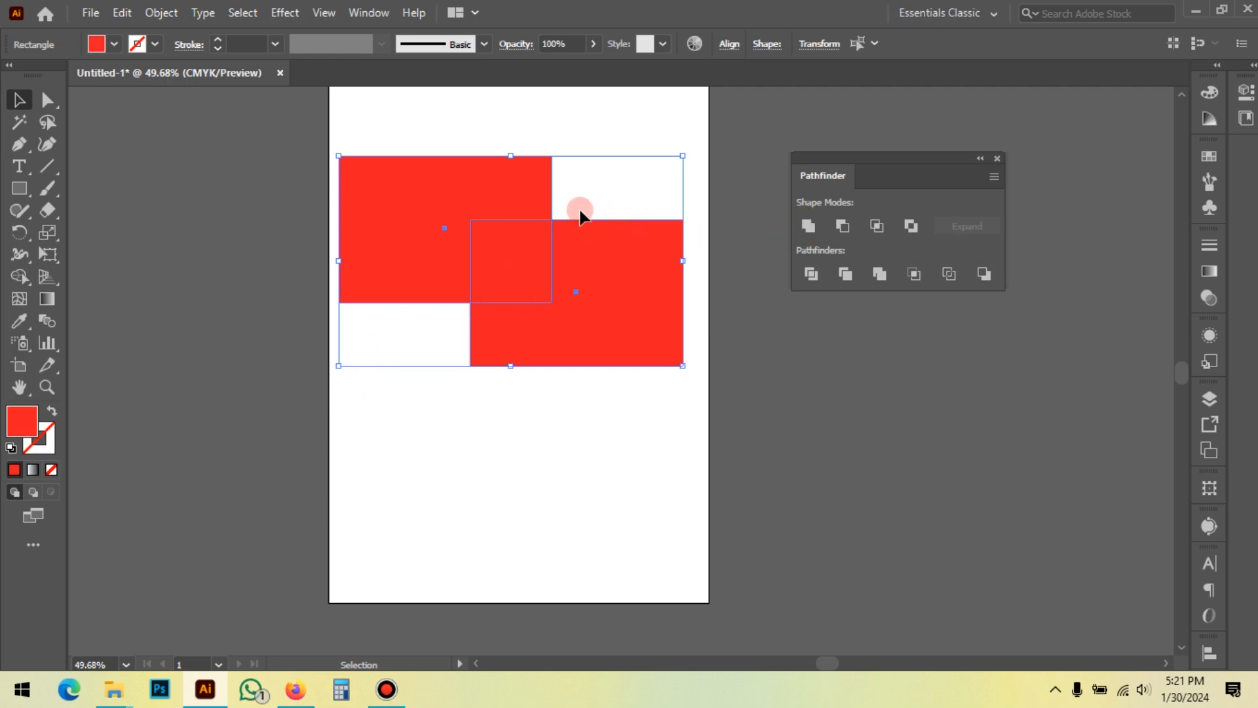
pyautogui.moveTo(587, 195); pyautogui.dragTo(549, 516)
pyautogui.click(536, 469)
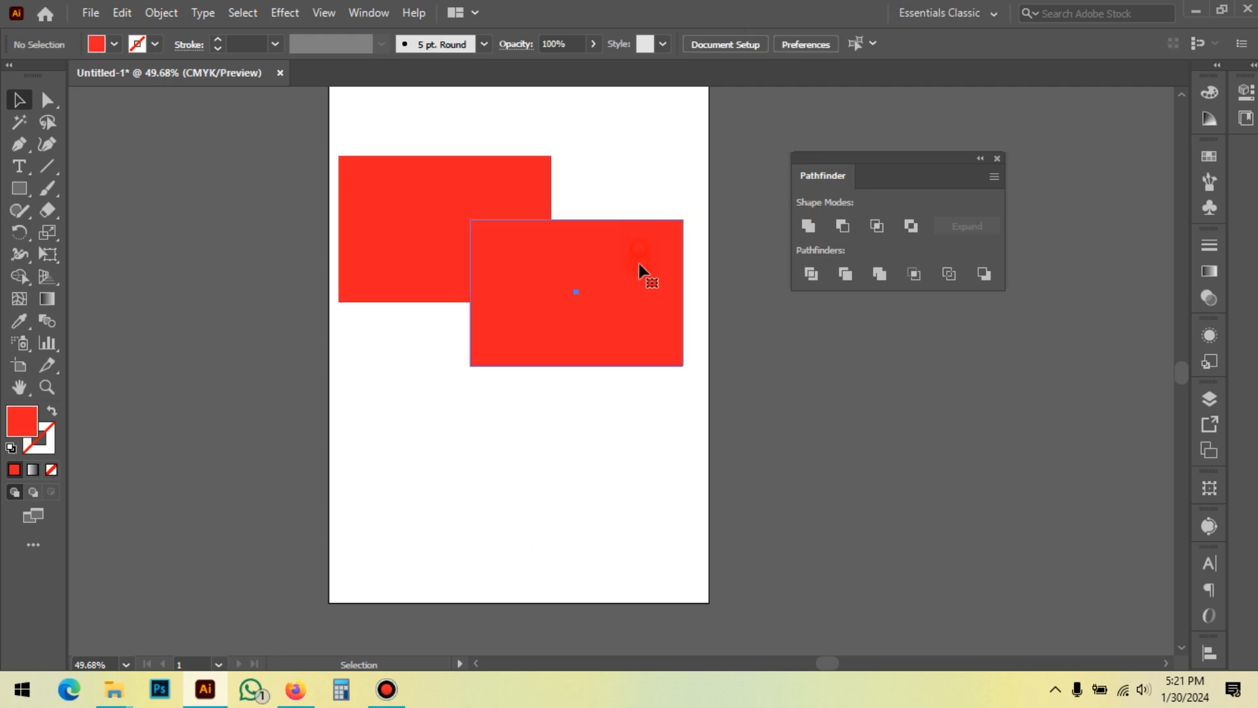
# Try the Unite shape mode with only the lower right rectangle selected
pyautogui.click(638, 264)
pyautogui.click(808, 226)
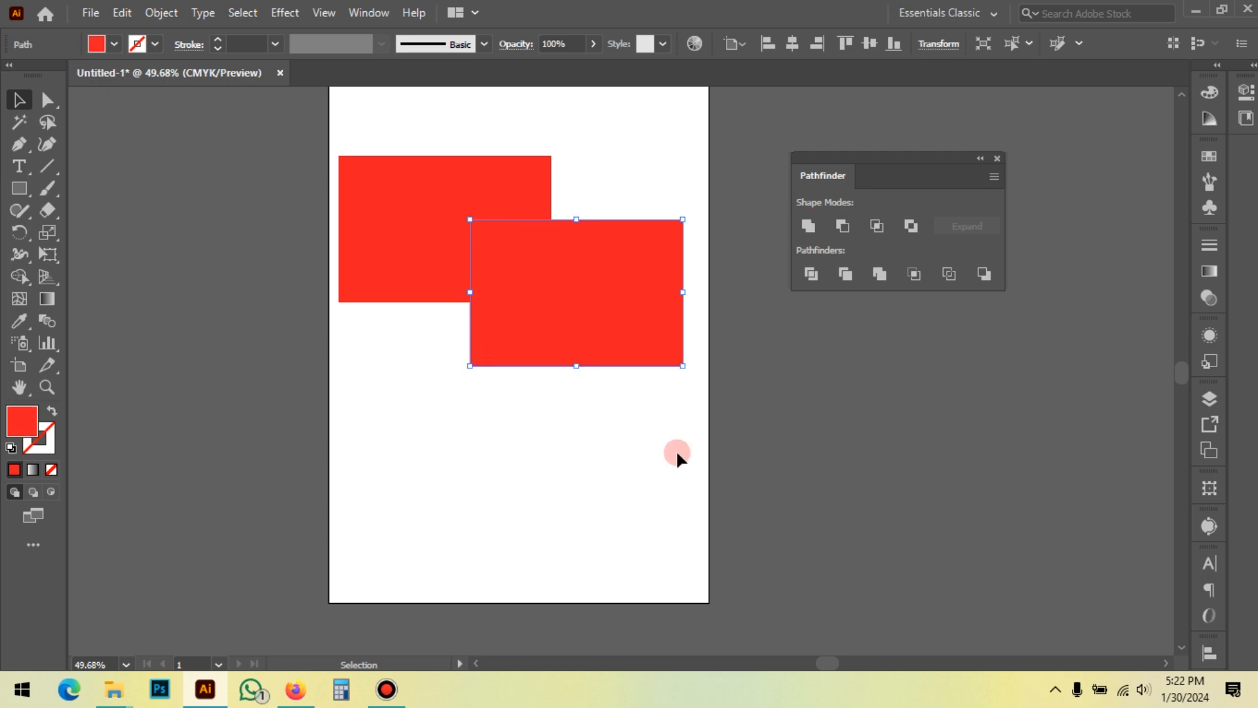
pyautogui.click(619, 481)
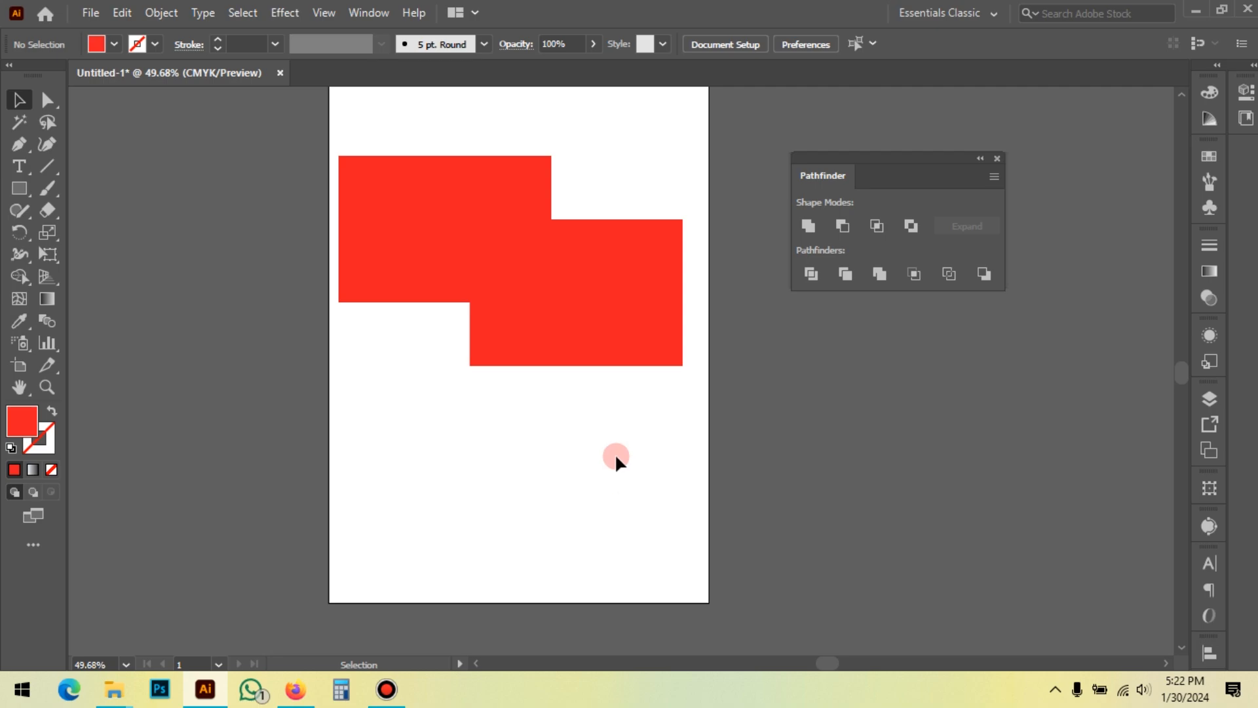
pyautogui.hotkey('ctrl', 'z')
# Select both rectangles, try the Unite shape mode on them, and undo it
pyautogui.click(444, 222)
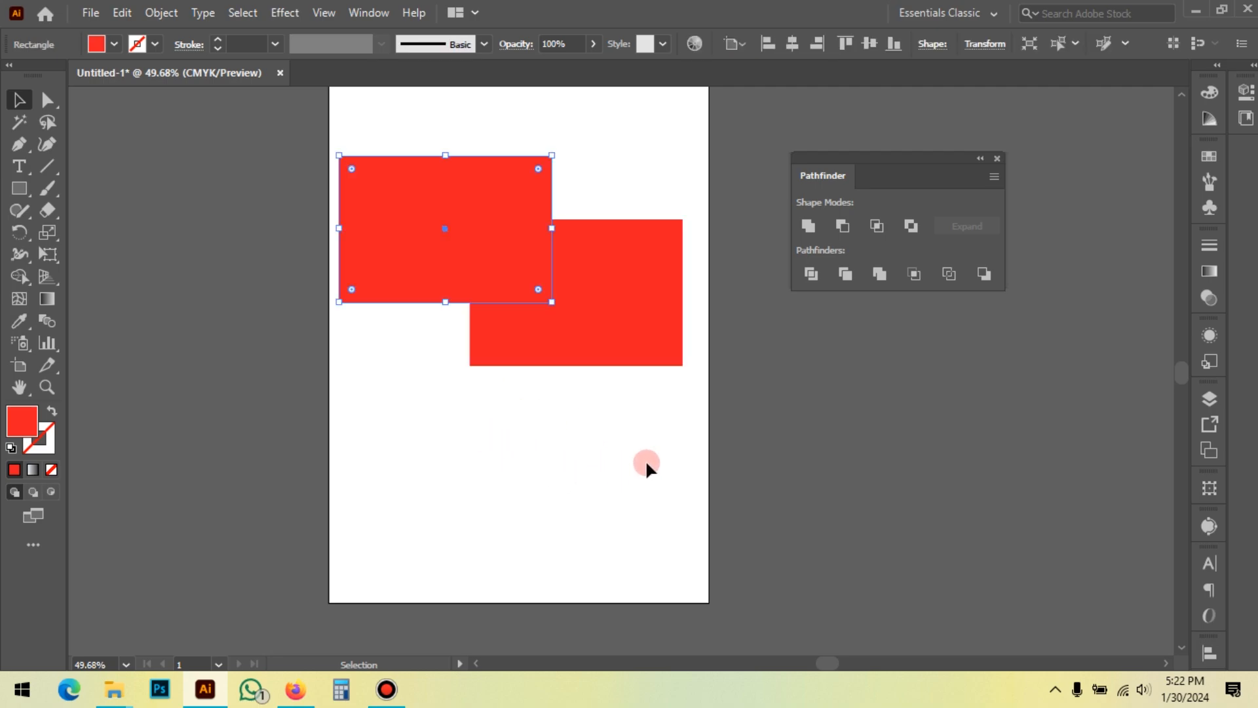
pyautogui.keyDown('shift'); pyautogui.click(652, 359); pyautogui.keyUp('shift')
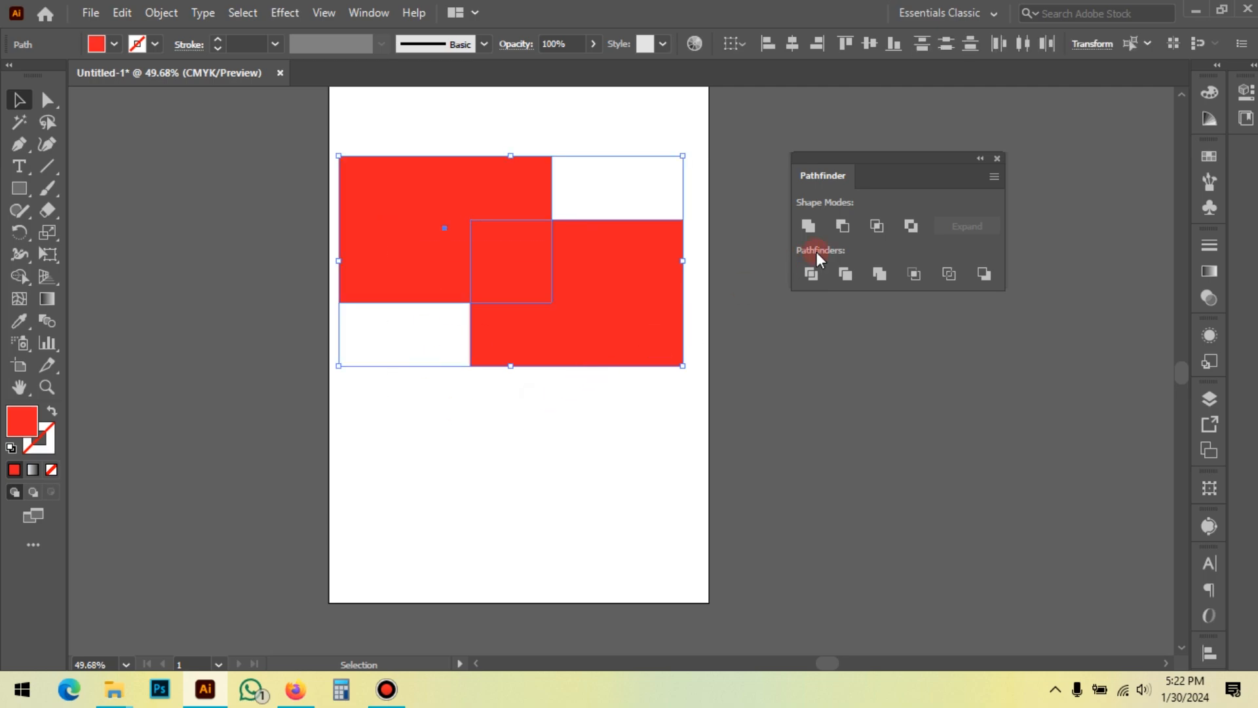
pyautogui.click(810, 227)
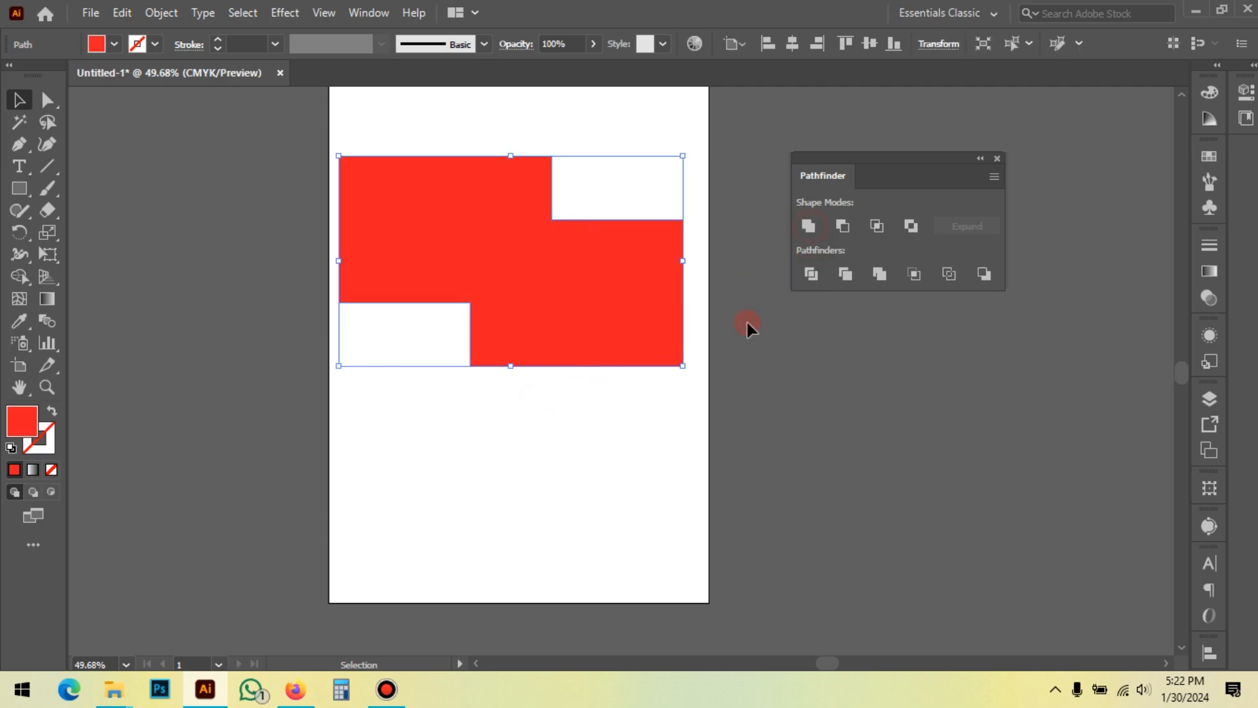
pyautogui.hotkey('ctrl', 'z')
# Unite the two overlapping rectangles, try moving the merged shape down and left, and undo the move
pyautogui.moveTo(596, 449); pyautogui.dragTo(425, 236)
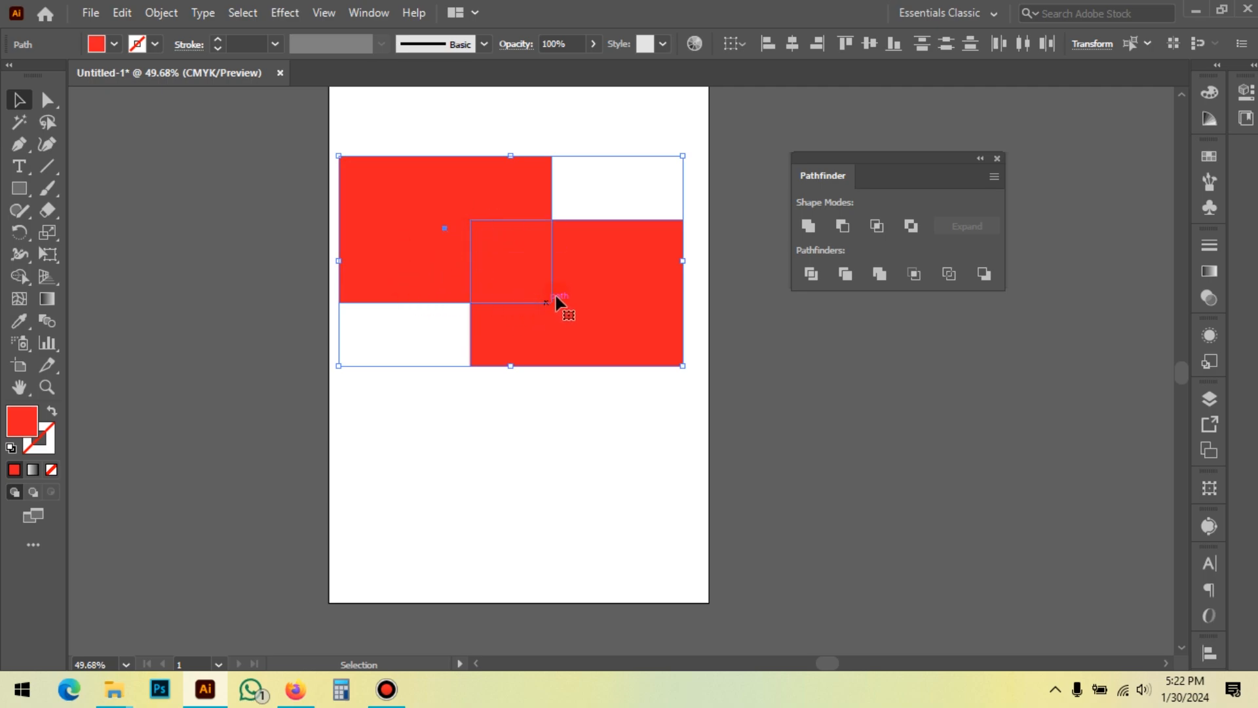
pyautogui.click(809, 225)
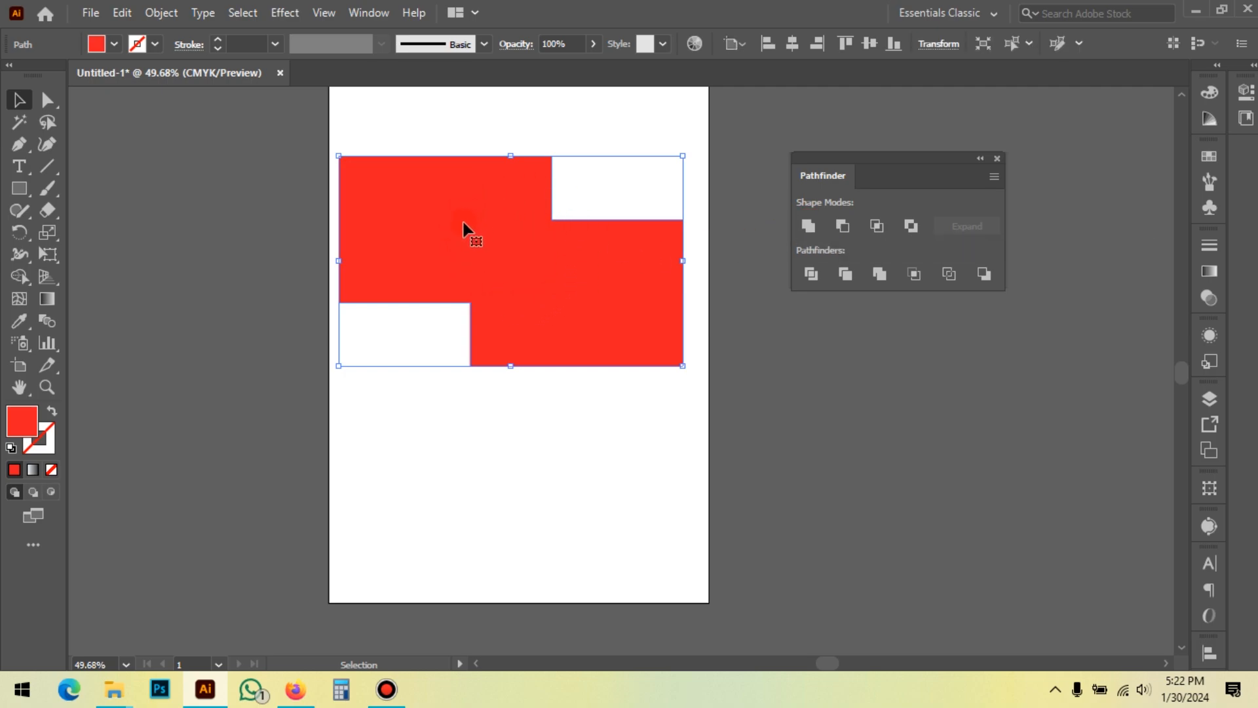
pyautogui.click(572, 473)
pyautogui.moveTo(624, 286); pyautogui.dragTo(486, 384)
pyautogui.click(692, 402)
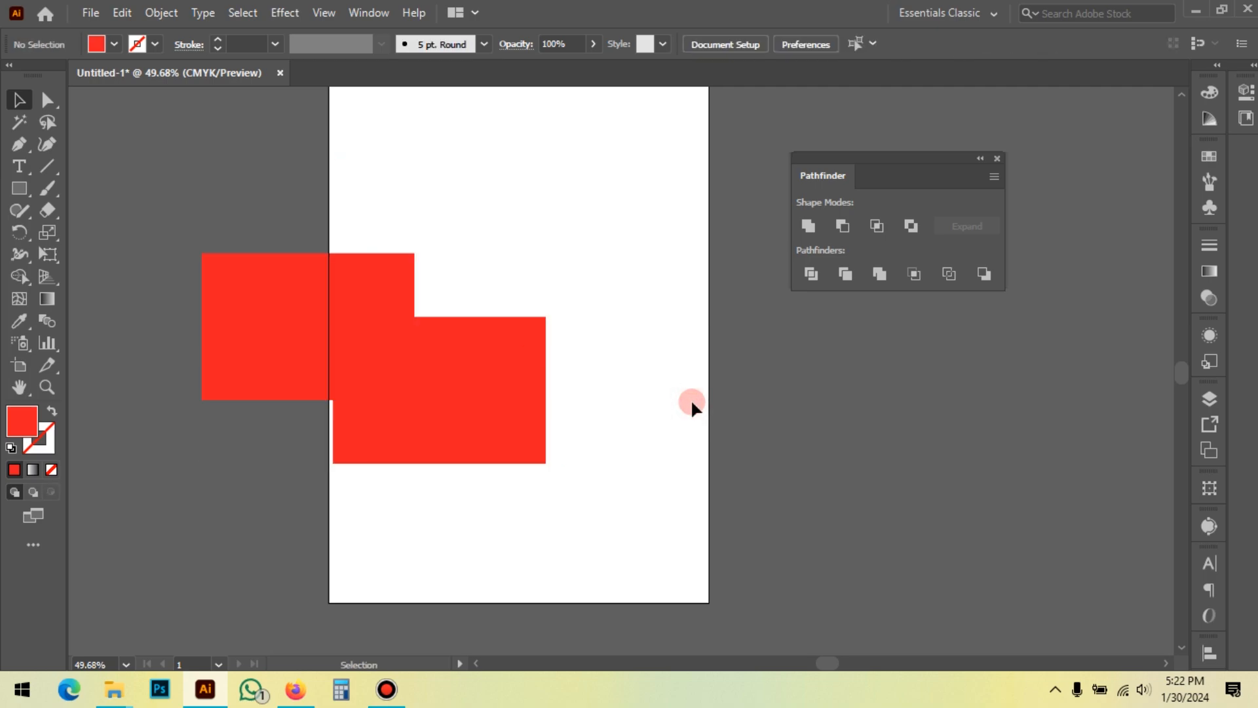
pyautogui.hotkey('ctrl', 'z')
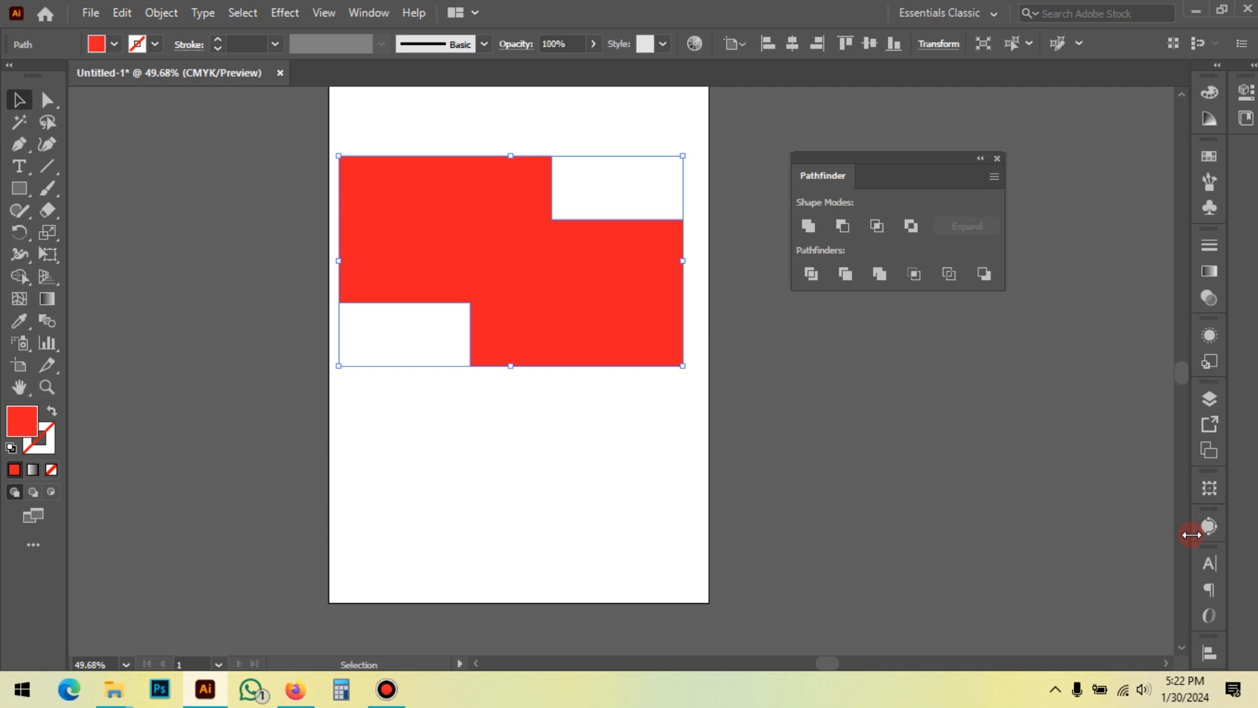
# Locate the Pathfinder entry in the list of available panels
pyautogui.click(369, 13)
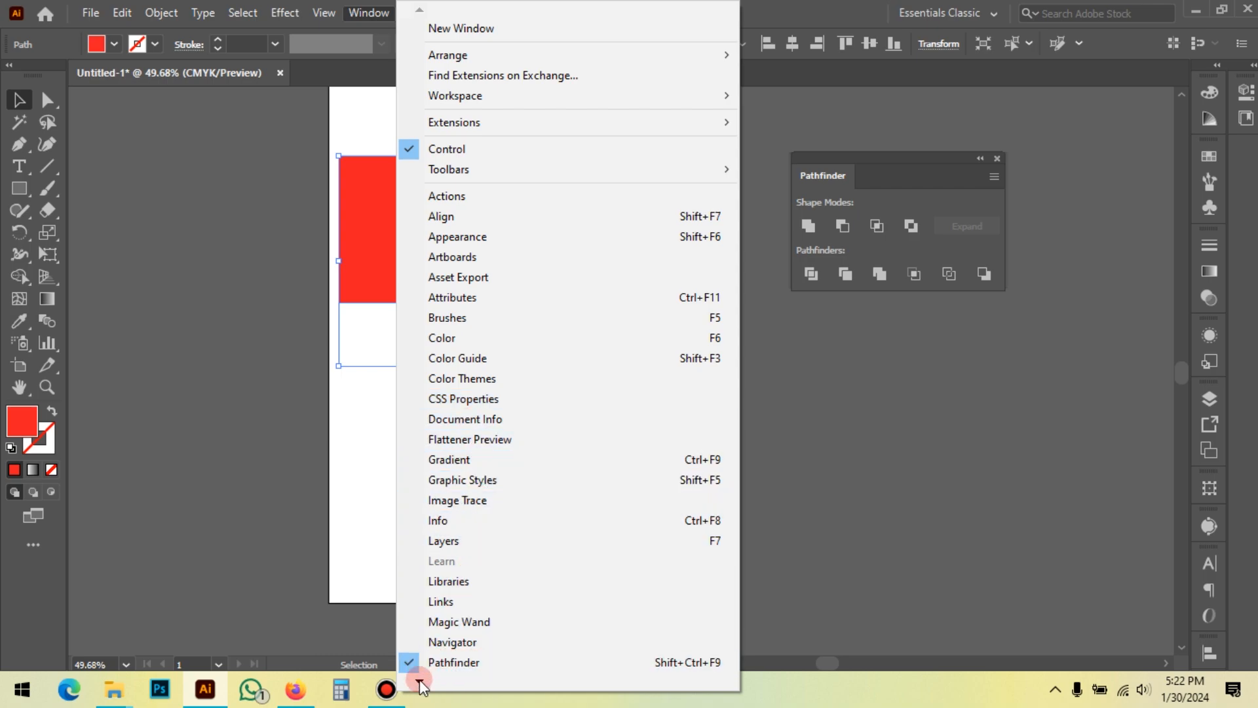
pyautogui.moveTo(419, 685)
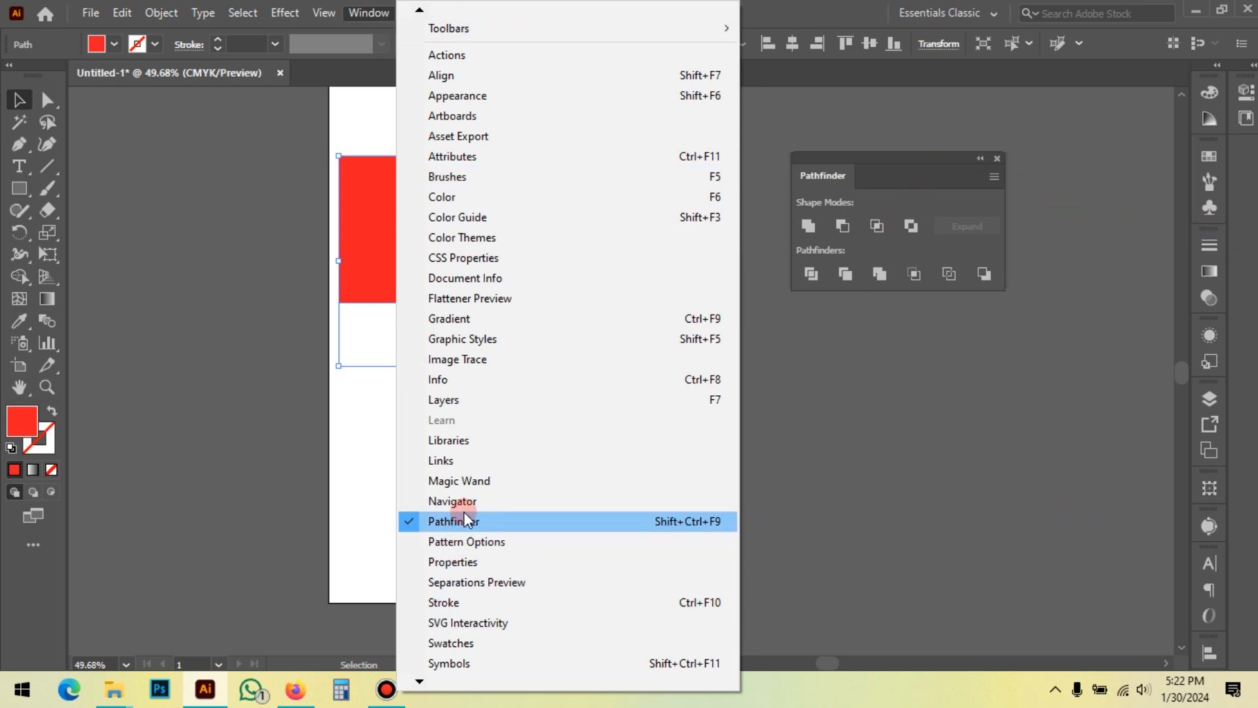
pyautogui.click(836, 481)
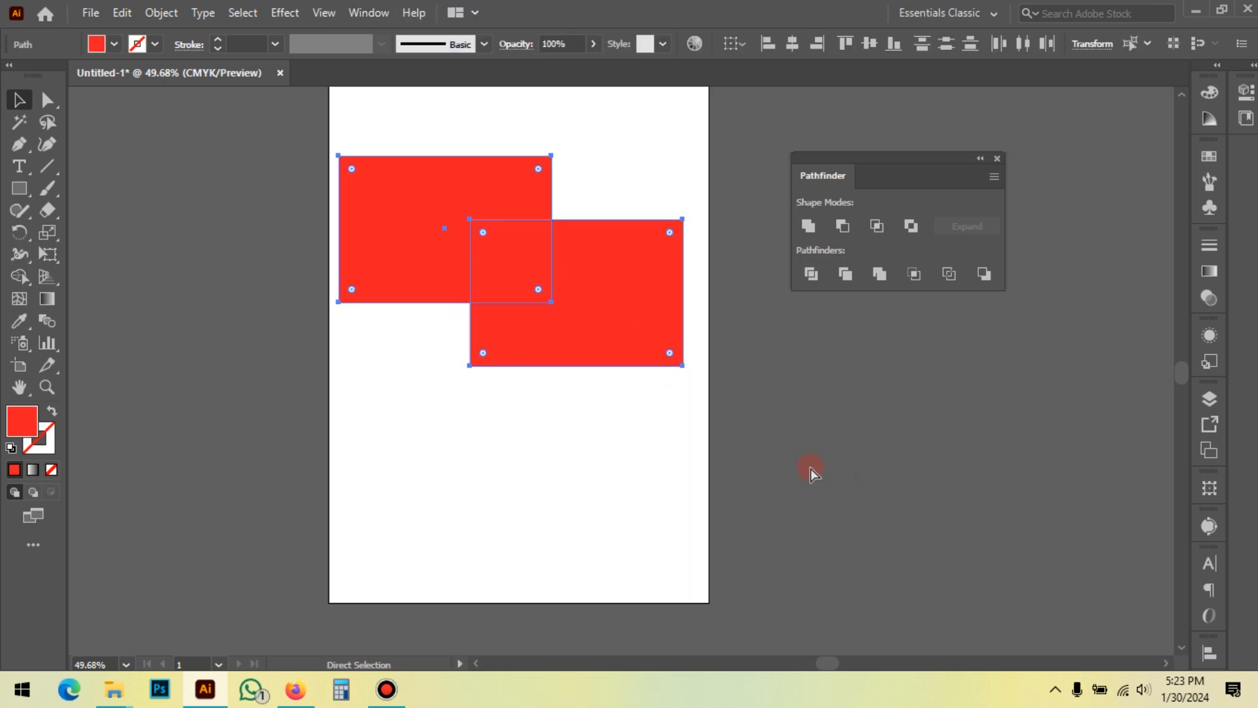
# Shift the separate lower right rectangle slightly to the right, keeping it overlapping the other one
pyautogui.click(810, 467)
pyautogui.moveTo(682, 309); pyautogui.dragTo(617, 316)
pyautogui.click(642, 174)
pyautogui.click(632, 168)
pyautogui.click(498, 237)
pyautogui.click(575, 171)
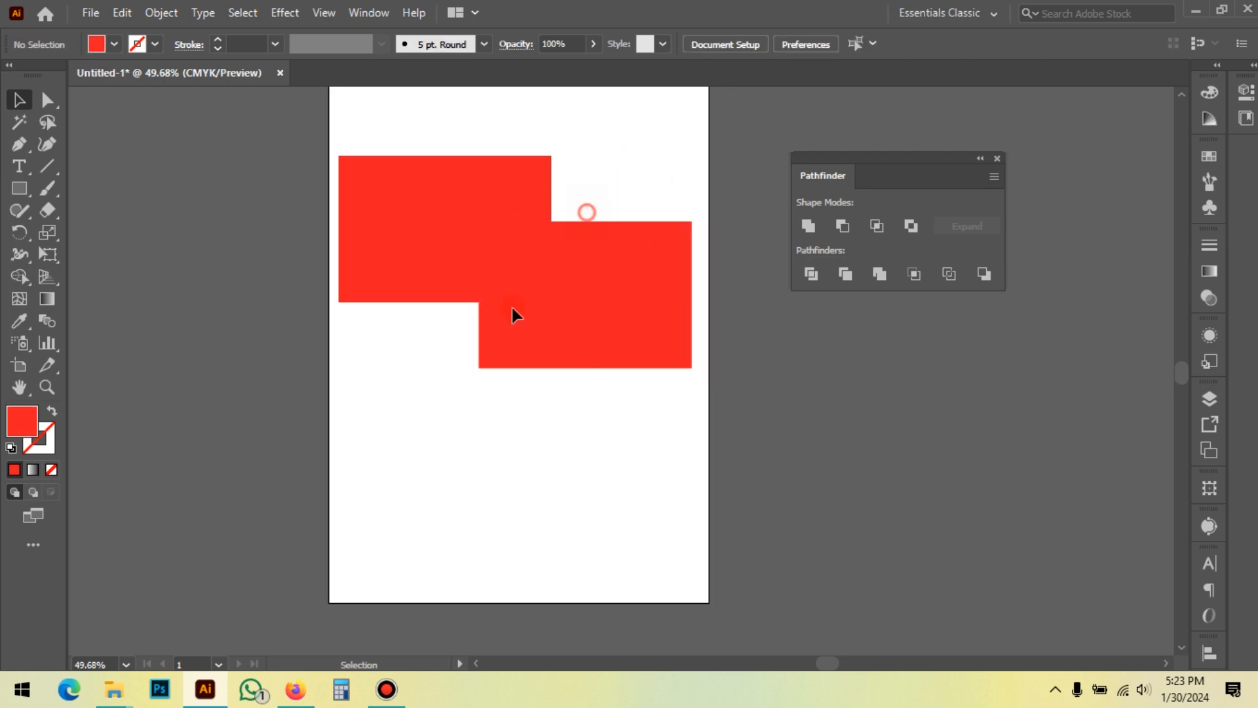
# Try moving the lower right rectangle downward and undo the move
pyautogui.hotkey('ctrl', 'a')
pyautogui.click(593, 461)
pyautogui.moveTo(634, 275); pyautogui.dragTo(630, 349)
pyautogui.hotkey('ctrl', 'z')
pyautogui.click(658, 525)
# Fill the lower right rectangle with black and deselect it
pyautogui.click(603, 295)
pyautogui.click(112, 44)
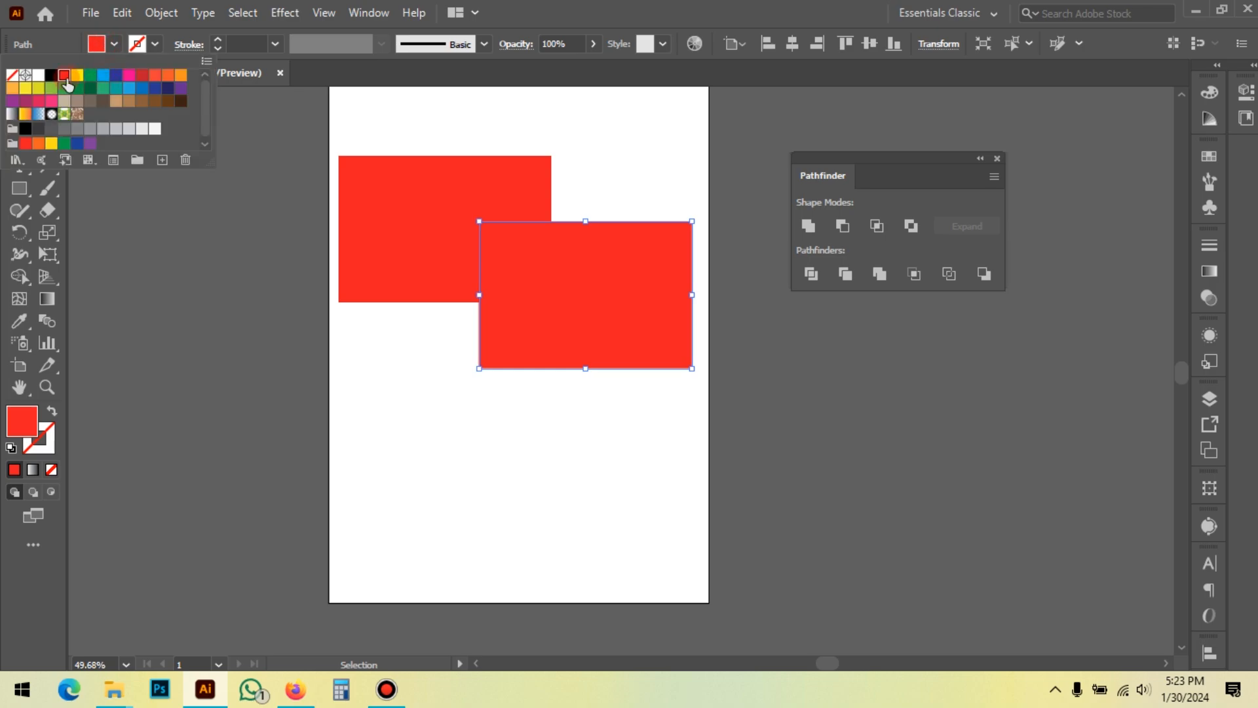
pyautogui.click(58, 81)
pyautogui.click(238, 334)
pyautogui.click(559, 488)
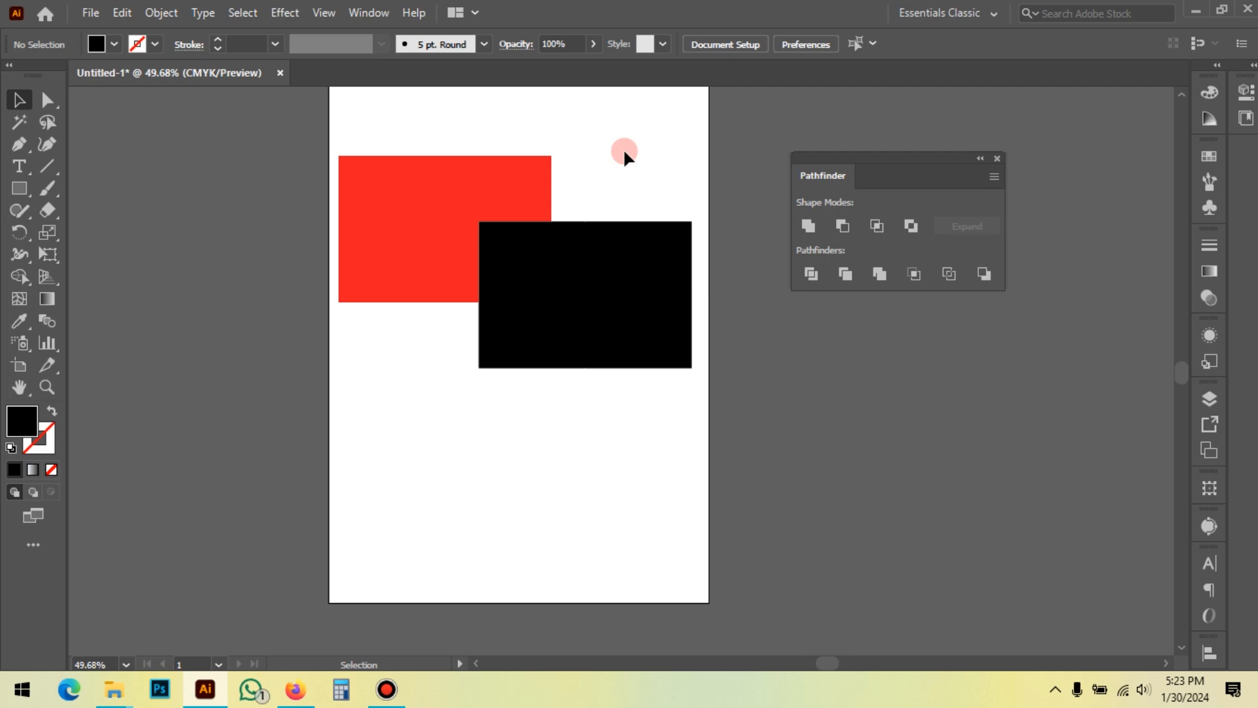
# Subtract the black rectangle from the red one with Minus Front, and undo the subtraction
pyautogui.moveTo(603, 169); pyautogui.dragTo(505, 262)
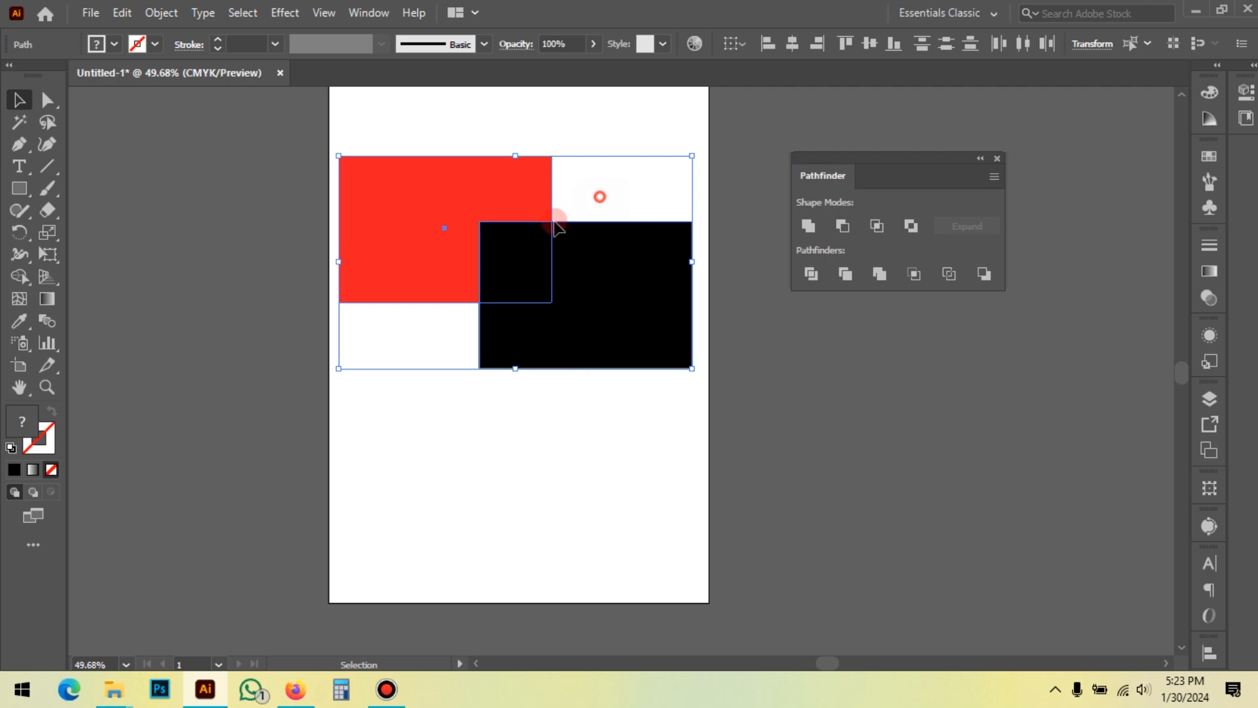
pyautogui.click(841, 226)
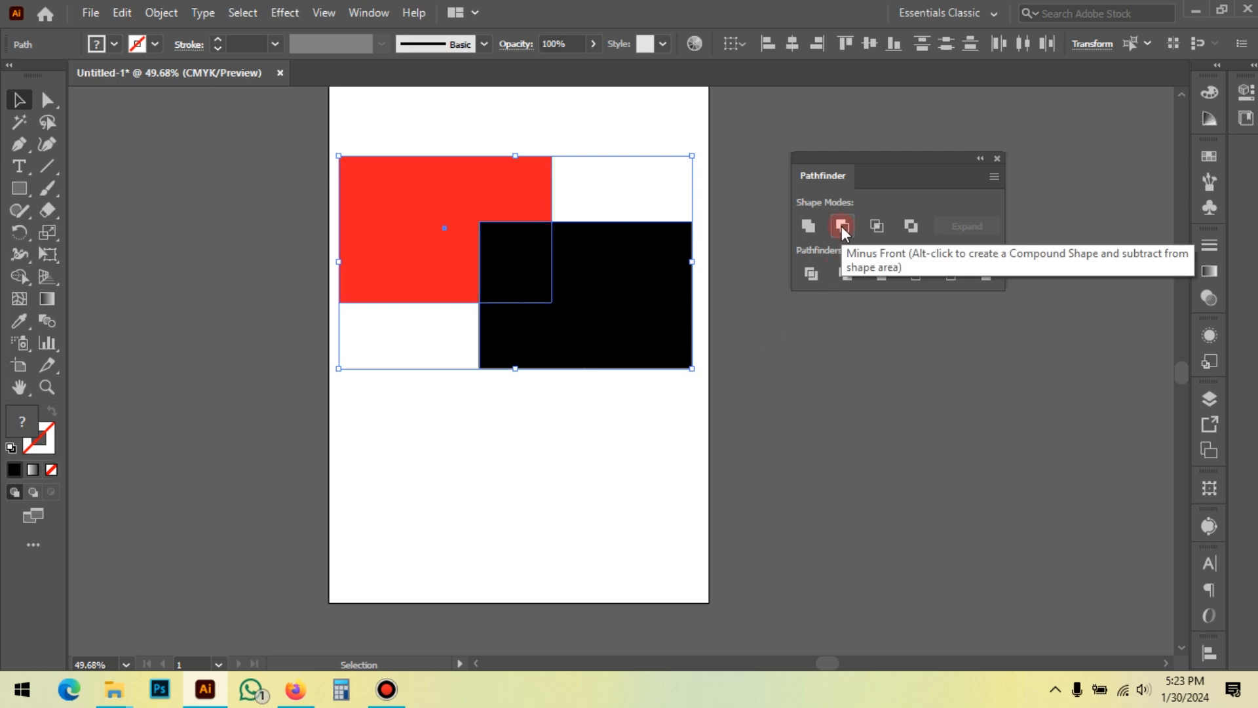
pyautogui.click(541, 230)
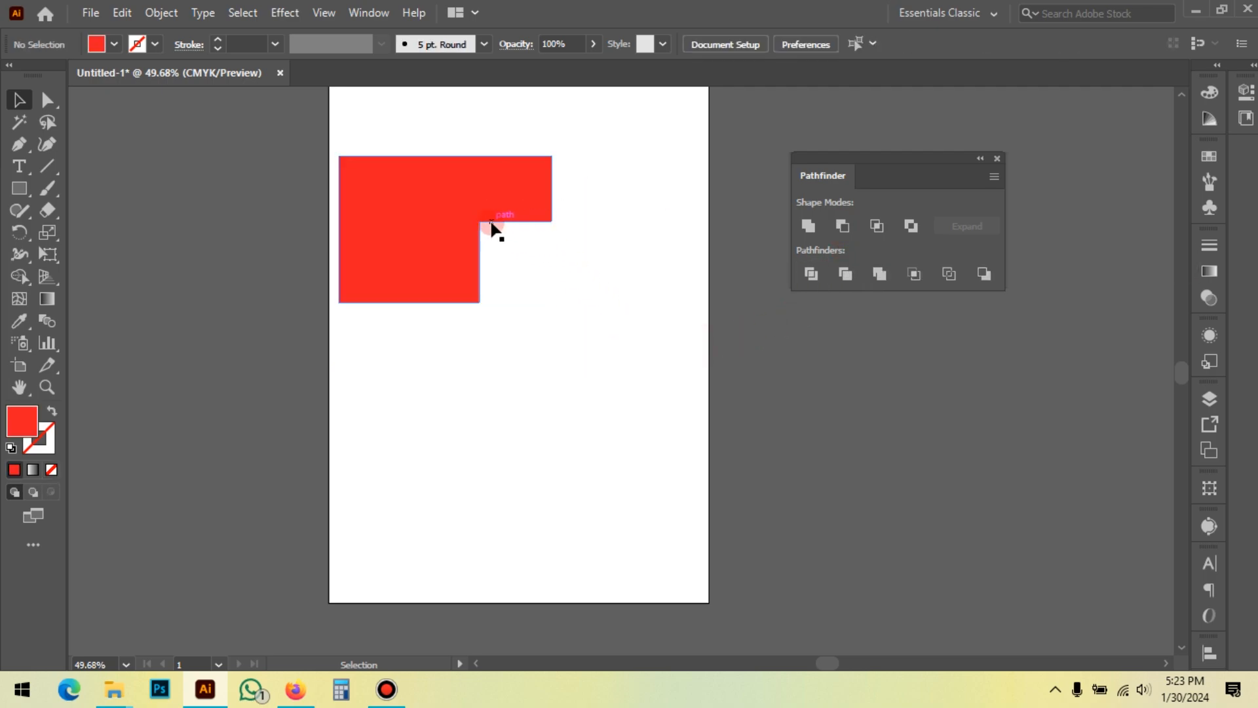
pyautogui.moveTo(598, 334); pyautogui.dragTo(367, 194)
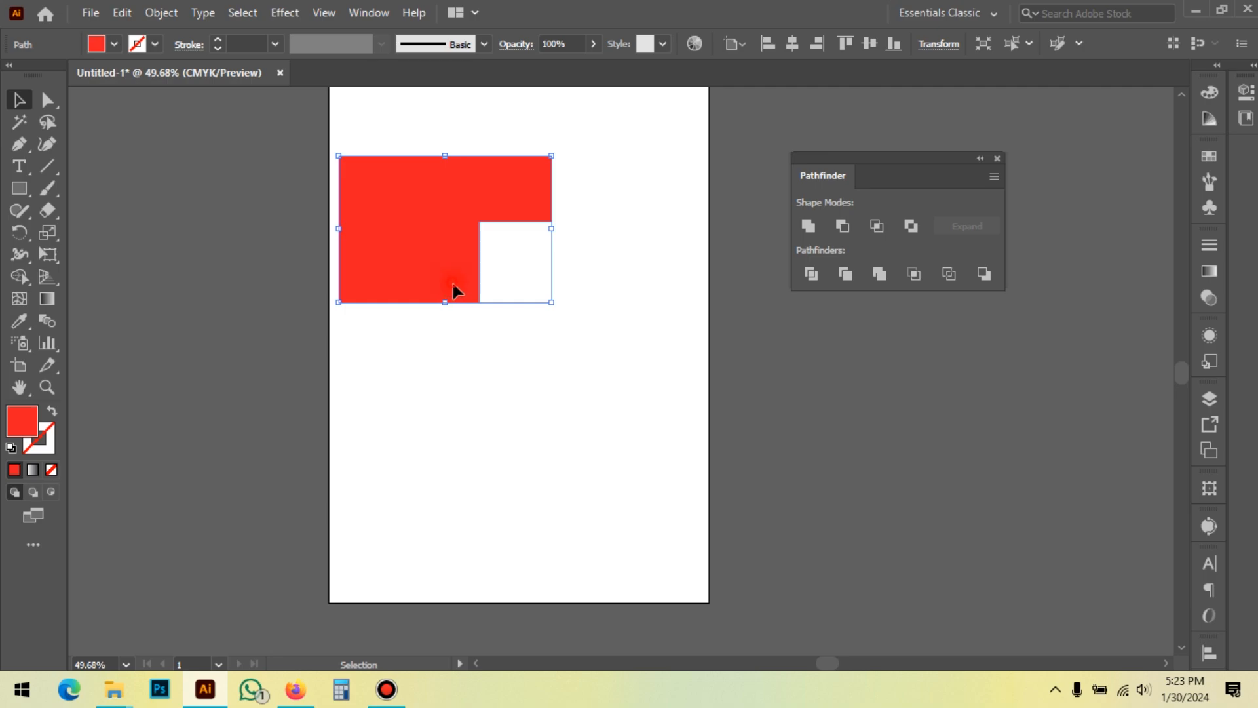
pyautogui.hotkey('ctrl', 'z')
pyautogui.click(537, 419)
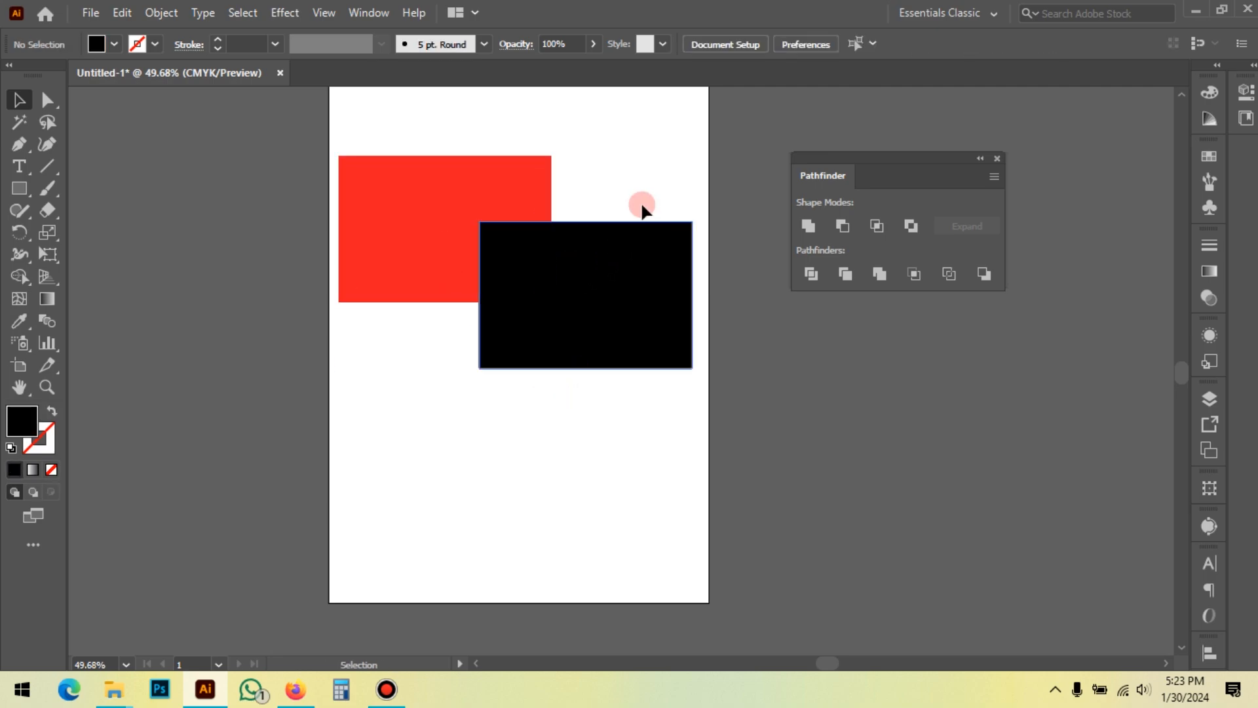
# Select both rectangles again, cut the black one out of the red one with Minus Front, and deselect
pyautogui.click(619, 304)
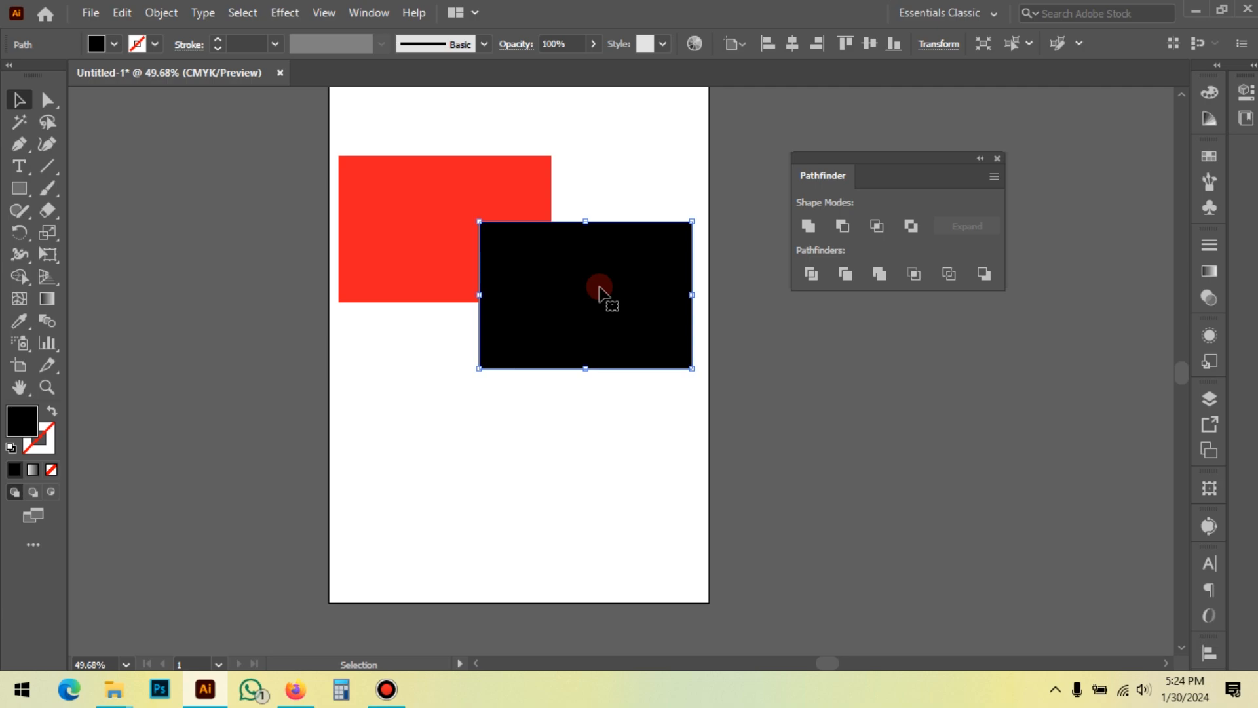
pyautogui.click(613, 172)
pyautogui.press('space')
pyautogui.moveTo(605, 170); pyautogui.dragTo(459, 319)
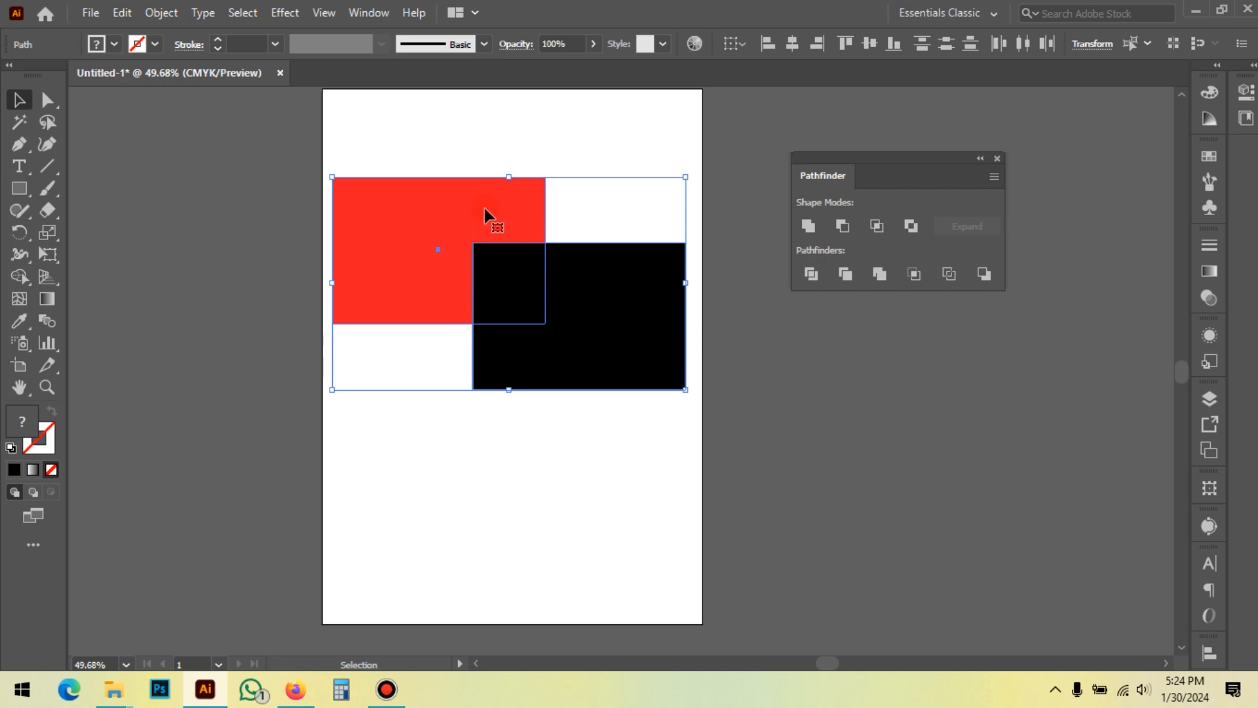
pyautogui.click(810, 272)
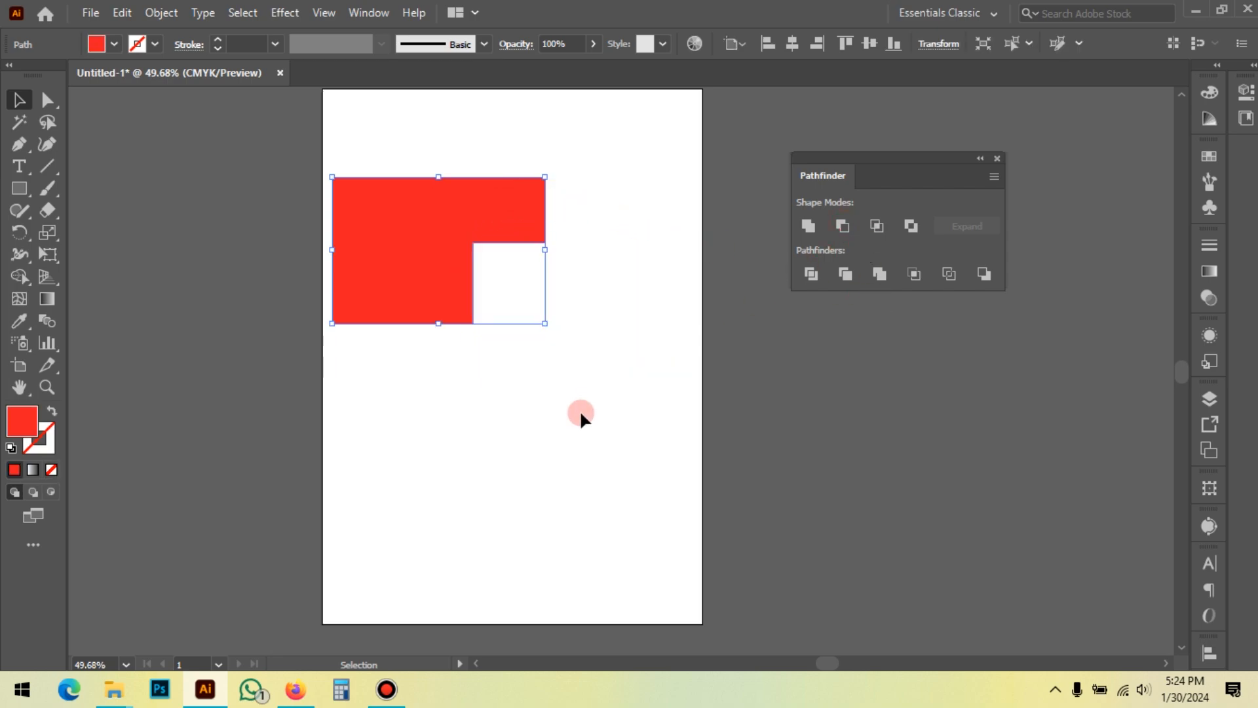
pyautogui.click(580, 410)
# Try moving the notched red shape off the artboard and back, and undo the moves and the subtraction
pyautogui.moveTo(419, 235); pyautogui.dragTo(136, 302)
pyautogui.moveTo(137, 301); pyautogui.dragTo(465, 234)
pyautogui.click(560, 496)
pyautogui.hotkey('ctrl', 'z')
pyautogui.hotkey('ctrl', 'z')
pyautogui.hotkey('ctrl', 'z')
pyautogui.hotkey('ctrl', 'z')
pyautogui.hotkey('ctrl', 'z')
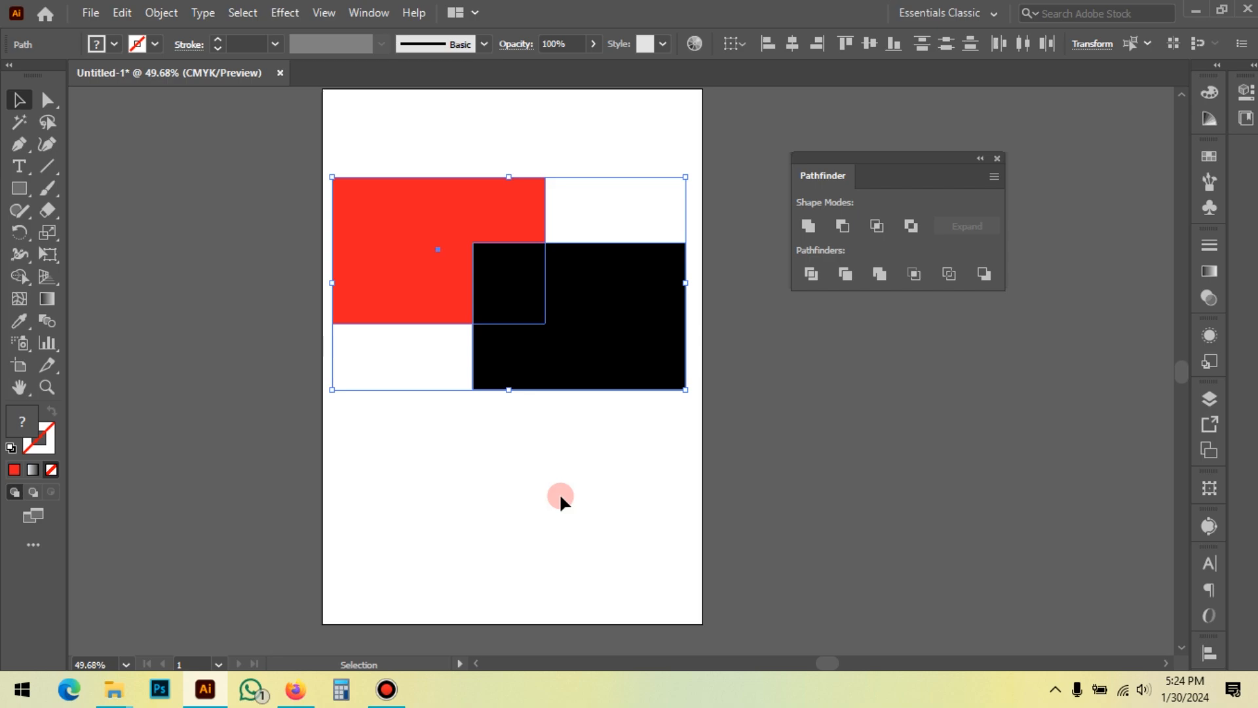
# Try moving the black rectangle downward, away from the red one, and undo the move
pyautogui.click(557, 500)
pyautogui.press('space')
pyautogui.moveTo(582, 452); pyautogui.dragTo(583, 528)
pyautogui.moveTo(567, 382); pyautogui.dragTo(556, 478)
pyautogui.hotkey('ctrl', 'z')
pyautogui.click(646, 262)
pyautogui.click(546, 302)
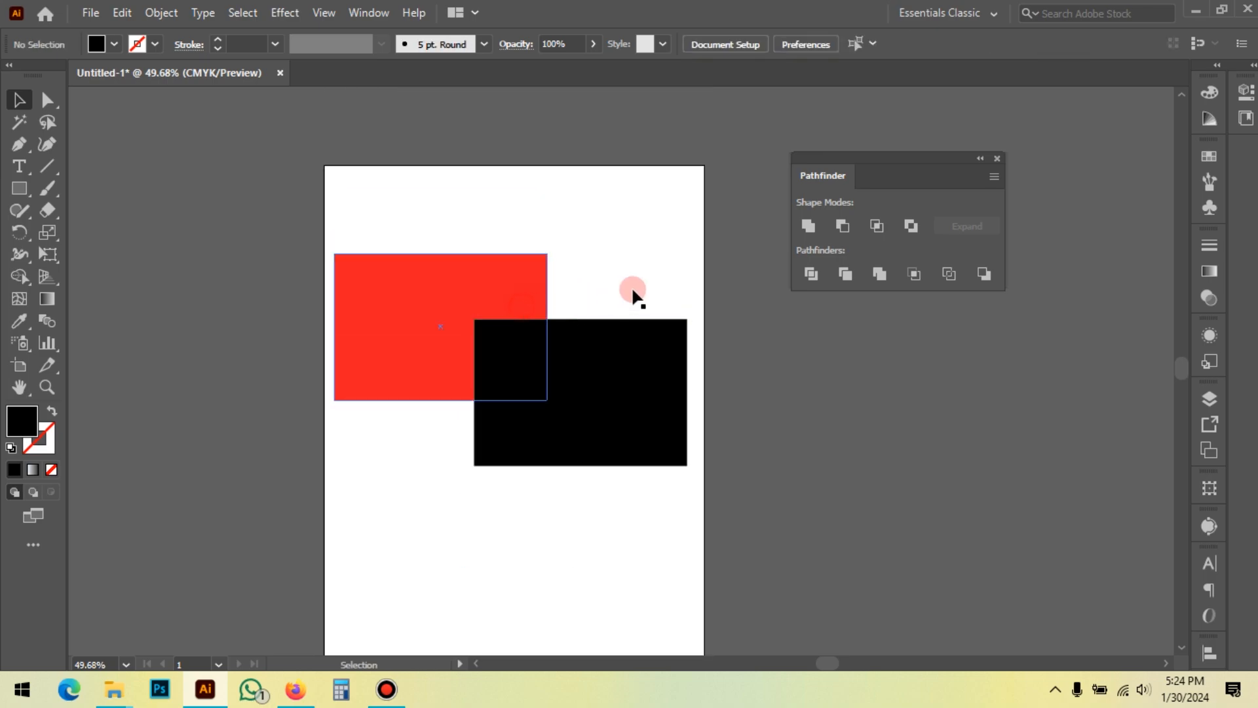
# Select both rectangles and reposition the floating Pathfinder panel lower, beside the shapes
pyautogui.moveTo(589, 283); pyautogui.dragTo(504, 401)
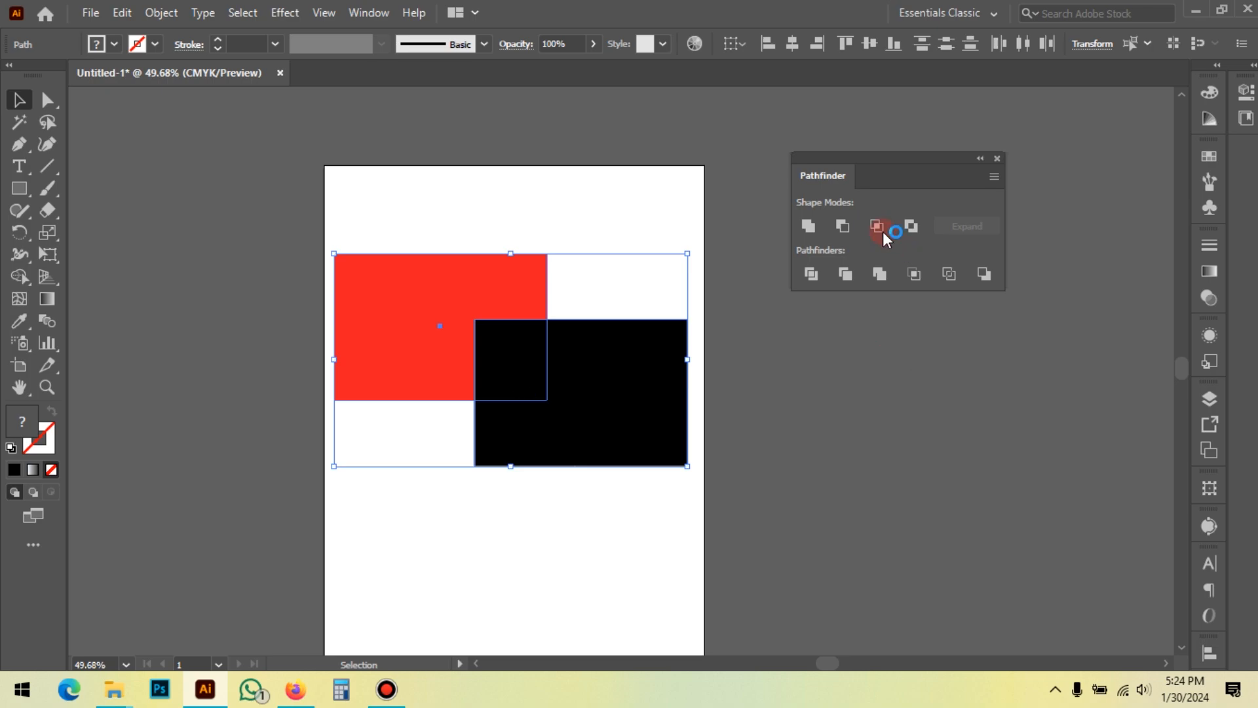
pyautogui.moveTo(873, 163); pyautogui.dragTo(853, 159)
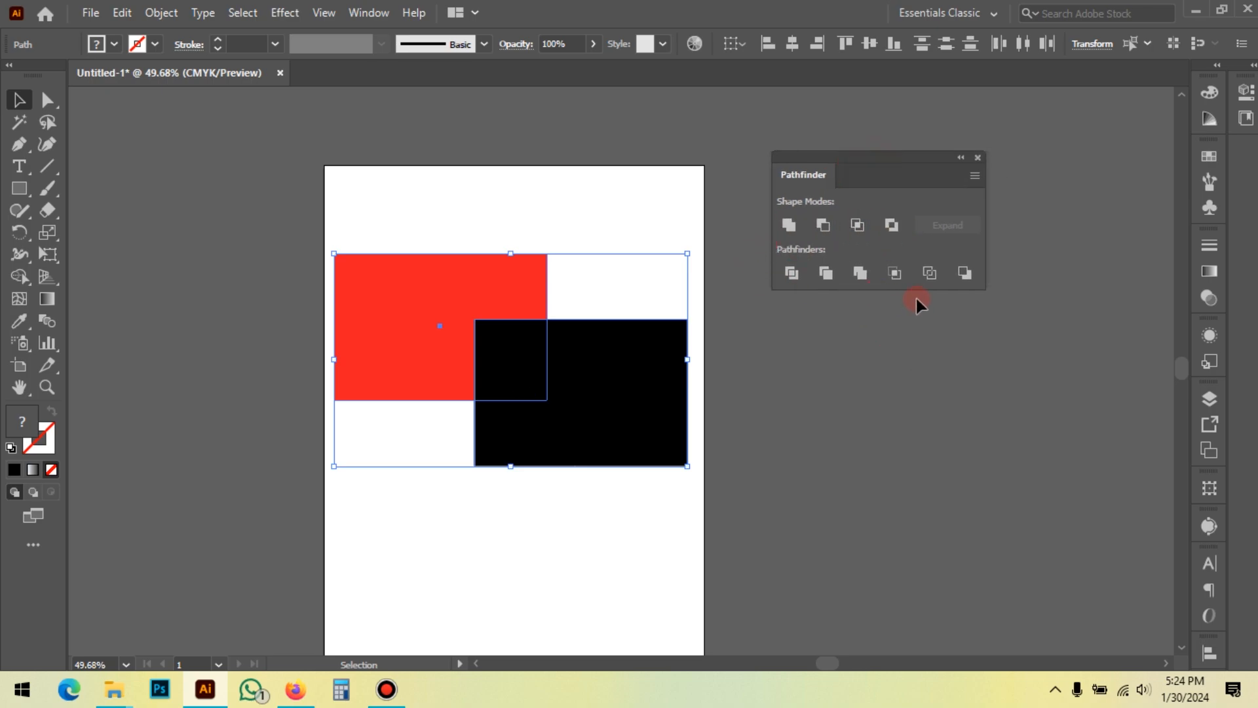
pyautogui.moveTo(878, 183); pyautogui.dragTo(868, 265)
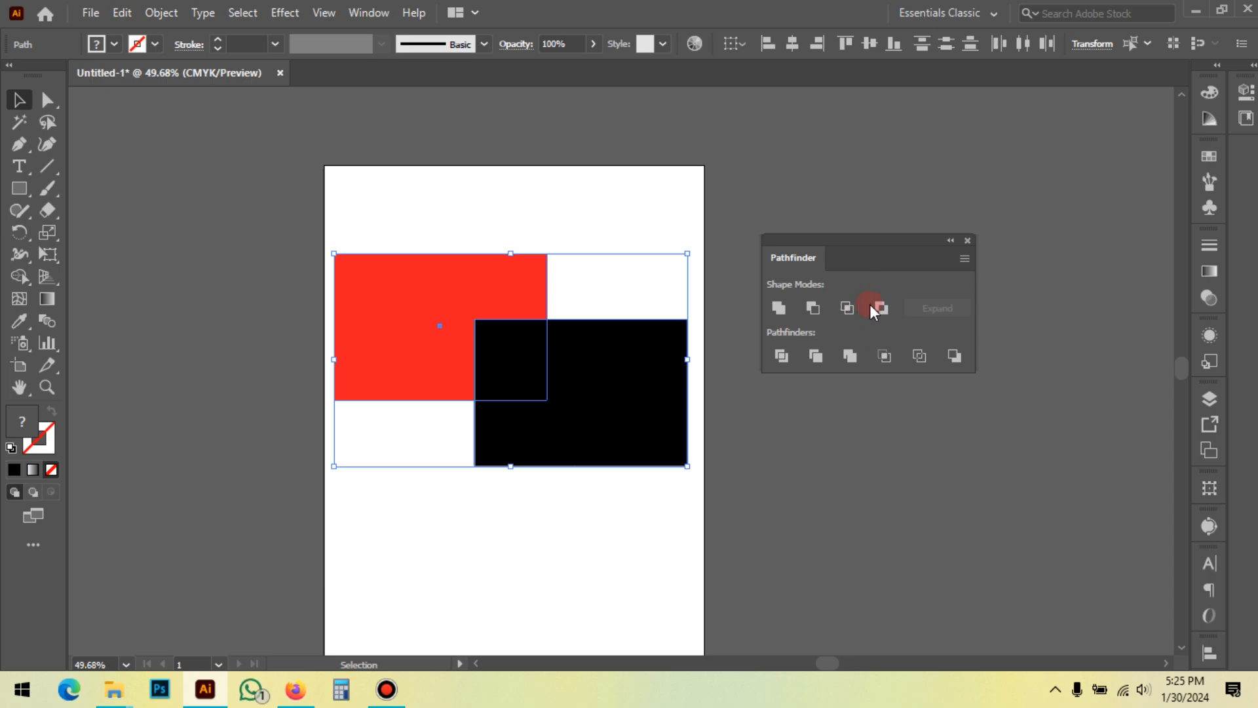
# Intersect the two rectangles with the black one in front, and undo the operation
pyautogui.click(612, 287)
pyautogui.moveTo(590, 290); pyautogui.dragTo(396, 452)
pyautogui.click(848, 308)
pyautogui.moveTo(405, 261); pyautogui.dragTo(551, 435)
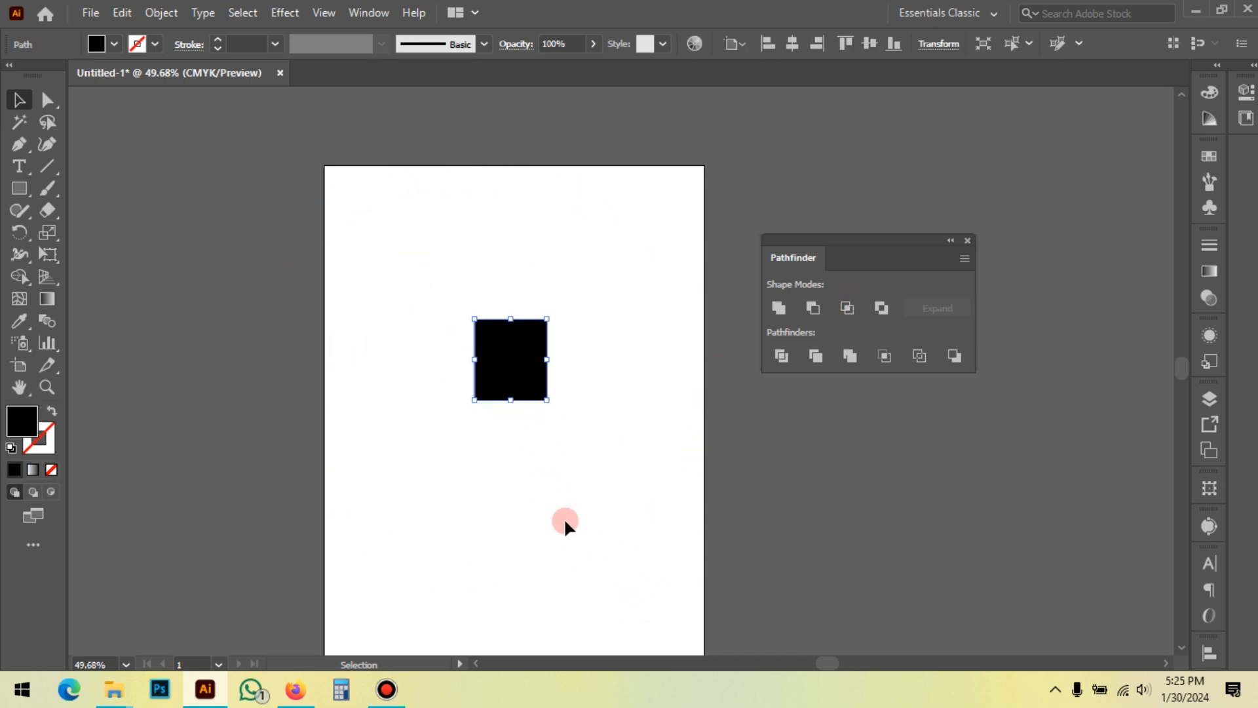
pyautogui.click(552, 588)
pyautogui.hotkey('ctrl', 'z')
pyautogui.click(552, 589)
pyautogui.moveTo(575, 553); pyautogui.dragTo(391, 326)
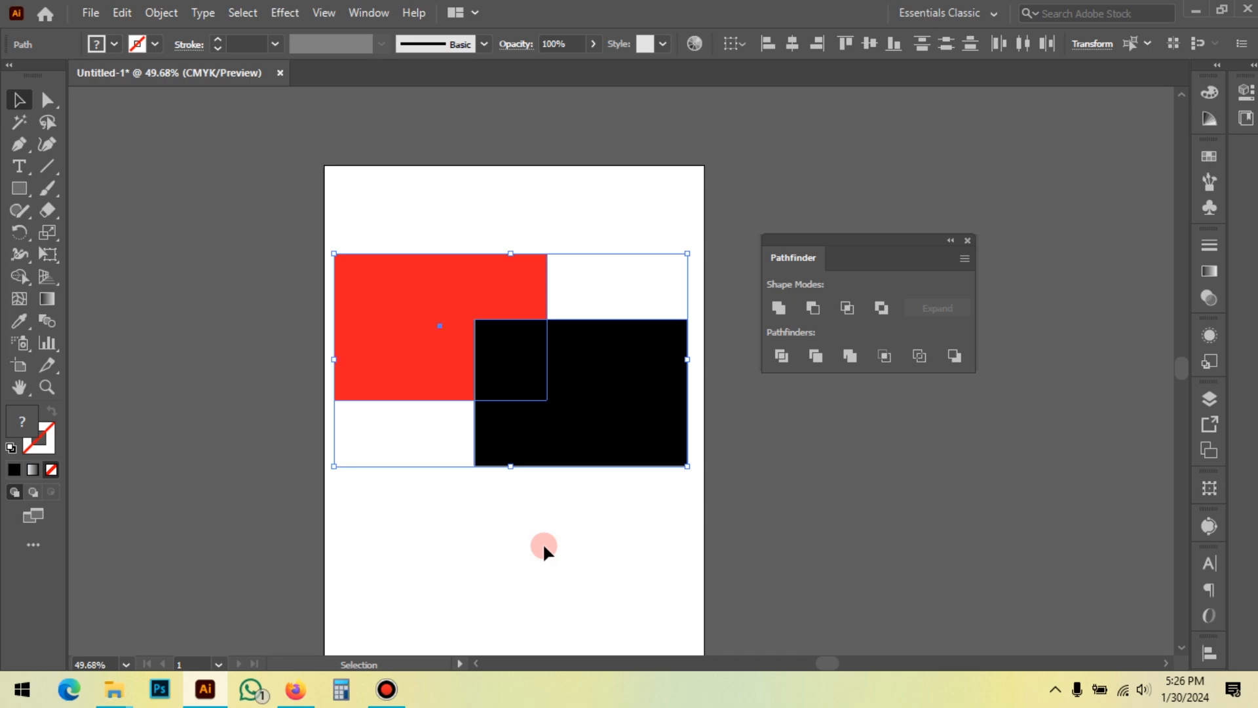
# Bring the red rectangle to the front of the black one
pyautogui.moveTo(562, 560); pyautogui.dragTo(433, 380)
pyautogui.click(368, 219)
pyautogui.click(404, 282)
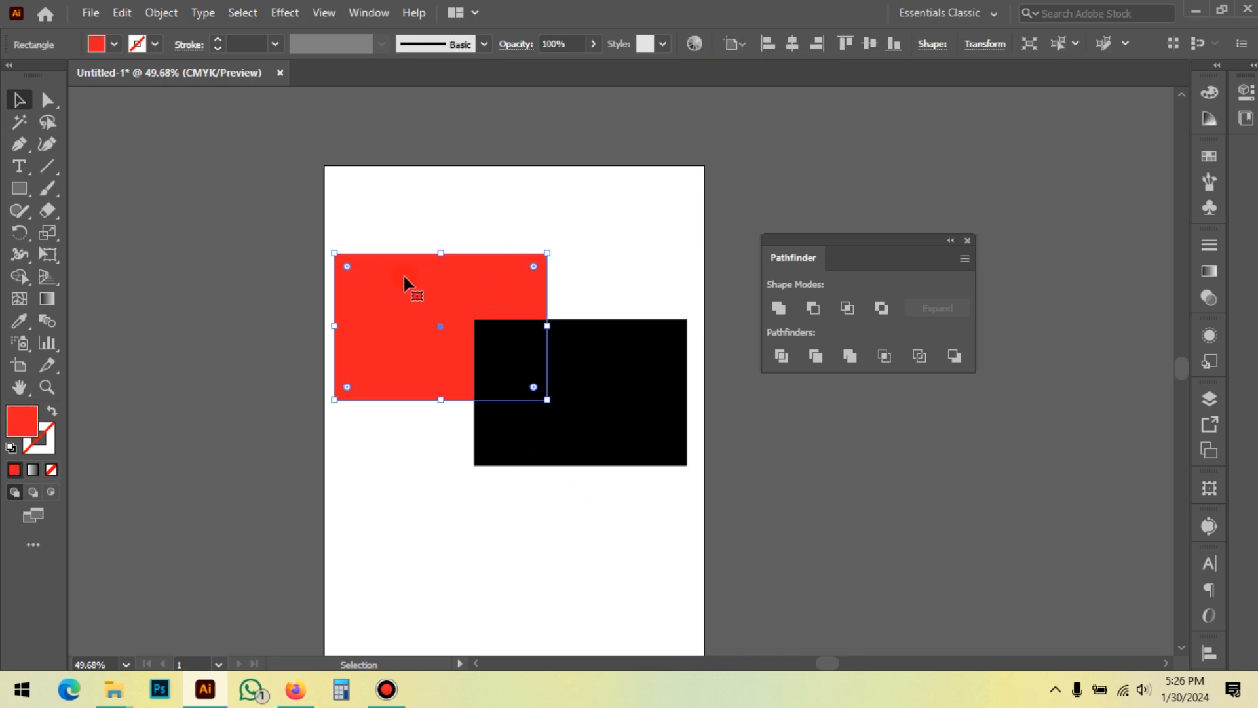
pyautogui.rightClick(424, 192)
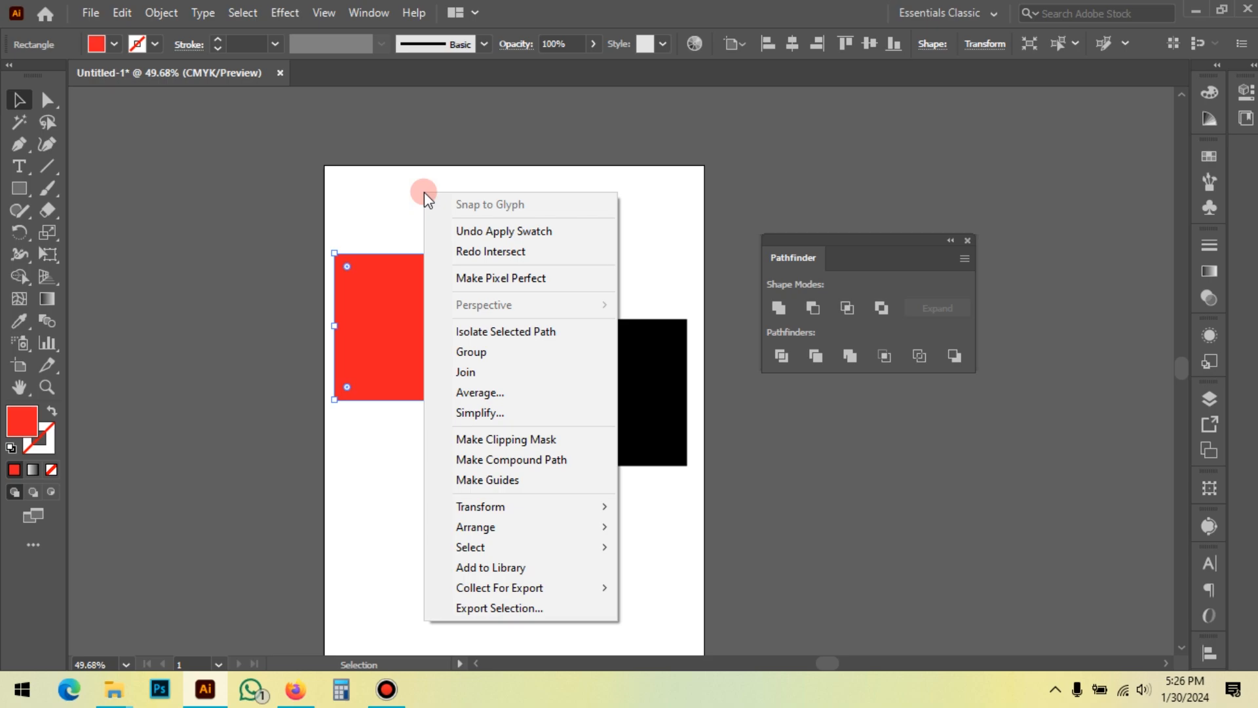
pyautogui.moveTo(523, 524)
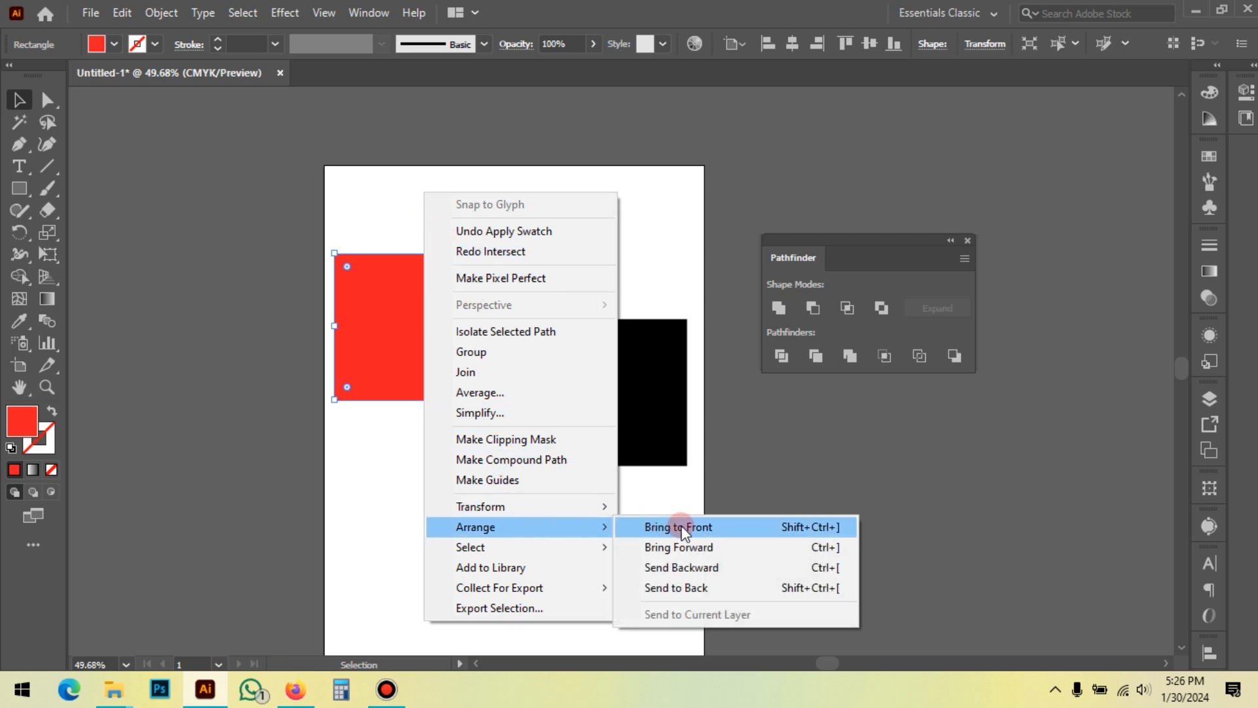
pyautogui.click(732, 528)
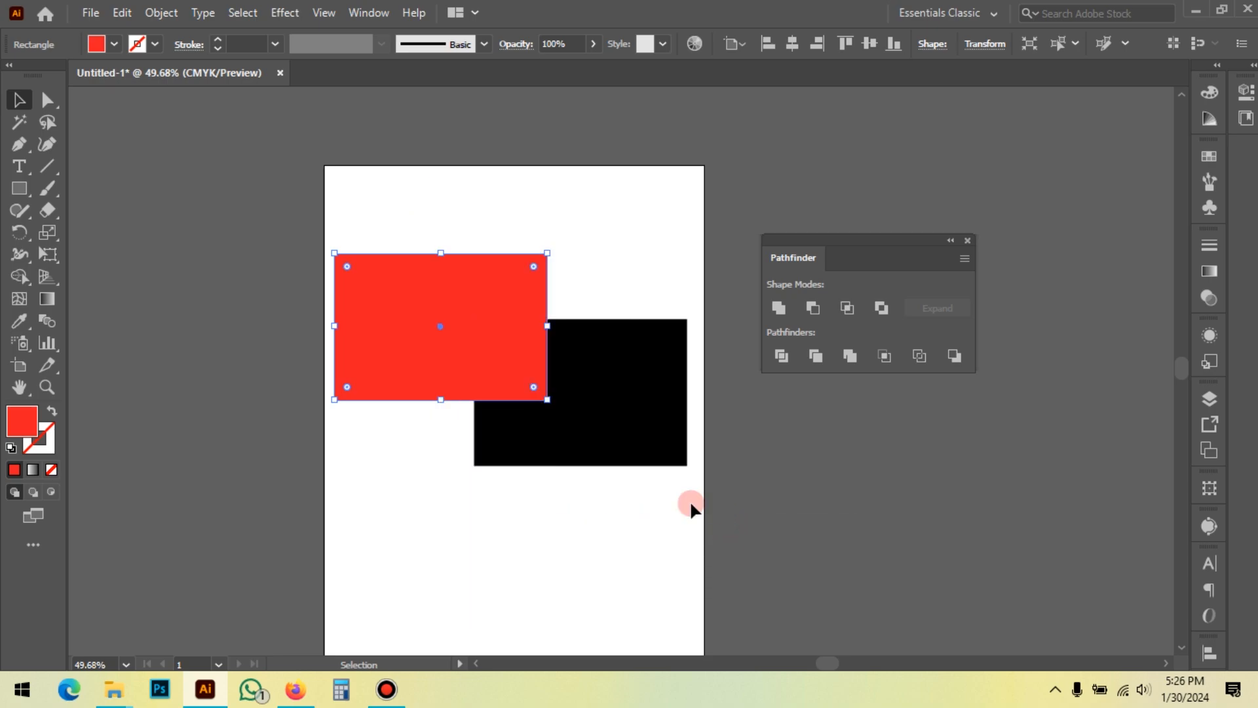
# Intersect the rectangles with the red one in front, and undo both the intersection and the reordering
pyautogui.moveTo(626, 250); pyautogui.dragTo(485, 422)
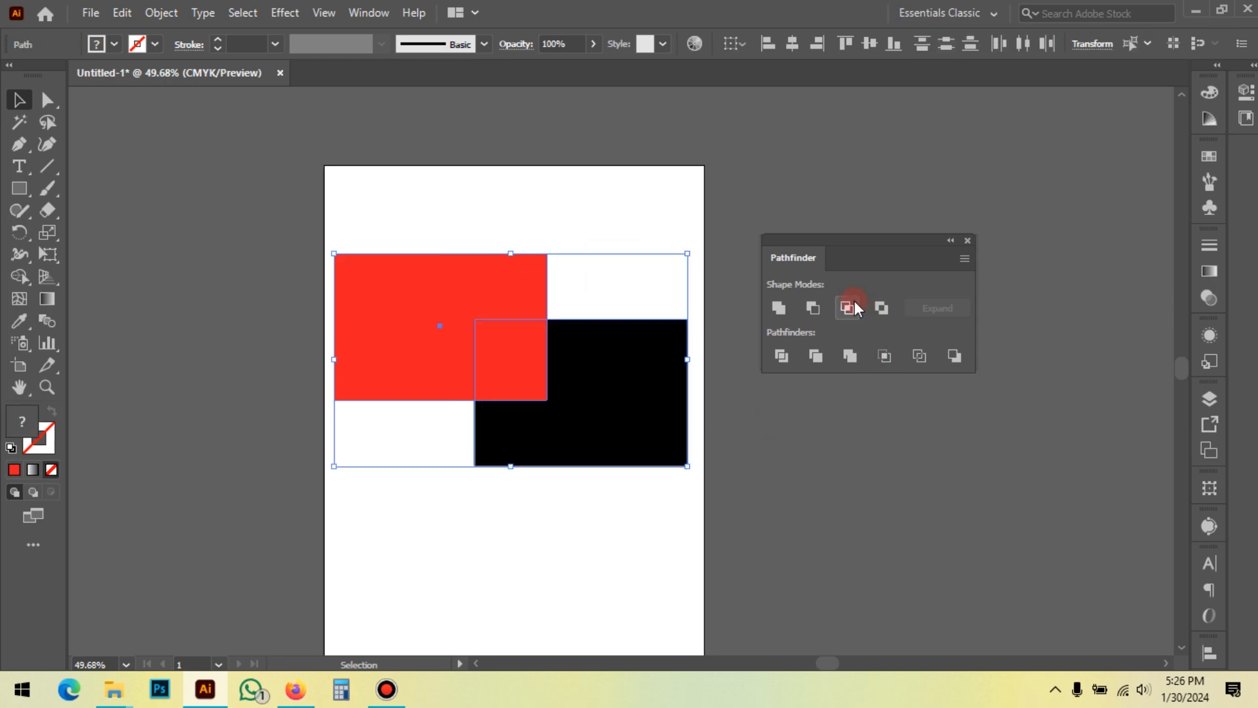
pyautogui.click(849, 308)
pyautogui.click(741, 528)
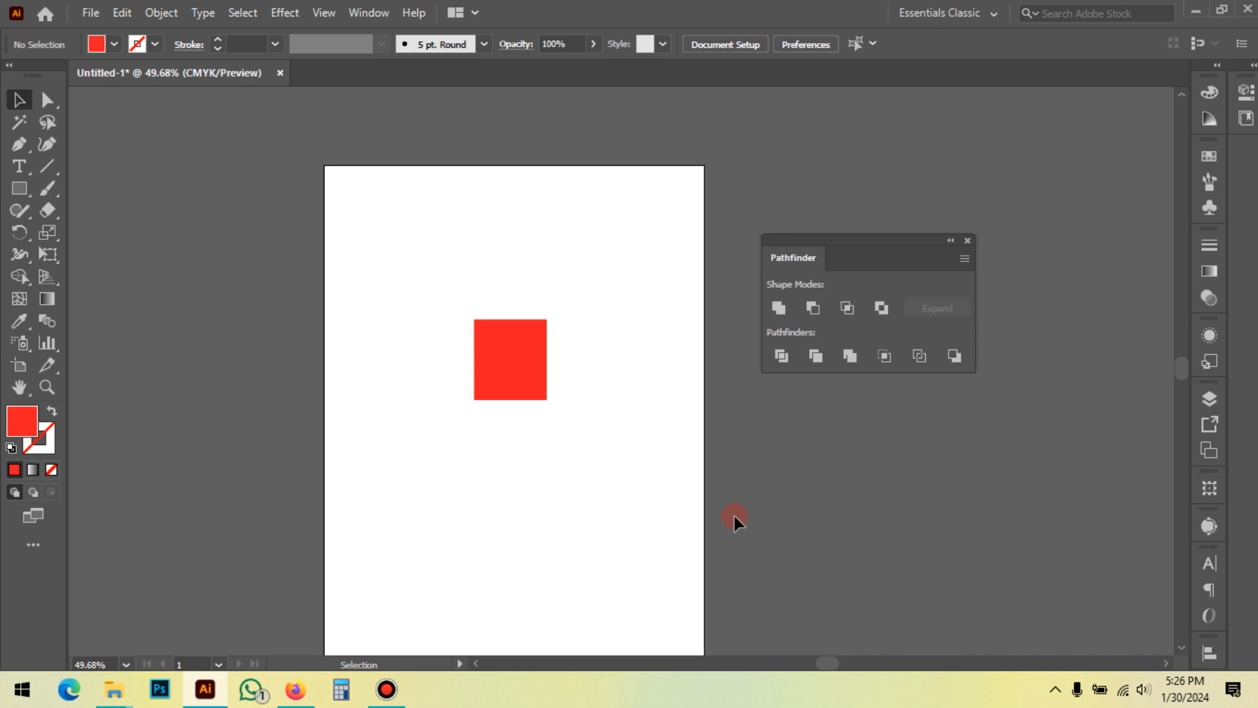
pyautogui.hotkey('ctrl', 'z')
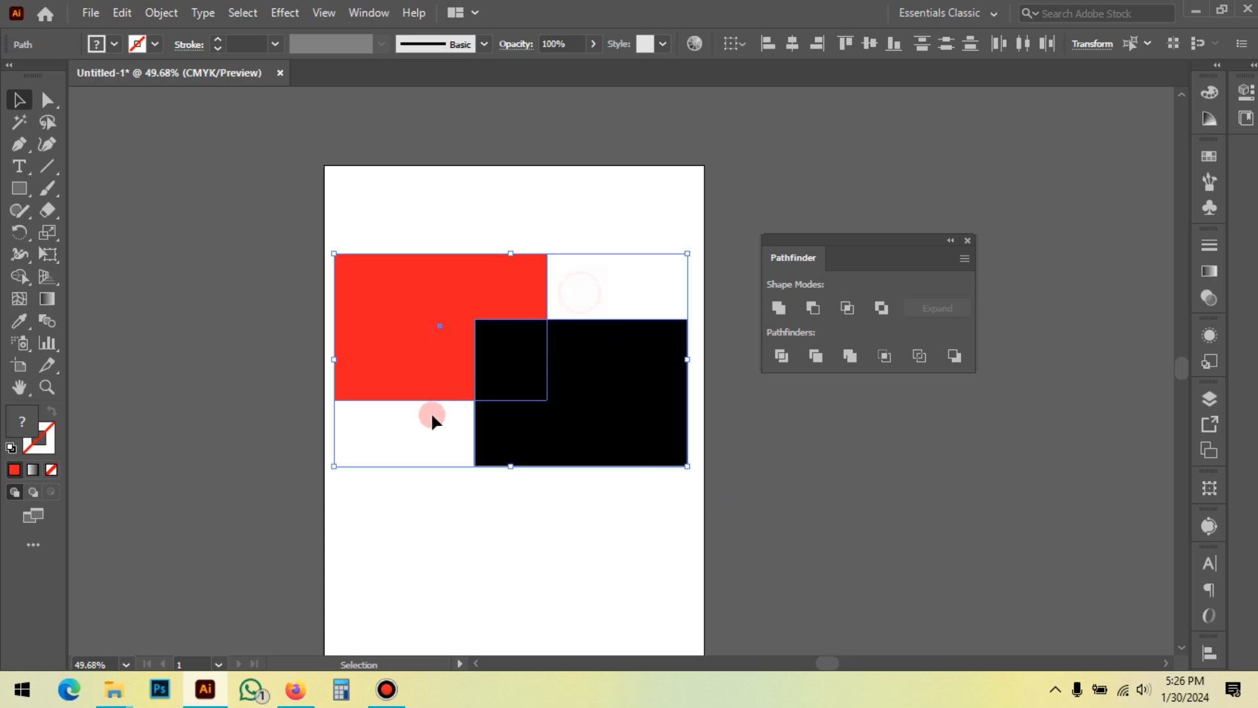
pyautogui.click(527, 517)
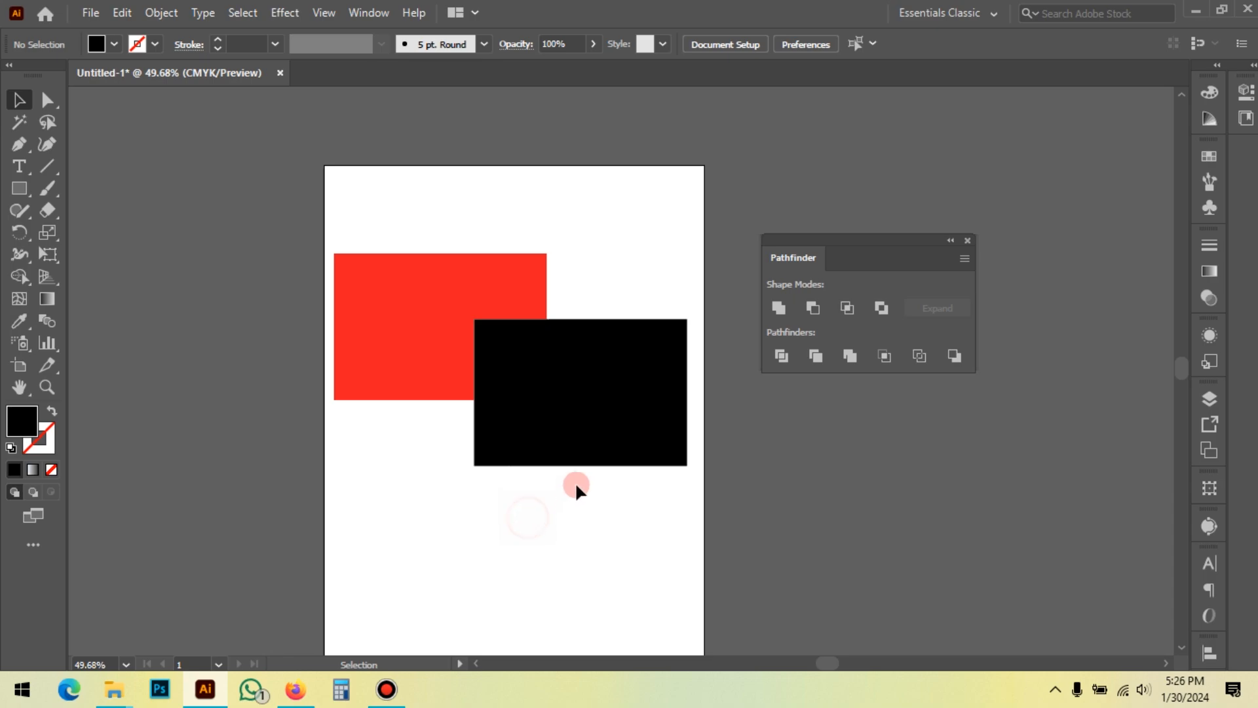
# Remove the overlap of the two rectangles with Exclude and select the resulting group
pyautogui.click(595, 382)
pyautogui.moveTo(607, 252); pyautogui.dragTo(442, 455)
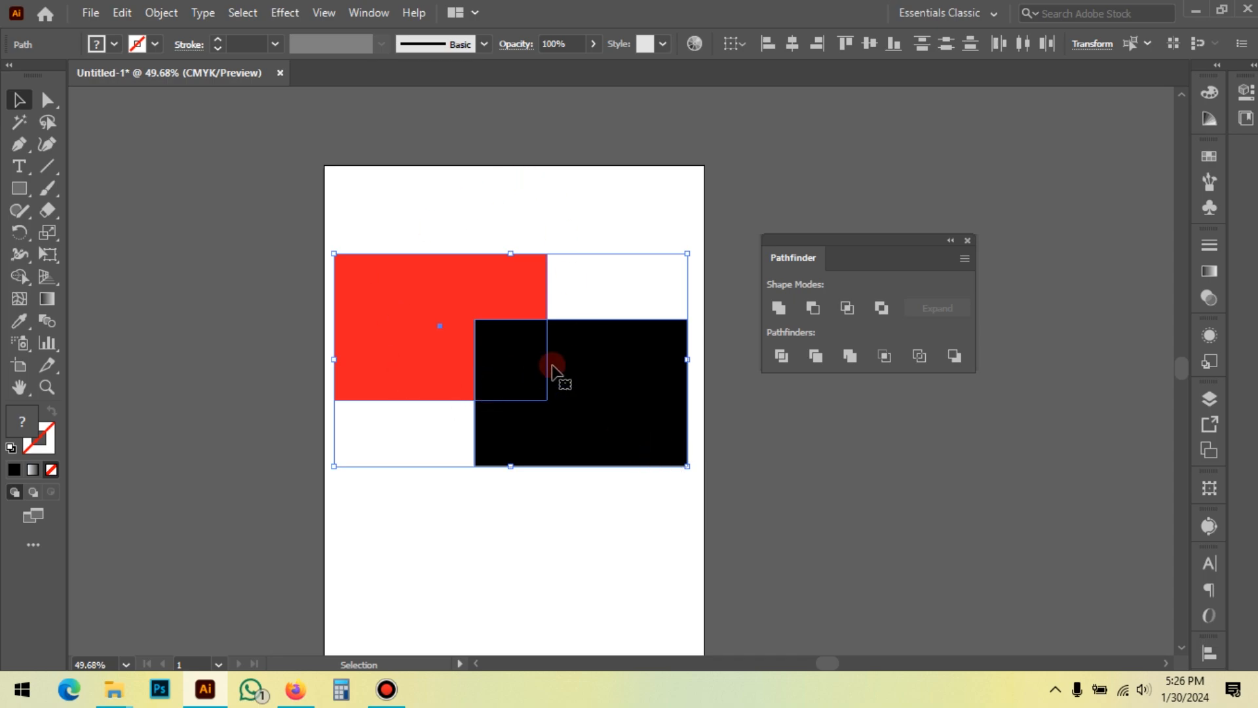
pyautogui.click(883, 308)
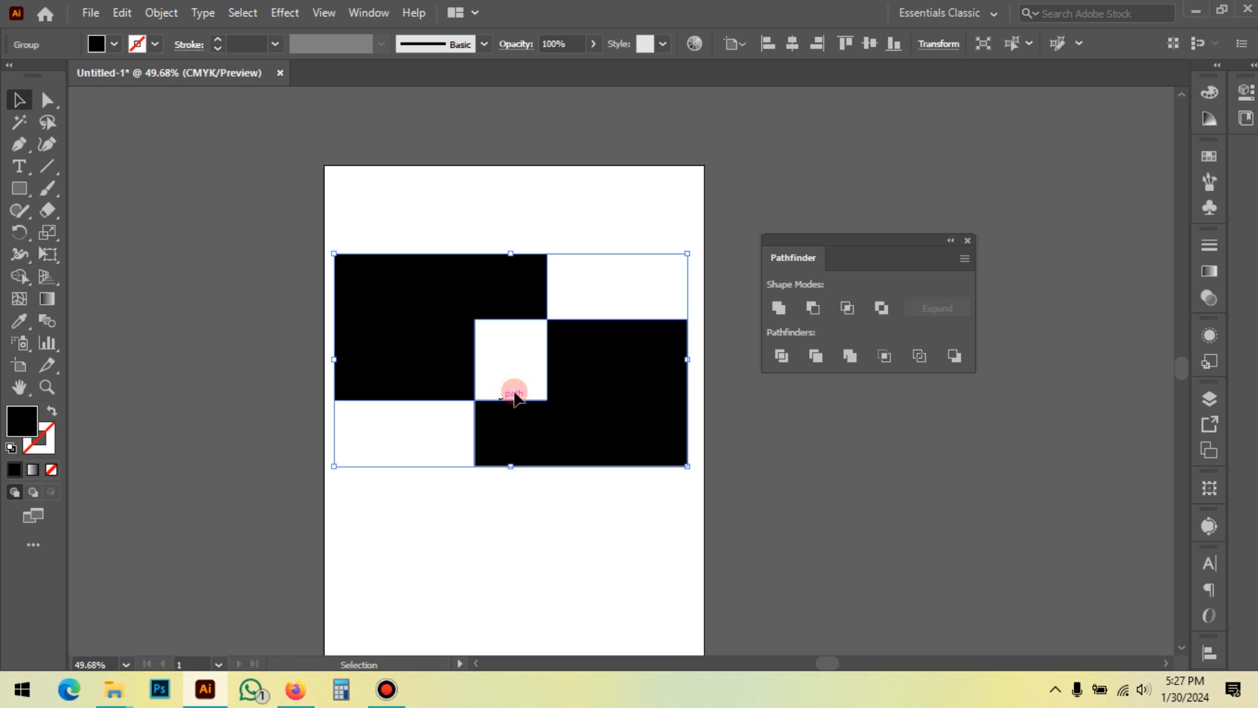
pyautogui.click(625, 562)
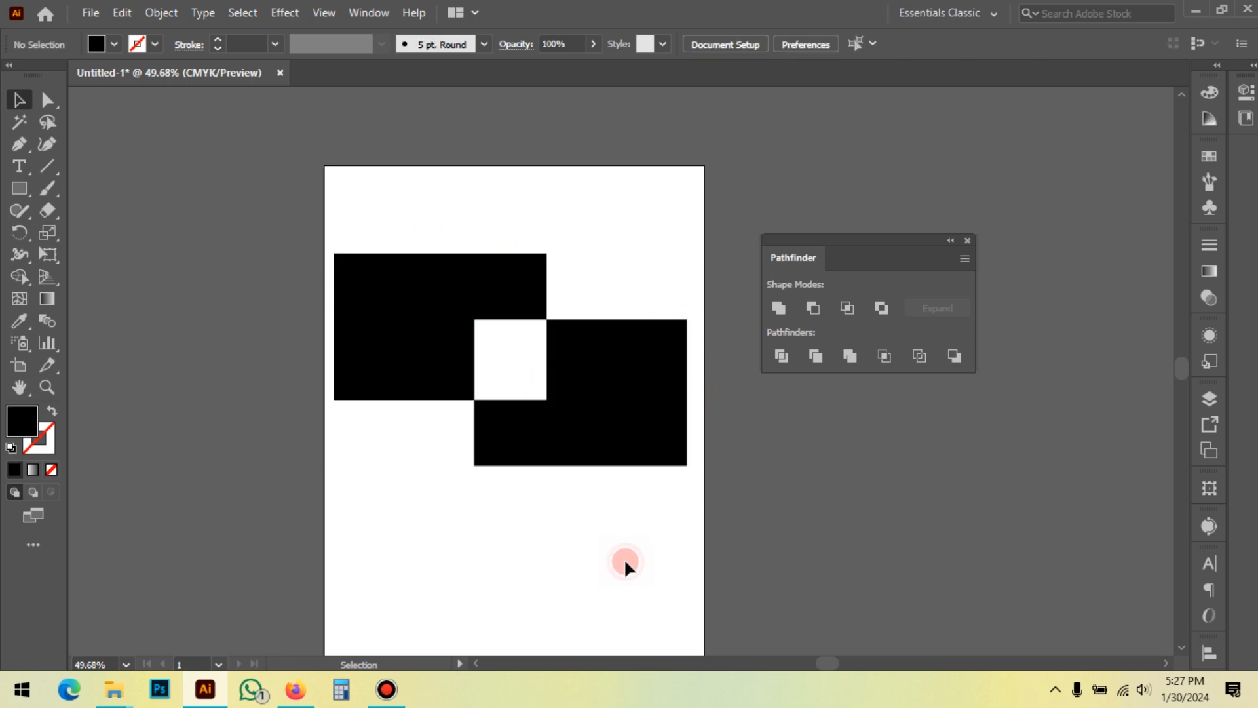
pyautogui.click(654, 400)
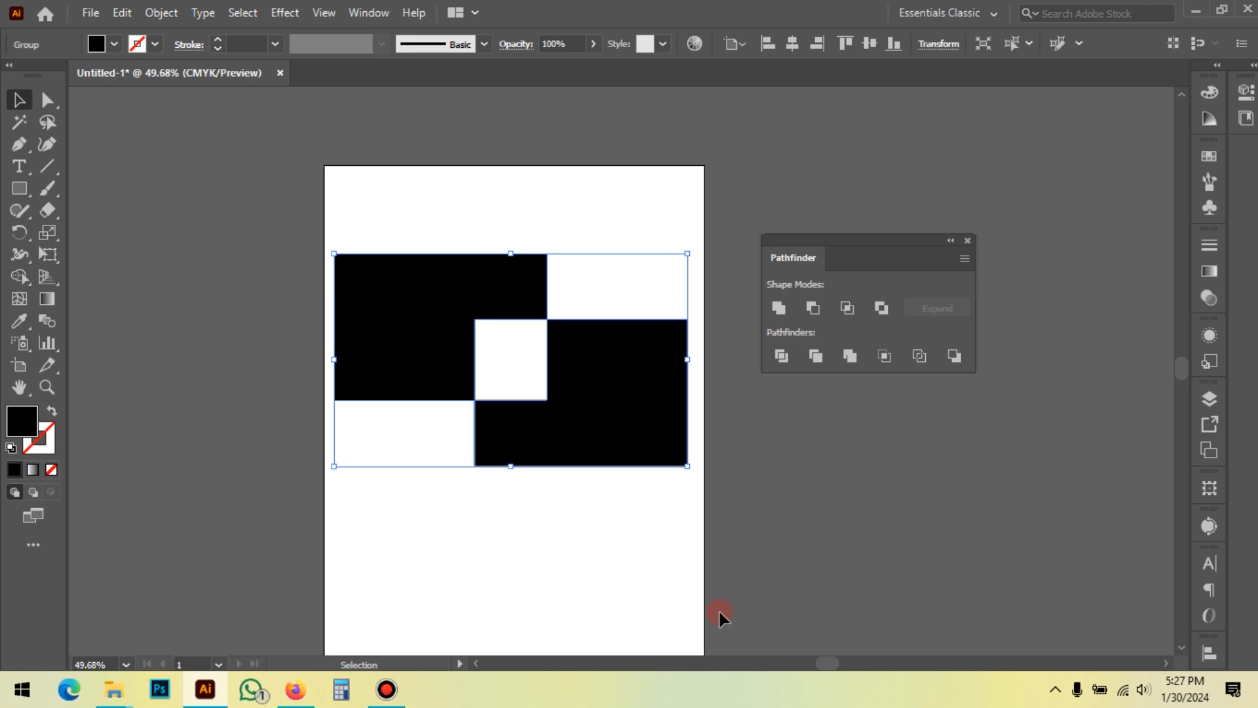
# Undo the Exclude operation and deselect the two rectangles
pyautogui.click(601, 288)
pyautogui.click(623, 371)
pyautogui.hotkey('ctrl', 'z')
pyautogui.click(611, 289)
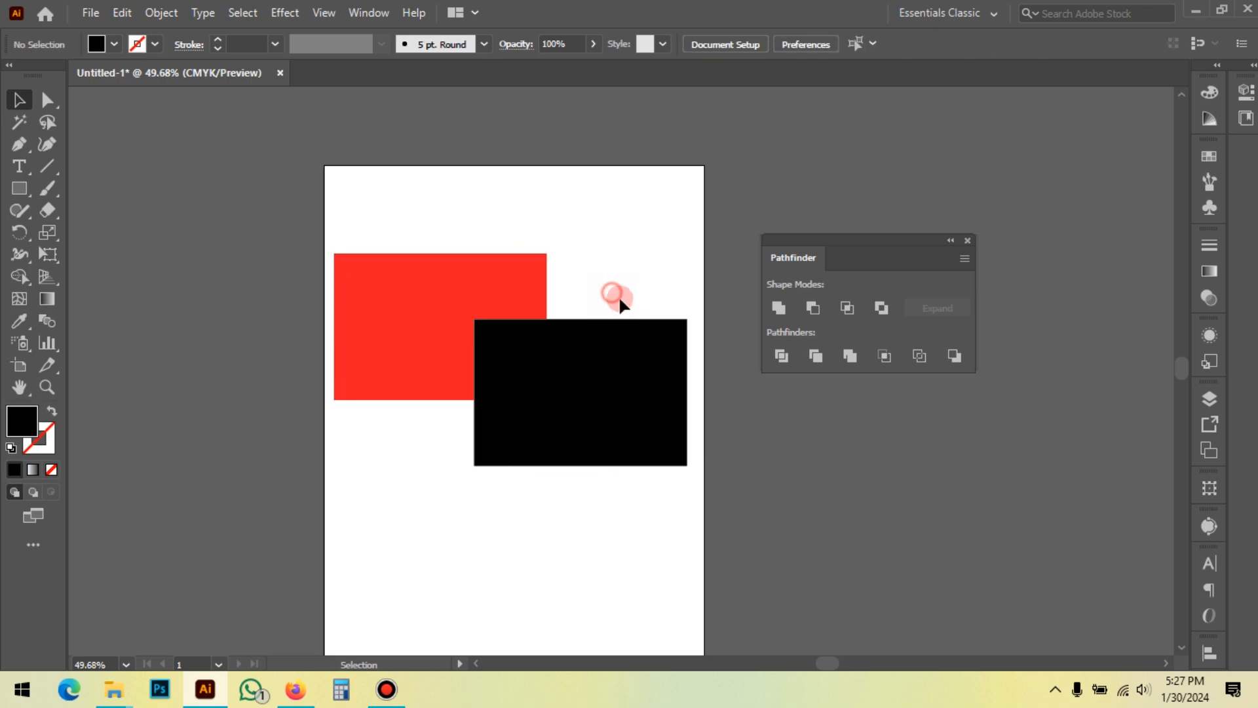
# Try moving the black rectangle below the red one, undo the move and deselect
pyautogui.moveTo(634, 415); pyautogui.dragTo(629, 528)
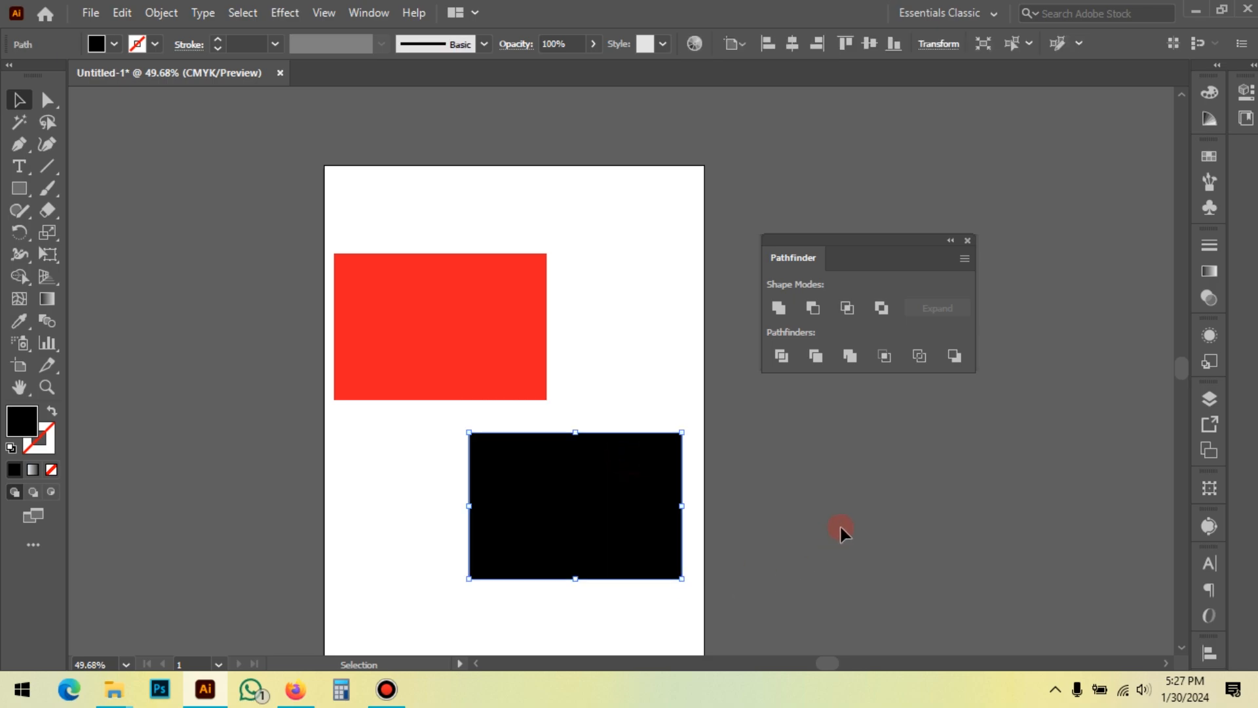
pyautogui.hotkey('ctrl', 'z')
pyautogui.click(620, 271)
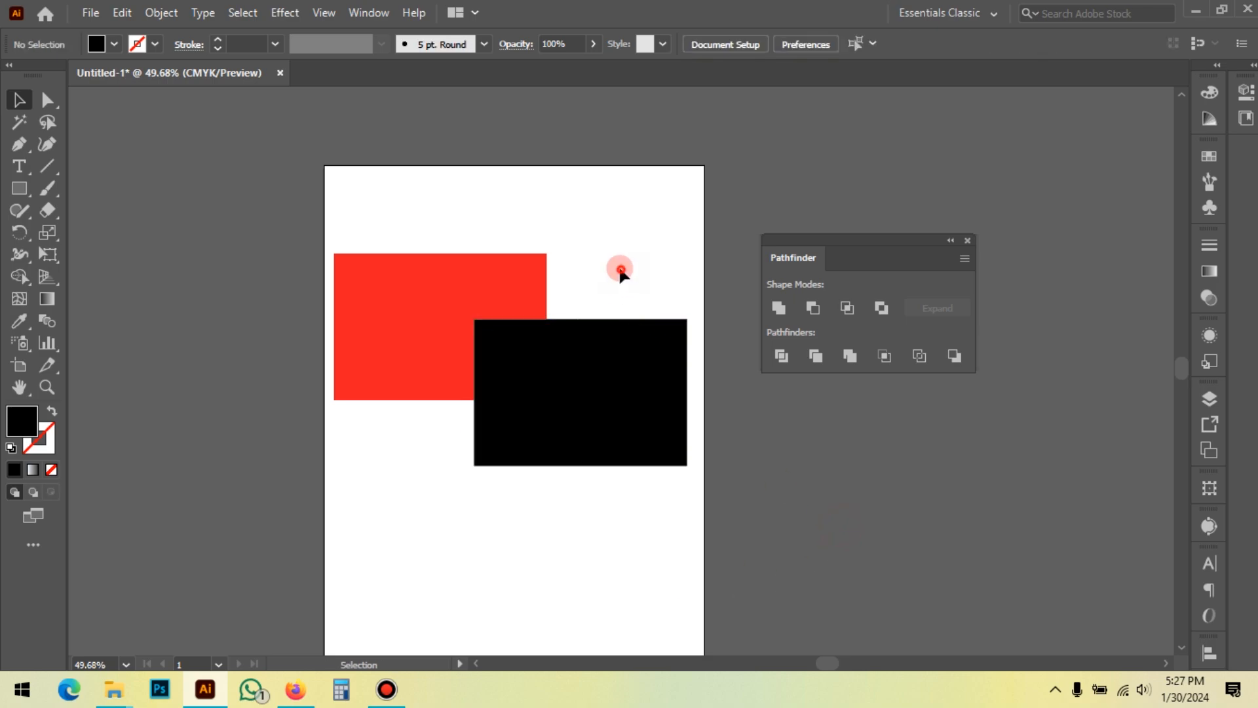
# Select both overlapping rectangles and apply Exclude to knock out their shared area
pyautogui.moveTo(621, 270); pyautogui.dragTo(478, 375)
pyautogui.click(850, 356)
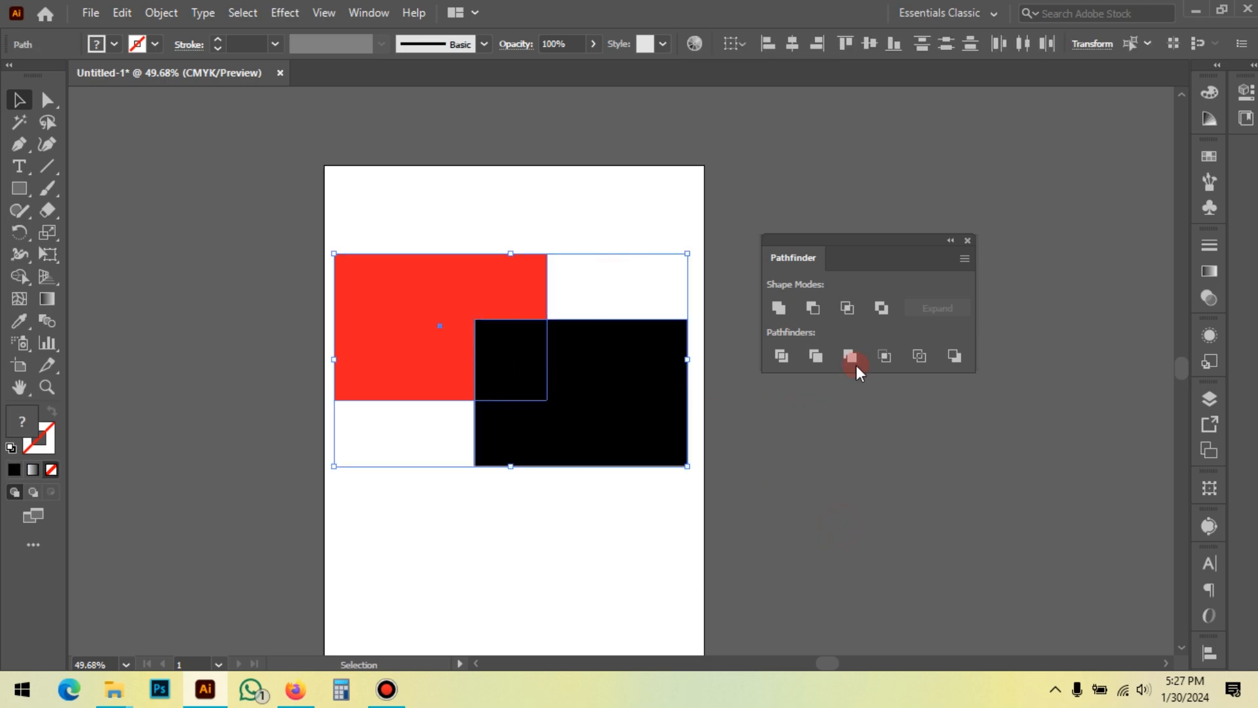
pyautogui.click(882, 307)
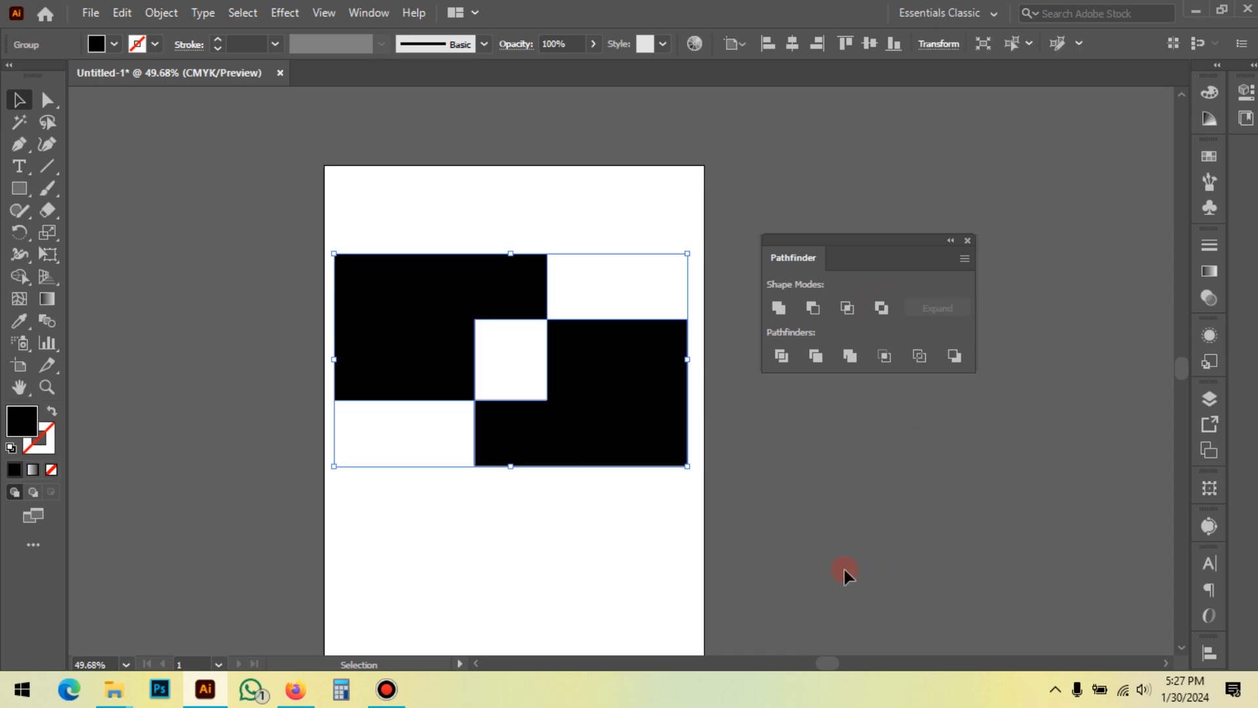
# Try moving the excluded group partly off the artboard's left edge, and undo the move
pyautogui.click(489, 331)
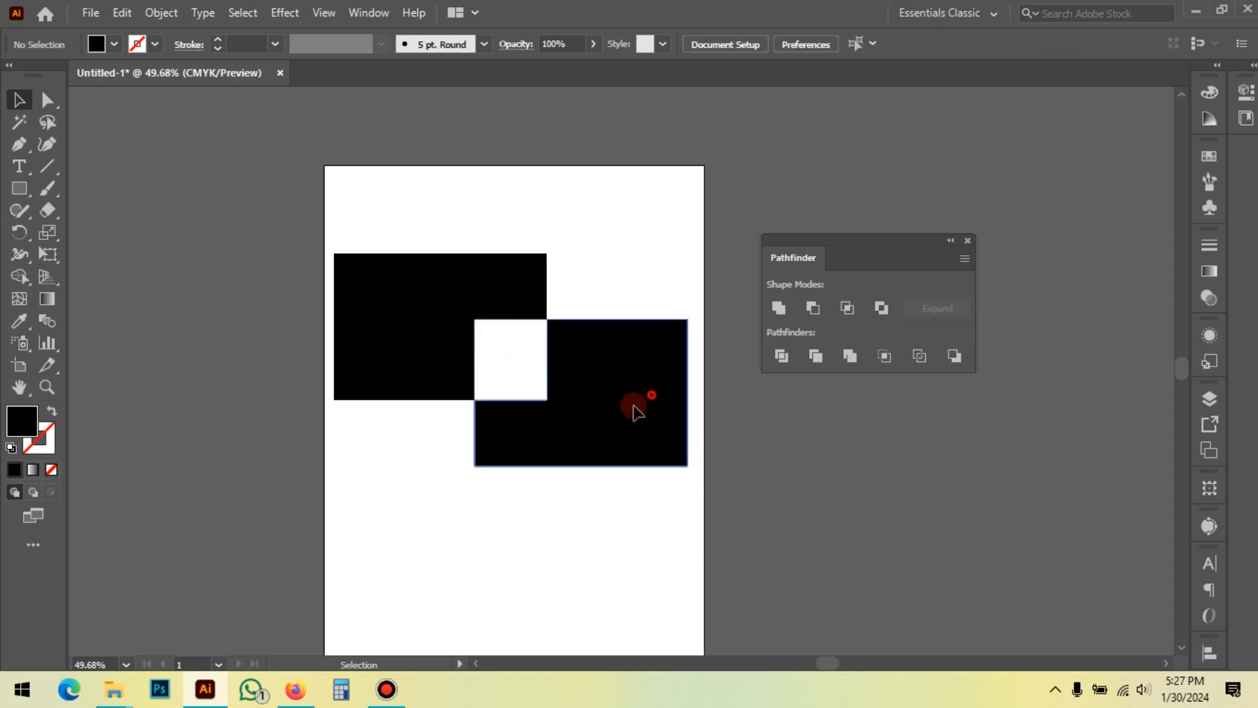
pyautogui.moveTo(634, 404); pyautogui.dragTo(487, 450)
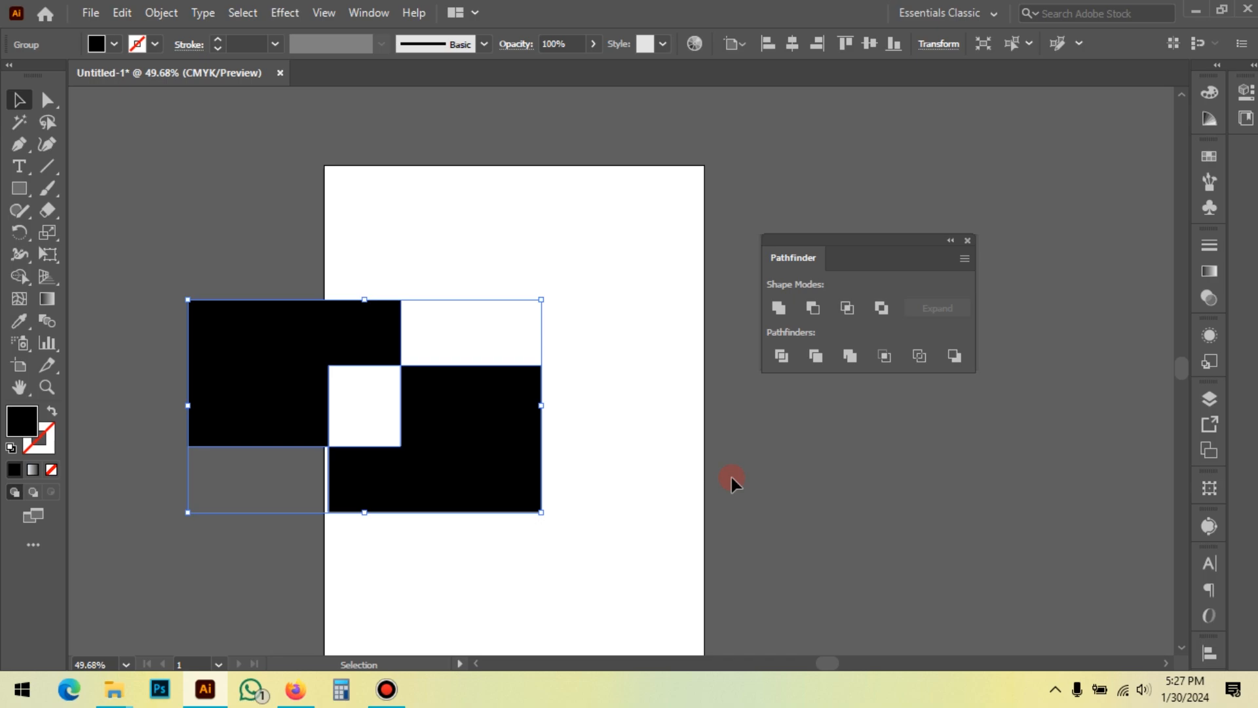
pyautogui.hotkey('ctrl', 'z')
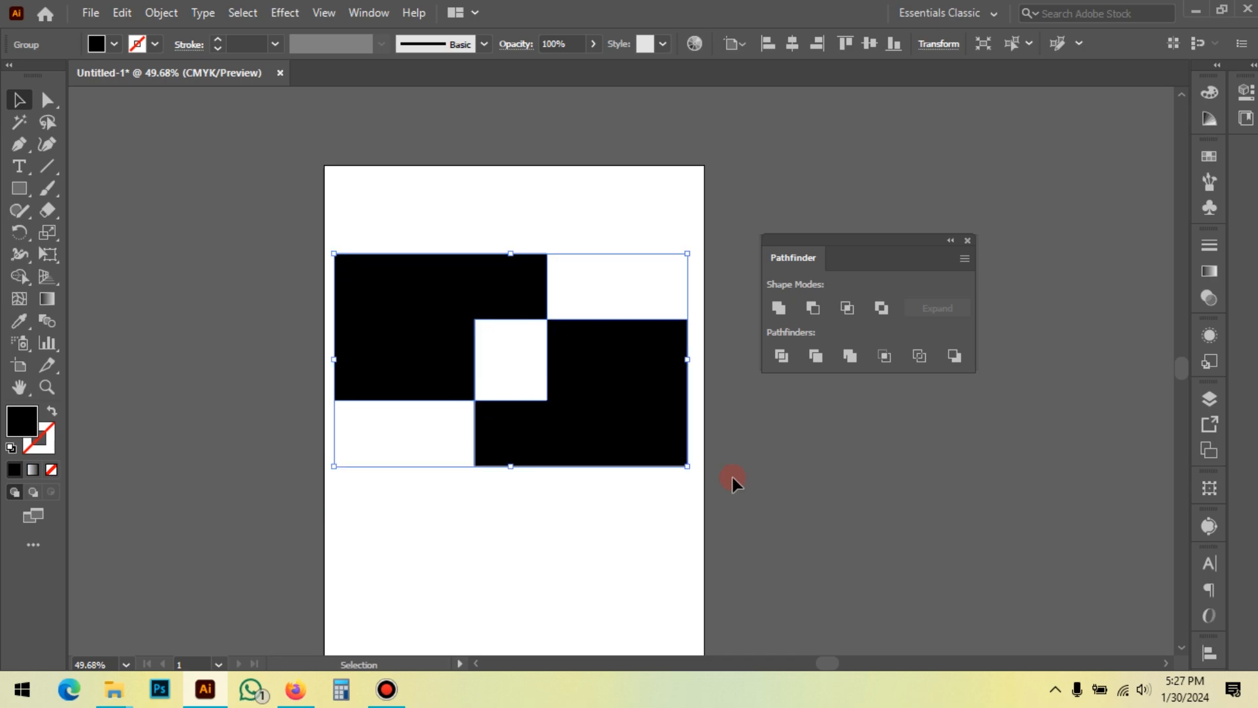
# Try ungrouping the excluded shape and moving its two black pieces apart
pyautogui.rightClick(450, 205)
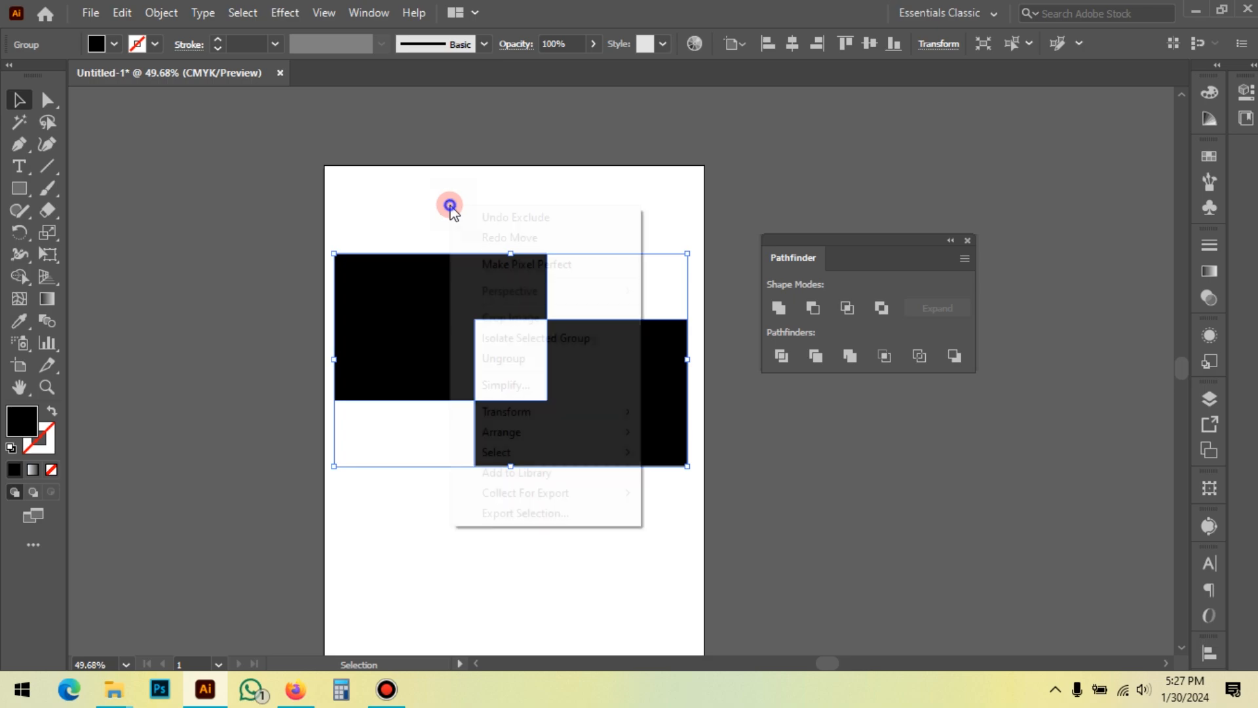
pyautogui.click(524, 358)
pyautogui.click(525, 174)
pyautogui.moveTo(379, 309); pyautogui.dragTo(232, 341)
pyautogui.moveTo(609, 408); pyautogui.dragTo(595, 519)
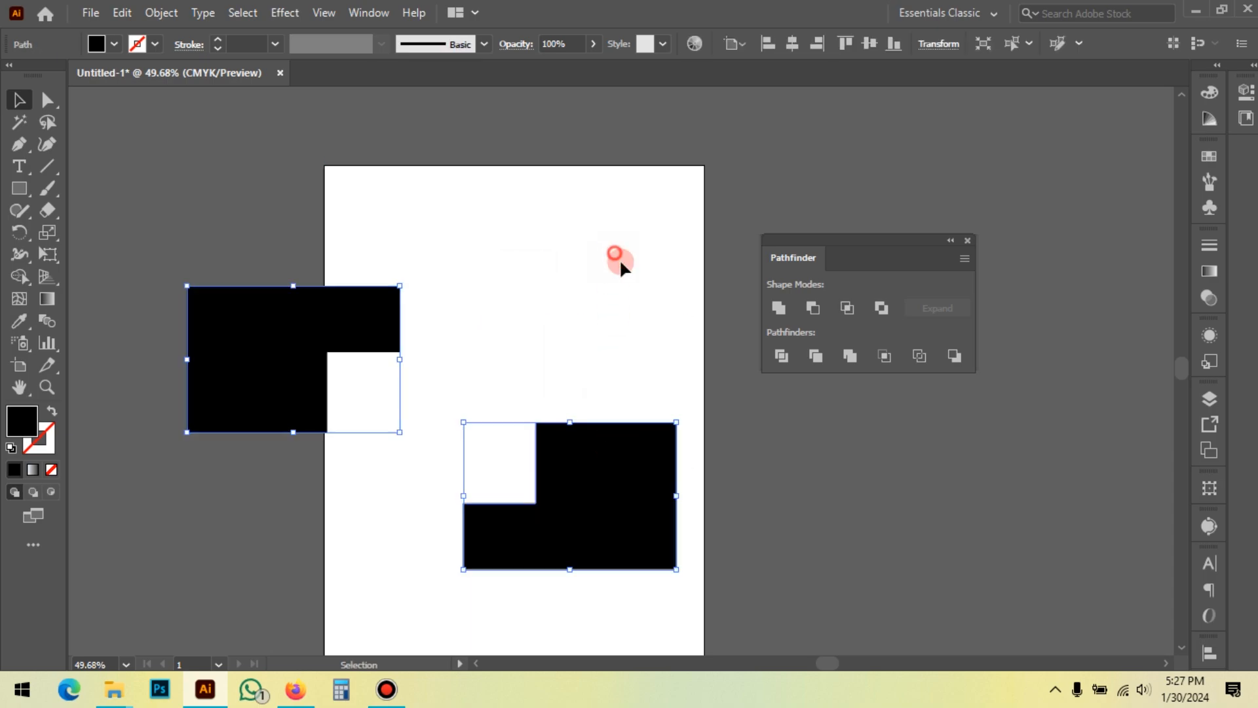
# Undo the moves and the ungrouping of the two black pieces, and deselect
pyautogui.click(618, 258)
pyautogui.hotkey('ctrl', 'z')
pyautogui.hotkey('ctrl', 'z')
pyautogui.hotkey('ctrl', 'z')
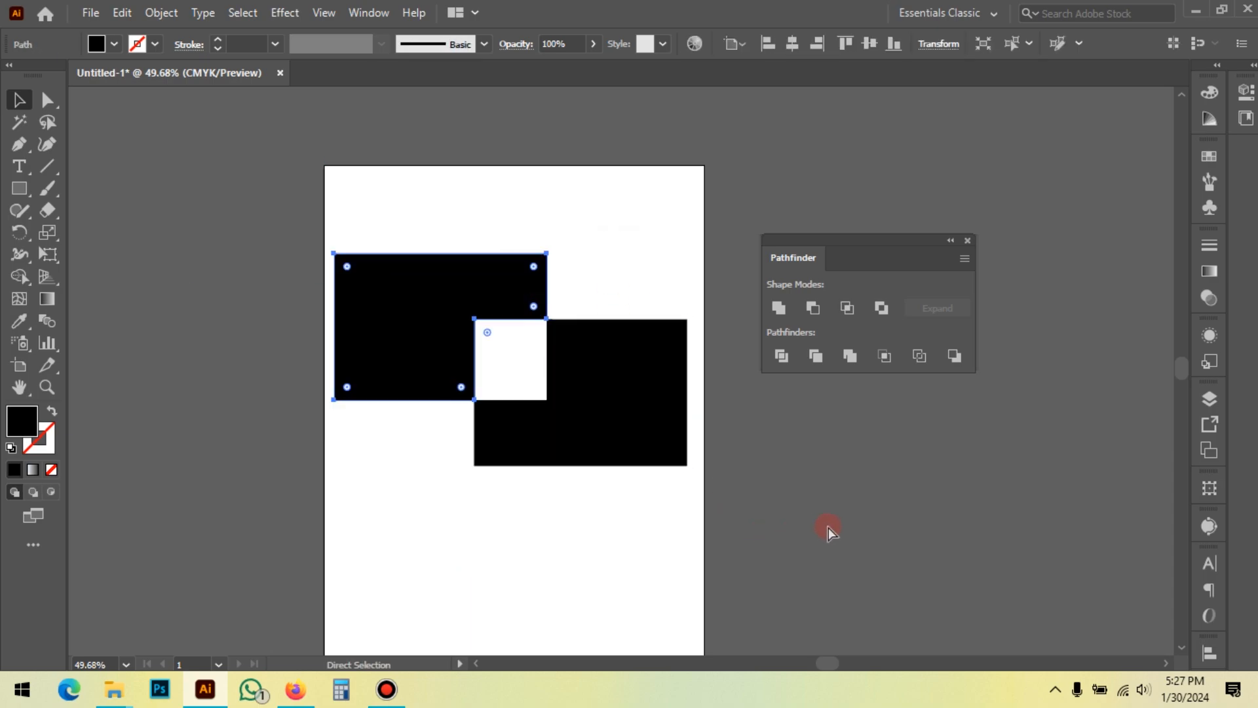
pyautogui.click(832, 520)
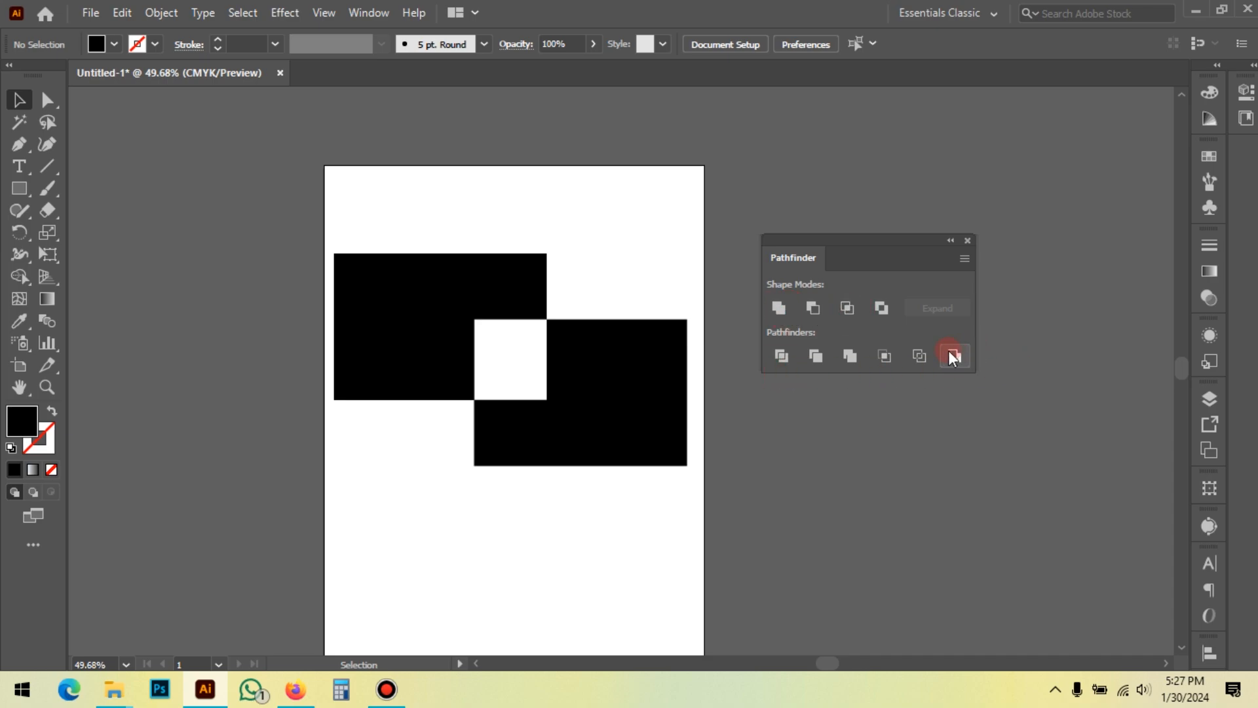
# Select the whole excluded shape and delete it from the artboard
pyautogui.moveTo(598, 269); pyautogui.dragTo(441, 432)
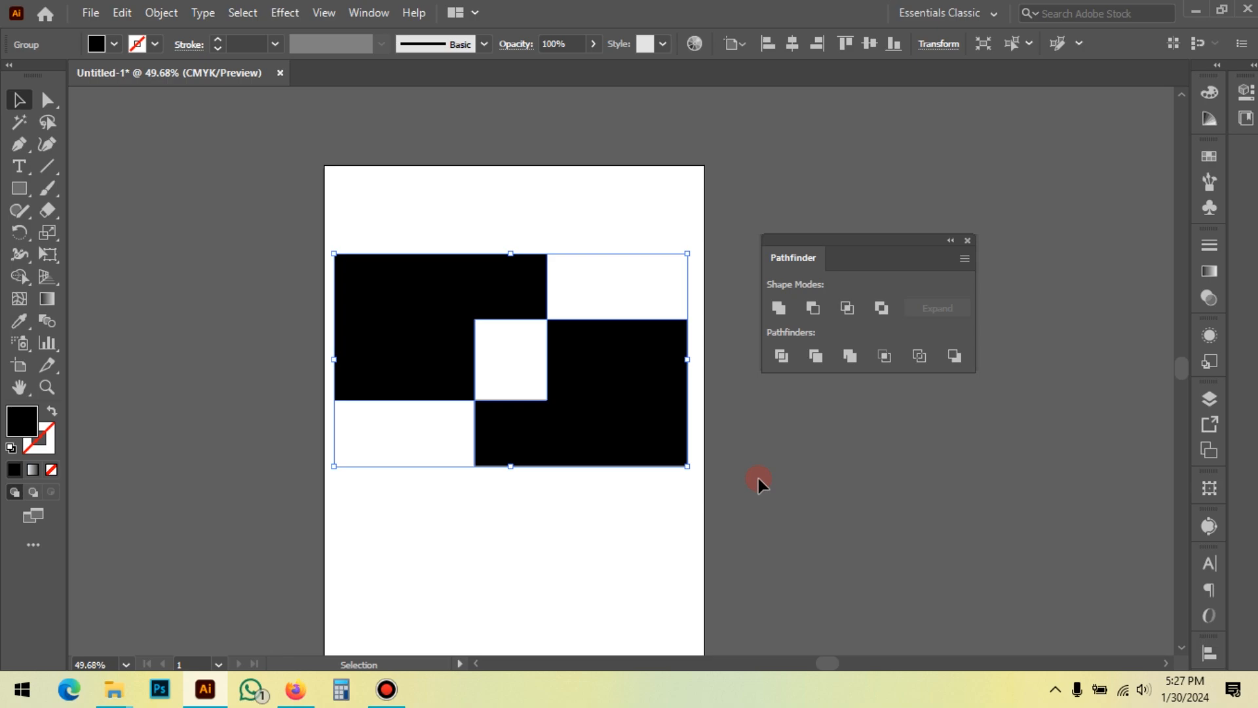
pyautogui.press('Delete')
pyautogui.moveTo(575, 331); pyautogui.dragTo(562, 261)
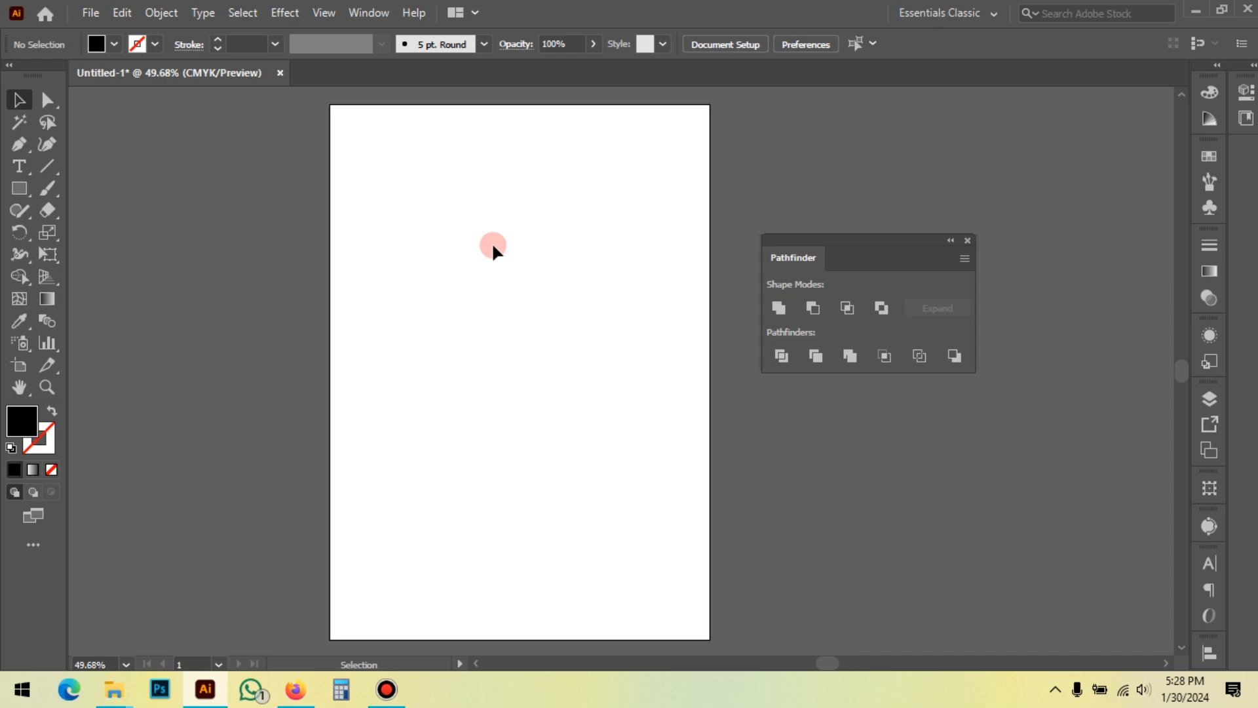
# Draw a black circle on the artboard and move it outside, beyond the artboard's right edge
pyautogui.press('l')
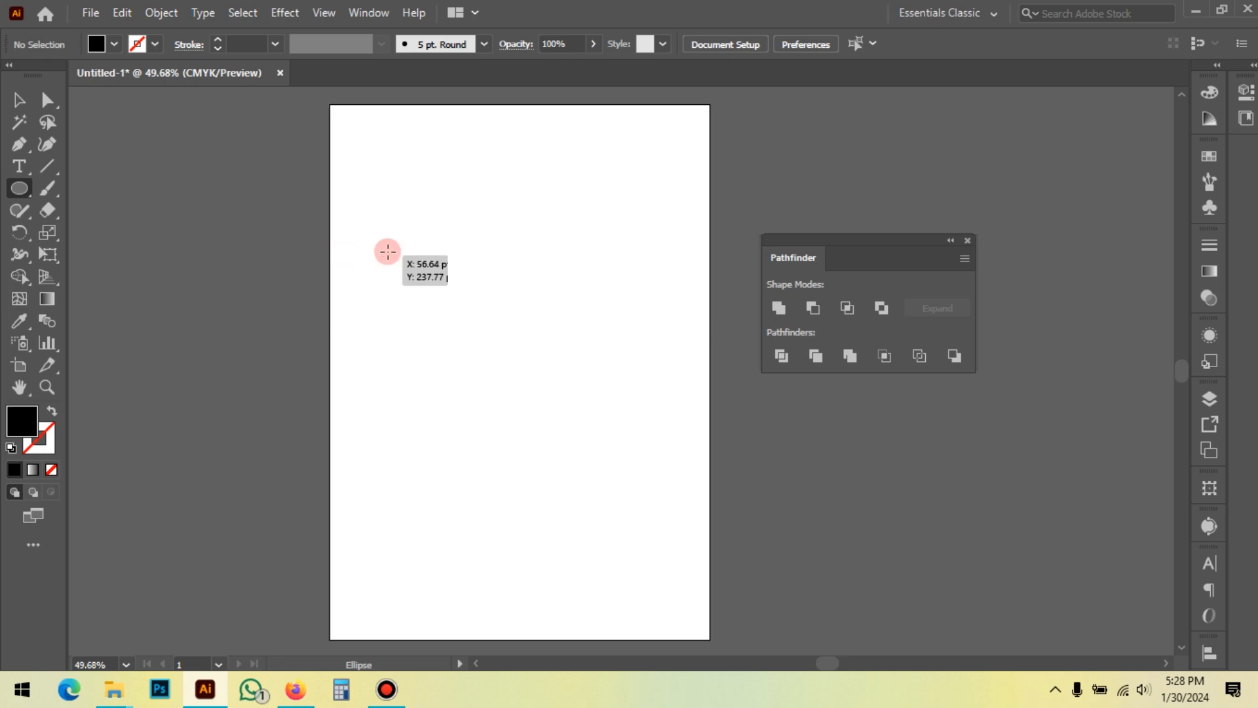
pyautogui.moveTo(416, 216); pyautogui.dragTo(599, 379)
pyautogui.click(19, 99)
pyautogui.click(577, 422)
pyautogui.moveTo(506, 301); pyautogui.dragTo(898, 258)
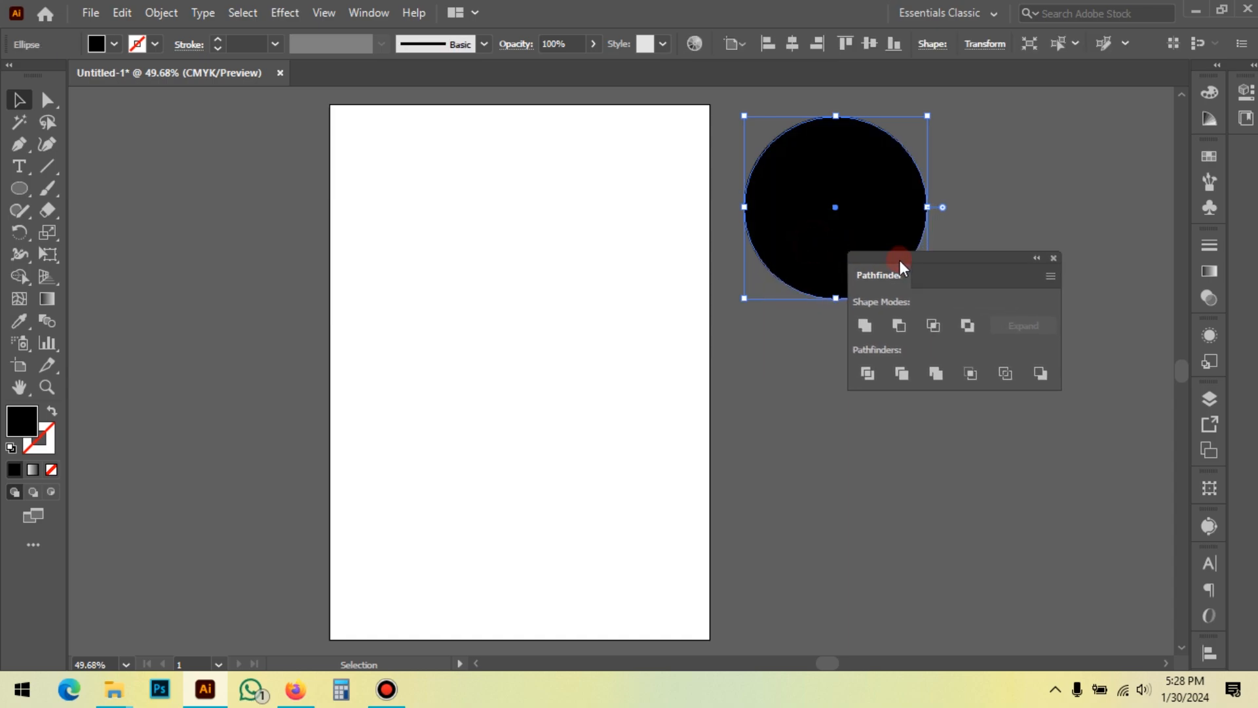
# Place a smaller copy of the black circle near the artboard's upper-left corner
pyautogui.click(569, 247)
pyautogui.press('space')
pyautogui.moveTo(558, 225); pyautogui.dragTo(589, 237)
pyautogui.moveTo(886, 192); pyautogui.dragTo(402, 168)
pyautogui.click(553, 276)
pyautogui.click(413, 209)
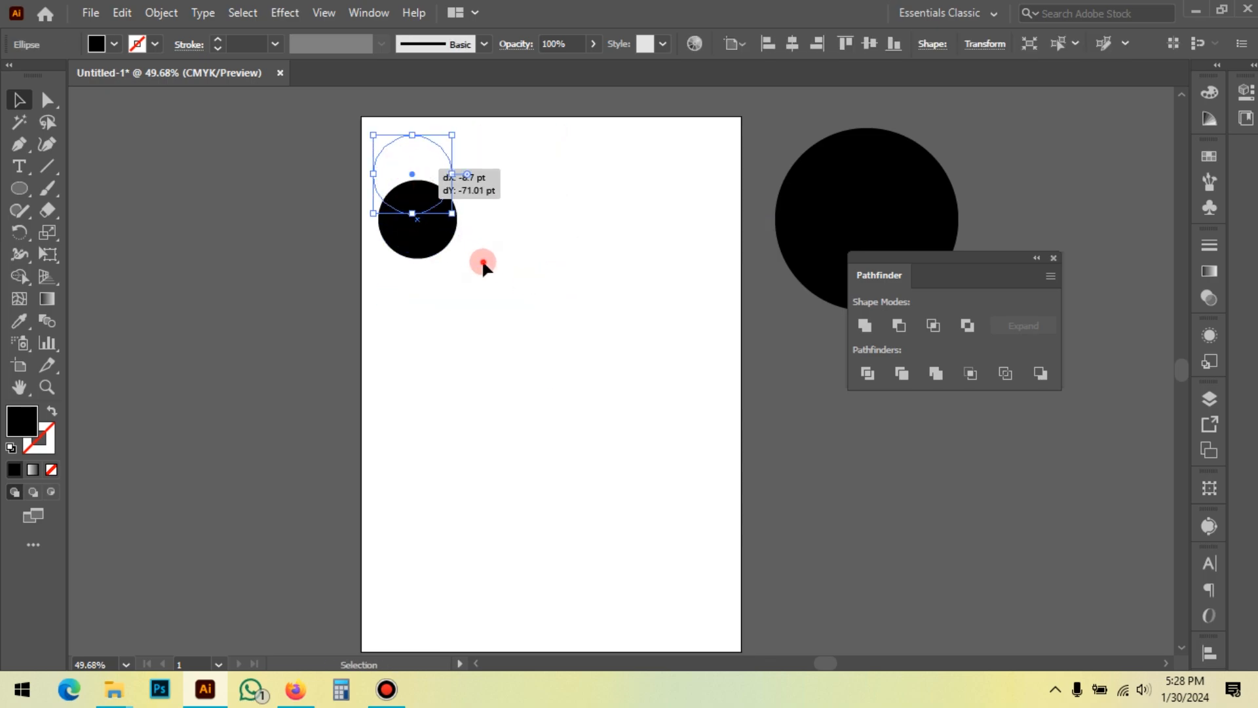
pyautogui.click(482, 263)
pyautogui.click(423, 181)
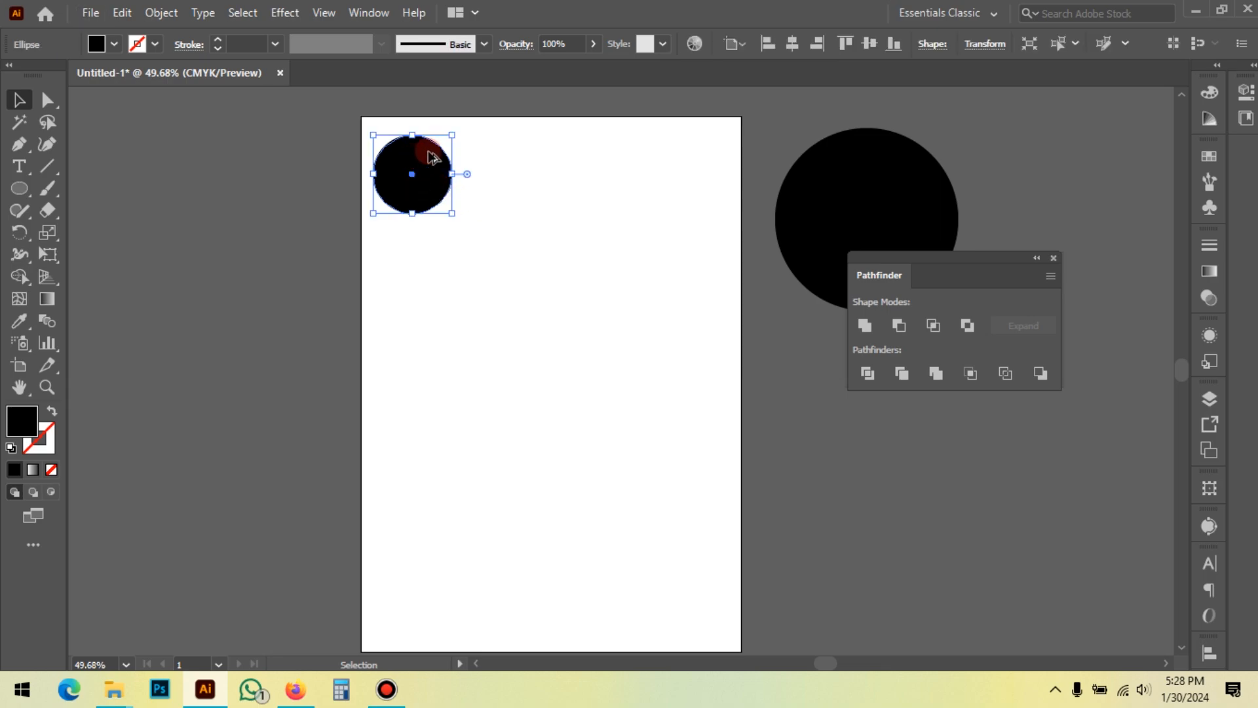
# Try copying the small circle downward twice by eye, with a narrow gap between the circles
pyautogui.scroll(1, 433, 157)
pyautogui.moveTo(427, 175); pyautogui.dragTo(427, 271)
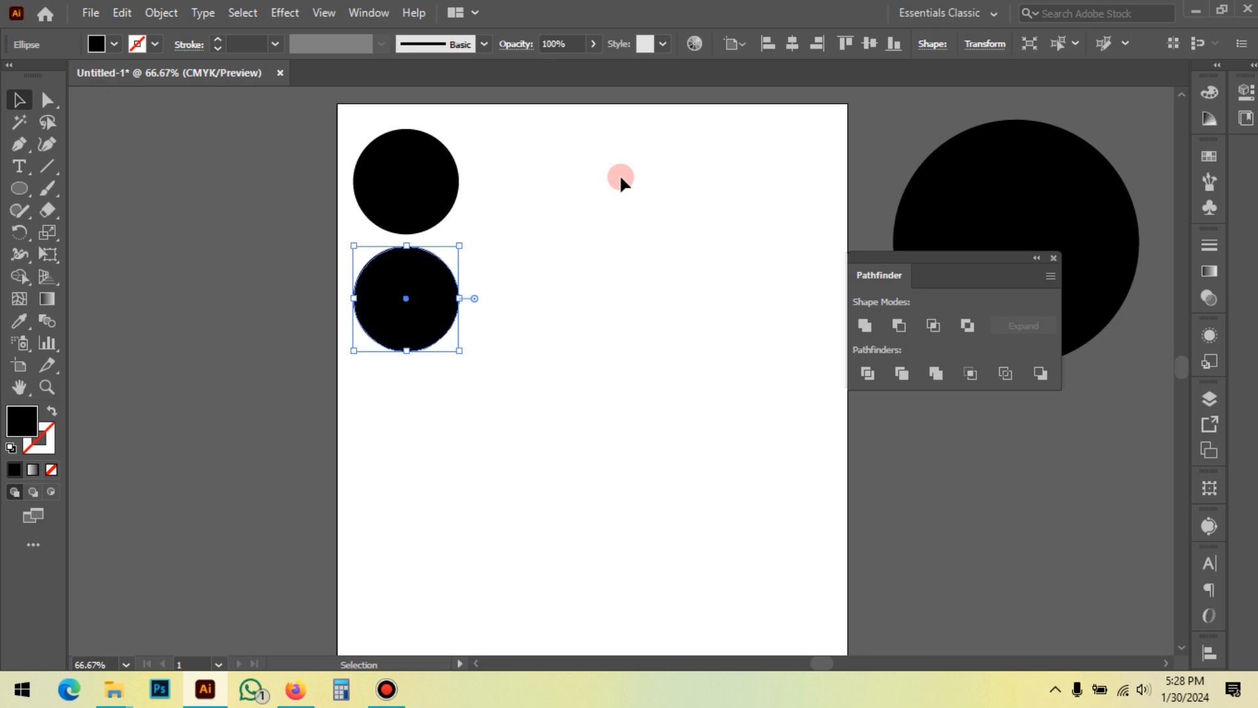
pyautogui.scroll(3, 410, 224)
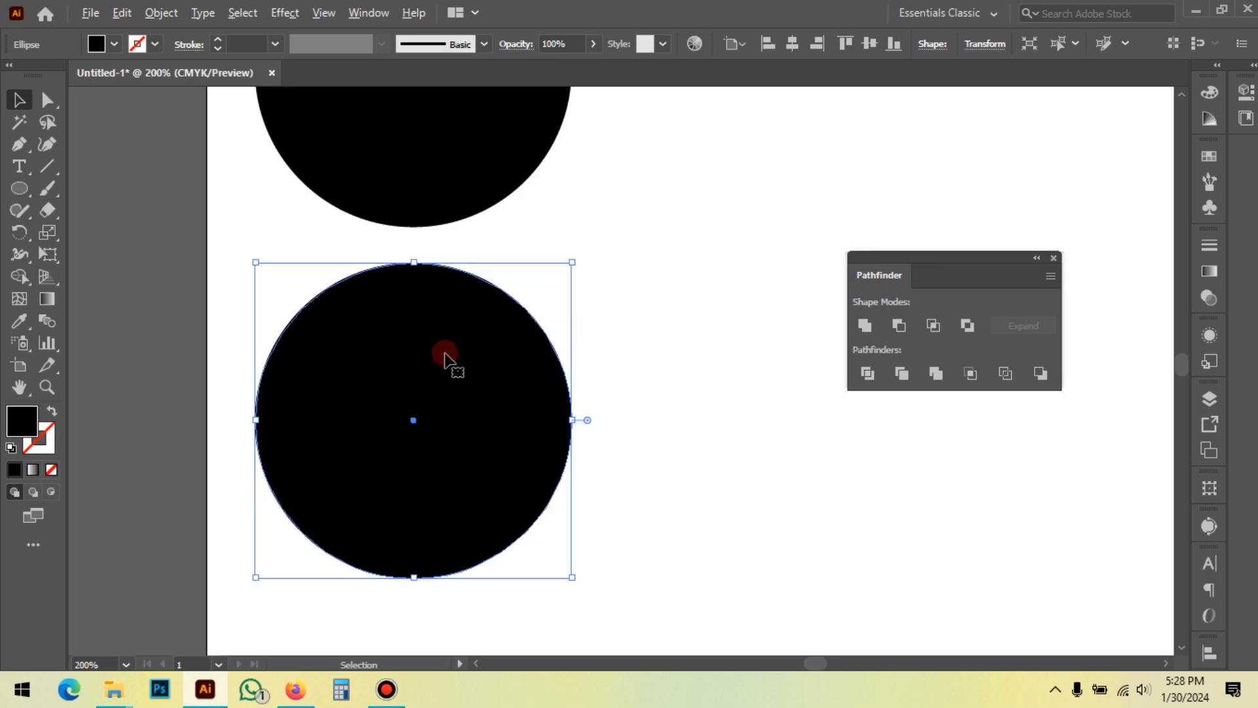
pyautogui.scroll(2, 416, 321)
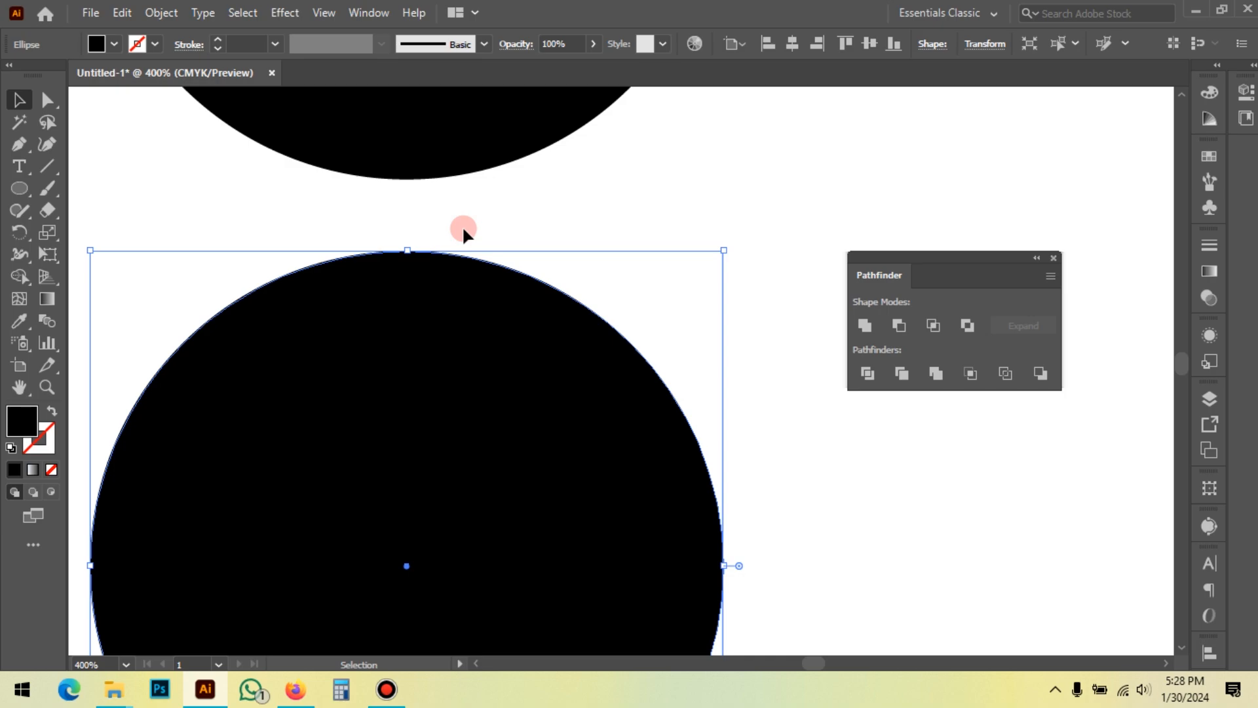
pyautogui.scroll(-4, 449, 200)
pyautogui.scroll(-3, 448, 200)
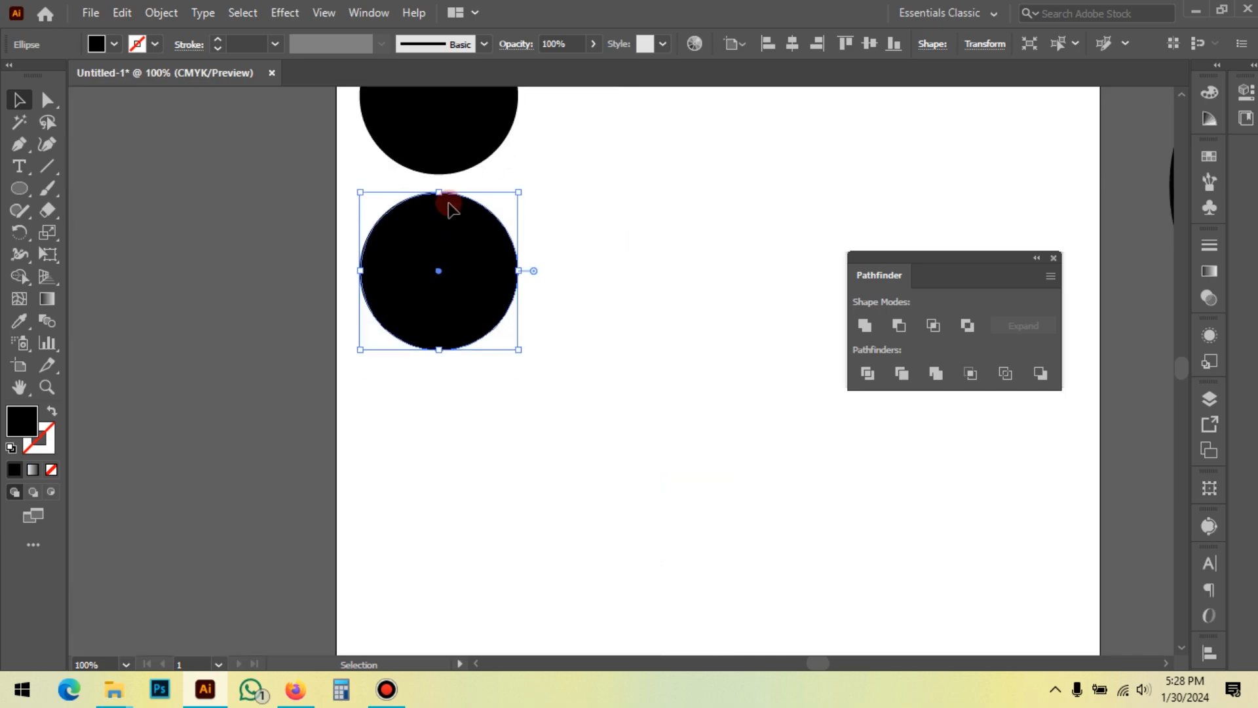
pyautogui.moveTo(452, 188); pyautogui.dragTo(458, 359)
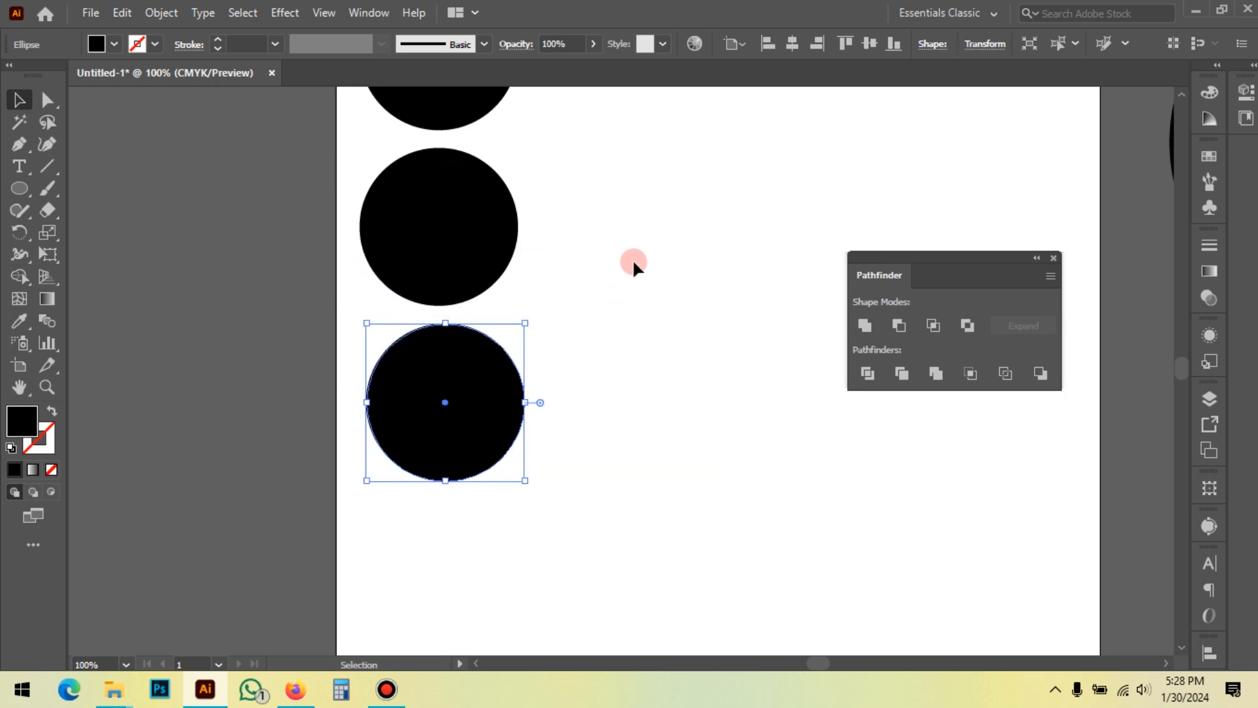
# Undo the circle copies so that only the original small circle stays on the artboard
pyautogui.hotkey('ctrl', 'z')
pyautogui.hotkey('ctrl', 'z')
pyautogui.hotkey('ctrl', 'z')
pyautogui.hotkey('ctrl', 'z')
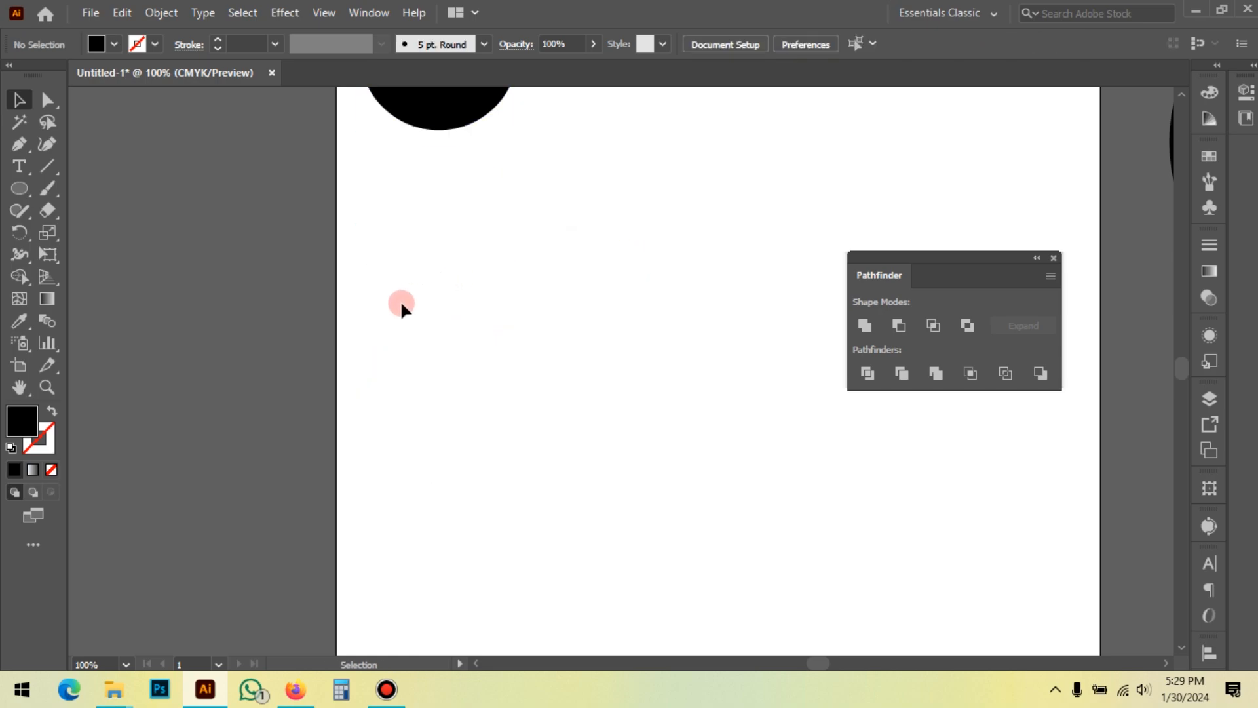
# Try moving the small circle straight down without copying it, and undo the move
pyautogui.scroll(-1, 401, 303)
pyautogui.moveTo(559, 202); pyautogui.dragTo(530, 272)
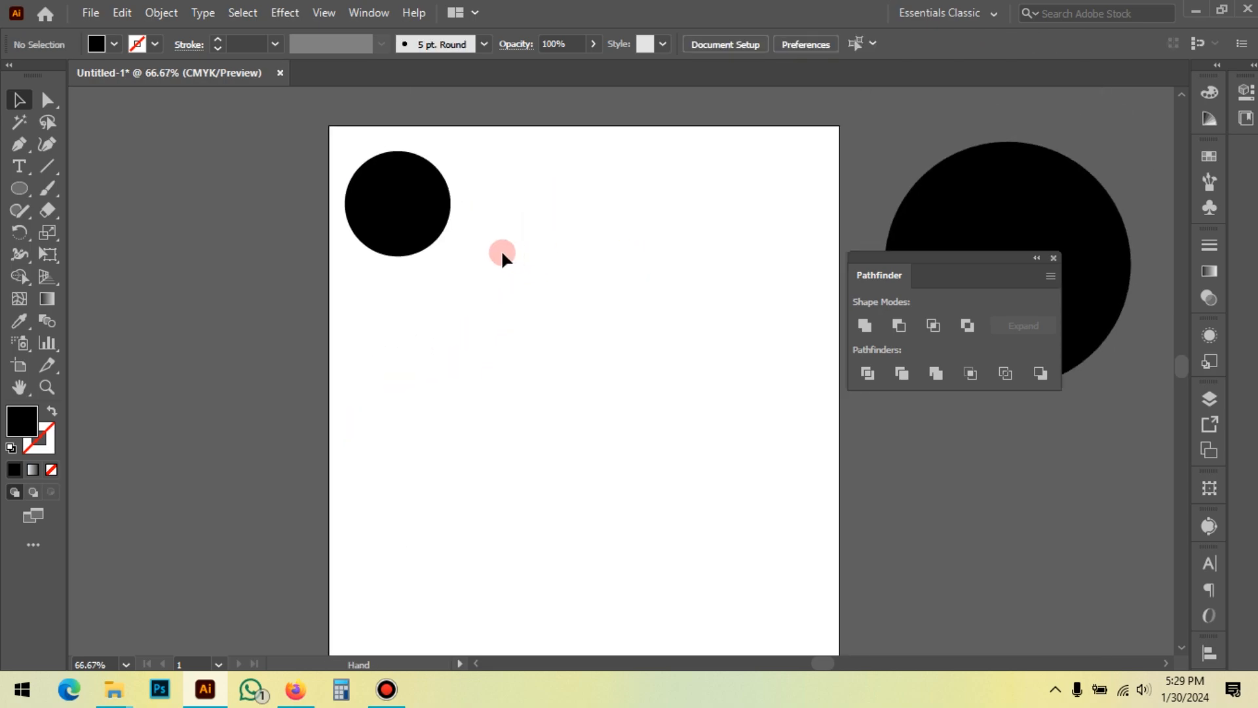
pyautogui.scroll(-1, 409, 191)
pyautogui.click(403, 188)
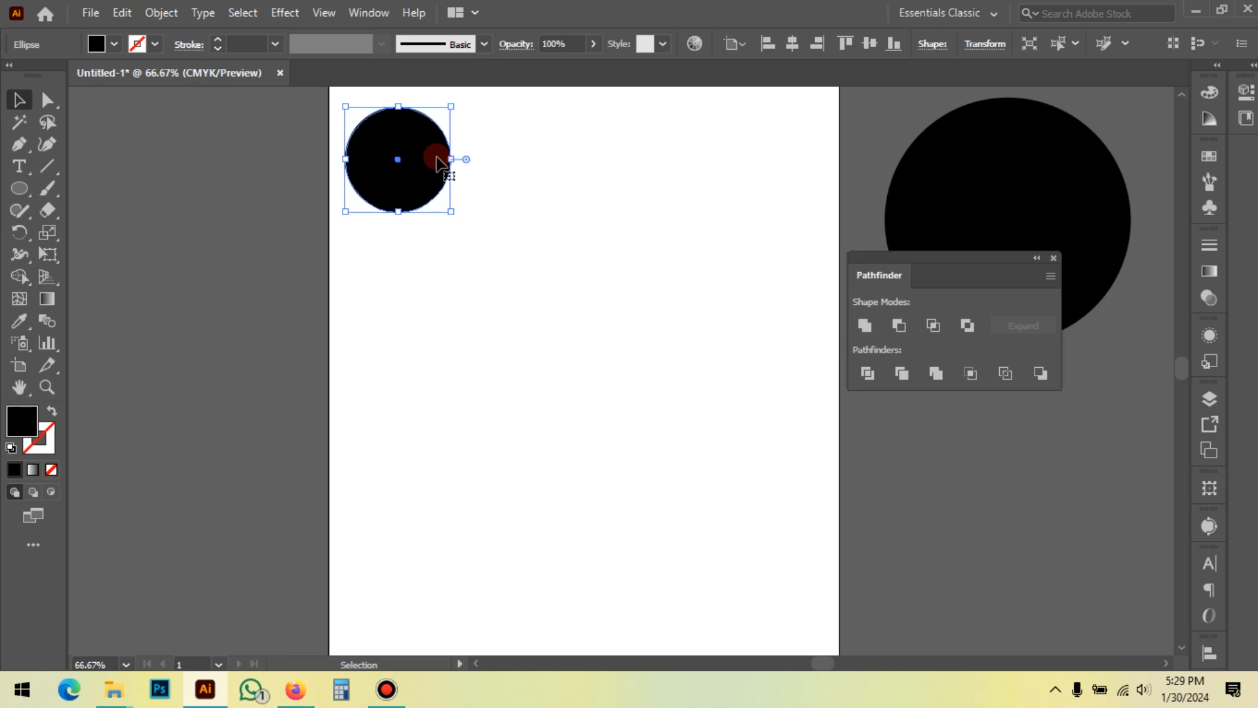
pyautogui.moveTo(403, 154); pyautogui.dragTo(407, 244)
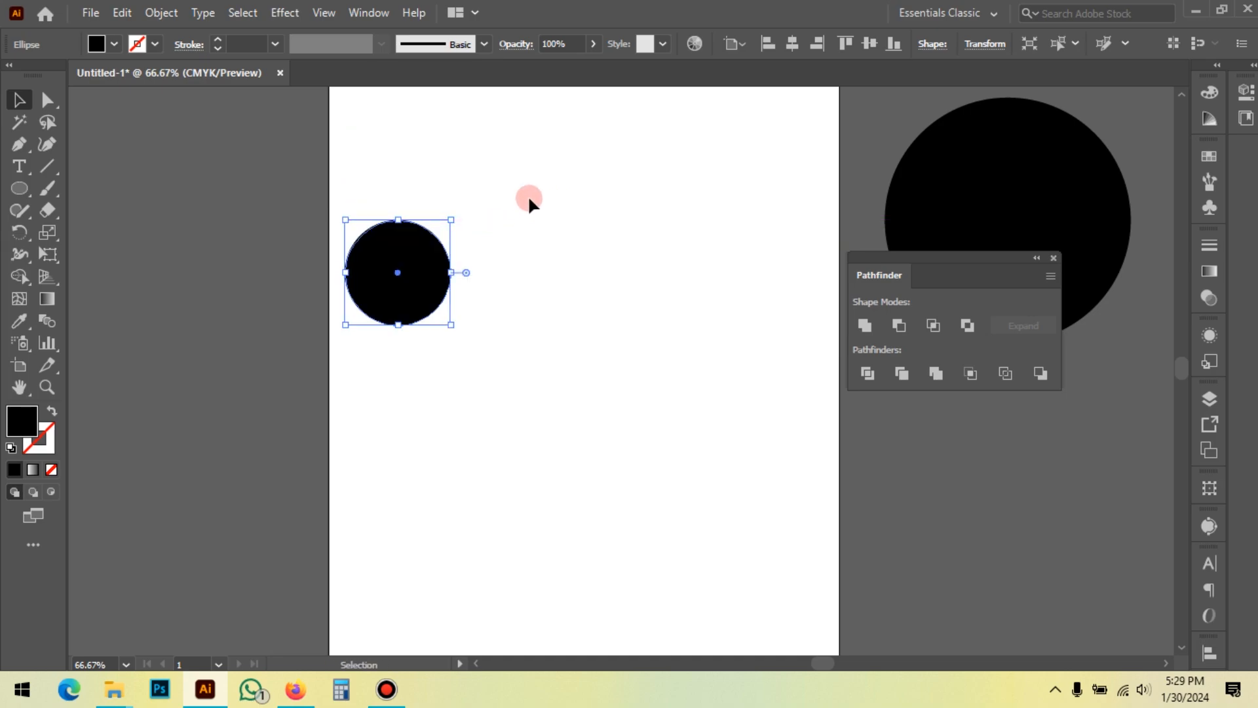
pyautogui.hotkey('ctrl', 'z')
# Duplicate the small circle straight down, leaving a small gap below the original, and deselect
pyautogui.click(415, 136)
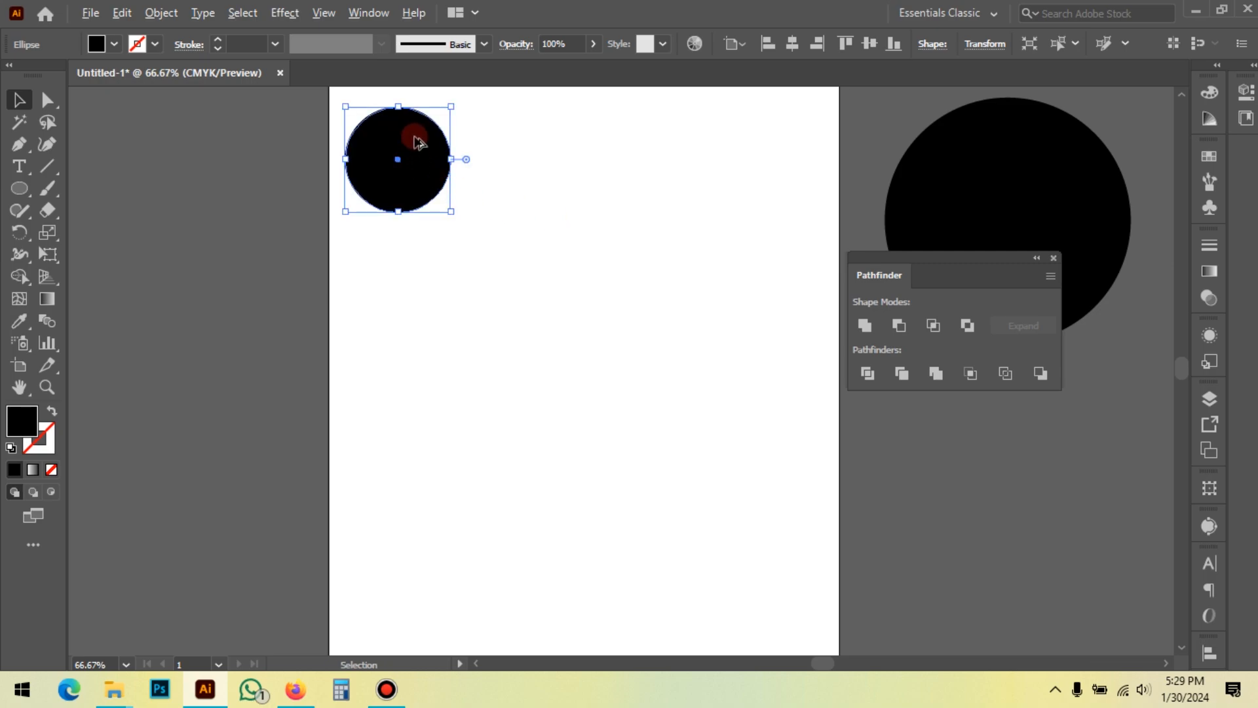
pyautogui.moveTo(419, 167); pyautogui.dragTo(416, 264)
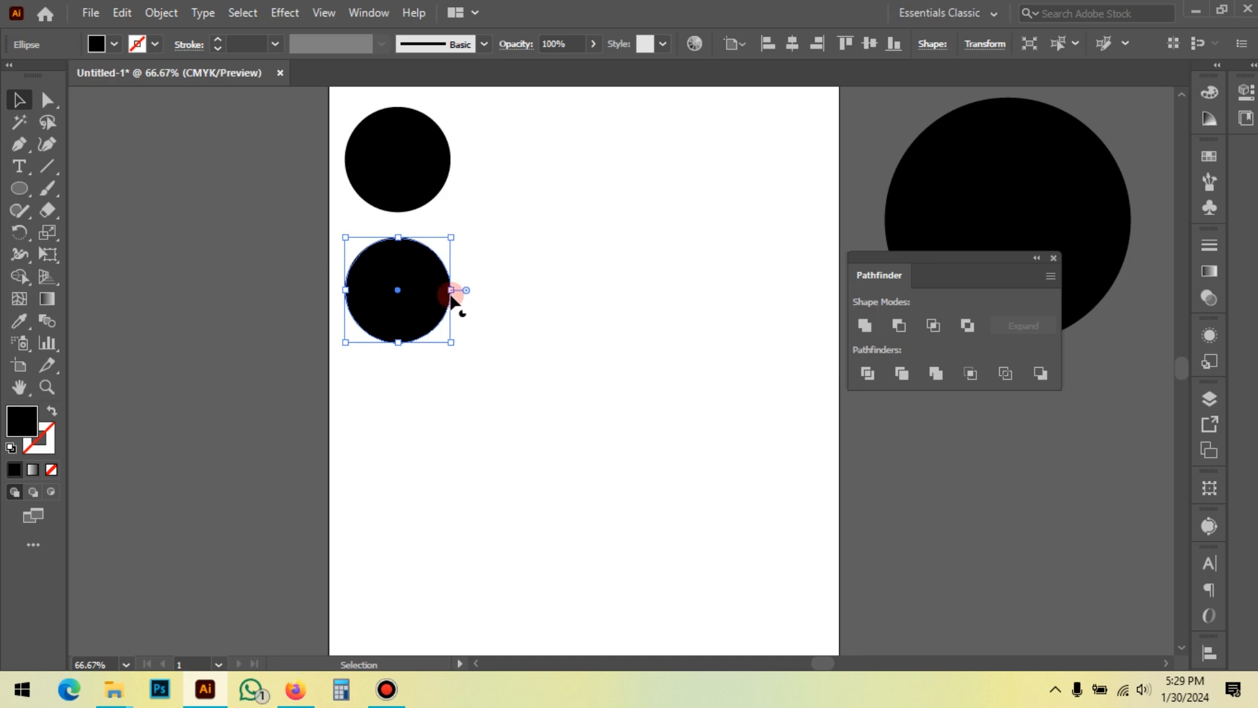
pyautogui.click(598, 287)
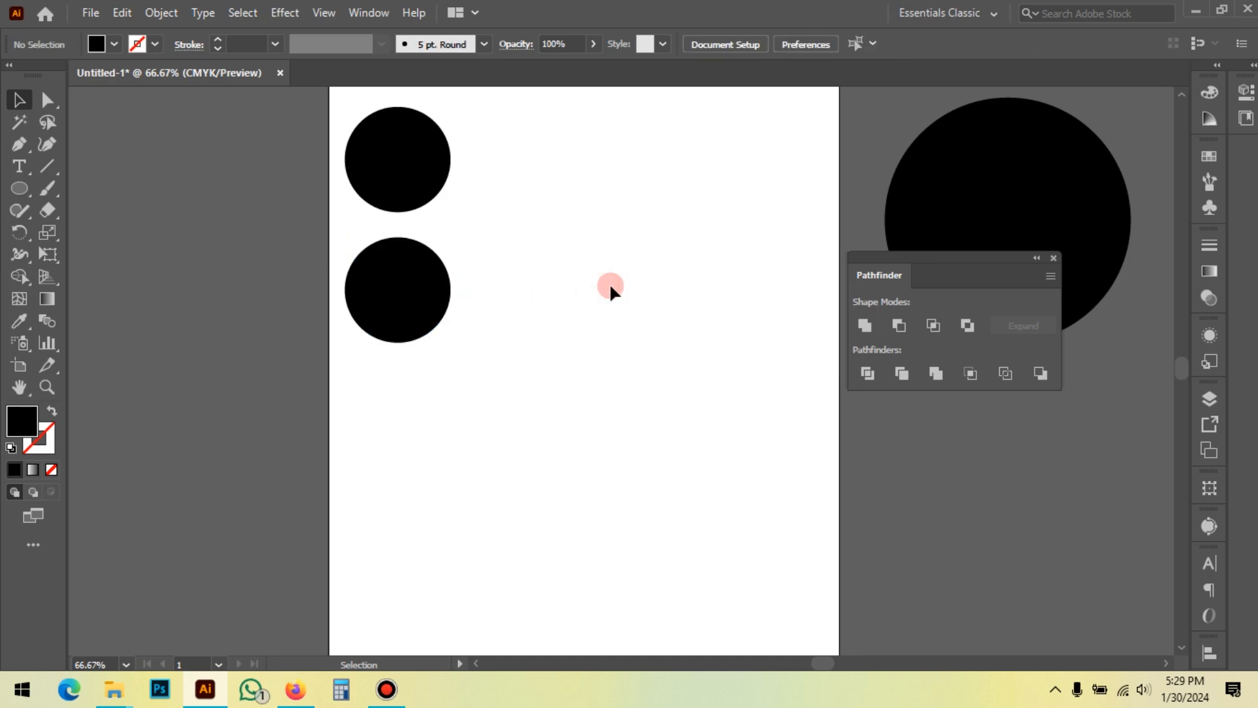
pyautogui.scroll(-1, 545, 281)
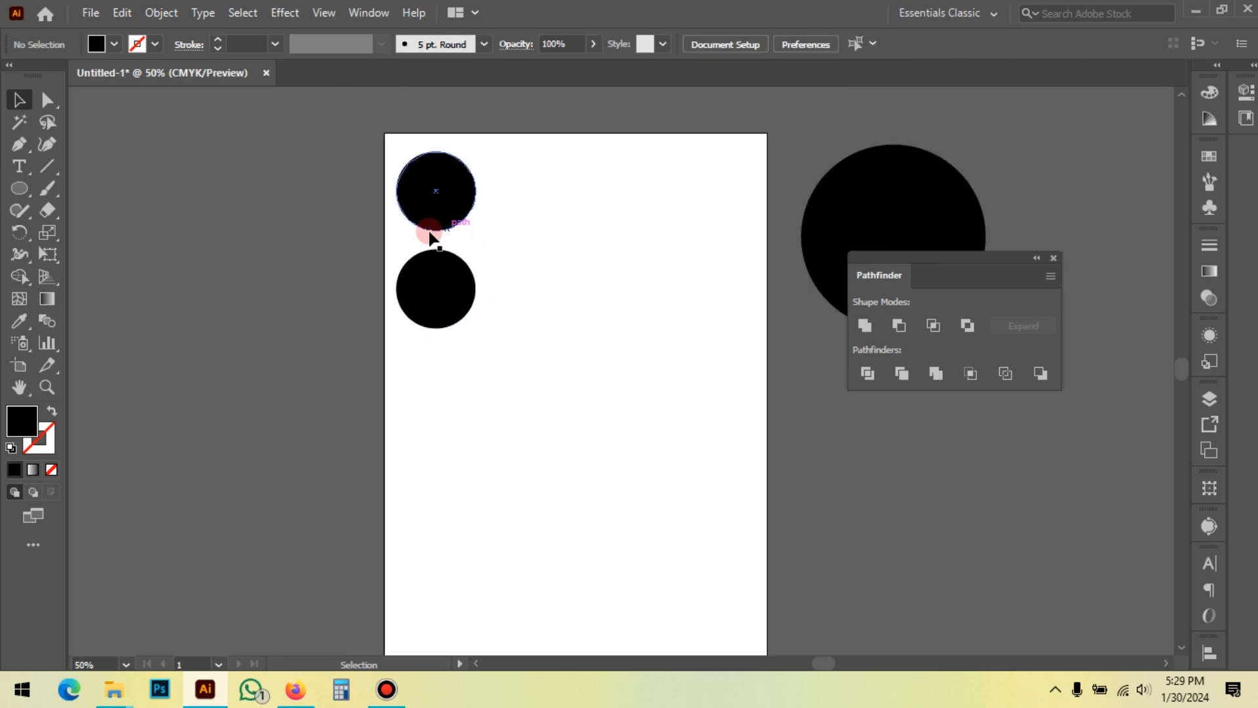
pyautogui.click(444, 285)
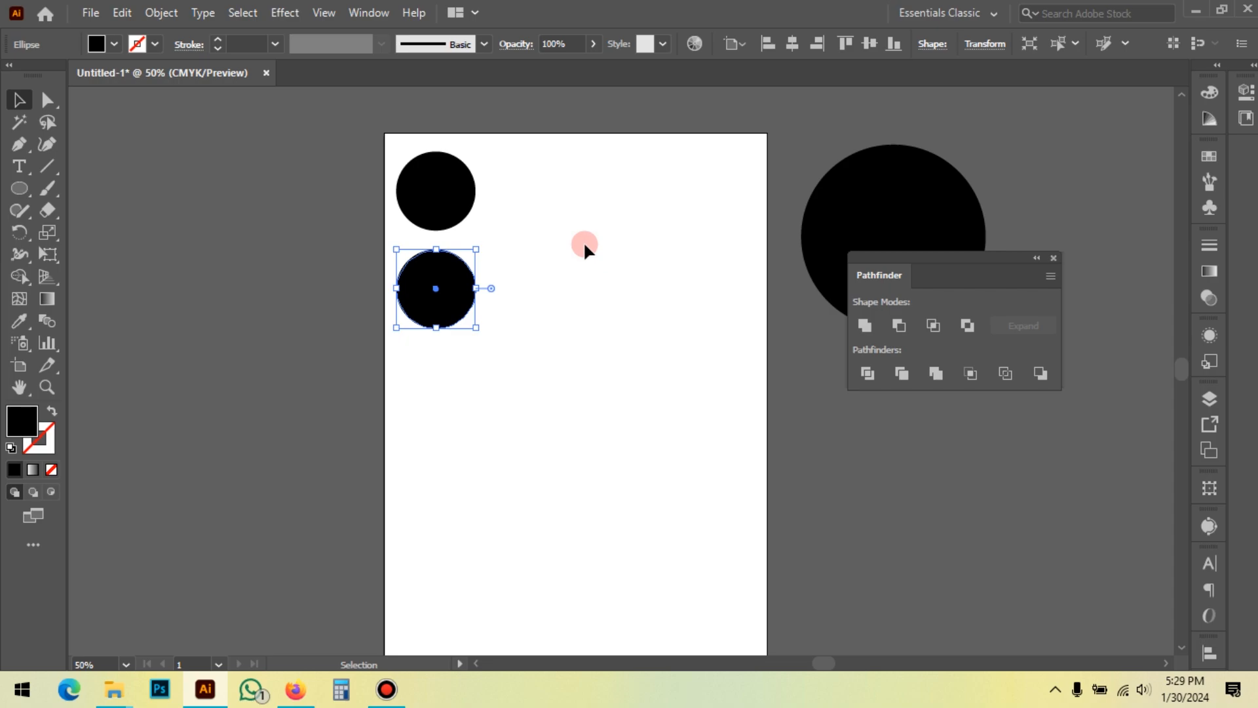
pyautogui.click(635, 234)
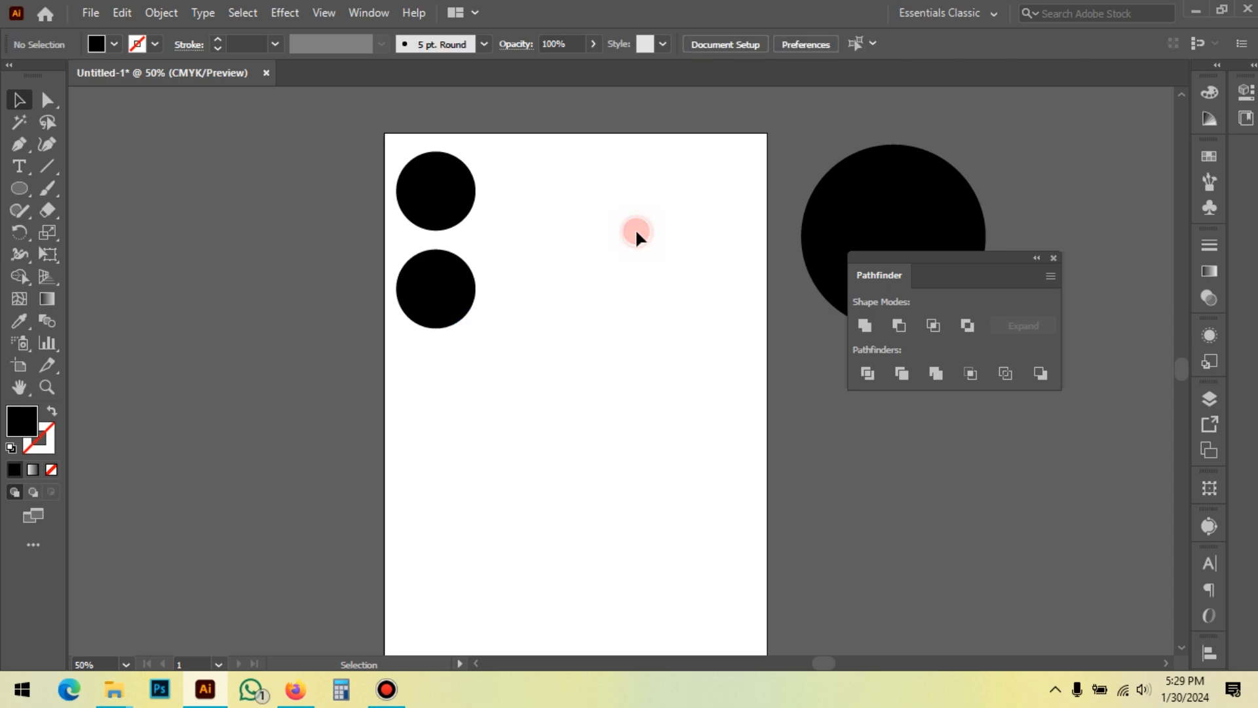
# Select the second circle and repeat the duplication until the vertical column has seven evenly spaced circles
pyautogui.click(442, 284)
pyautogui.scroll(-2, 648, 271)
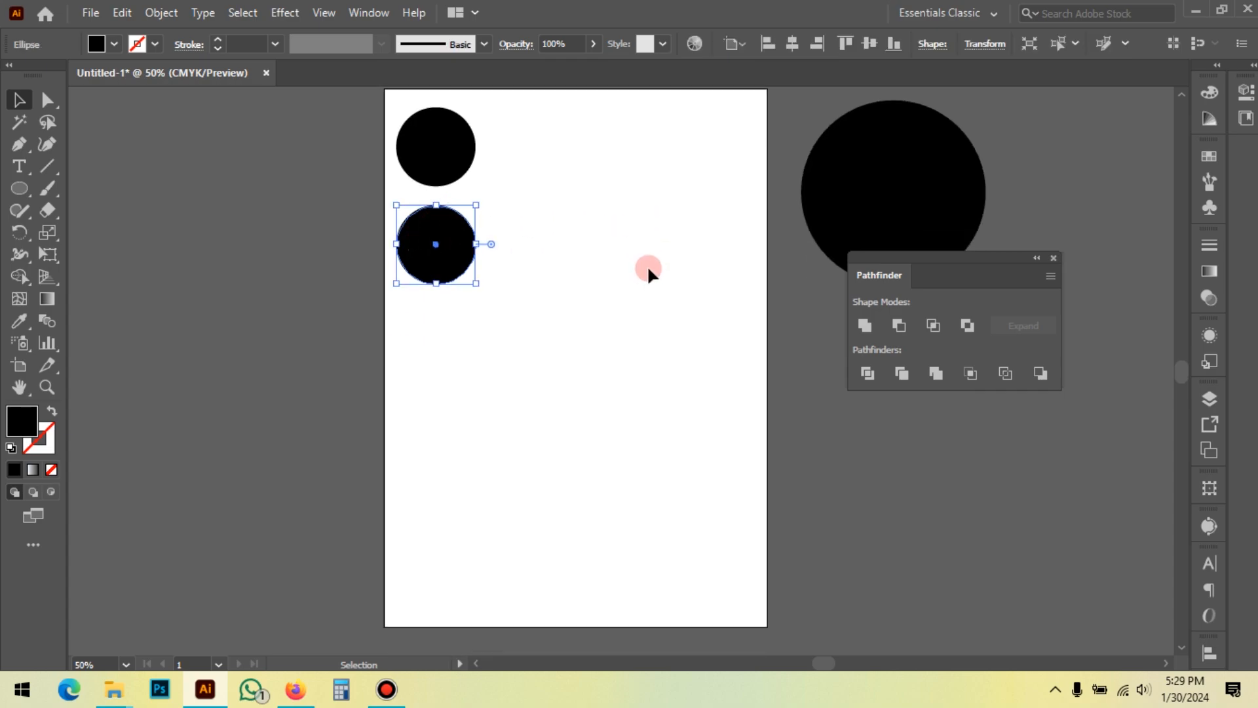
pyautogui.press('a')
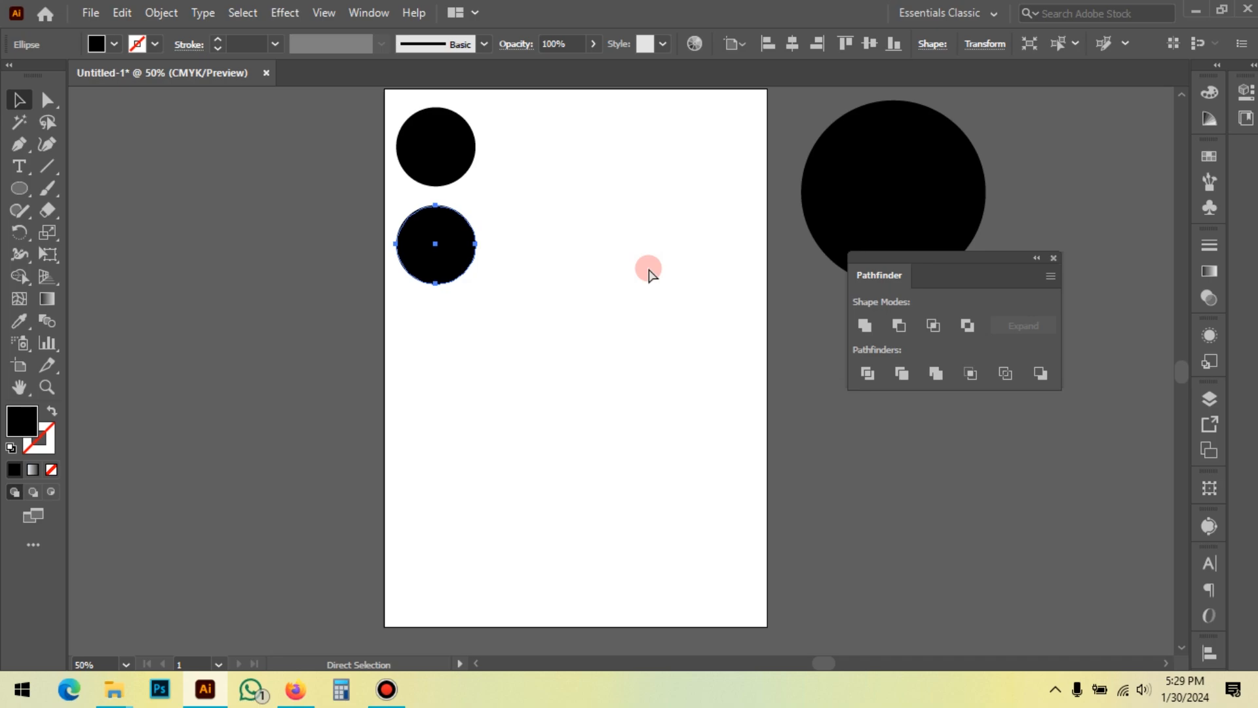
pyautogui.hotkey('ctrl', 'd')
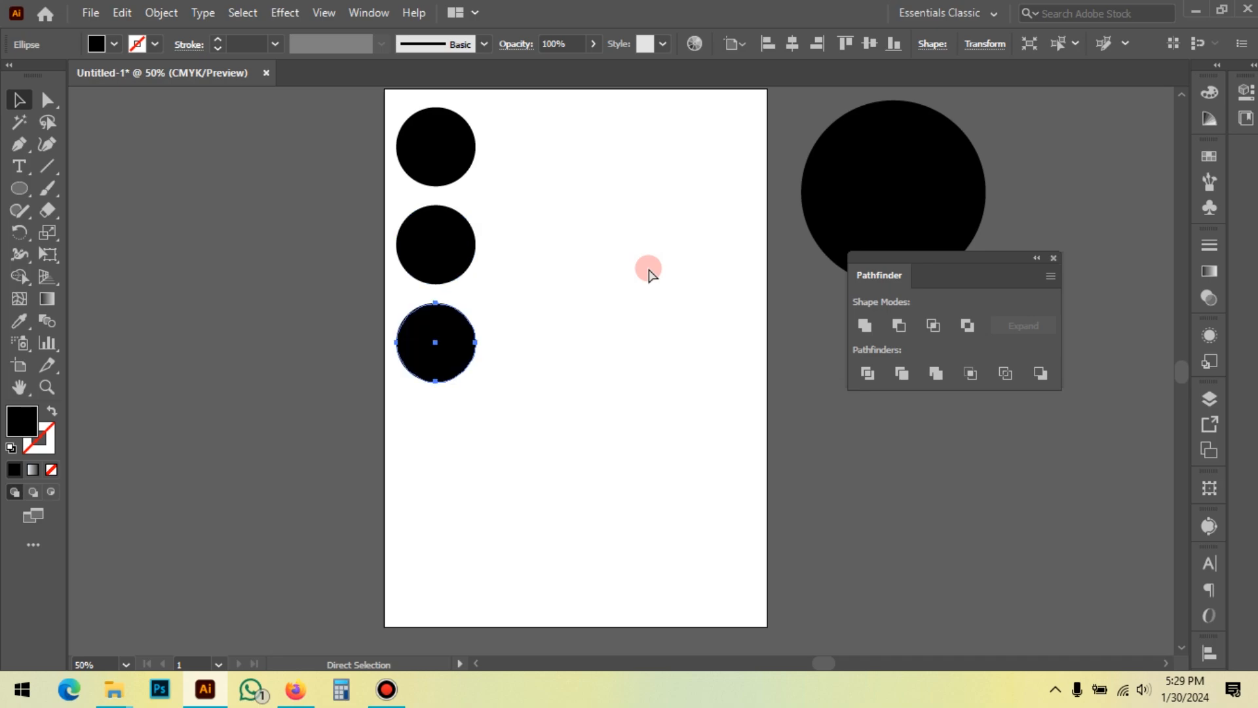
pyautogui.hotkey('ctrl', 'd')
pyautogui.hotkey('ctrl', 'd')
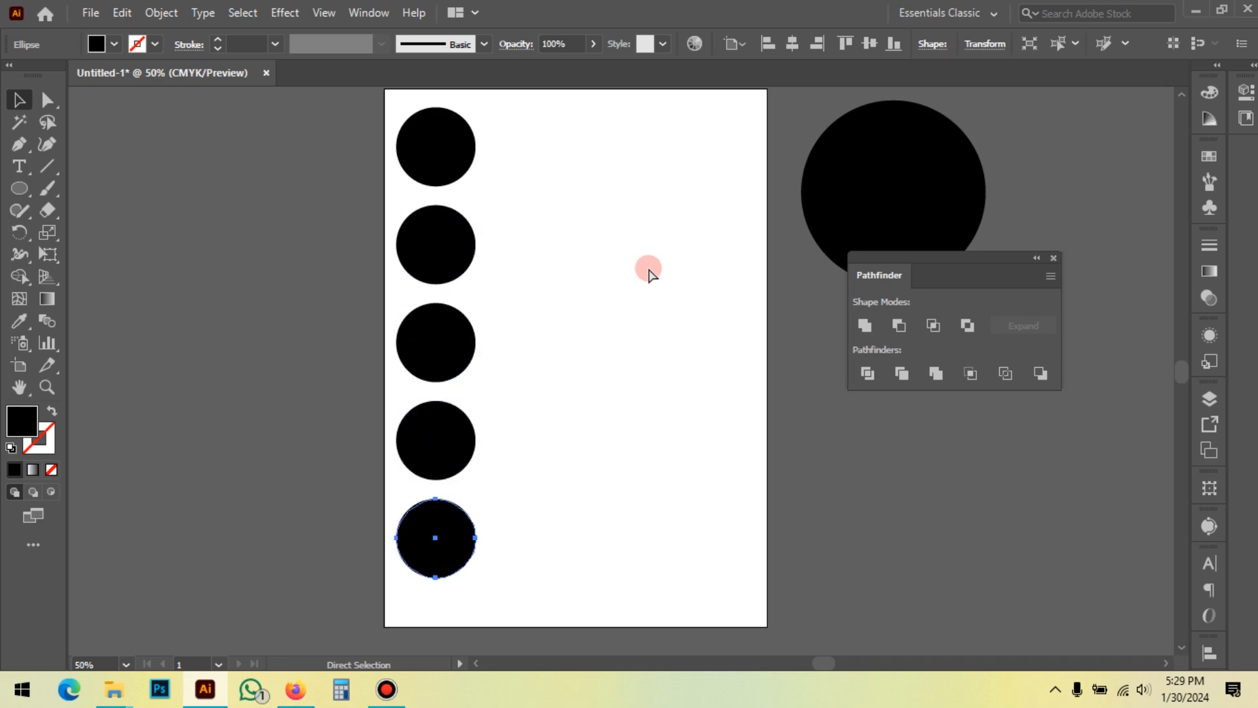
pyautogui.hotkey('ctrl', 'd')
pyautogui.click(649, 274)
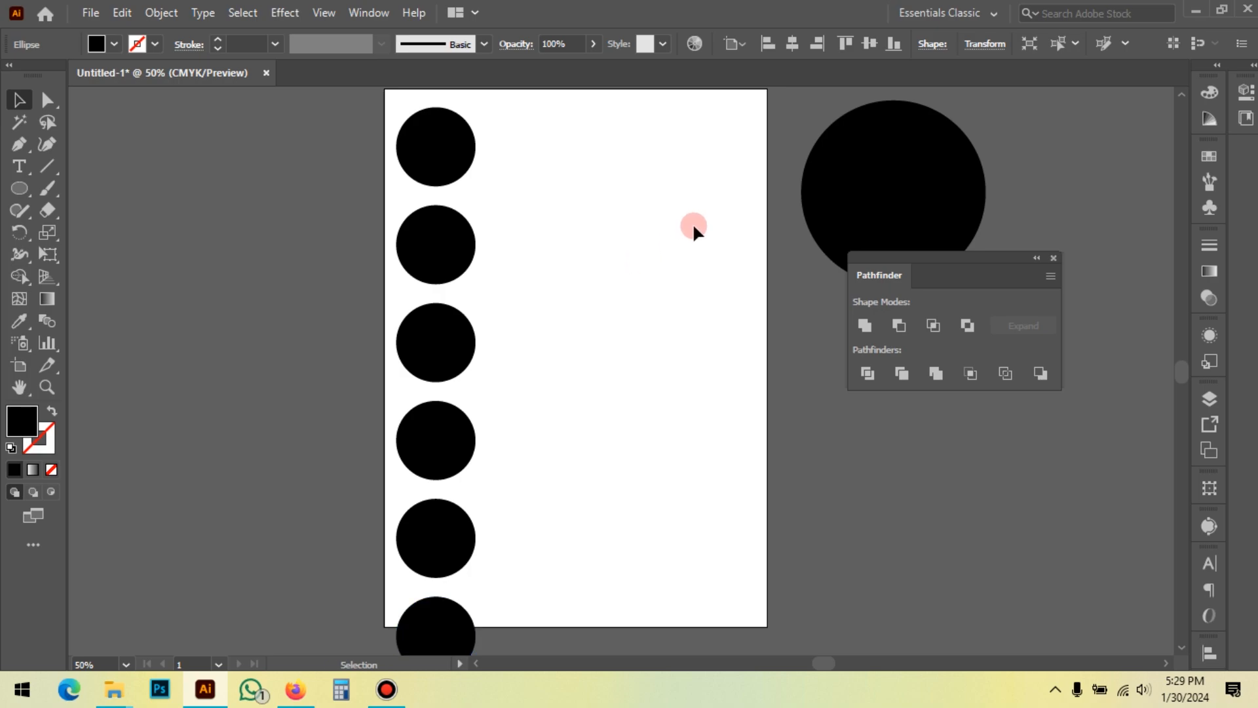
# Repeat the duplication twice more to extend the column to nine circles, and deselect
pyautogui.scroll(-1, 477, 270)
pyautogui.scroll(-3, 547, 290)
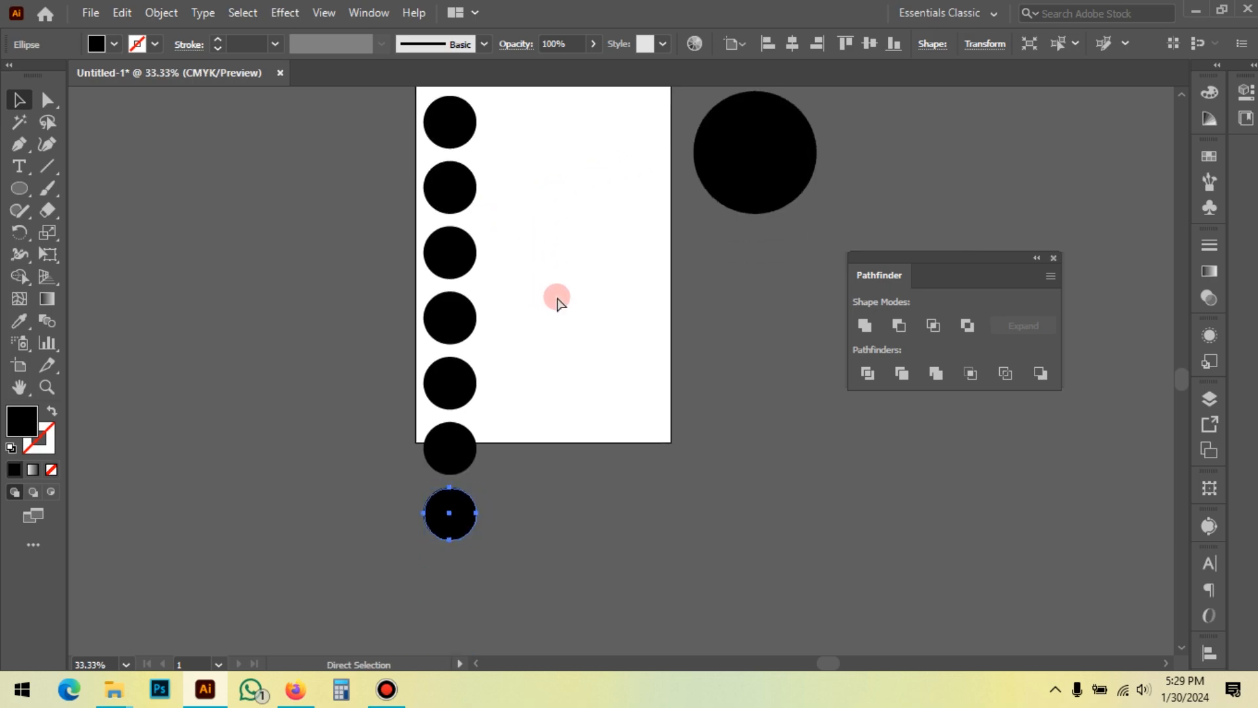
pyautogui.hotkey('ctrl', 'd')
pyautogui.hotkey('ctrl', 'd')
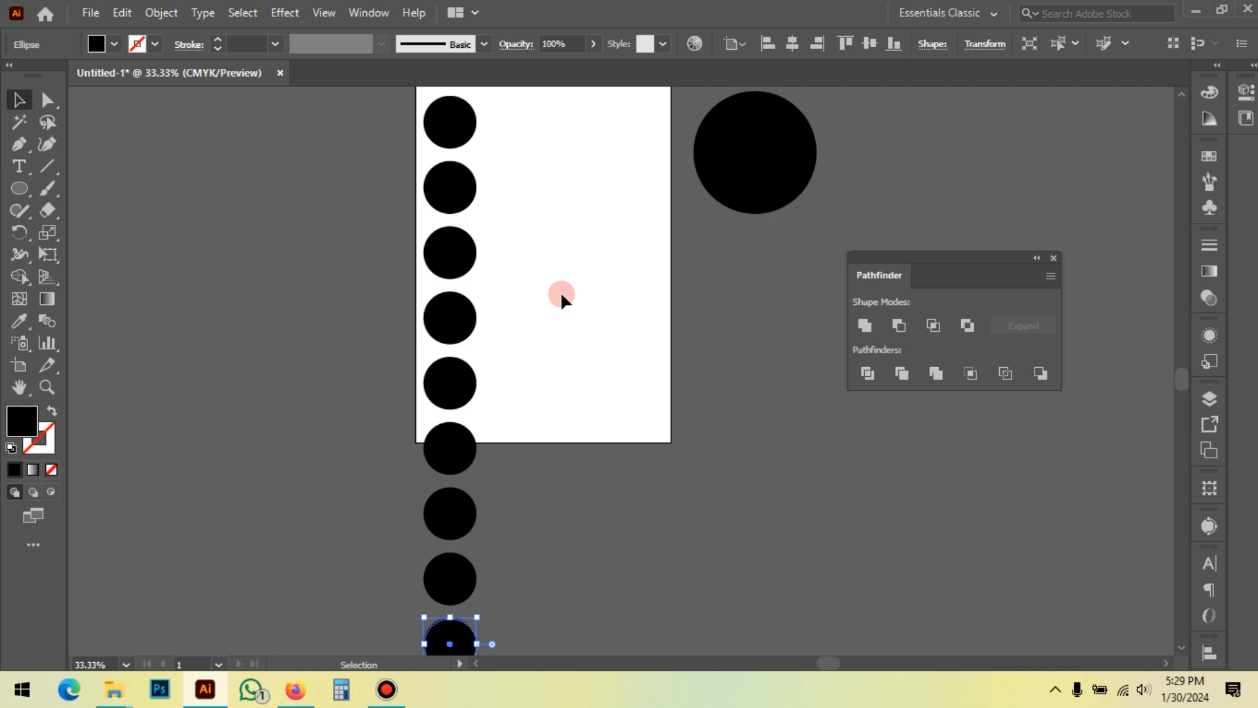
pyautogui.click(560, 291)
# Examine the gaps between the circles in the column up close
pyautogui.scroll(4, 424, 105)
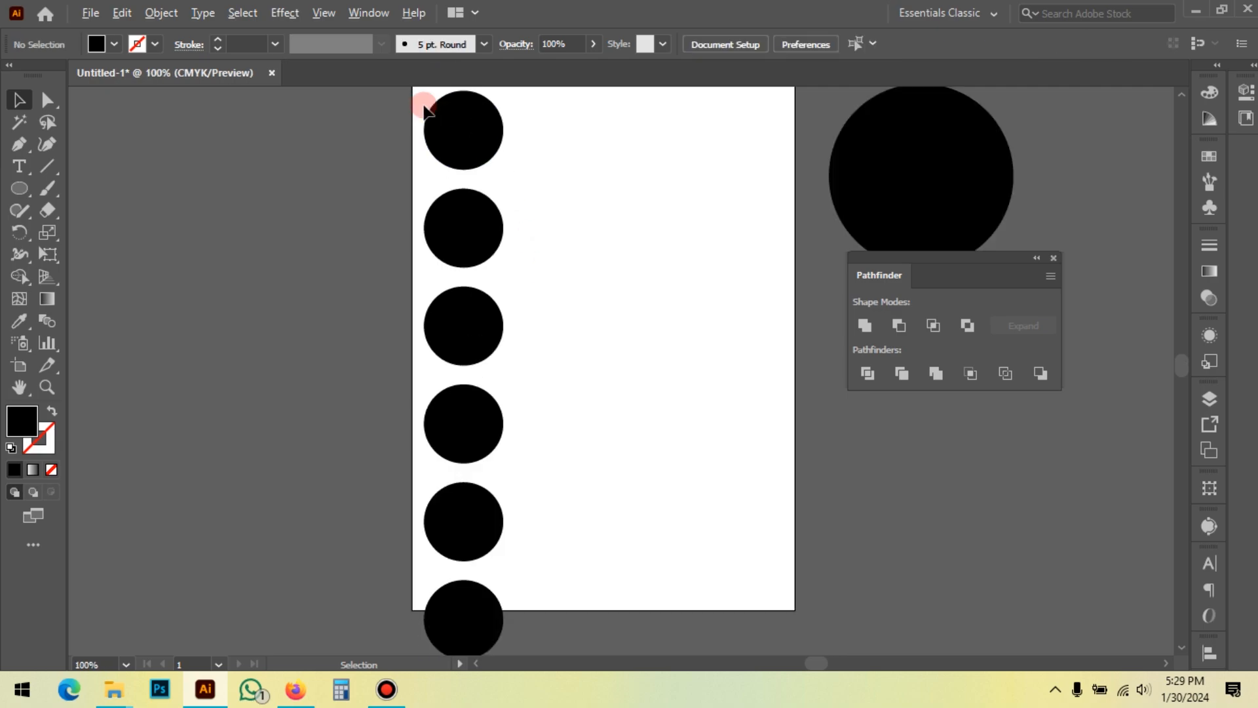
pyautogui.scroll(4, 459, 157)
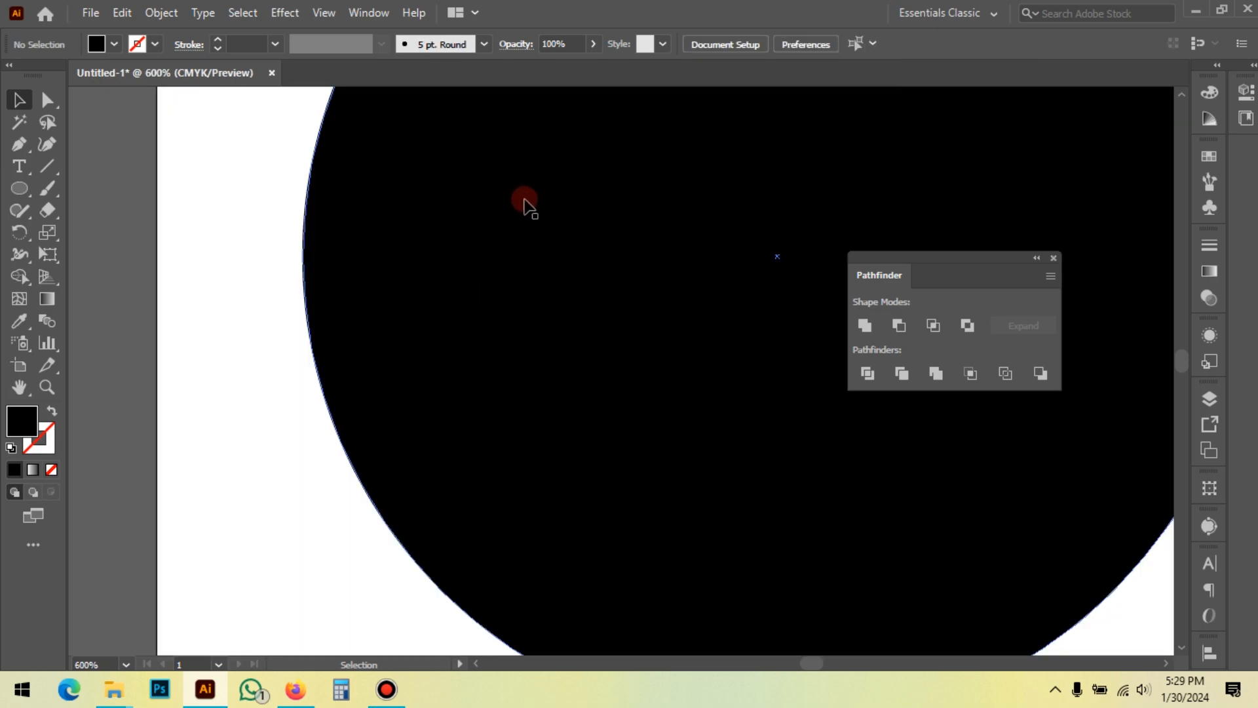
pyautogui.scroll(-3, 365, 214)
pyautogui.press('space')
pyautogui.moveTo(573, 308); pyautogui.dragTo(563, 220)
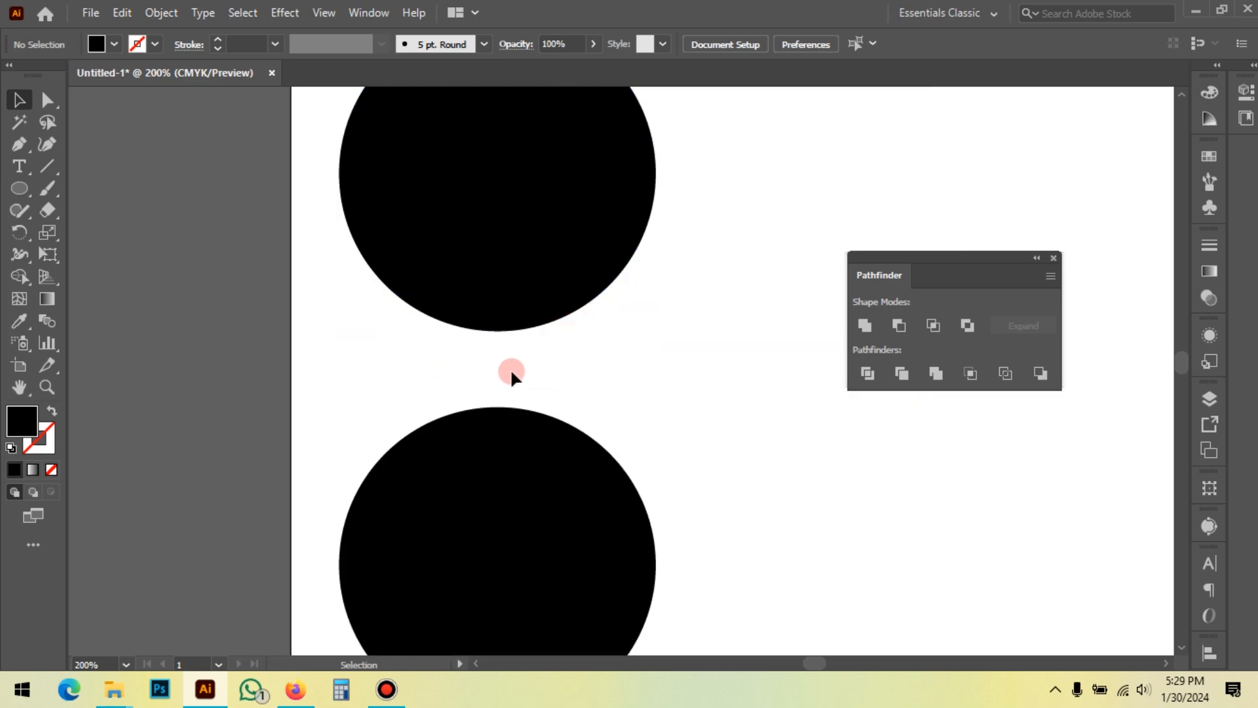
# Draw a rectangle exactly filling the vertical gap between two neighbouring circles, fill it red, and check its fit against both circles
pyautogui.scroll(1, 517, 376)
pyautogui.press('m')
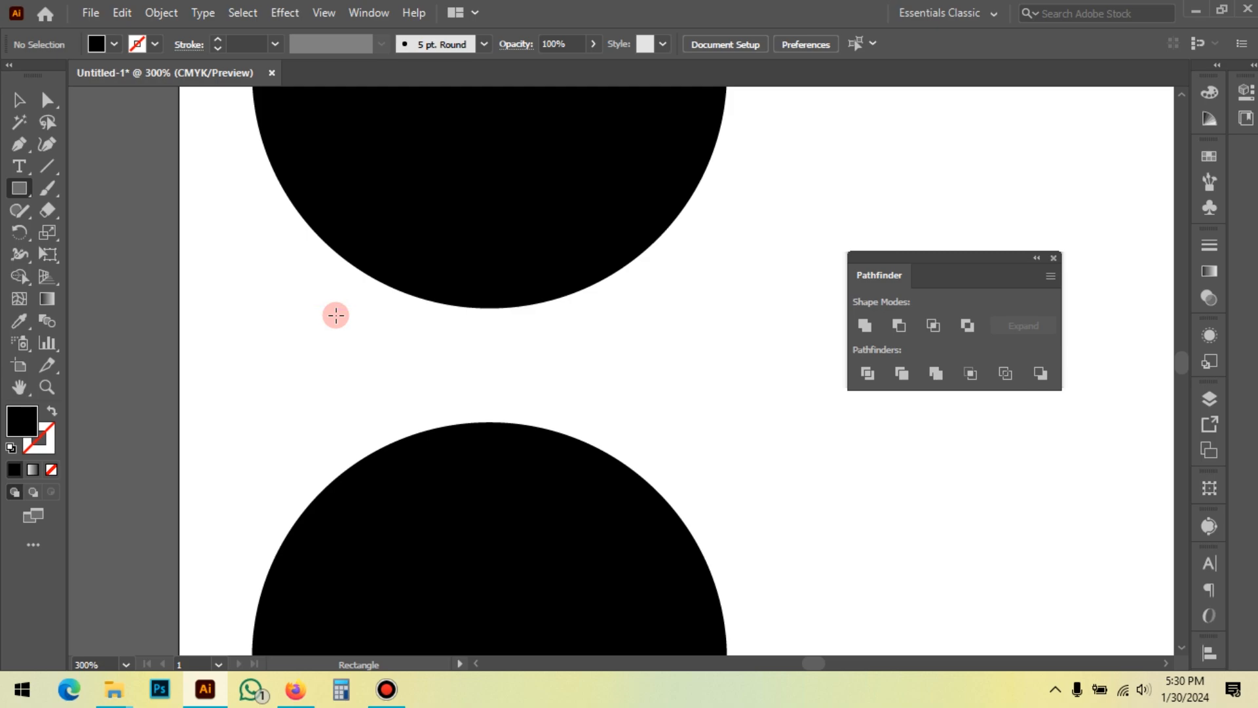
pyautogui.moveTo(337, 308); pyautogui.dragTo(667, 423)
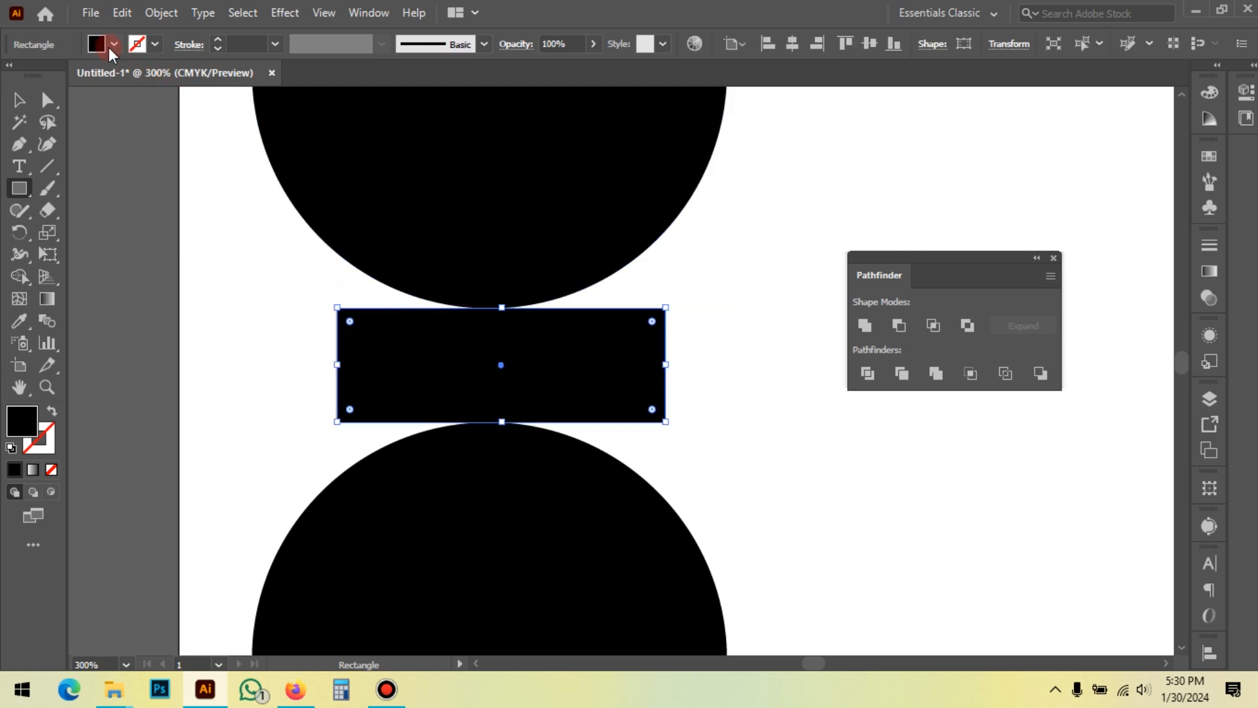
pyautogui.click(114, 43)
pyautogui.click(64, 74)
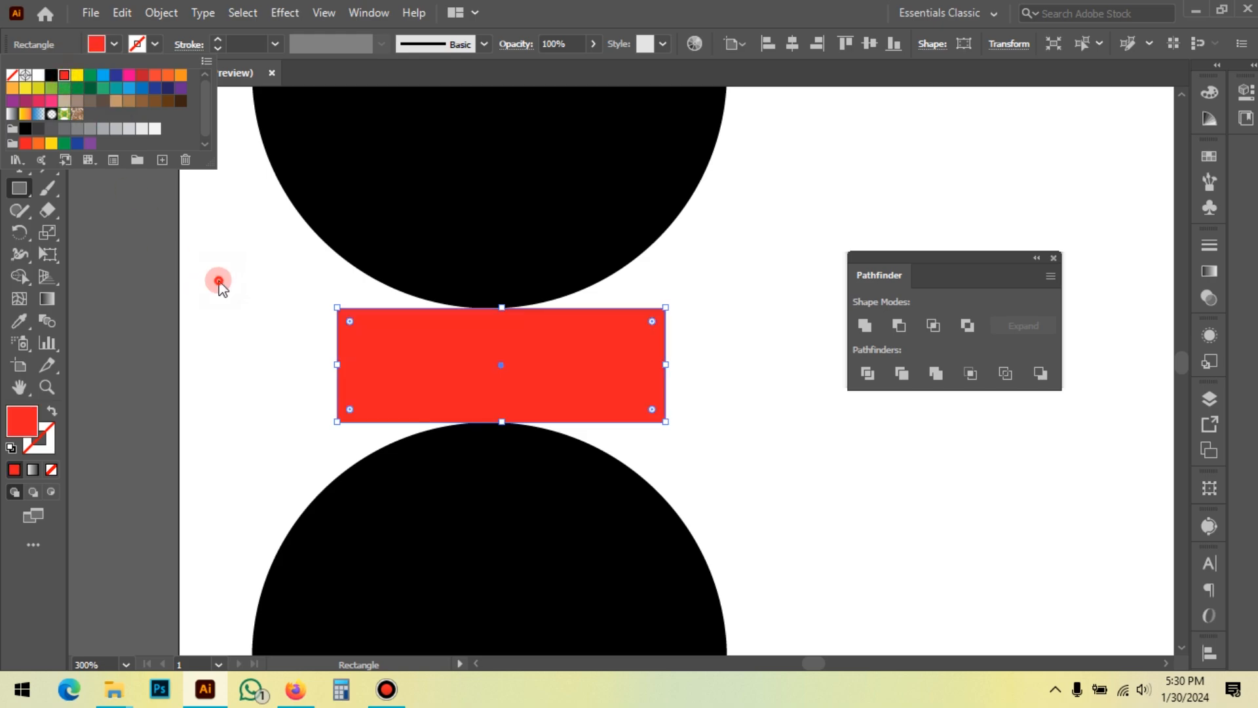
pyautogui.click(219, 282)
pyautogui.click(19, 100)
pyautogui.click(143, 239)
pyautogui.scroll(-1, 516, 225)
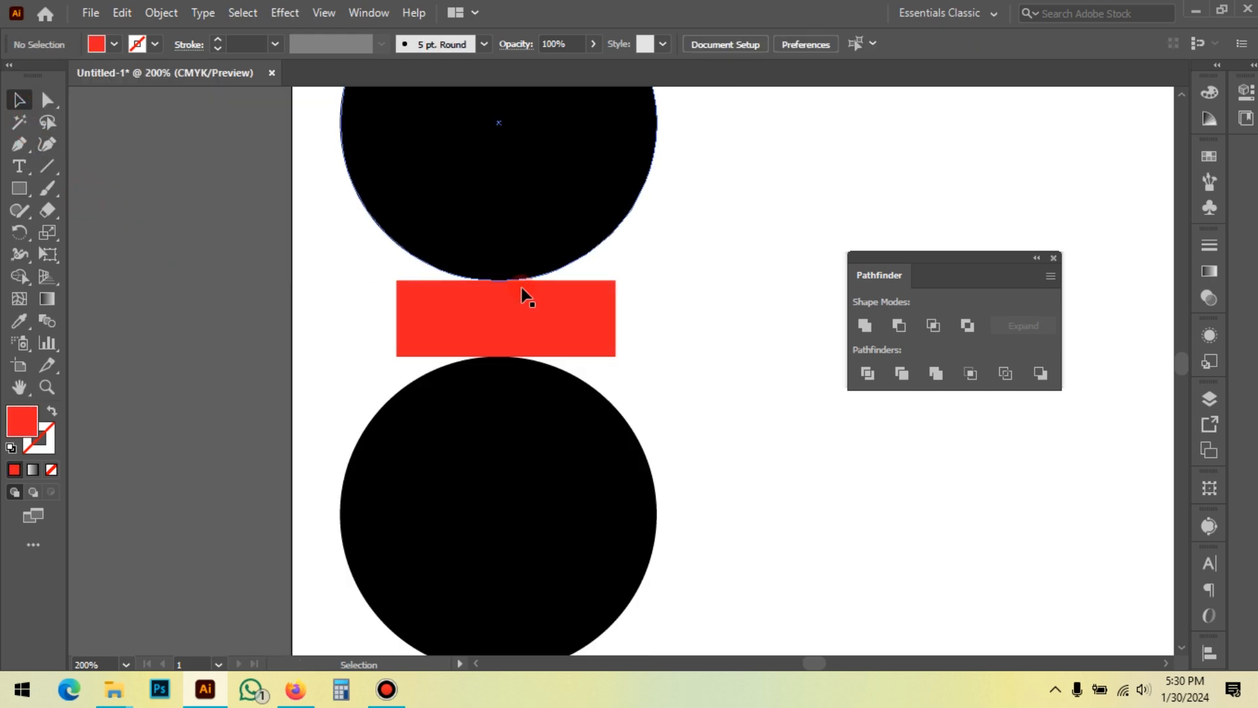
pyautogui.scroll(2, 489, 287)
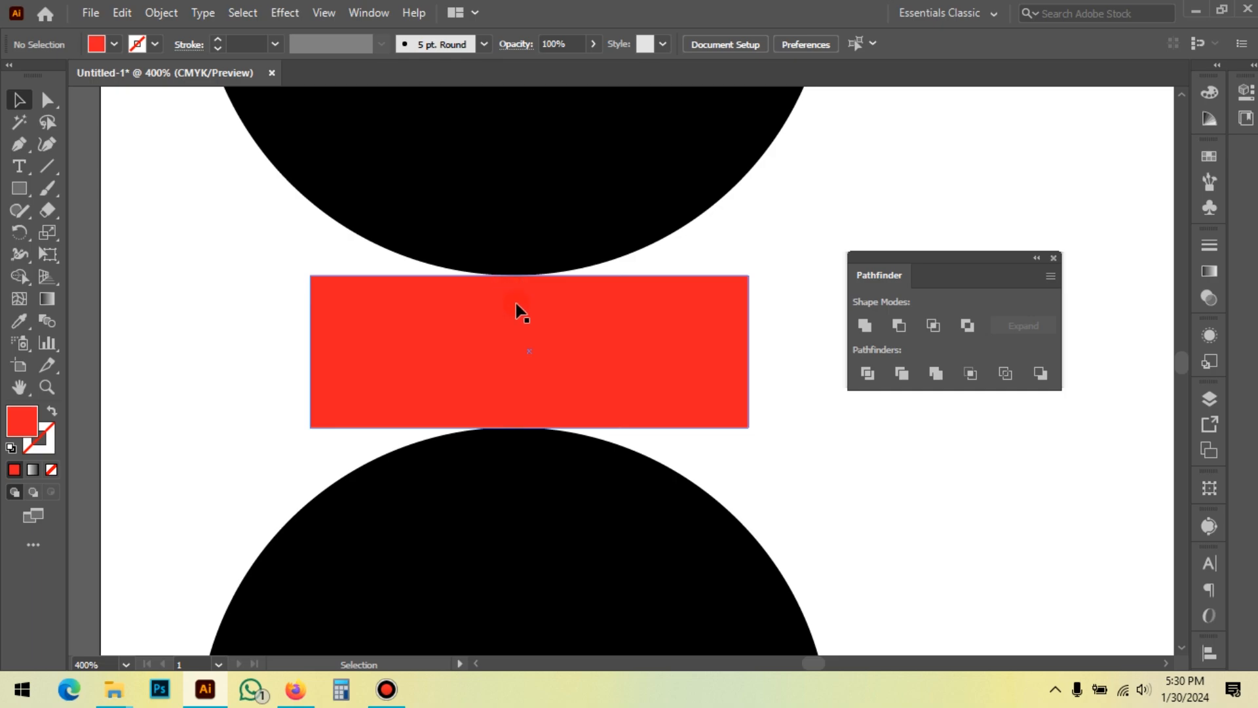
pyautogui.click(508, 481)
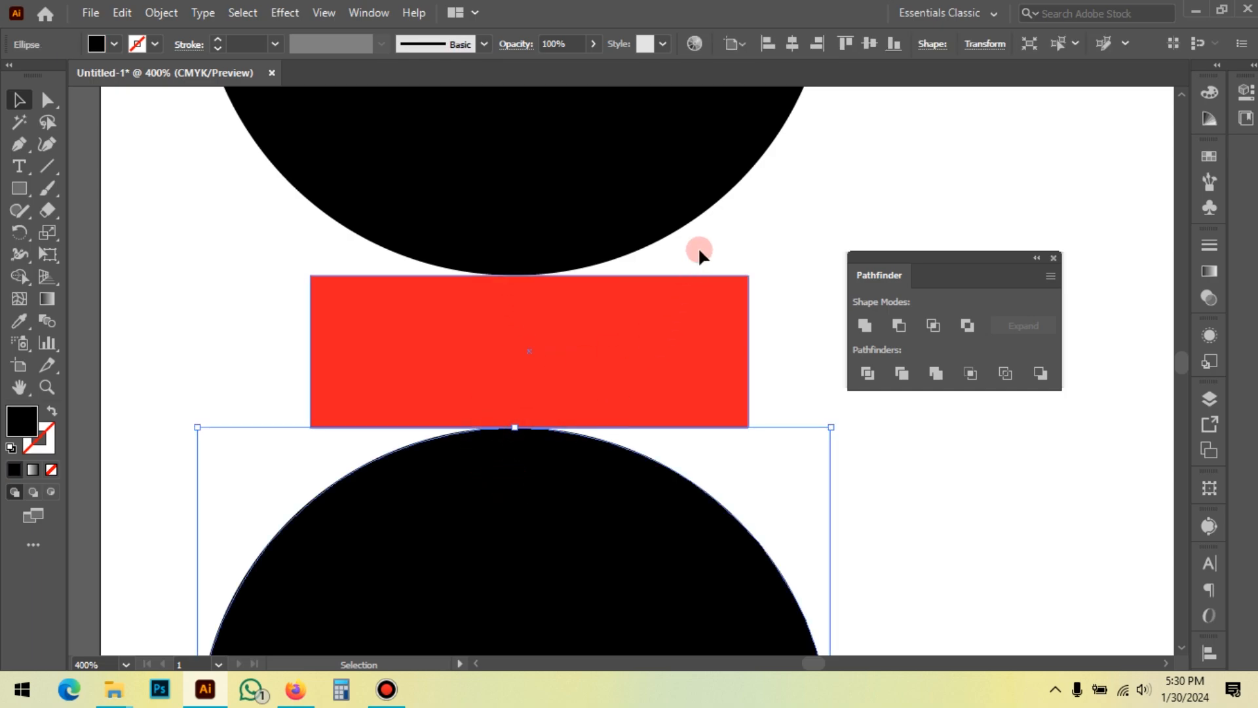
pyautogui.click(721, 232)
# Move the red rectangle straight down into the next gap and compare its height with the spacing between the circles
pyautogui.scroll(-3, 525, 341)
pyautogui.scroll(-2, 539, 278)
pyautogui.click(533, 189)
pyautogui.moveTo(532, 189); pyautogui.dragTo(539, 462)
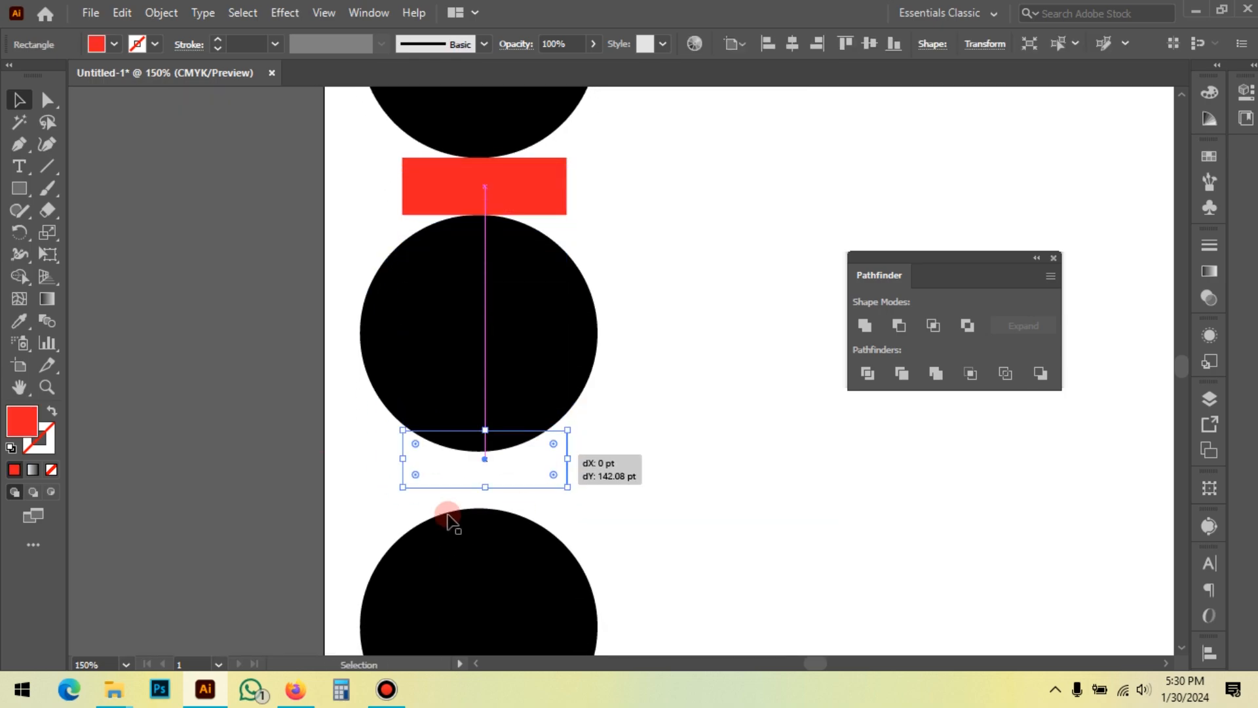
pyautogui.scroll(4, 534, 511)
pyautogui.moveTo(562, 342); pyautogui.dragTo(604, 432)
pyautogui.click(789, 174)
pyautogui.click(540, 203)
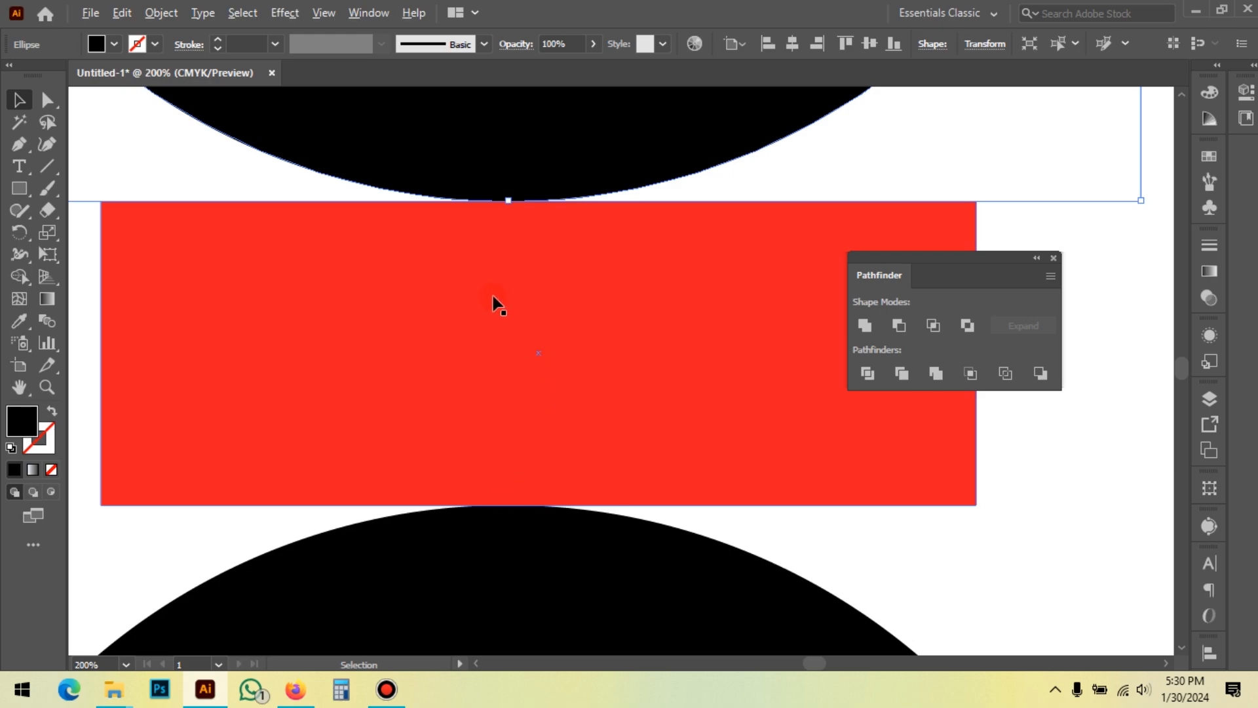
# Move the red rectangle into a gap further down the column, fit it between the circles, and deselect
pyautogui.scroll(-5, 492, 296)
pyautogui.moveTo(574, 401); pyautogui.dragTo(515, 466)
pyautogui.click(687, 298)
pyautogui.scroll(-2, 542, 219)
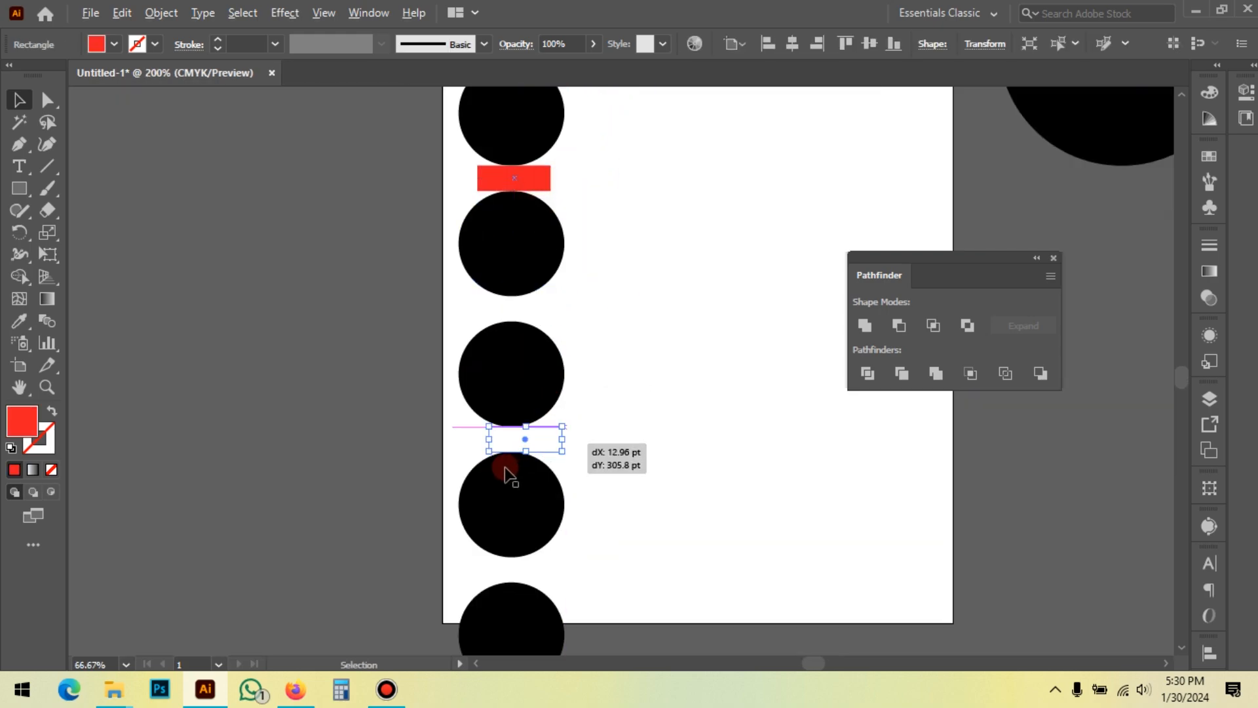
pyautogui.scroll(5, 525, 458)
pyautogui.scroll(1, 556, 304)
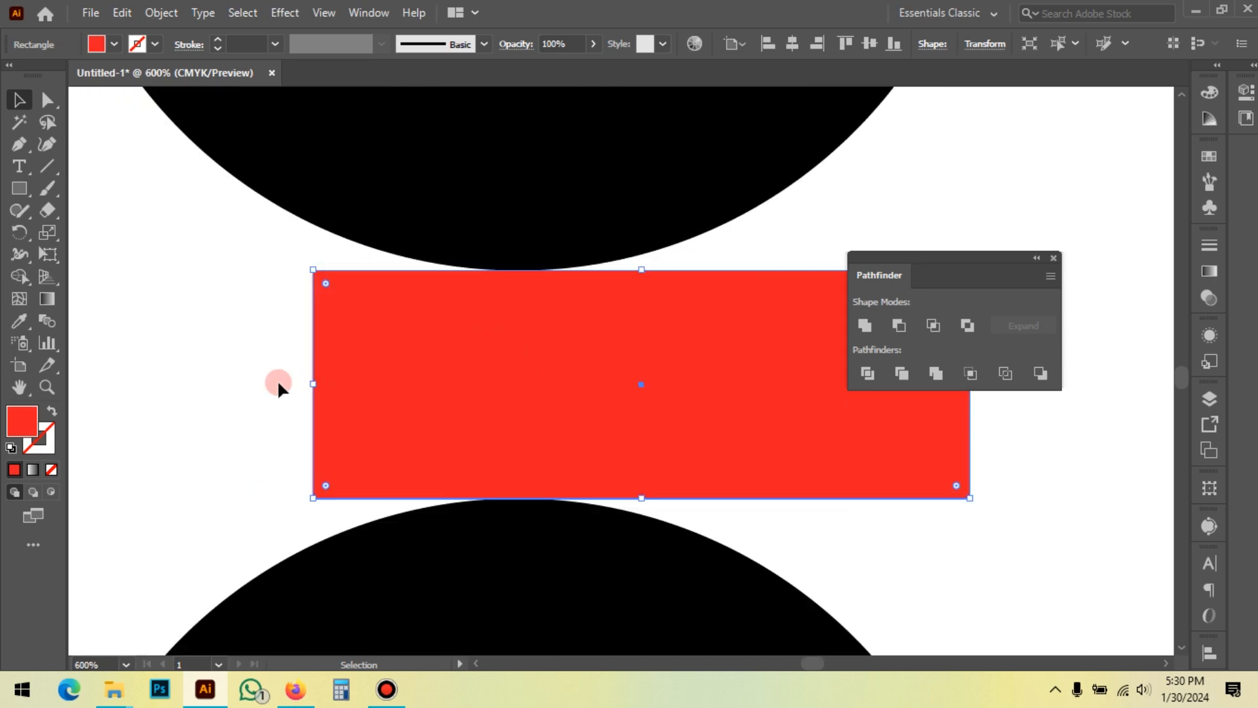
pyautogui.click(241, 380)
# Shift the red rectangle off the gap, and refit it so its edges touch both neighbouring circles
pyautogui.moveTo(557, 391); pyautogui.dragTo(665, 427)
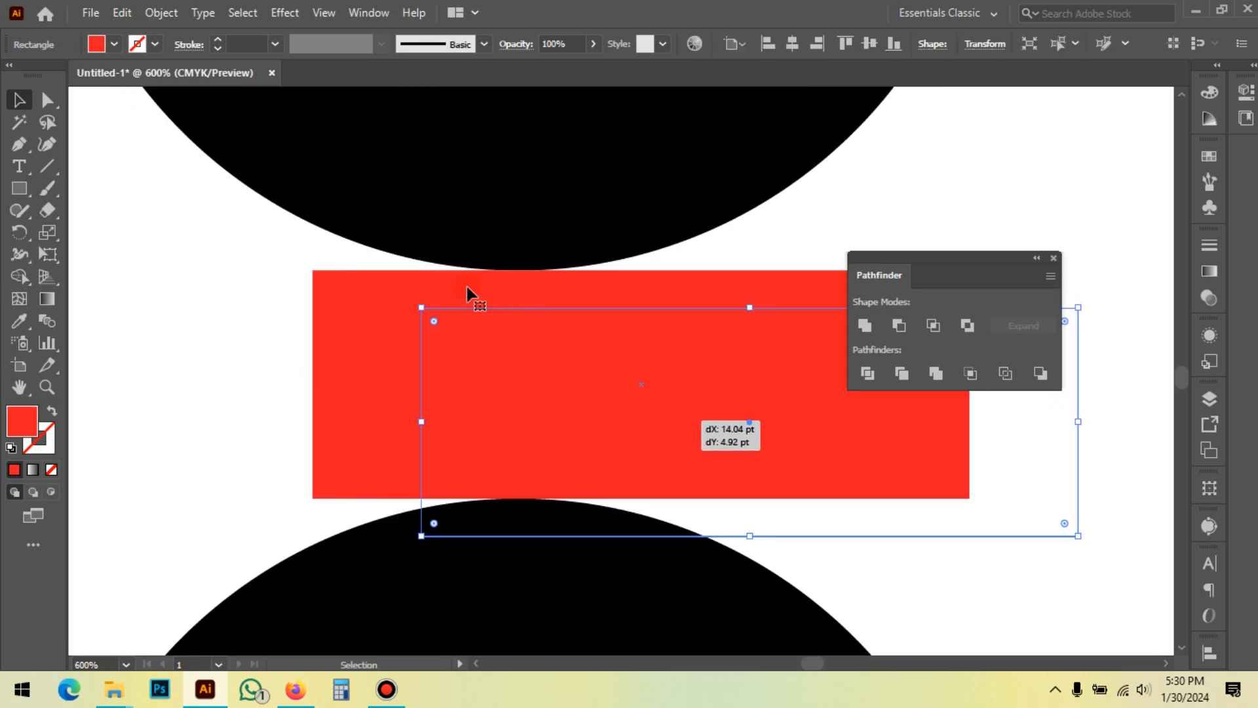
pyautogui.scroll(2, 468, 292)
pyautogui.click(543, 299)
pyautogui.moveTo(662, 372); pyautogui.dragTo(539, 236)
pyautogui.scroll(-2, 539, 237)
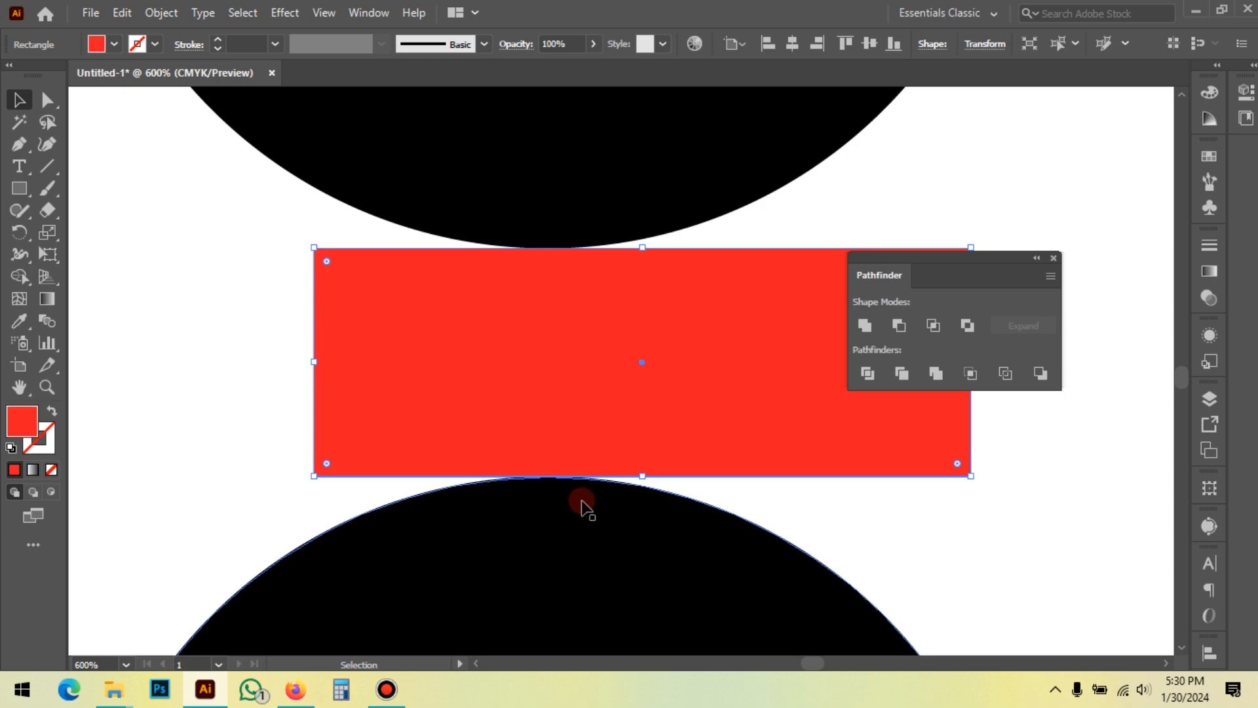
# Delete the red rectangle and the whole column of nine circles
pyautogui.scroll(-5, 486, 413)
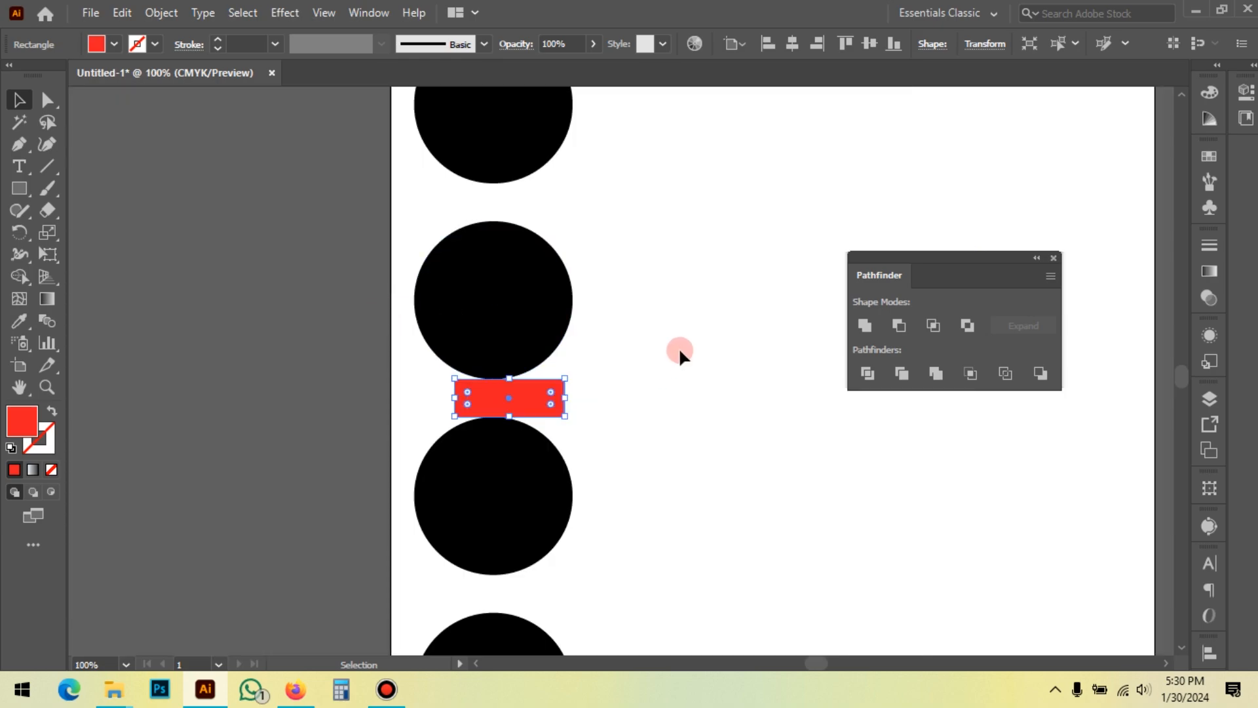
pyautogui.press('Delete')
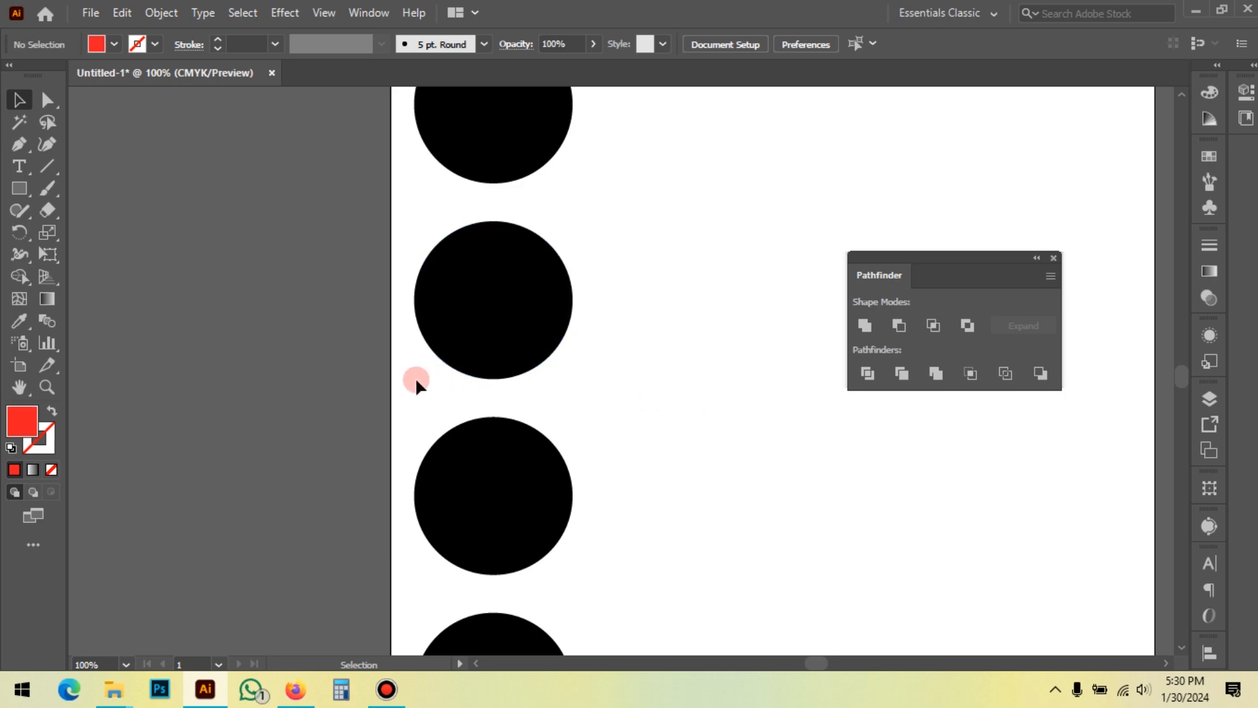
pyautogui.scroll(-2, 398, 384)
pyautogui.scroll(-2, 450, 406)
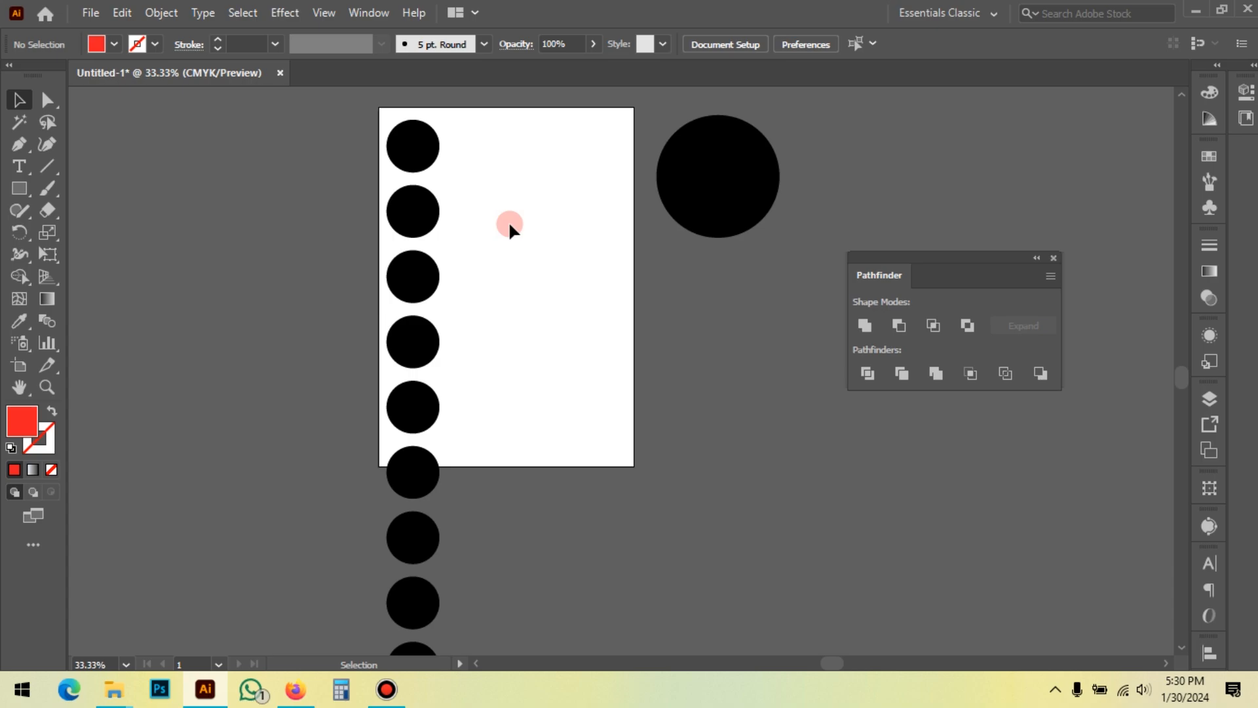
pyautogui.scroll(-1, 510, 230)
pyautogui.moveTo(461, 536); pyautogui.dragTo(523, 591)
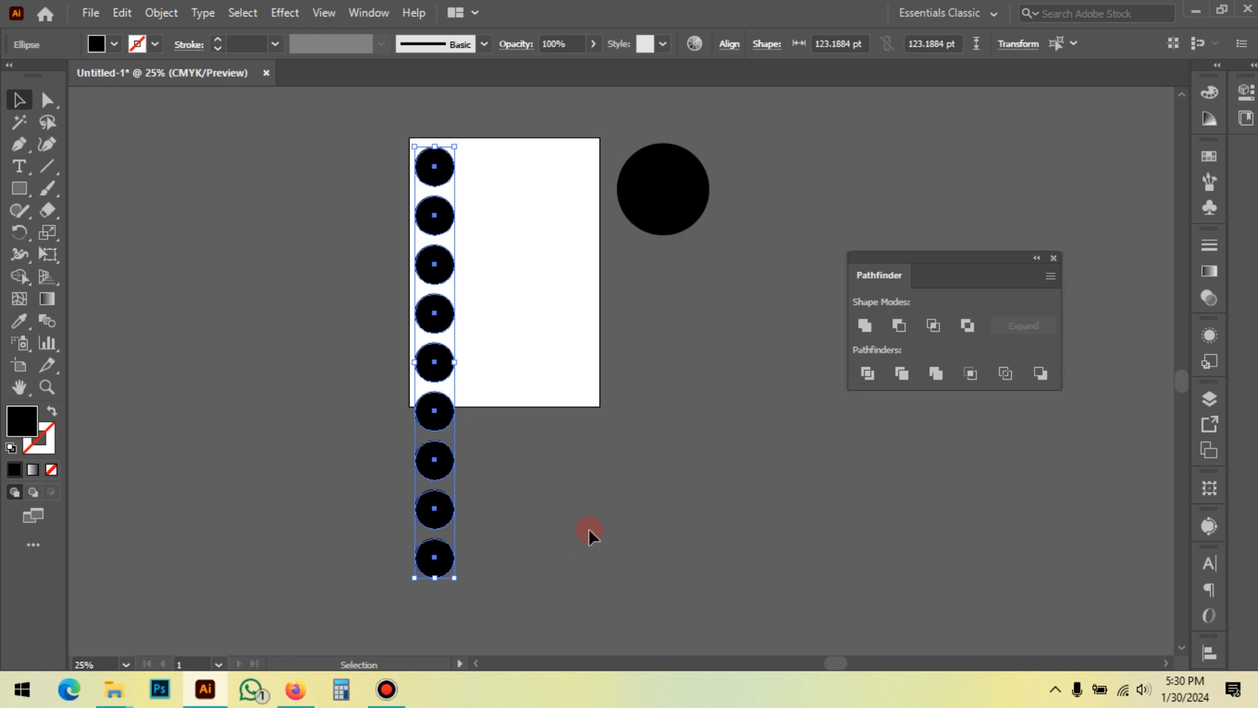
pyautogui.press('Delete')
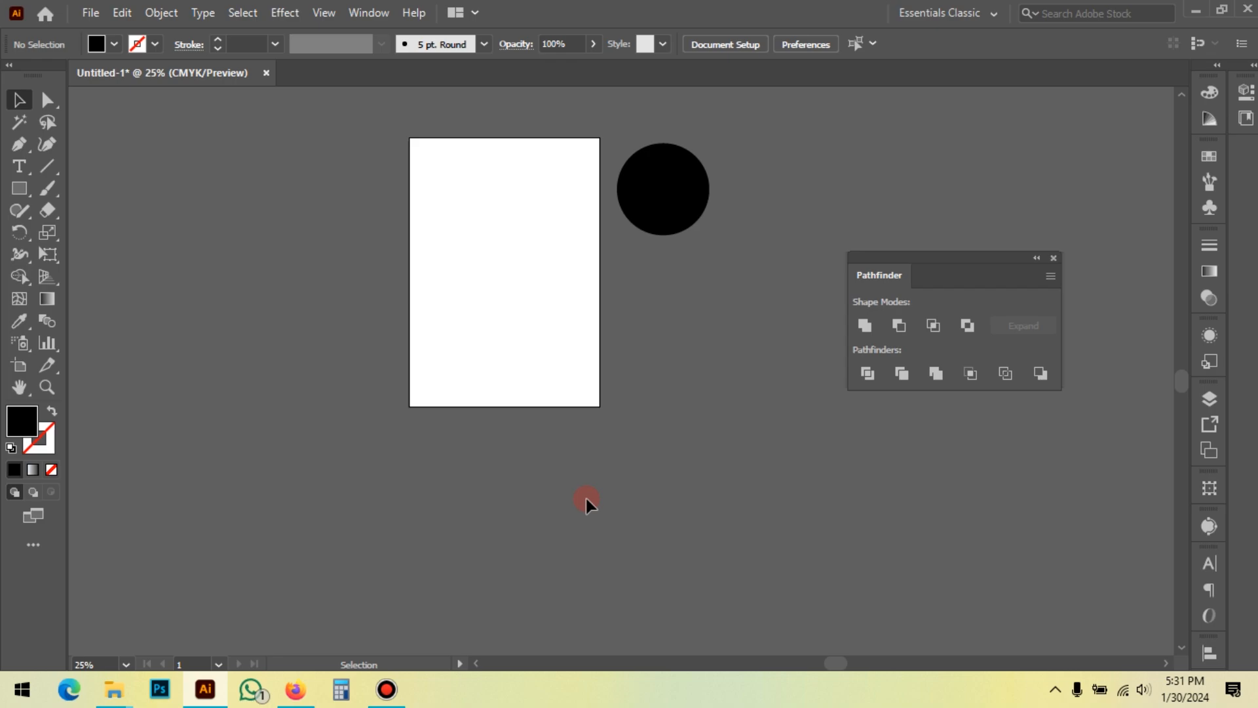
# Place a smaller copy of the large circle on the artboard and duplicate it straight down
pyautogui.moveTo(662, 196); pyautogui.dragTo(490, 238)
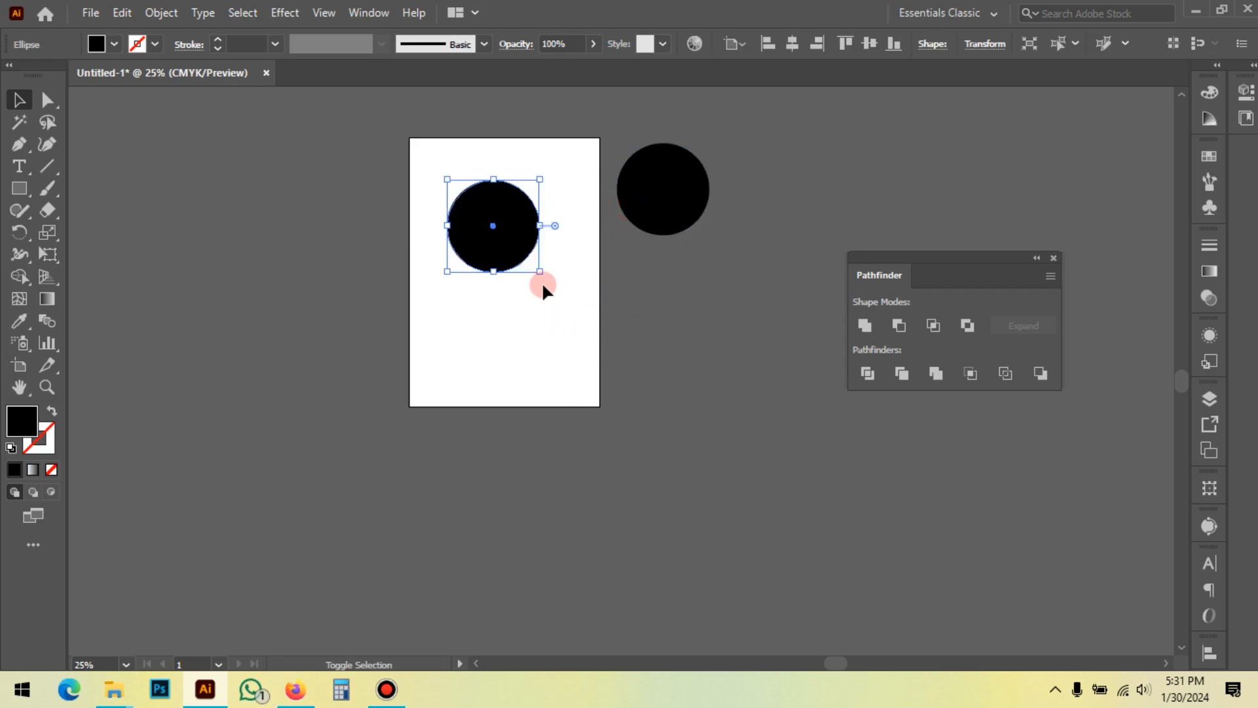
pyautogui.moveTo(541, 277); pyautogui.dragTo(646, 309)
pyautogui.click(562, 281)
pyautogui.click(568, 325)
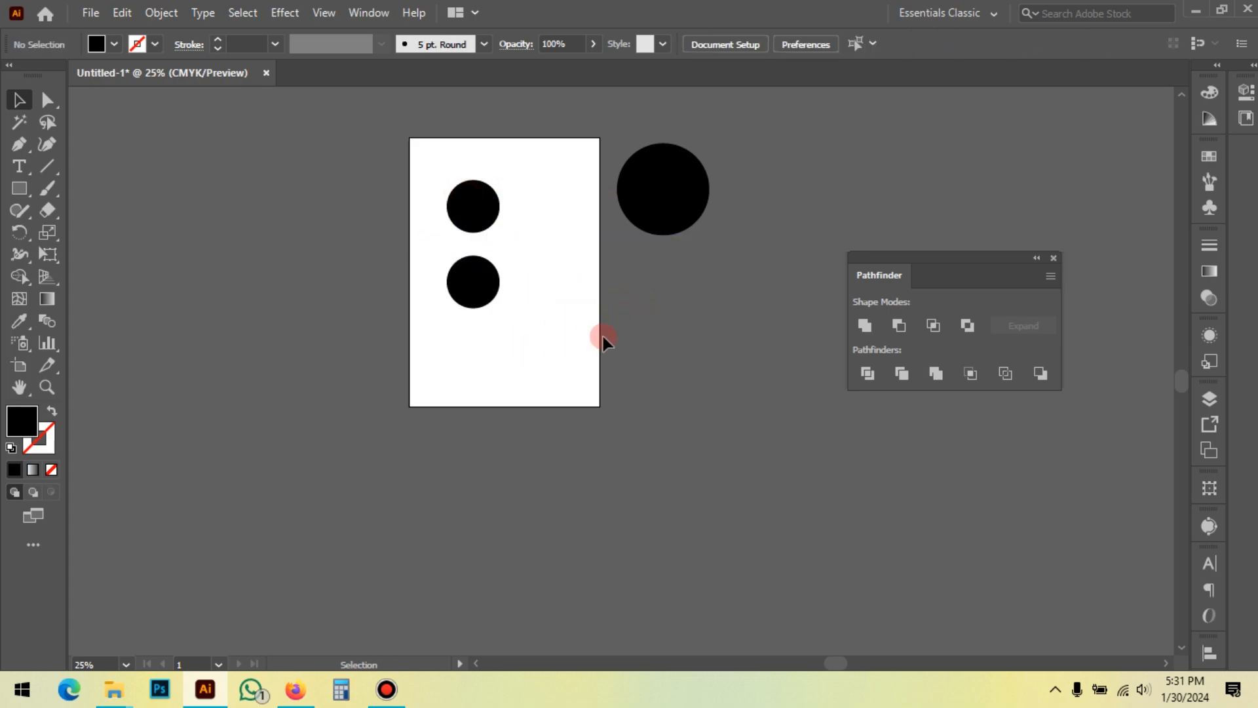
# Duplicate the large circle twice beside the artboard, and try repeating the last transformation on the lower small circle
pyautogui.moveTo(688, 174); pyautogui.dragTo(745, 179)
pyautogui.moveTo(675, 246); pyautogui.dragTo(620, 221)
pyautogui.click(480, 282)
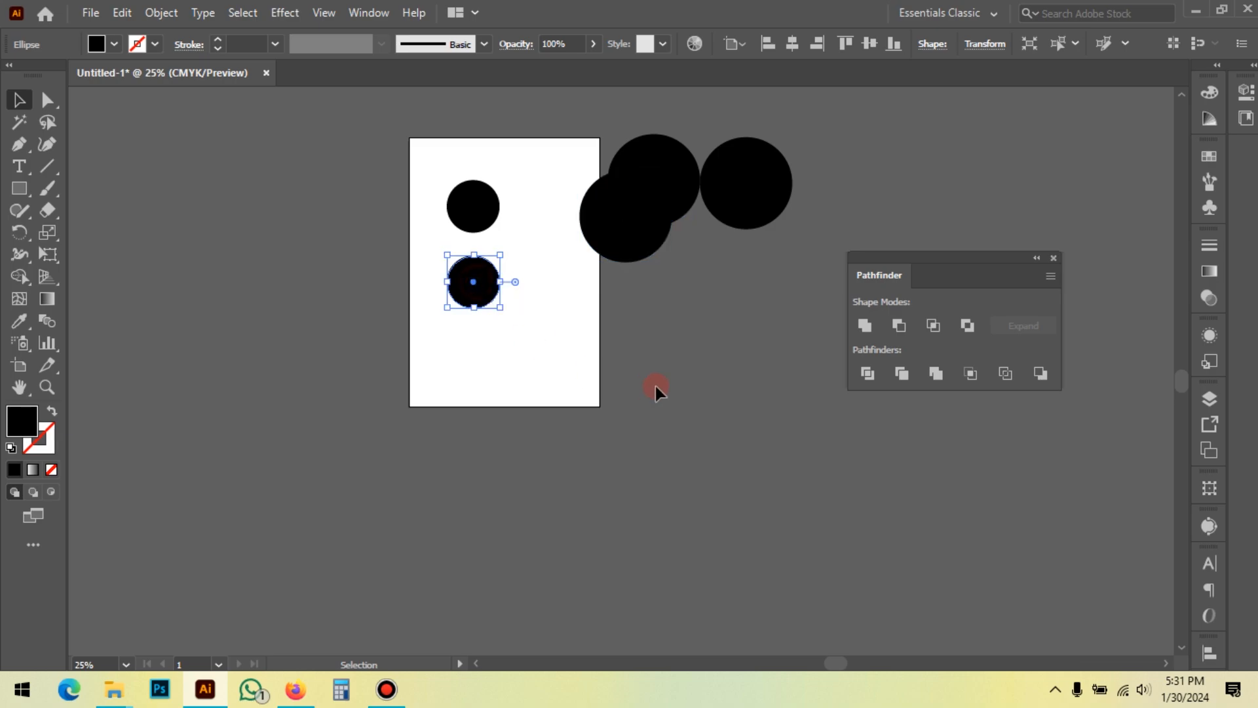
pyautogui.hotkey('ctrl', 'd')
pyautogui.hotkey('ctrl', 'd')
pyautogui.hotkey('ctrl', 'd')
pyautogui.click(712, 380)
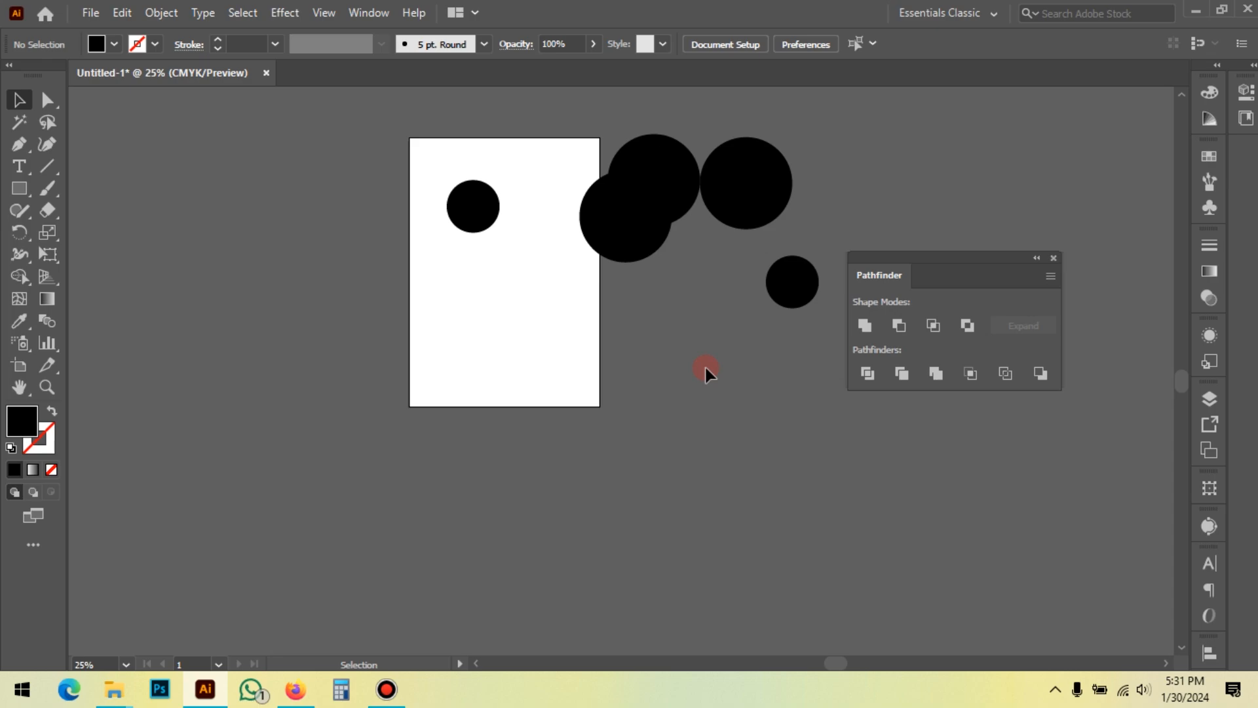
# Delete the two overlapping large circles and both small circles, keeping only one large circle
pyautogui.moveTo(463, 135); pyautogui.dragTo(754, 253)
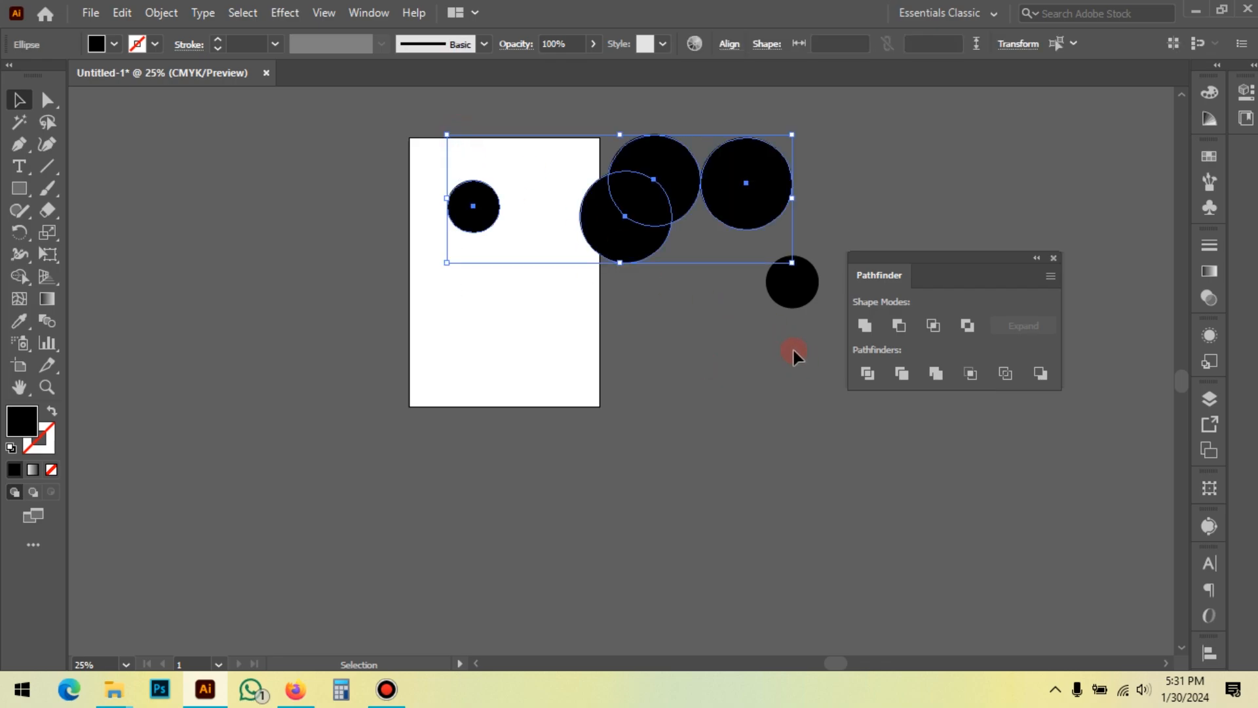
pyautogui.click(709, 316)
pyautogui.click(650, 199)
pyautogui.moveTo(574, 139); pyautogui.dragTo(649, 237)
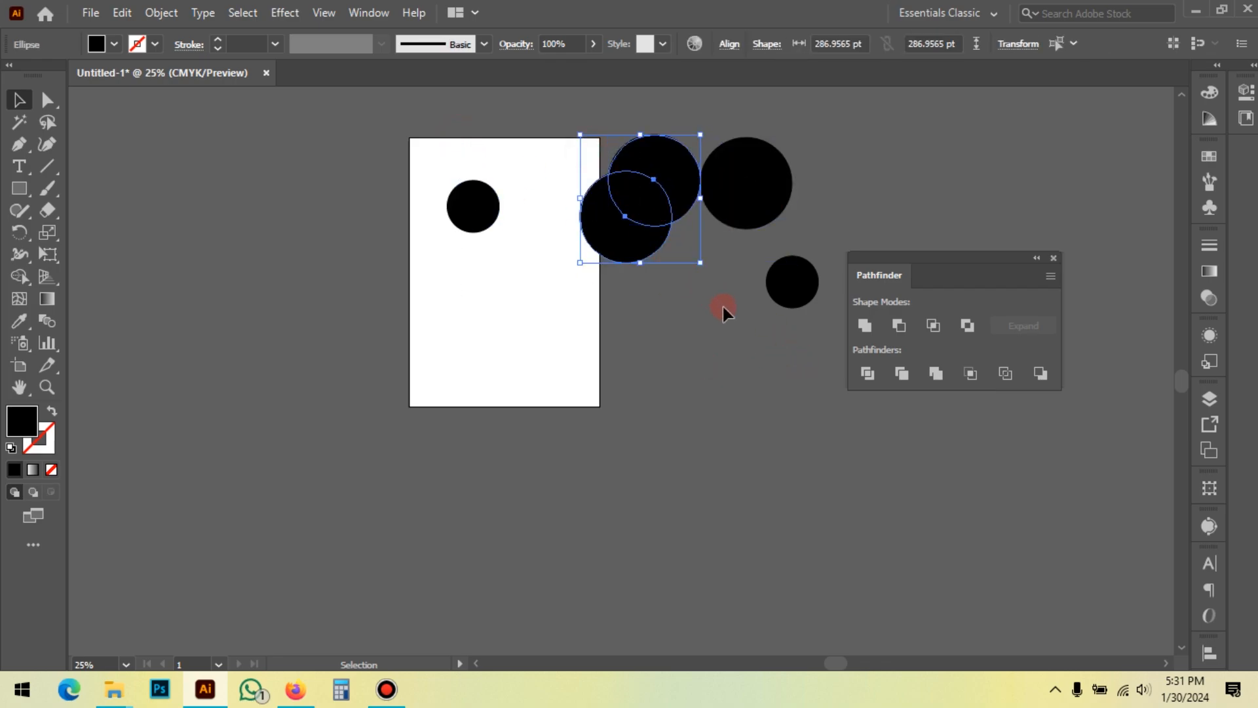
pyautogui.press('Delete')
pyautogui.click(795, 273)
pyautogui.press('Delete')
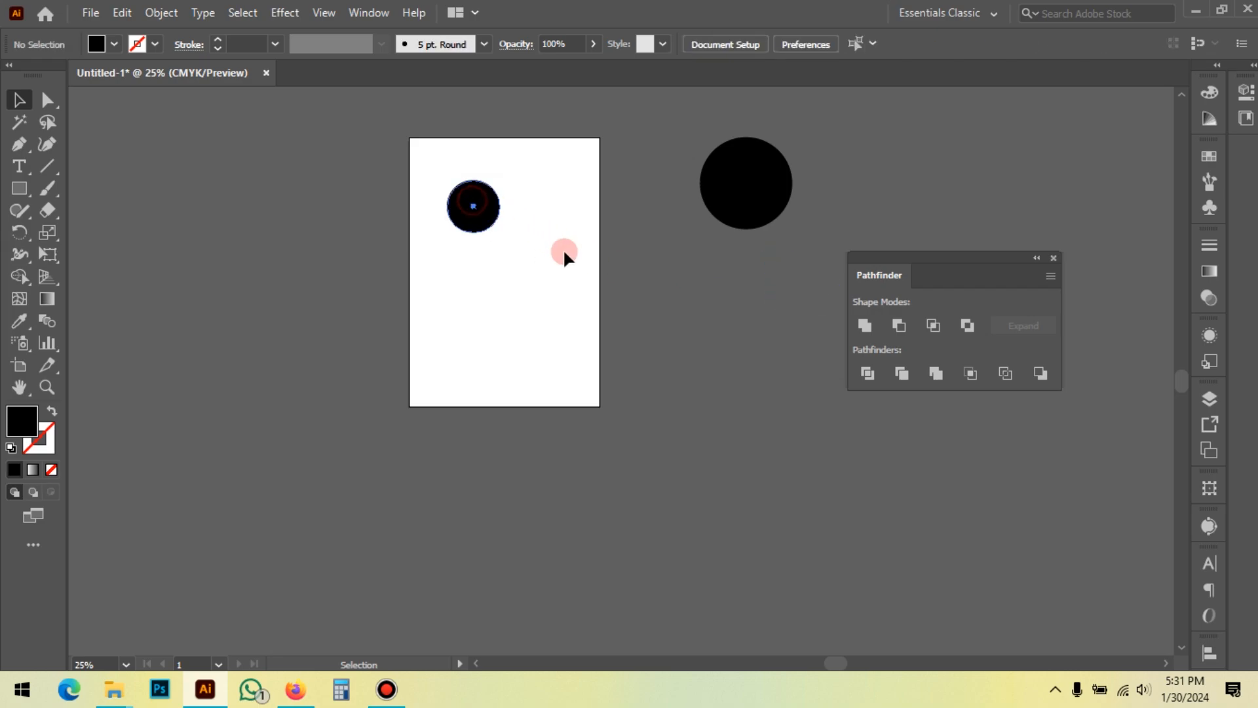
pyautogui.press('Delete')
# Move the remaining large circle onto the artboard and enlarge it slightly from its centre
pyautogui.moveTo(759, 195); pyautogui.dragTo(520, 281)
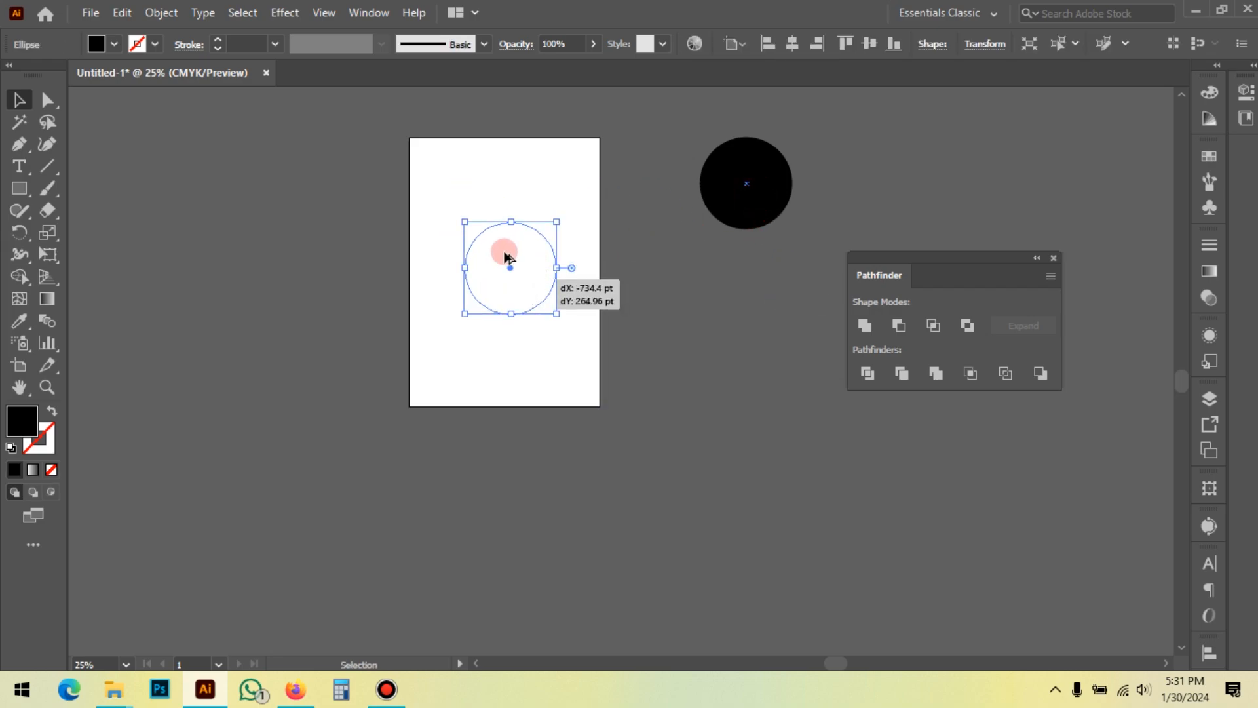
pyautogui.scroll(1, 492, 253)
pyautogui.scroll(2, 492, 257)
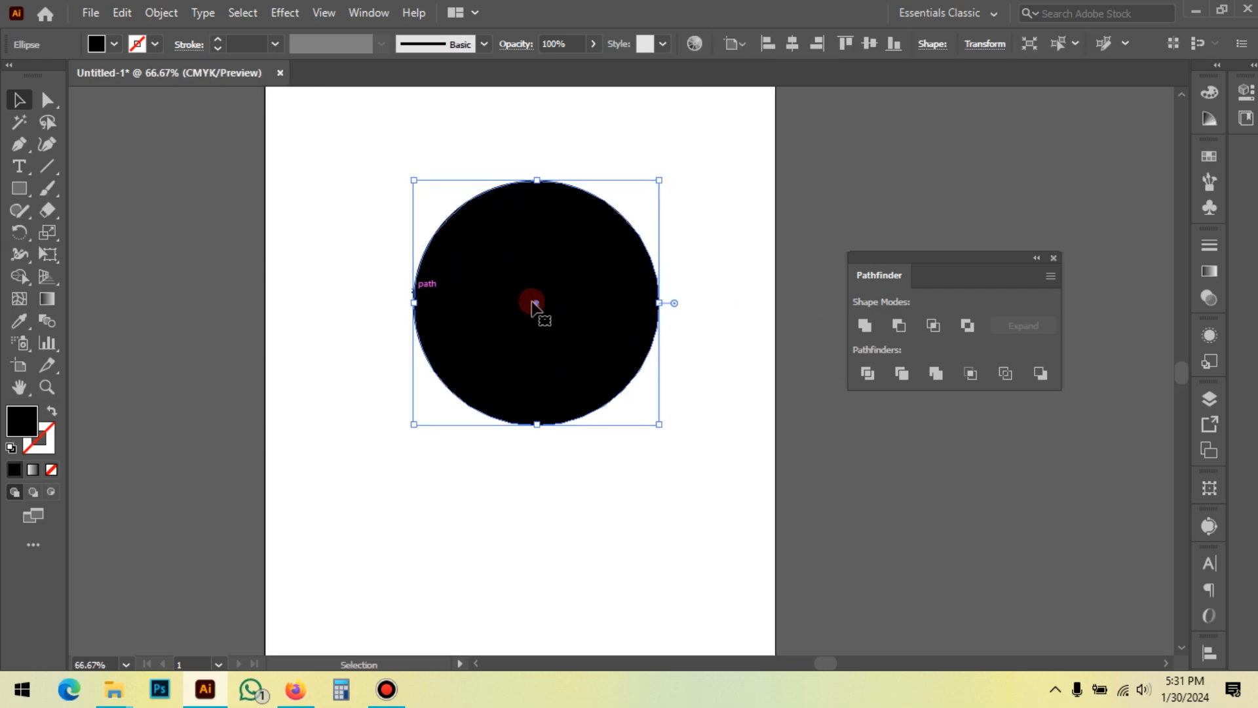
pyautogui.moveTo(413, 302); pyautogui.dragTo(401, 303)
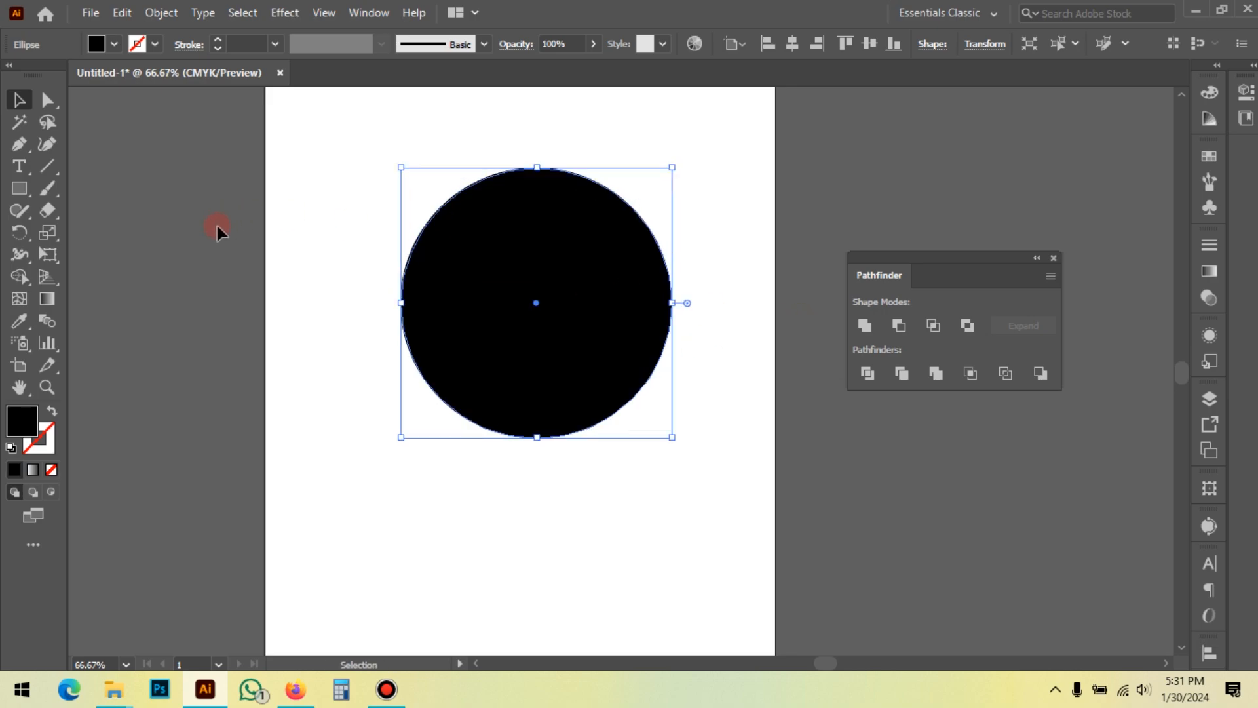
# Change the circle's fill to the dark gray swatch and deselect it
pyautogui.click(114, 43)
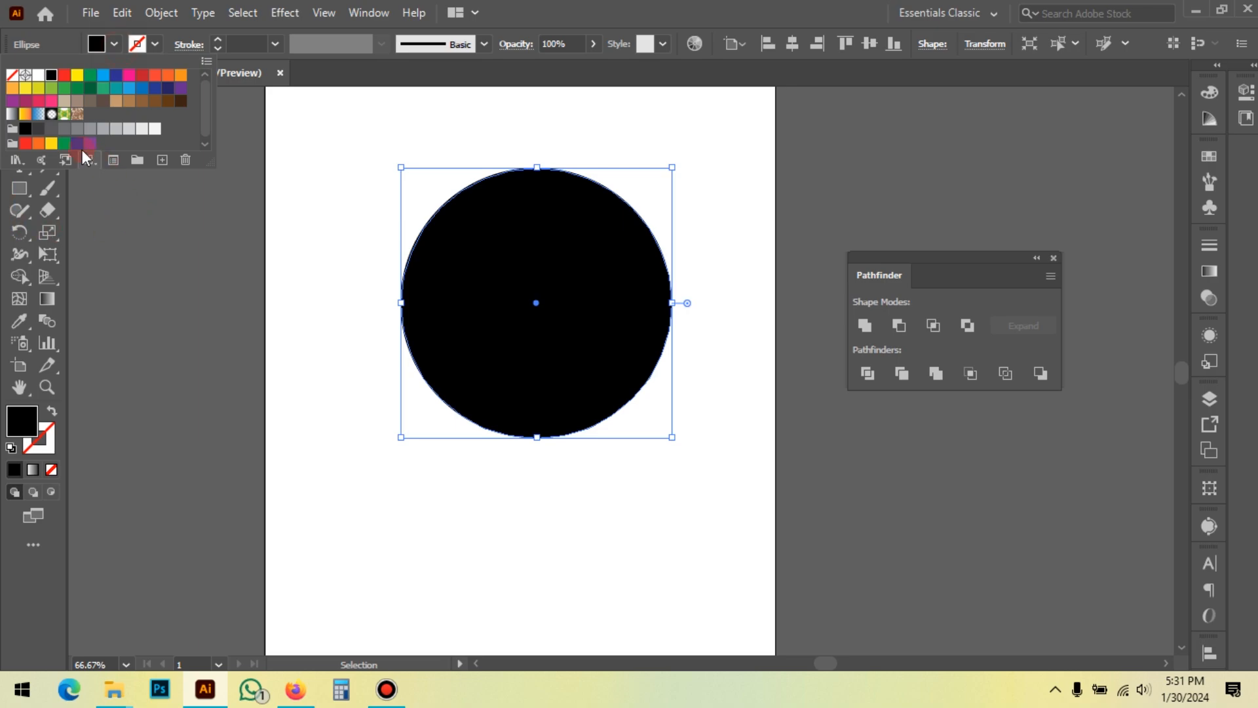
pyautogui.click(38, 130)
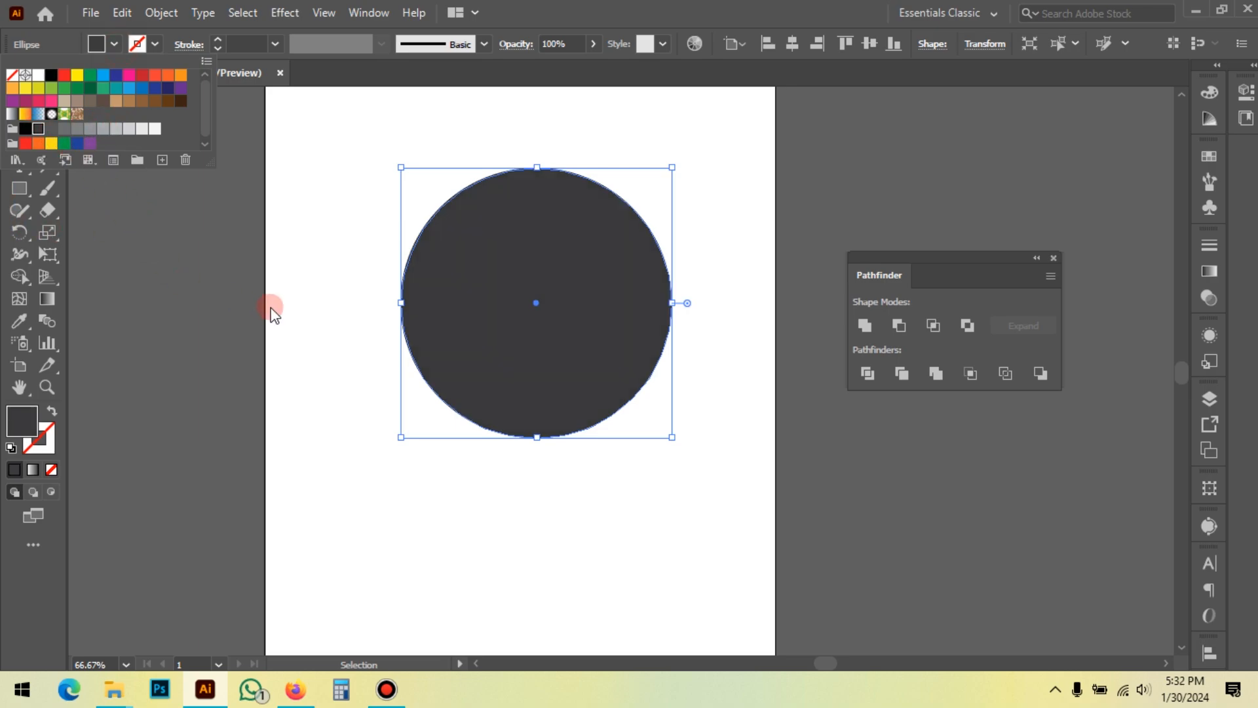
pyautogui.click(290, 309)
pyautogui.moveTo(413, 198); pyautogui.dragTo(376, 238)
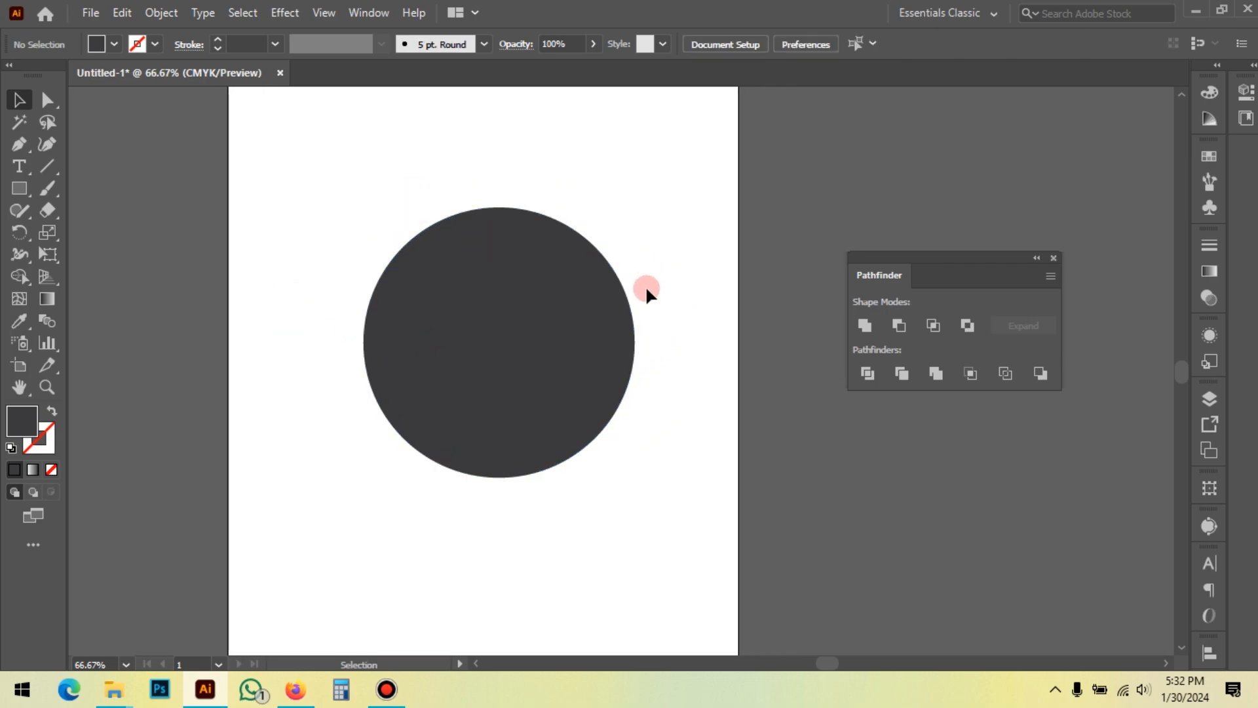
pyautogui.scroll(-1, 672, 296)
pyautogui.click(559, 280)
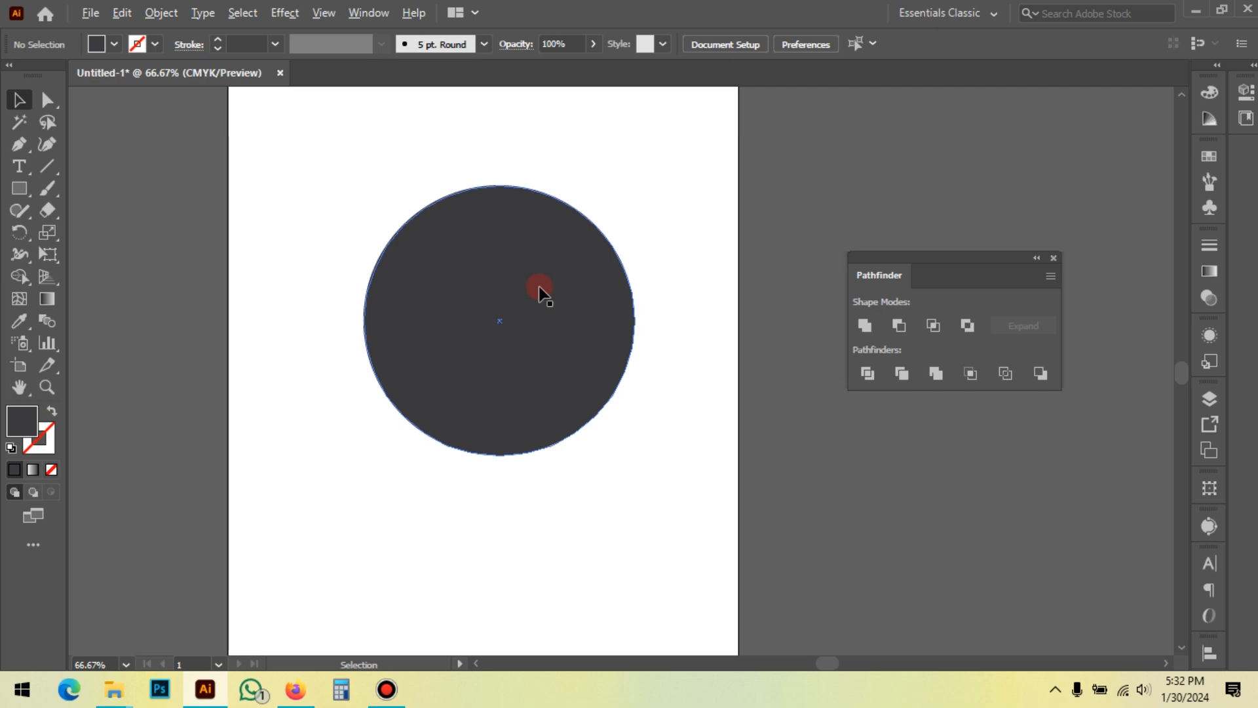
pyautogui.scroll(2, 539, 287)
pyautogui.scroll(-1, 702, 234)
pyautogui.press('space')
pyautogui.moveTo(781, 171); pyautogui.dragTo(751, 213)
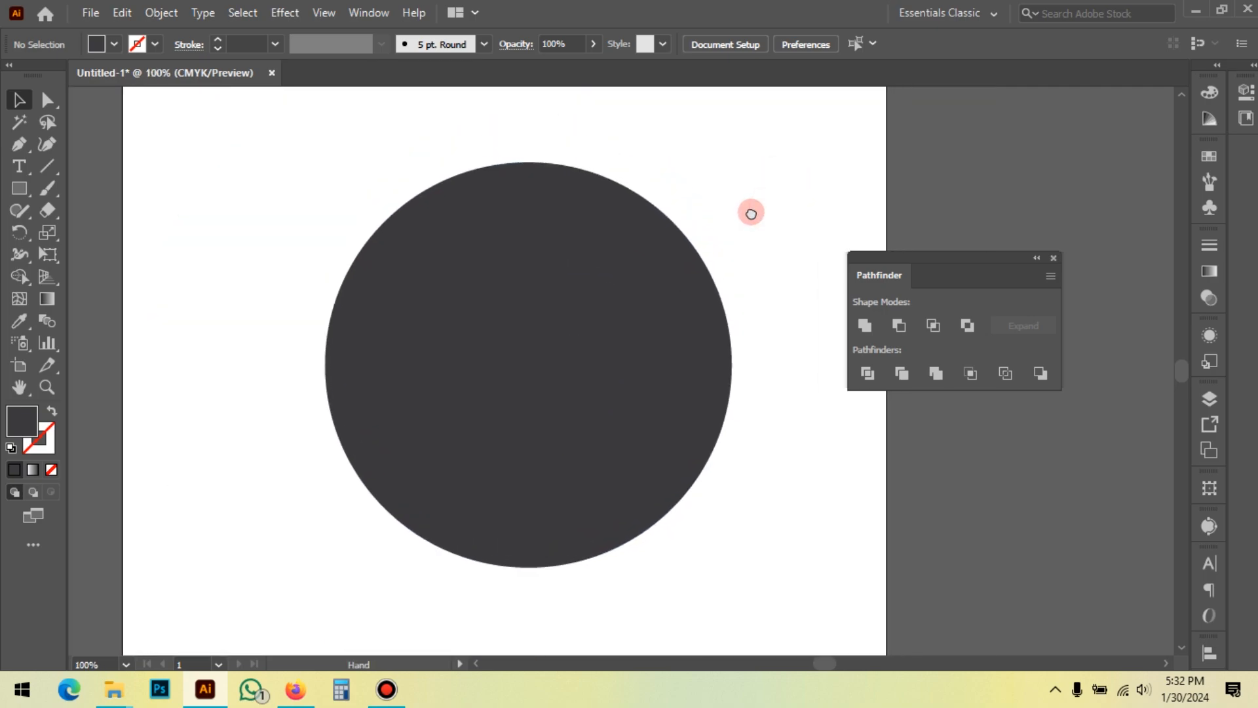
# Minimize the drawing window and open Firefox, cancelling the prompt to close the unresponsive Firefox process
pyautogui.click(298, 688)
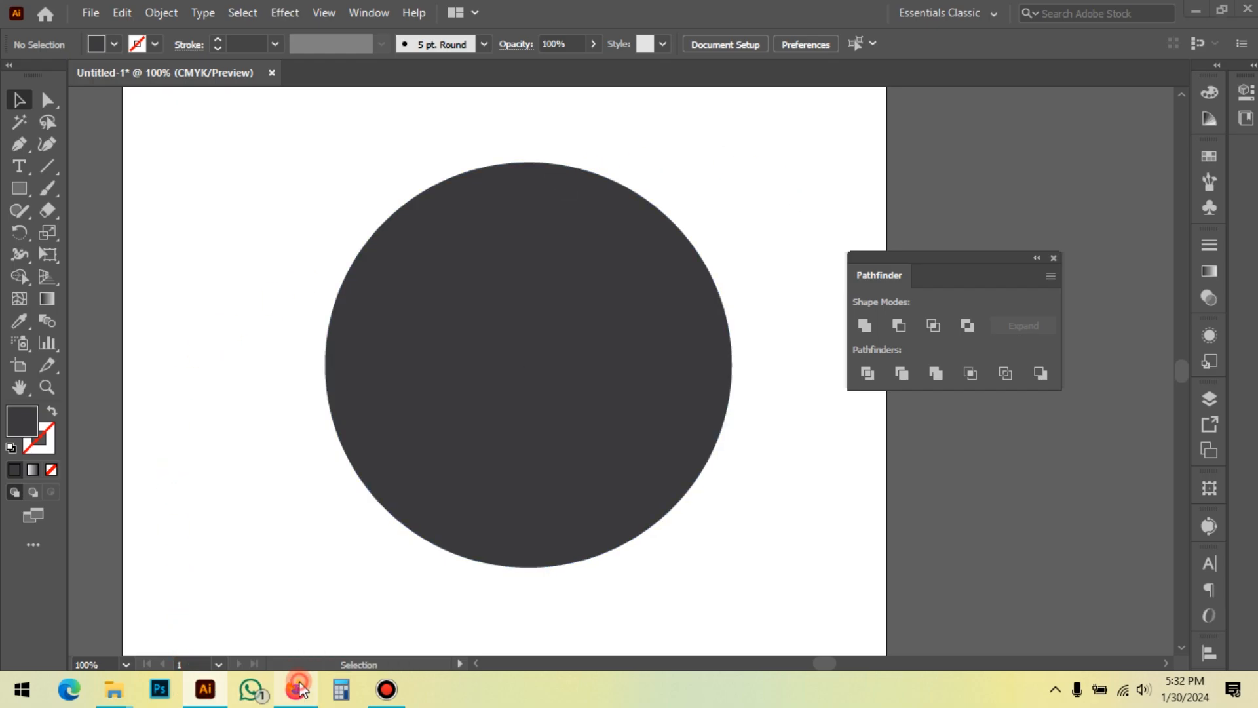
pyautogui.click(293, 689)
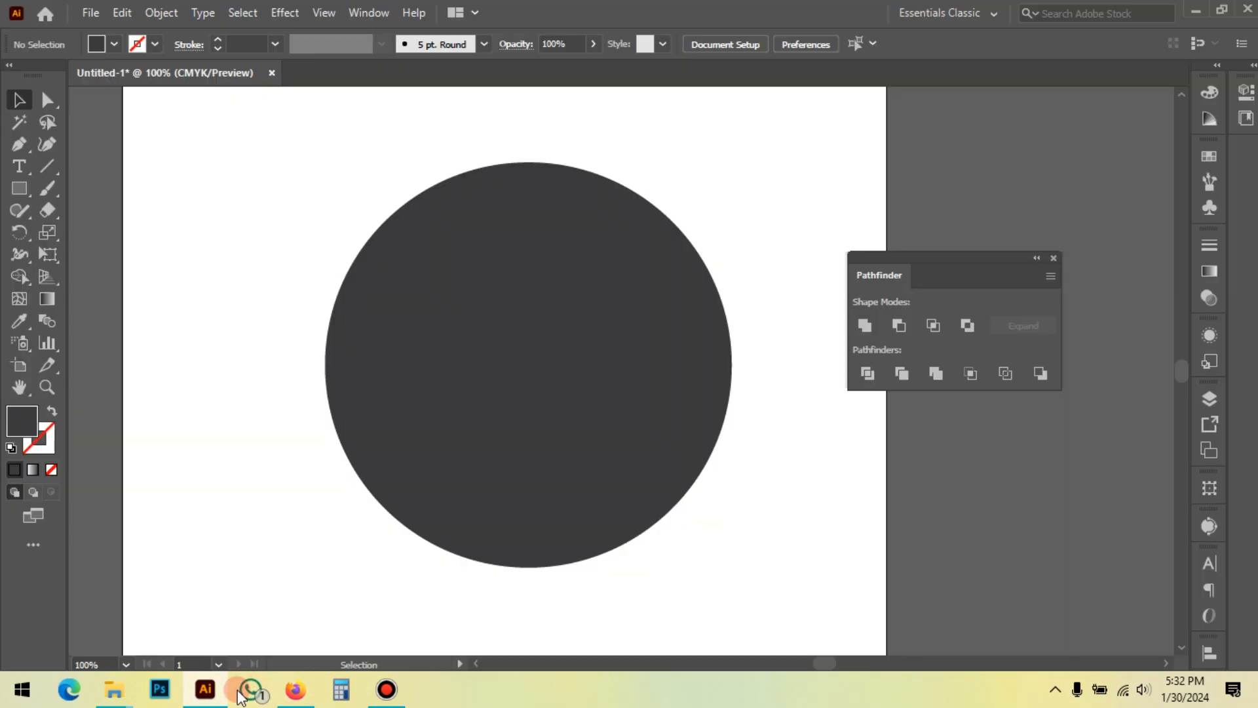
pyautogui.click(292, 696)
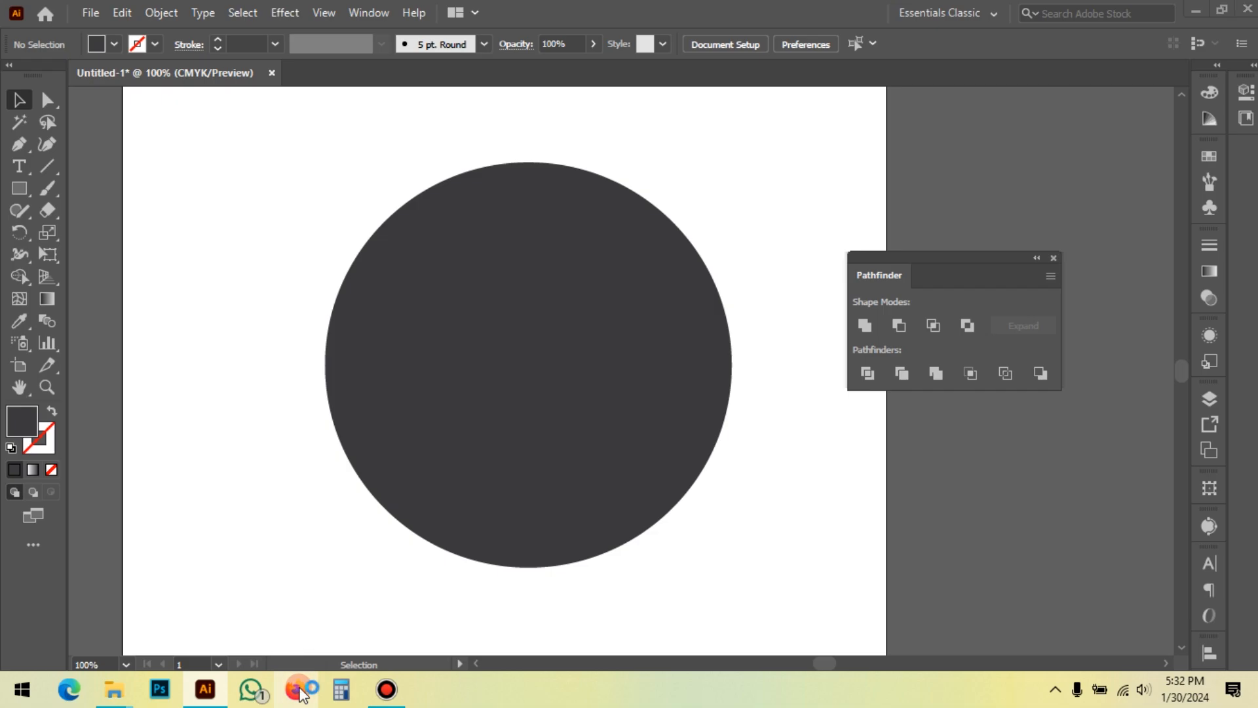
pyautogui.click(1205, 10)
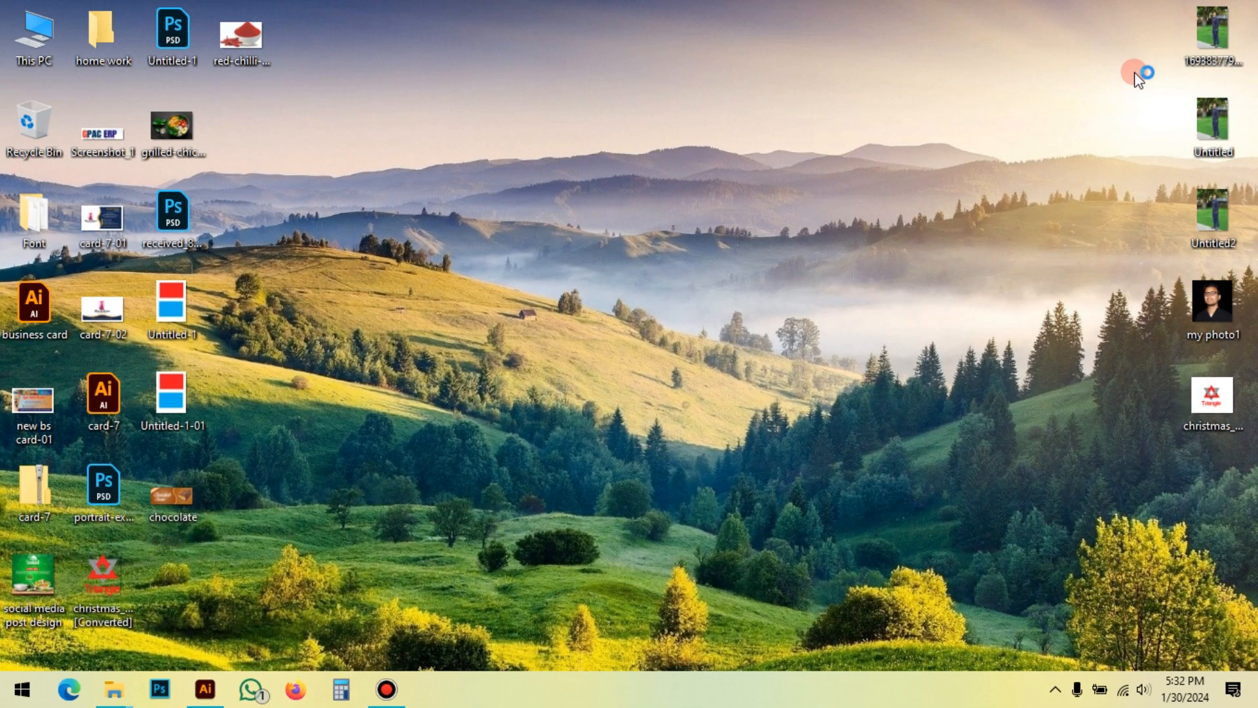
pyautogui.rightClick(718, 113)
pyautogui.click(766, 168)
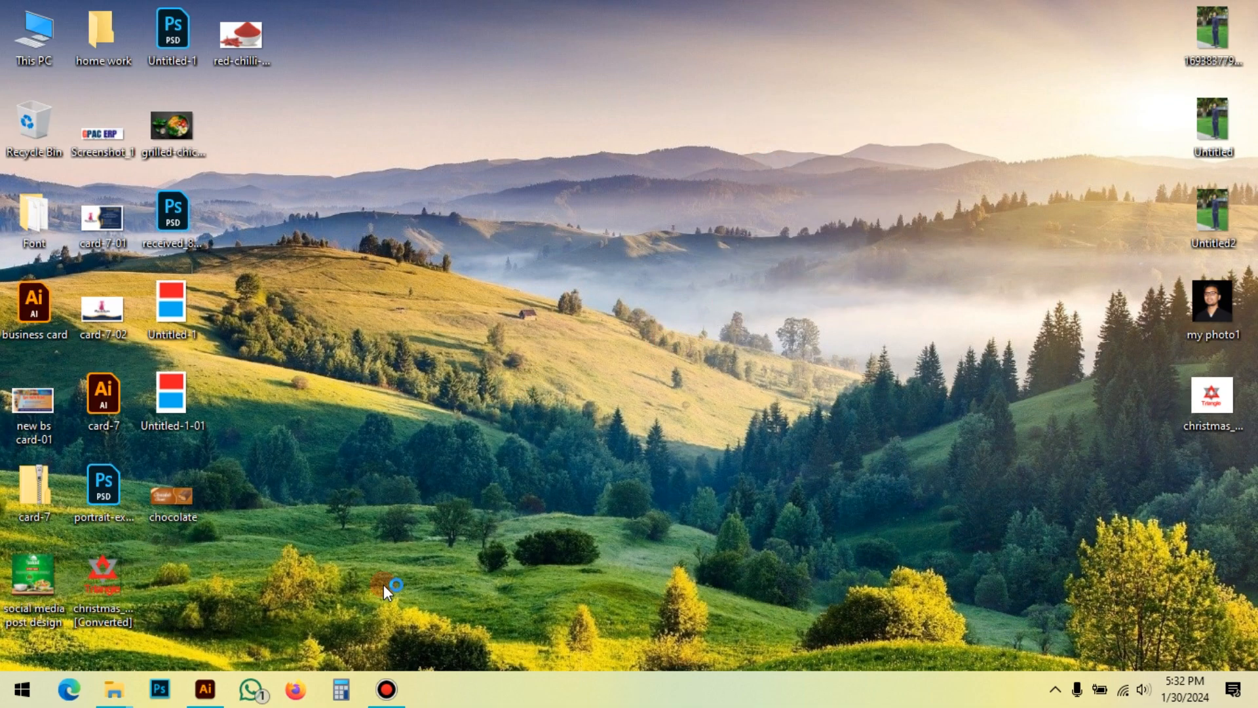
pyautogui.click(308, 683)
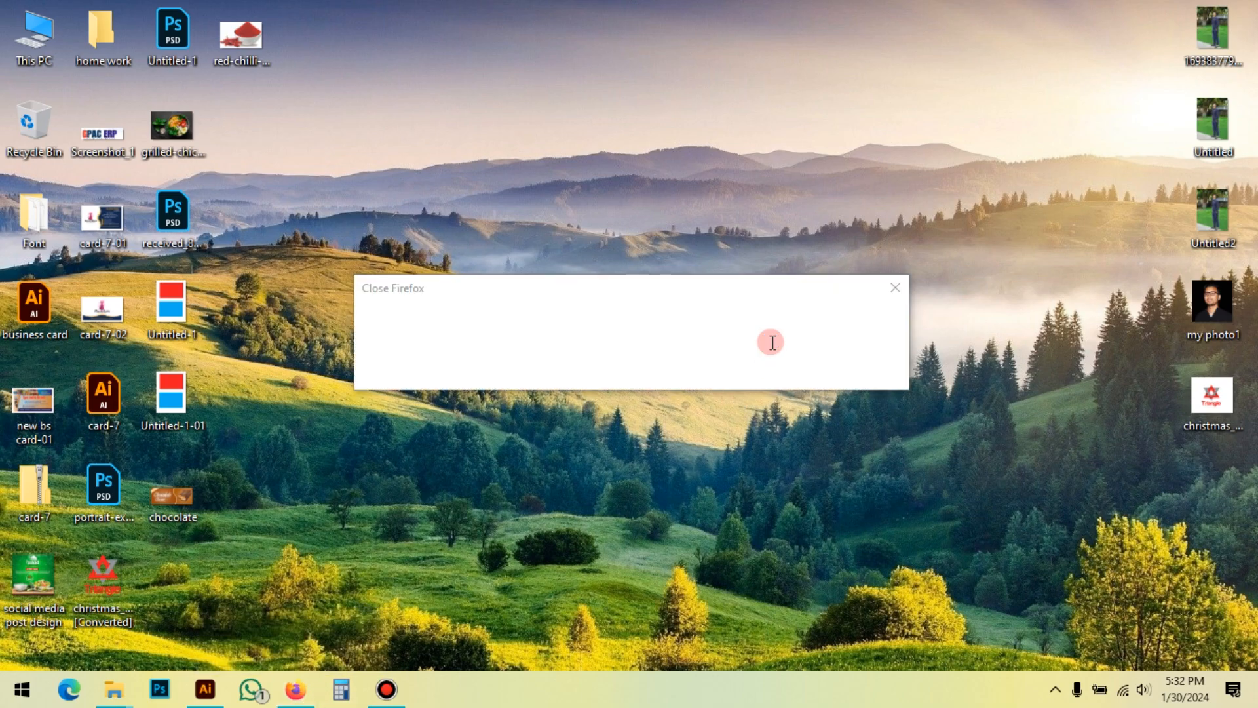
pyautogui.click(860, 365)
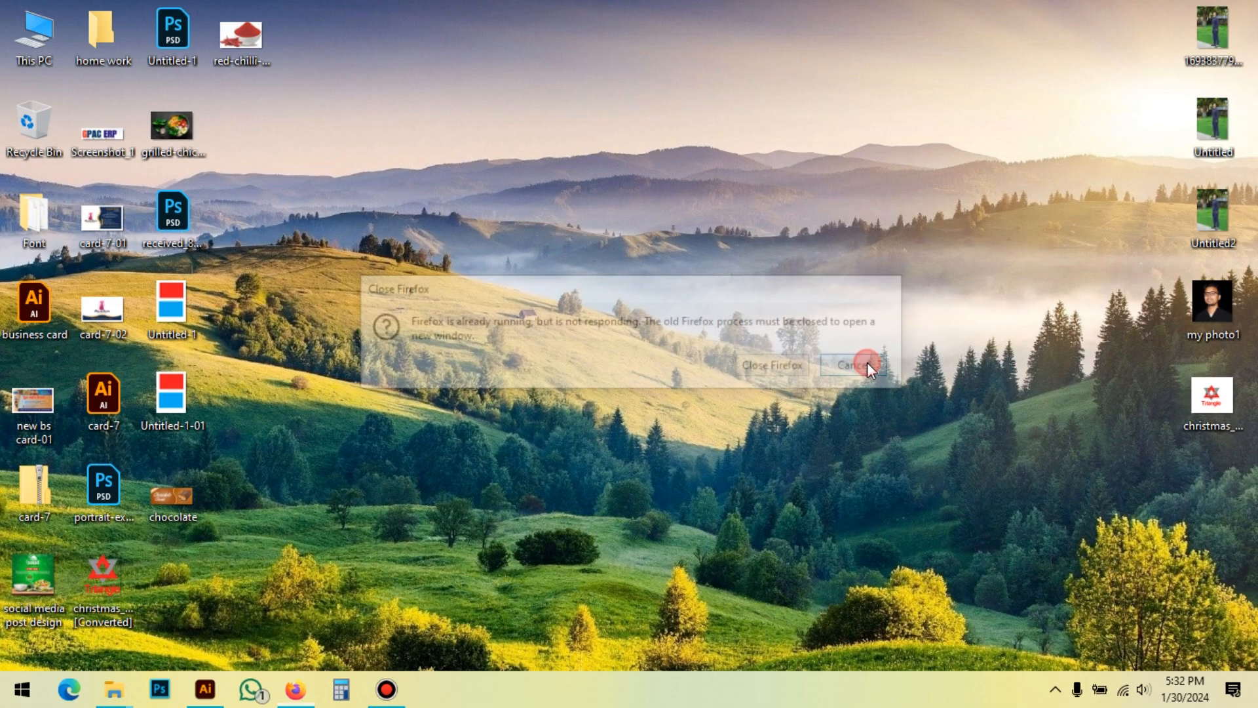
pyautogui.click(293, 692)
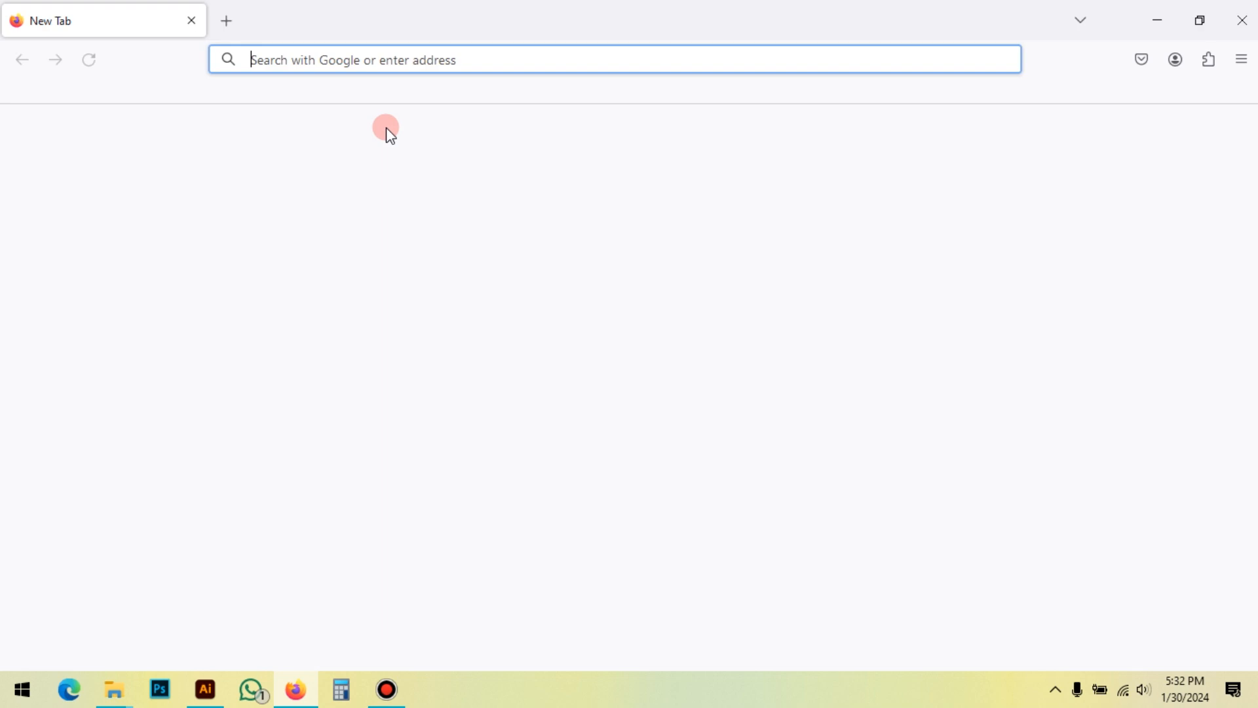
# Search Google for "watch vector" and show the image results
pyautogui.click(438, 58)
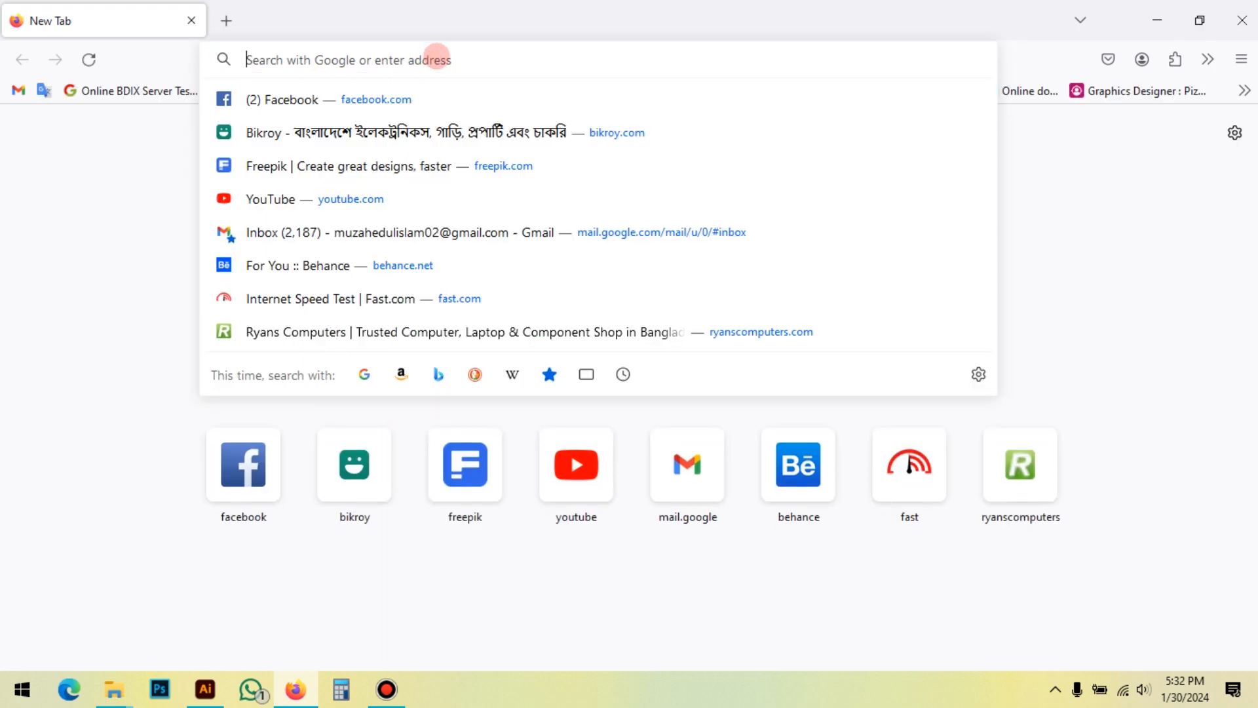
pyautogui.write('wa')
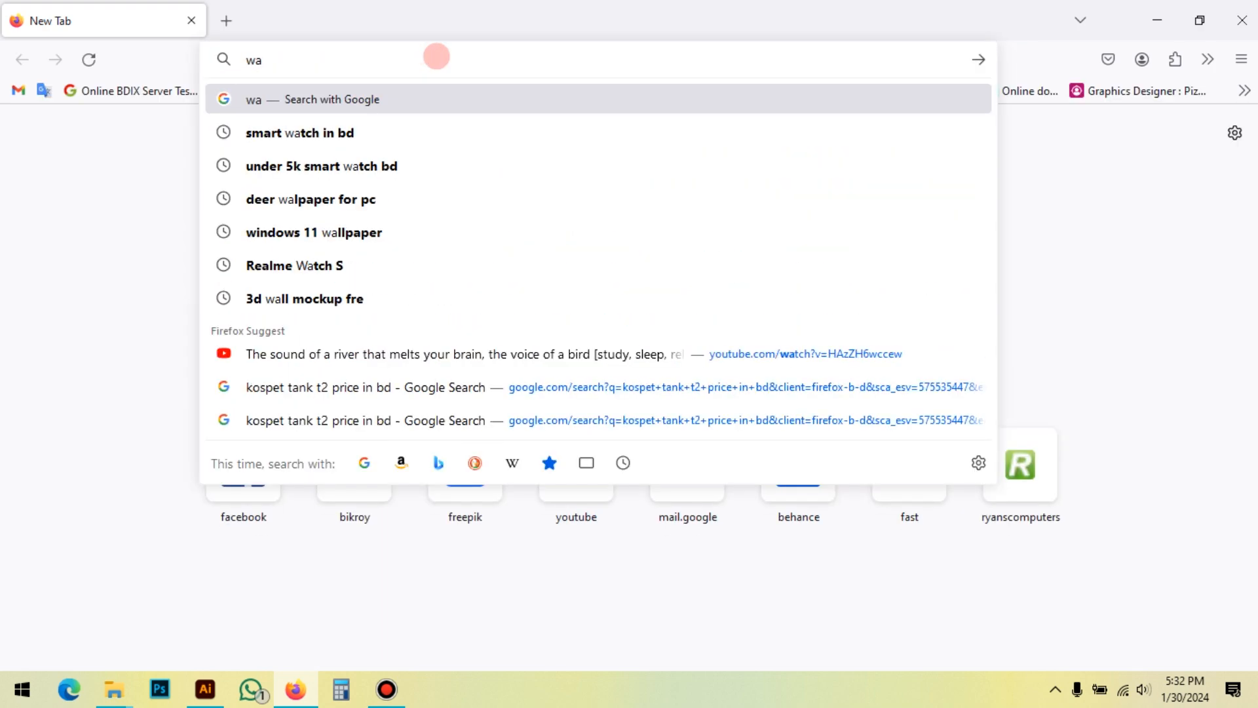
pyautogui.write('tch vector')
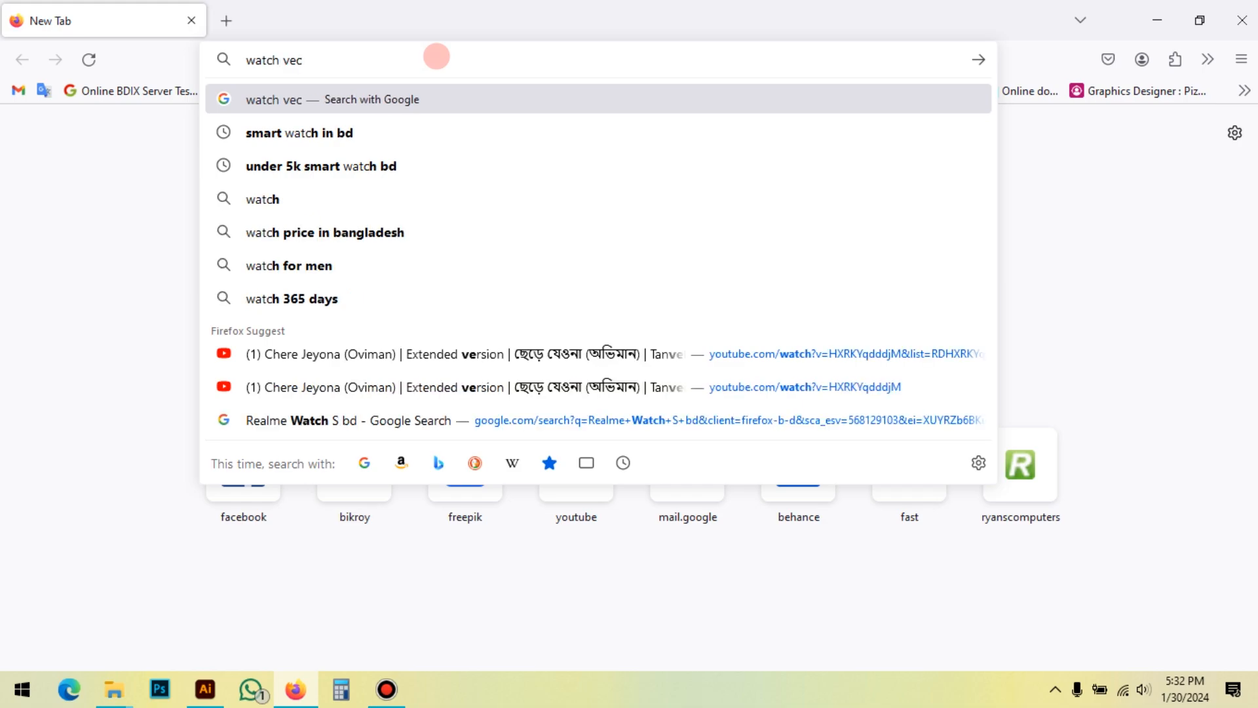
pyautogui.press('Return')
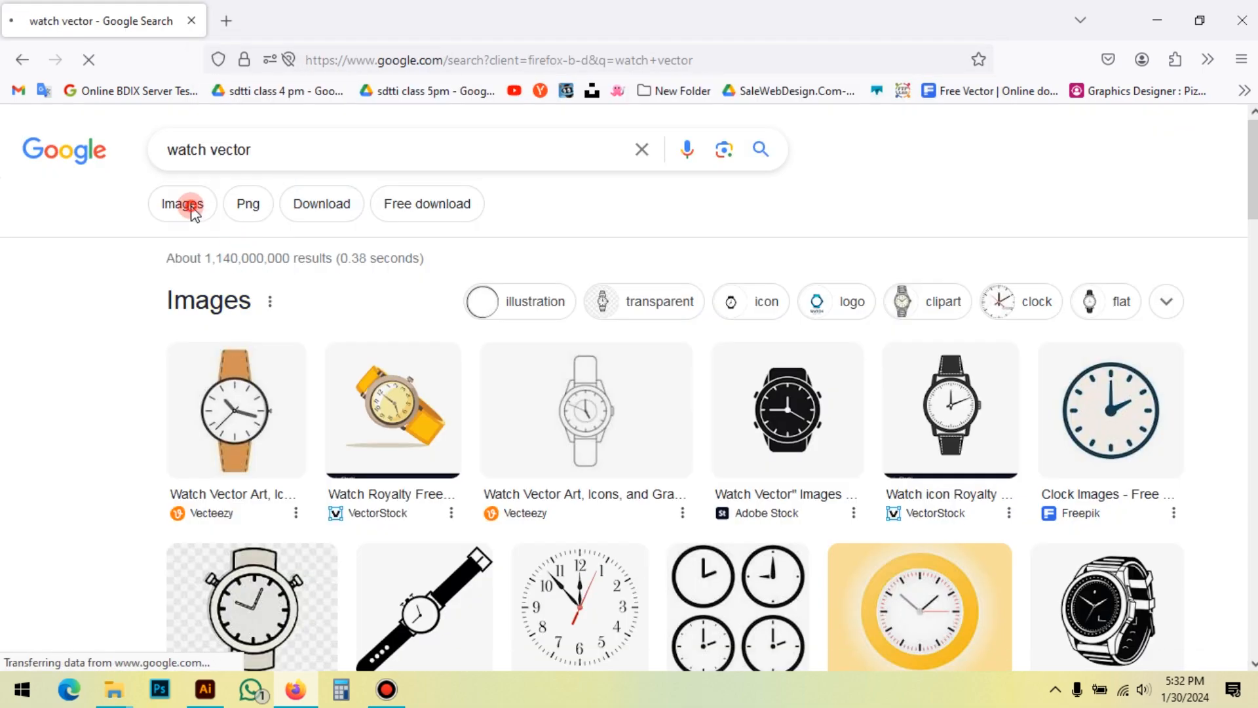
pyautogui.click(190, 208)
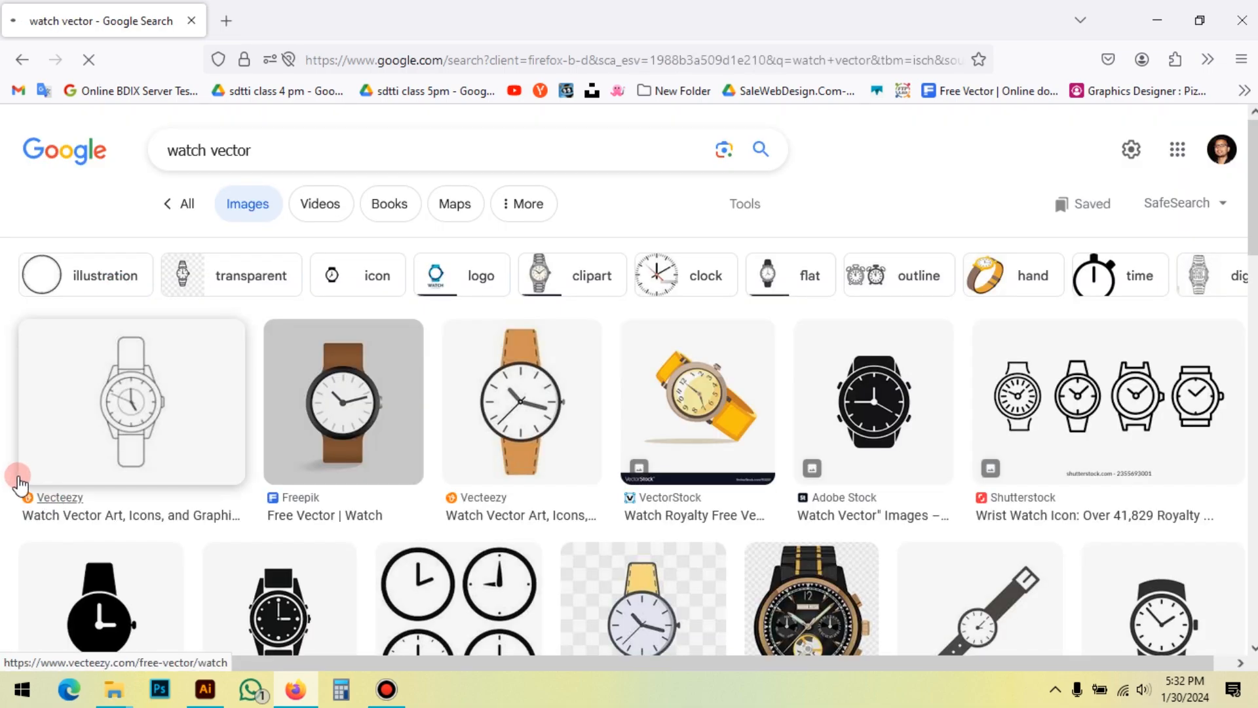
# Browse the watch vector image results for a wristwatch drawing to use as reference
pyautogui.scroll(-1, 13, 475)
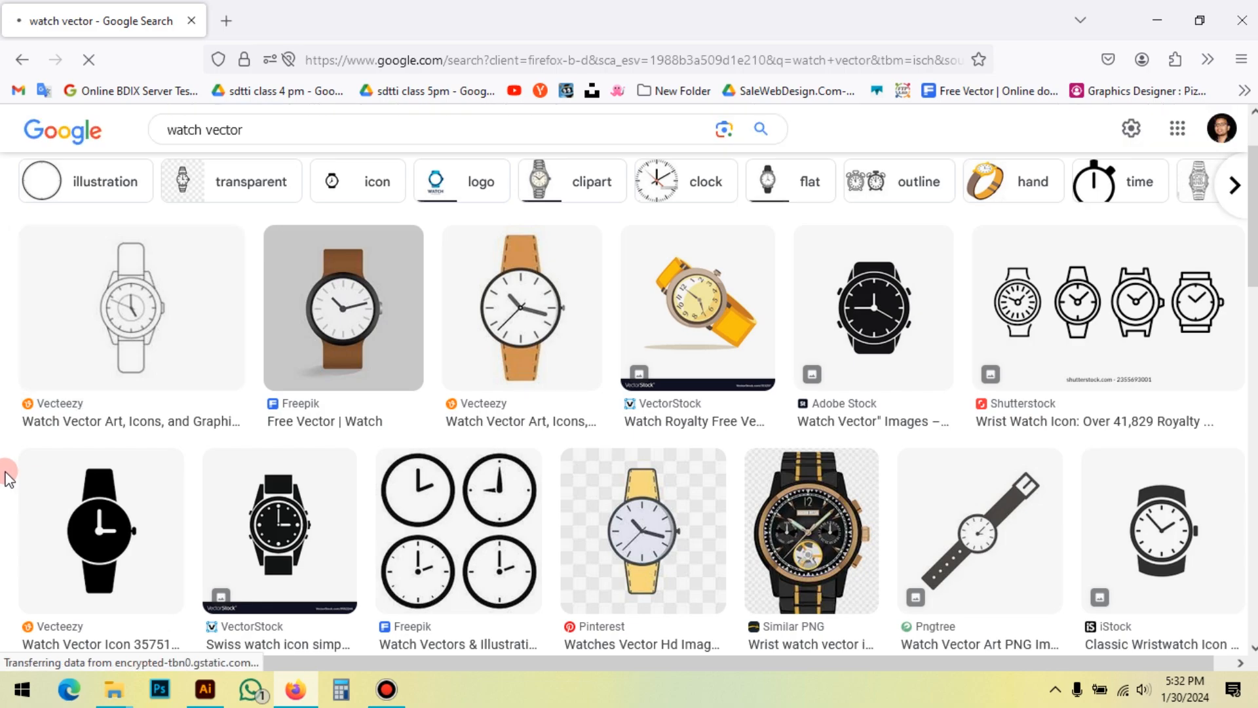
pyautogui.scroll(-1, 8, 477)
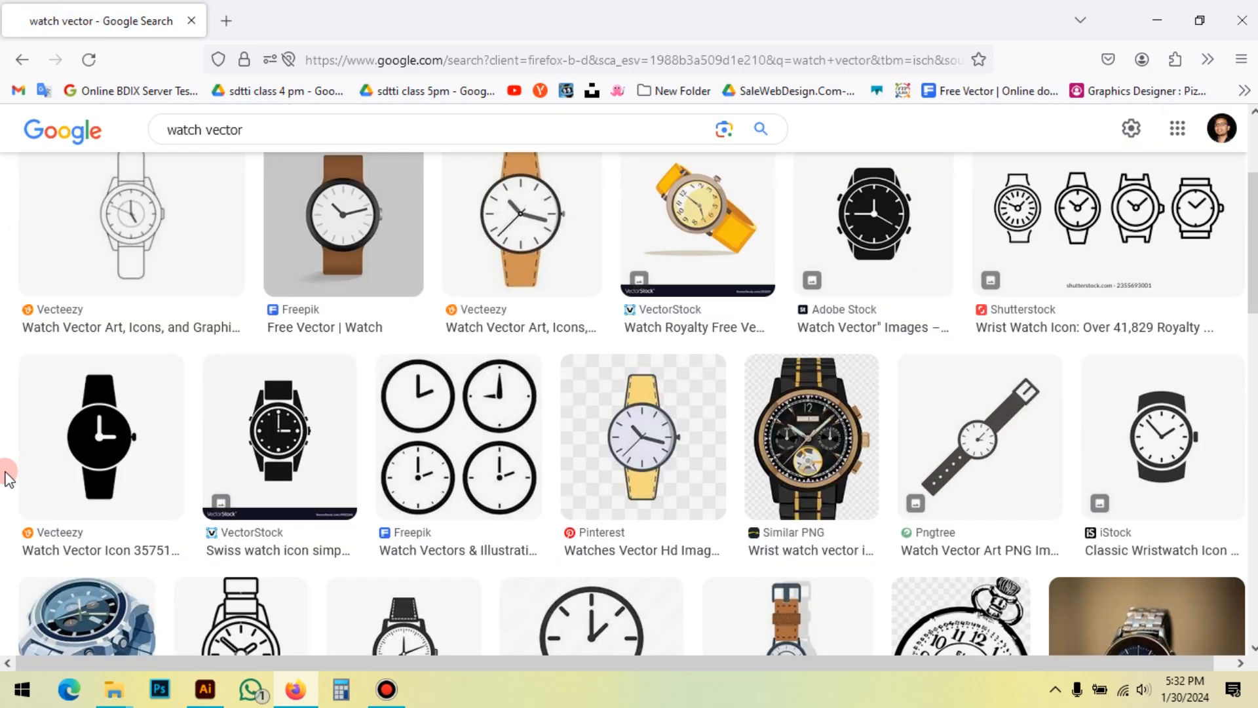
pyautogui.scroll(1, 8, 477)
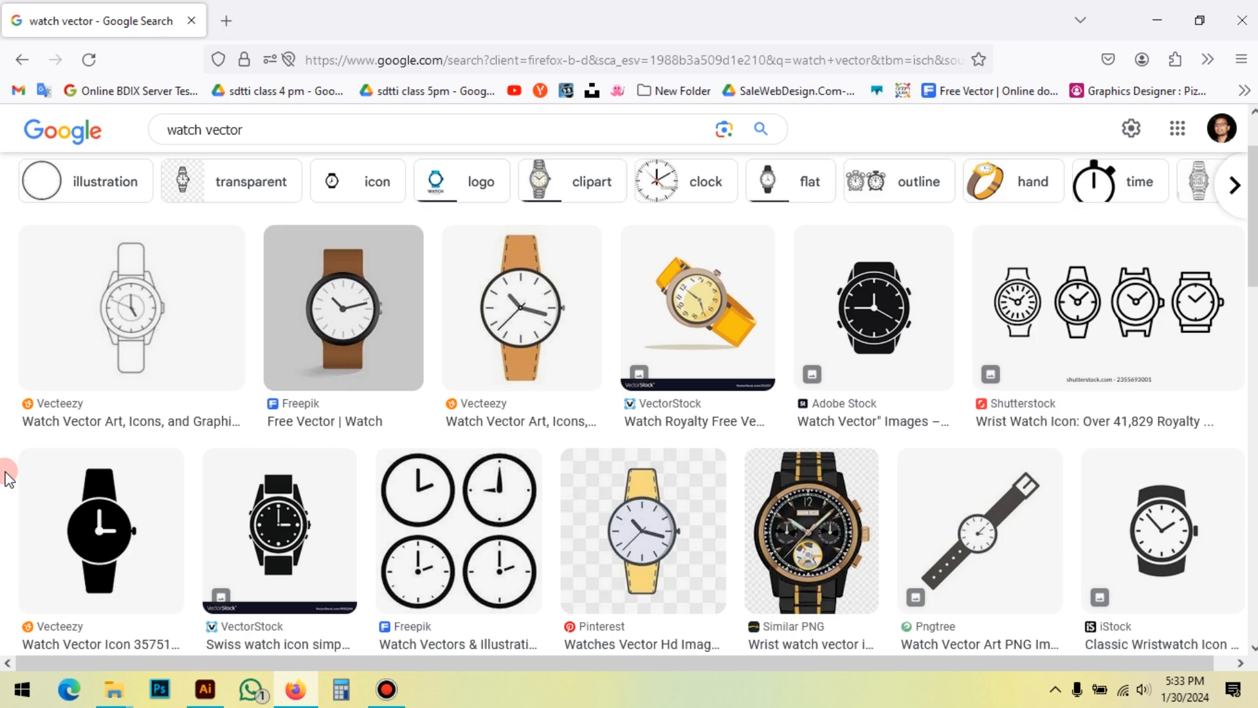
pyautogui.scroll(-3, 8, 477)
pyautogui.scroll(-4, 8, 477)
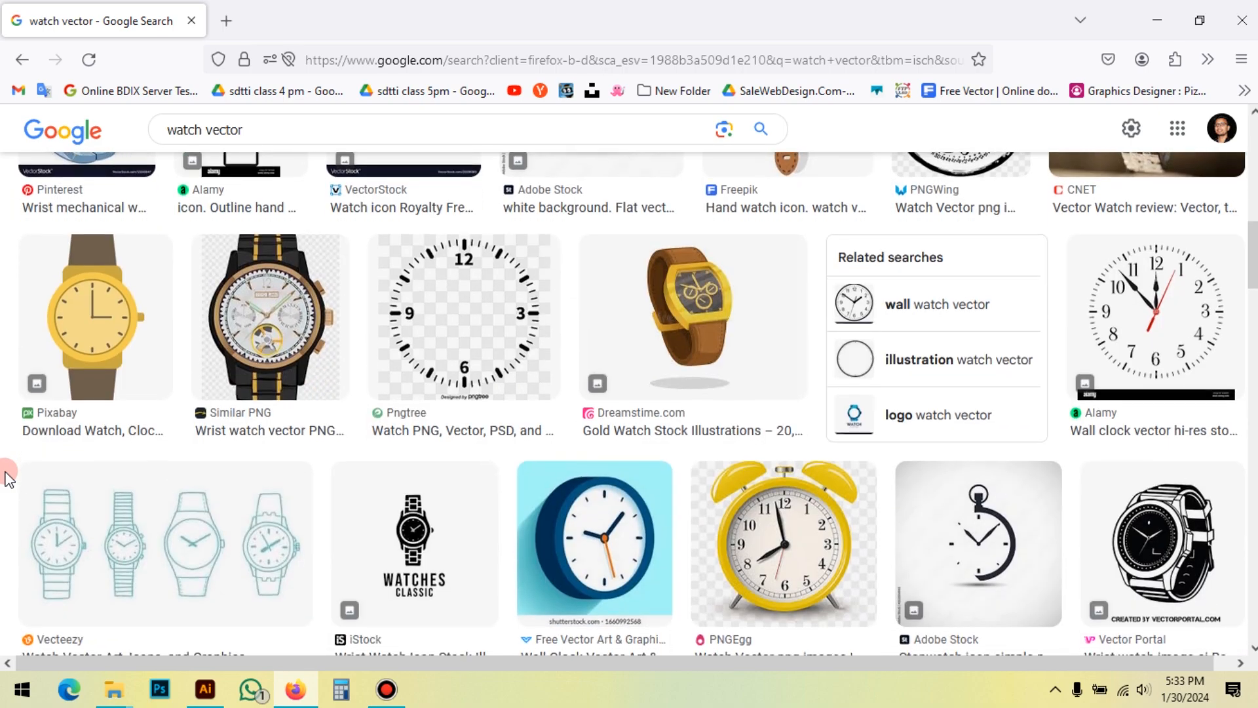
pyautogui.scroll(-1, 8, 477)
pyautogui.scroll(-2, 8, 479)
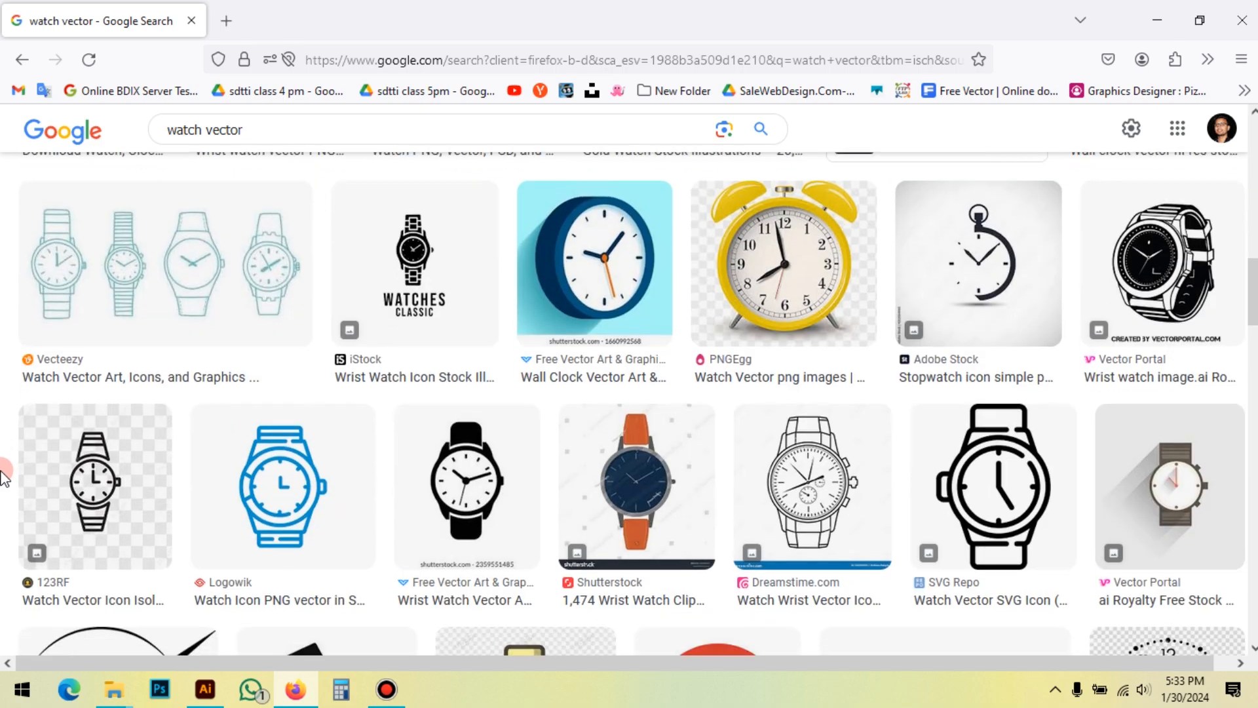
pyautogui.scroll(-1, 5, 477)
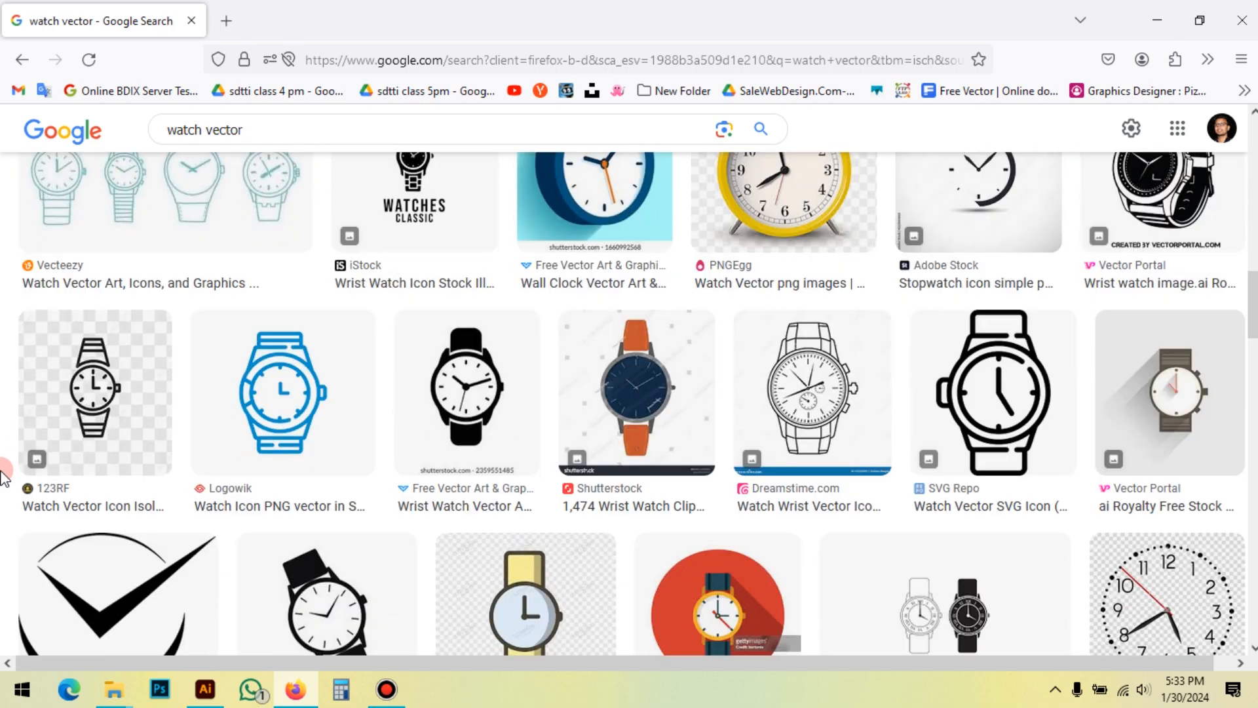
pyautogui.scroll(-1, 6, 477)
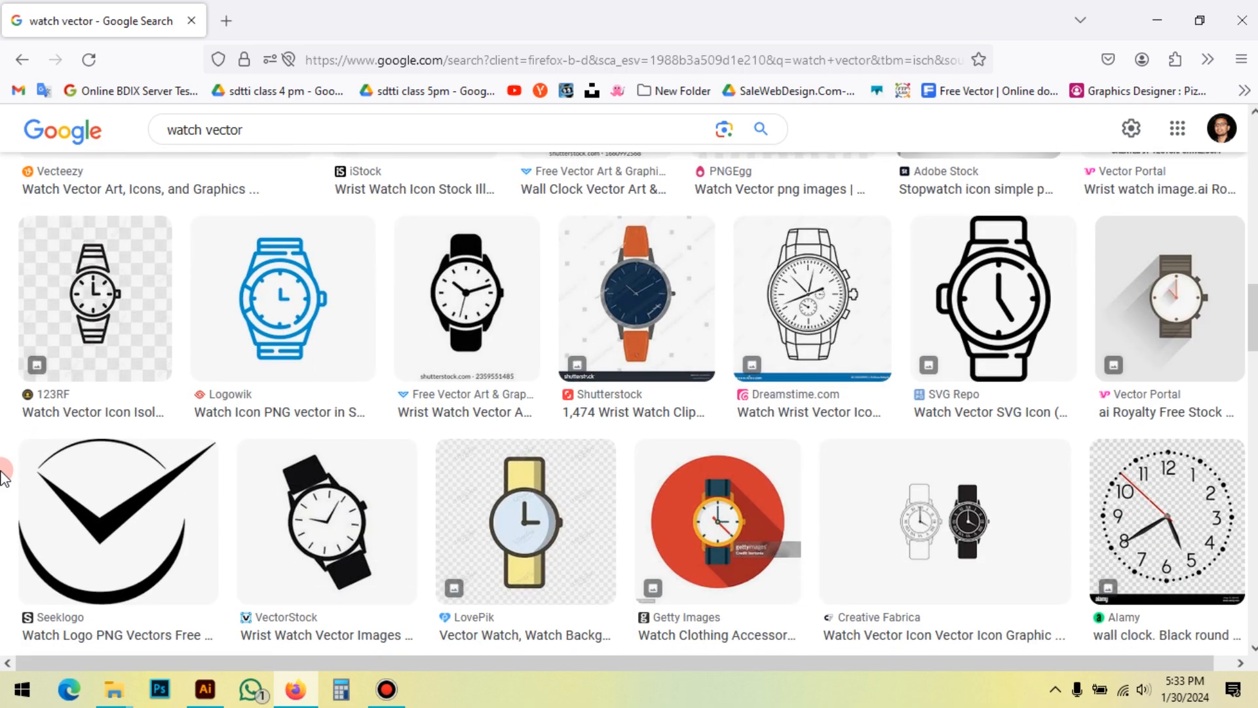
pyautogui.scroll(-1, 5, 477)
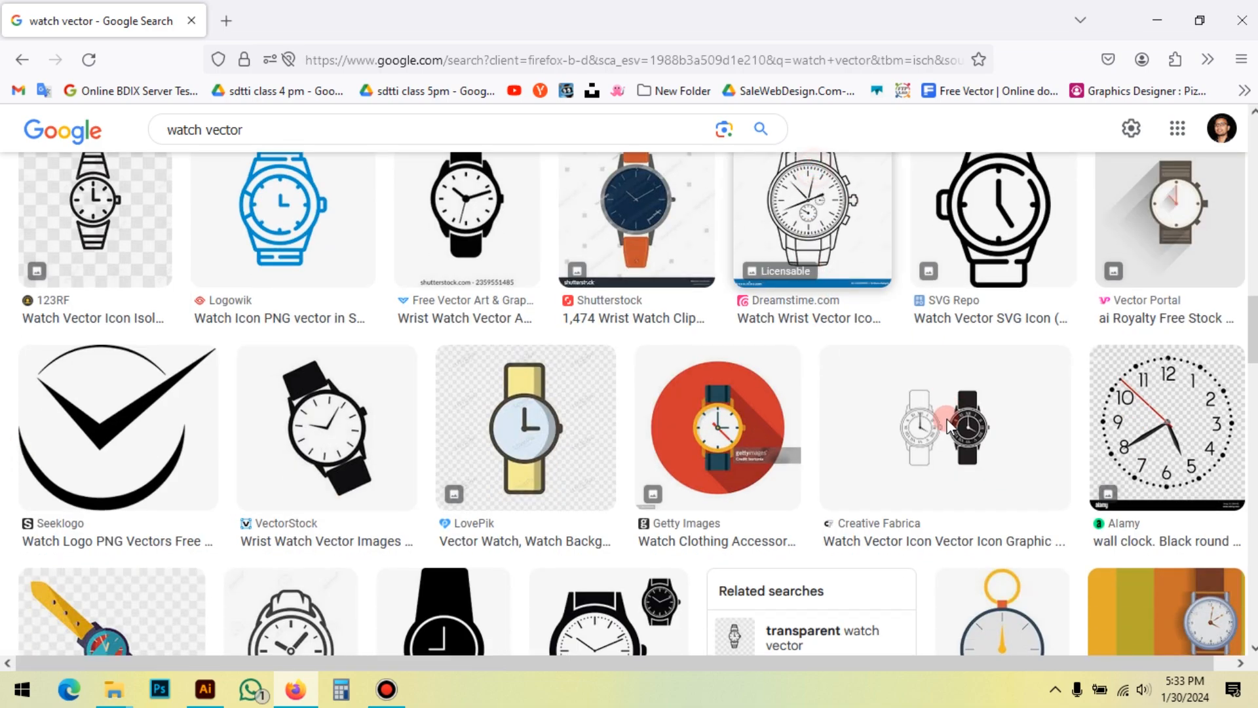
# Open the outline wristwatch result from Dreamstime and copy its image
pyautogui.click(943, 420)
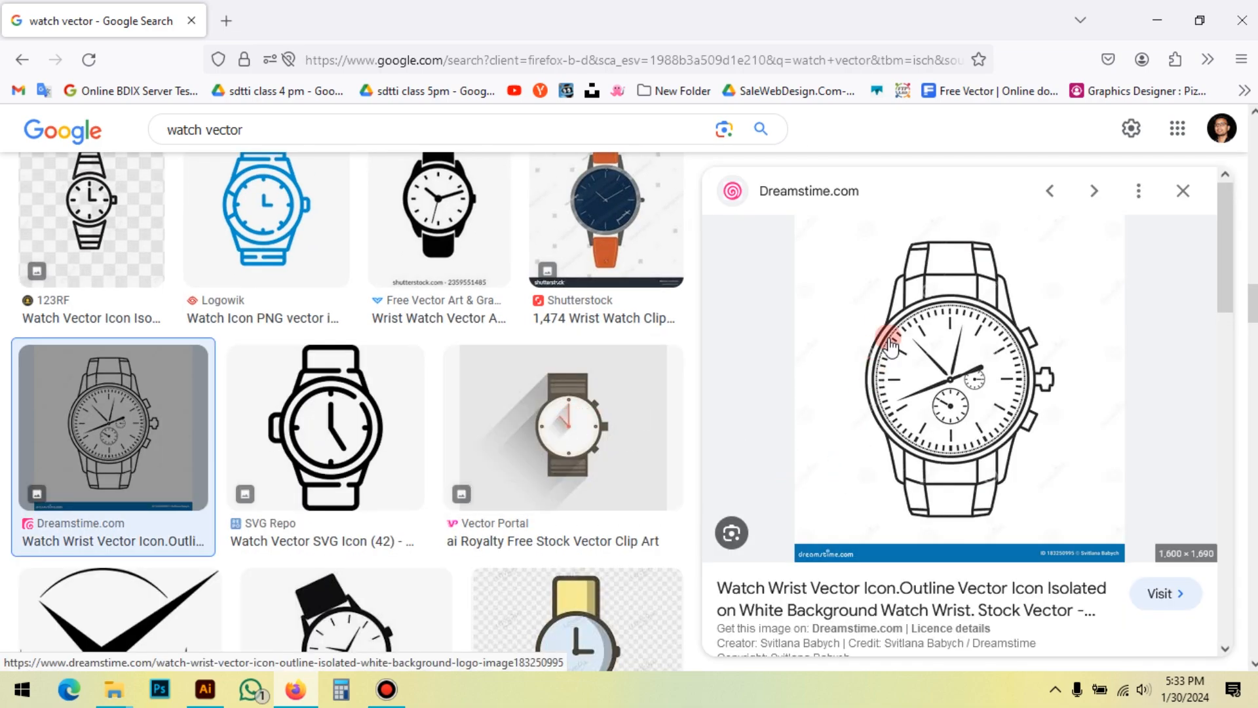
pyautogui.rightClick(977, 308)
pyautogui.click(1038, 501)
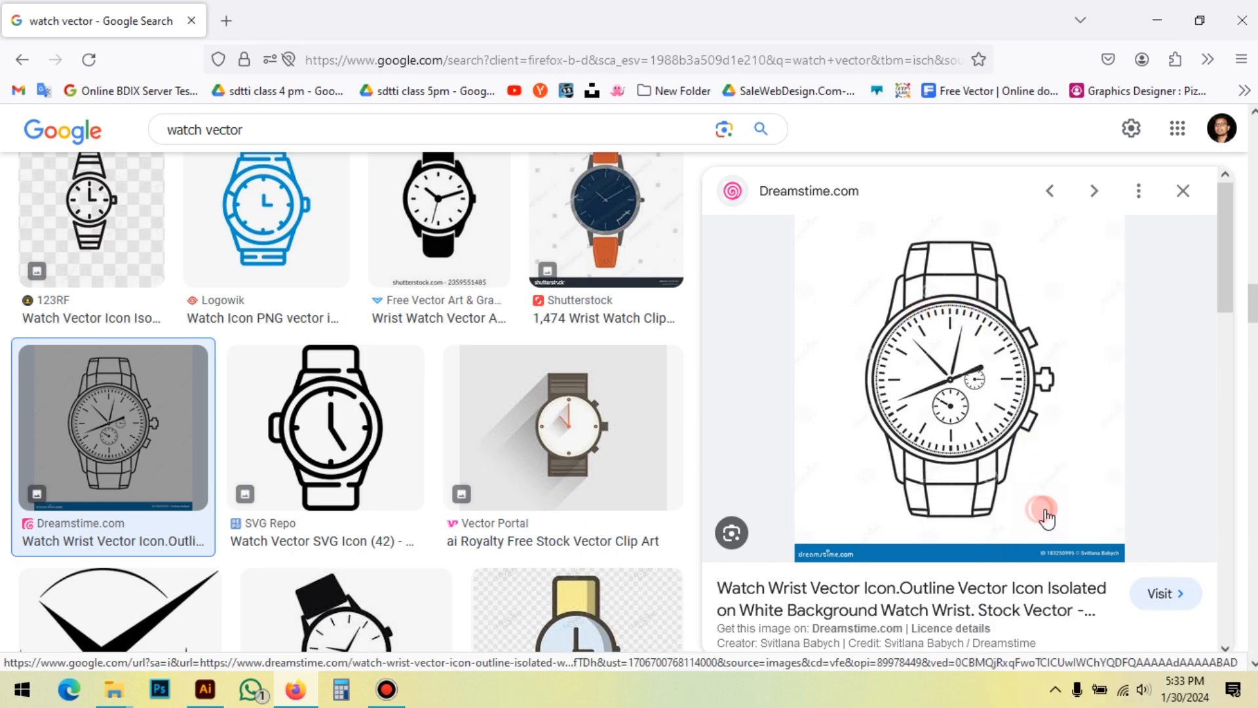
# Switch to Illustrator, paste the watch image, shrink it slightly beside the artboard's left edge, and deselect it
pyautogui.hotkey('alt', 'Tab')
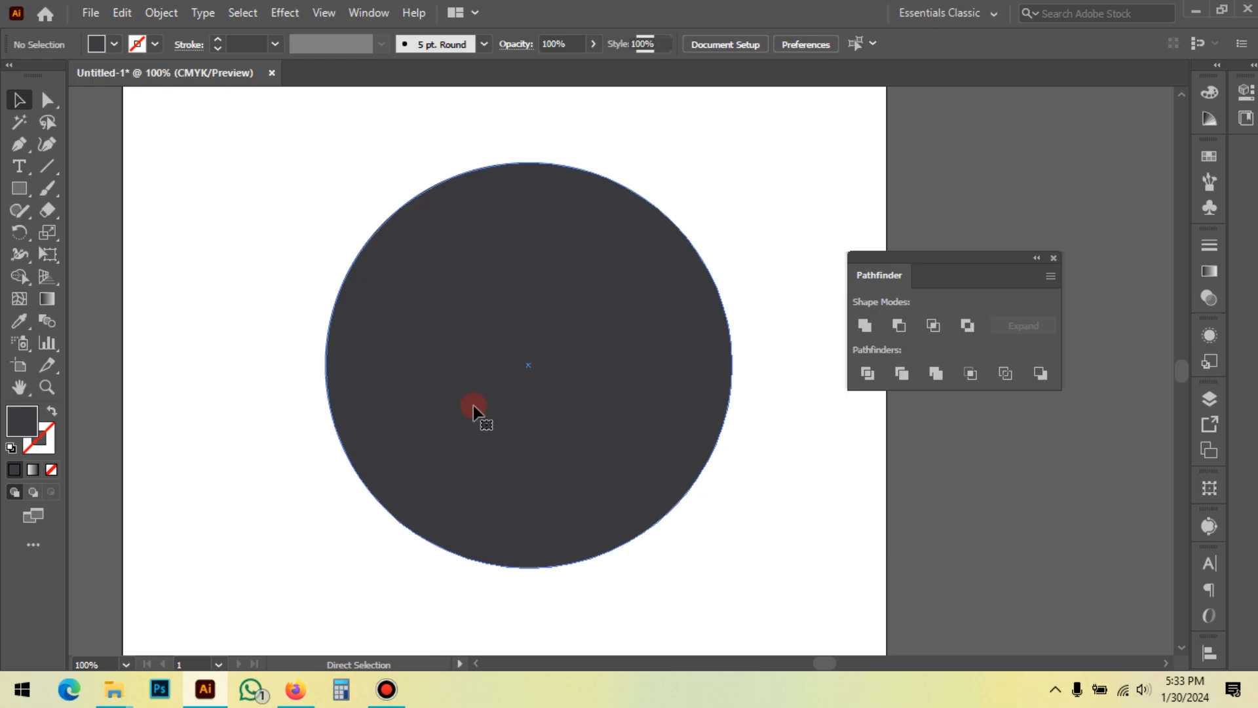
pyautogui.hotkey('ctrl', 'v')
pyautogui.hotkey('ctrl', '-')
pyautogui.hotkey('ctrl', '-')
pyautogui.hotkey('ctrl', '-')
pyautogui.hotkey('ctrl', '-')
pyautogui.moveTo(783, 348); pyautogui.dragTo(345, 347)
pyautogui.moveTo(186, 352); pyautogui.dragTo(220, 351)
pyautogui.moveTo(335, 355); pyautogui.dragTo(344, 365)
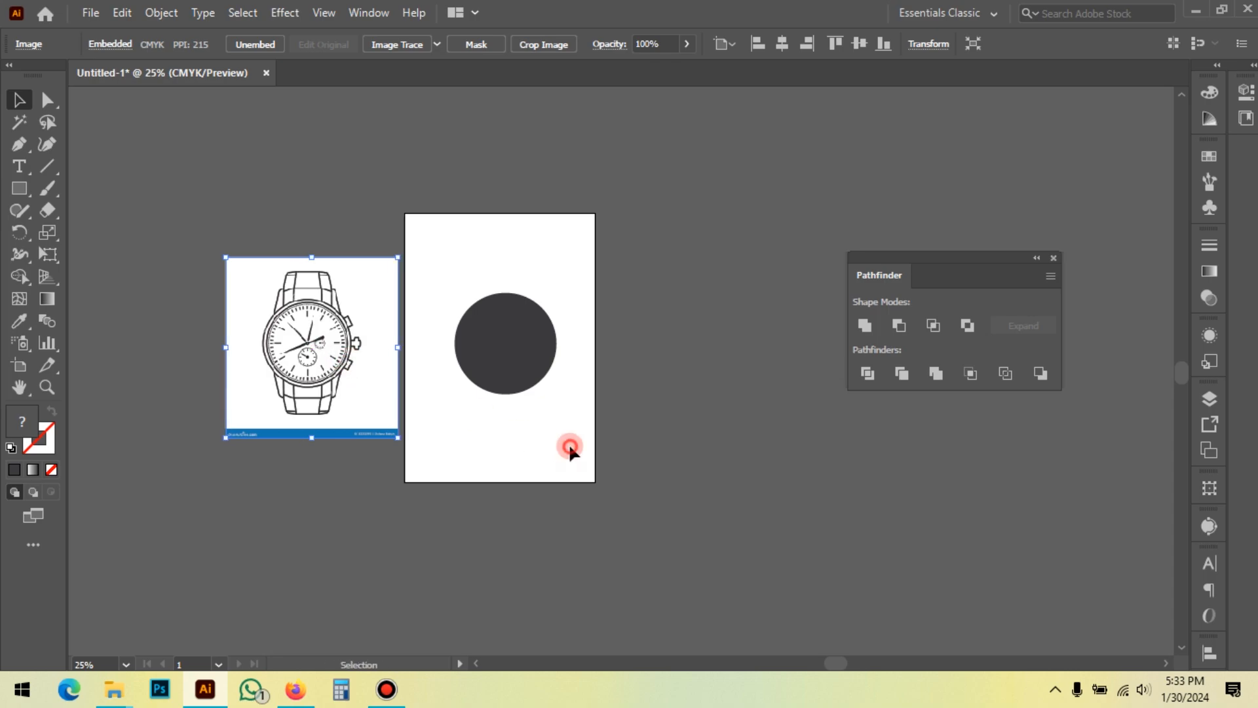
pyautogui.click(569, 445)
pyautogui.scroll(2, 318, 354)
pyautogui.hscroll(2, 544, 331)
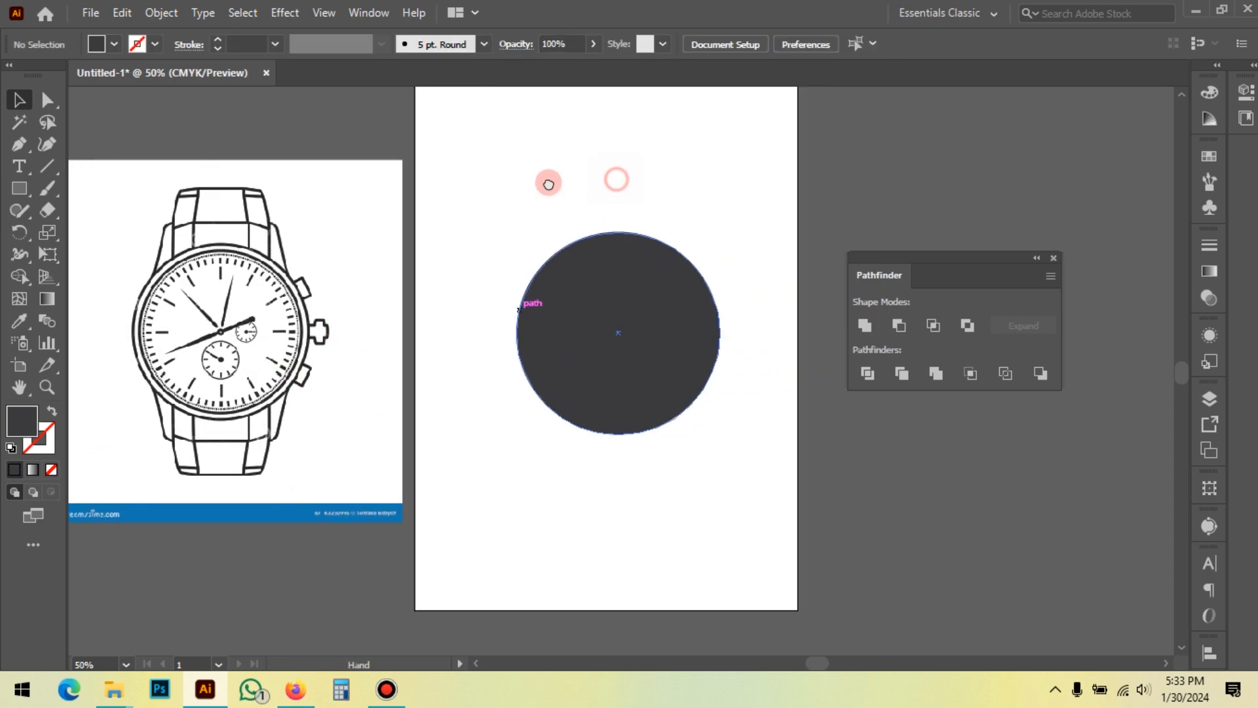
pyautogui.click(656, 352)
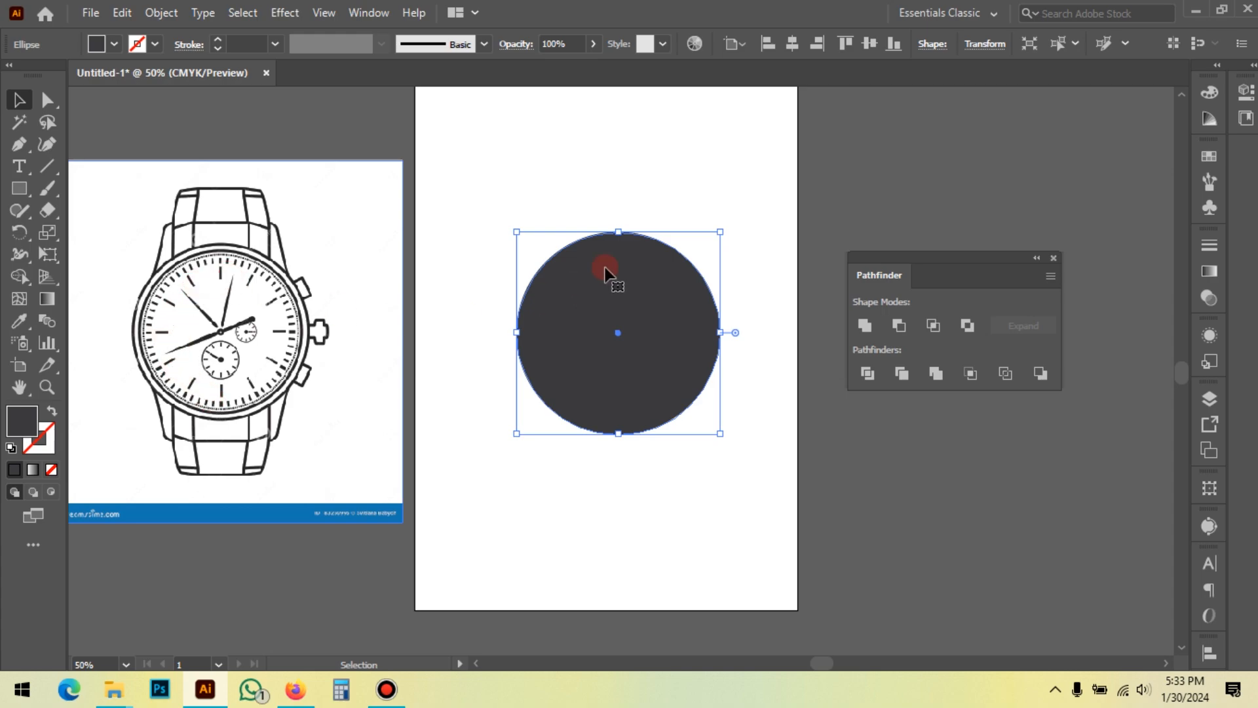
pyautogui.click(675, 136)
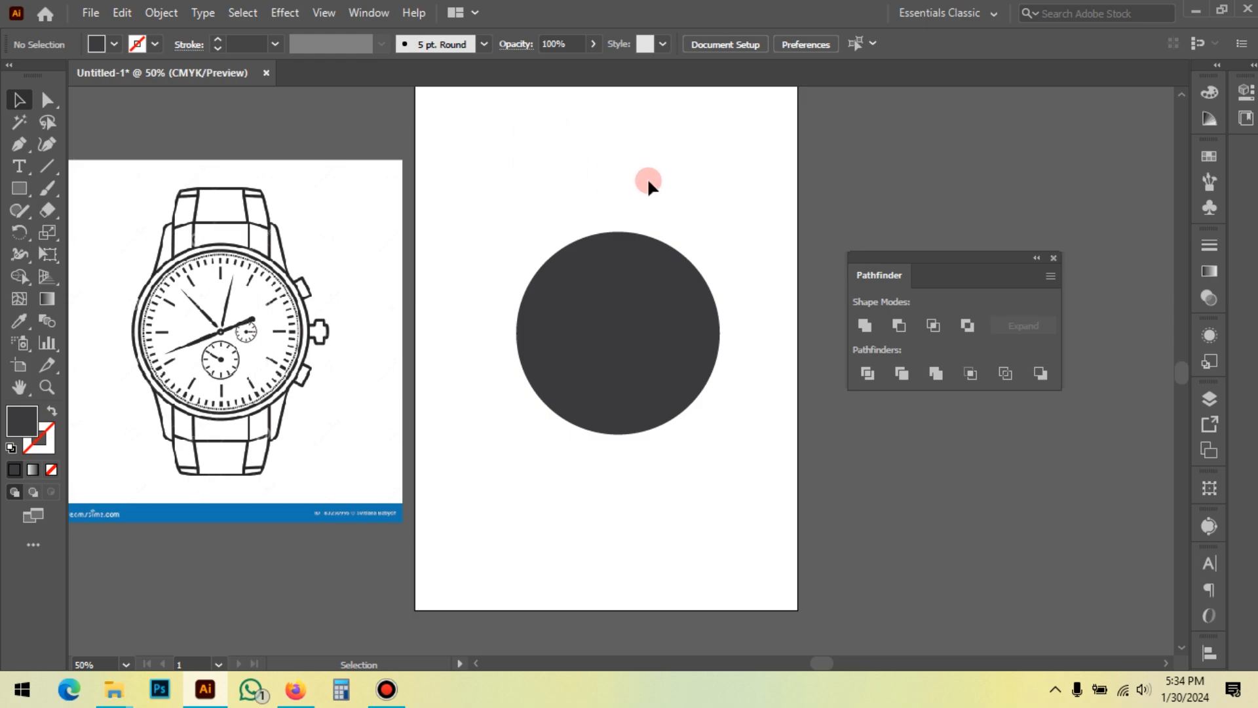
# Draw a small upright rectangle inside the dark circle, just below its top edge
pyautogui.press('m')
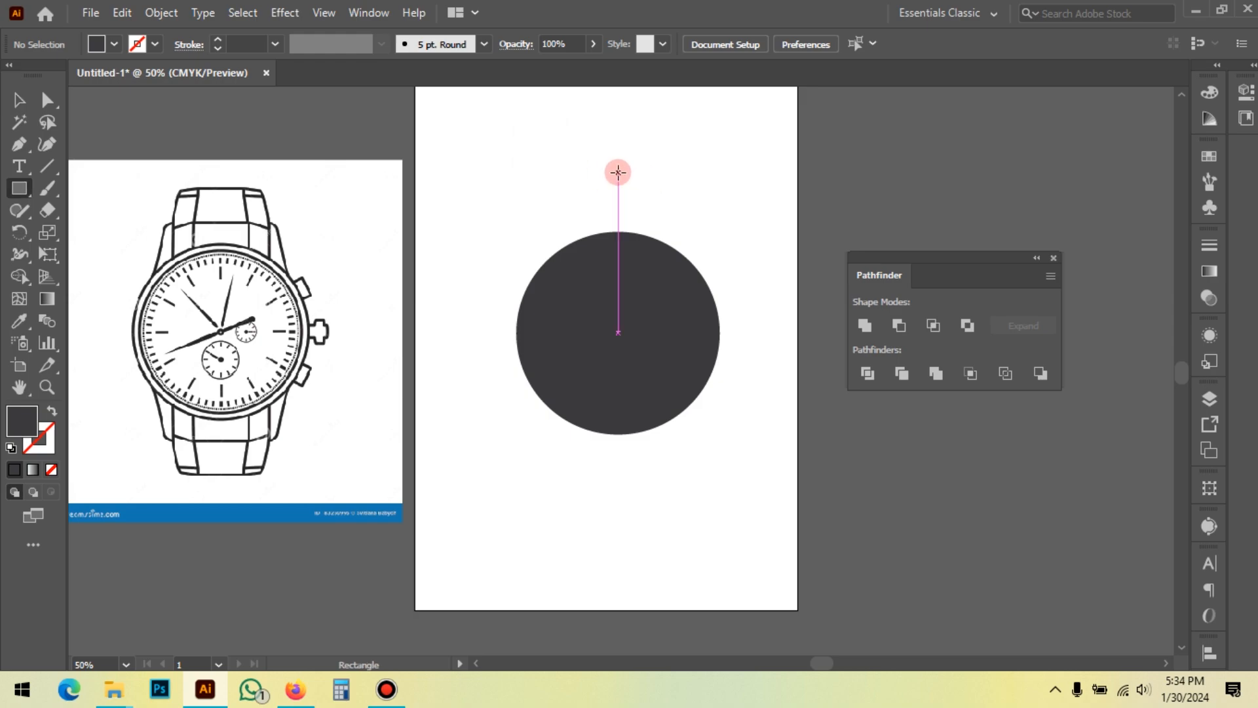
pyautogui.scroll(2, 603, 243)
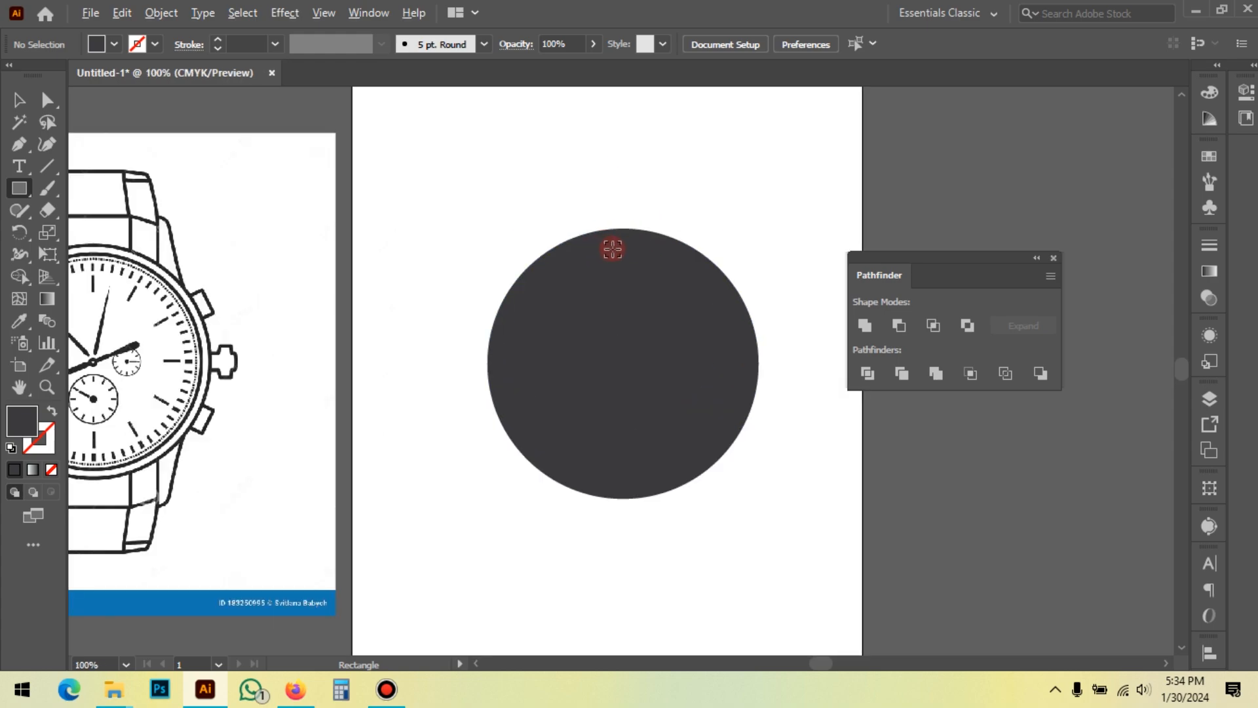
pyautogui.scroll(1, 628, 249)
pyautogui.scroll(-1, 477, 142)
pyautogui.press('space')
pyautogui.moveTo(571, 200); pyautogui.dragTo(577, 215)
pyautogui.scroll(3, 570, 217)
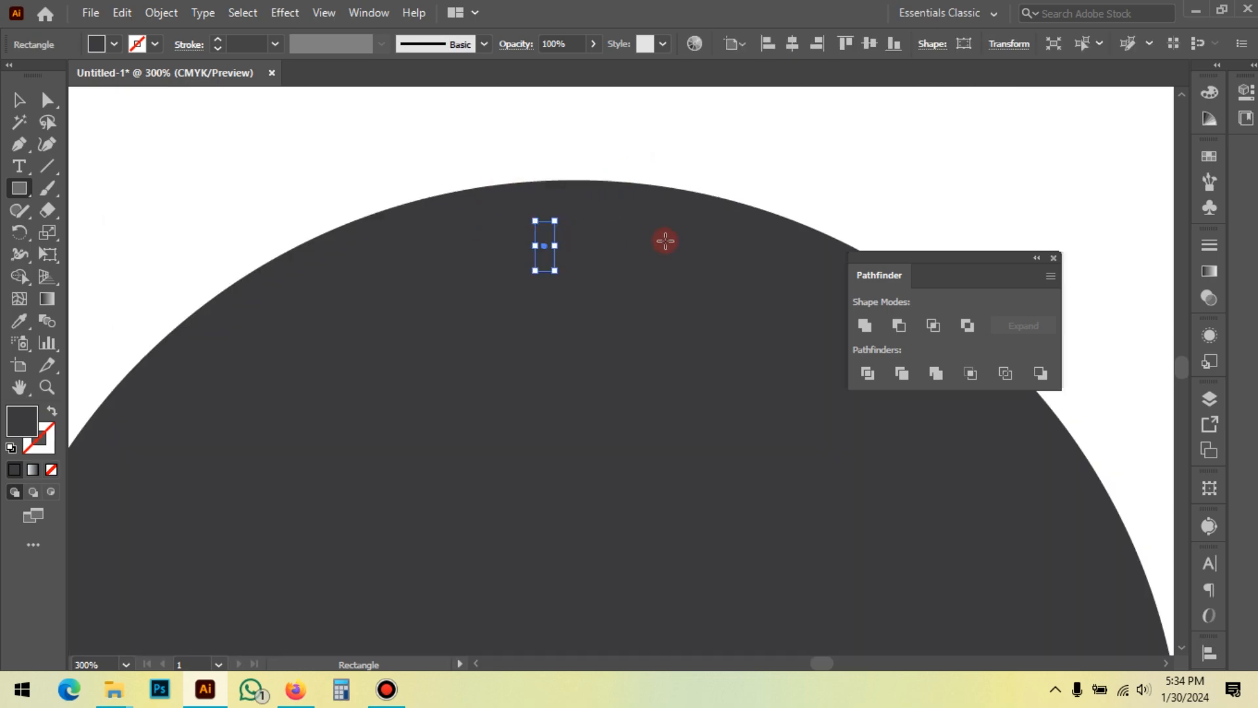
# Fill the small rectangle with white and deselect it
pyautogui.click(17, 100)
pyautogui.click(113, 44)
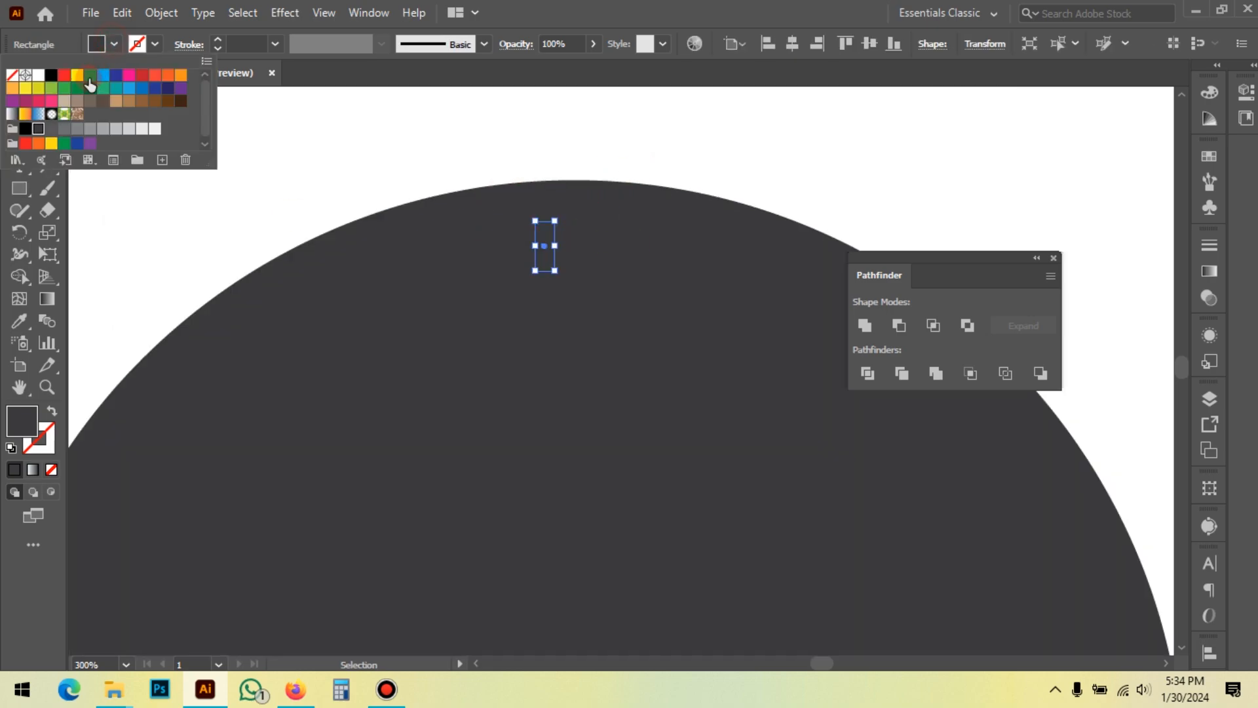
pyautogui.click(40, 76)
pyautogui.click(659, 128)
pyautogui.click(660, 128)
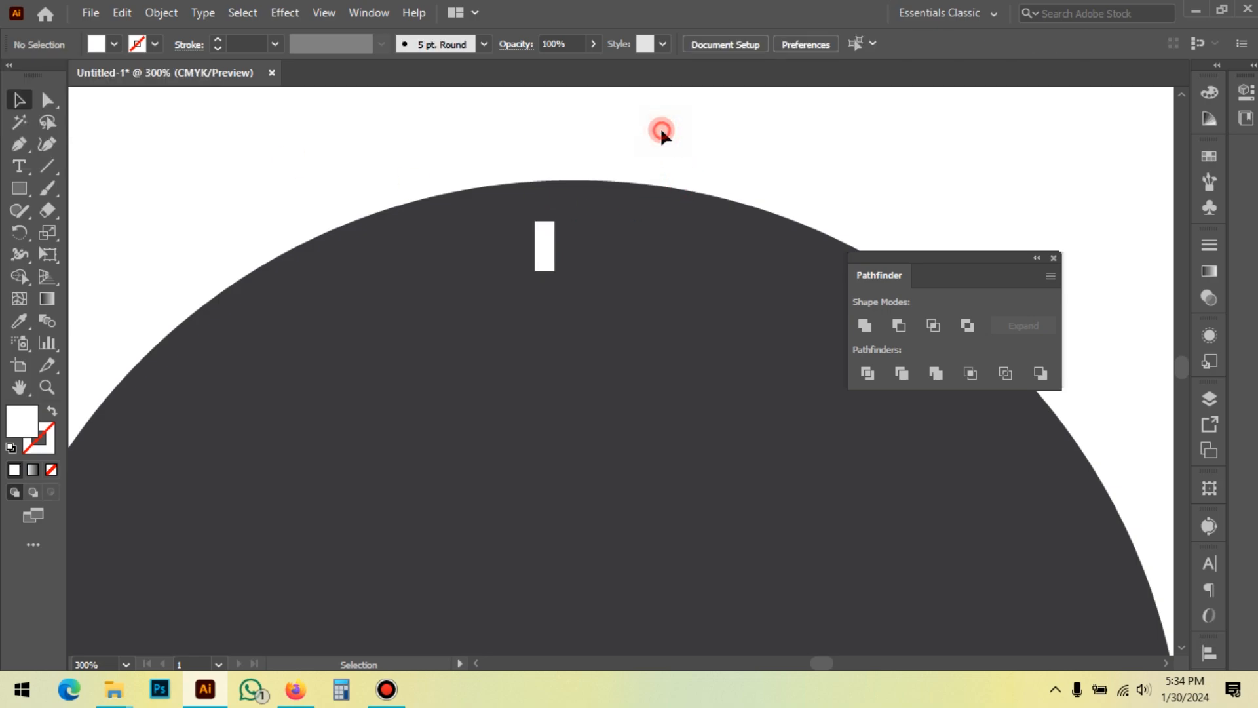
# Narrow the white rectangle from its left side and extend it slightly upward
pyautogui.scroll(3, 554, 228)
pyautogui.click(513, 271)
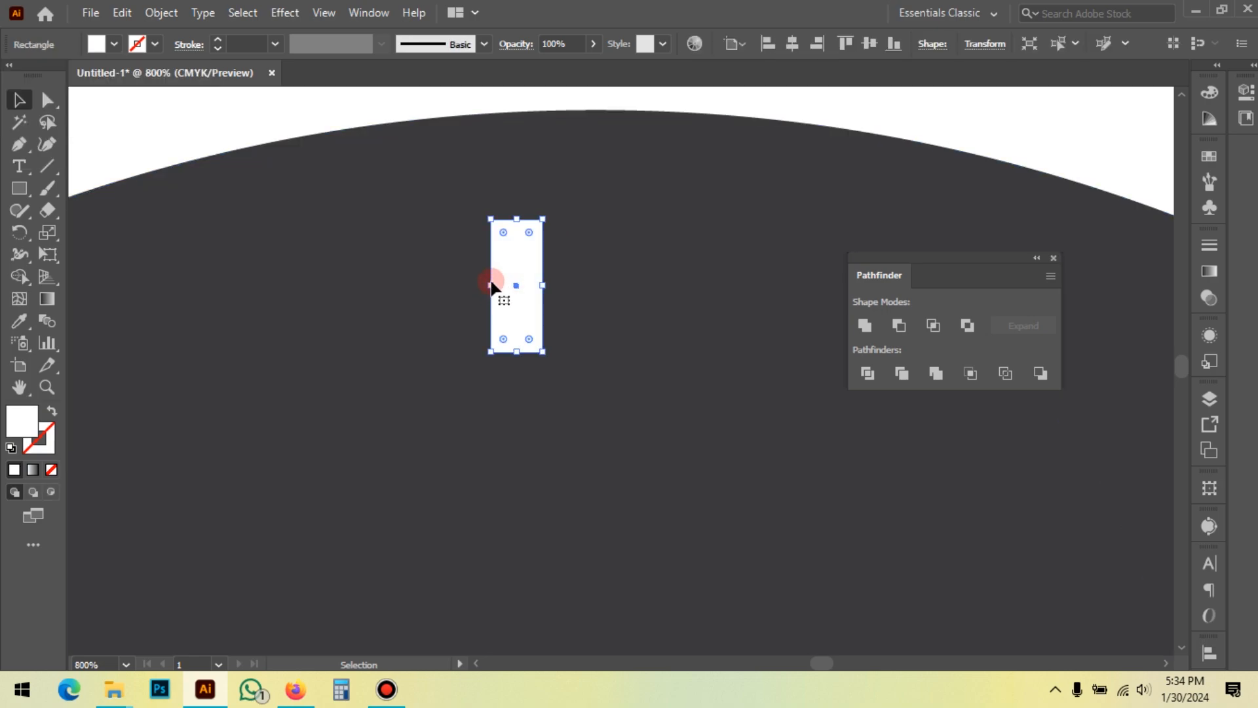
pyautogui.moveTo(491, 280); pyautogui.dragTo(502, 281)
pyautogui.moveTo(522, 218); pyautogui.dragTo(523, 204)
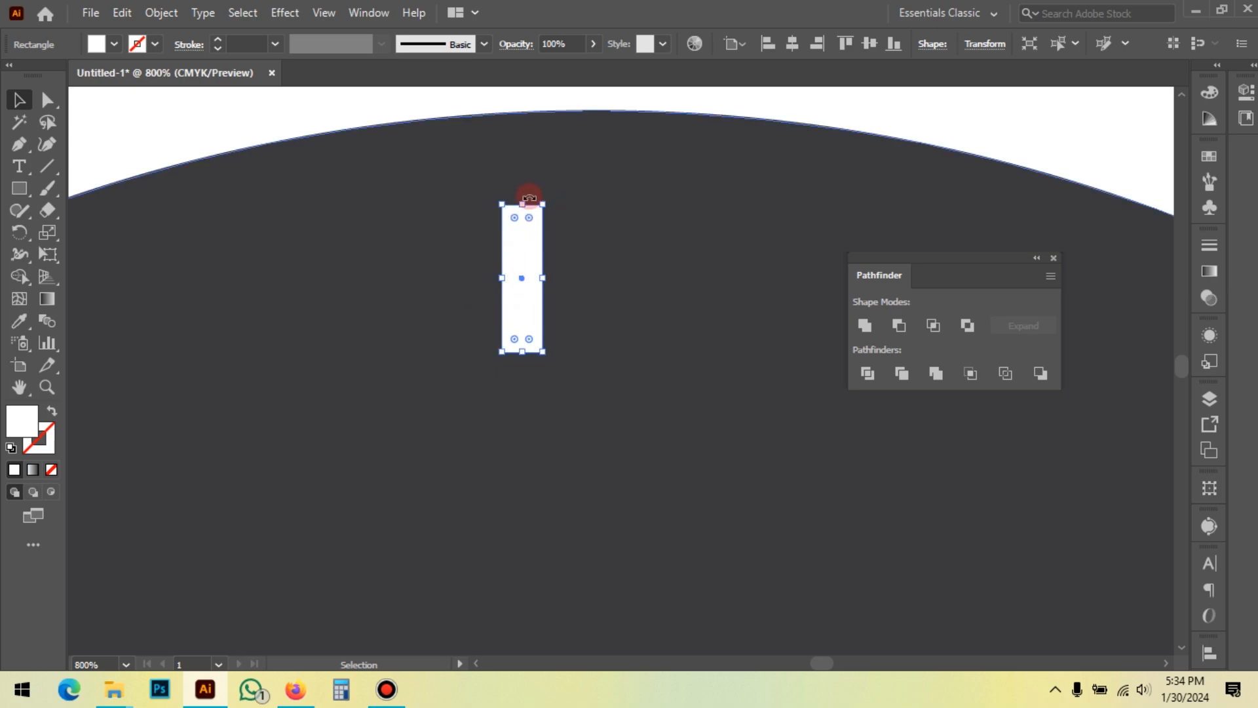
# Enlarge the white rectangle slightly by extending it downward, then deselect it
pyautogui.click(574, 218)
pyautogui.scroll(-3, 580, 218)
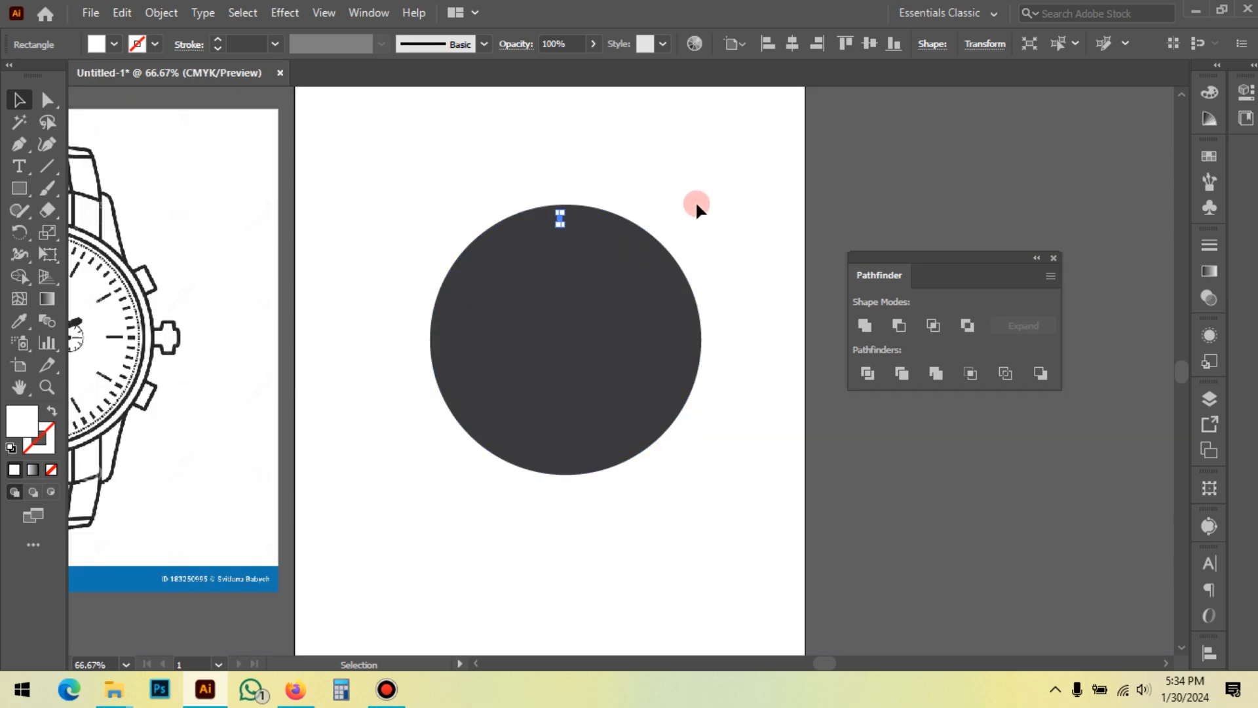
pyautogui.click(681, 197)
pyautogui.scroll(-1, 650, 171)
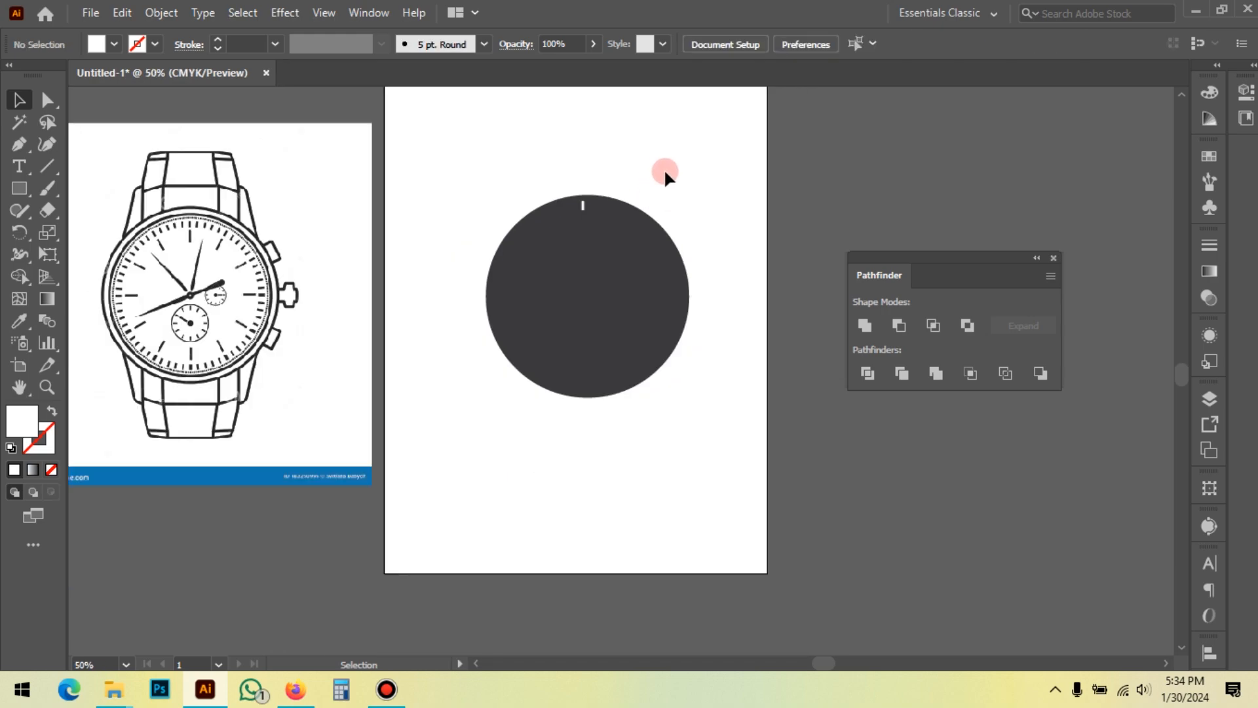
pyautogui.scroll(3, 610, 220)
pyautogui.scroll(2, 575, 194)
pyautogui.moveTo(571, 207); pyautogui.dragTo(572, 214)
pyautogui.scroll(1, 582, 215)
pyautogui.scroll(3, 582, 216)
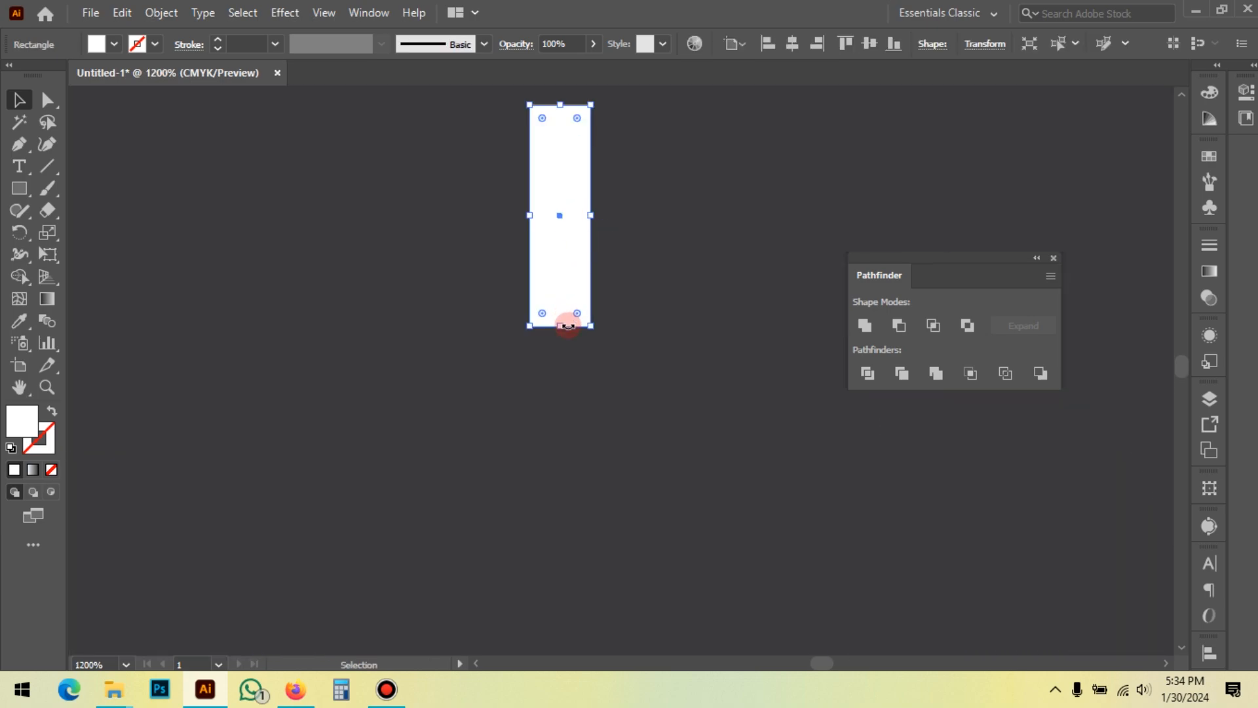
pyautogui.moveTo(560, 326); pyautogui.dragTo(559, 341)
pyautogui.scroll(-4, 573, 247)
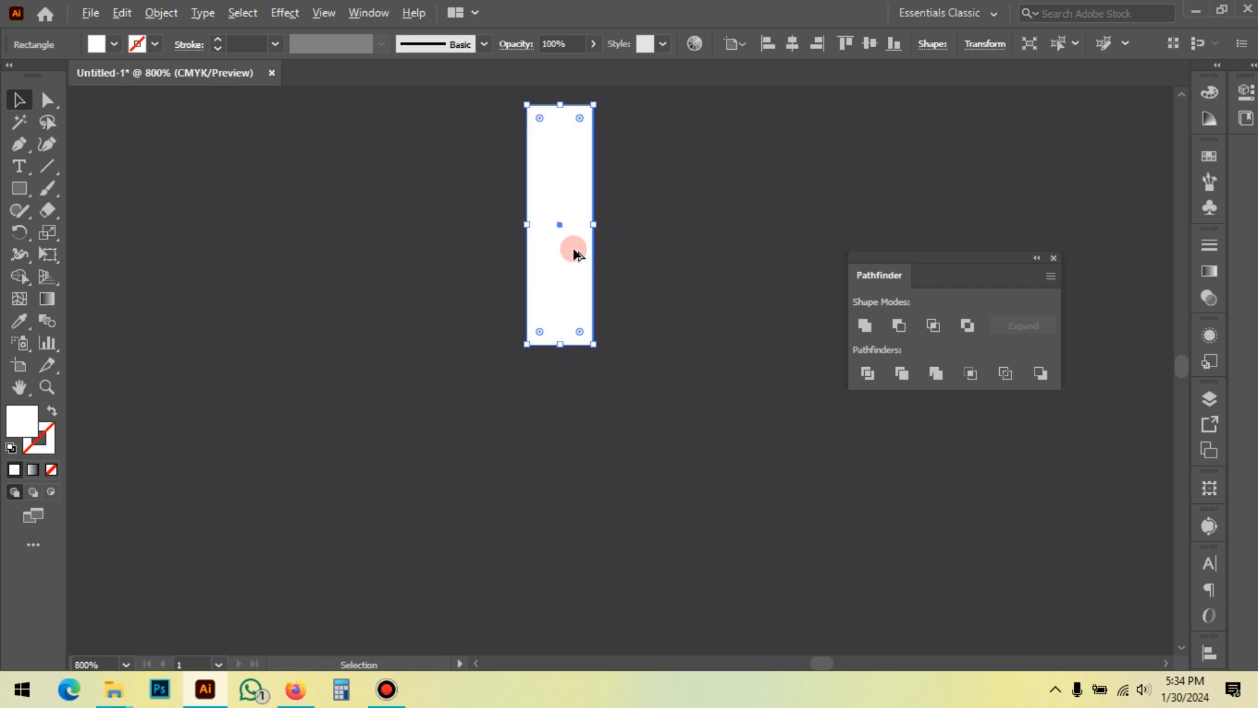
pyautogui.scroll(-3, 574, 255)
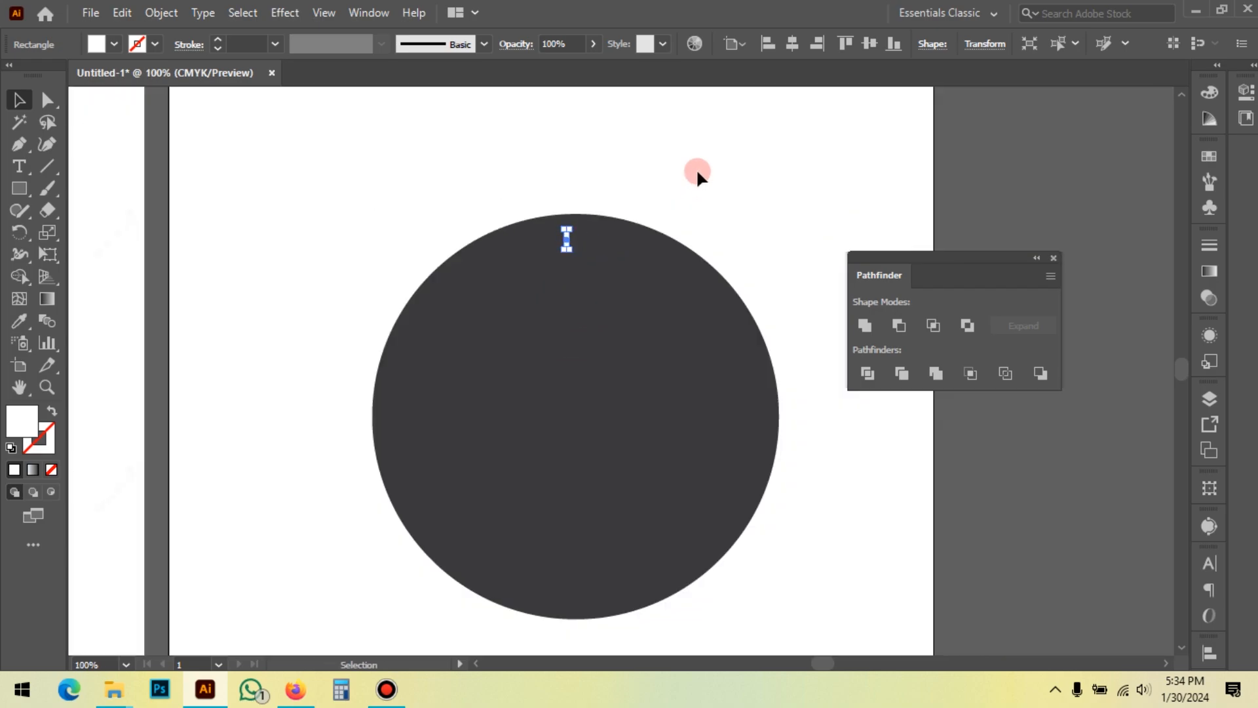
pyautogui.click(697, 171)
# Align the dark circle and the white rectangle on their horizontal centers and deselect them
pyautogui.moveTo(747, 184); pyautogui.dragTo(666, 152)
pyautogui.moveTo(480, 131); pyautogui.dragTo(624, 273)
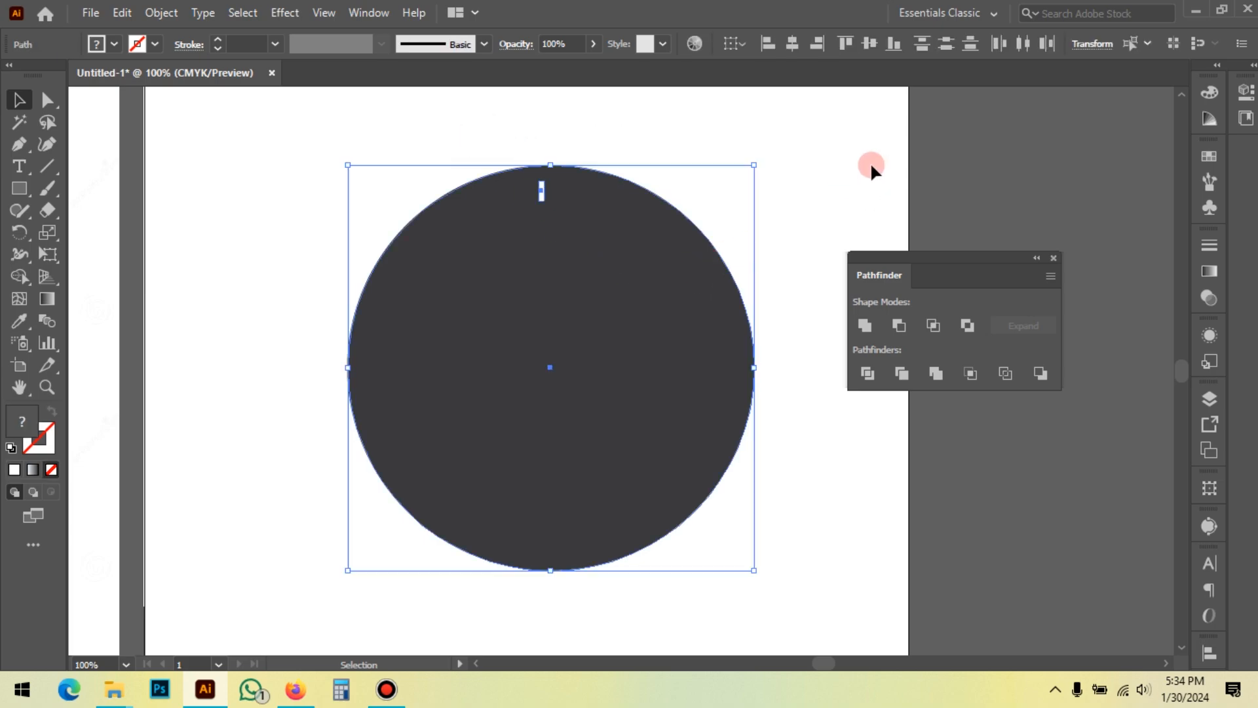
pyautogui.moveTo(491, 130); pyautogui.dragTo(595, 254)
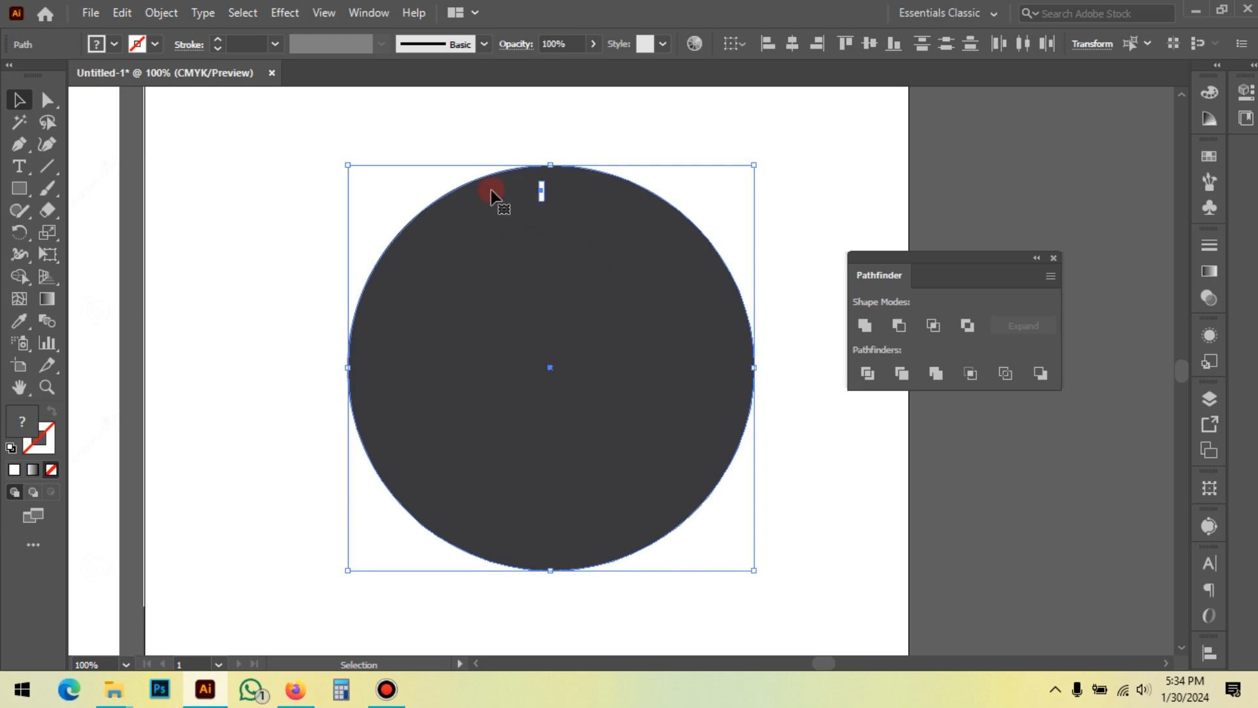
pyautogui.click(792, 42)
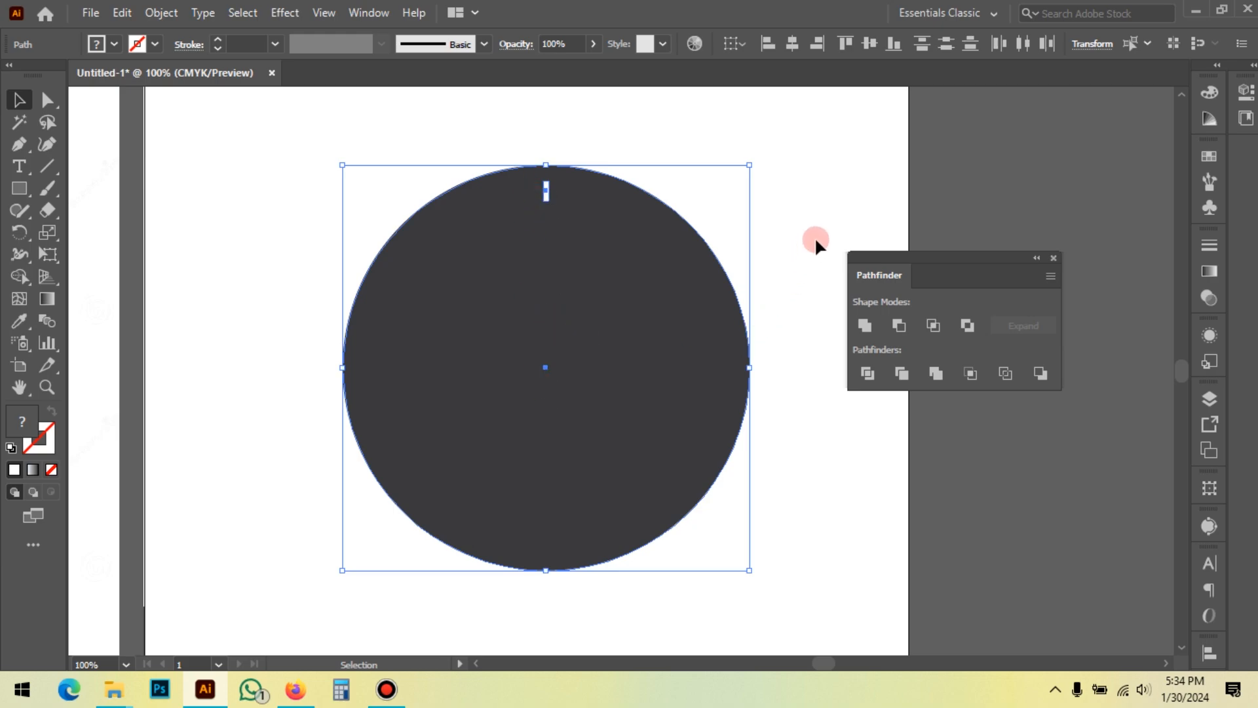
pyautogui.click(821, 197)
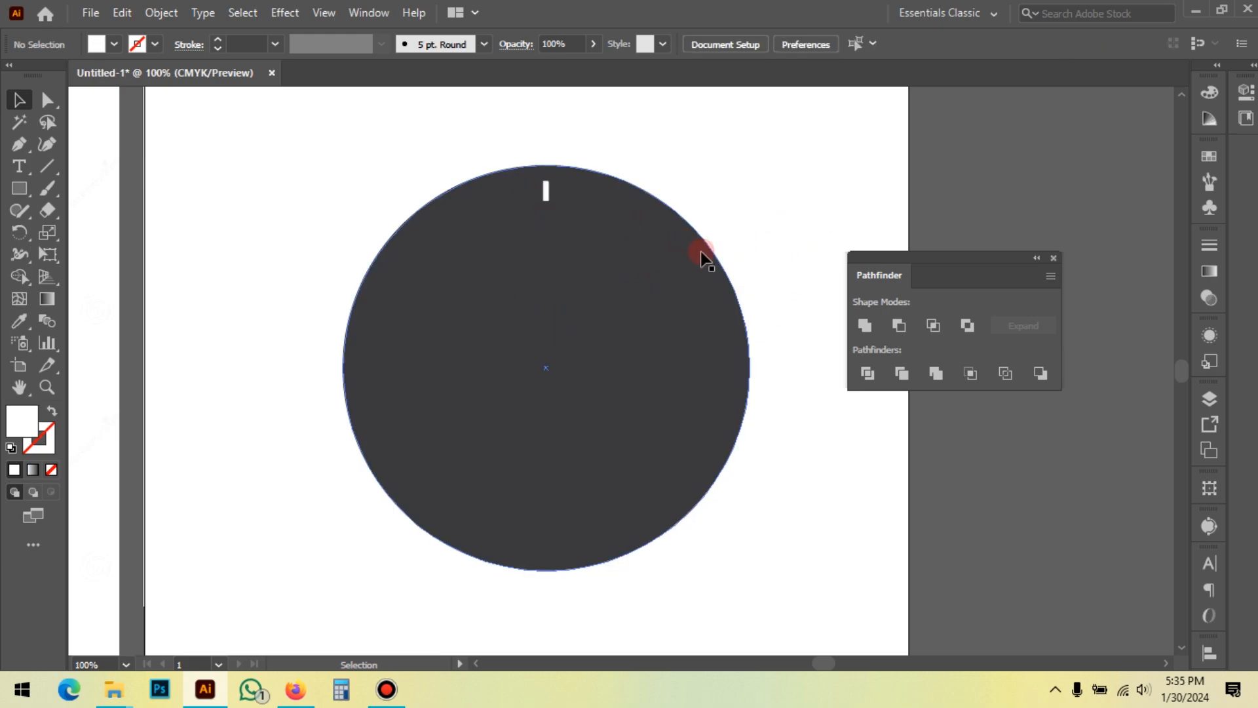
pyautogui.click(547, 194)
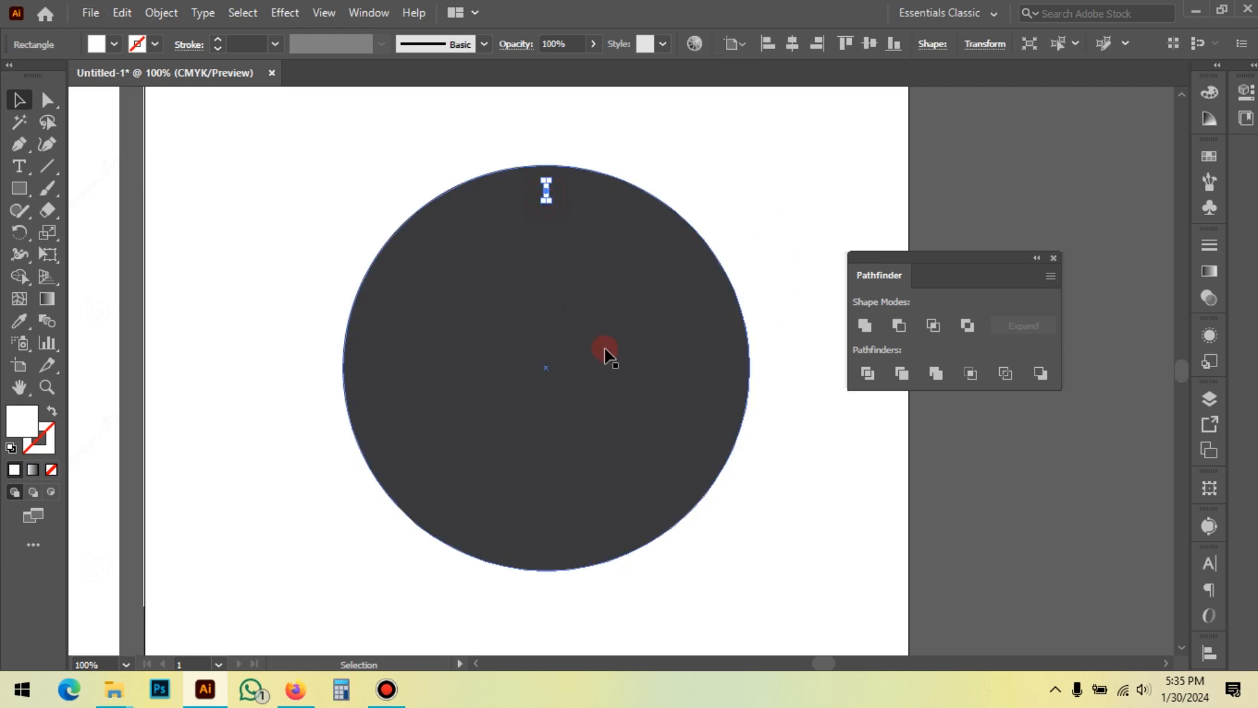
pyautogui.click(604, 354)
pyautogui.click(760, 270)
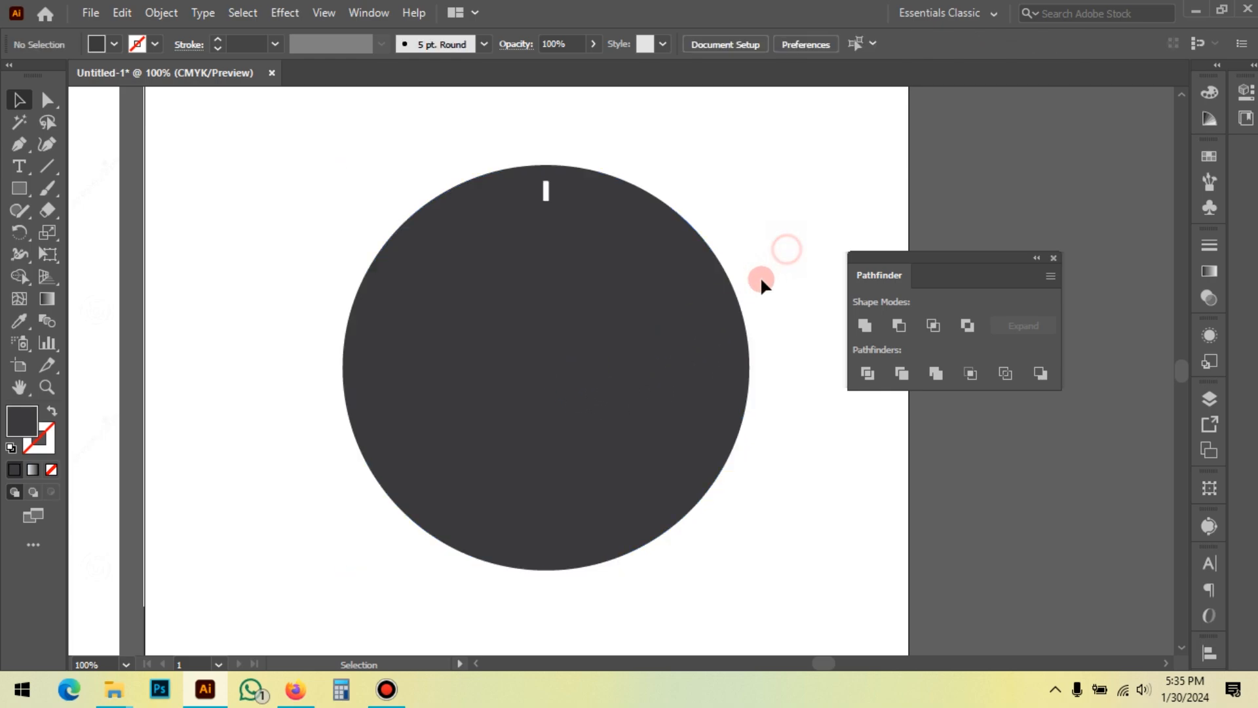
pyautogui.click(692, 299)
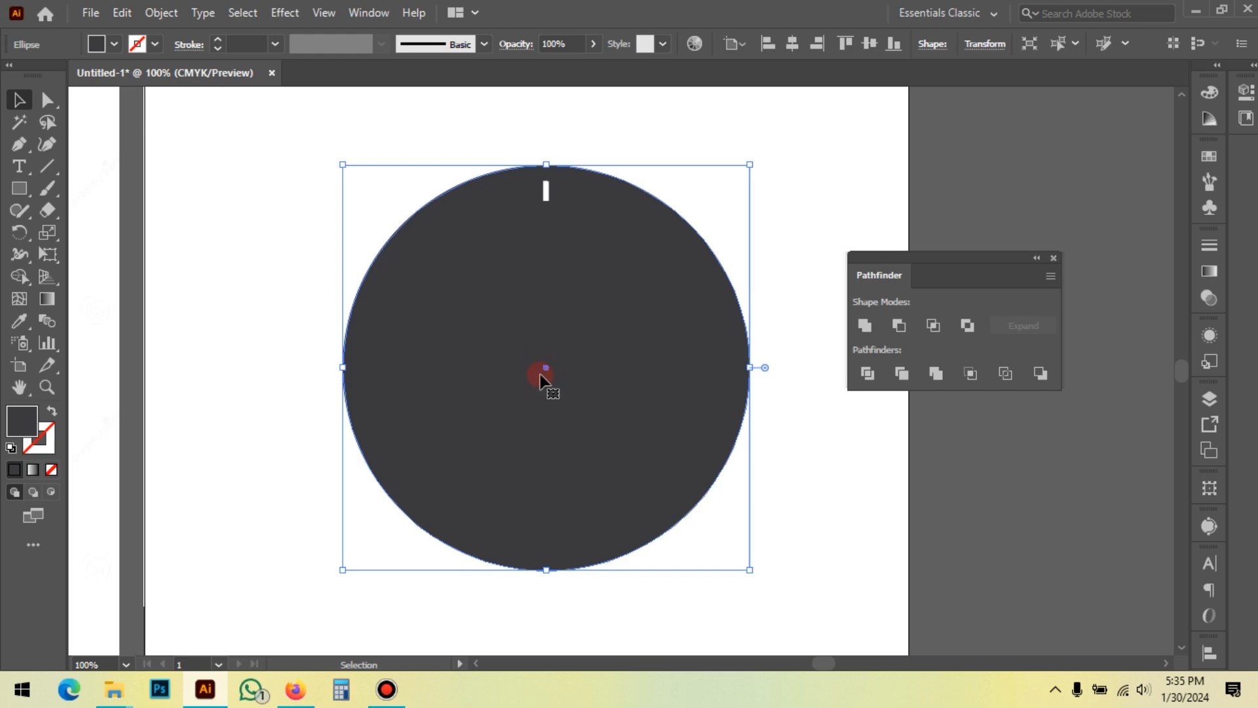
pyautogui.click(699, 181)
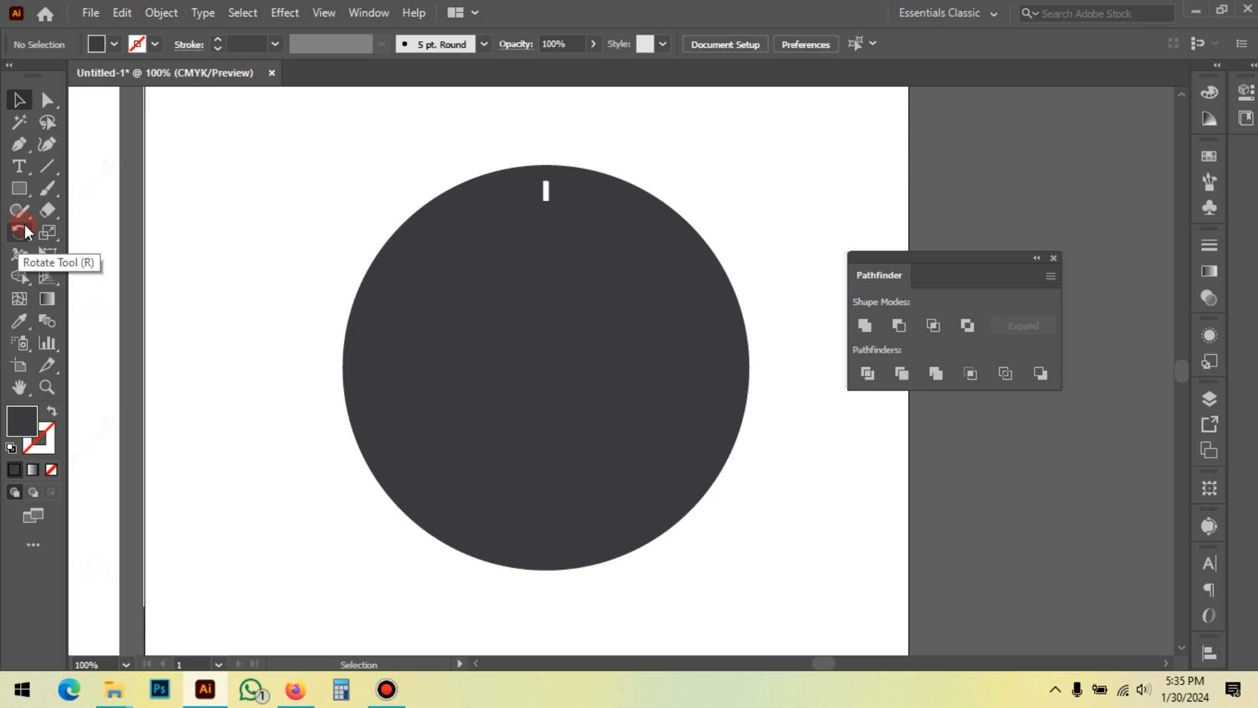
pyautogui.click(313, 276)
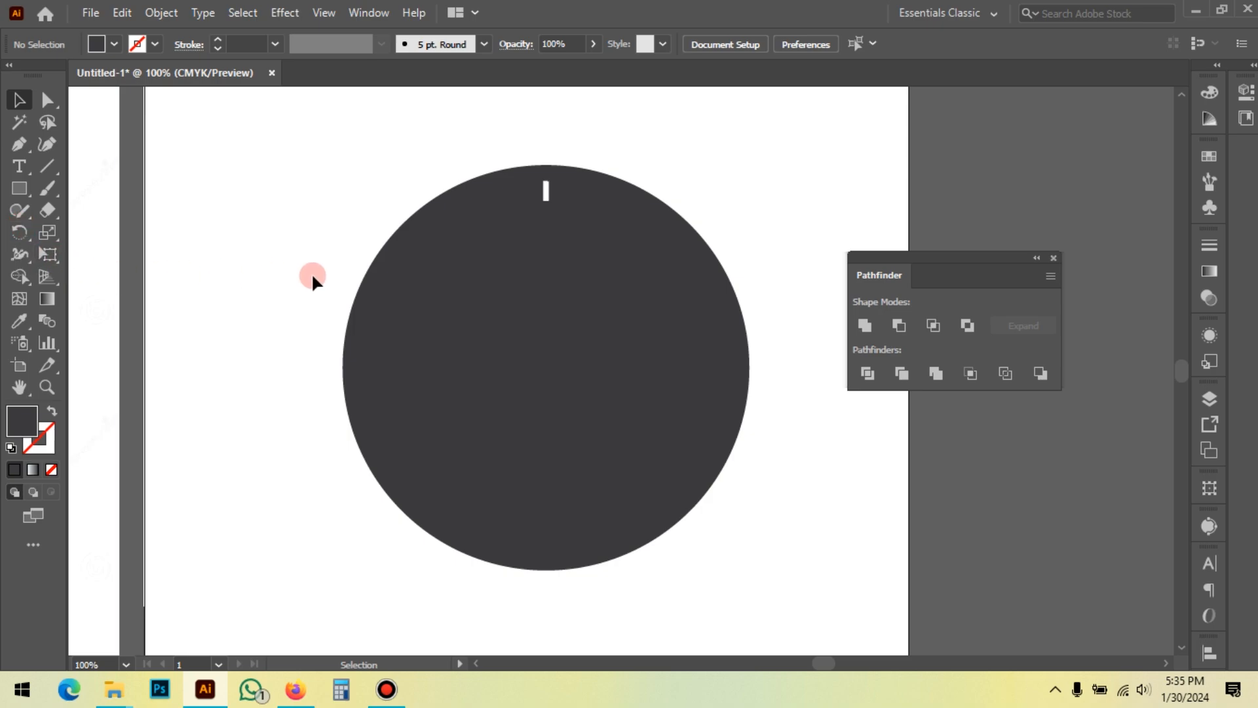
pyautogui.press('r')
pyautogui.click(20, 102)
pyautogui.click(561, 317)
pyautogui.click(546, 432)
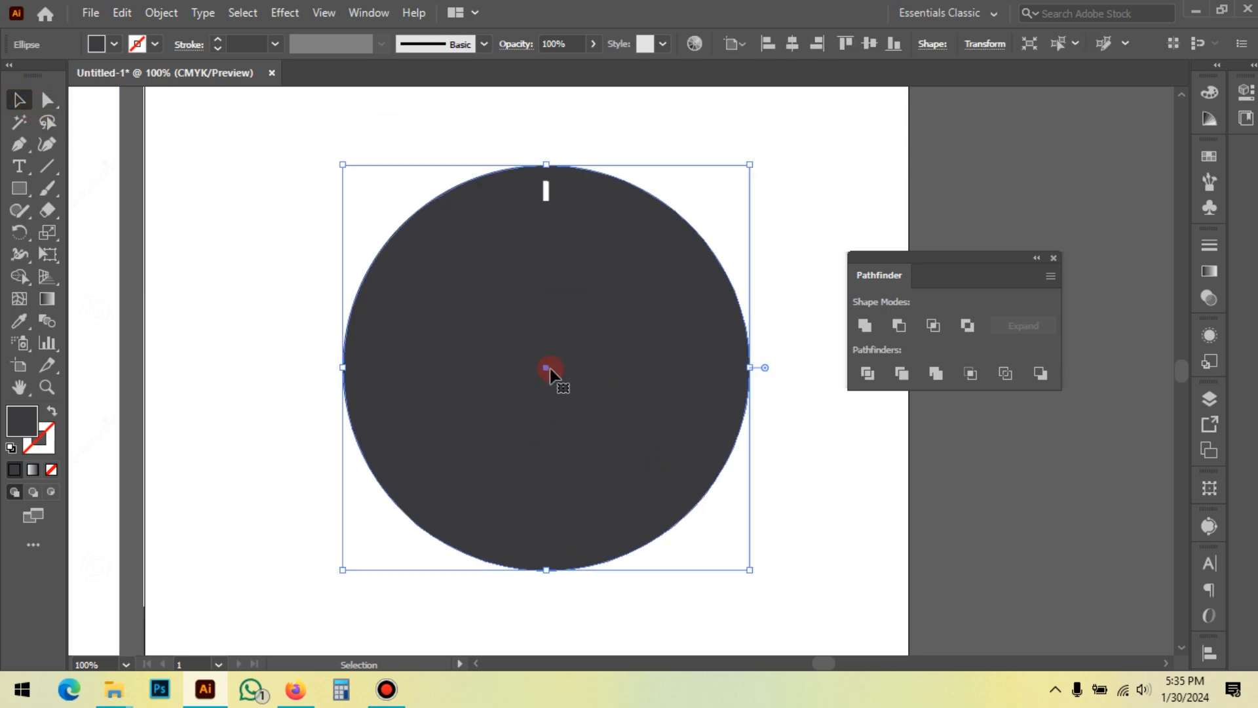
pyautogui.click(815, 435)
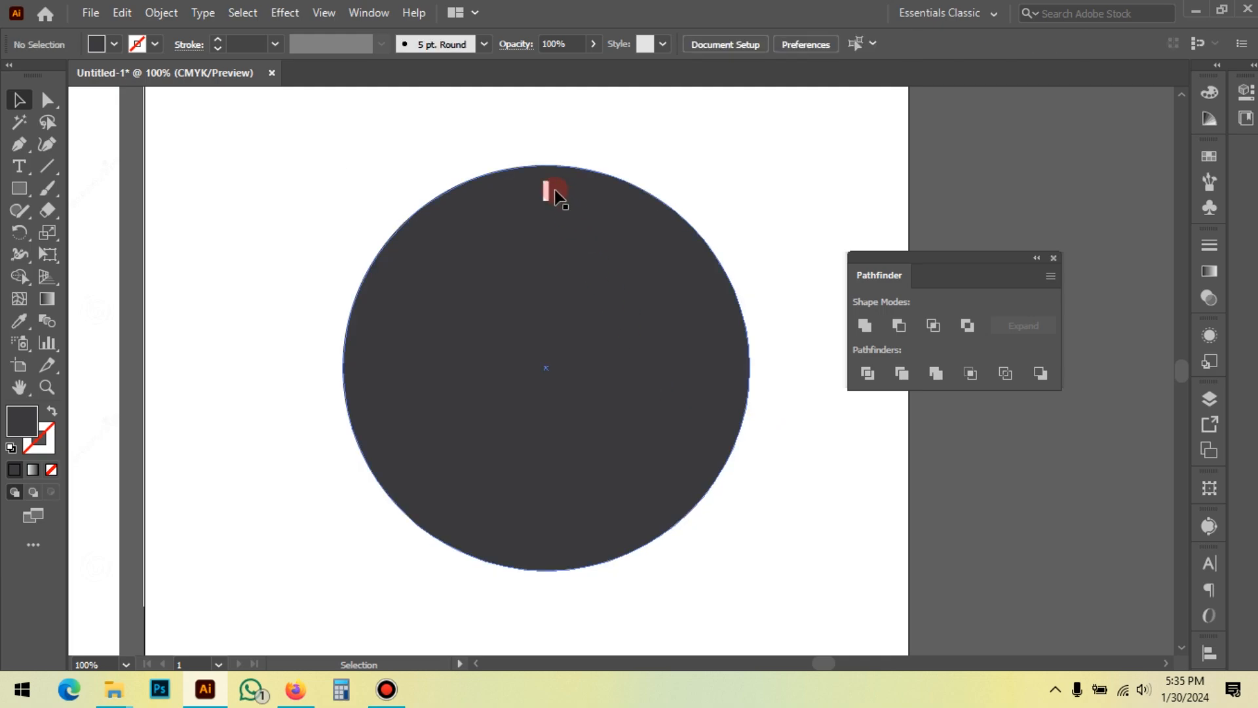
pyautogui.click(548, 190)
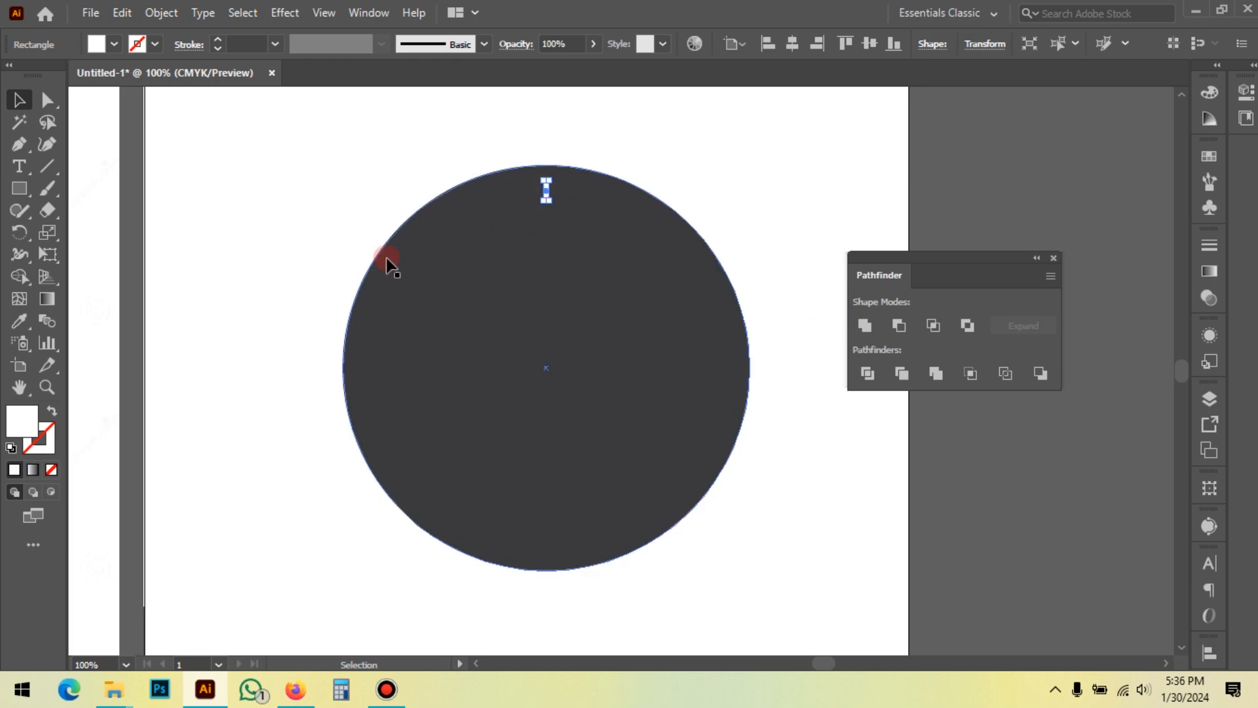
pyautogui.click(14, 235)
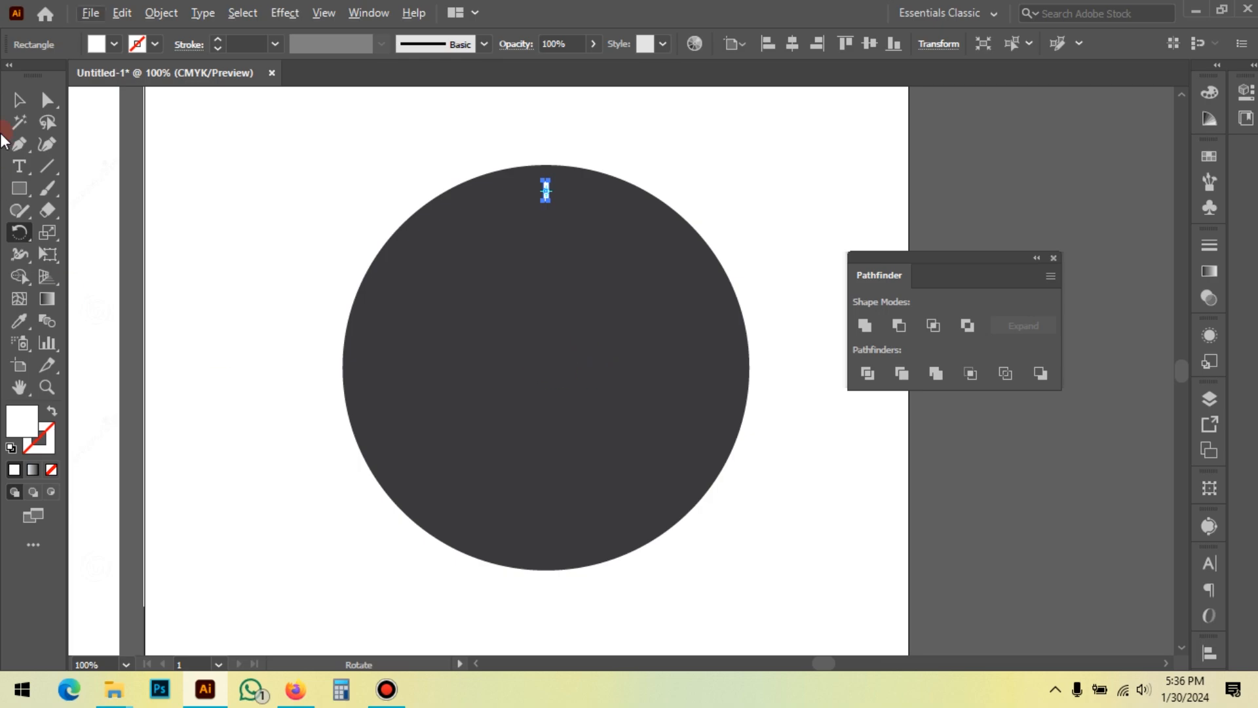
pyautogui.click(19, 100)
pyautogui.click(331, 176)
# Draw a slightly larger circle around the dark circle and swap its fill and stroke, leaving it unfilled with a white stroke
pyautogui.moveTo(295, 191); pyautogui.dragTo(315, 197)
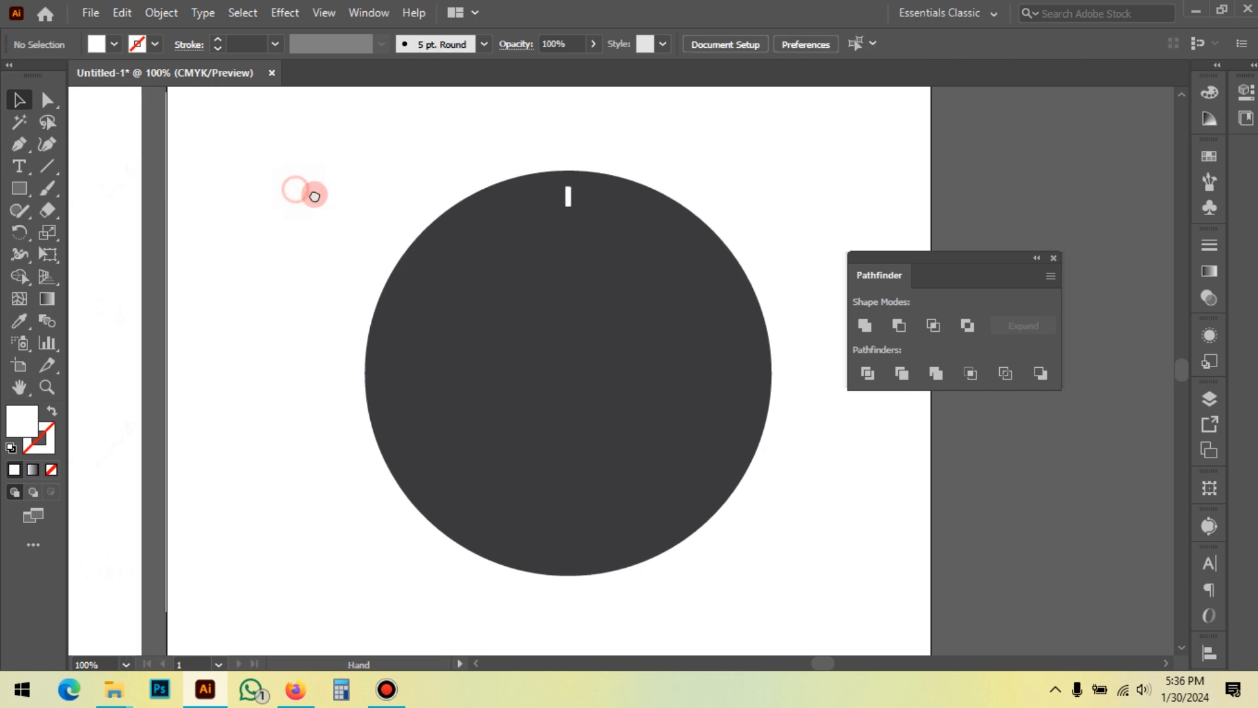
pyautogui.press('l')
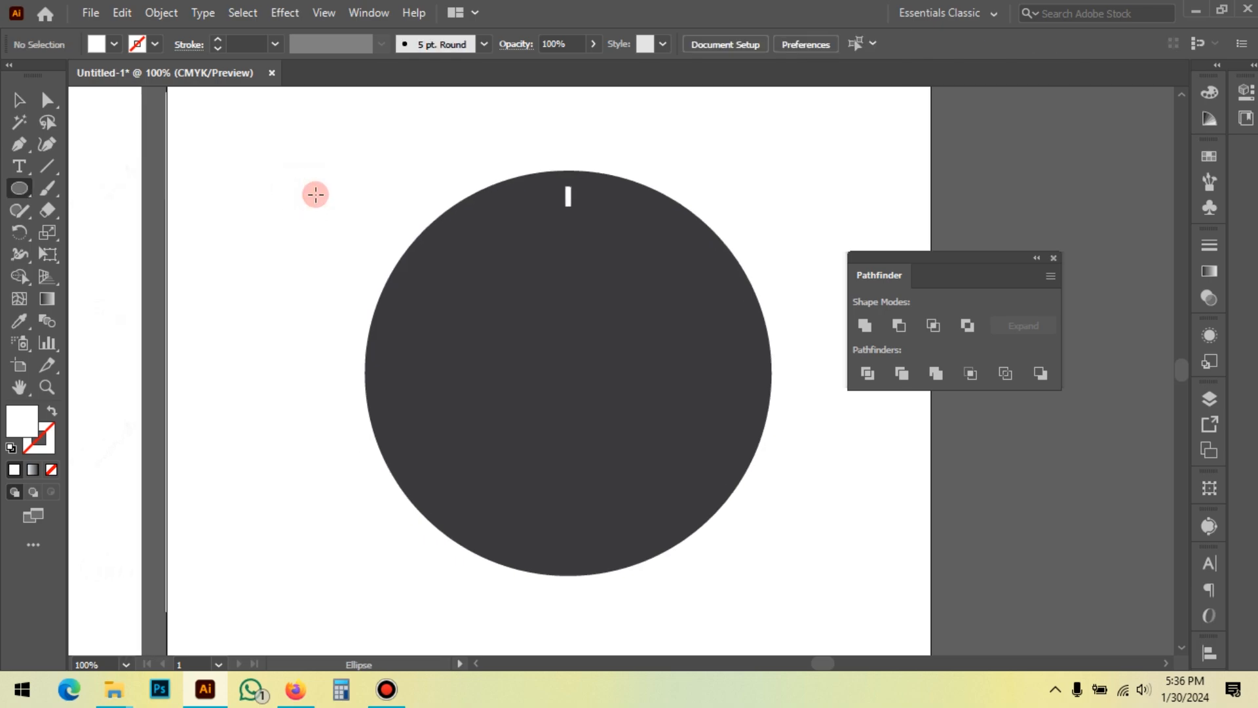
pyautogui.scroll(-1, 497, 239)
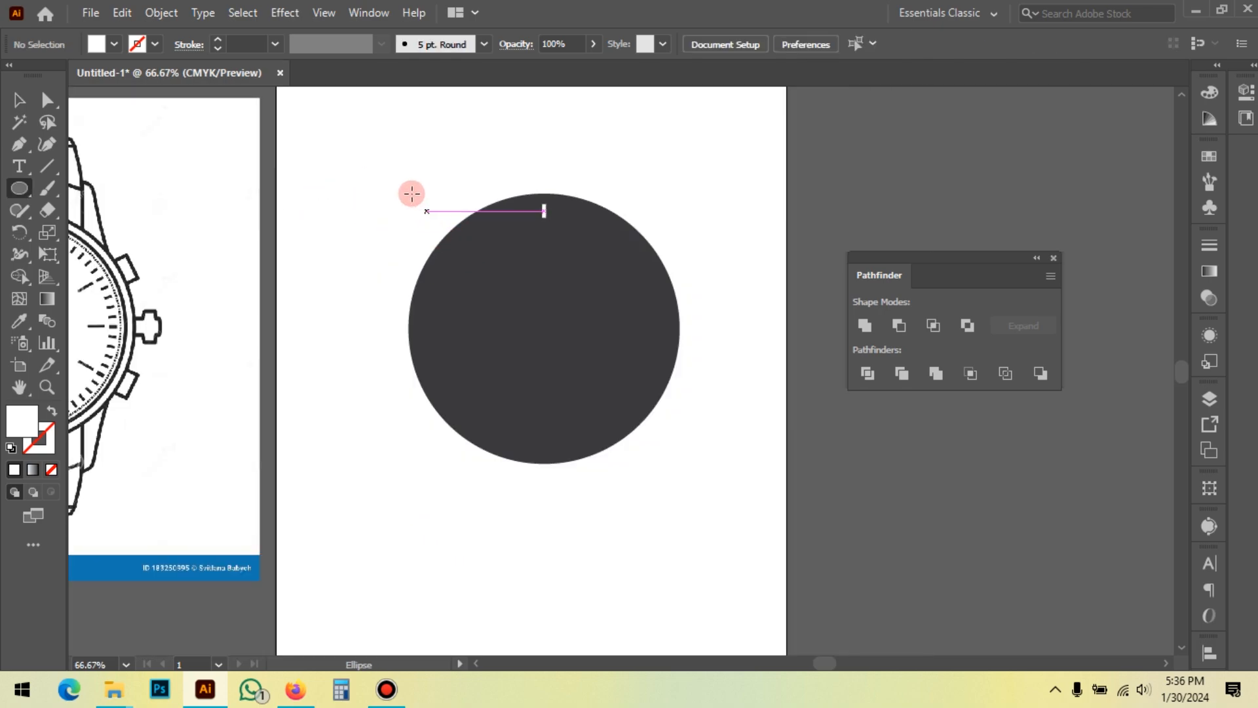
pyautogui.moveTo(384, 186); pyautogui.dragTo(687, 348)
pyautogui.click(51, 410)
pyautogui.click(20, 101)
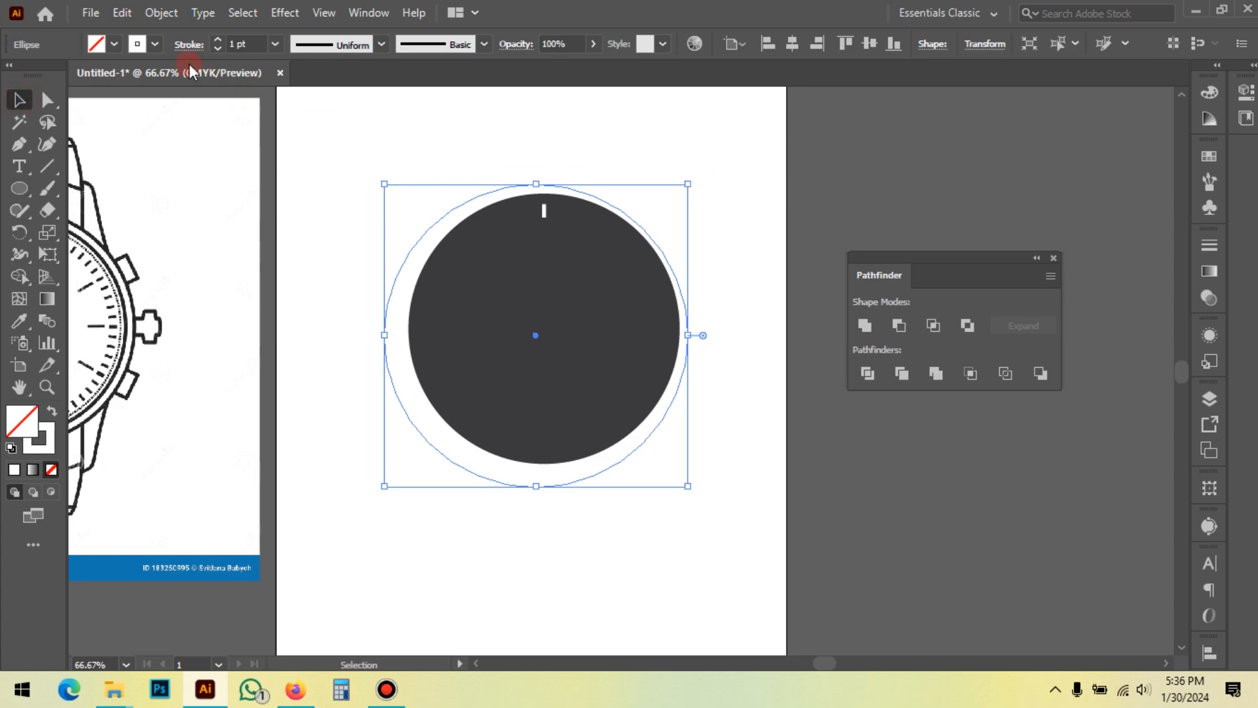
# Set the larger circle's stroke to red and deselect it
pyautogui.click(155, 44)
pyautogui.click(64, 75)
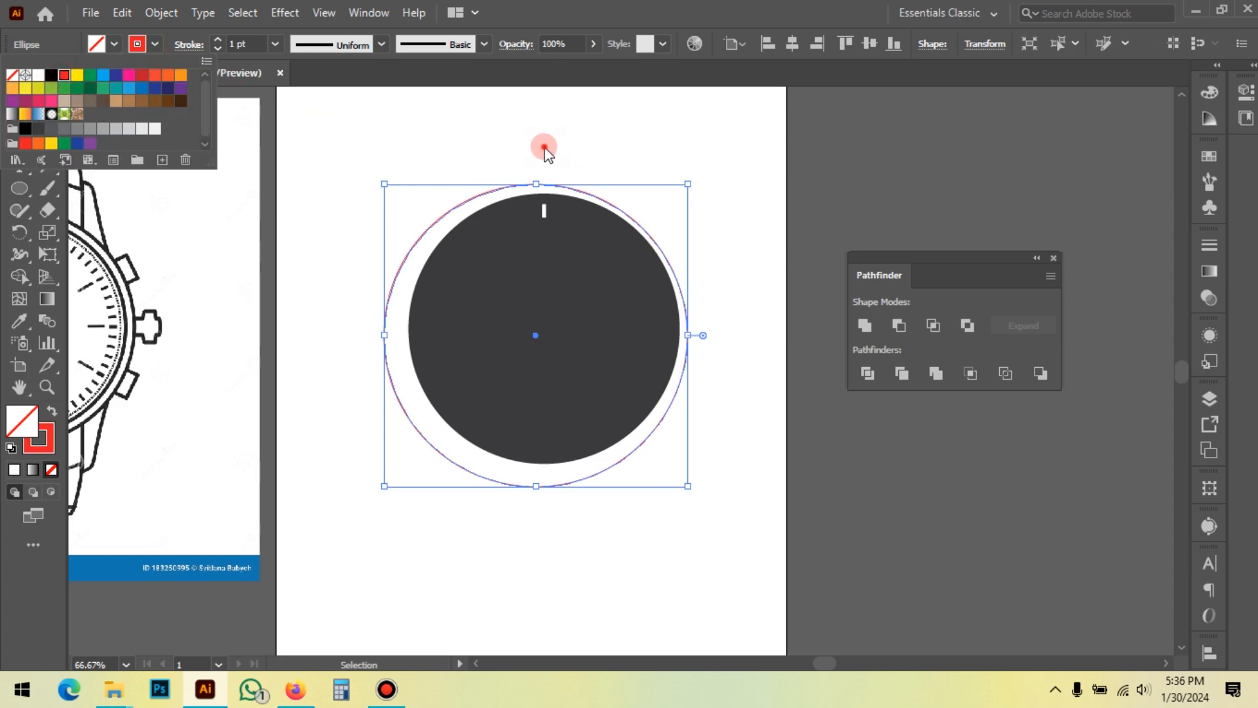
pyautogui.click(543, 146)
pyautogui.click(475, 134)
# Group the white rectangle with the dark circle, leaving the red circle out
pyautogui.moveTo(532, 200)
pyautogui.mouseDown()
pyautogui.moveTo(624, 281)
pyautogui.moveTo(632, 247)
pyautogui.mouseUp()
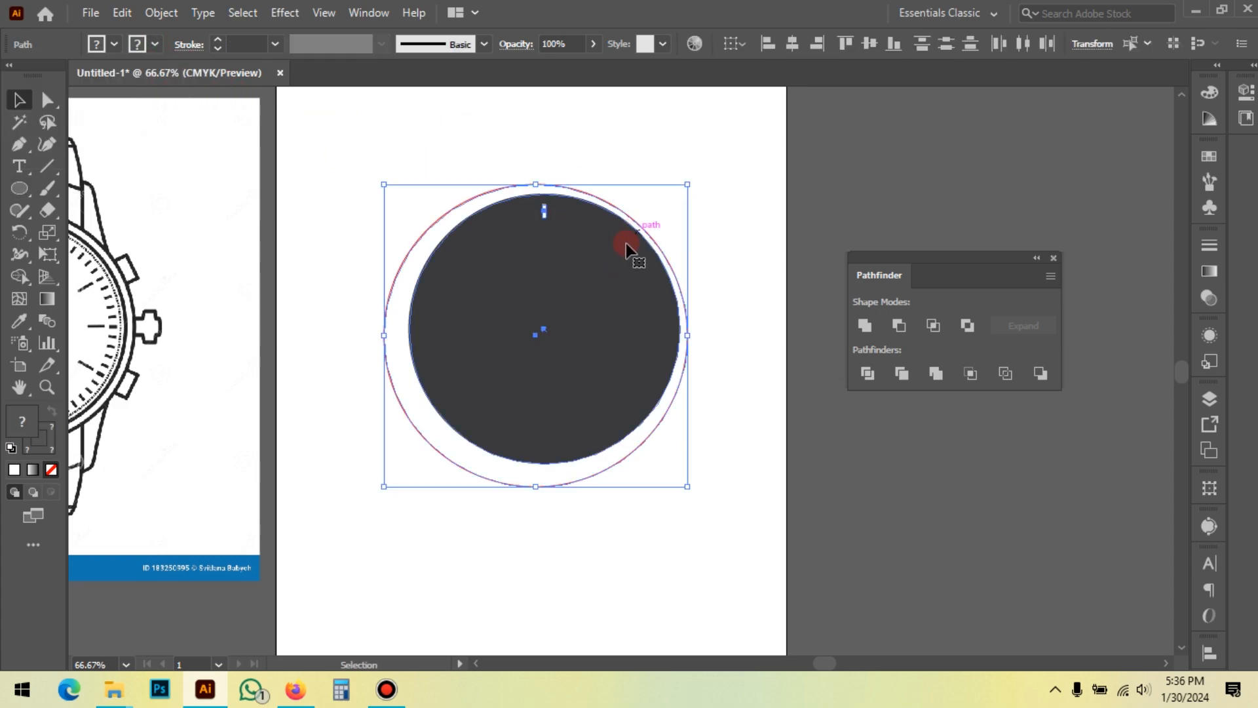
pyautogui.click(692, 129)
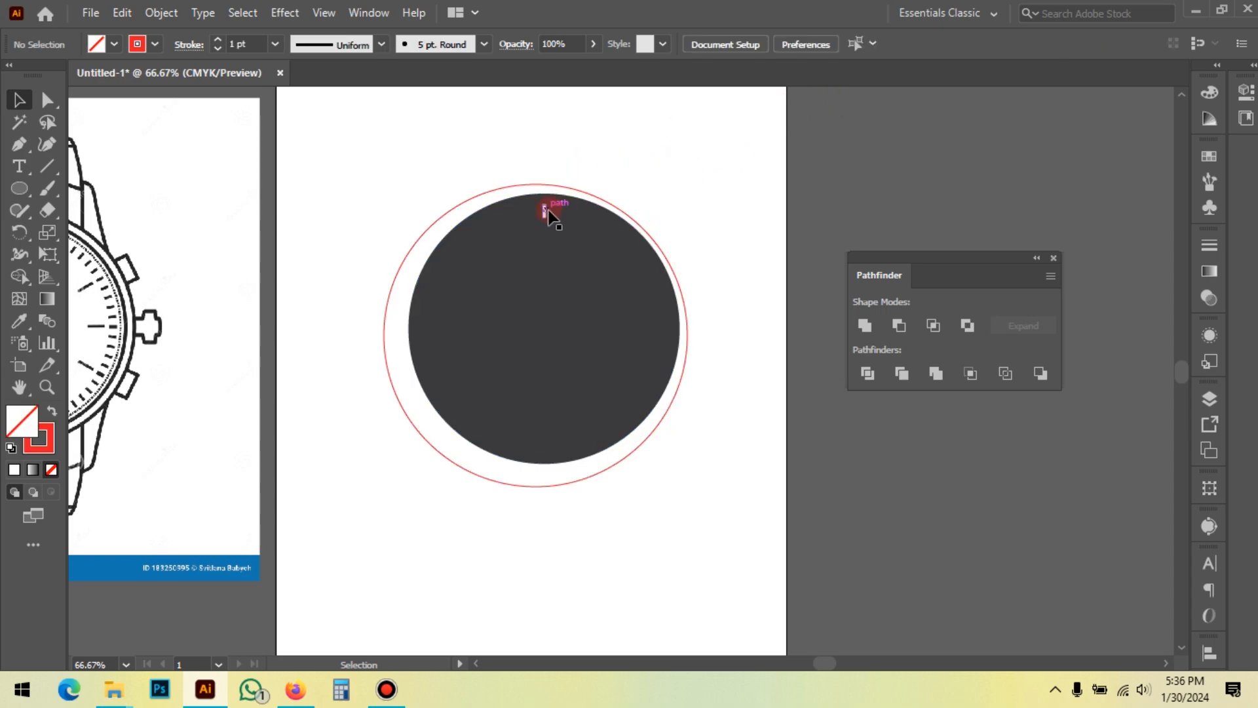
pyautogui.click(547, 213)
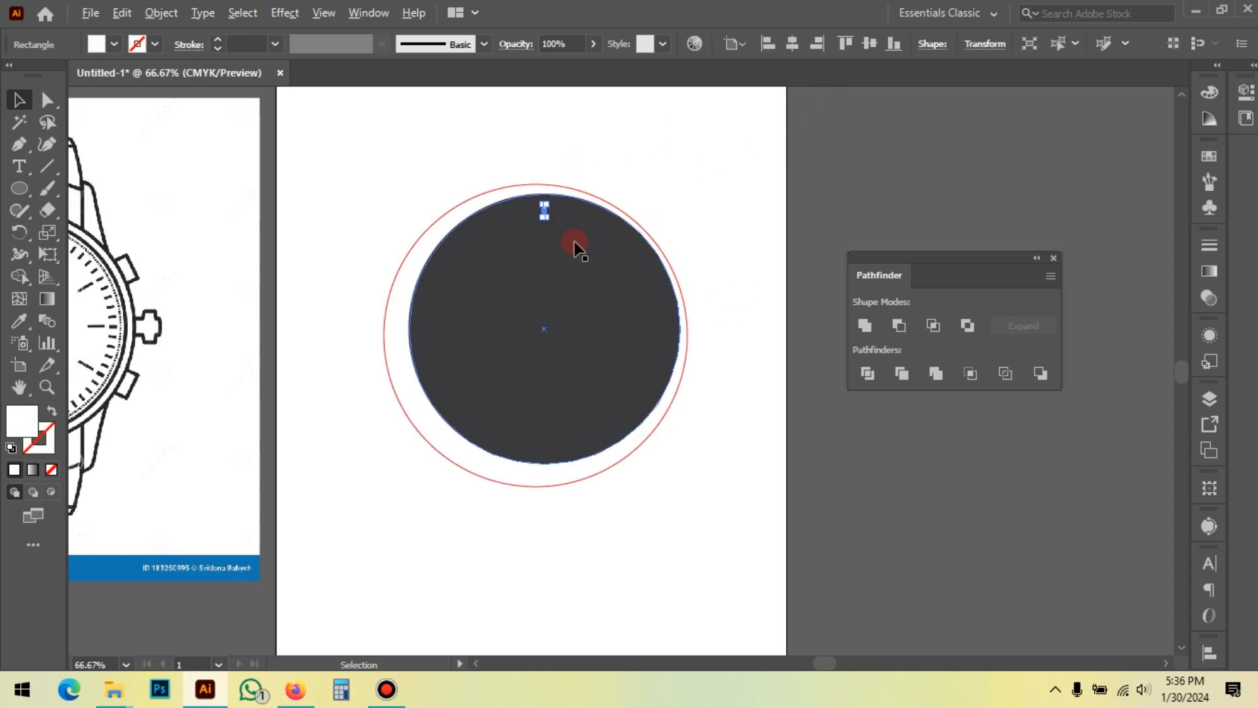
pyautogui.scroll(1, 574, 241)
pyautogui.keyDown('shift'); pyautogui.click(574, 224); pyautogui.keyUp('shift')
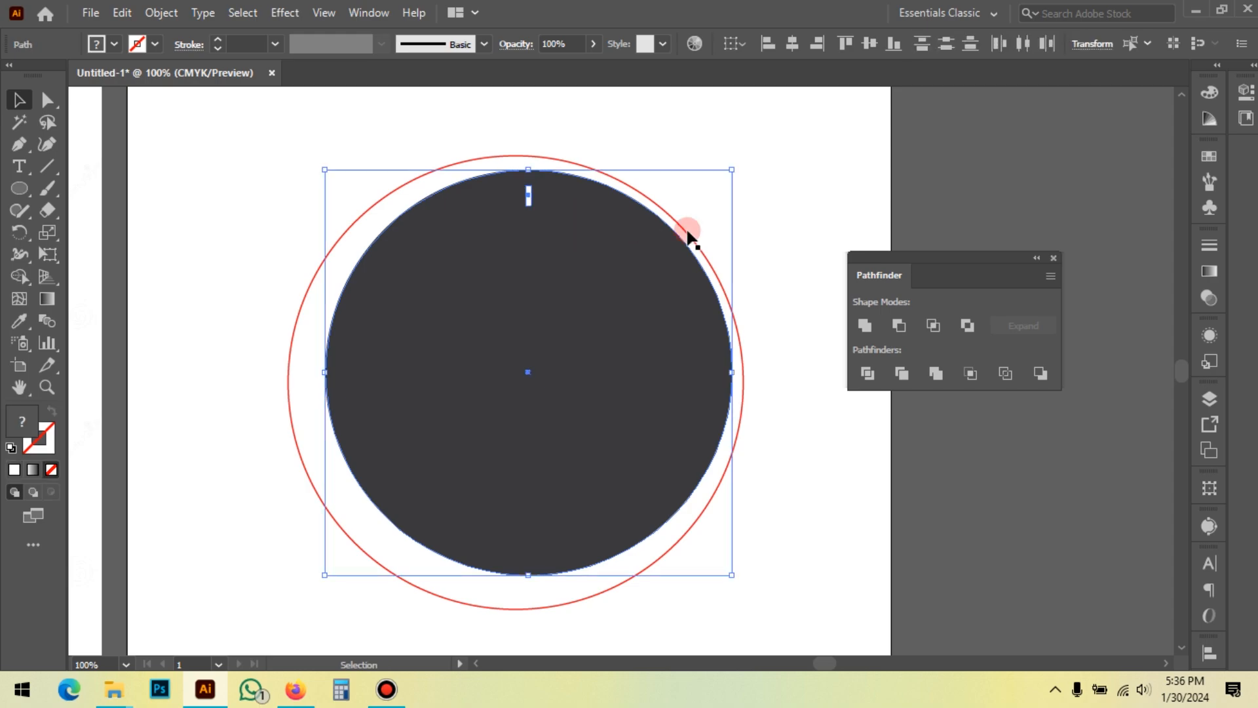
pyautogui.rightClick(561, 188)
pyautogui.click(628, 297)
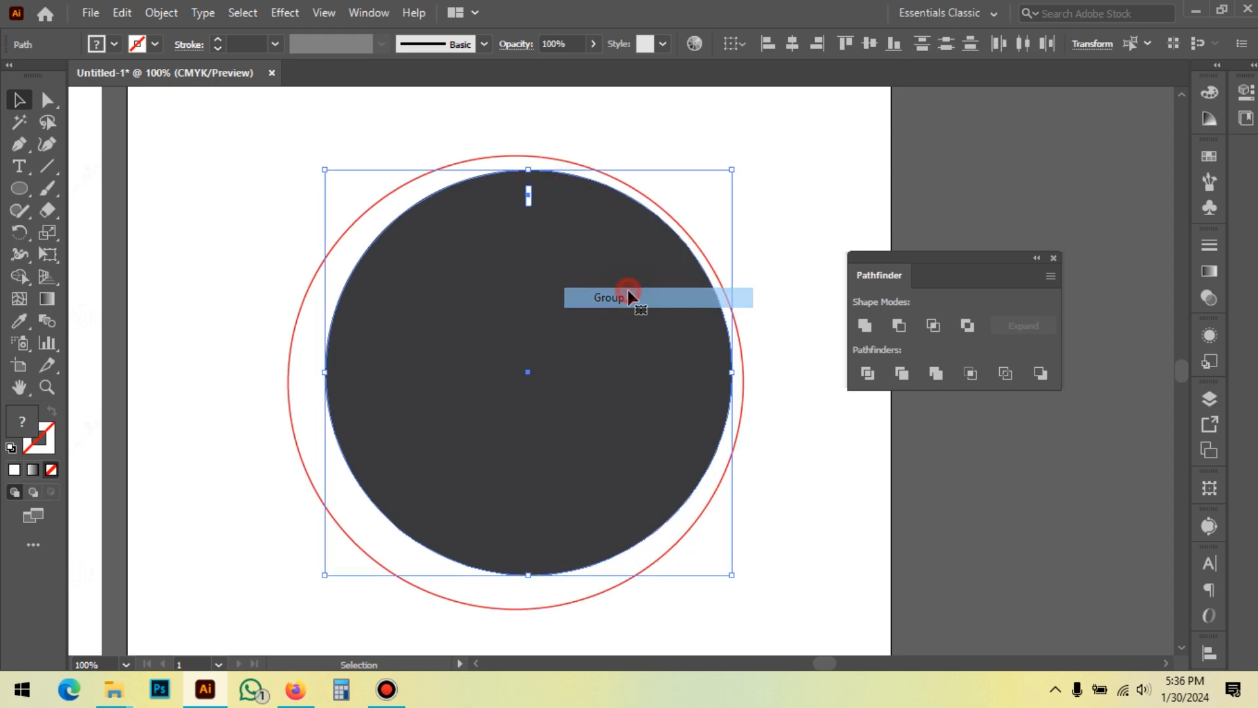
# Center the red circle and the dial group on each other horizontally and vertically, then deselect them
pyautogui.moveTo(757, 193); pyautogui.dragTo(634, 282)
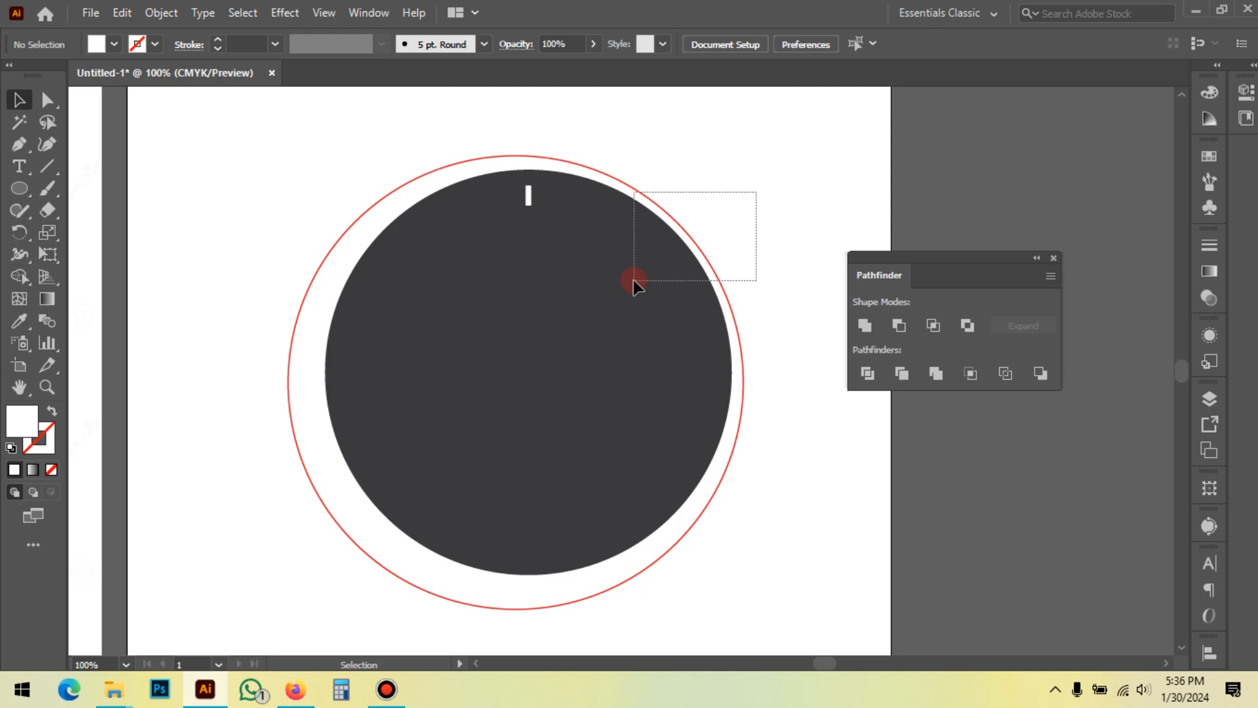
pyautogui.moveTo(633, 281); pyautogui.dragTo(633, 281)
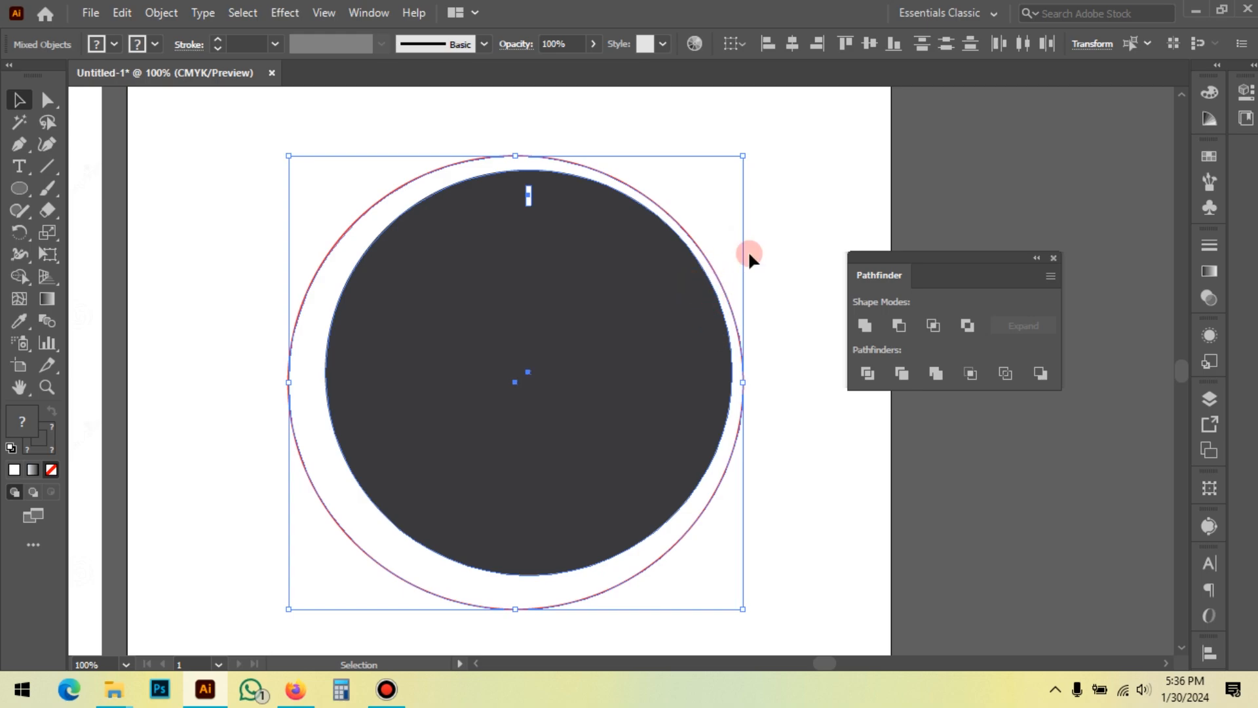
pyautogui.click(792, 46)
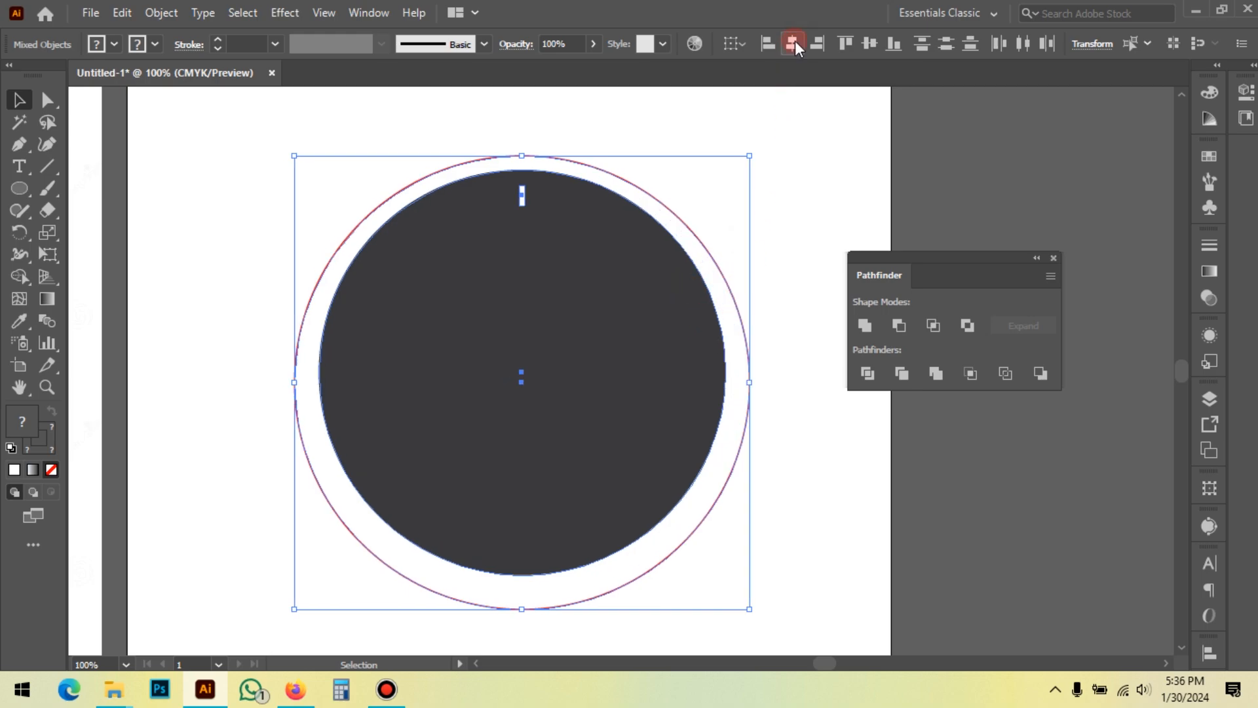
pyautogui.click(870, 43)
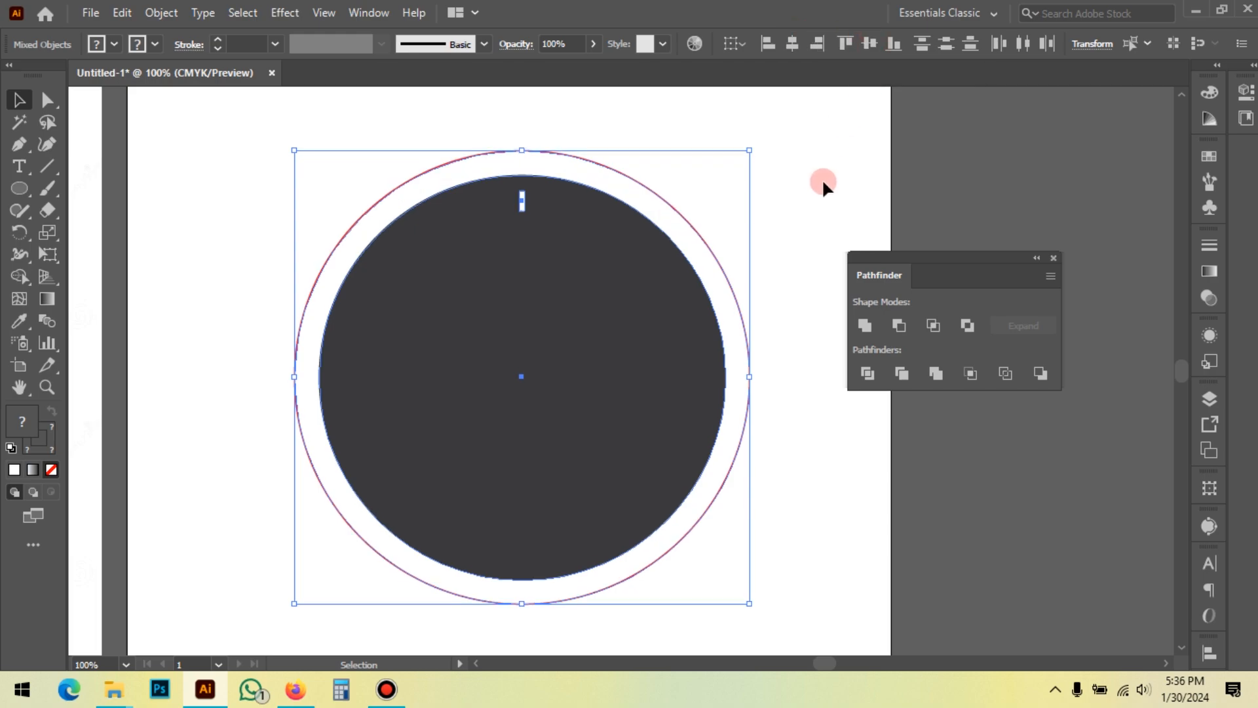
pyautogui.click(806, 190)
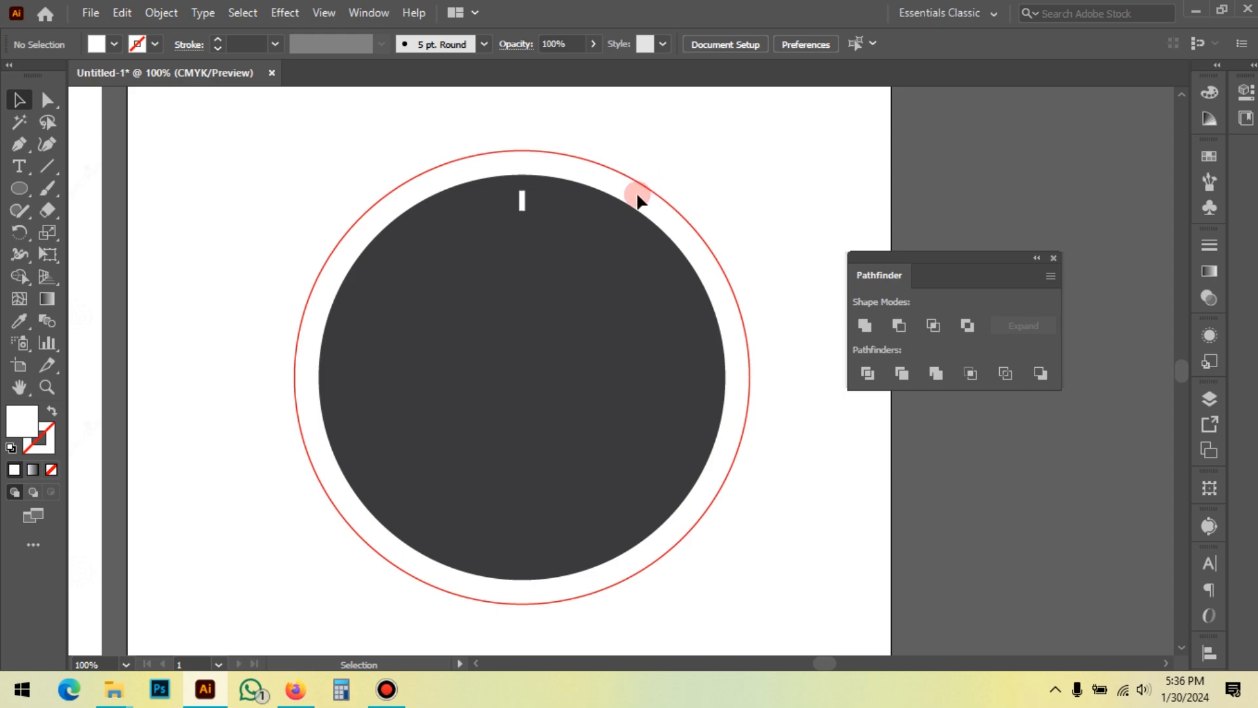
# Ungroup the white rectangle and the dark circle, then deselect them
pyautogui.click(470, 195)
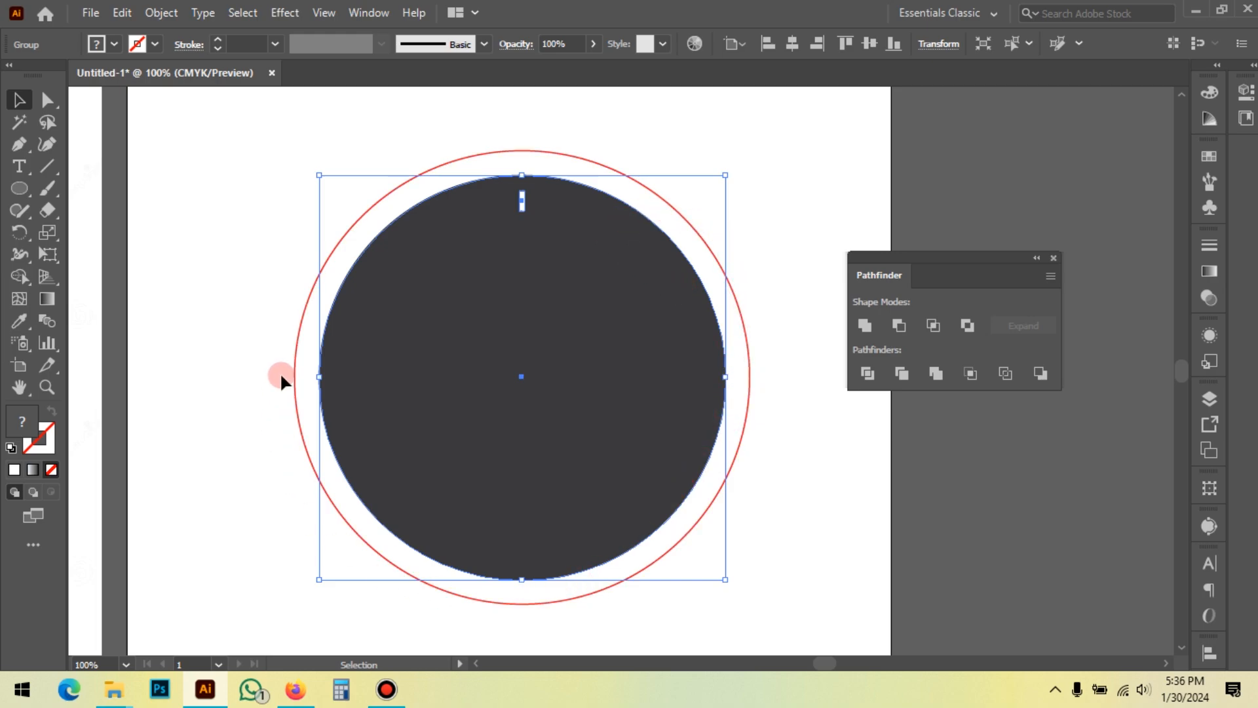
pyautogui.click(843, 141)
pyautogui.click(554, 243)
pyautogui.rightClick(566, 222)
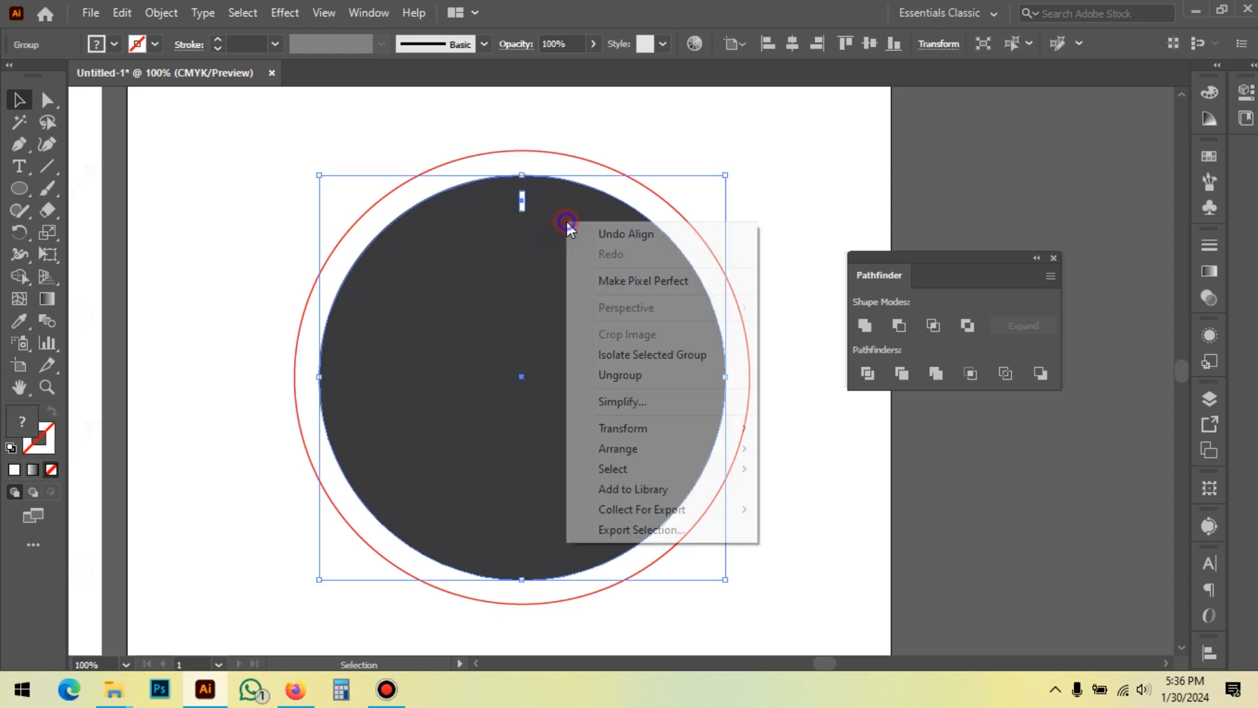
pyautogui.click(665, 373)
pyautogui.click(828, 224)
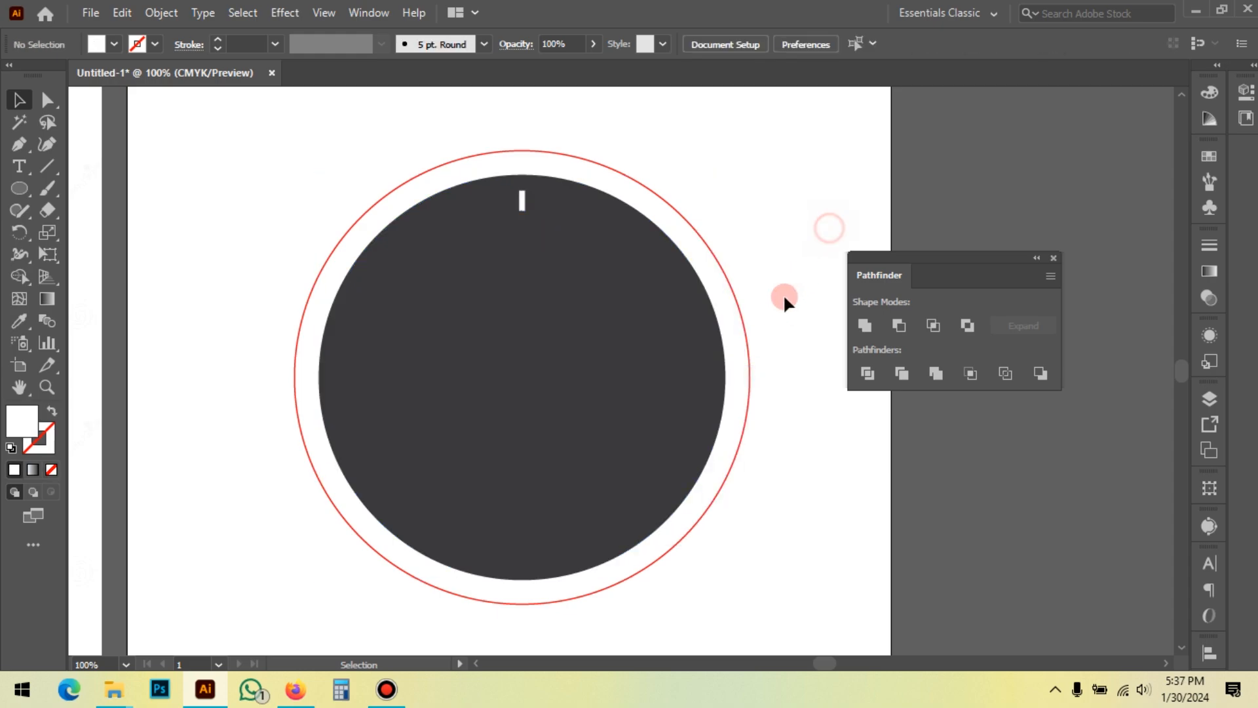
# Inspect the center points of the red ring and the dark circle
pyautogui.click(734, 292)
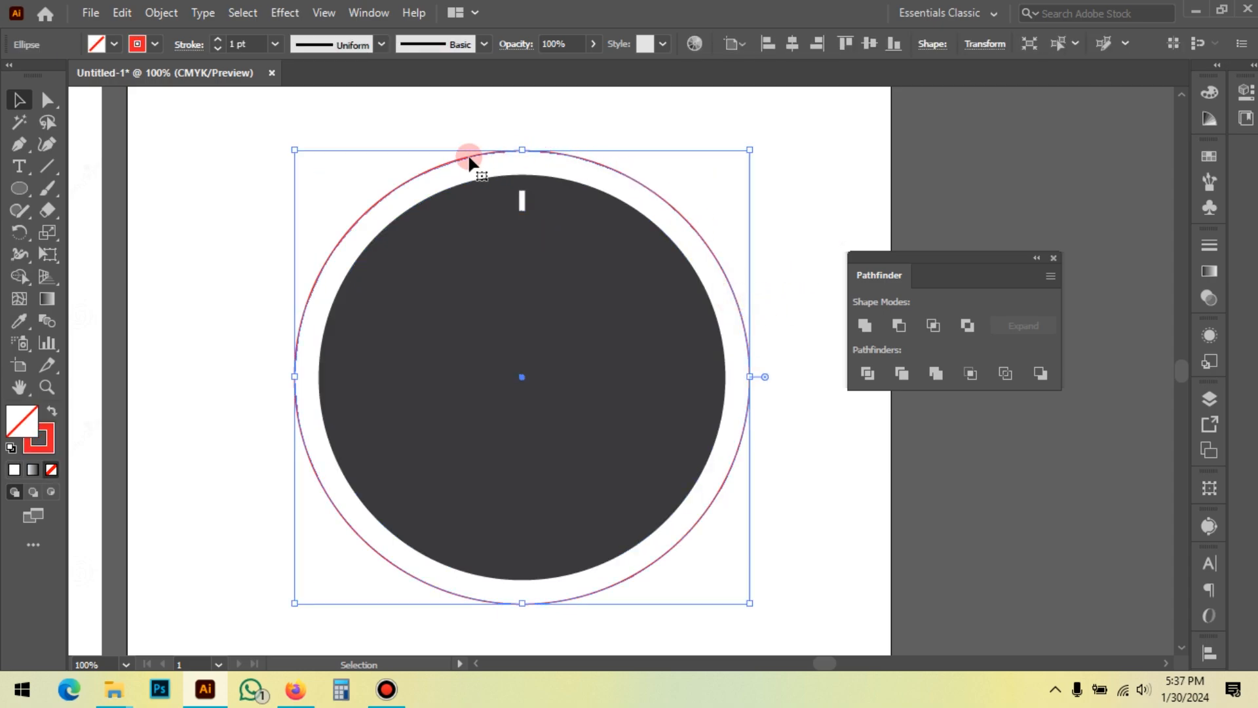
pyautogui.keyDown('shift'); pyautogui.click(539, 409); pyautogui.keyUp('shift')
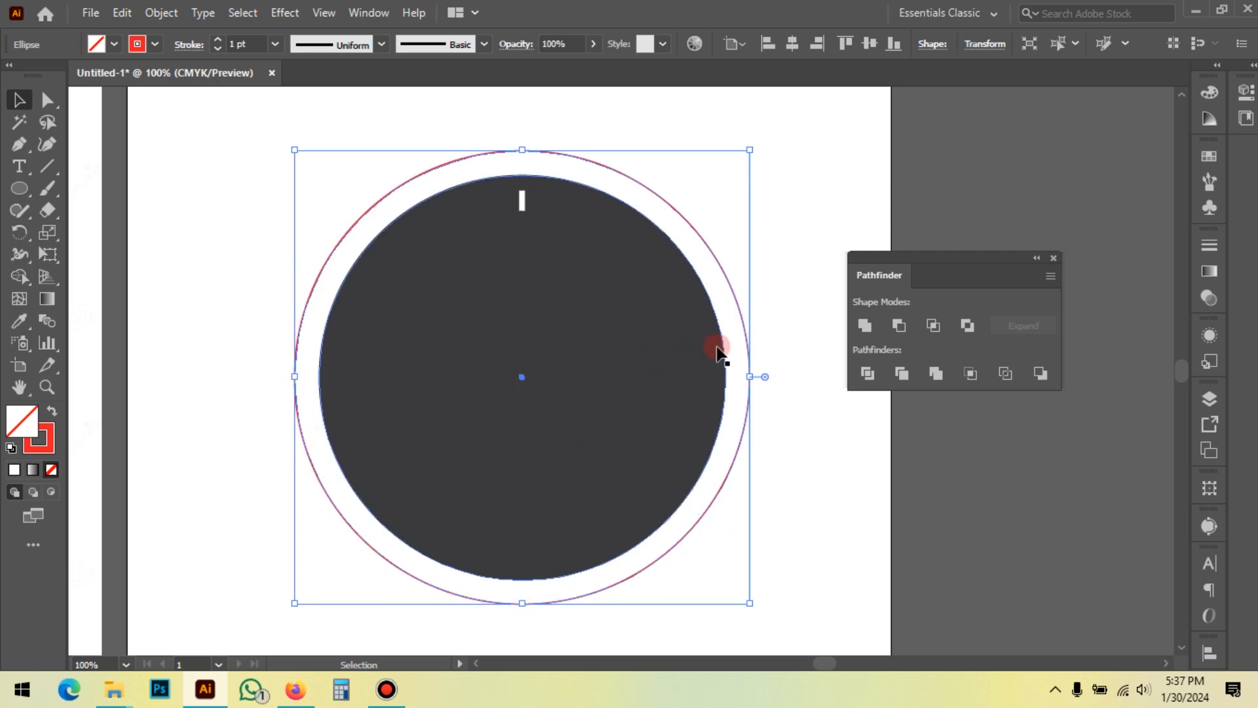
pyautogui.click(787, 248)
pyautogui.click(401, 274)
pyautogui.click(425, 262)
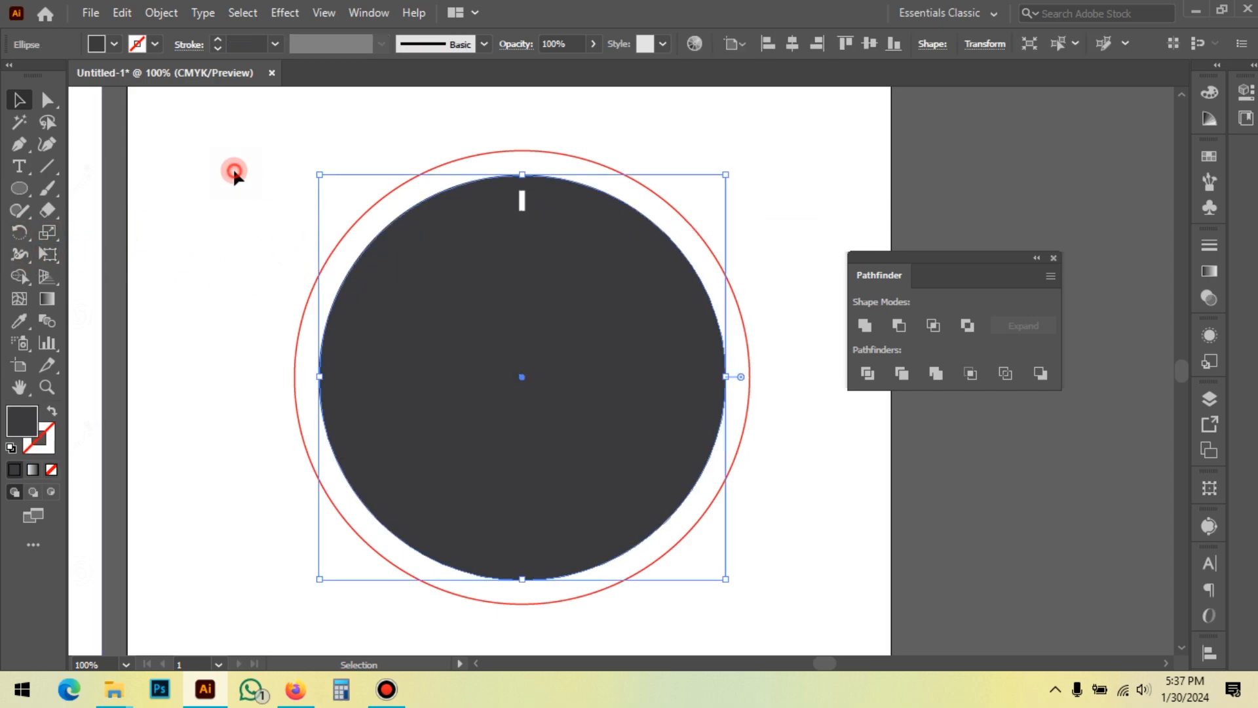
pyautogui.click(234, 172)
pyautogui.click(19, 232)
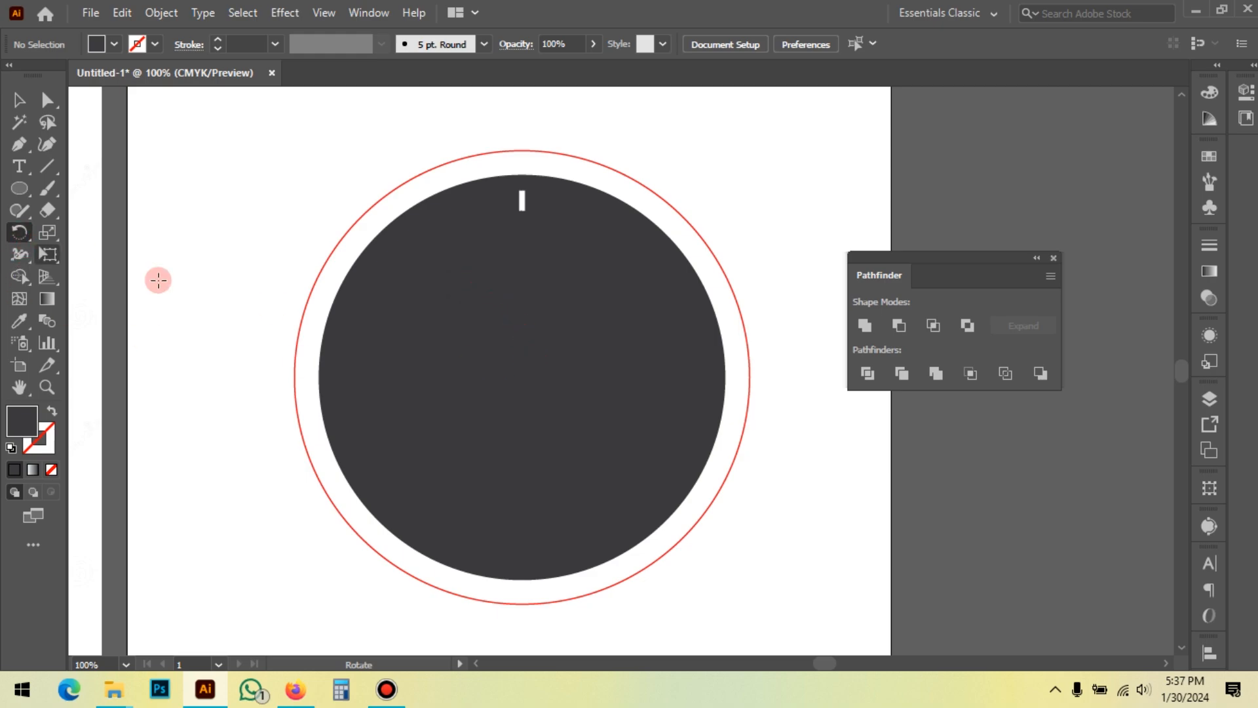
pyautogui.press('v')
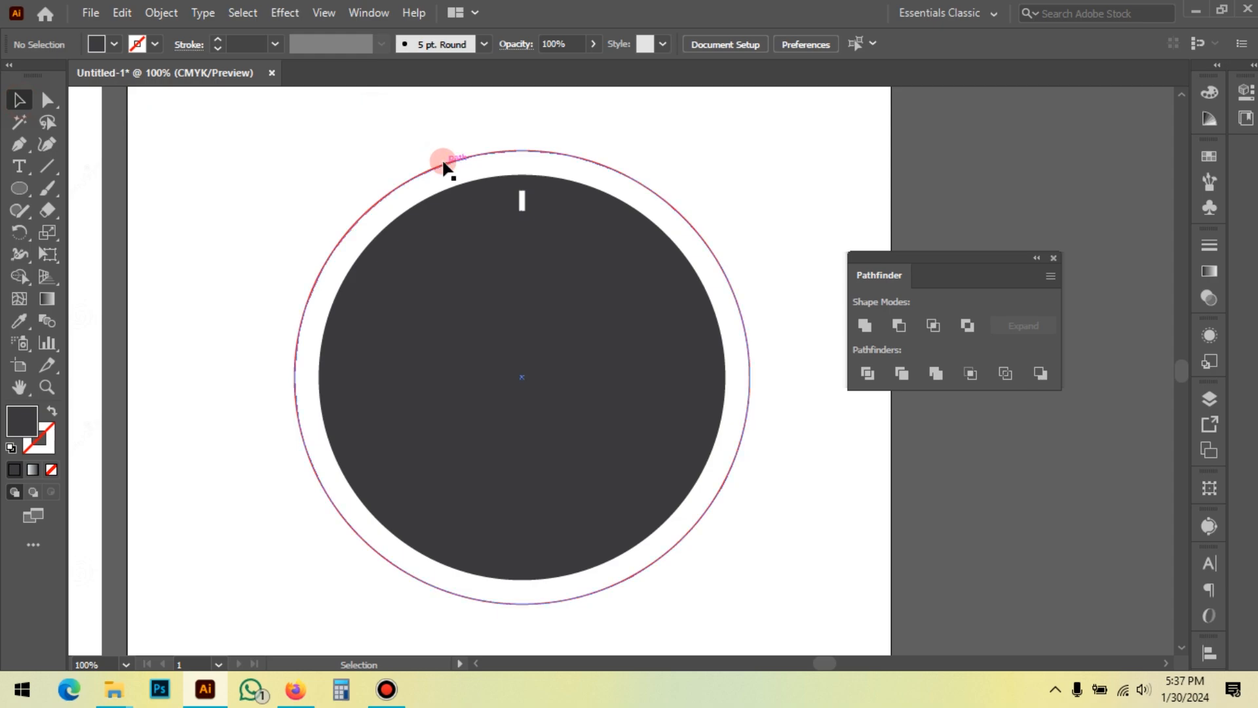
pyautogui.click(449, 164)
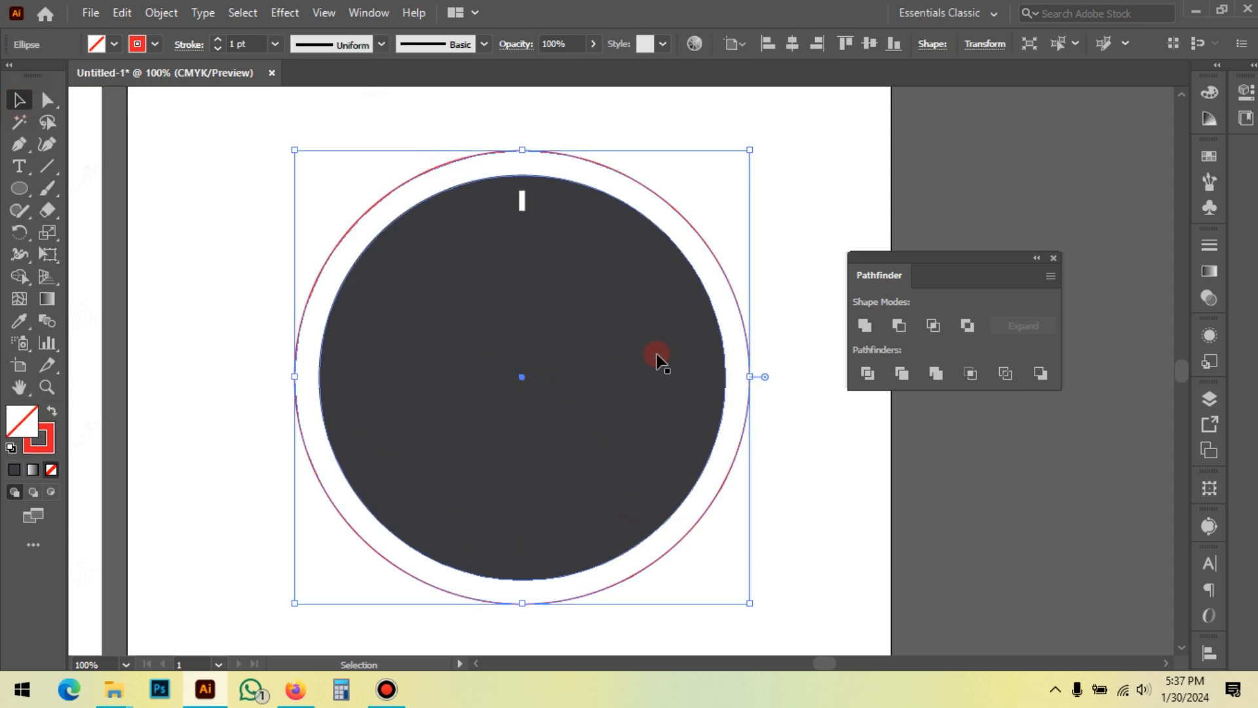
pyautogui.click(819, 194)
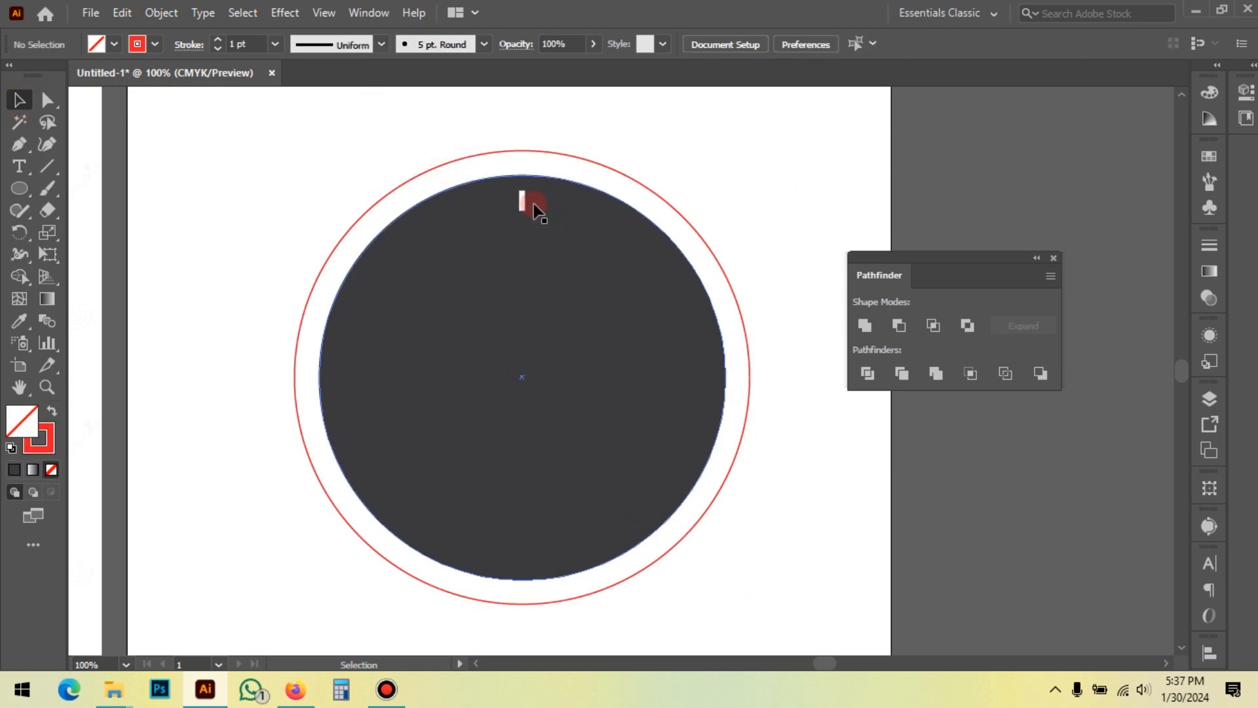
pyautogui.click(533, 207)
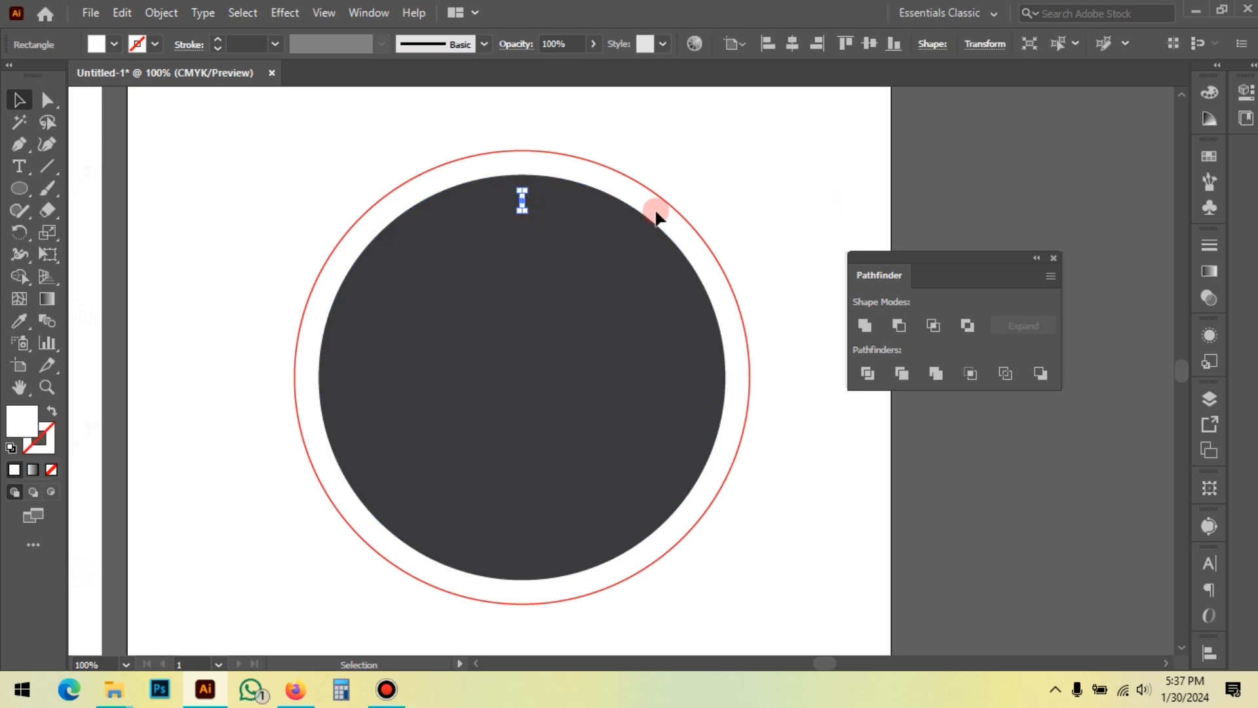
pyautogui.click(19, 232)
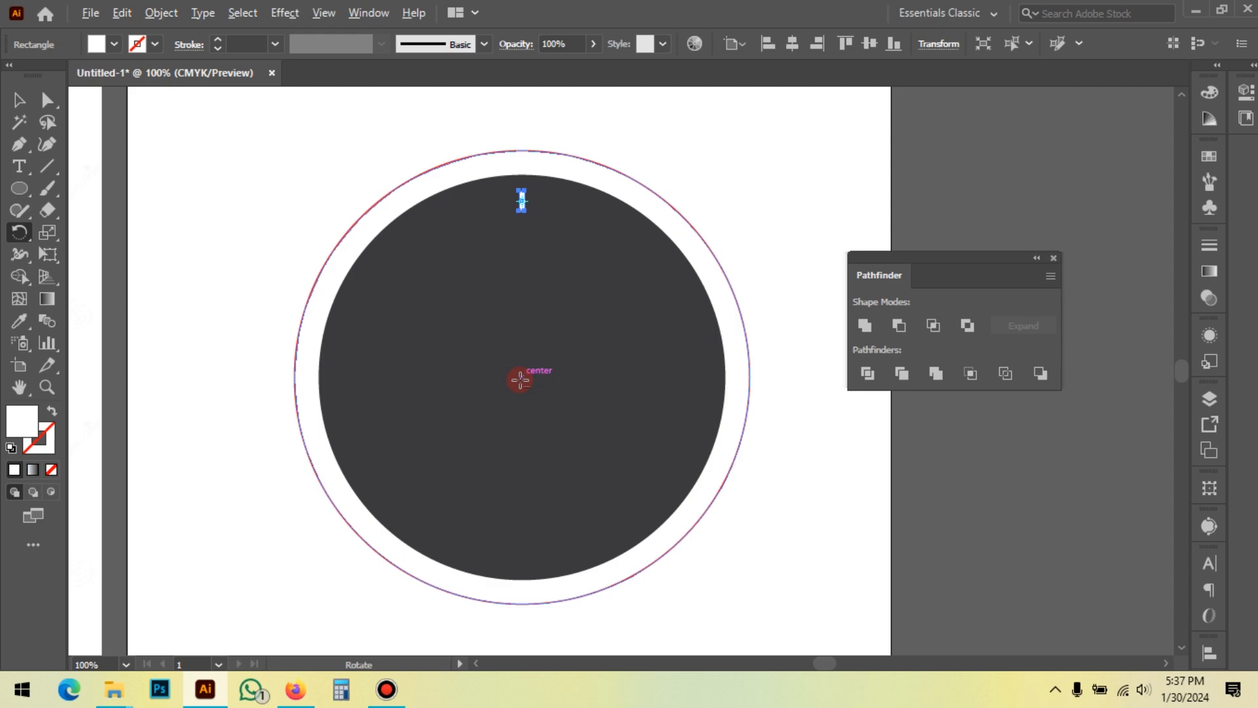
pyautogui.press('alt')
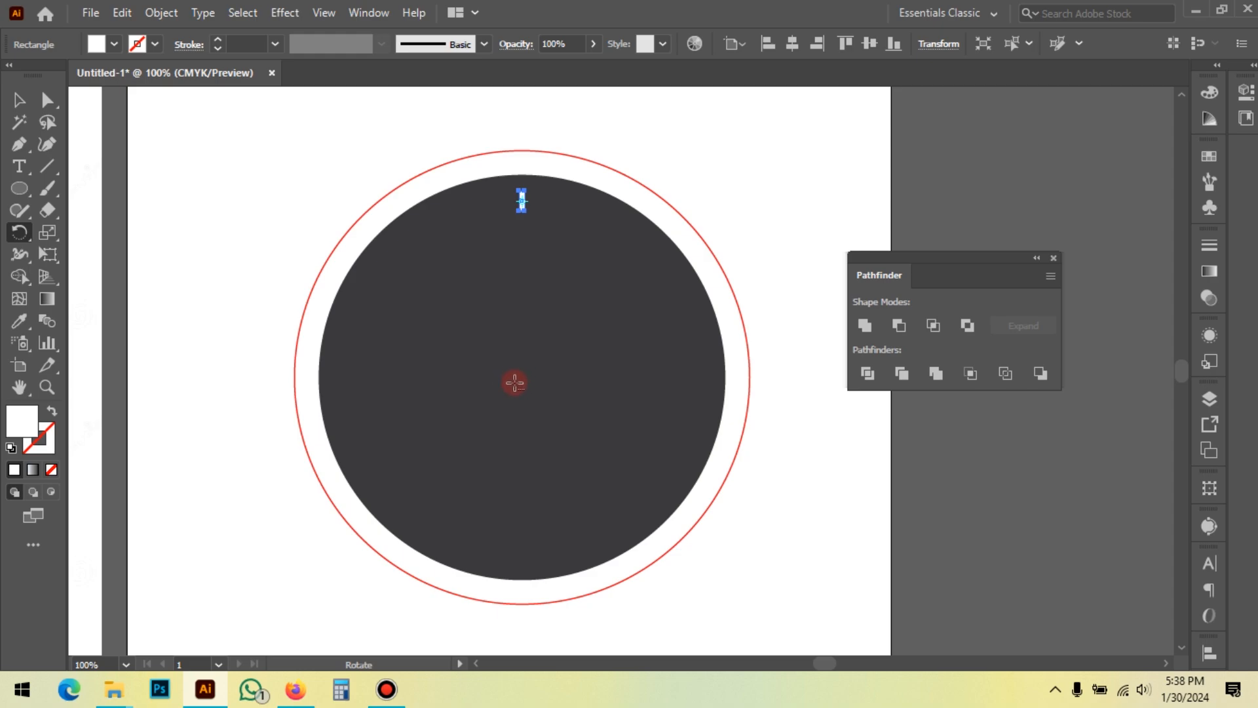
pyautogui.moveTo(515, 384); pyautogui.dragTo(526, 416)
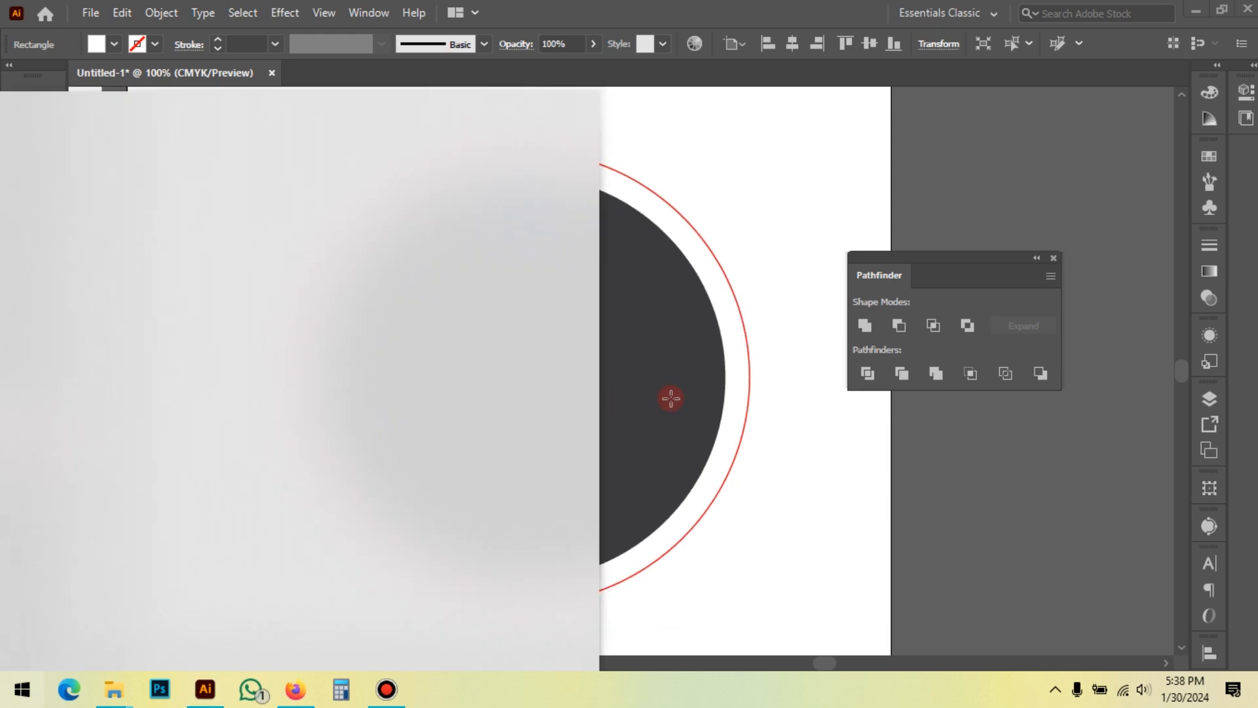
pyautogui.press('super')
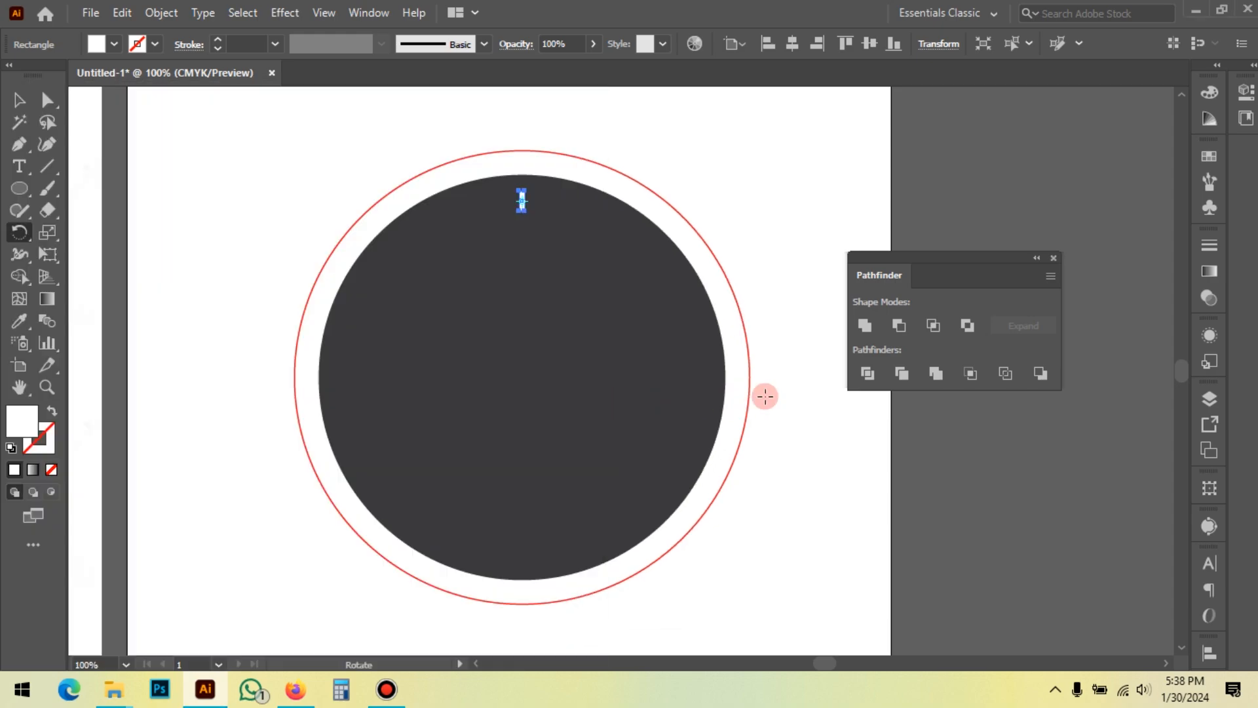
pyautogui.scroll(1, 527, 403)
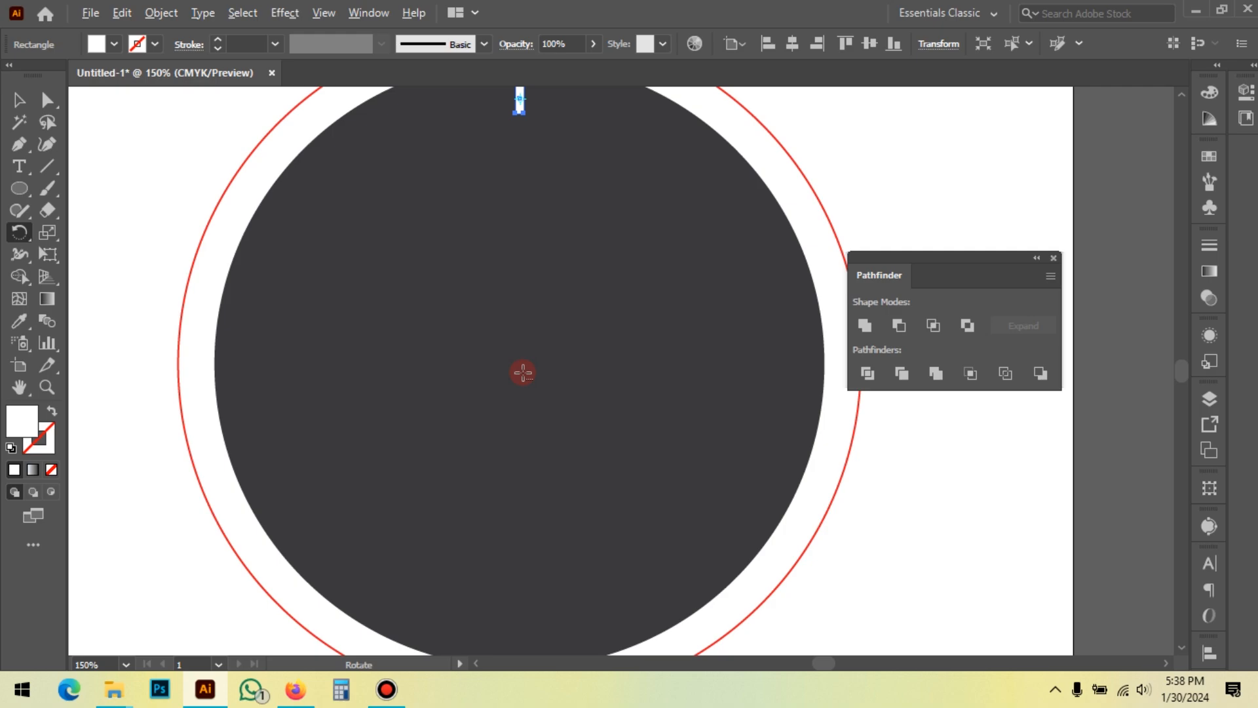
pyautogui.scroll(-1, 523, 372)
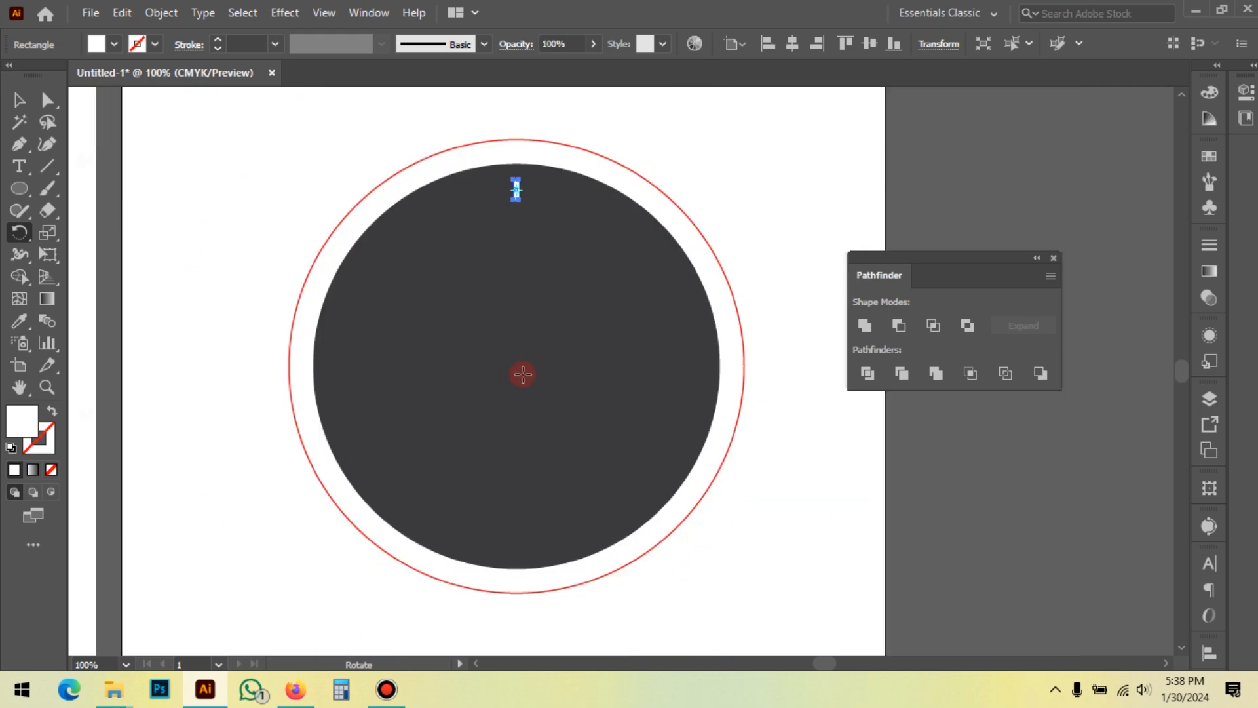
pyautogui.press('v')
pyautogui.click(753, 331)
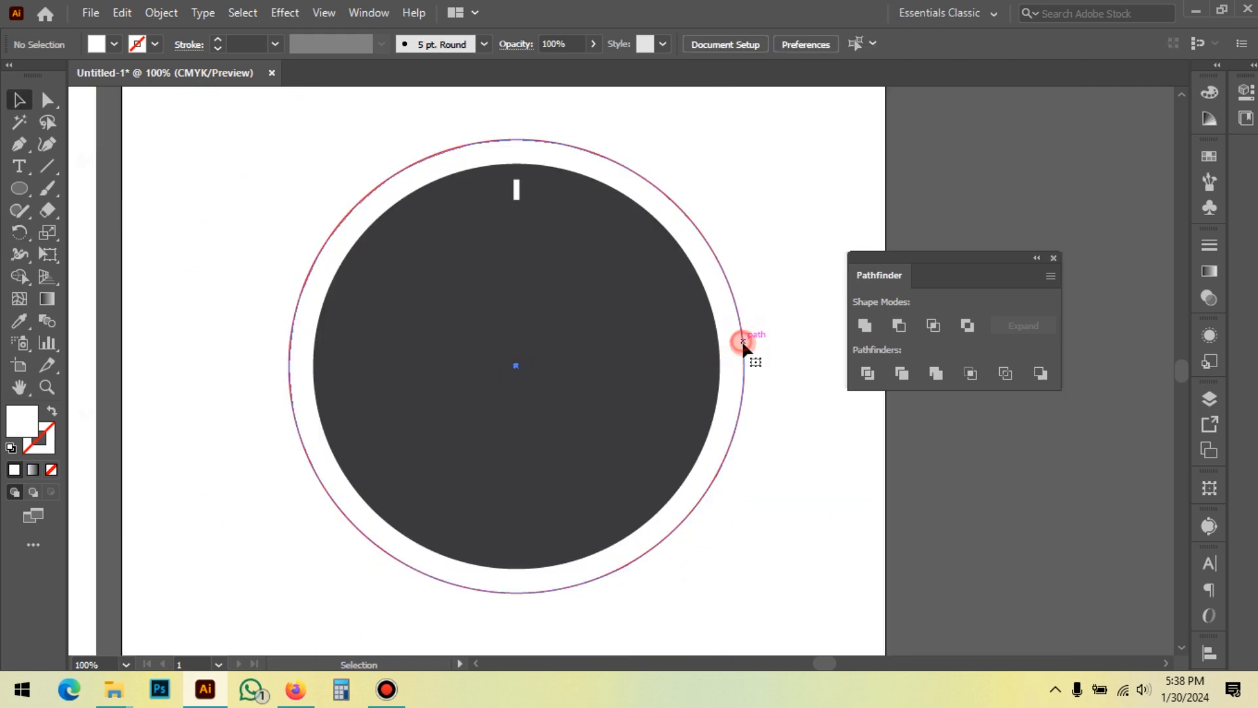
pyautogui.click(743, 342)
pyautogui.click(706, 191)
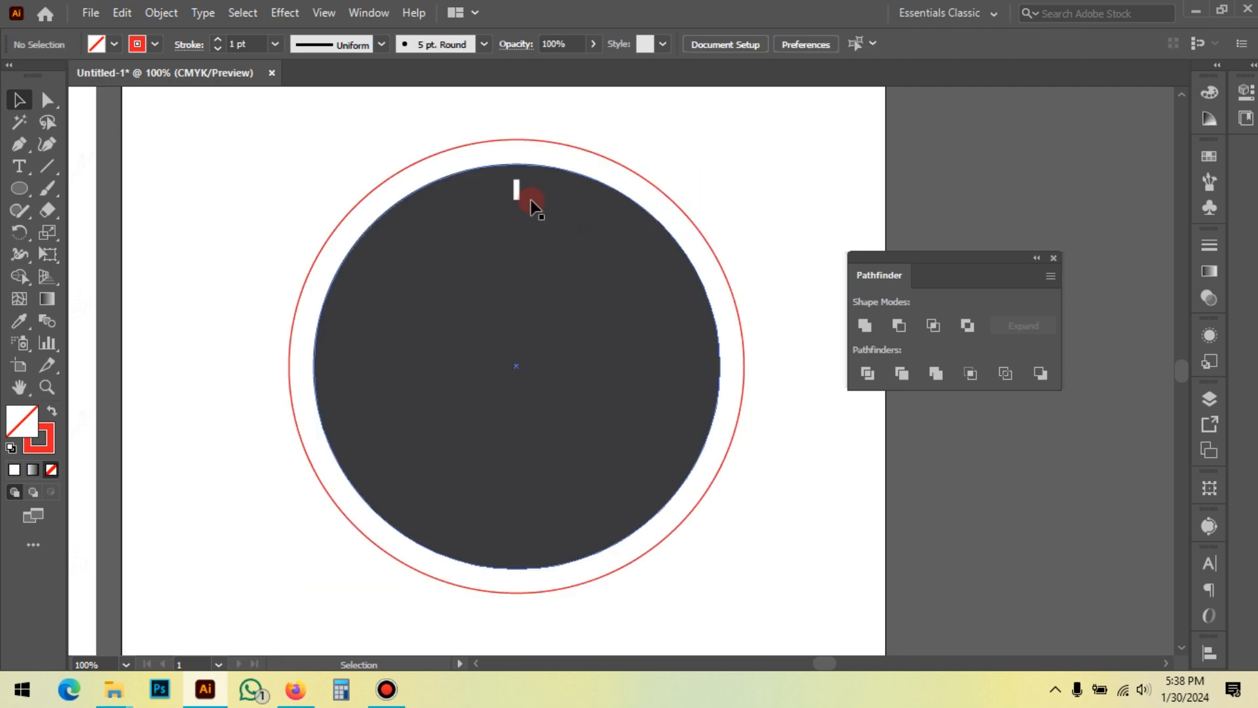
pyautogui.click(516, 190)
pyautogui.click(19, 232)
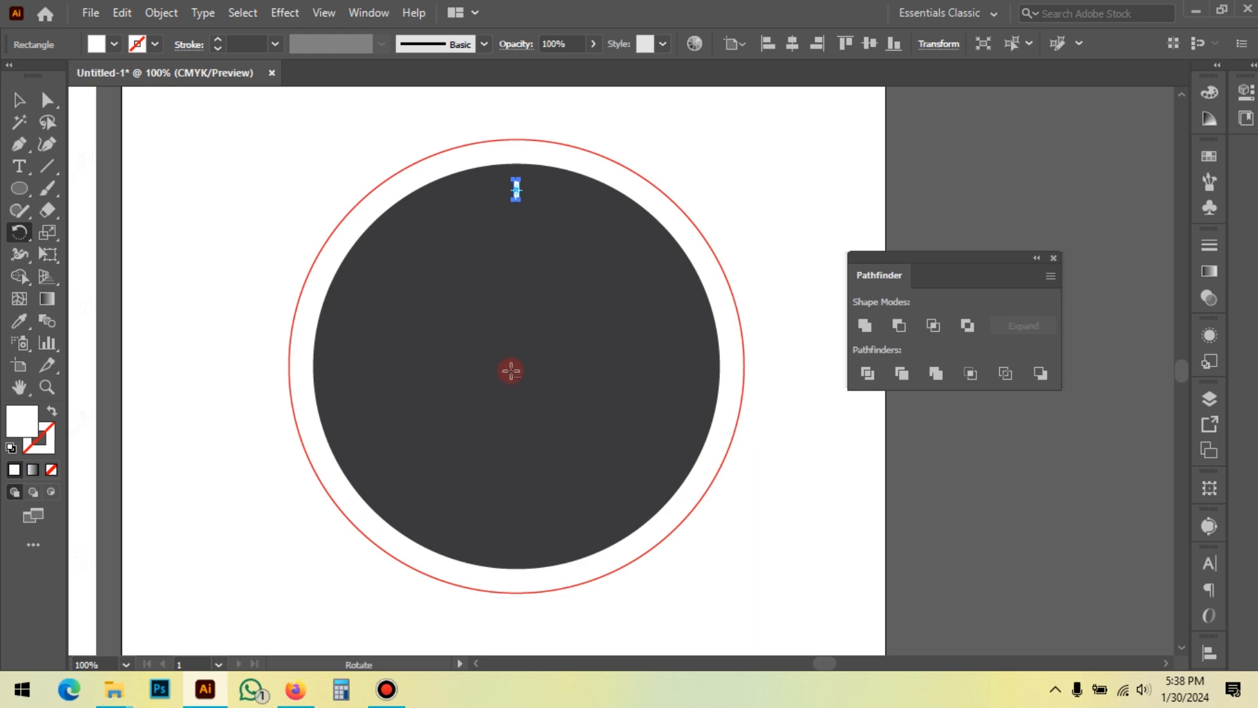
# Copy the dark circle, paste the copy in place directly in front of it, and deselect
pyautogui.click(19, 100)
pyautogui.click(483, 304)
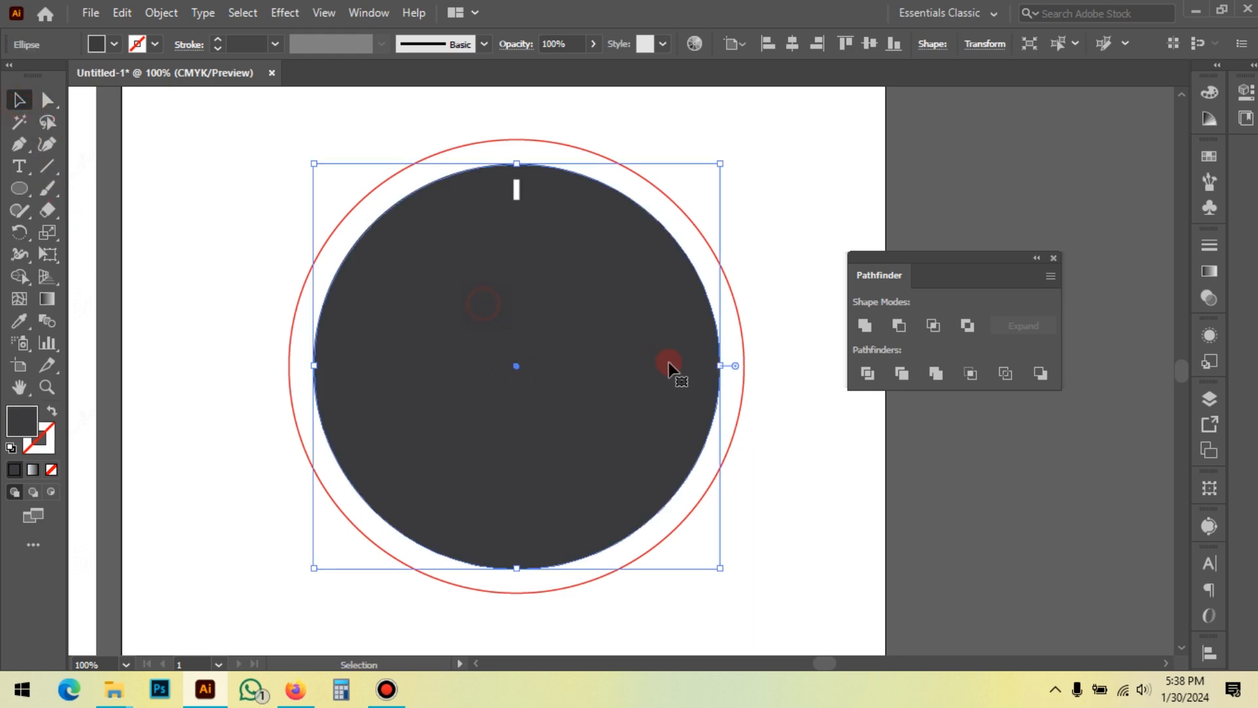
pyautogui.hotkey('ctrl', 'c')
pyautogui.hotkey('ctrl', 'f')
pyautogui.click(747, 342)
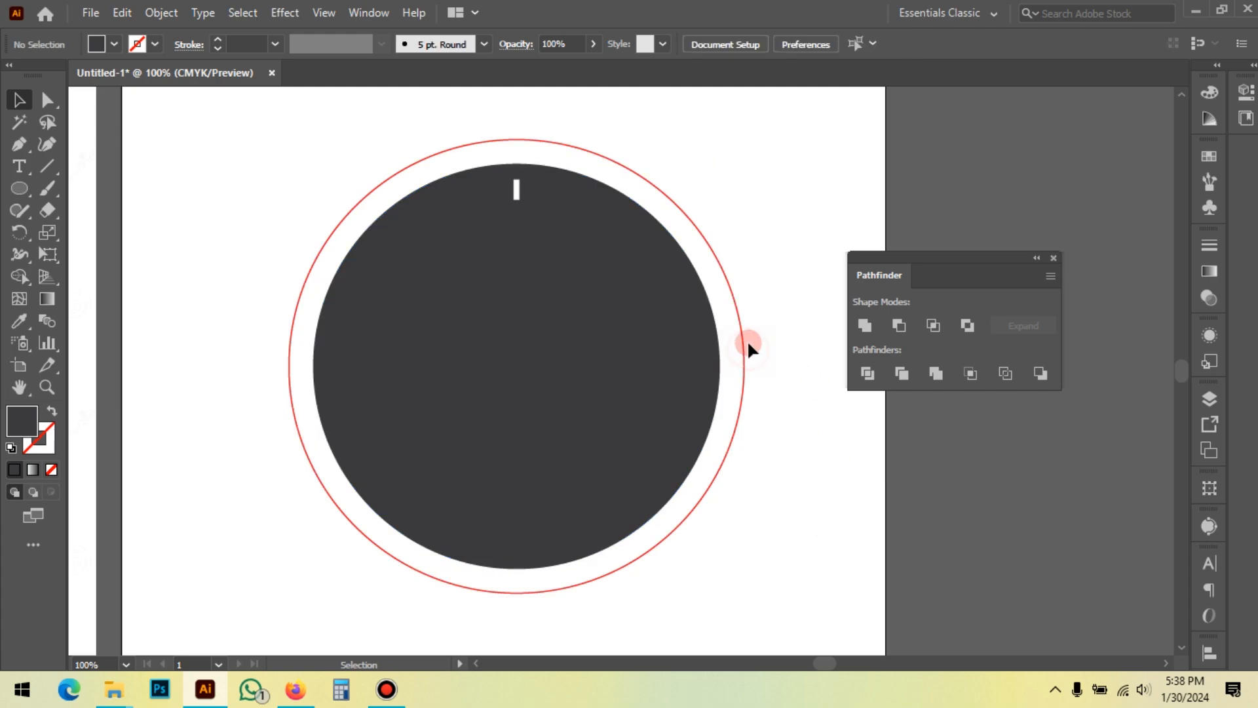
pyautogui.click(730, 288)
pyautogui.click(833, 306)
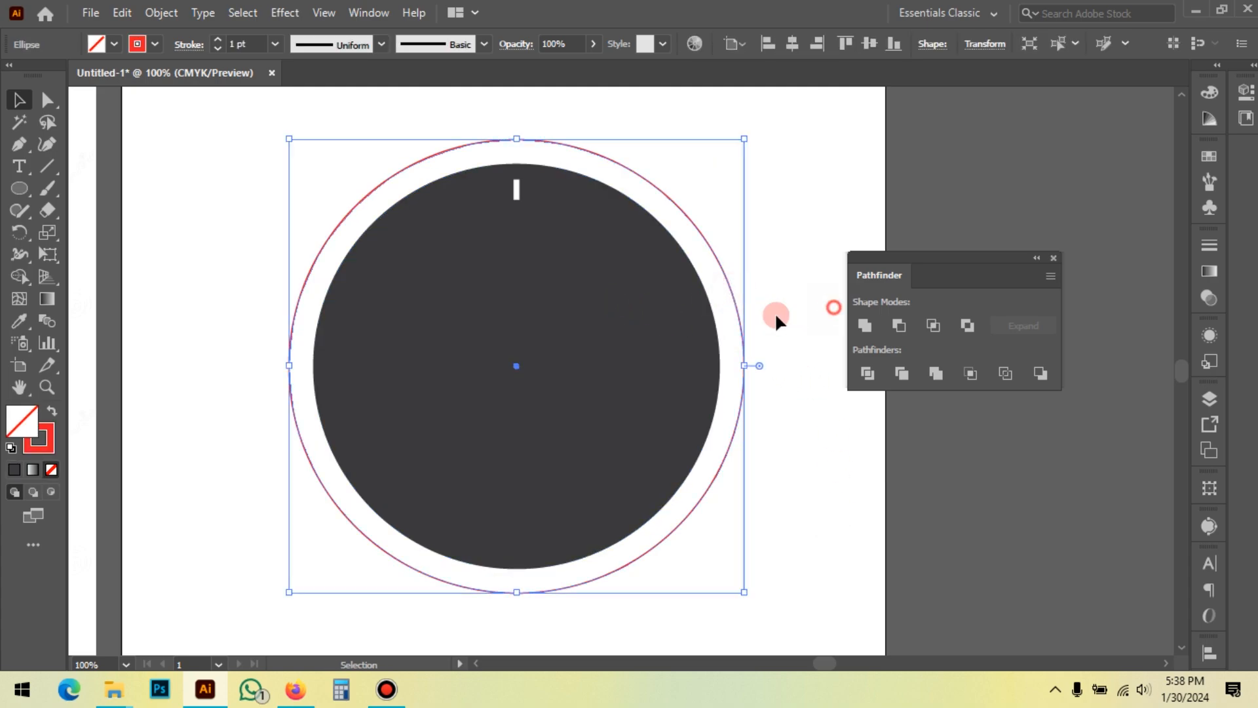
pyautogui.click(517, 190)
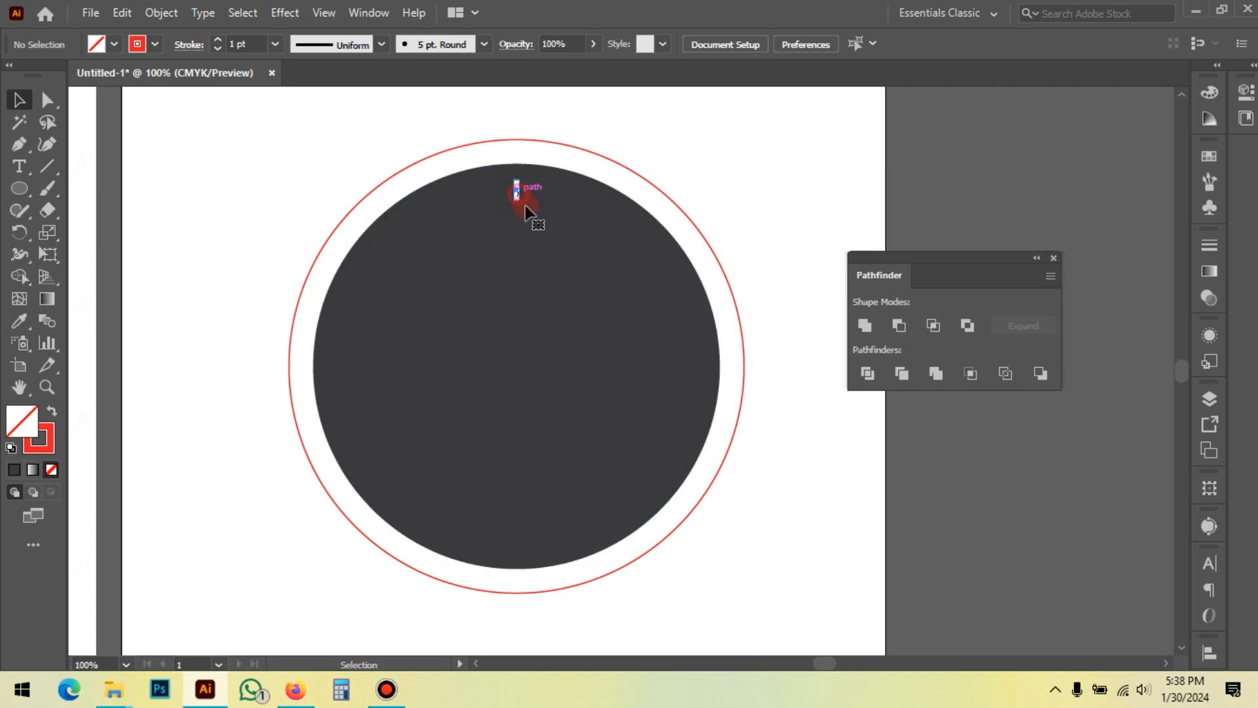
pyautogui.click(20, 234)
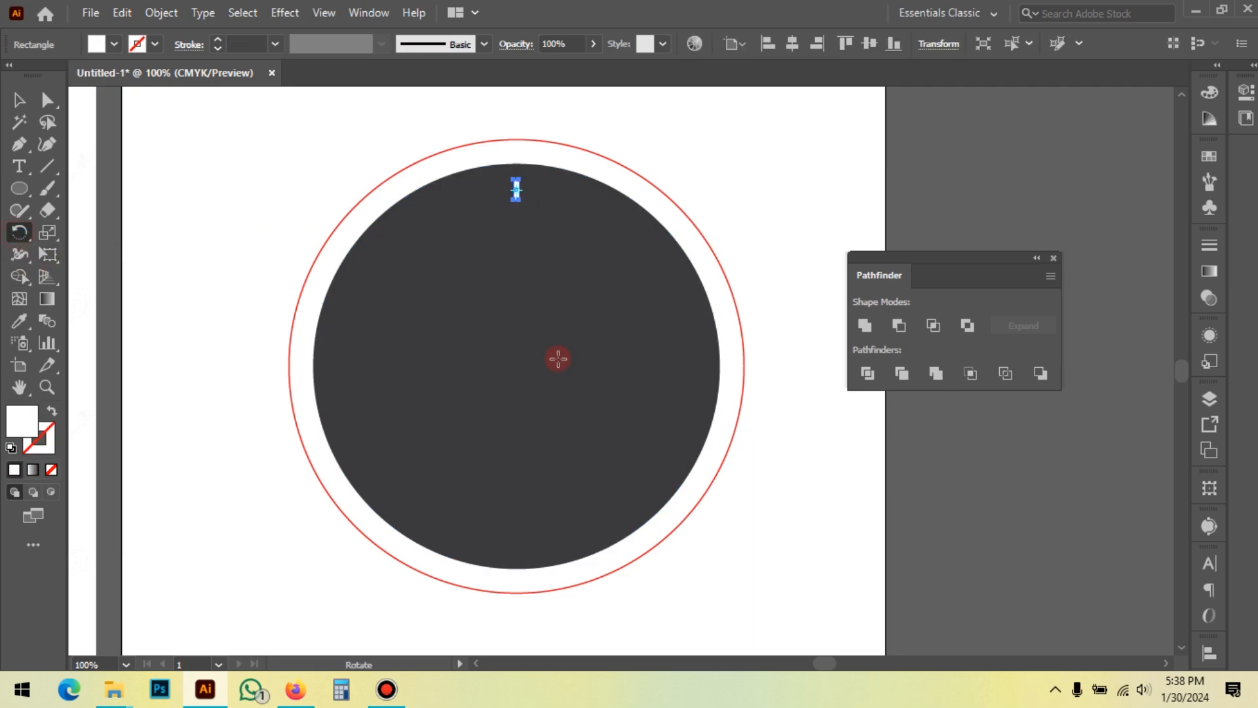
pyautogui.click(516, 365)
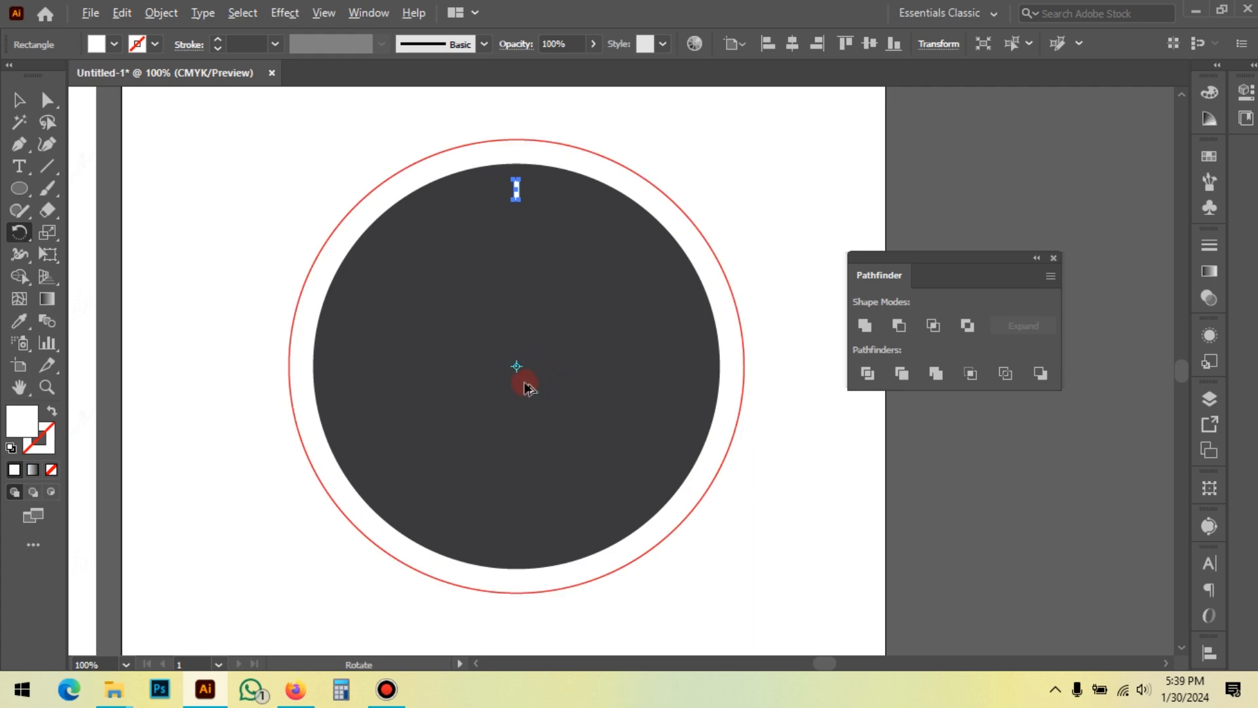
pyautogui.click(743, 183)
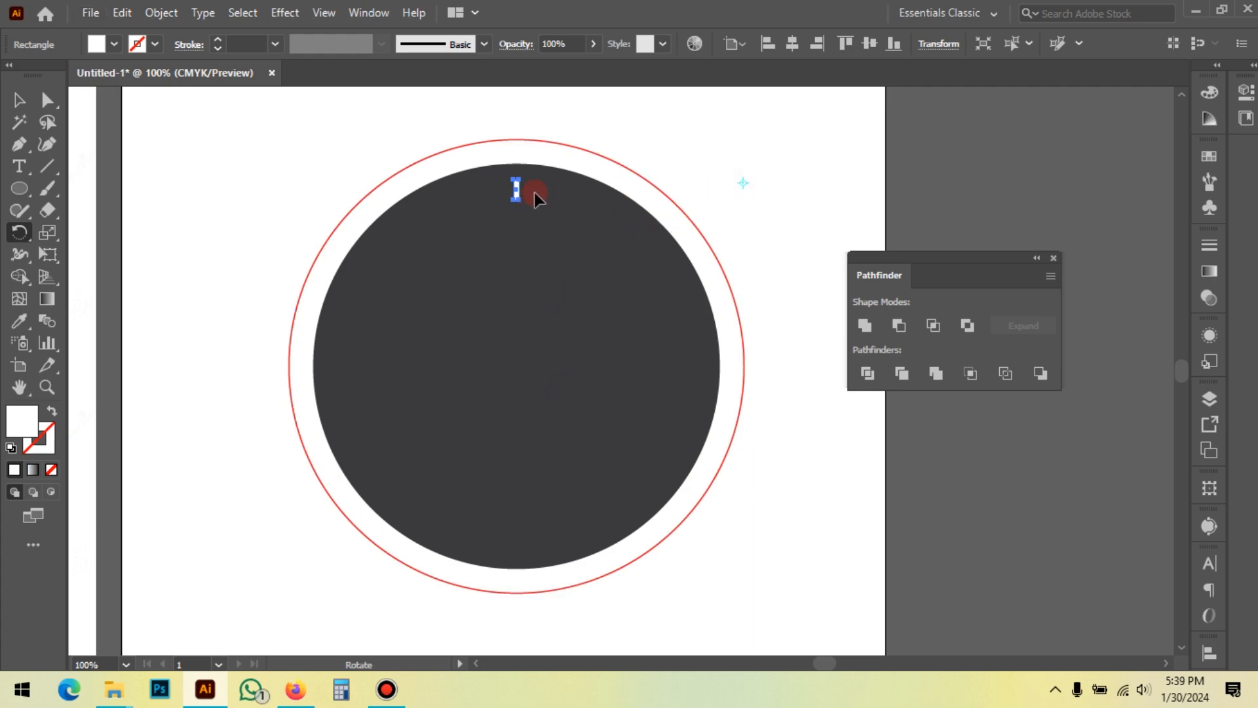
pyautogui.click(705, 174)
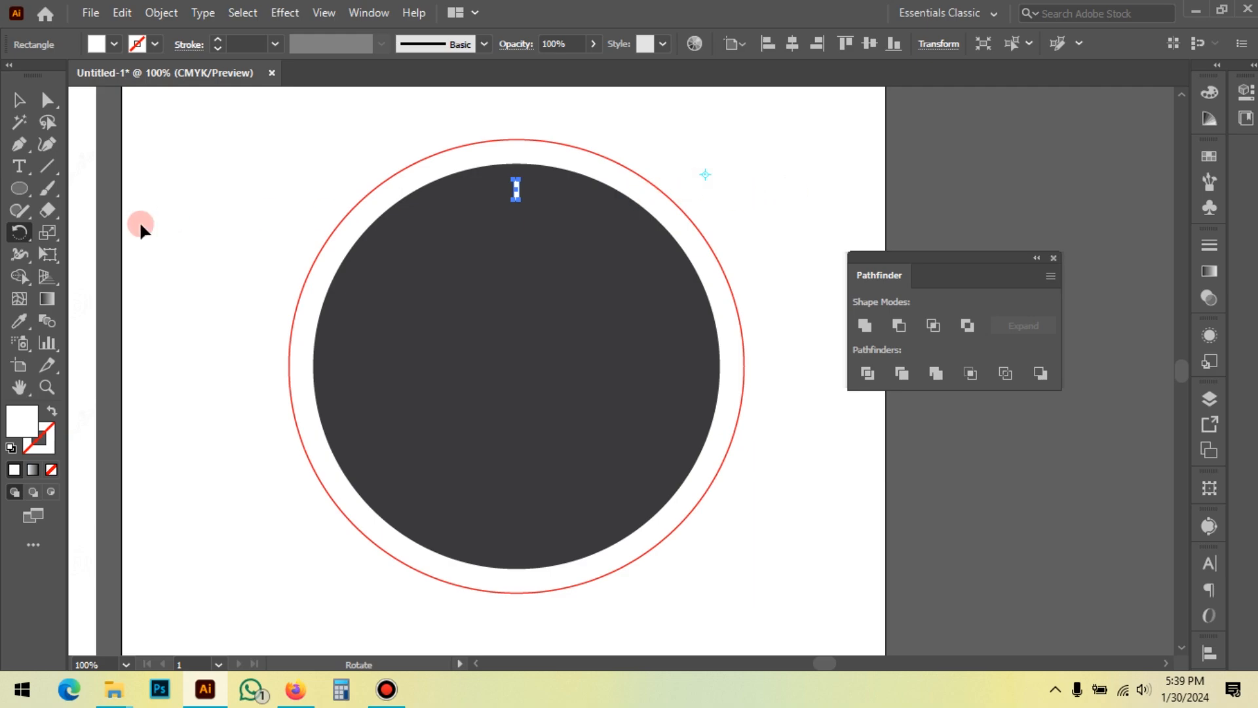
pyautogui.click(20, 101)
pyautogui.click(811, 211)
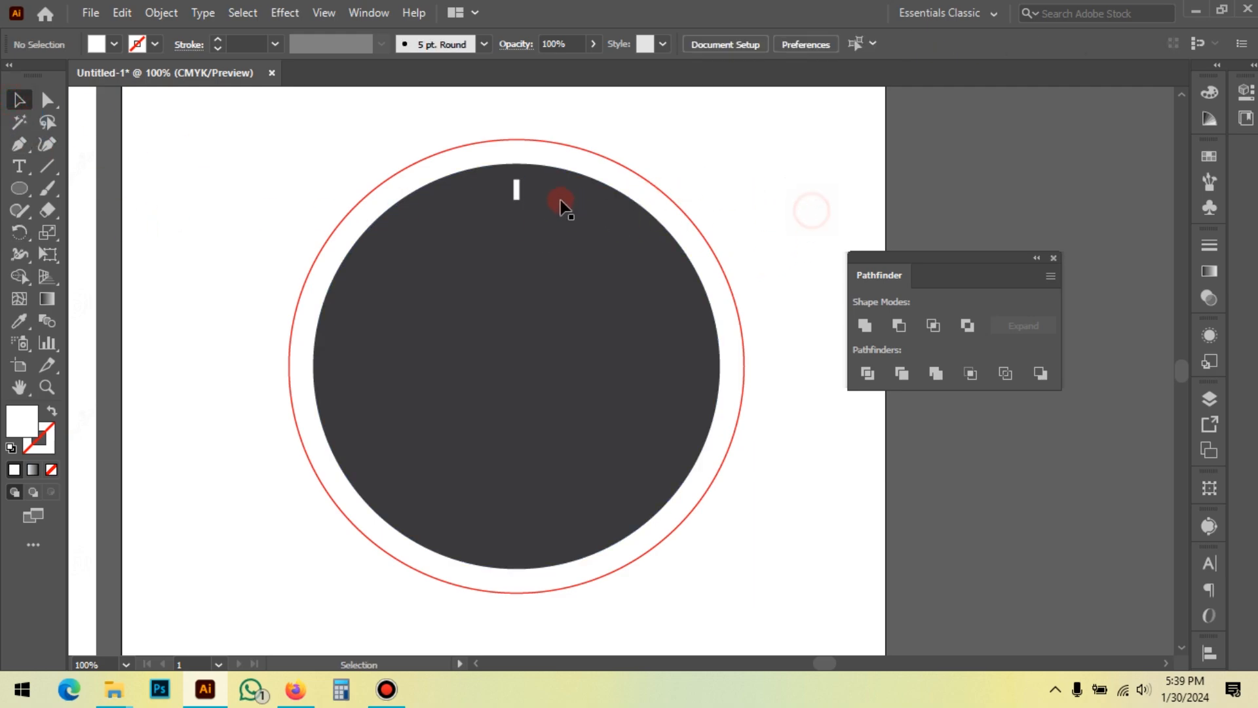
# Open the Rotate options for the white hour marker with the pivot at the dial's center, keeping the dialog clear of the marker
pyautogui.click(518, 190)
pyautogui.click(20, 232)
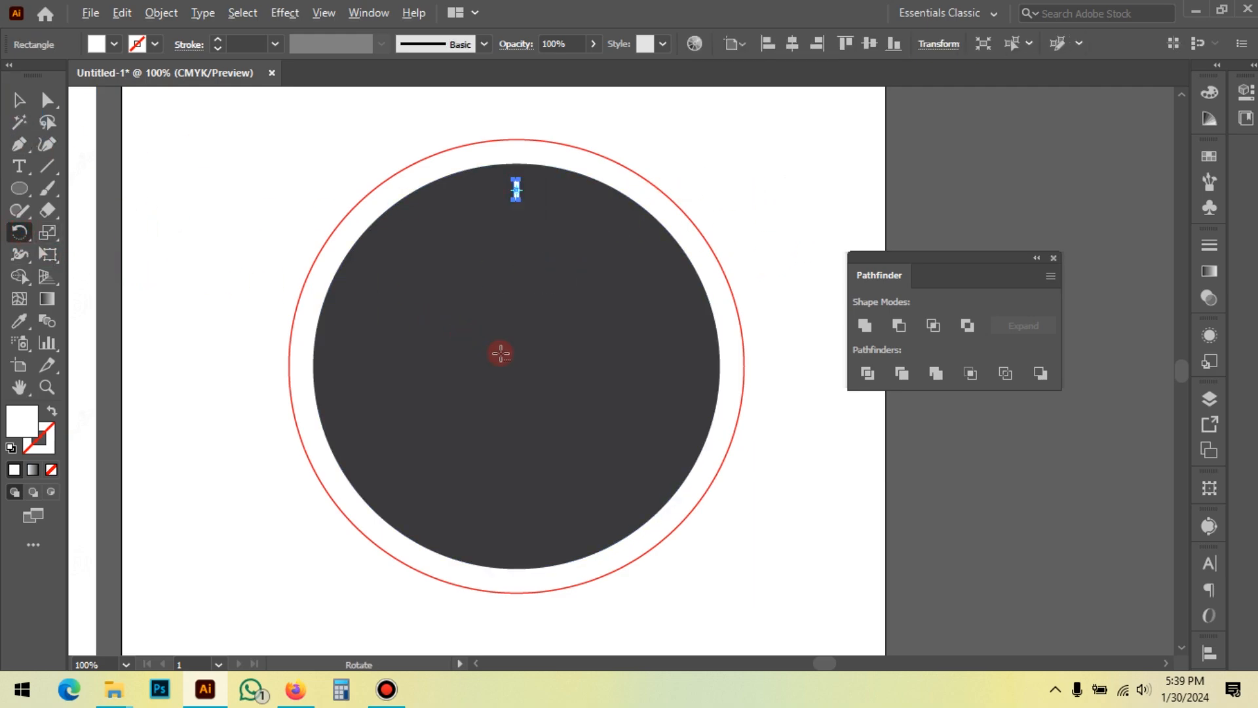
pyautogui.click(517, 367)
pyautogui.keyDown('alt'); pyautogui.click(517, 365); pyautogui.keyUp('alt')
pyautogui.moveTo(721, 290); pyautogui.dragTo(618, 237)
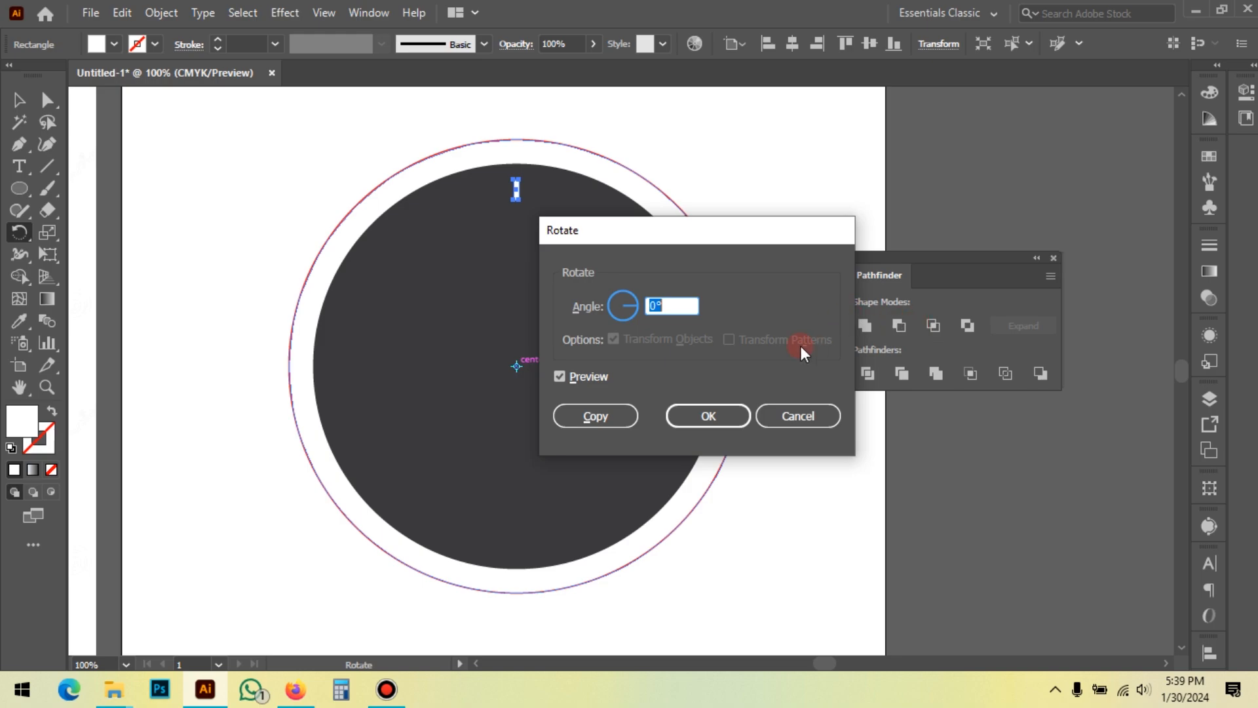
pyautogui.moveTo(722, 240); pyautogui.dragTo(819, 224)
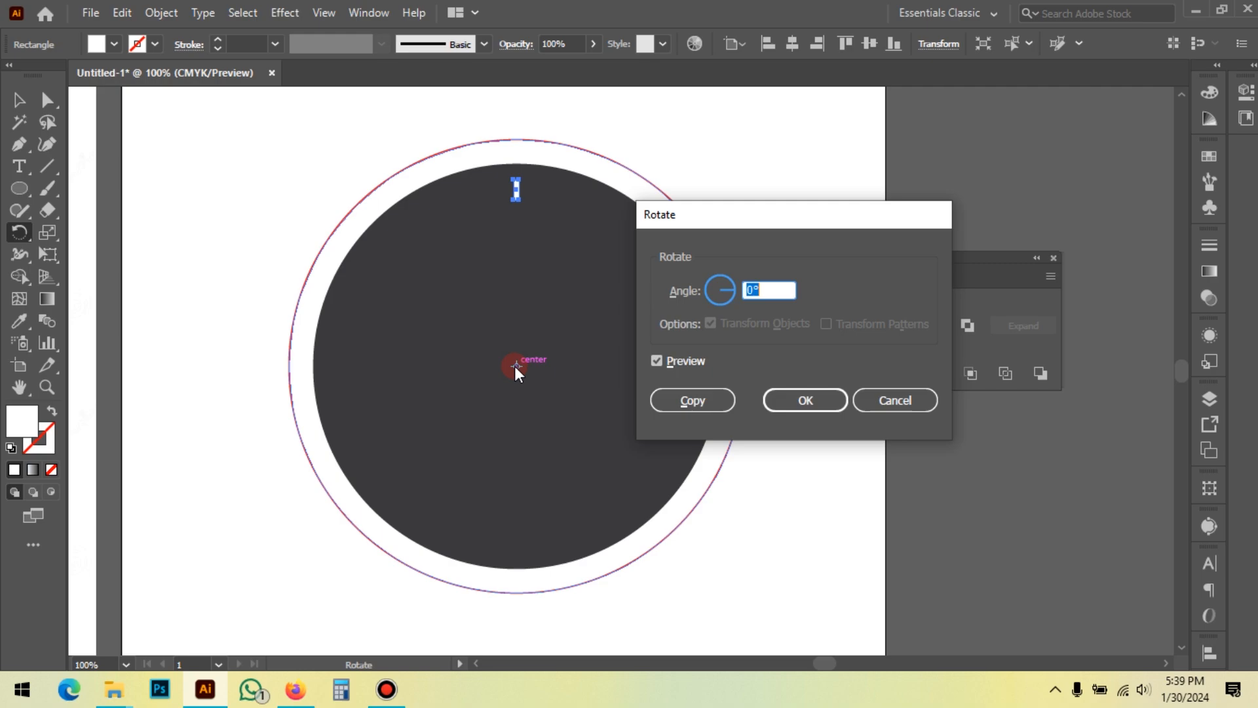
pyautogui.moveTo(756, 223); pyautogui.dragTo(811, 203)
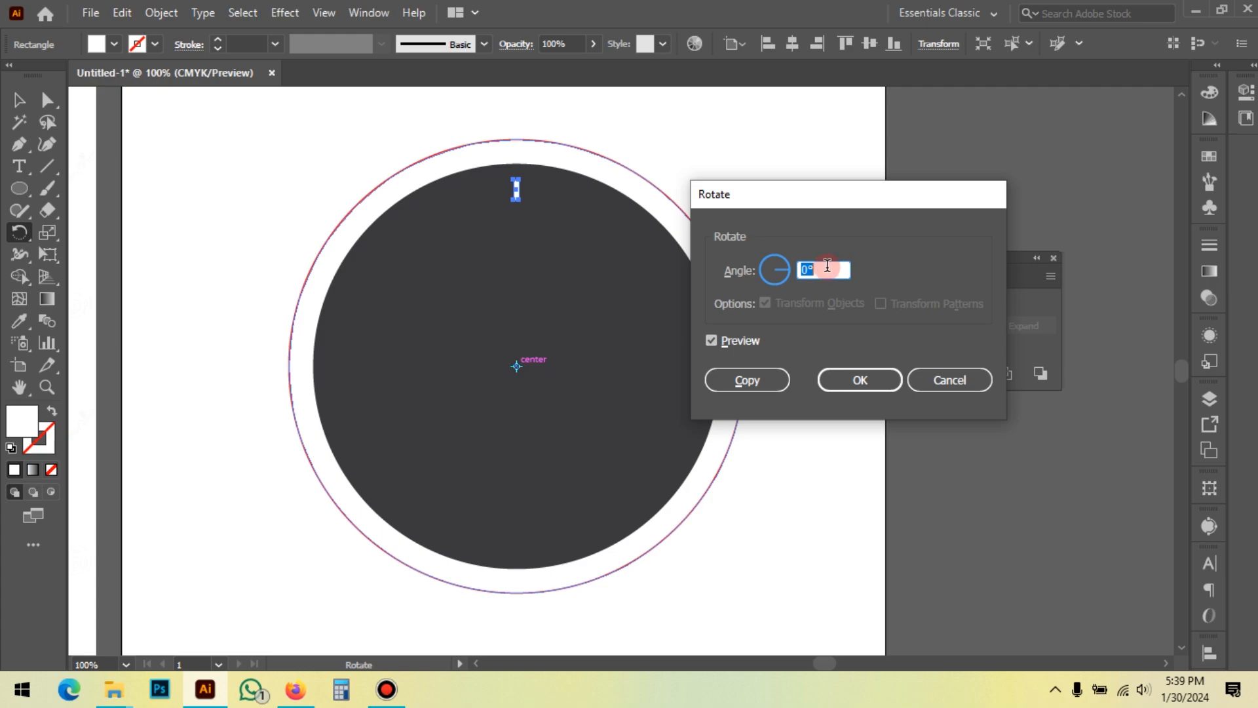
# Set the hour marker's rotation angle to 30° and toggle the preview to compare its position
pyautogui.write('30')
pyautogui.press('Tab')
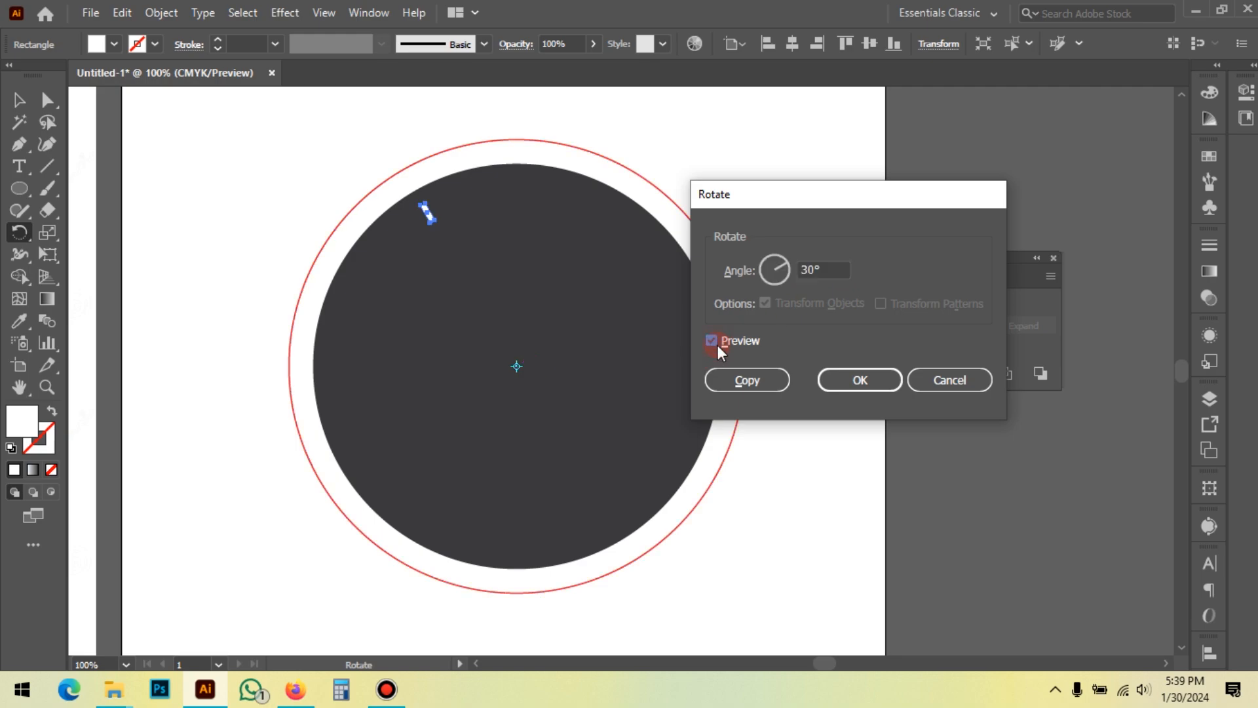
pyautogui.click(744, 341)
pyautogui.click(745, 341)
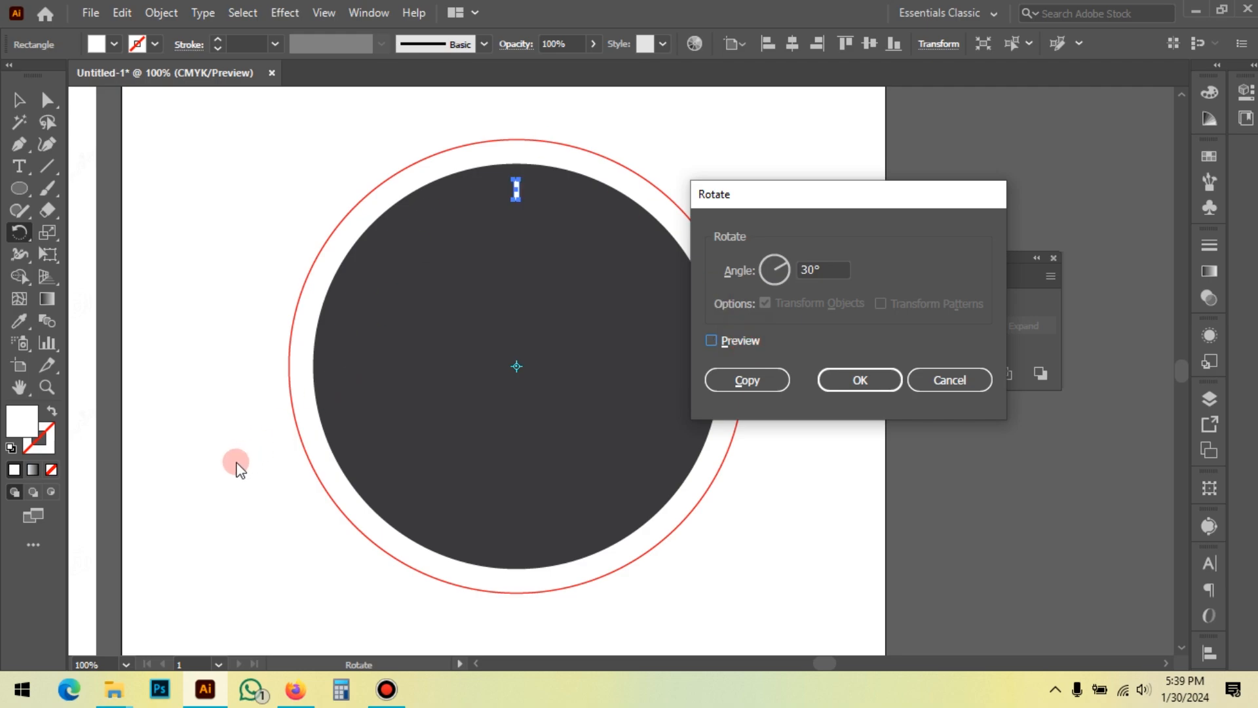
# Consult the watch reference images in Firefox, return to Illustrator and preview the marker's rotation at 5°
pyautogui.click(295, 688)
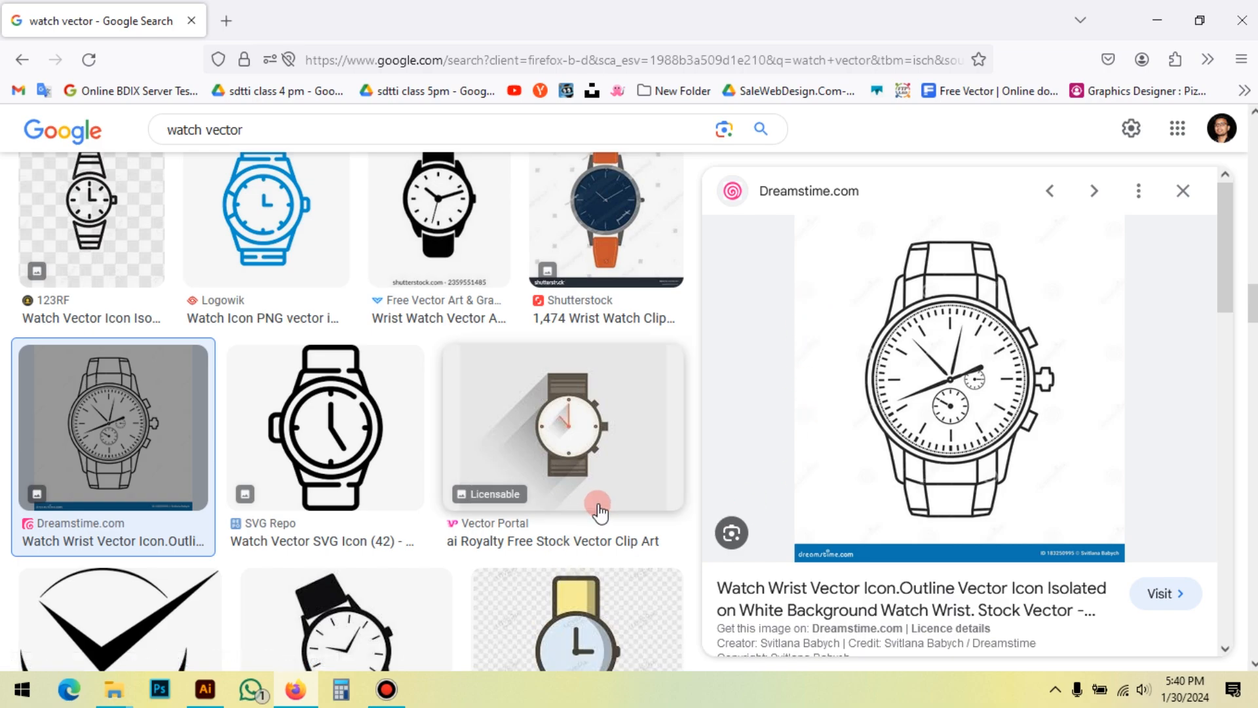
pyautogui.click(205, 689)
pyautogui.click(820, 270)
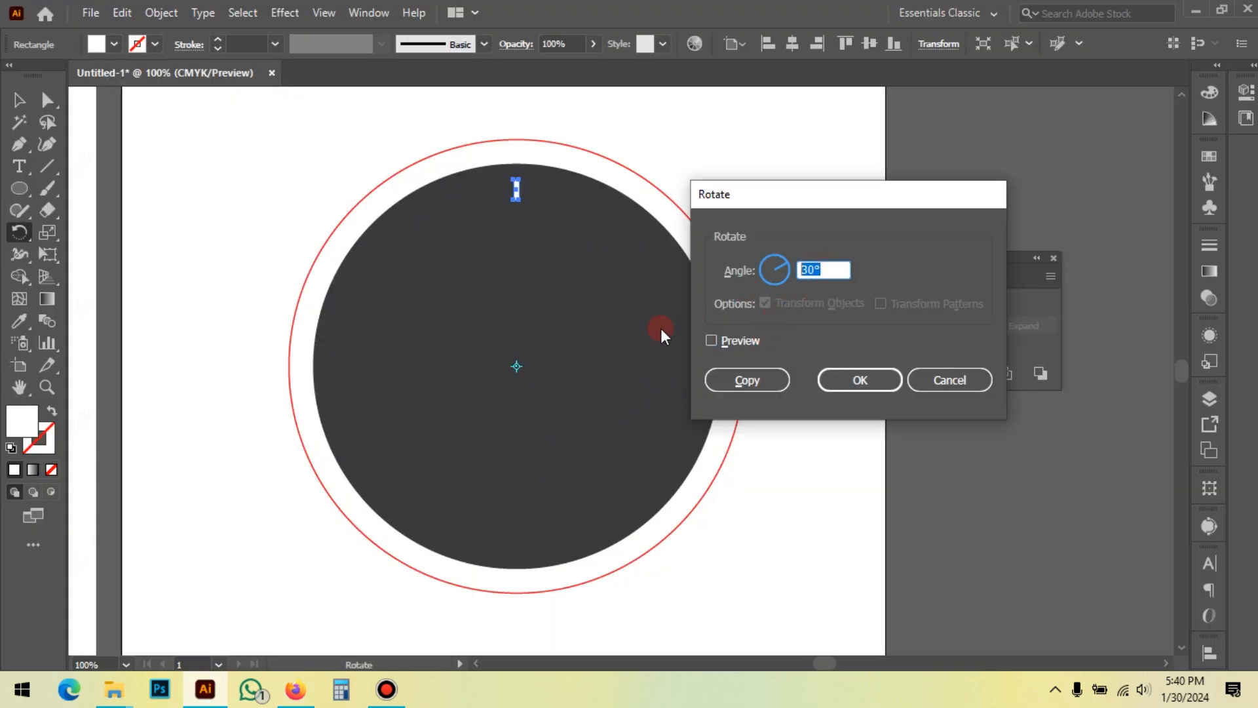
pyautogui.write('5')
pyautogui.click(721, 343)
pyautogui.click(721, 343)
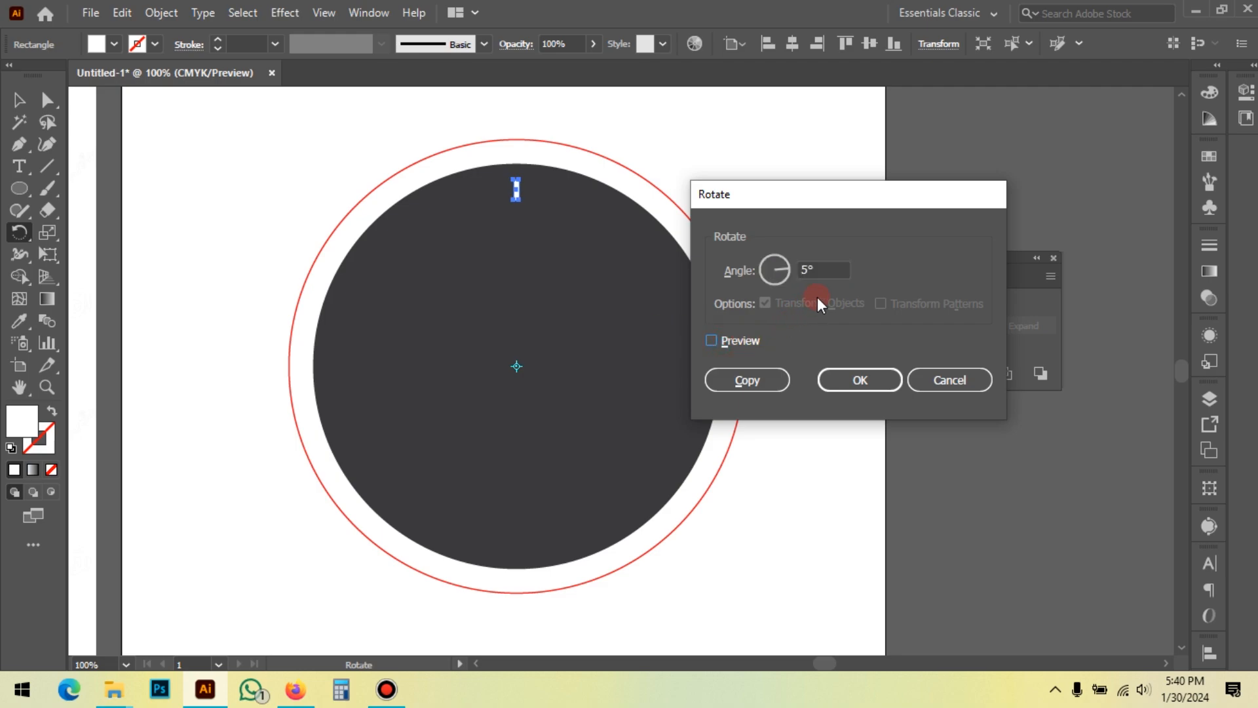
# Set the rotation angle to 6°, check it in the preview and create a rotated copy of the marker
pyautogui.click(834, 270)
pyautogui.write('6')
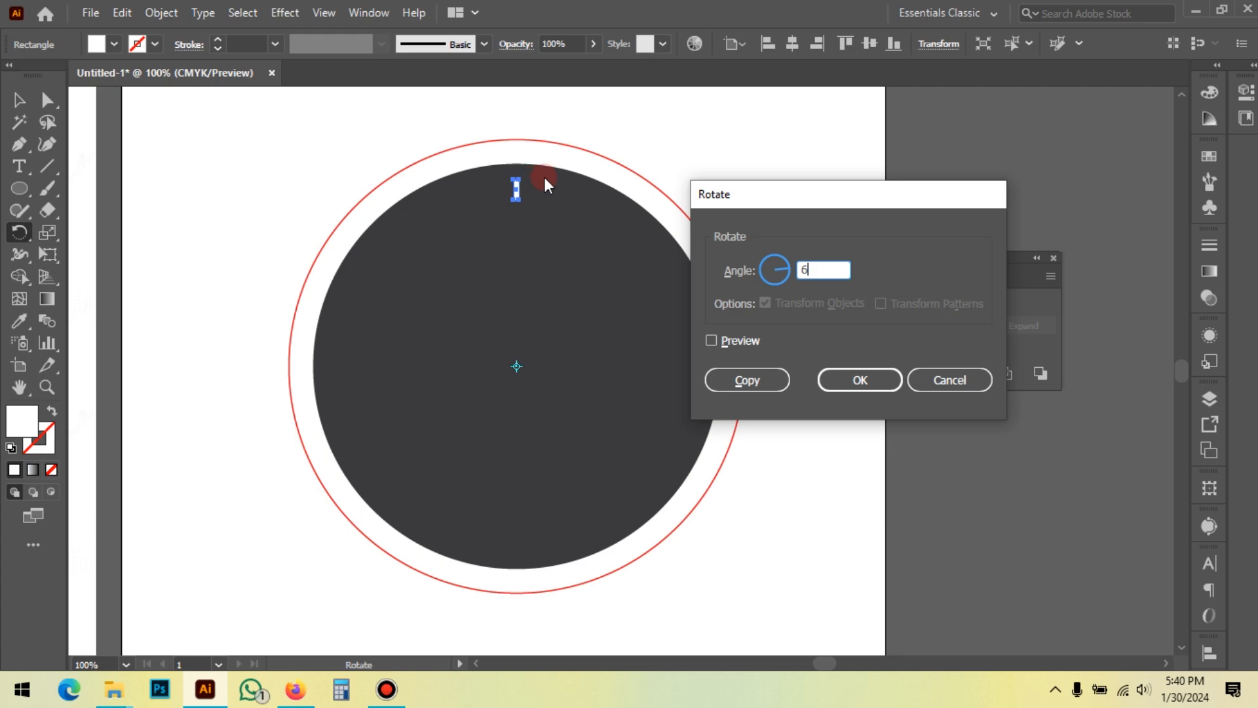
pyautogui.click(713, 341)
pyautogui.click(714, 340)
pyautogui.click(714, 340)
pyautogui.click(714, 340)
pyautogui.click(713, 341)
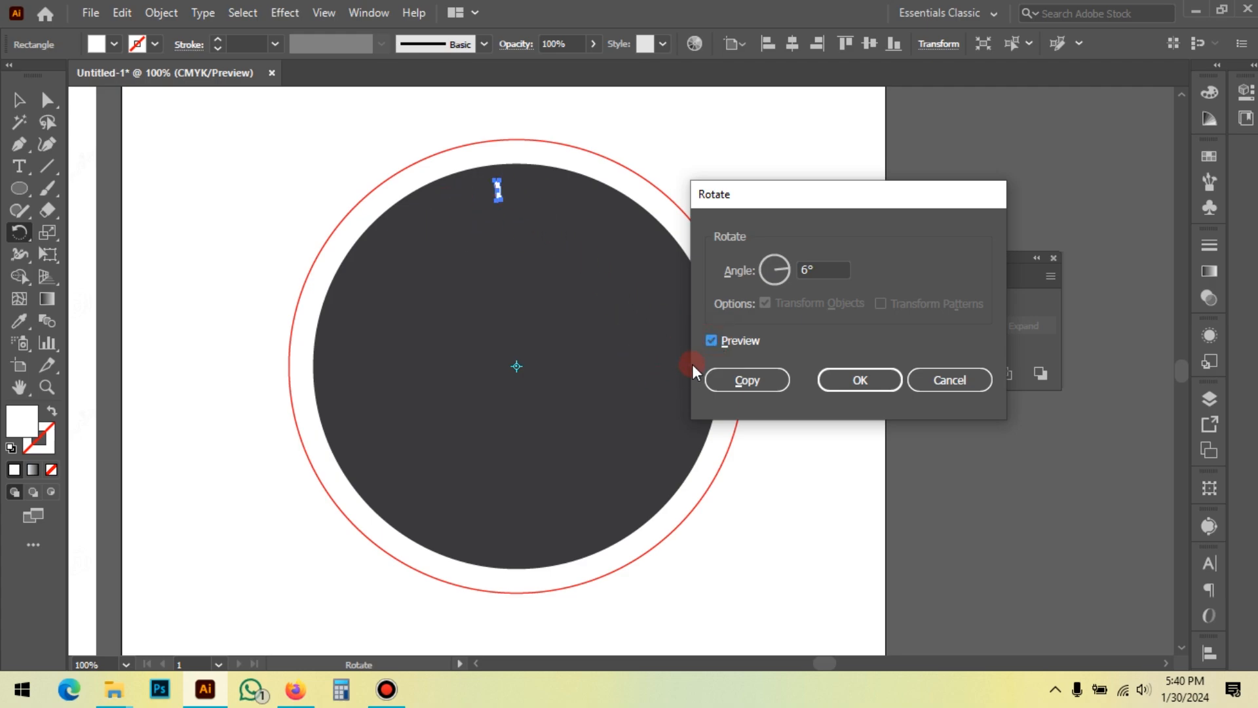
pyautogui.click(713, 340)
pyautogui.click(714, 340)
pyautogui.click(747, 379)
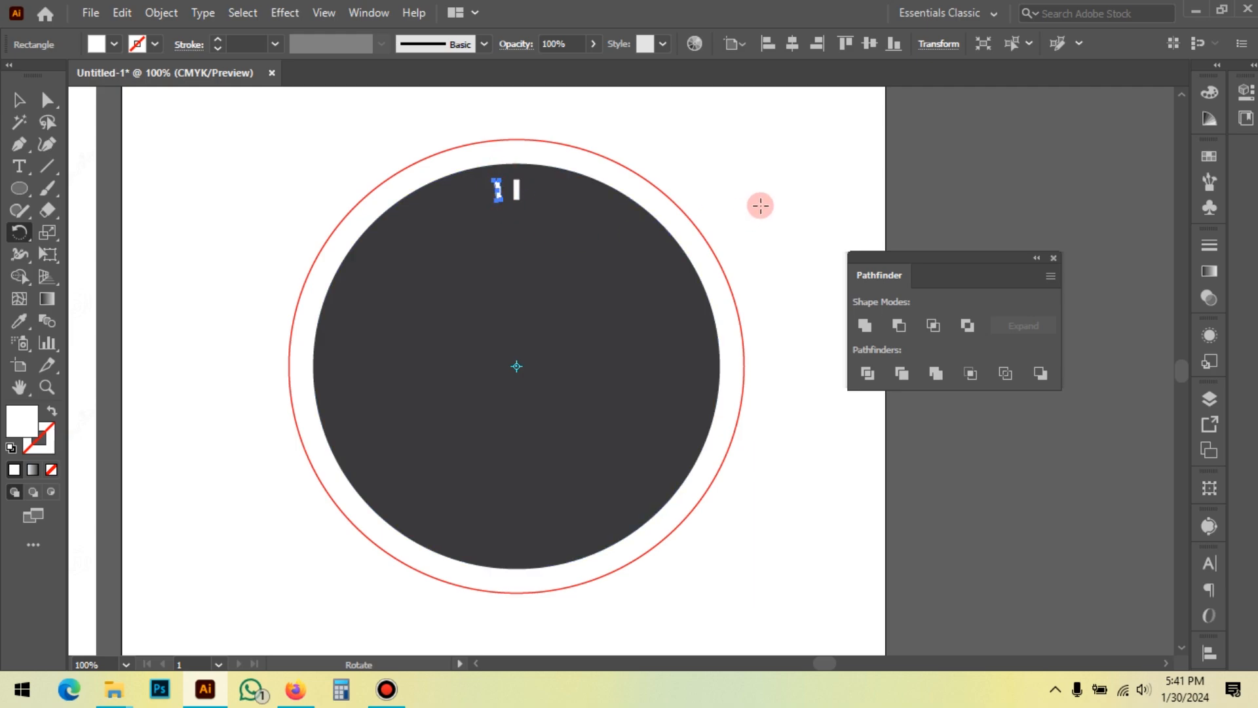
# Repeat the 6° rotated copy until the minute ticks fill the whole circle of the dial, and deselect
pyautogui.press('ctrl')
pyautogui.hotkey('ctrl', 'd')
pyautogui.hotkey('ctrl', 'd')
pyautogui.hotkey('ctrl', 'd')
pyautogui.hotkey('ctrl', 'd')
pyautogui.hotkey('ctrl', 'd')
pyautogui.hotkey('ctrl', 'd')
pyautogui.hotkey('ctrl', 'd')
pyautogui.hotkey('ctrl', 'd')
pyautogui.hotkey('ctrl', 'd')
pyautogui.hotkey('ctrl', 'd')
pyautogui.hotkey('ctrl', 'd')
pyautogui.hotkey('ctrl', 'd')
pyautogui.hotkey('ctrl', 'd')
pyautogui.hotkey('ctrl', 'd')
pyautogui.hotkey('ctrl', 'd')
pyautogui.hotkey('ctrl', 'd')
pyautogui.hotkey('ctrl', 'd')
pyautogui.hotkey('ctrl', 'd')
pyautogui.hotkey('ctrl', 'd')
pyautogui.hotkey('ctrl', 'd')
pyautogui.hotkey('ctrl', 'd')
pyautogui.hotkey('ctrl', 'd')
pyautogui.hotkey('ctrl', 'd')
pyautogui.hotkey('ctrl', 'd')
pyautogui.hotkey('ctrl', 'd')
pyautogui.hotkey('ctrl', 'd')
pyautogui.hotkey('ctrl', 'd')
pyautogui.hotkey('ctrl', 'd')
pyautogui.hotkey('ctrl', 'd')
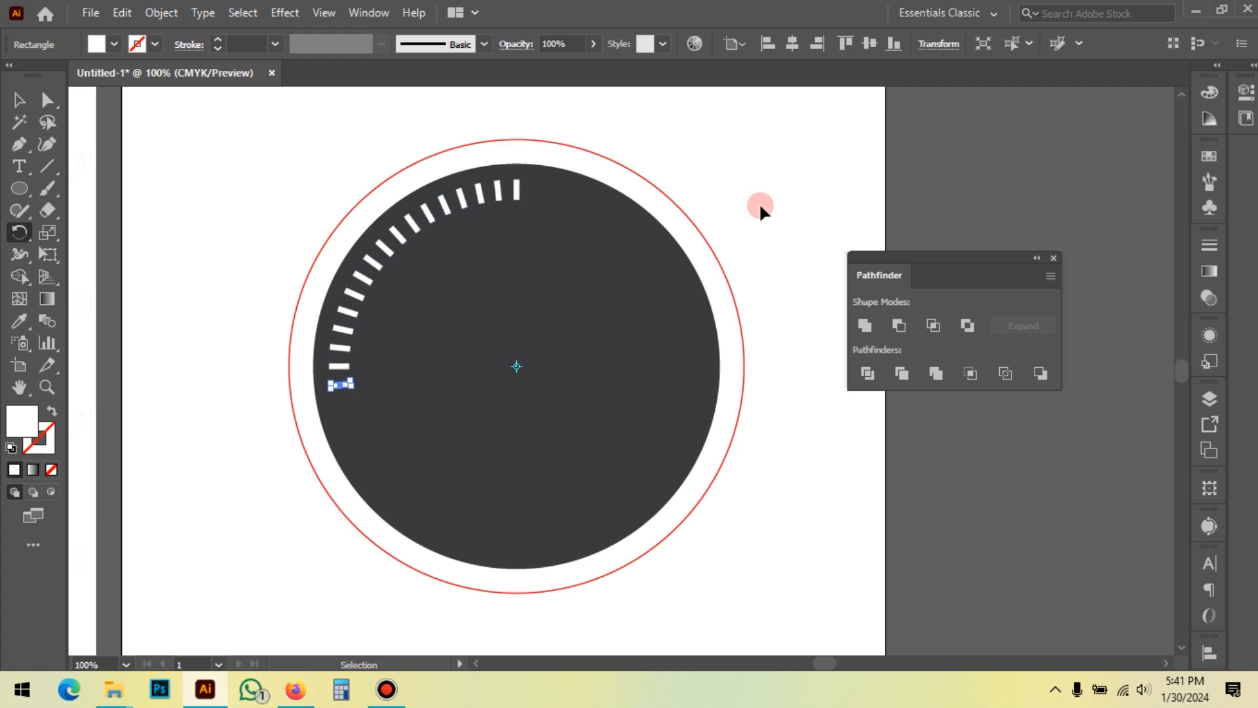
pyautogui.hotkey('ctrl', 'd')
pyautogui.hotkey('ctrl', 'd')
pyautogui.hotkey('ctrl', 'd')
pyautogui.hotkey('ctrl', 'd')
pyautogui.hotkey('ctrl', 'd')
pyautogui.hotkey('ctrl', 'd')
pyautogui.hotkey('ctrl', 'd')
pyautogui.hotkey('ctrl', 'd')
pyautogui.hotkey('ctrl', 'd')
pyautogui.hotkey('ctrl', 'd')
pyautogui.hotkey('ctrl', 'd')
pyautogui.hotkey('ctrl', 'd')
pyautogui.hotkey('ctrl', 'd')
pyautogui.hotkey('ctrl', 'd')
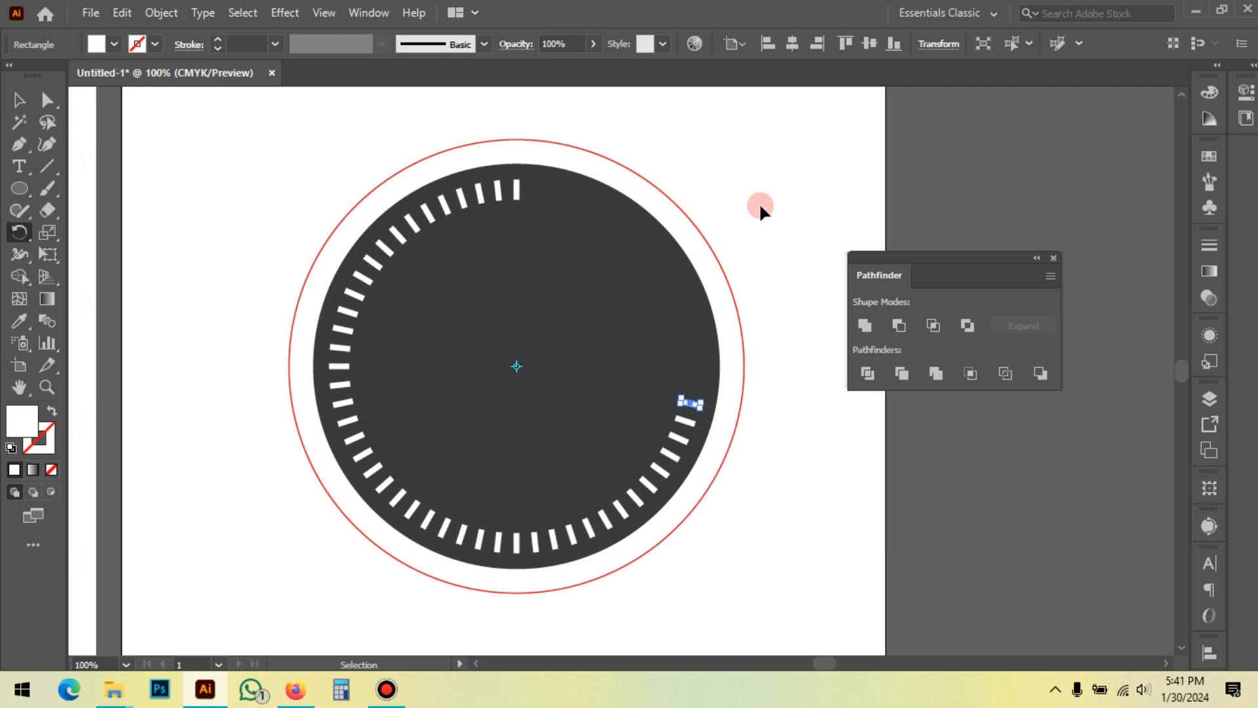
pyautogui.hotkey('ctrl', 'd')
pyautogui.hotkey('ctrl', 'd')
pyautogui.hotkey('ctrl', 'd')
pyautogui.hotkey('ctrl', 'd')
pyautogui.hotkey('ctrl', 'd')
pyautogui.hotkey('ctrl', 'd')
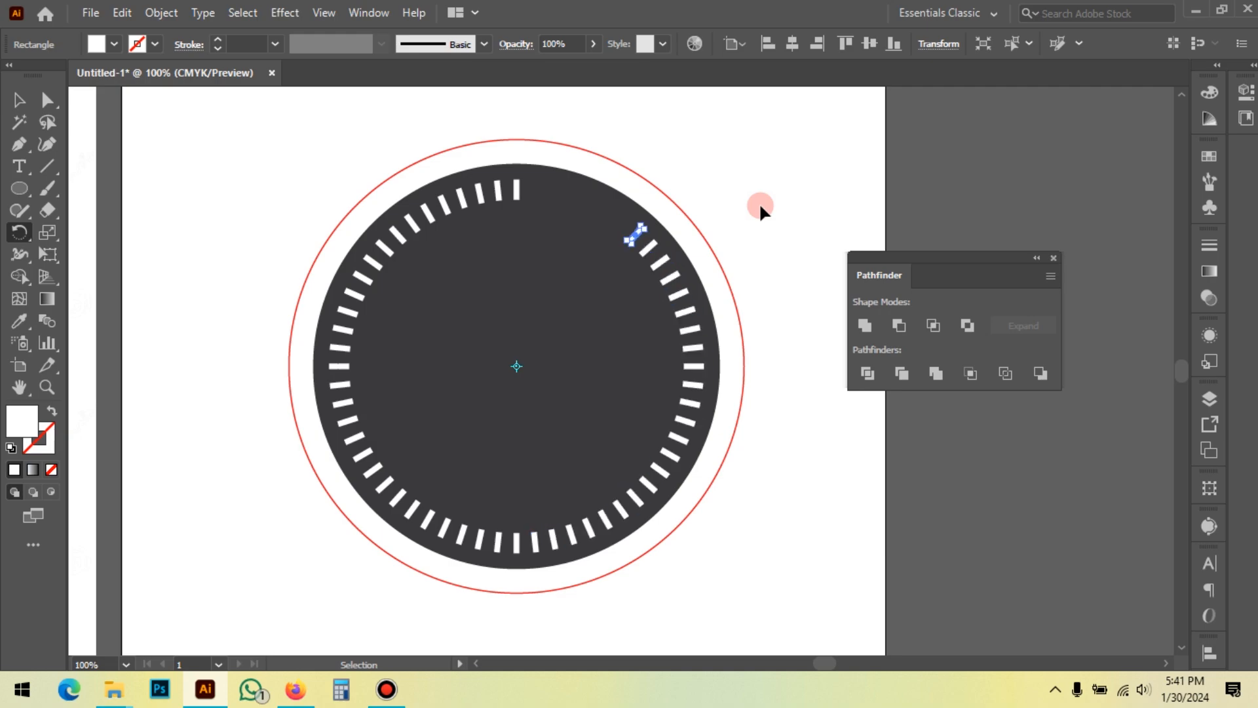
pyautogui.hotkey('ctrl', 'd')
pyautogui.hotkey('ctrl', 'd')
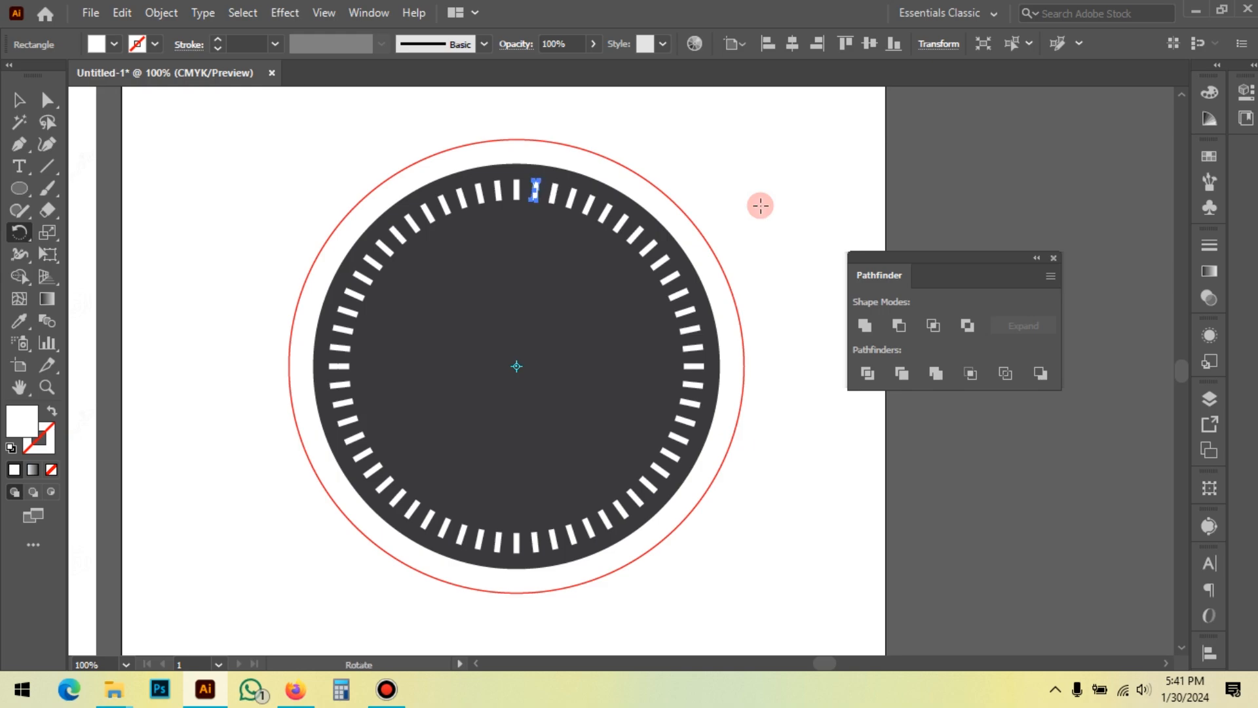
pyautogui.click(29, 92)
pyautogui.click(262, 118)
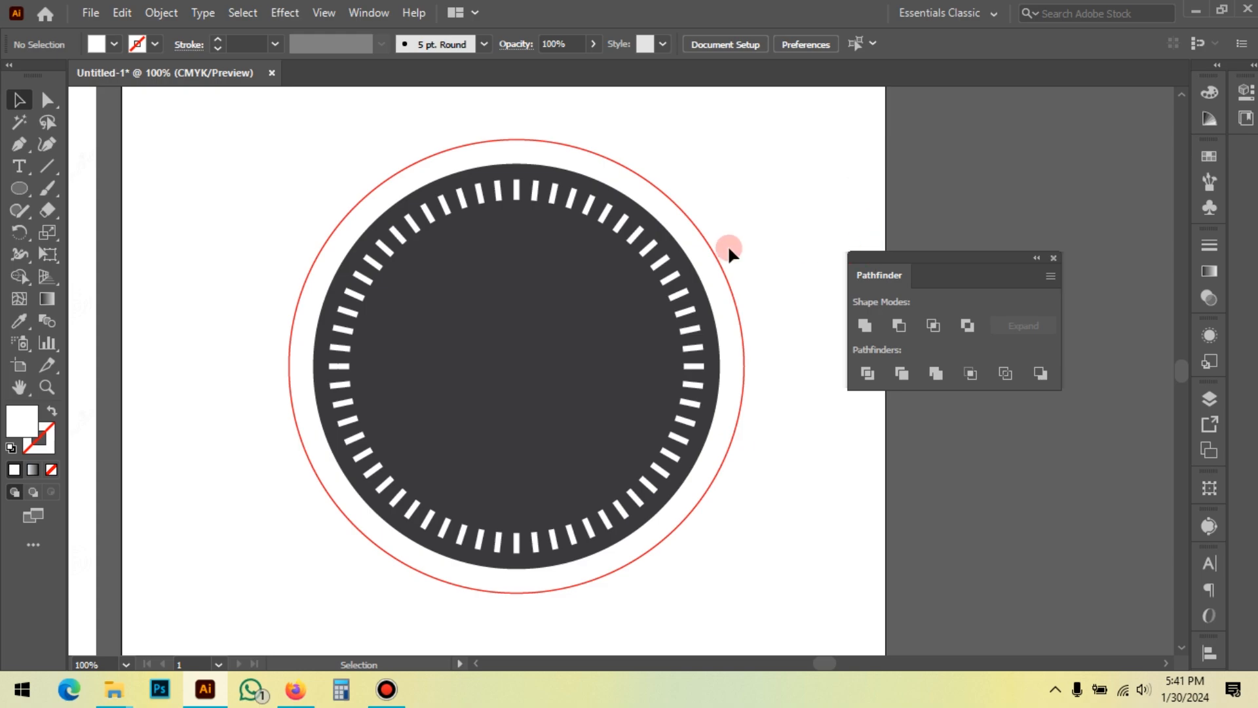
# Duplicate the tick at twelve o'clock straight down, just inside the ring of ticks
pyautogui.scroll(-1, 678, 230)
pyautogui.scroll(6, 567, 211)
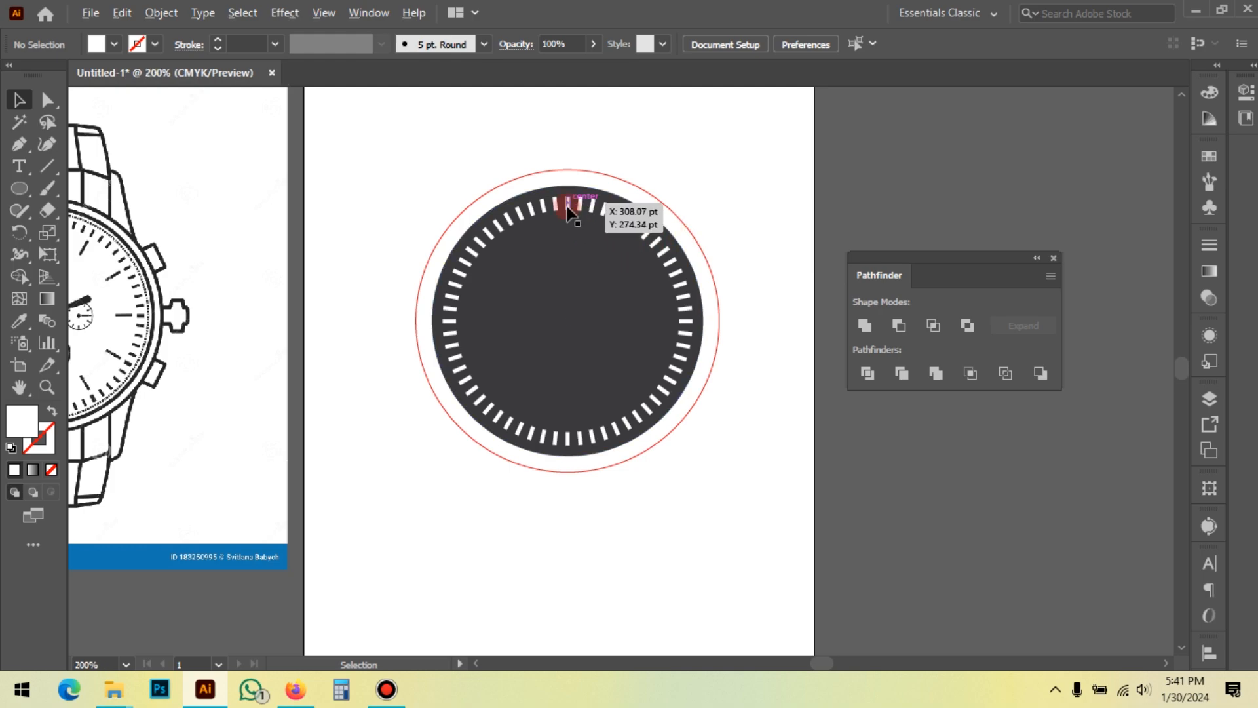
pyautogui.click(595, 148)
pyautogui.moveTo(581, 141); pyautogui.dragTo(578, 339)
pyautogui.scroll(-1, 597, 158)
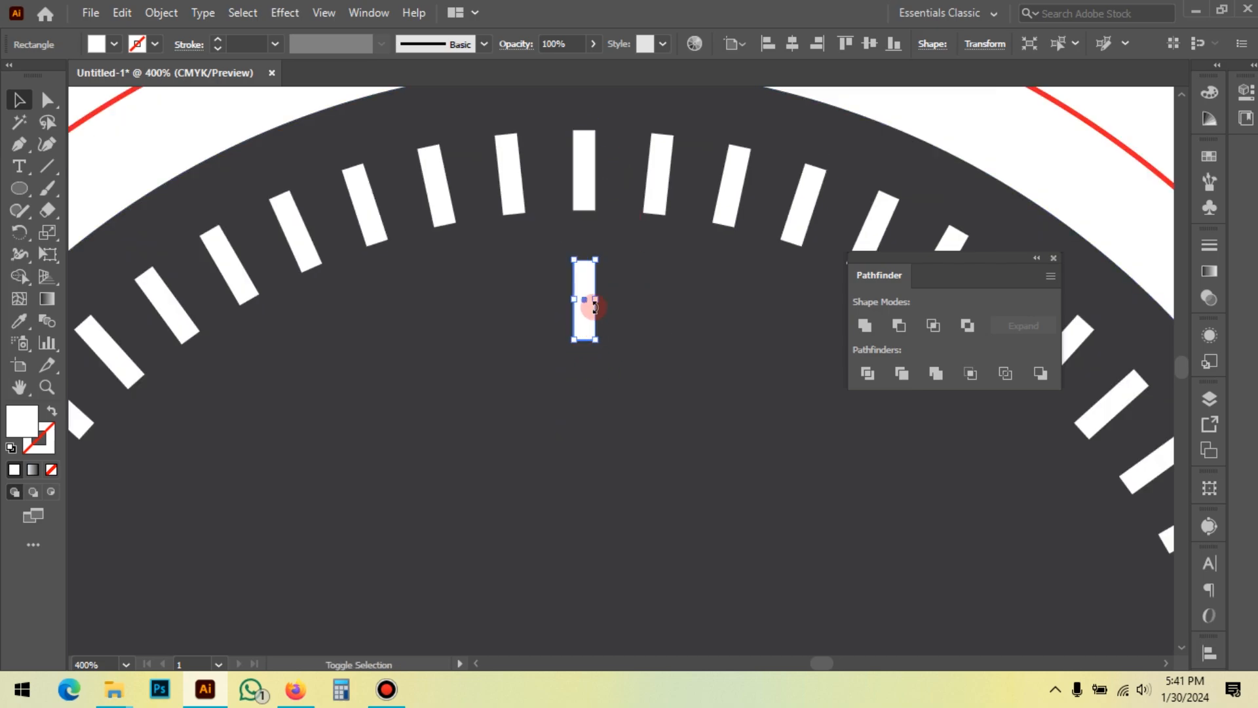
# Enlarge the duplicated tick into a wider, longer hour marker, nudge it up slightly and deselect it
pyautogui.moveTo(595, 300); pyautogui.dragTo(589, 362)
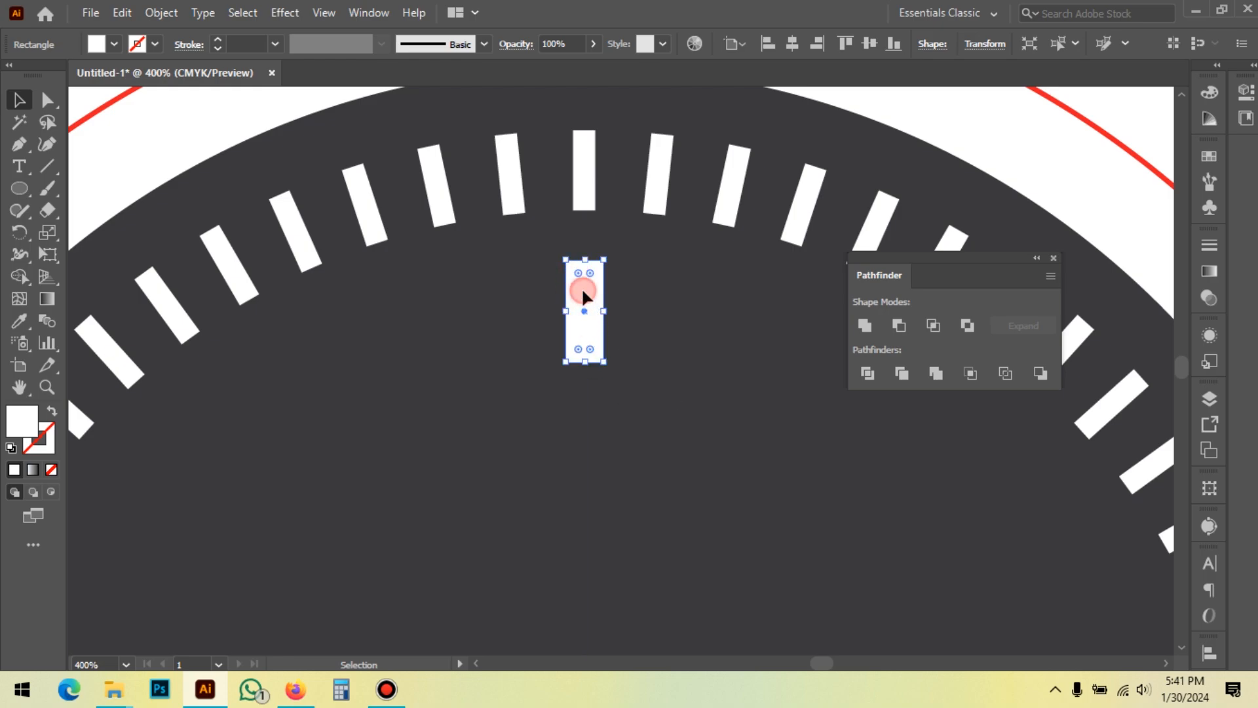
pyautogui.scroll(4, 592, 273)
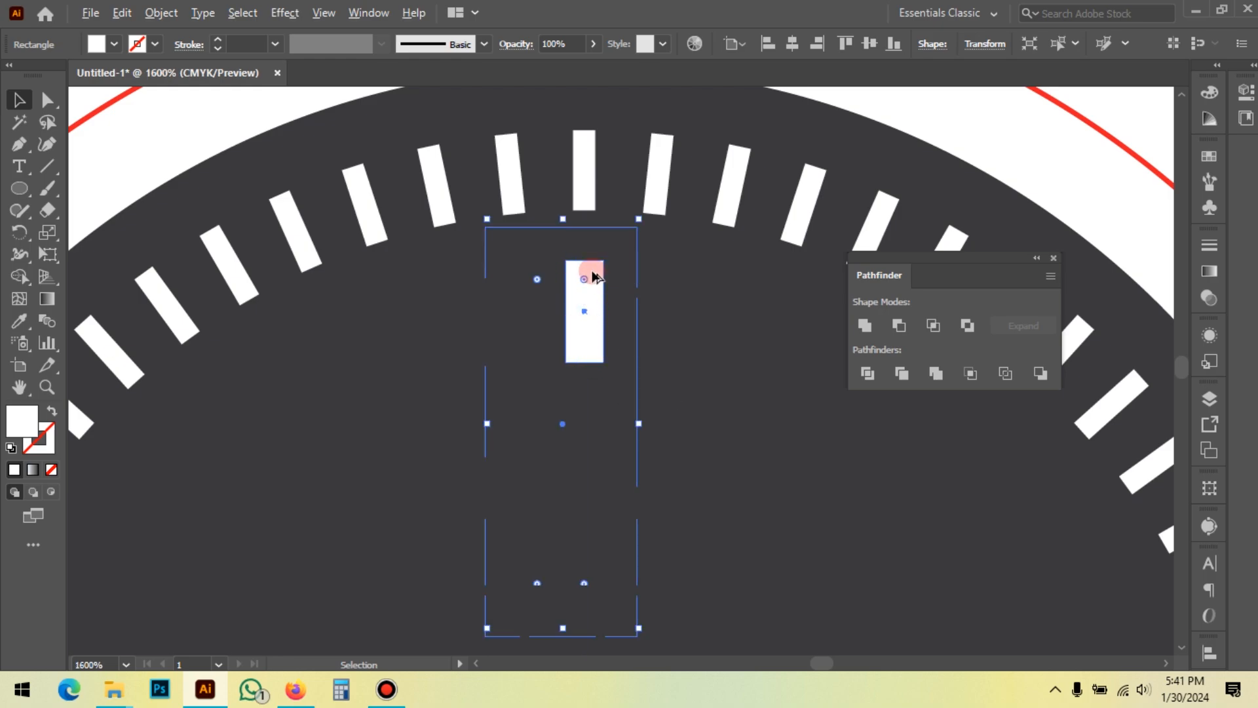
pyautogui.moveTo(563, 341); pyautogui.dragTo(563, 327)
pyautogui.scroll(-4, 557, 237)
pyautogui.scroll(-4, 581, 384)
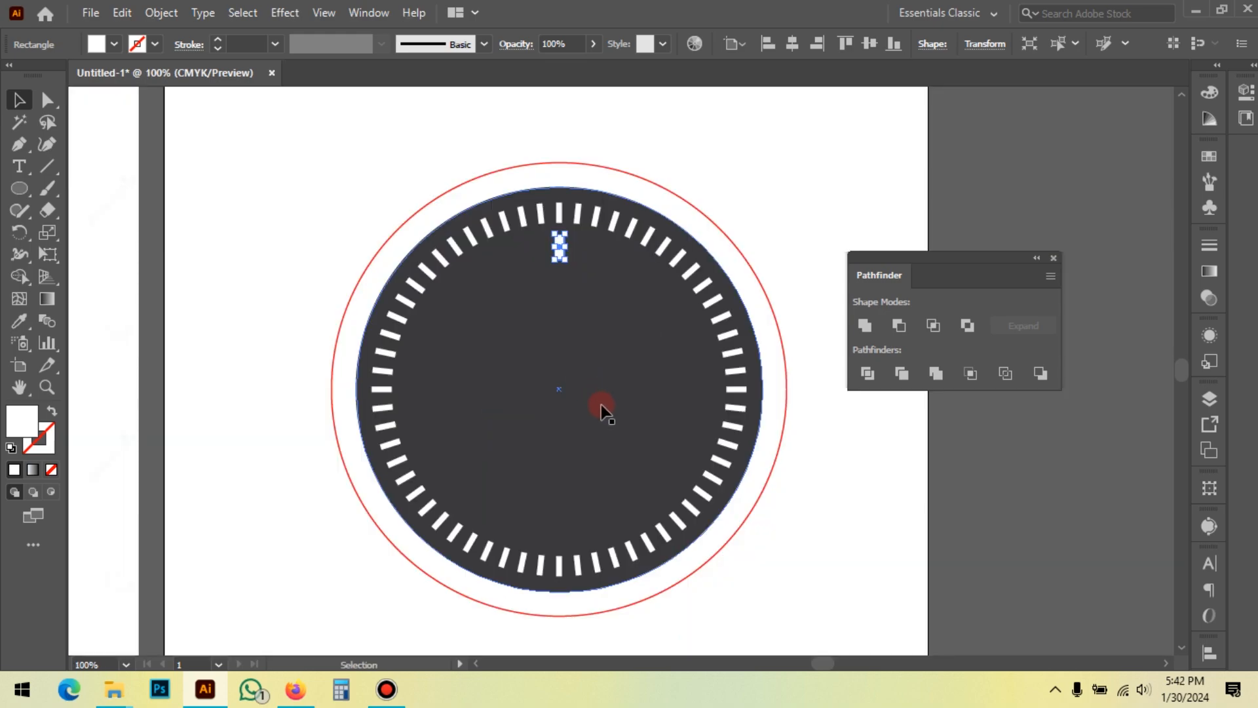
pyautogui.click(790, 176)
pyautogui.scroll(-1, 791, 175)
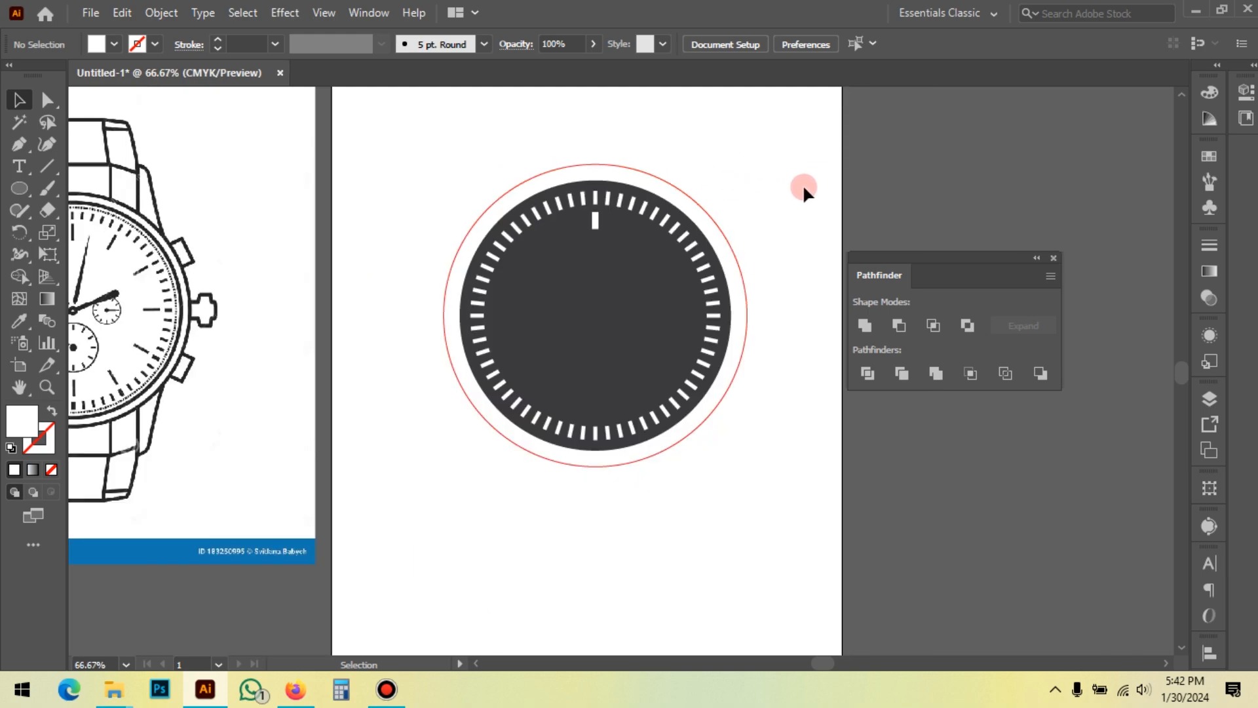
pyautogui.scroll(-1, 804, 184)
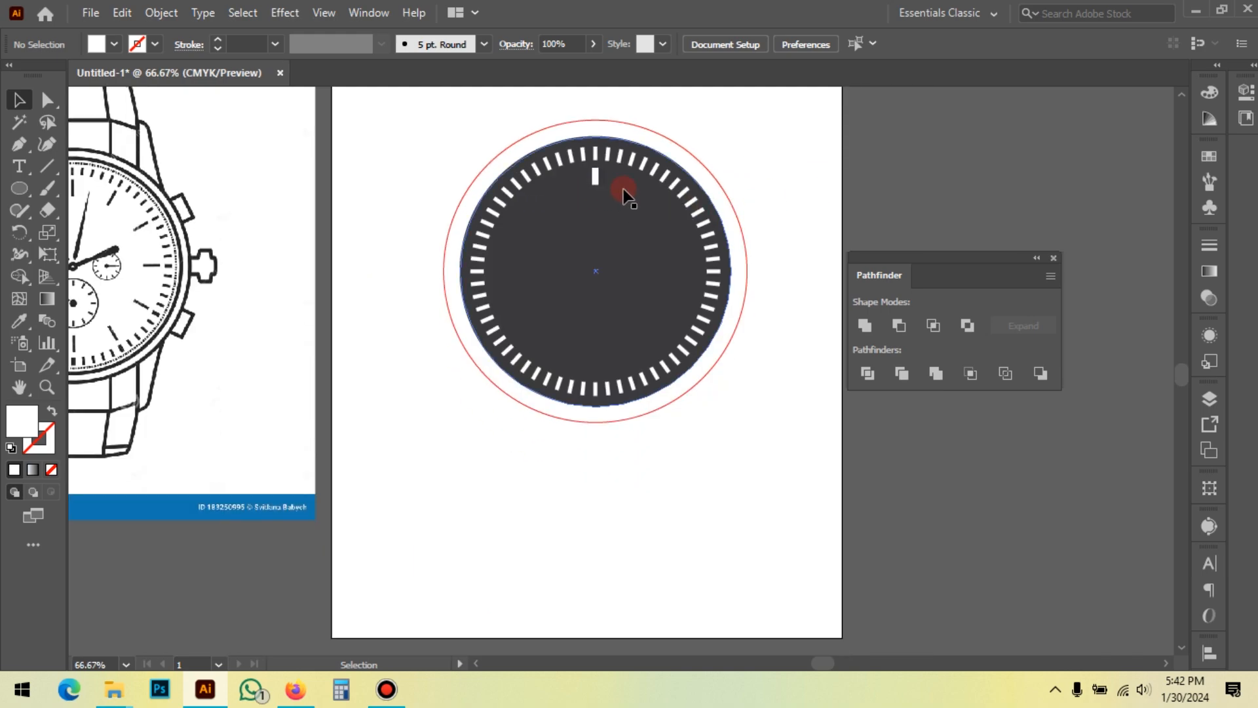
pyautogui.click(596, 176)
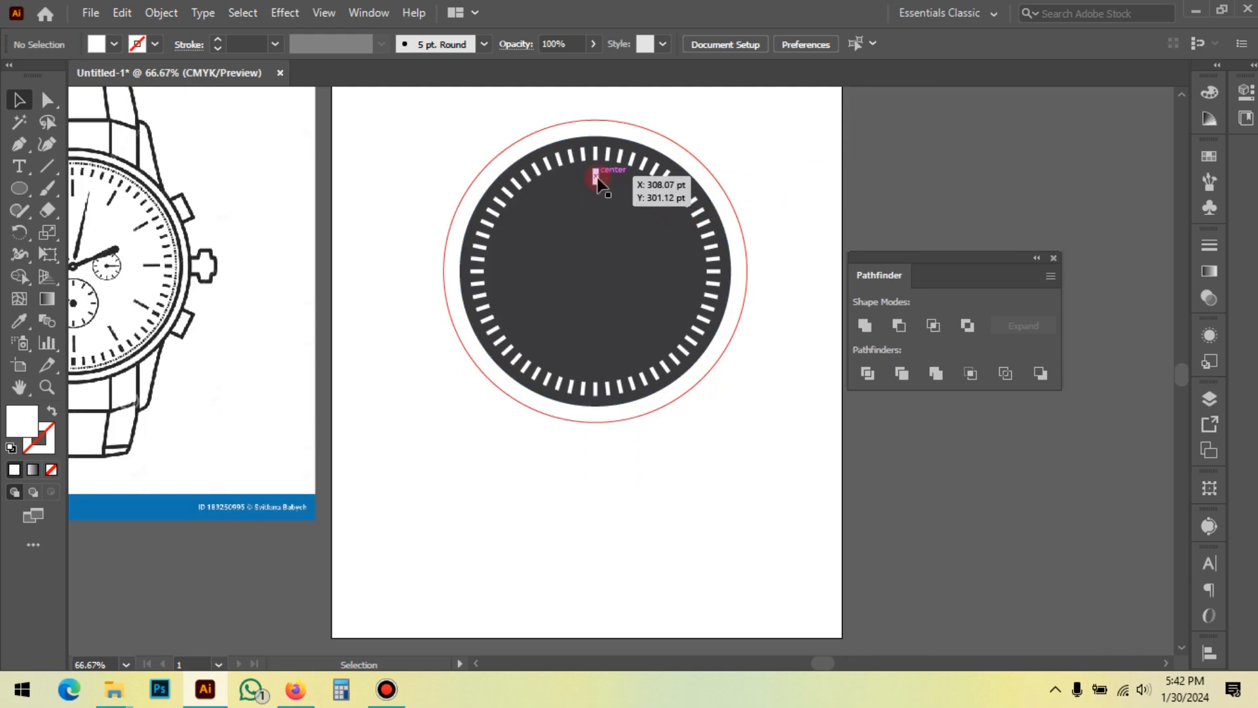
pyautogui.scroll(1, 727, 262)
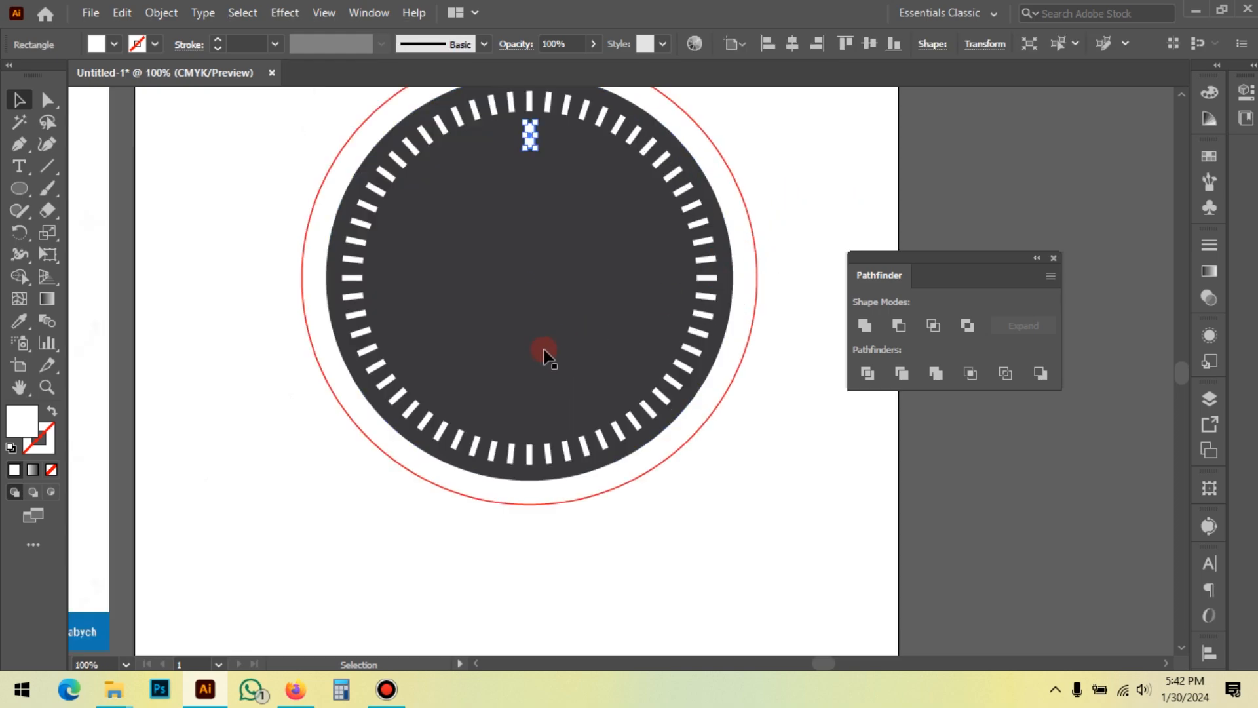
pyautogui.scroll(2, 557, 314)
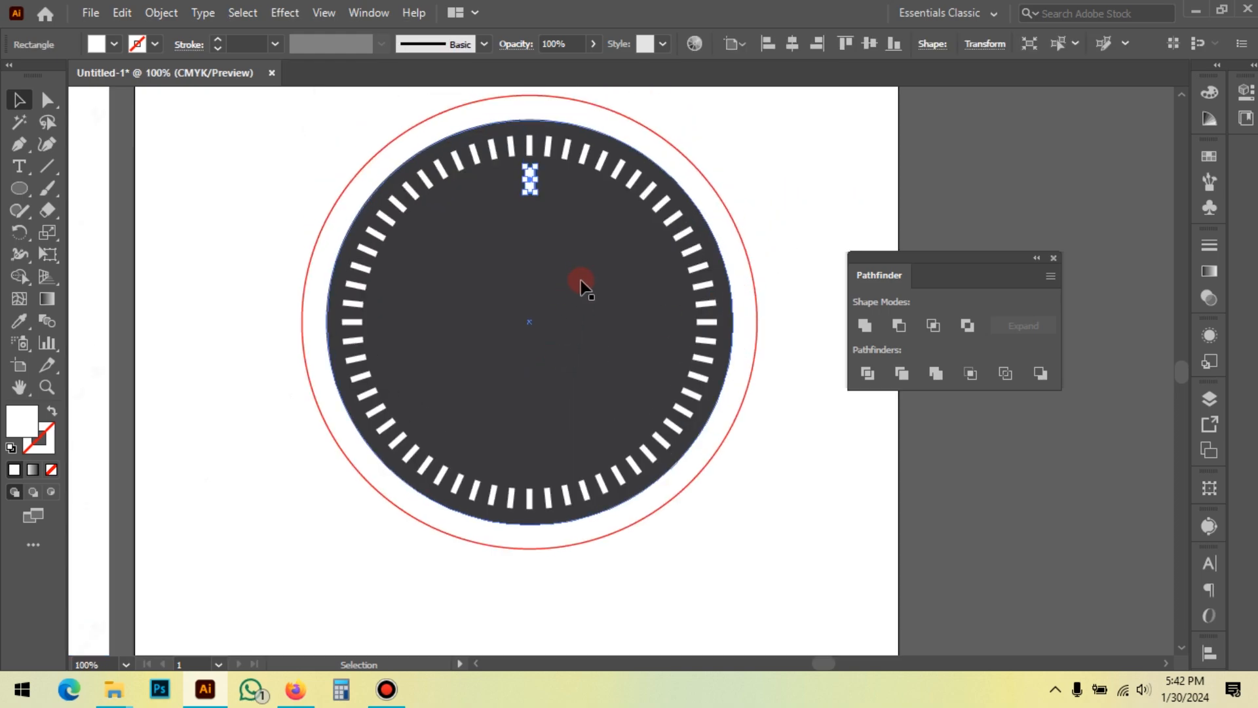
pyautogui.click(20, 232)
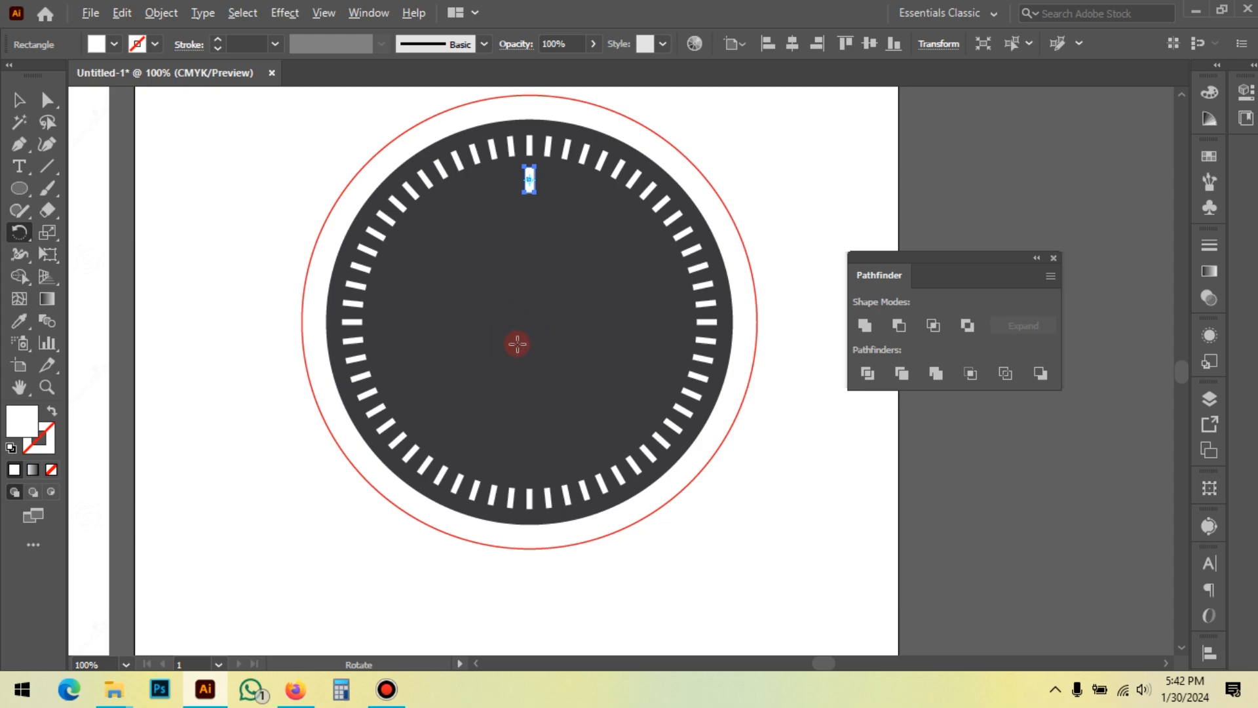
pyautogui.hotkey('alt', 'v')
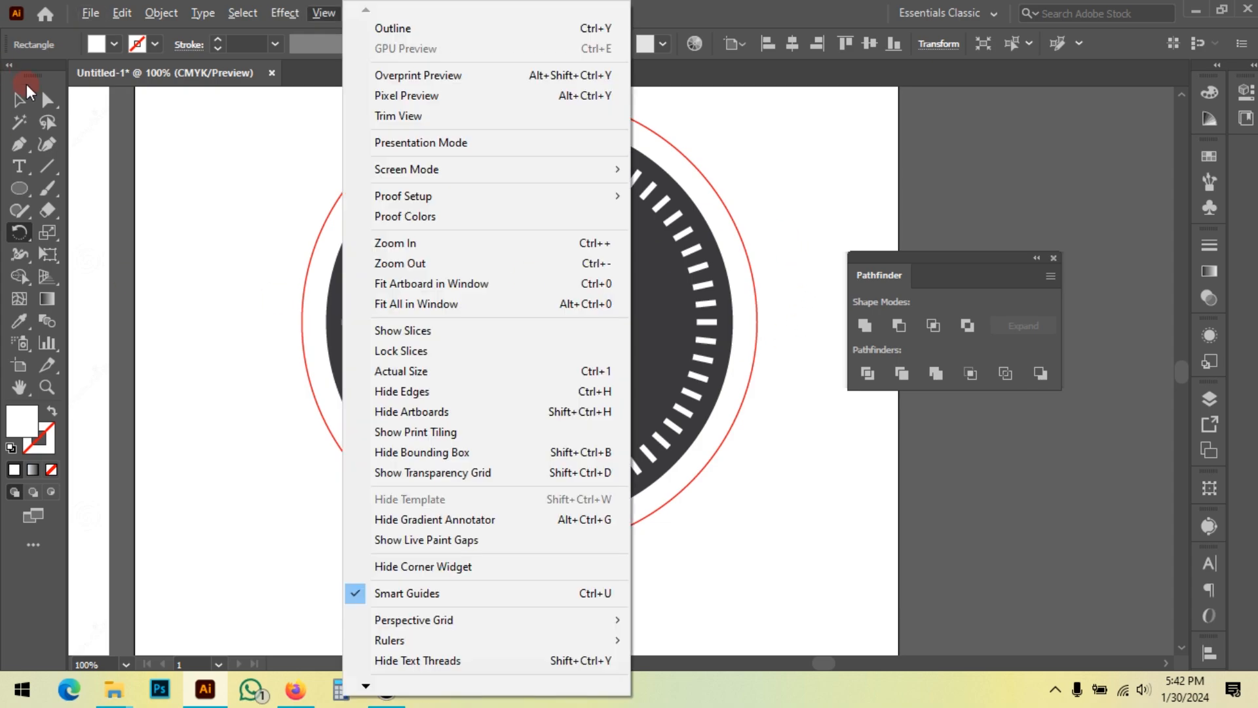
pyautogui.click(19, 99)
pyautogui.click(154, 105)
pyautogui.click(353, 177)
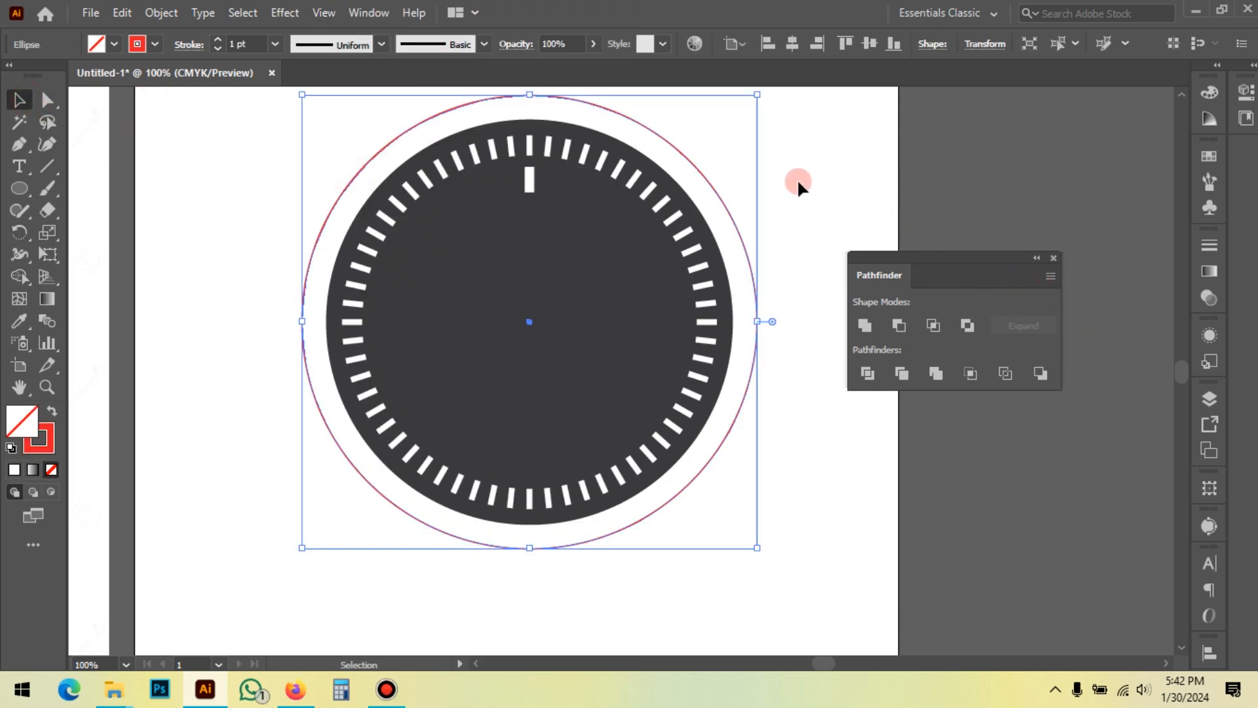
pyautogui.click(794, 246)
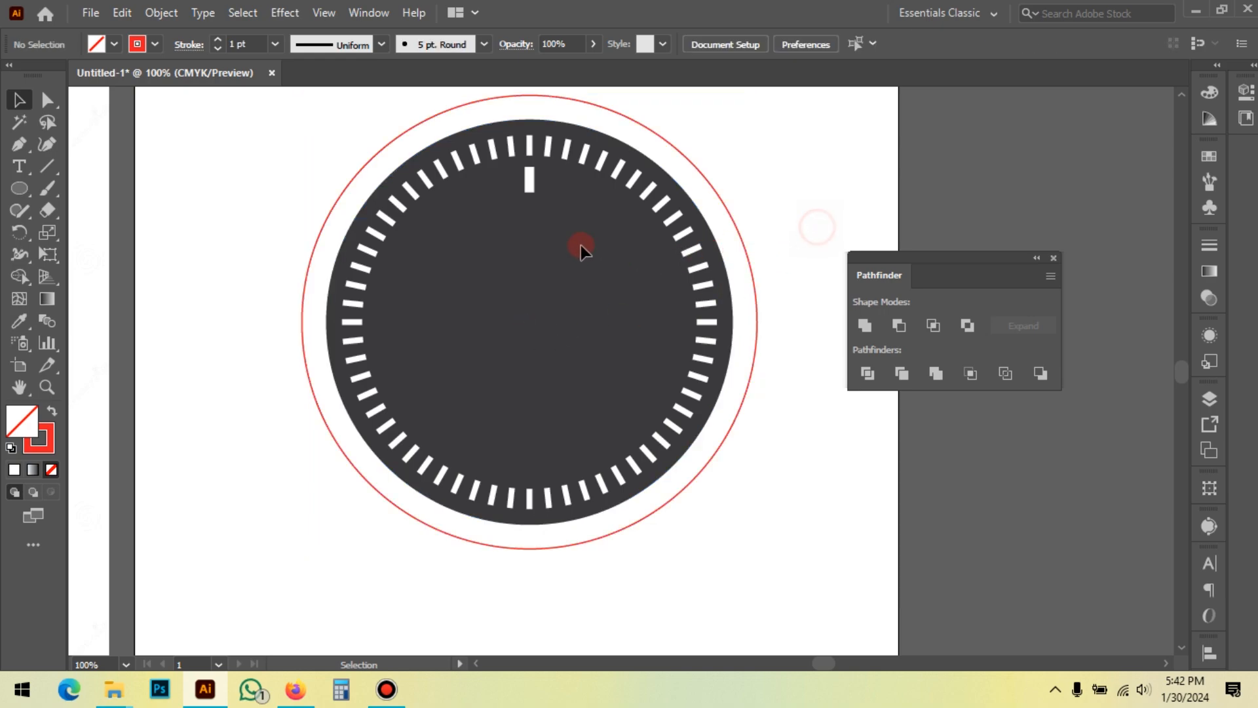
# Open the Rotate options for the larger hour marker with the pivot at the dial's center
pyautogui.click(533, 194)
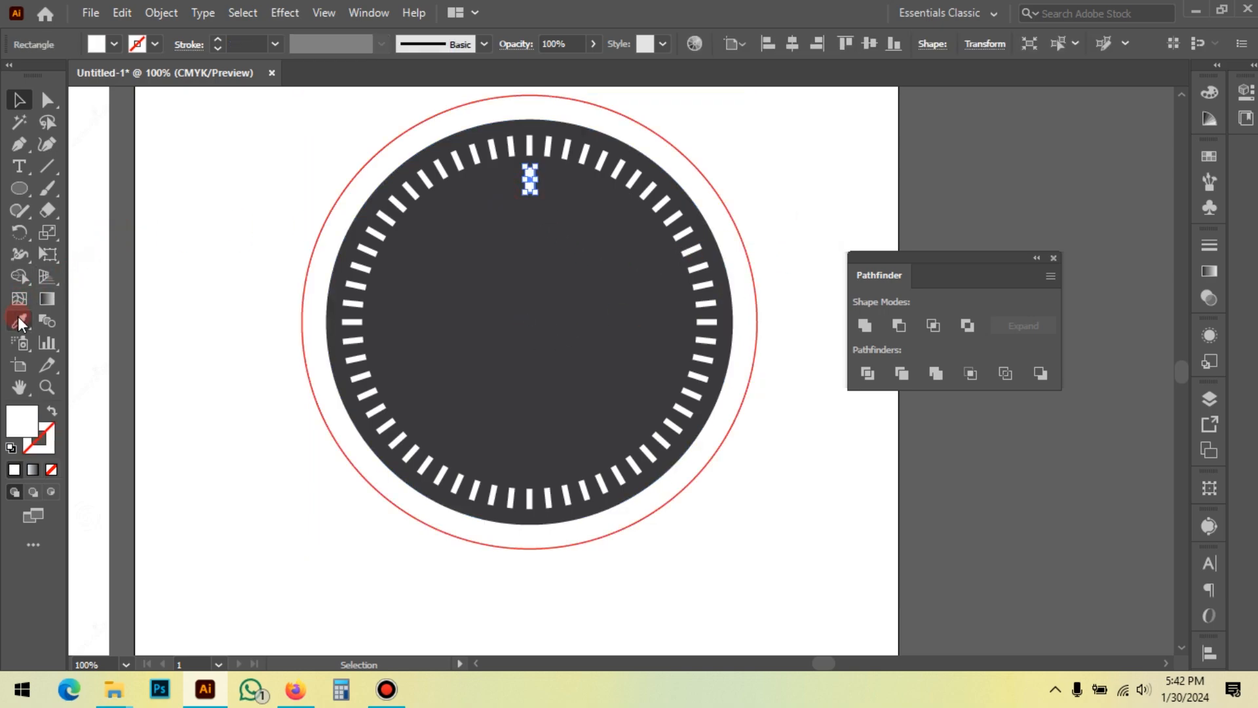
pyautogui.click(26, 238)
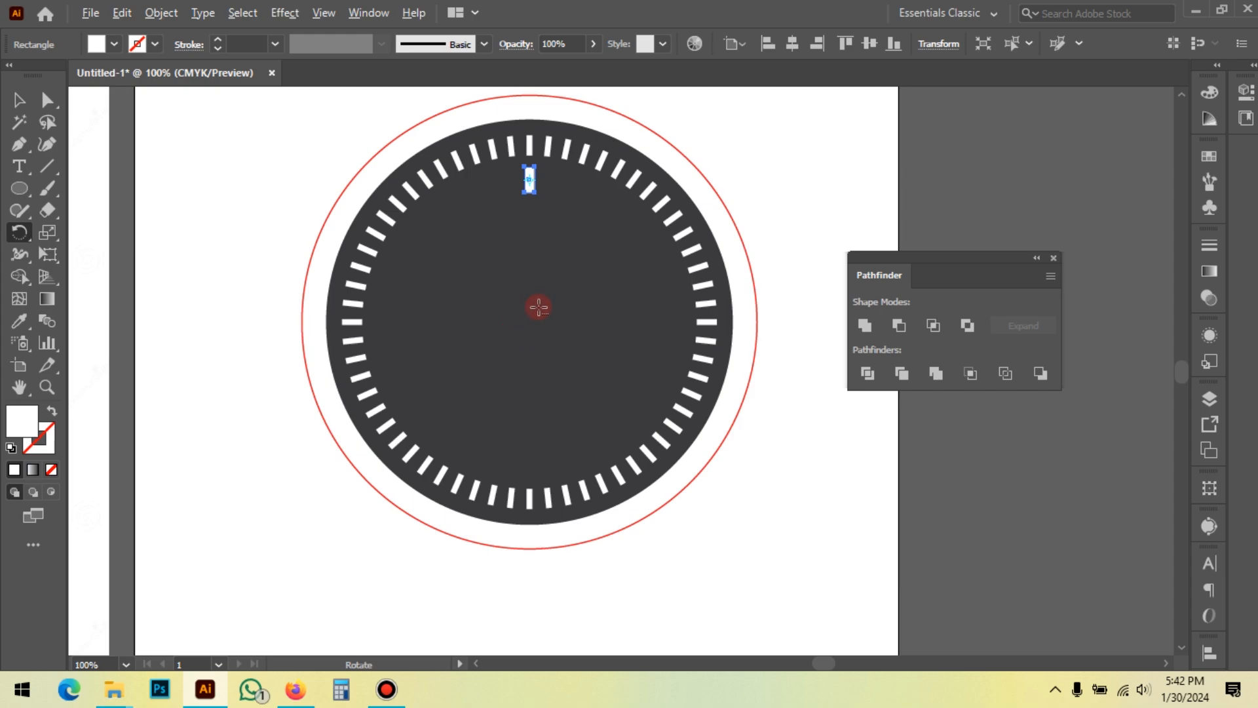
pyautogui.press('alt')
pyautogui.press('alt')
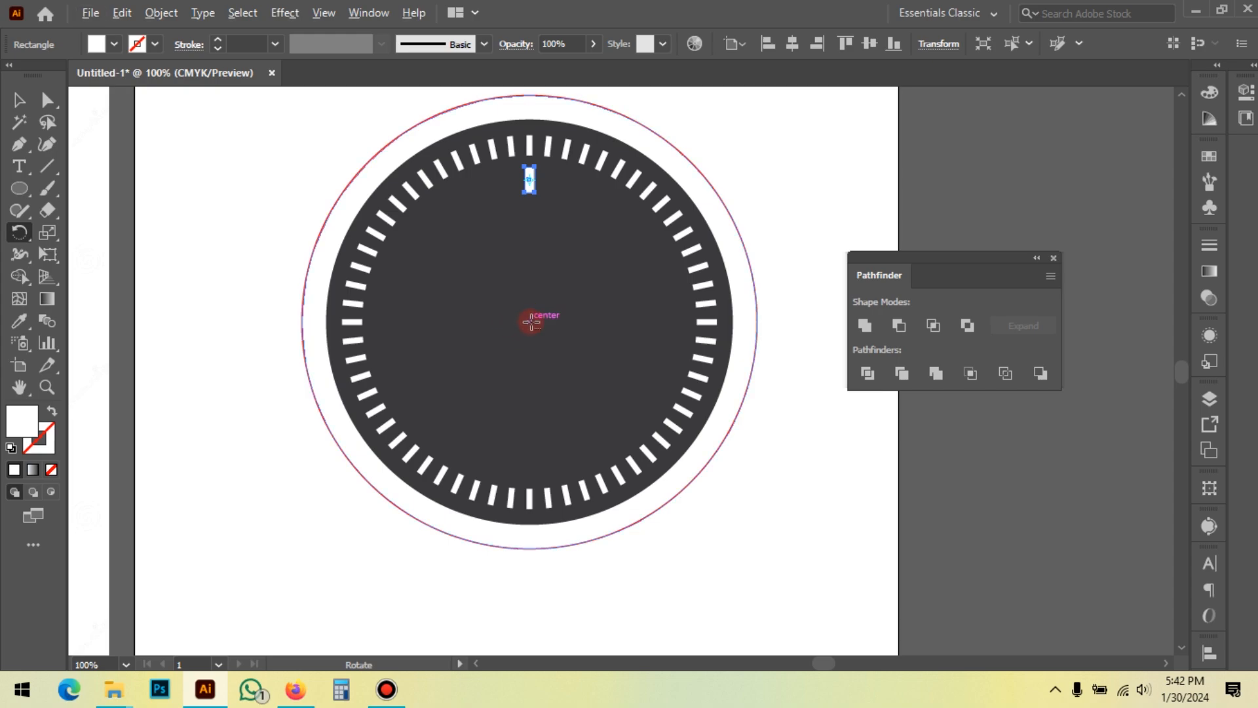
pyautogui.keyDown('alt'); pyautogui.click(531, 321); pyautogui.keyUp('alt')
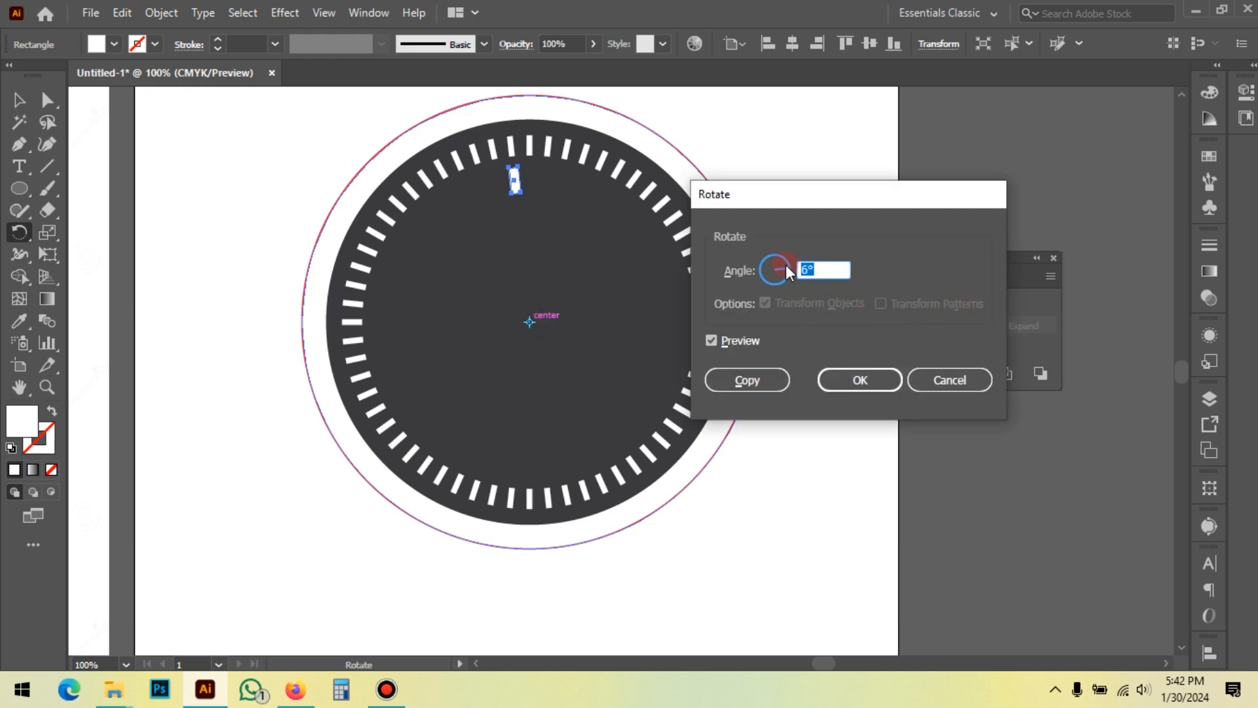
# Set the rotation angle to 30°, check the preview and create a rotated copy of the hour marker
pyautogui.write('30')
pyautogui.click(723, 342)
pyautogui.click(723, 342)
pyautogui.click(748, 340)
pyautogui.click(748, 340)
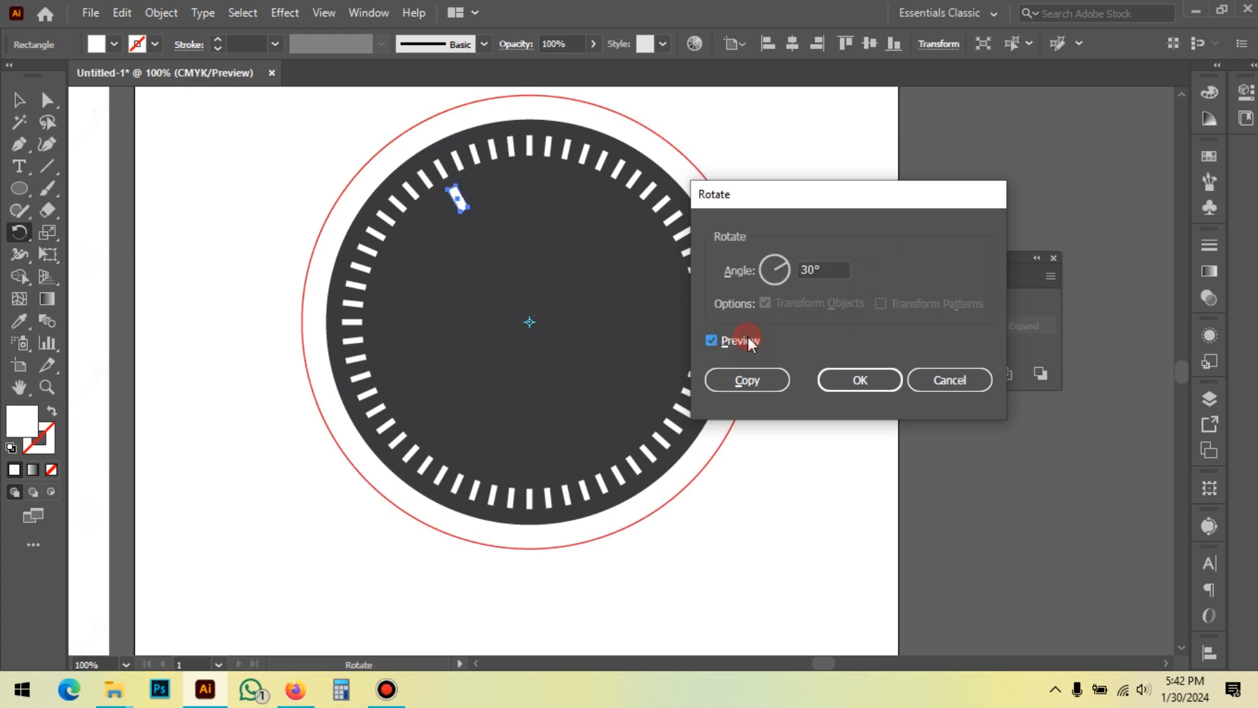
pyautogui.click(749, 340)
pyautogui.click(749, 339)
pyautogui.click(747, 380)
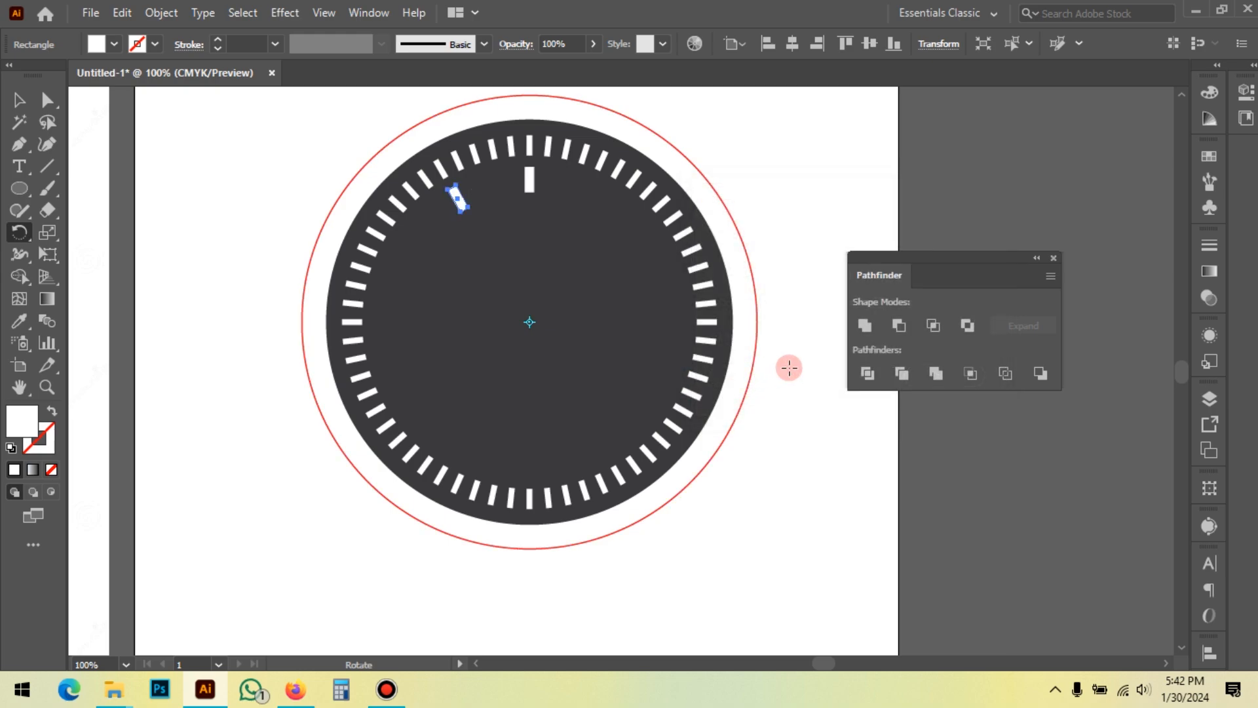
# Repeat the 30° rotated copy until twelve hour markers surround the dial's center, and deselect
pyautogui.press('v')
pyautogui.hotkey('ctrl', 'd')
pyautogui.hotkey('ctrl', 'd')
pyautogui.hotkey('ctrl', 'd')
pyautogui.hotkey('ctrl', 'd')
pyautogui.hotkey('ctrl', 'd')
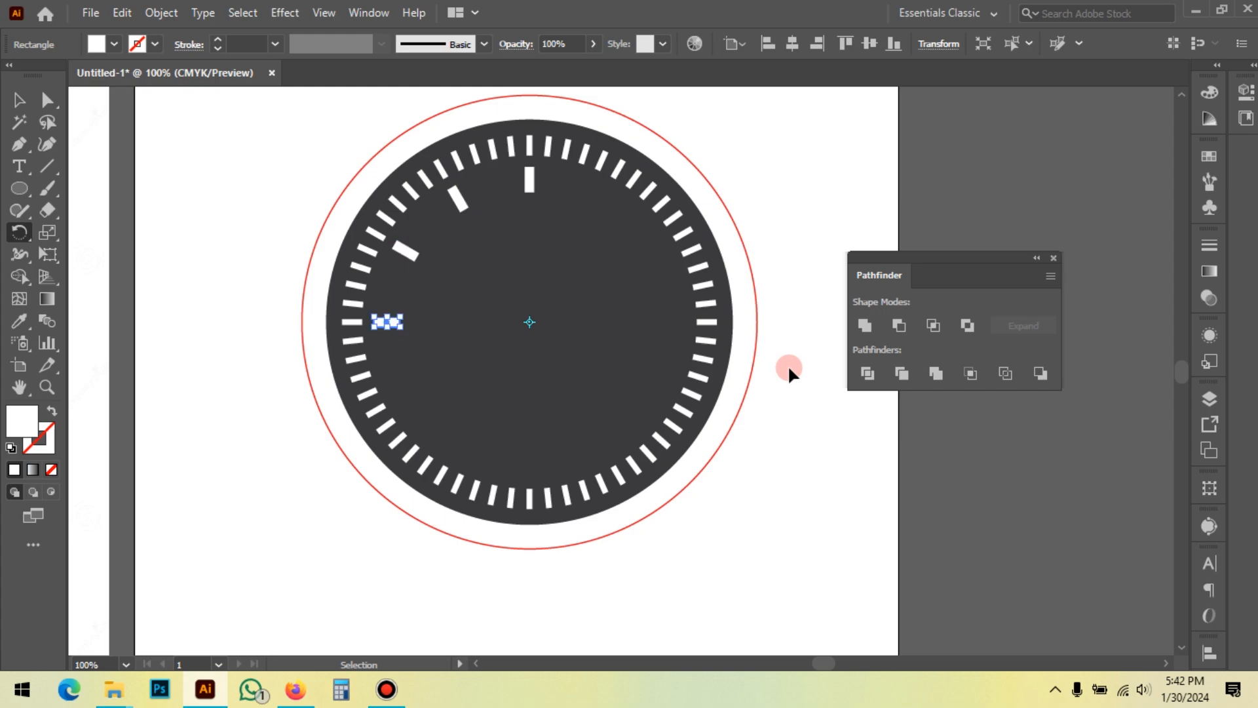
pyautogui.hotkey('ctrl', 'd')
pyautogui.hotkey('ctrl', 'd')
pyautogui.hotkey('ctrl', 'd')
pyautogui.hotkey('ctrl', 'd')
pyautogui.hotkey('ctrl', 'd')
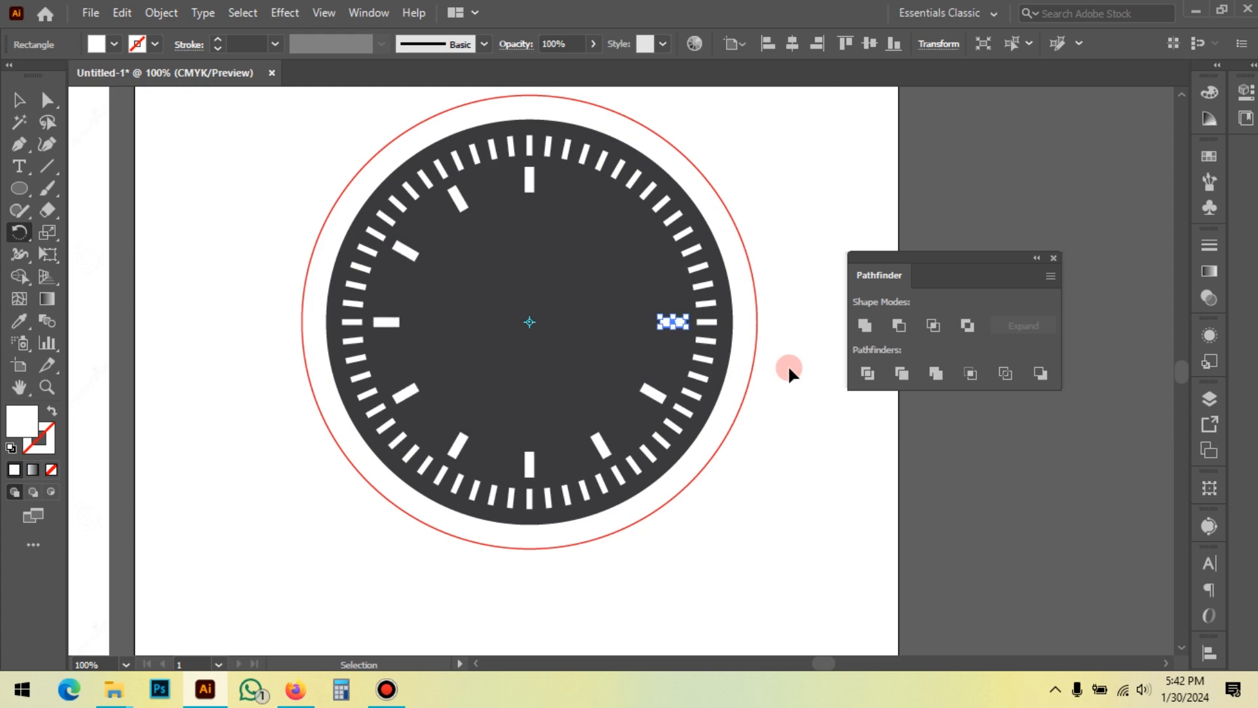
pyautogui.click(19, 100)
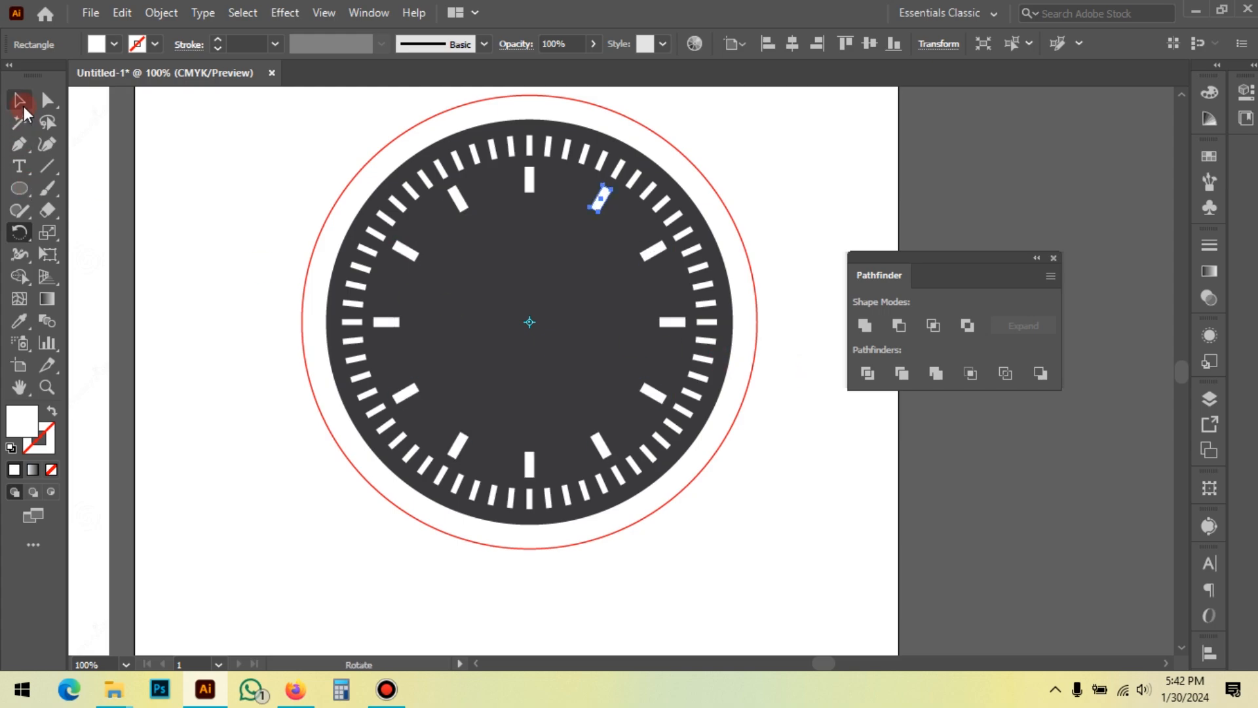
pyautogui.click(275, 149)
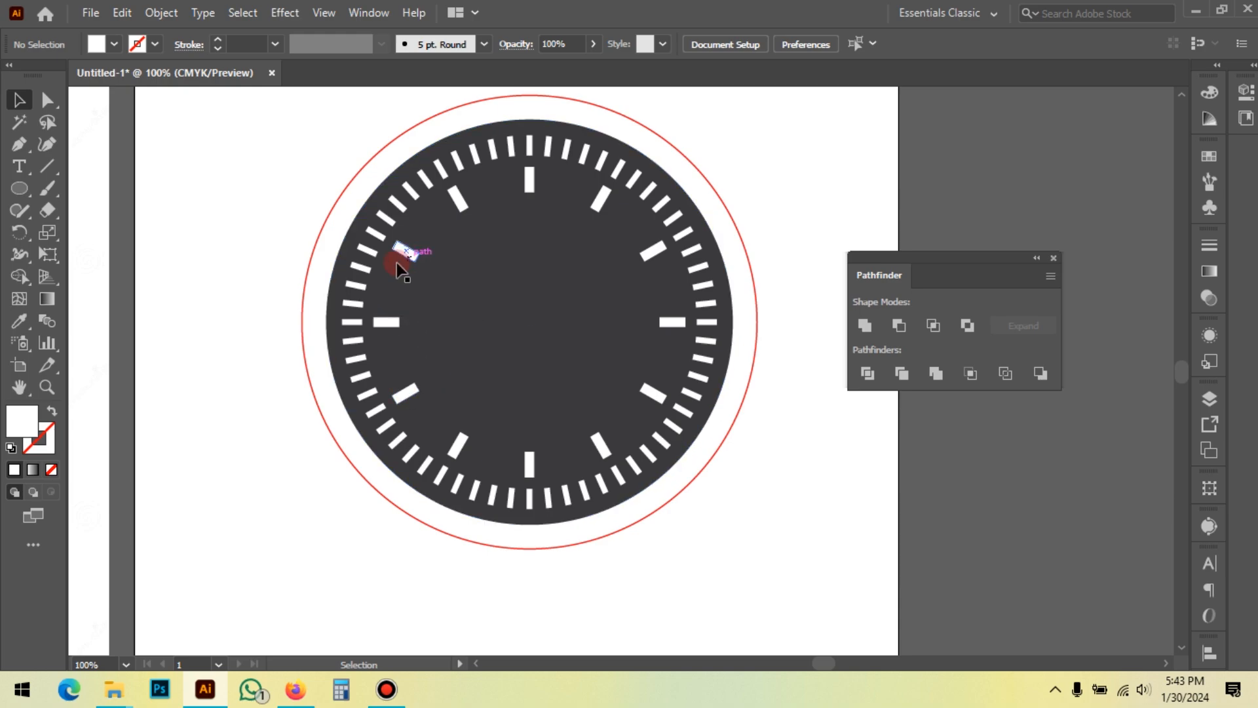
# Bring the reference watch into view beside the dial and show the Pen tool's variants
pyautogui.scroll(-1, 542, 286)
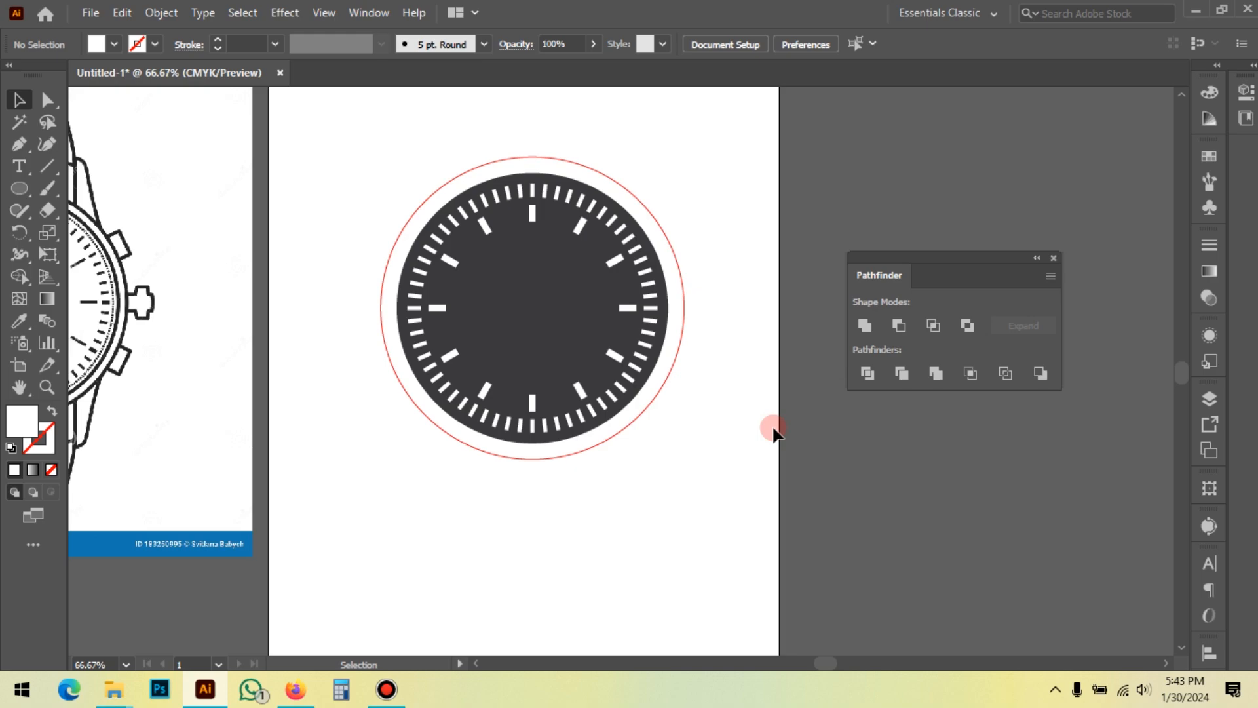
pyautogui.moveTo(737, 289); pyautogui.dragTo(842, 308)
pyautogui.moveTo(549, 459); pyautogui.dragTo(542, 397)
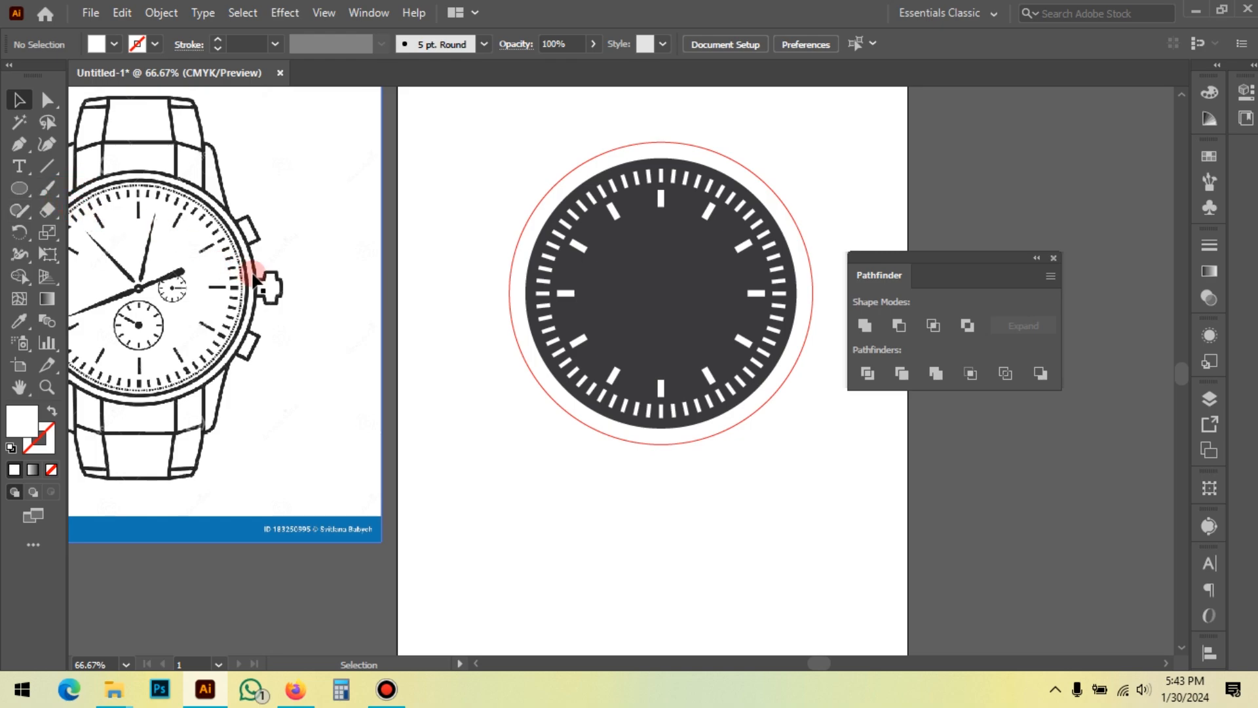
pyautogui.click(11, 144)
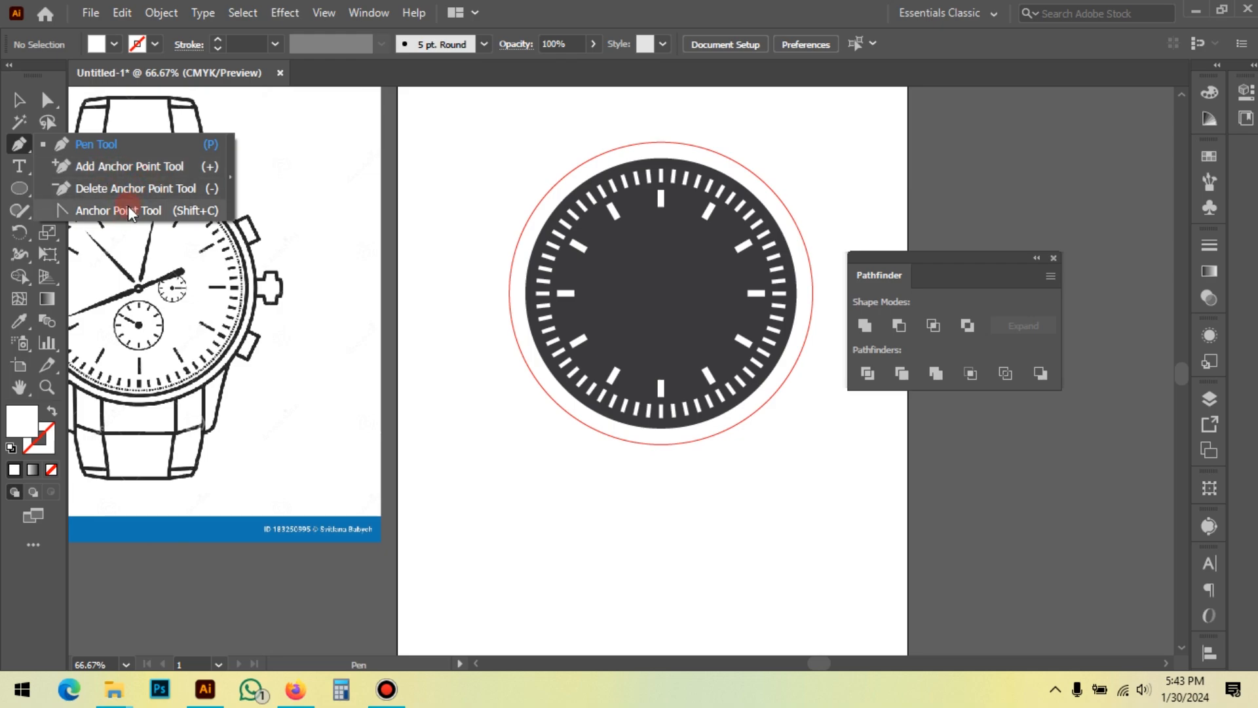
# Draw a tall, narrow vertical rectangle in the empty artboard area to the lower left of the watch dial
pyautogui.click(19, 188)
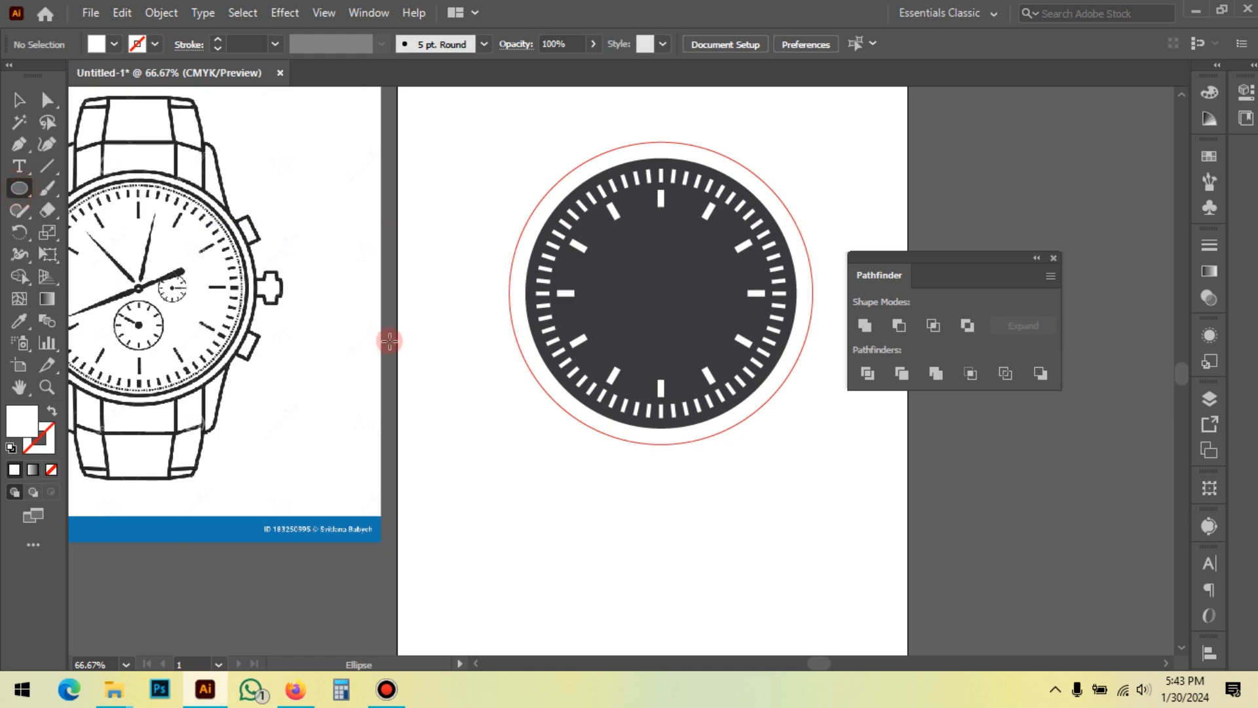
pyautogui.press('m')
pyautogui.moveTo(519, 480); pyautogui.dragTo(417, 404)
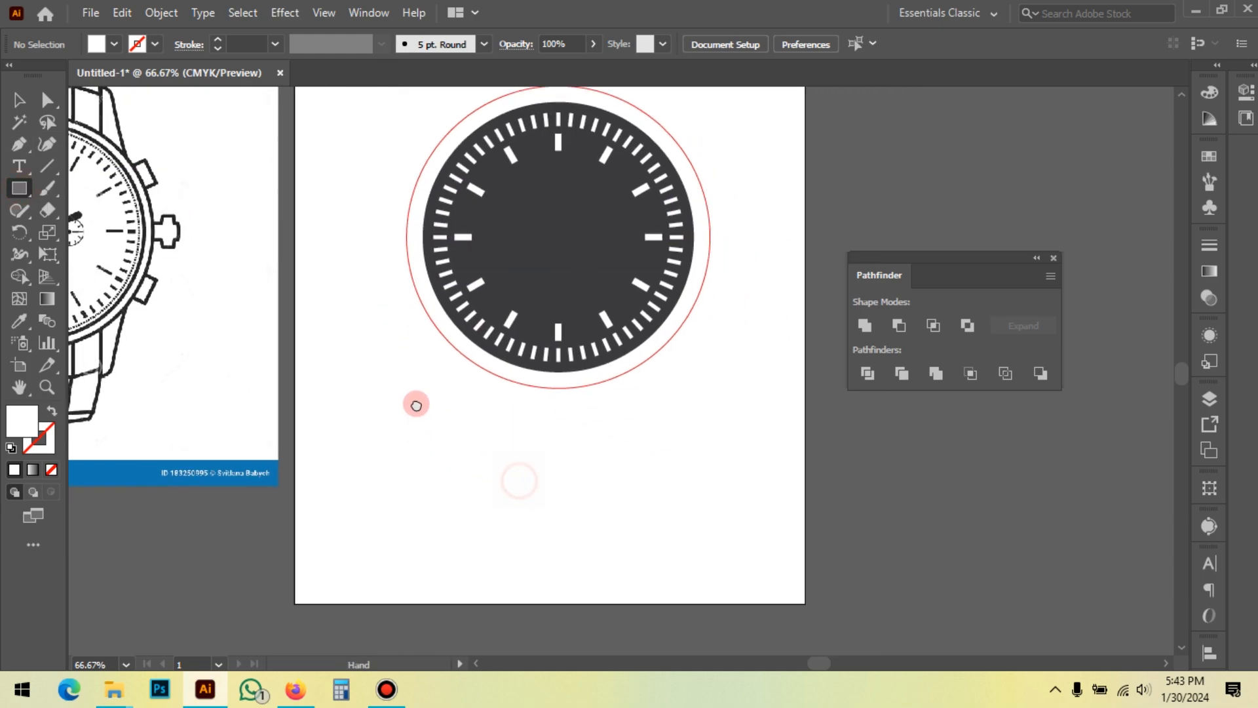
pyautogui.scroll(2, 384, 348)
pyautogui.moveTo(317, 288)
pyautogui.mouseDown()
pyautogui.moveTo(348, 337)
pyautogui.moveTo(354, 599)
pyautogui.mouseUp()
# Fill the new narrow rectangle with red and deselect it
pyautogui.click(19, 100)
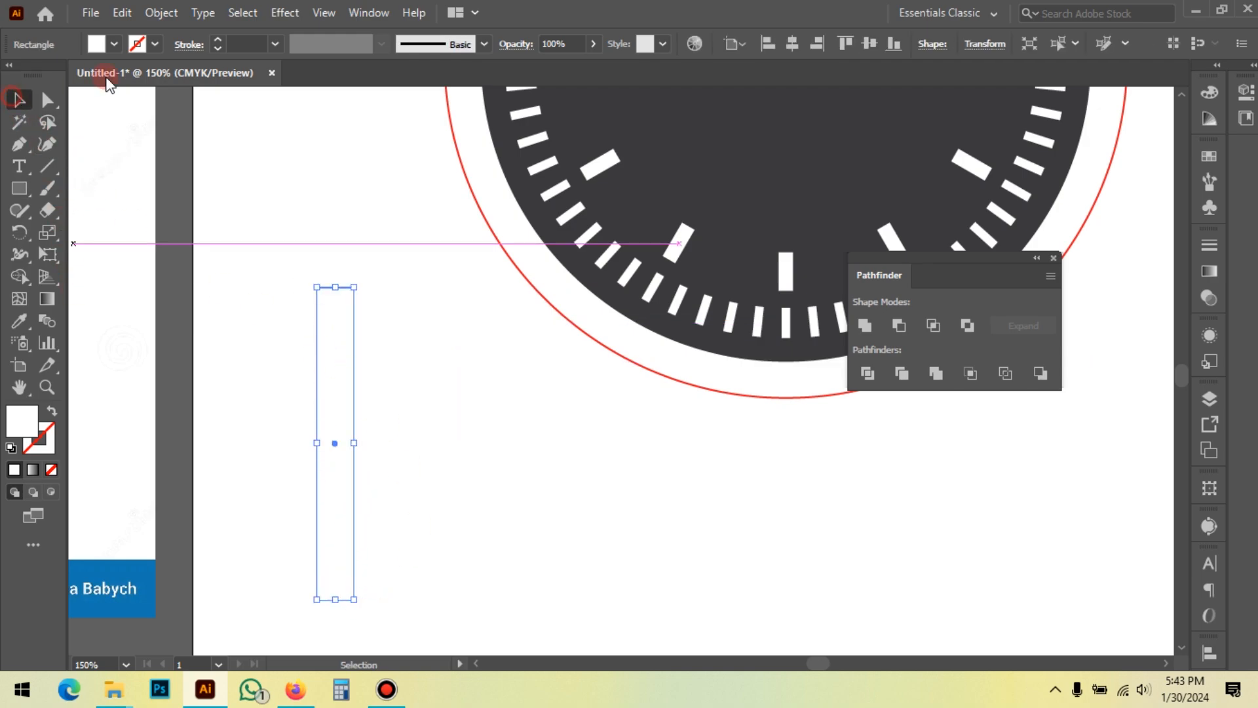
pyautogui.click(114, 43)
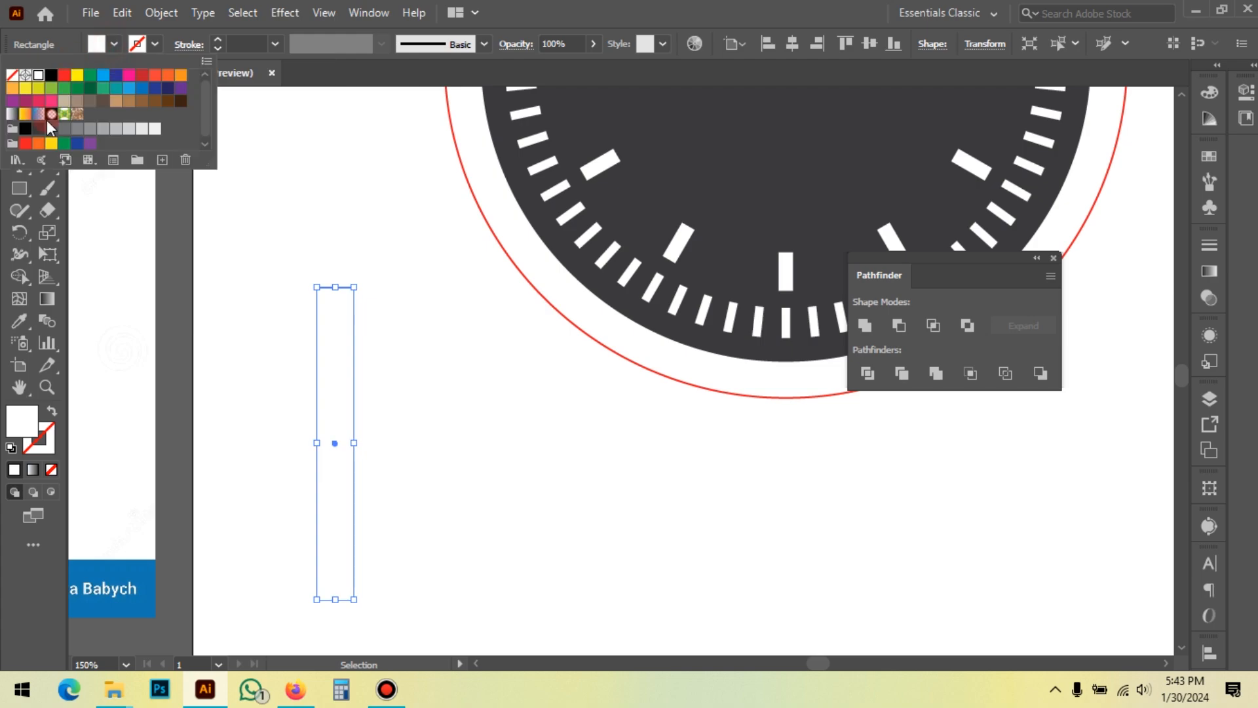
pyautogui.click(64, 75)
pyautogui.click(462, 372)
pyautogui.click(462, 370)
# Shift the red rectangle's upper-left anchor point slightly inward so its left side starts to taper
pyautogui.moveTo(424, 334); pyautogui.dragTo(416, 313)
pyautogui.scroll(-1, 388, 294)
pyautogui.press('a')
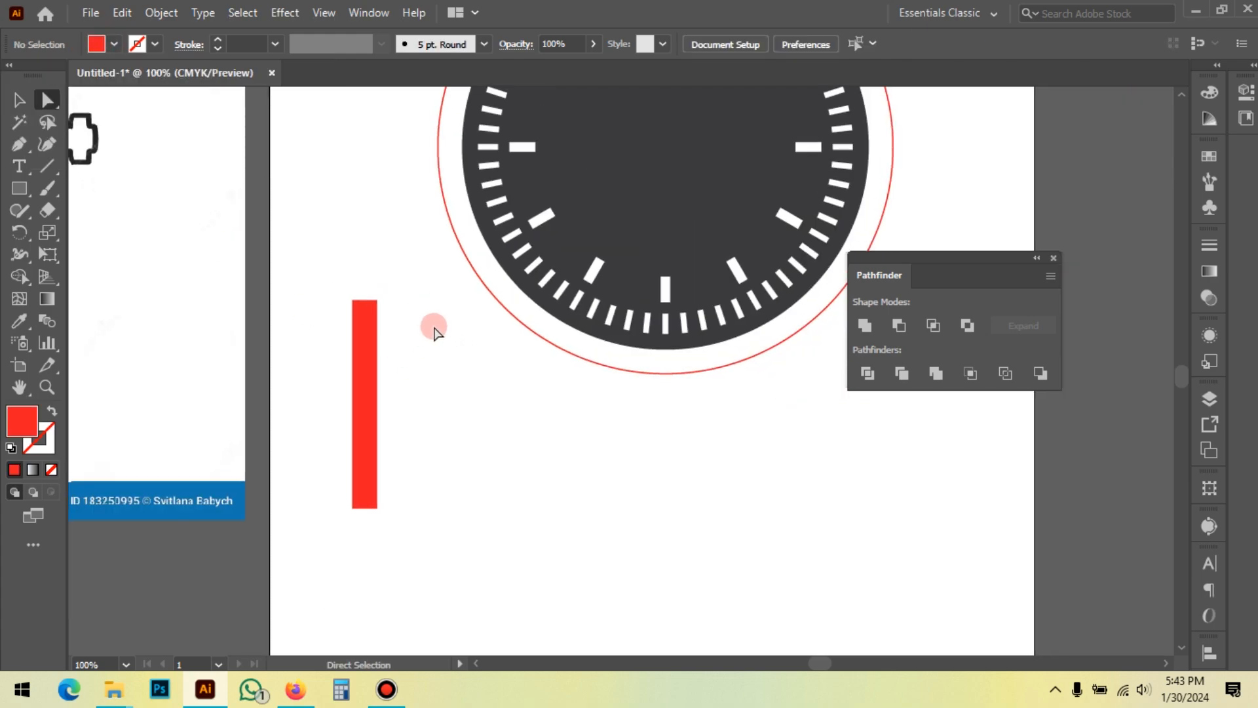
pyautogui.scroll(3, 331, 298)
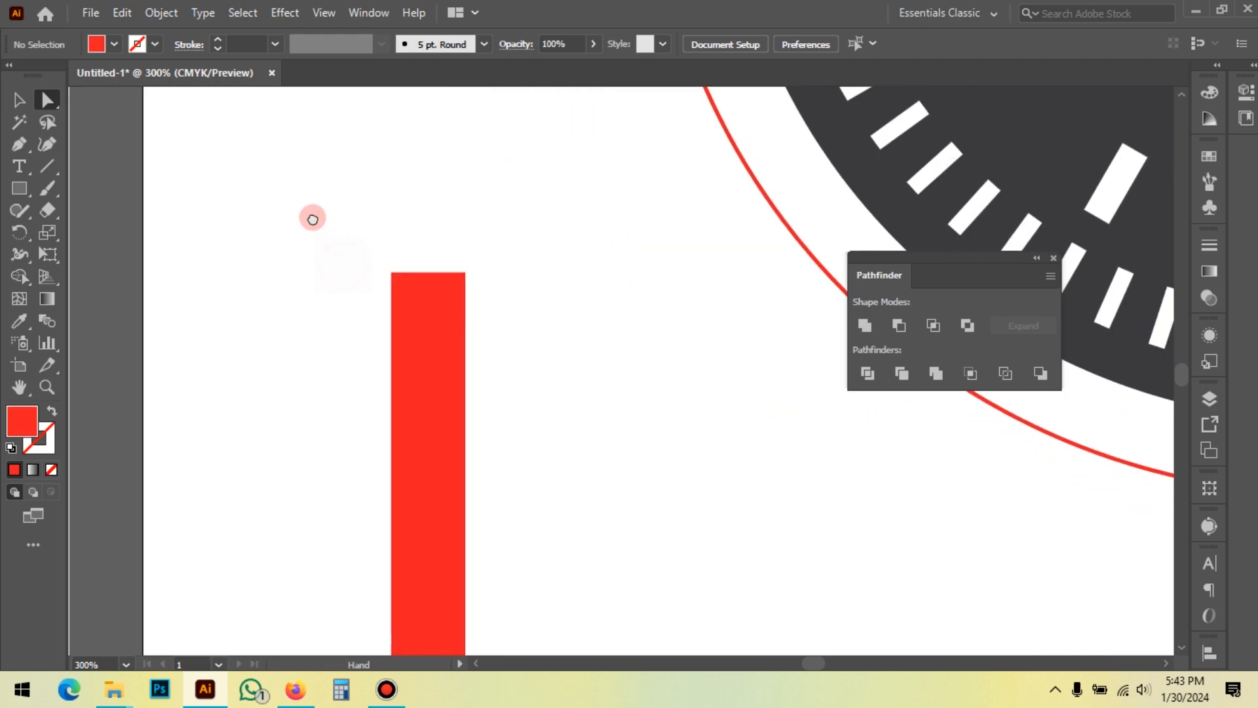
pyautogui.moveTo(347, 314); pyautogui.dragTo(365, 236)
pyautogui.scroll(-2, 343, 196)
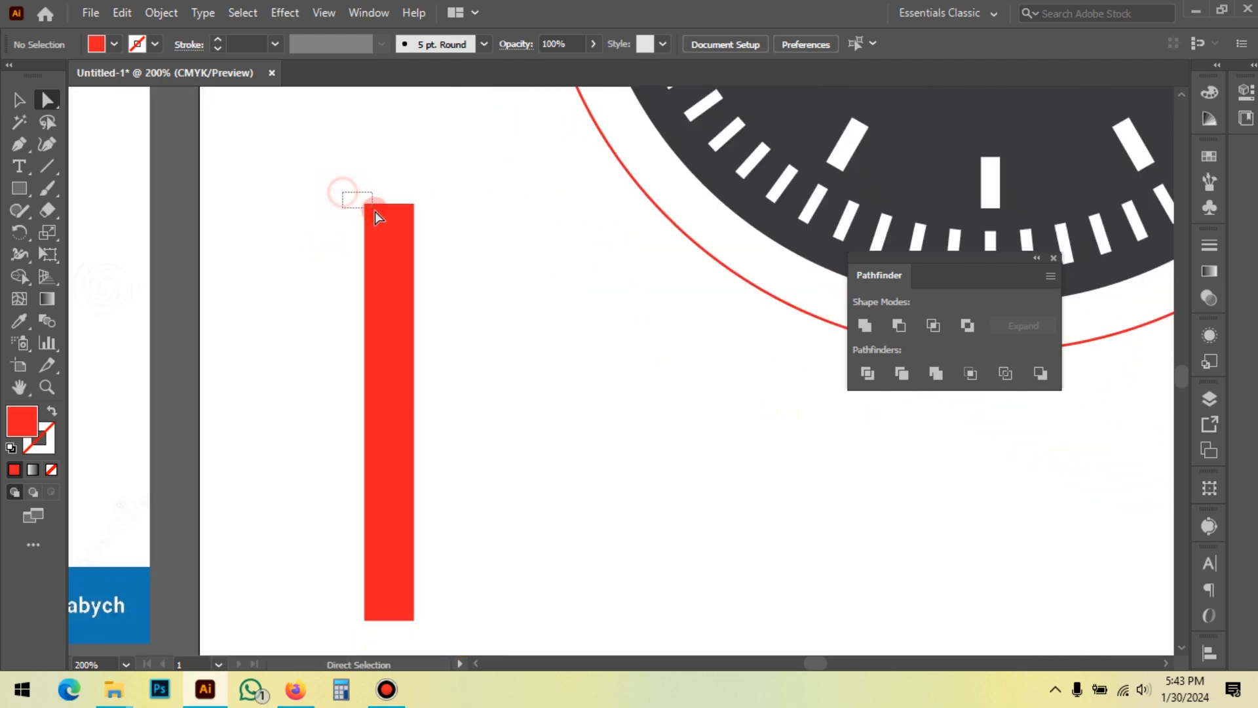
pyautogui.click(374, 211)
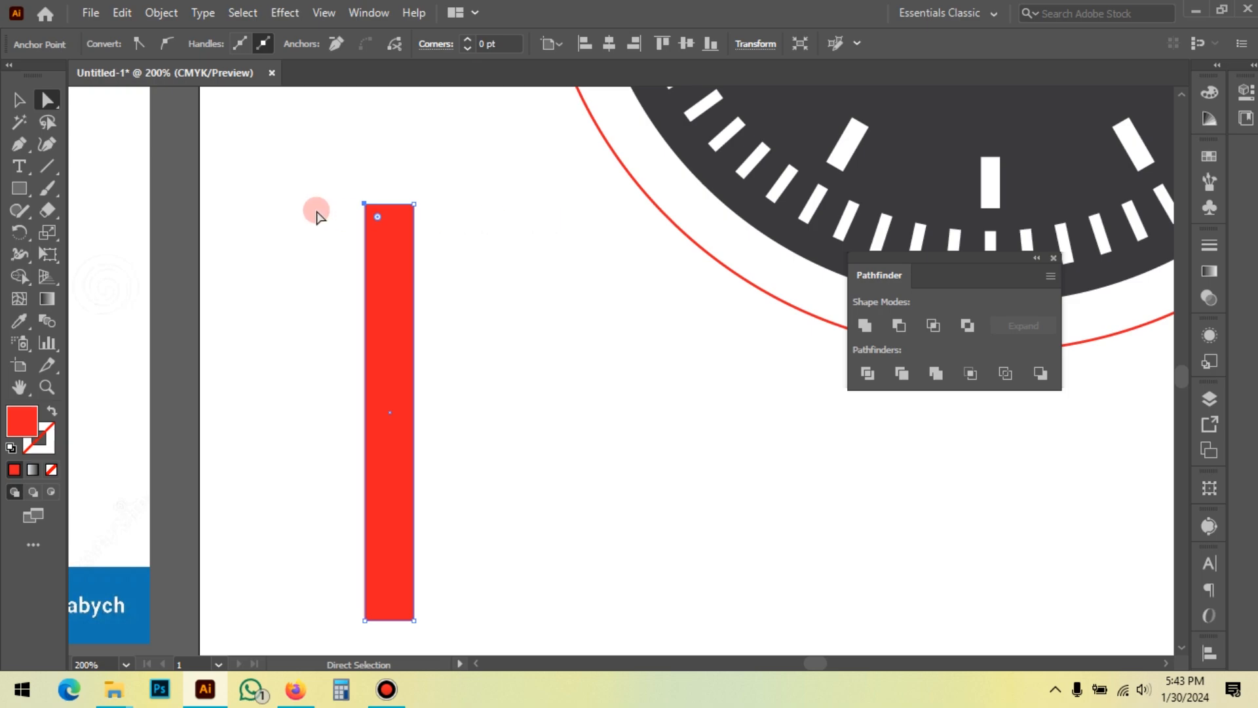
pyautogui.click(341, 184)
pyautogui.click(363, 204)
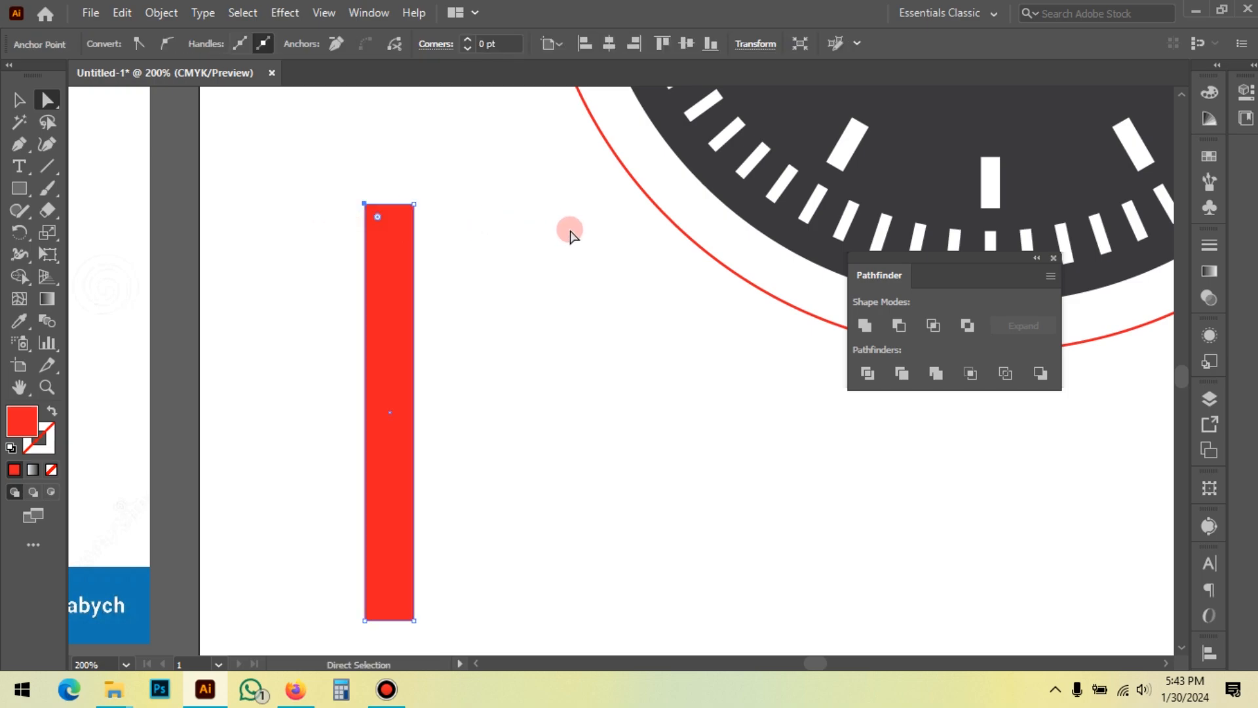
pyautogui.press('Right')
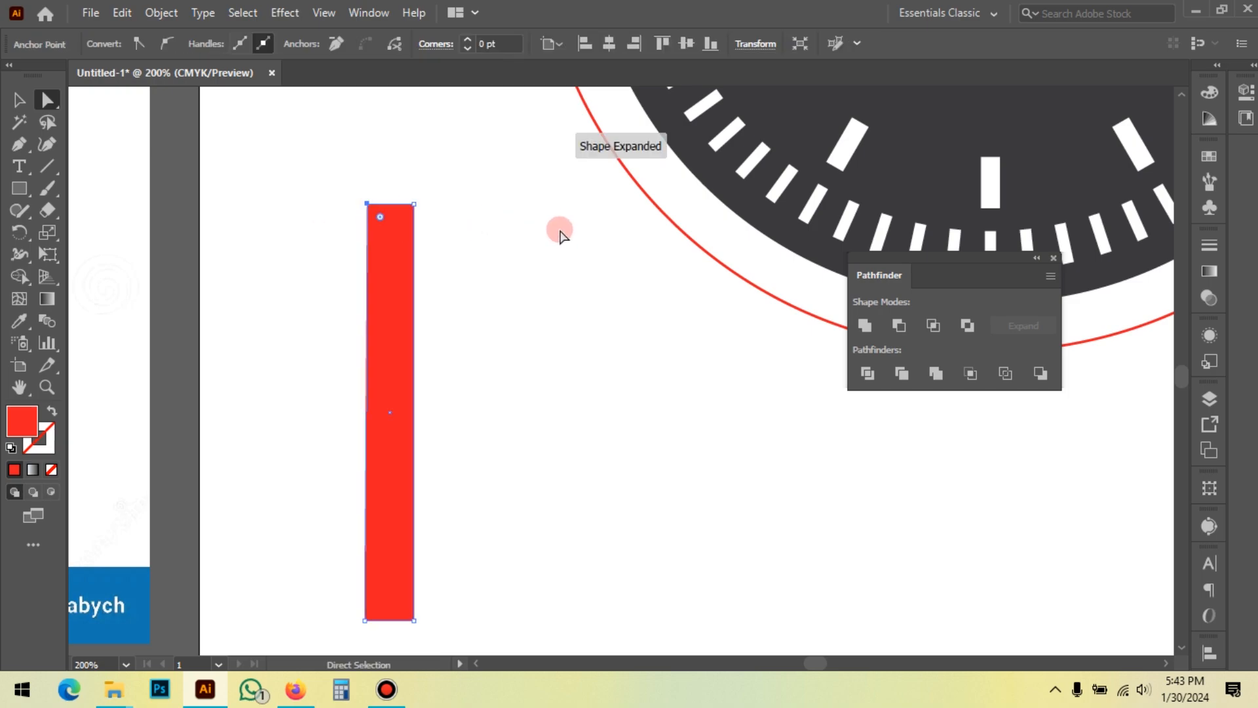
pyautogui.press('Right')
pyautogui.press('Right')
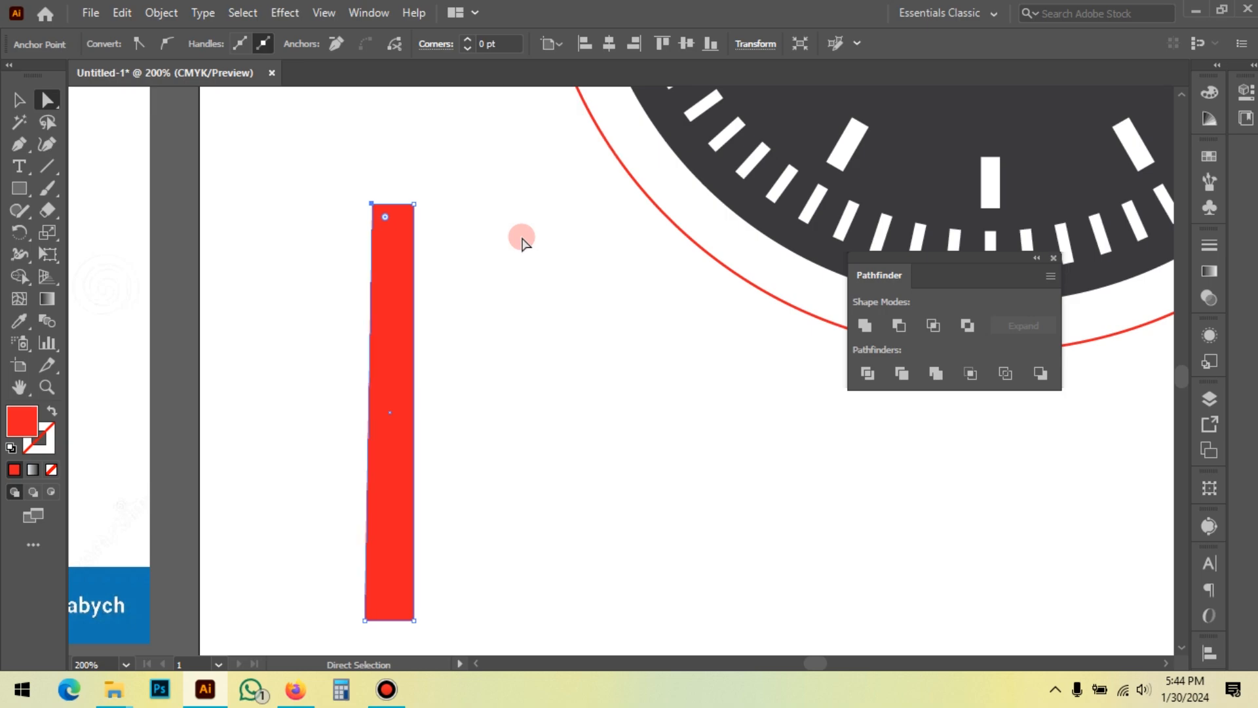
# Shift the red shape's upper-right anchor point inward to taper its right side toward the top
pyautogui.click(413, 204)
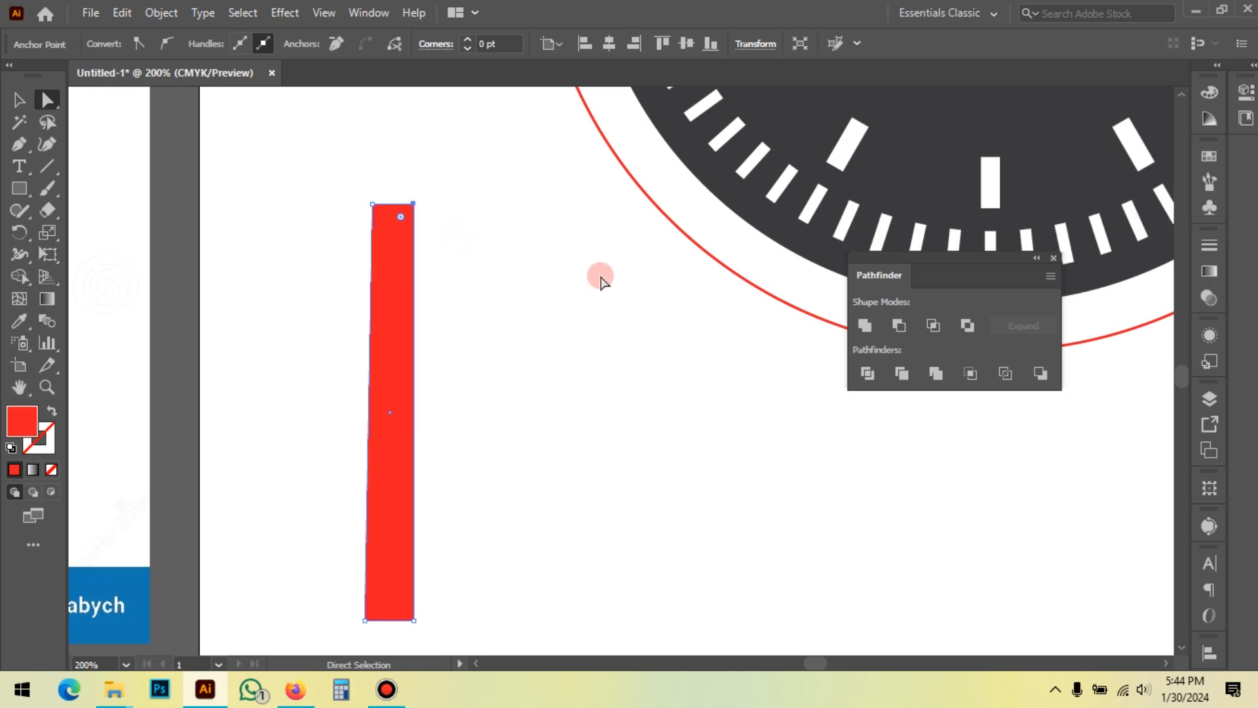
pyautogui.press('Left')
pyautogui.press('Left')
pyautogui.press('Left')
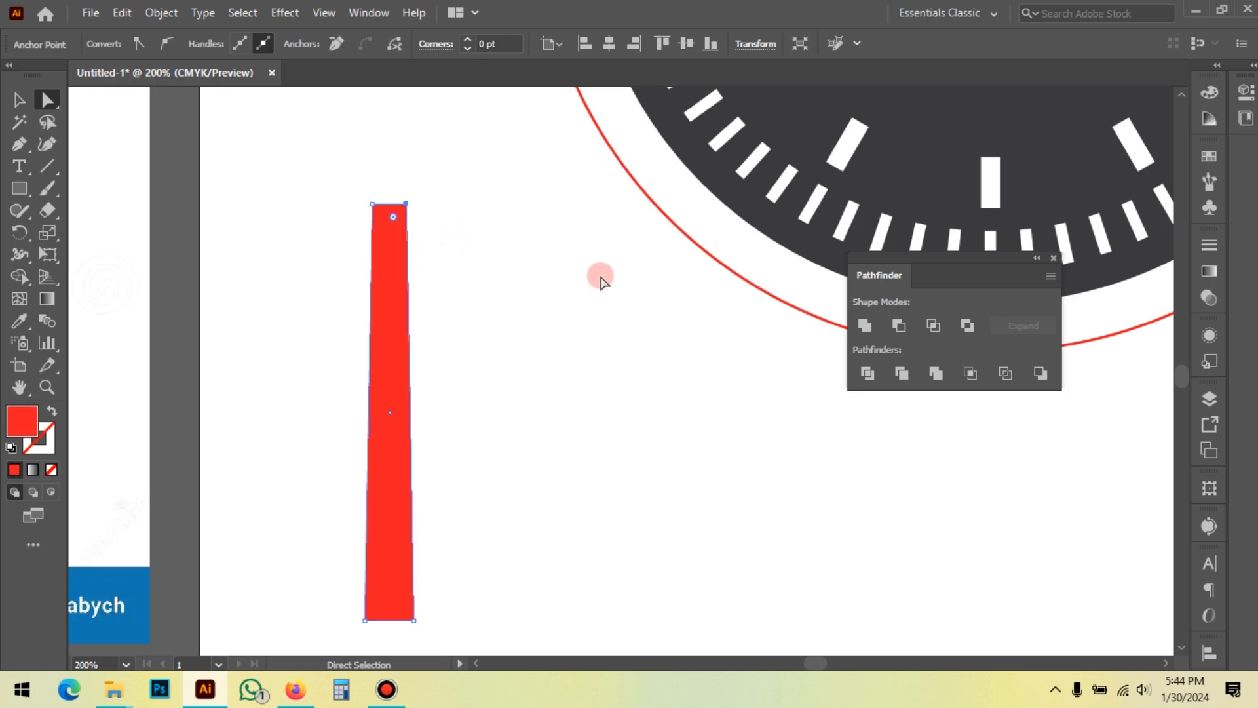
pyautogui.press('Left')
pyautogui.press('Left')
# Nudge the upper-left anchor point further inward to even out the taper, and deselect the shape
pyautogui.moveTo(364, 185); pyautogui.dragTo(374, 202)
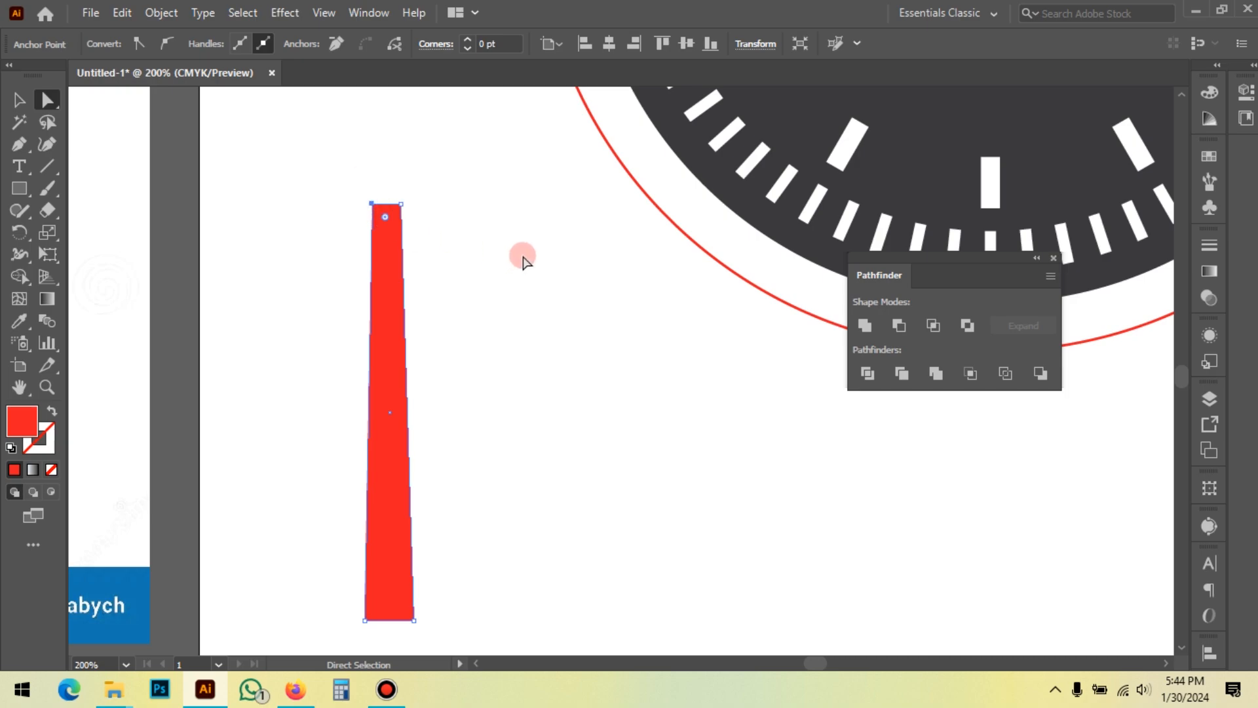
pyautogui.press('Right')
pyautogui.press('Right')
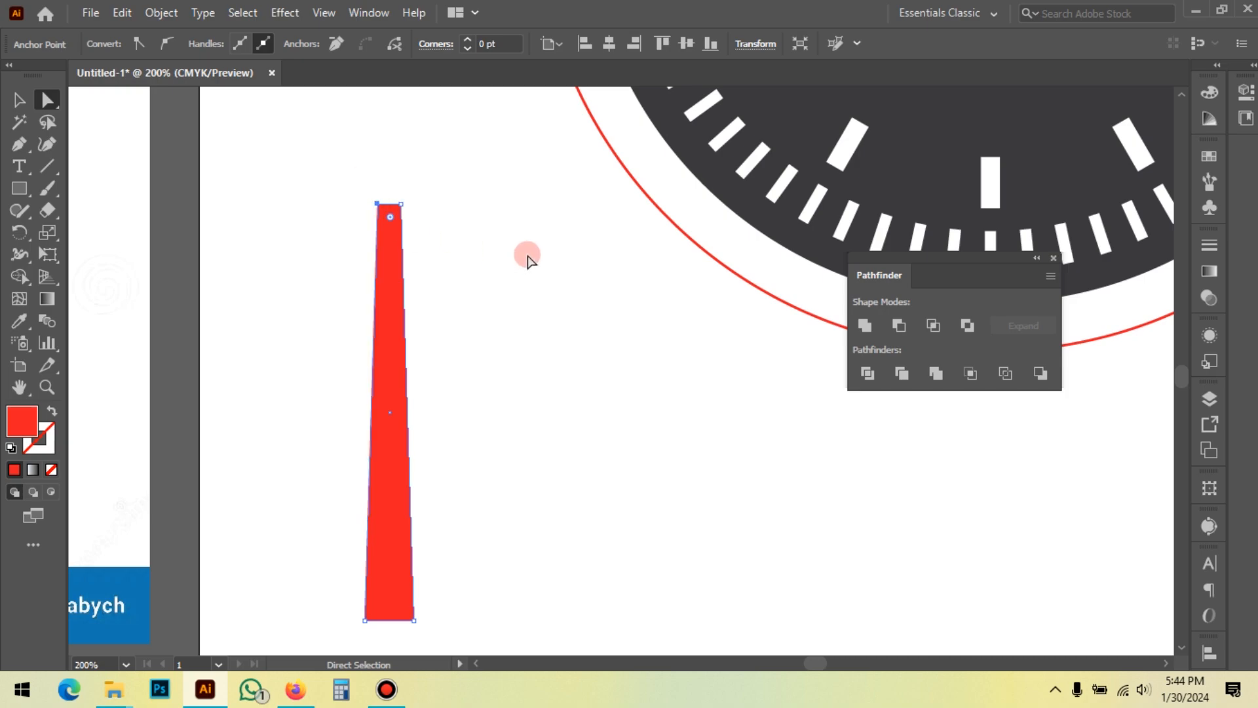
pyautogui.click(524, 258)
# Nudge the upper-right anchor point of the tapered red shape four increments inward
pyautogui.scroll(-2, 532, 264)
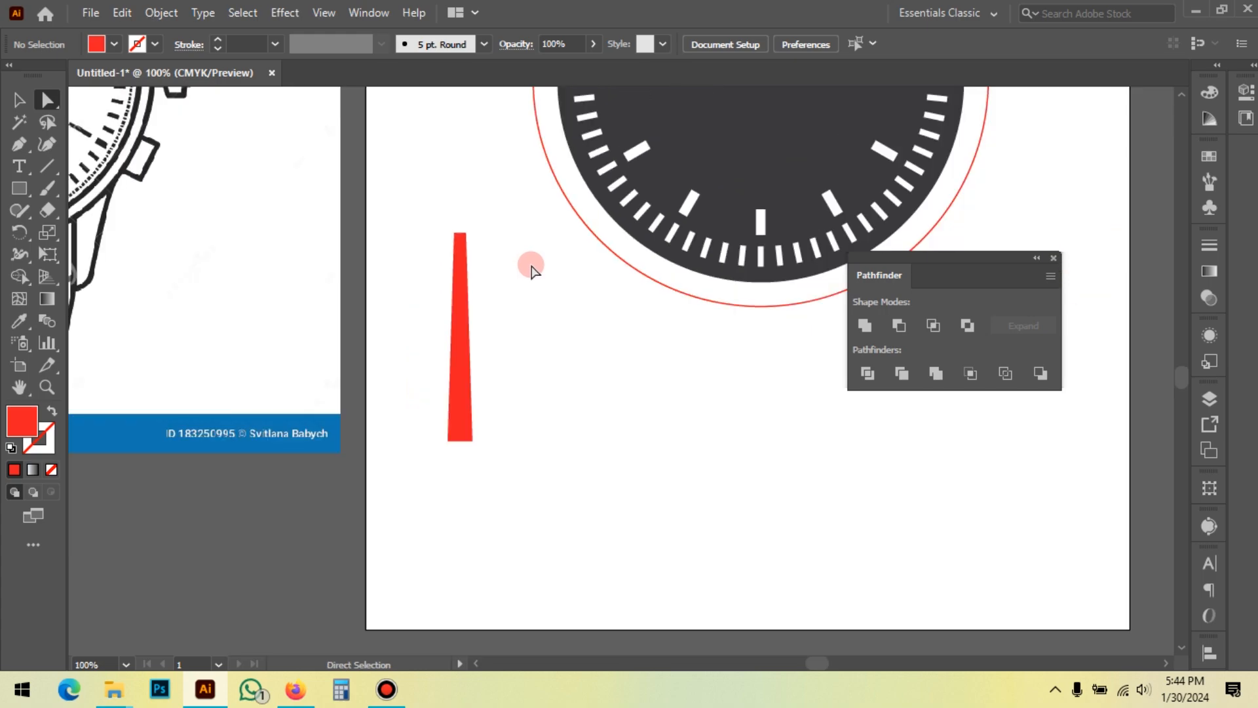
pyautogui.scroll(5, 452, 231)
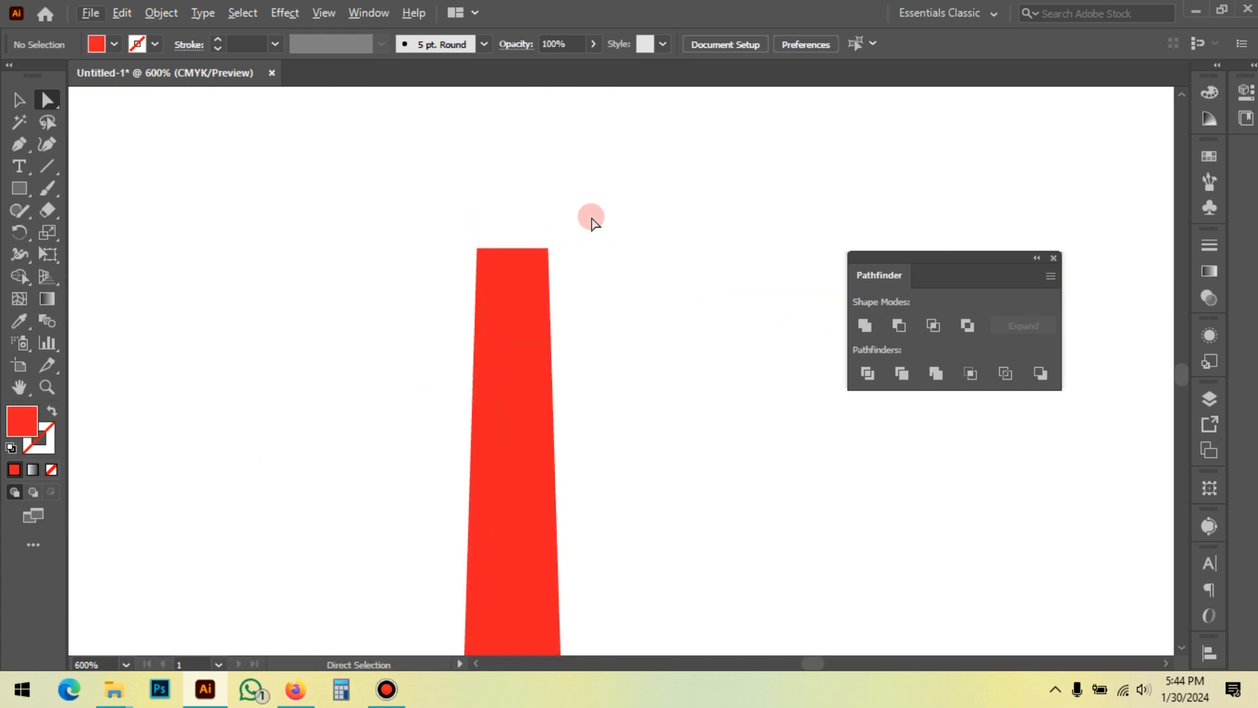
pyautogui.scroll(-1, 505, 194)
pyautogui.scroll(-2, 455, 180)
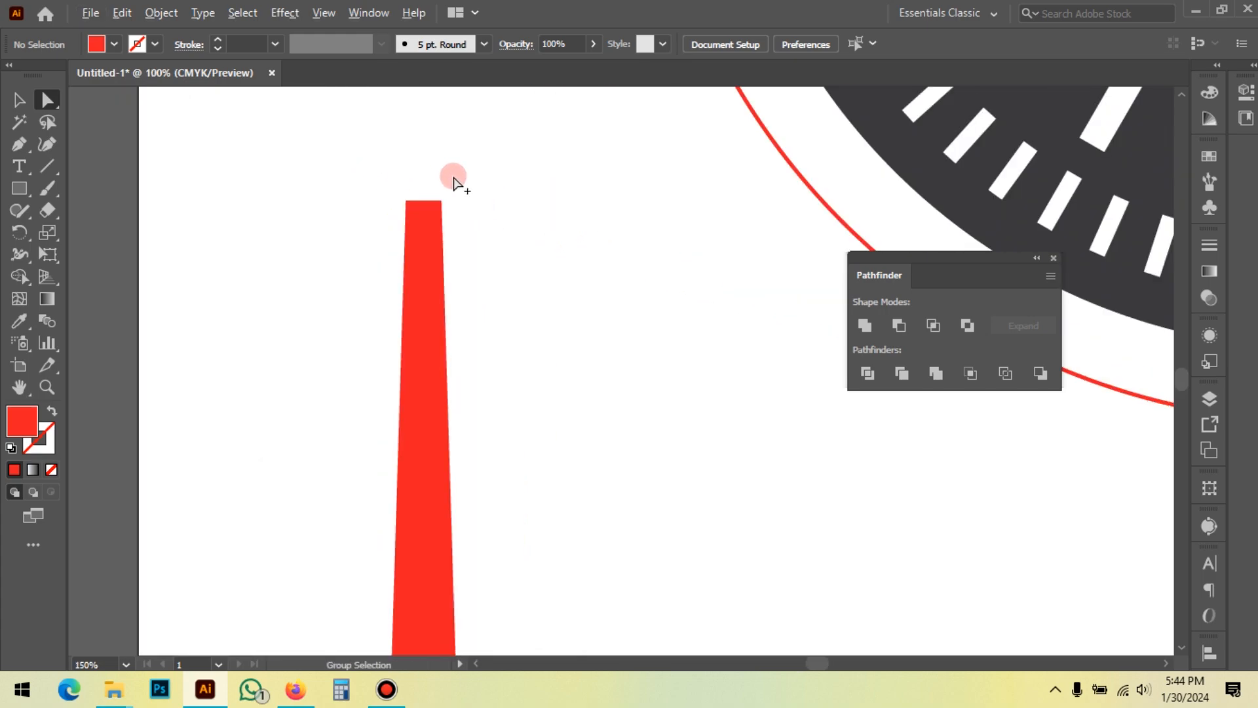
pyautogui.scroll(-1, 454, 178)
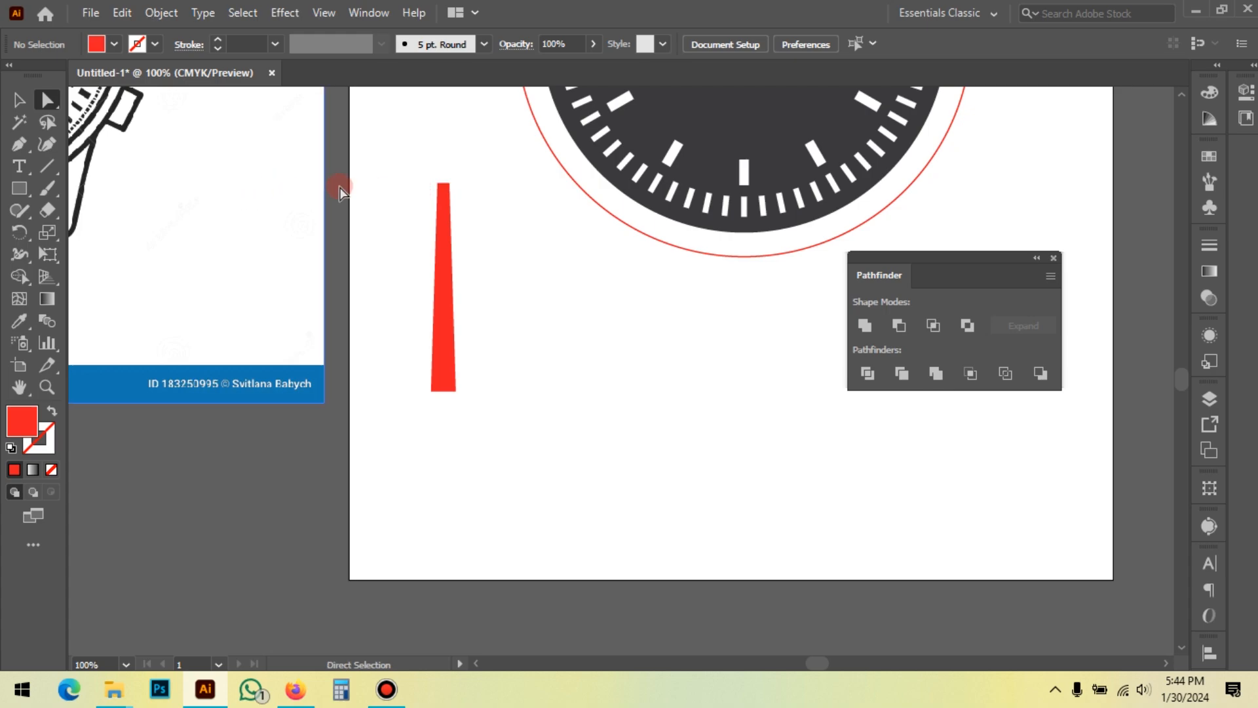
pyautogui.scroll(4, 454, 177)
pyautogui.scroll(3, 380, 191)
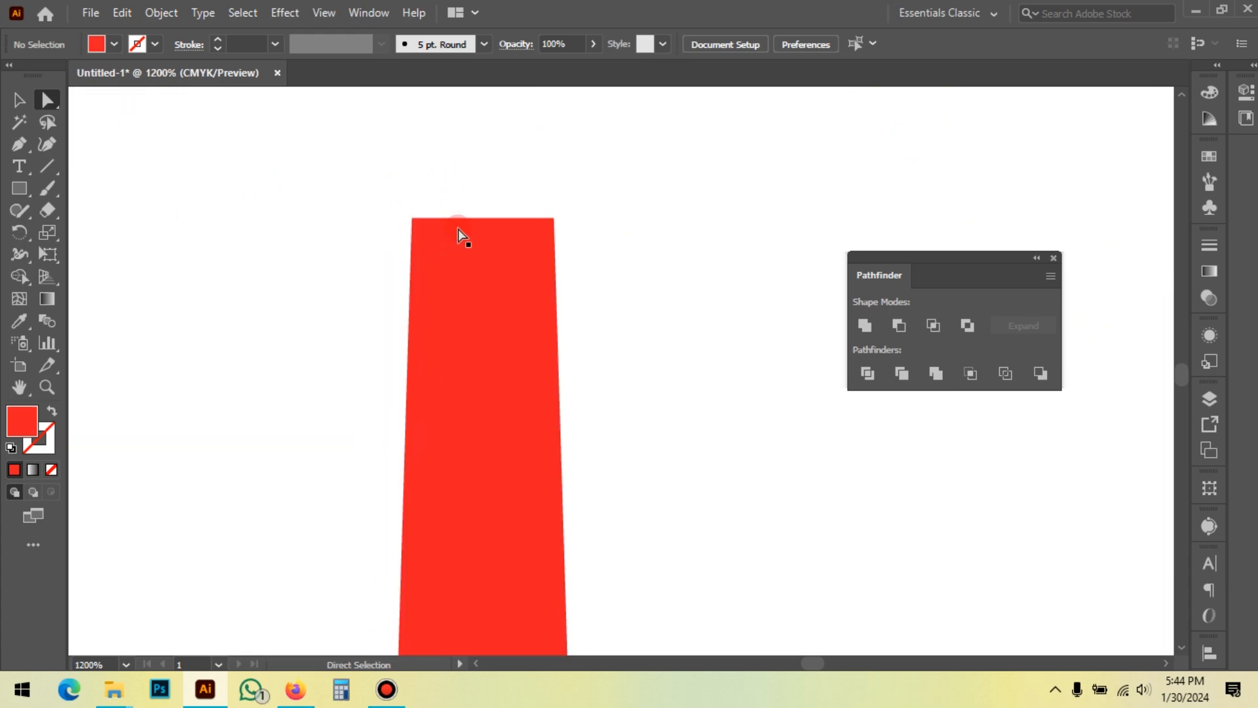
pyautogui.click(553, 218)
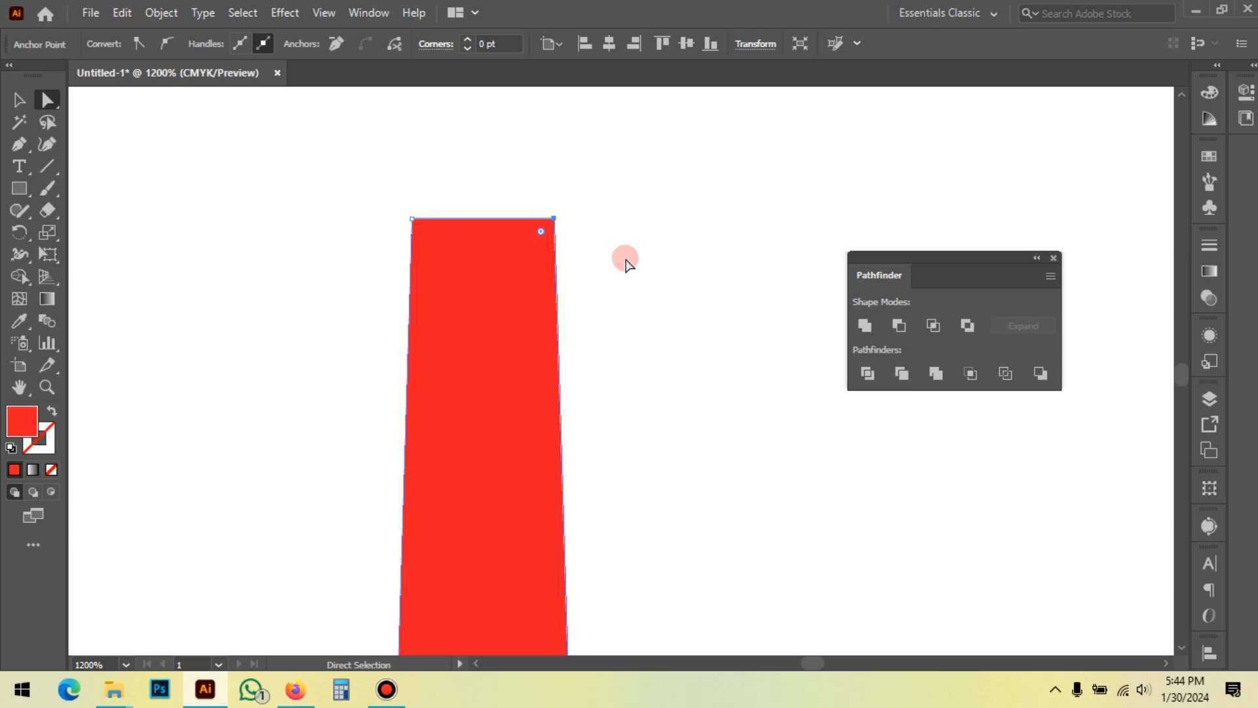
pyautogui.press('Left')
pyautogui.press('Left')
pyautogui.press('Left')
pyautogui.press('Left')
# Nudge the upper-left anchor point six increments inward to narrow the top edge of the red shape
pyautogui.moveTo(385, 196); pyautogui.dragTo(437, 252)
pyautogui.press('Right')
pyautogui.press('Right')
pyautogui.press('Right')
pyautogui.press('Right')
pyautogui.press('Right')
pyautogui.press('Right')
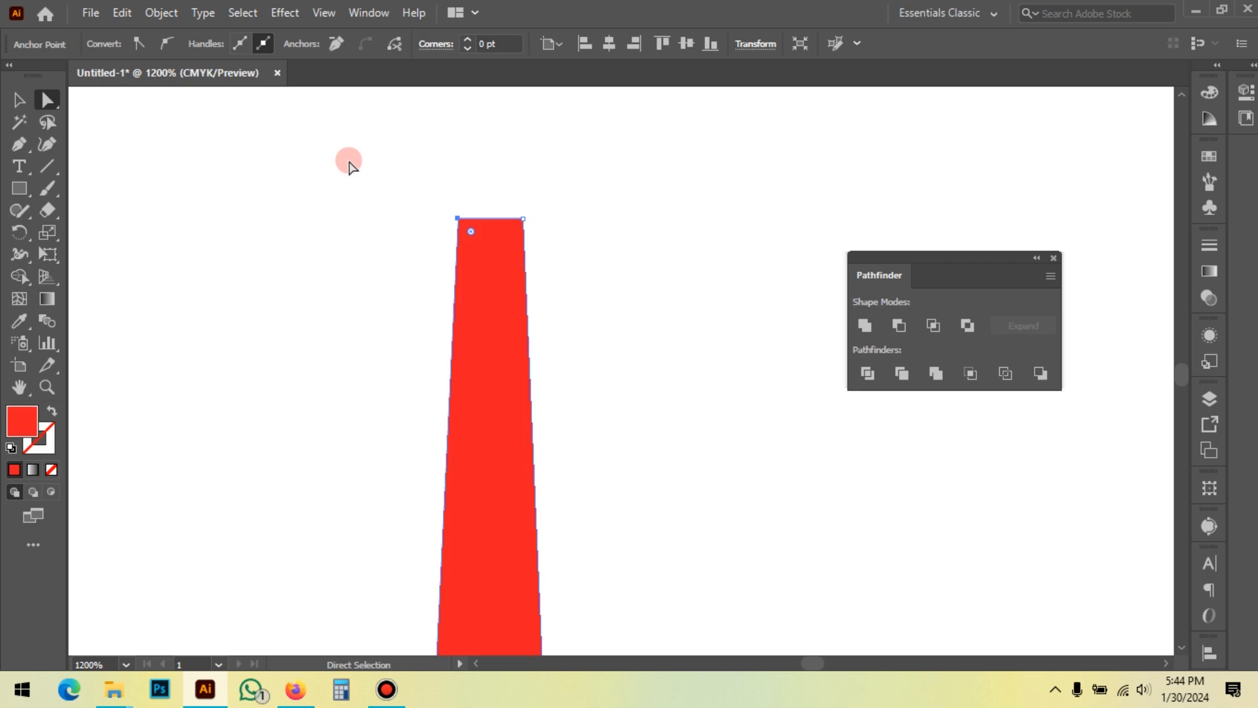
# Narrow the top edge further by nudging its left and right anchor points two increments inward each
pyautogui.scroll(-2, 484, 85)
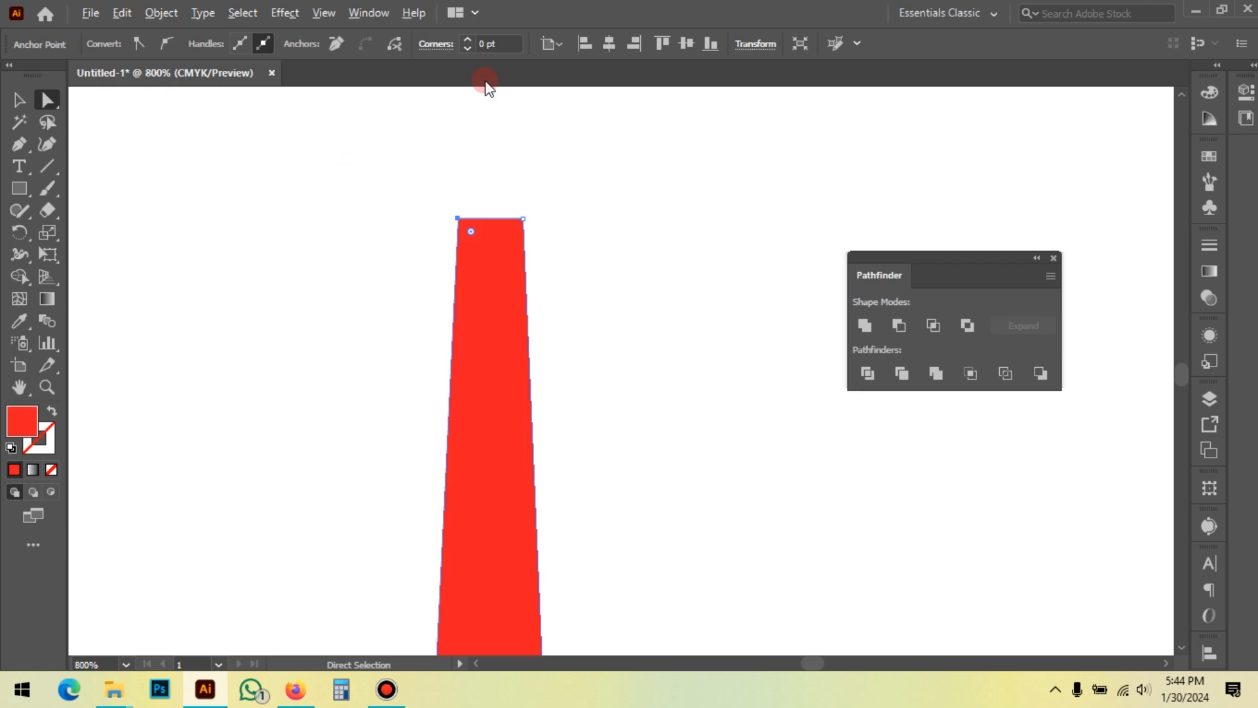
pyautogui.scroll(-4, 505, 377)
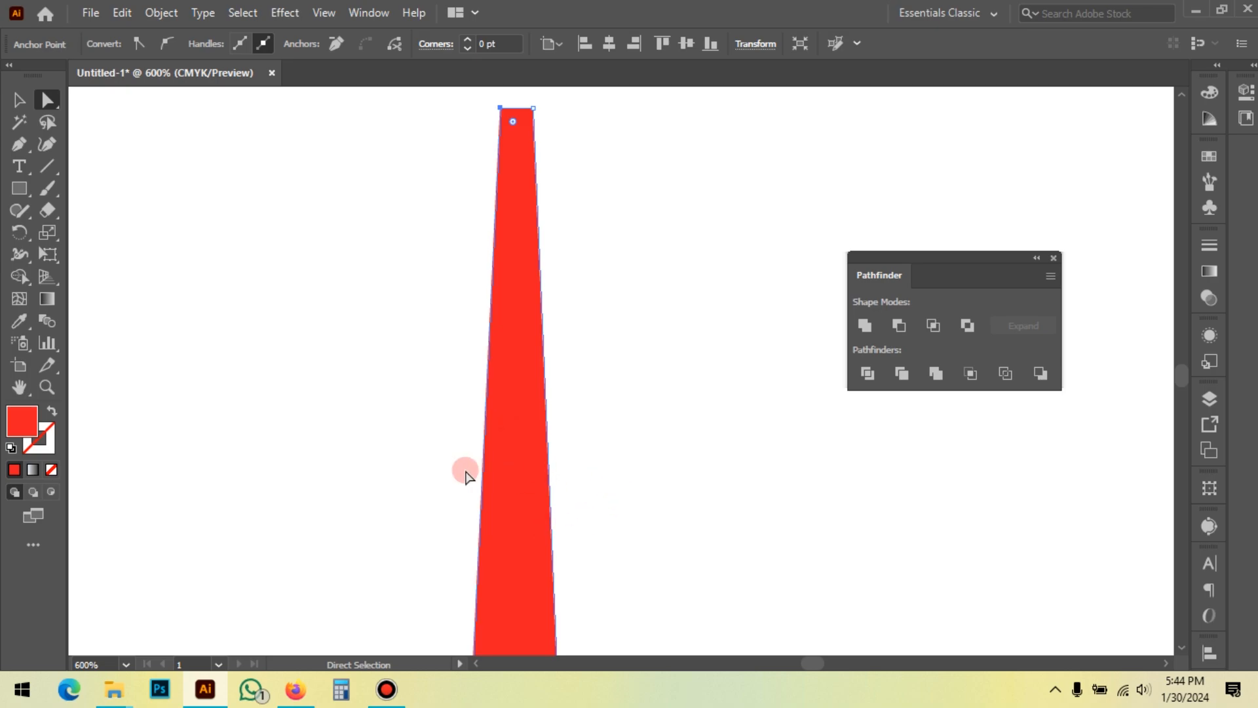
pyautogui.scroll(-3, 525, 413)
pyautogui.scroll(4, 487, 296)
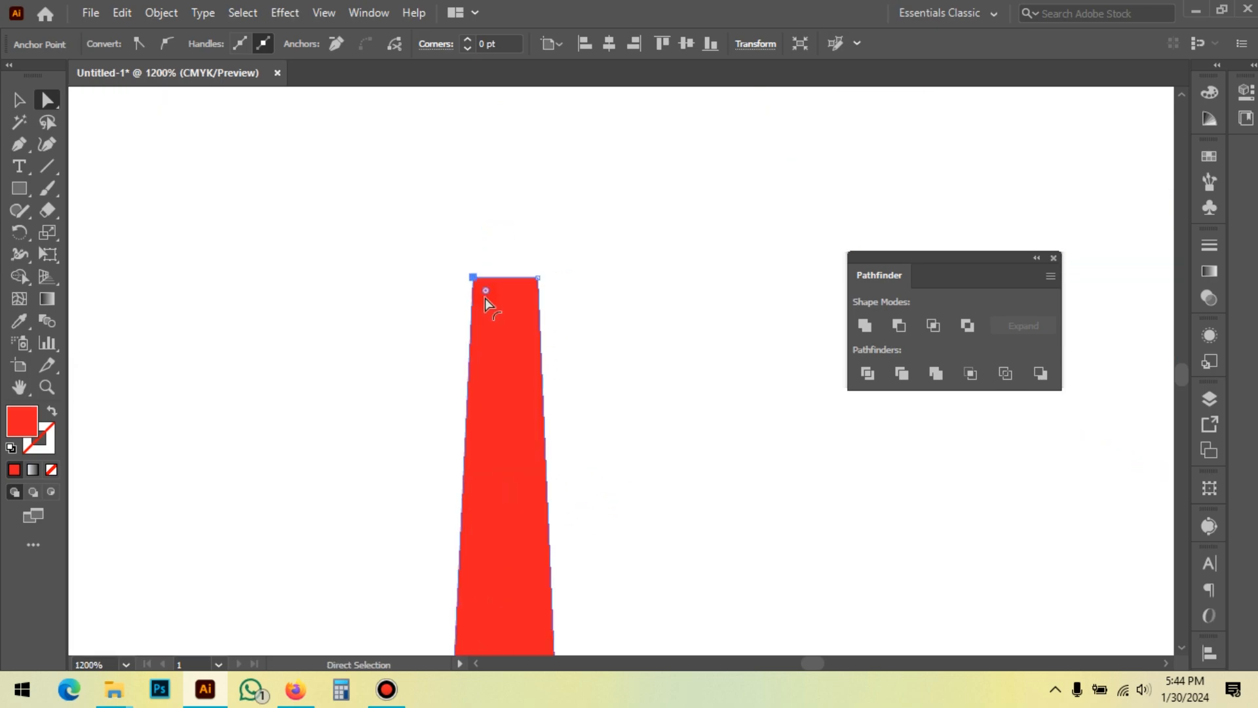
pyautogui.scroll(1, 449, 272)
pyautogui.moveTo(432, 267); pyautogui.dragTo(503, 298)
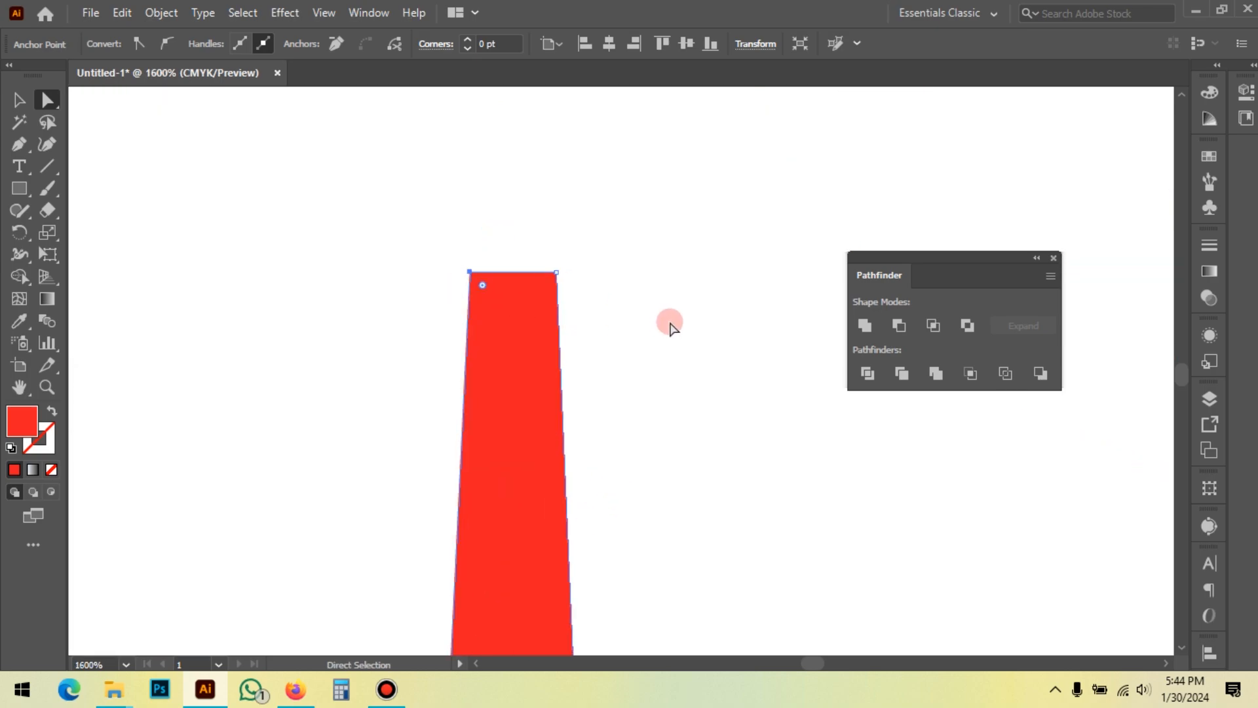
pyautogui.press('Right')
pyautogui.press('Right')
pyautogui.moveTo(598, 239); pyautogui.dragTo(543, 295)
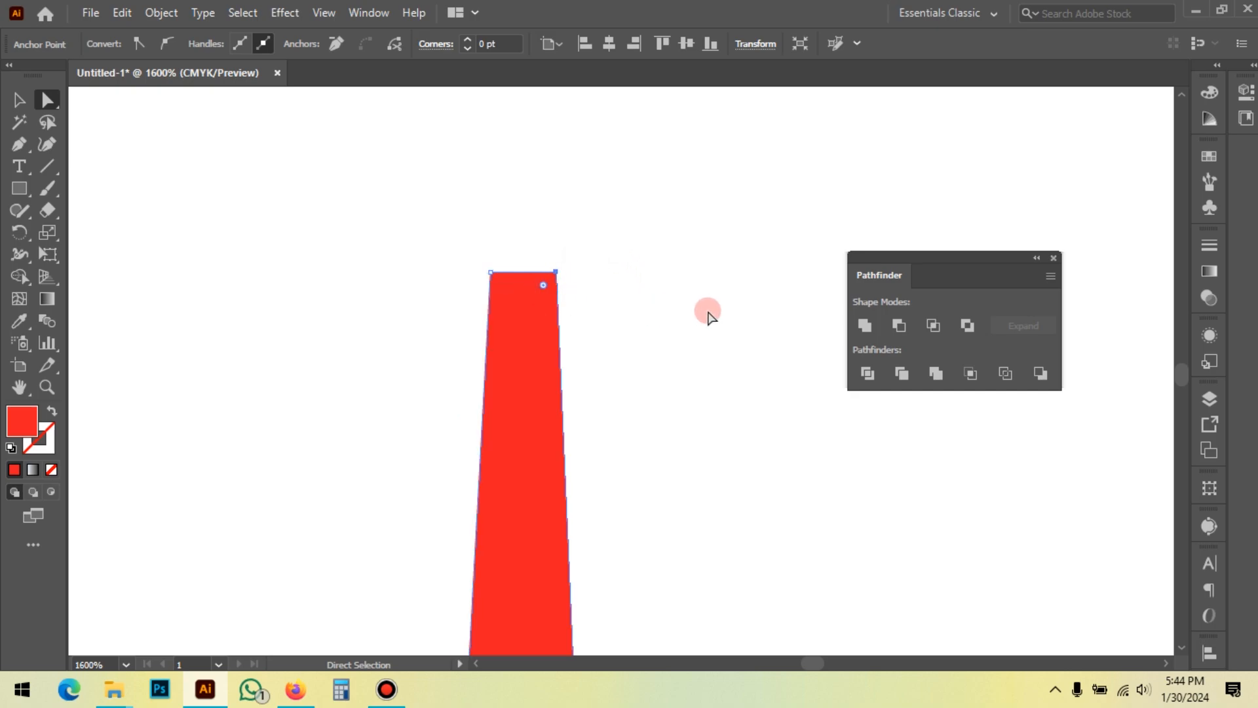
pyautogui.press('Left')
pyautogui.press('Left')
# Bring both top anchor points another two increments inward so the hand ends almost in a point, and deselect it
pyautogui.moveTo(477, 255); pyautogui.dragTo(504, 289)
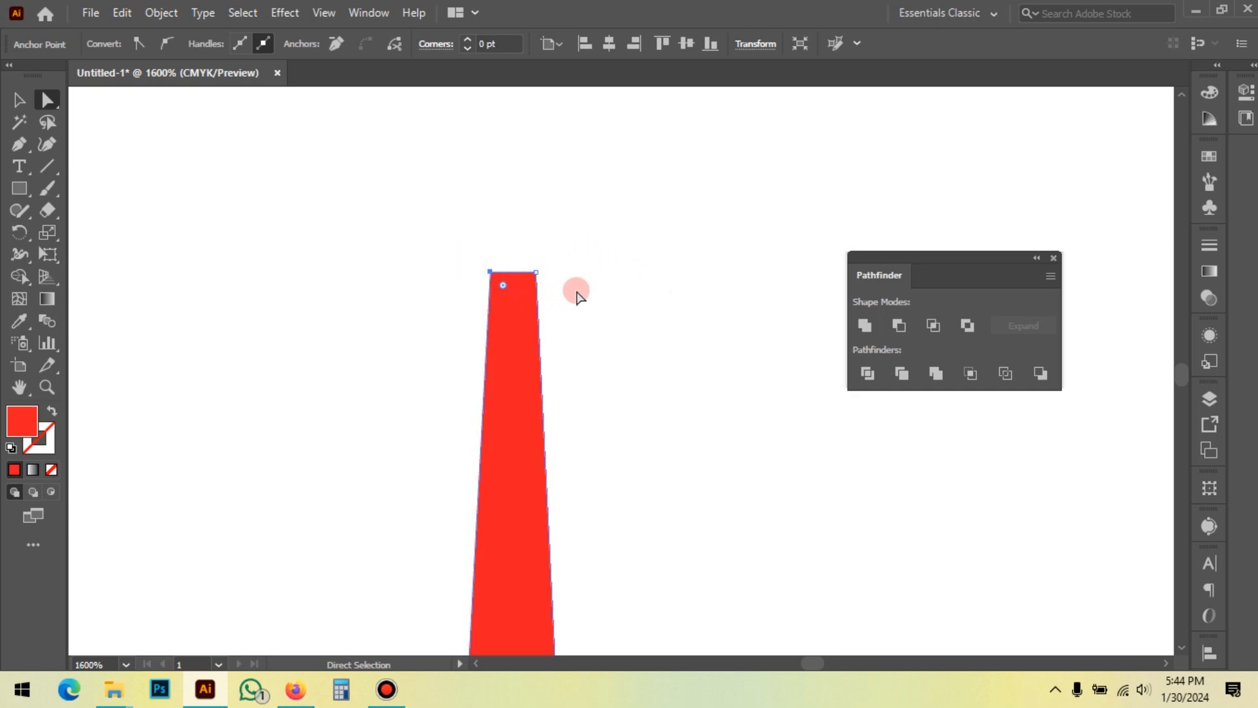
pyautogui.press('Right')
pyautogui.press('Right')
pyautogui.moveTo(563, 251); pyautogui.dragTo(528, 286)
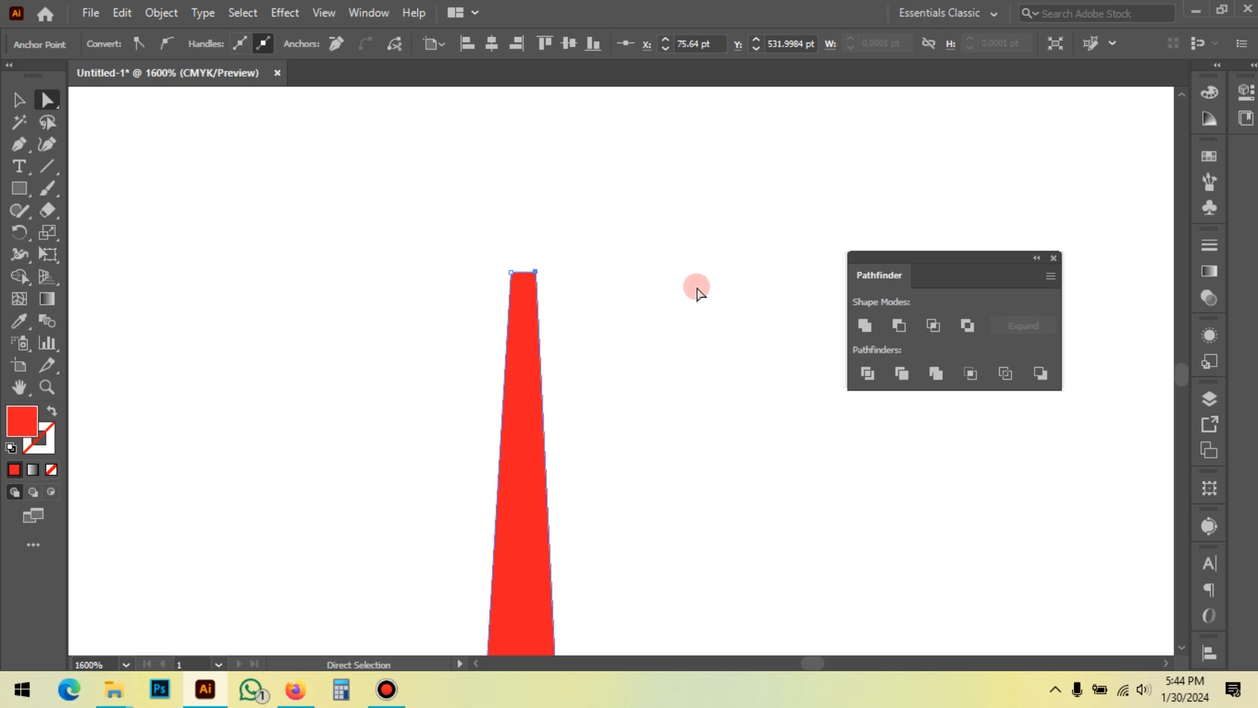
pyautogui.press('Left')
pyautogui.press('Left')
pyautogui.click(700, 278)
# Nudge the upper-left anchor point of the pointed tip four increments outward to widen it
pyautogui.scroll(-5, 470, 187)
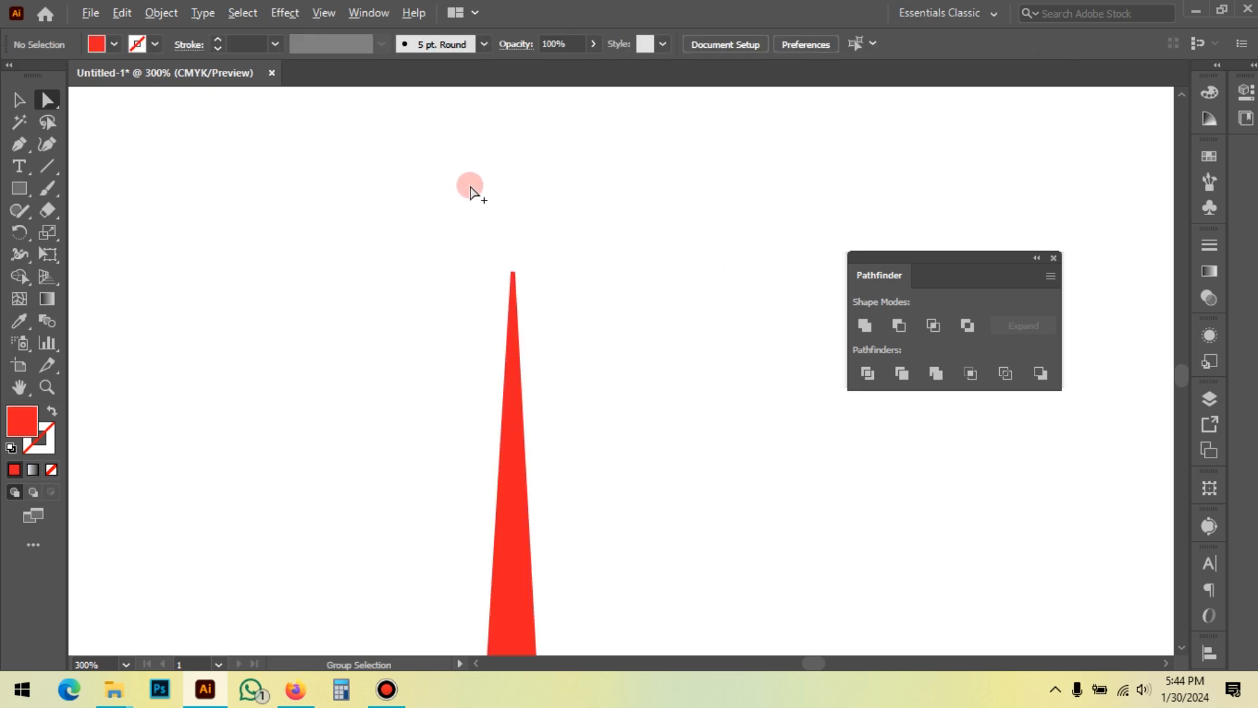
pyautogui.scroll(-3, 470, 181)
pyautogui.moveTo(541, 256); pyautogui.dragTo(552, 312)
pyautogui.scroll(5, 484, 248)
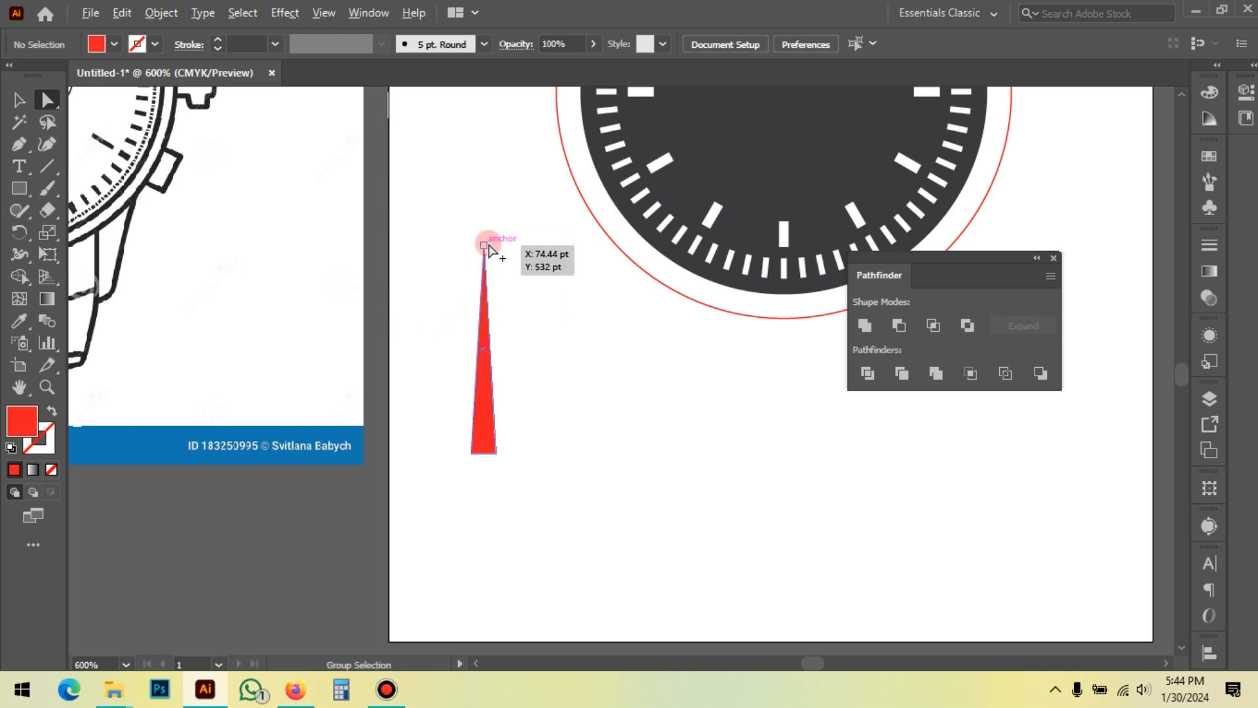
pyautogui.scroll(2, 485, 246)
pyautogui.scroll(5, 477, 276)
pyautogui.moveTo(680, 155); pyautogui.dragTo(654, 412)
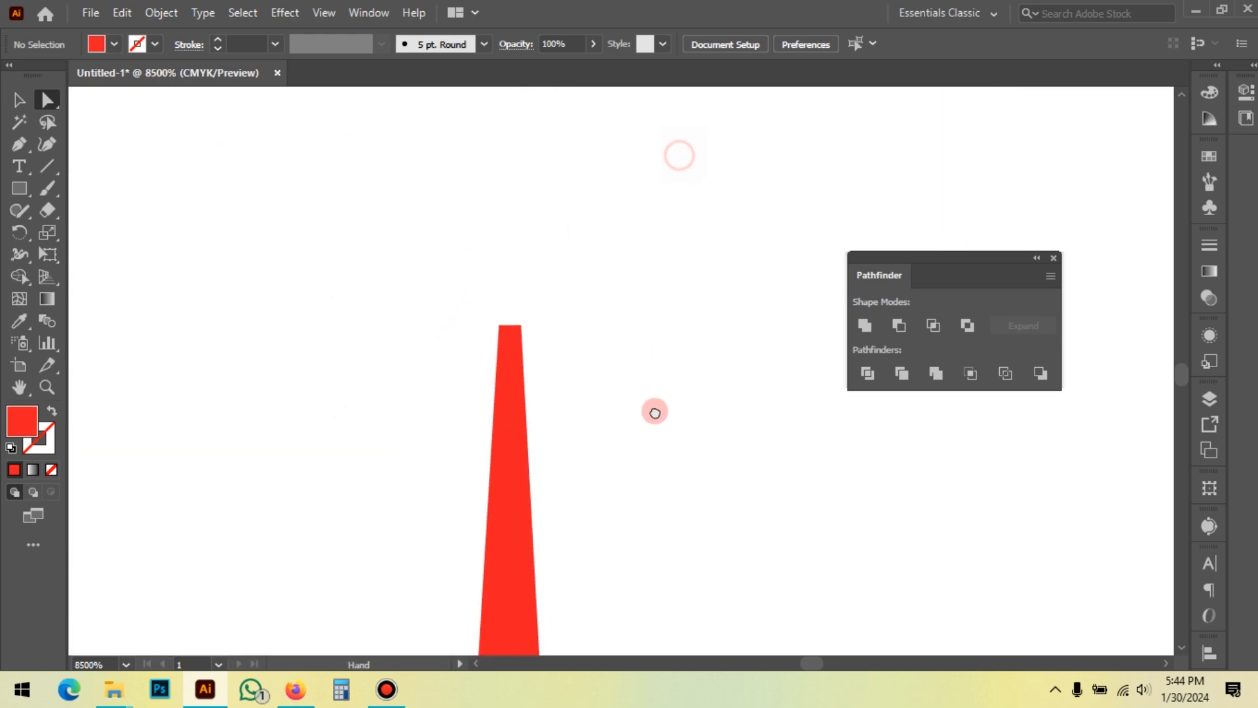
pyautogui.click(499, 325)
pyautogui.press('Left')
pyautogui.press('Left')
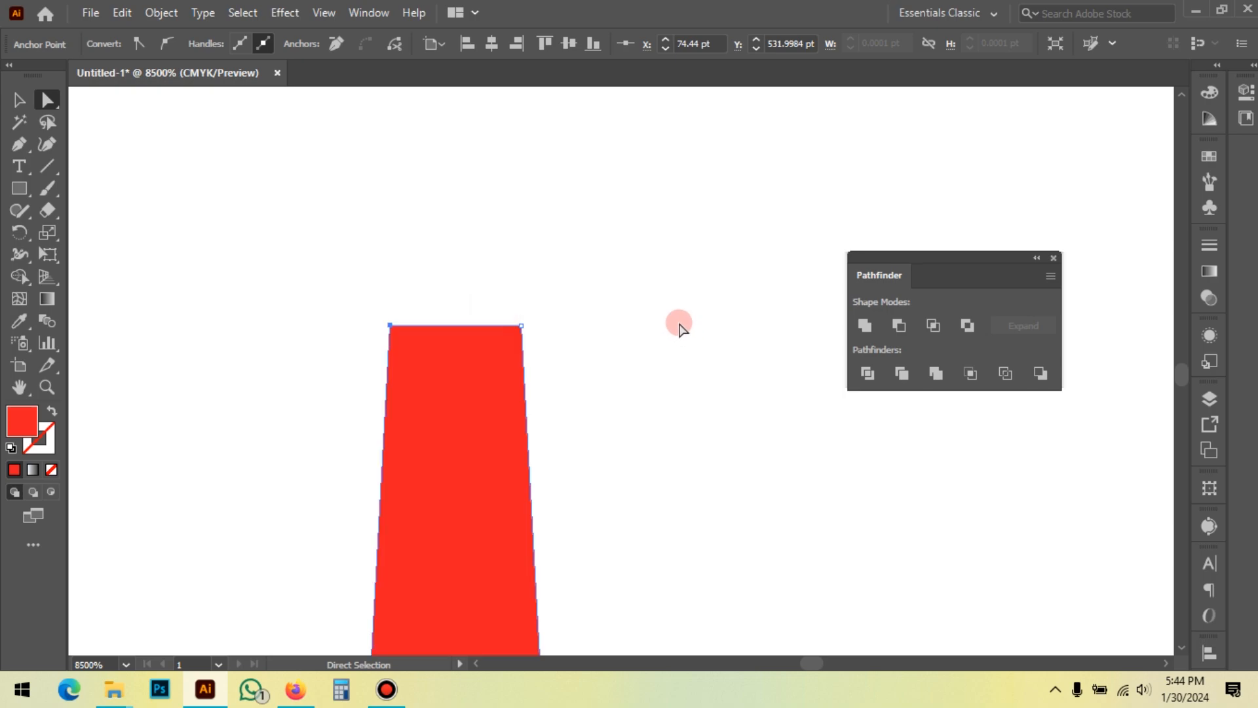
pyautogui.press('Left')
pyautogui.press('Left')
# Nudge the tip's upper-right anchor point four increments outward to match the left side, and deselect the shape
pyautogui.moveTo(573, 286); pyautogui.dragTo(505, 359)
pyautogui.press('Right')
pyautogui.press('Right')
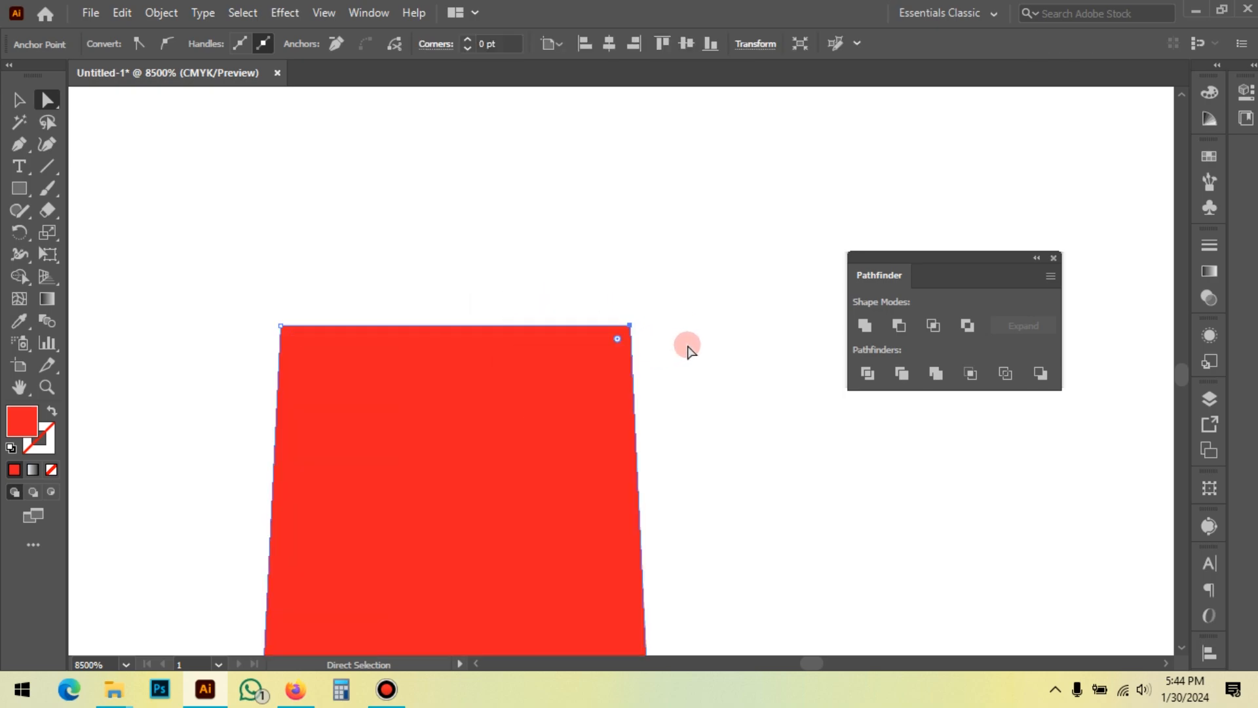
pyautogui.press('Right')
pyautogui.press('Right')
pyautogui.click(568, 286)
pyautogui.click(550, 239)
pyautogui.scroll(-7, 547, 220)
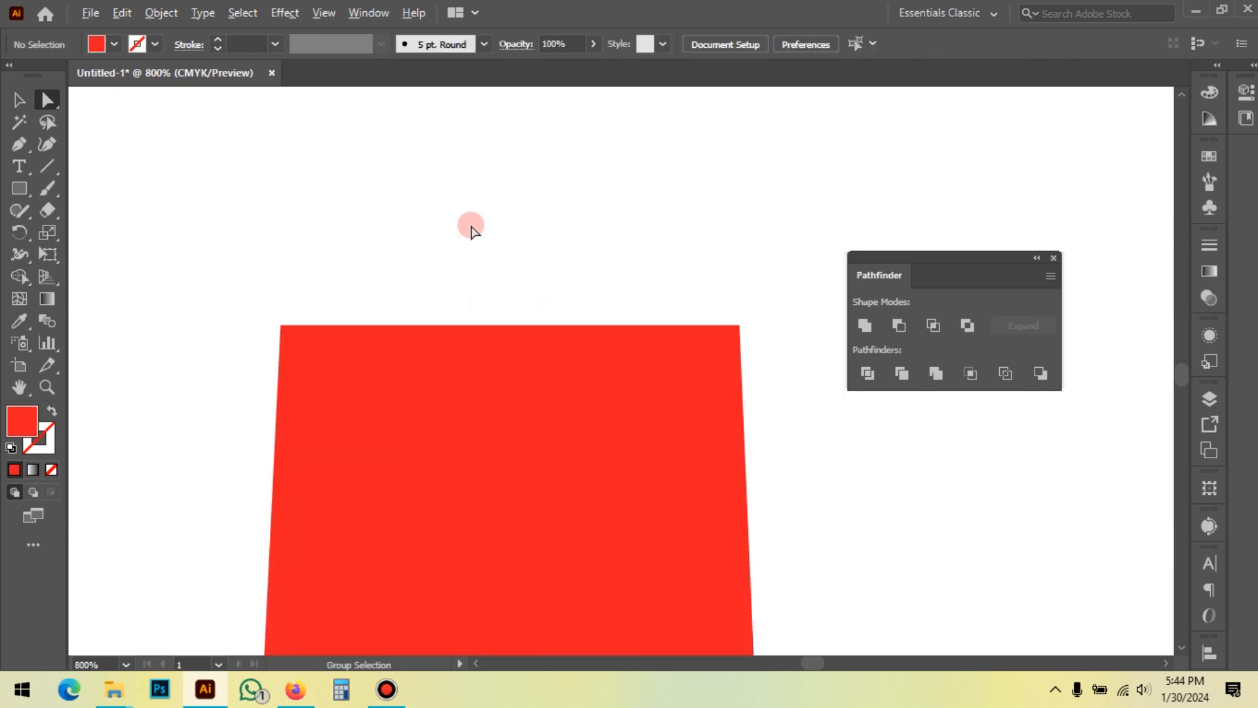
# Round both bottom corners of the red hand fully into a semicircular end, and deselect it
pyautogui.scroll(-4, 469, 231)
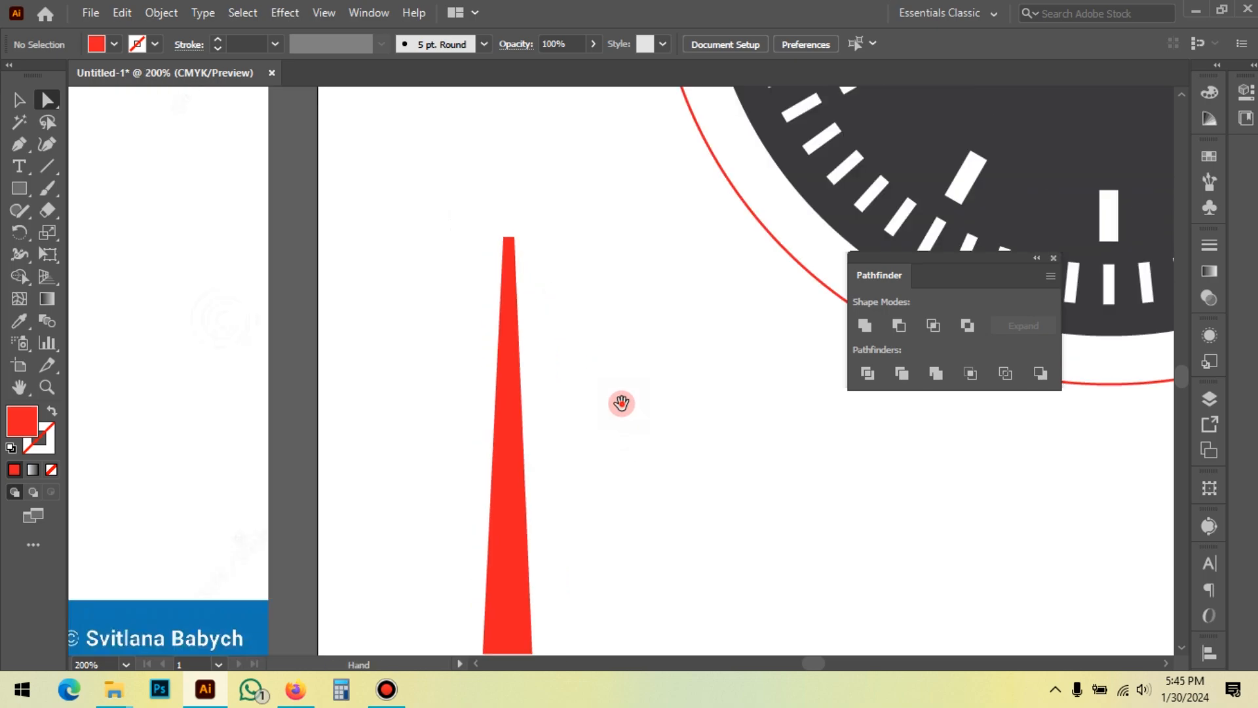
pyautogui.moveTo(621, 403); pyautogui.dragTo(601, 477)
pyautogui.moveTo(385, 503); pyautogui.dragTo(540, 557)
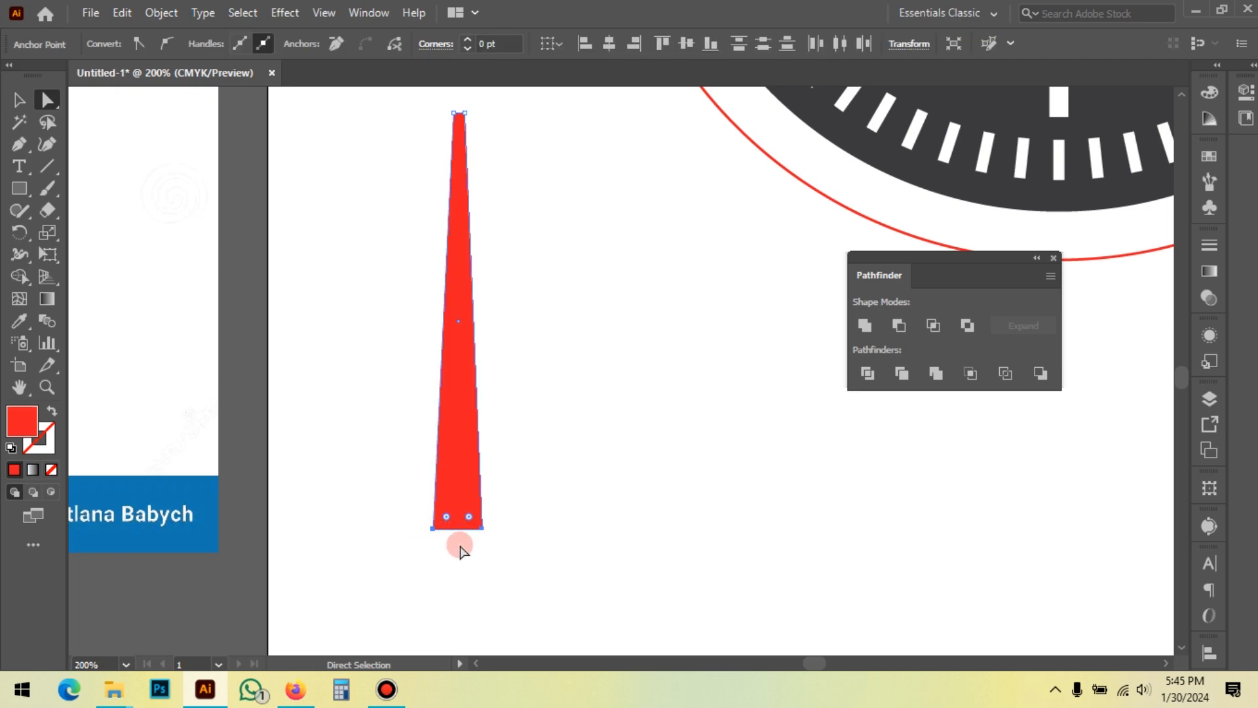
pyautogui.scroll(1, 441, 542)
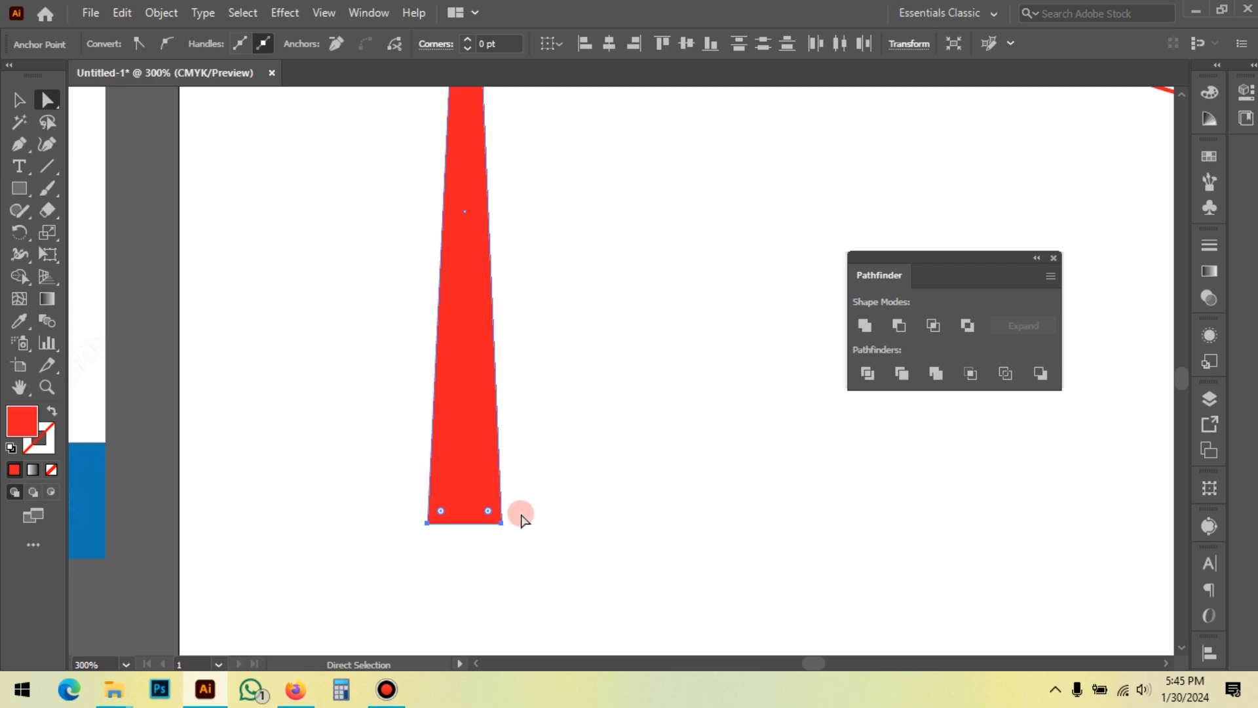
pyautogui.moveTo(488, 514); pyautogui.dragTo(588, 488)
pyautogui.click(559, 514)
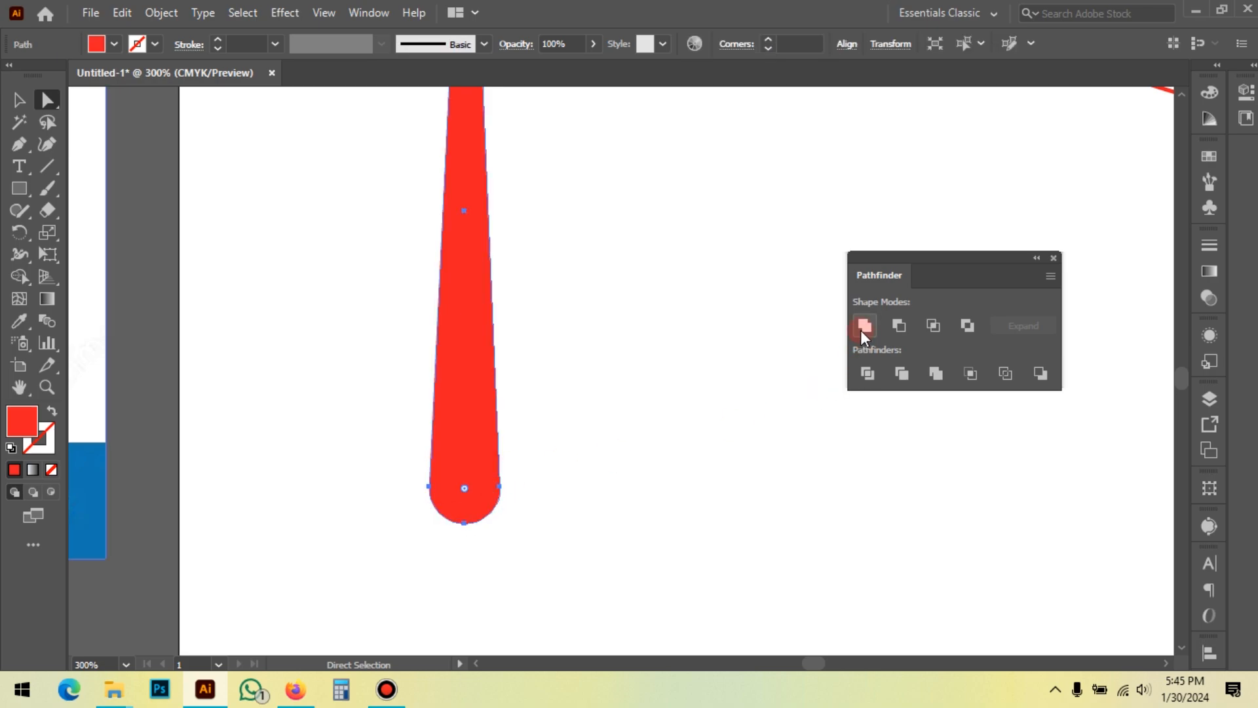
pyautogui.moveTo(674, 261); pyautogui.dragTo(640, 350)
pyautogui.scroll(-2, 576, 326)
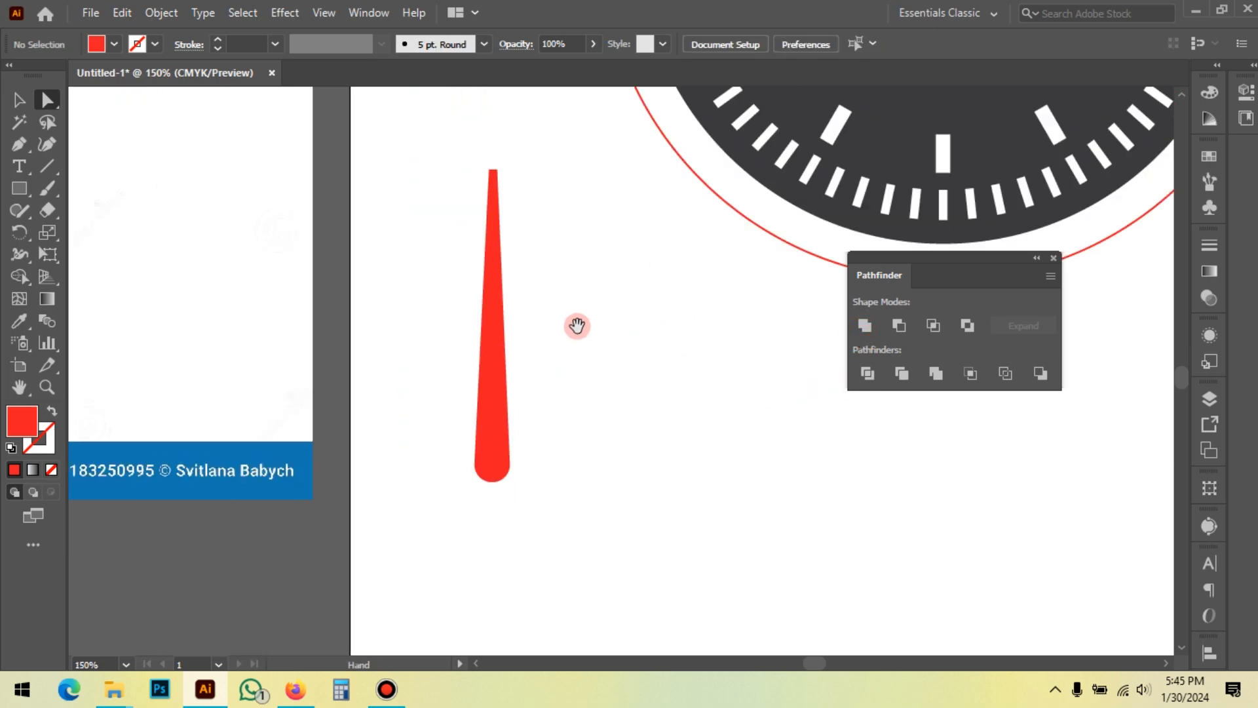
# Draw a narrow vertical rectangle inside the lower part of the red hand and fill it with dark gray
pyautogui.press('v')
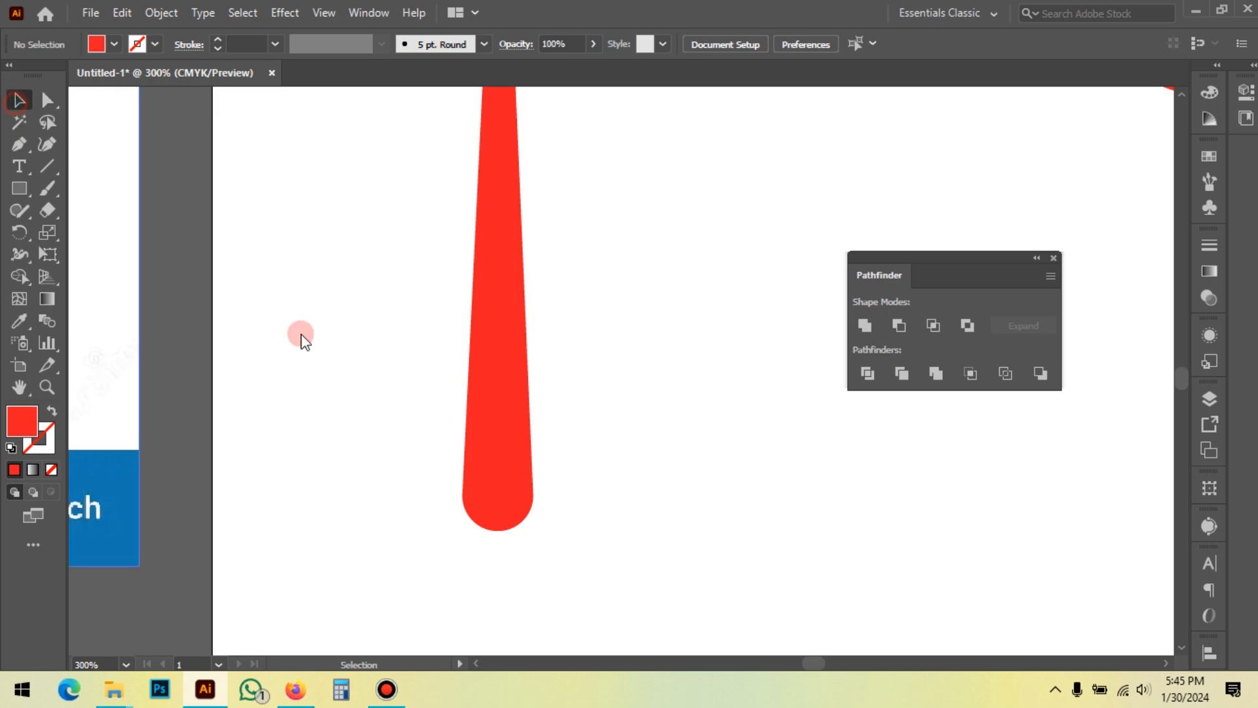
pyautogui.click(520, 342)
pyautogui.click(641, 313)
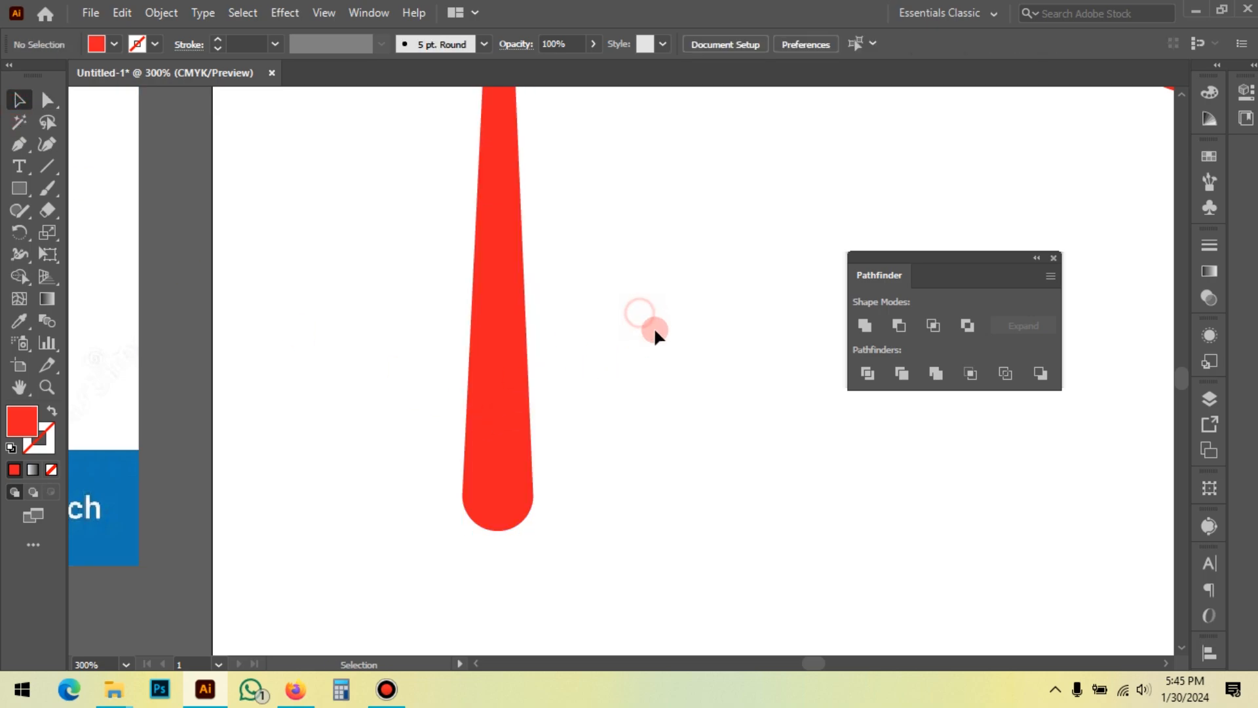
pyautogui.click(26, 187)
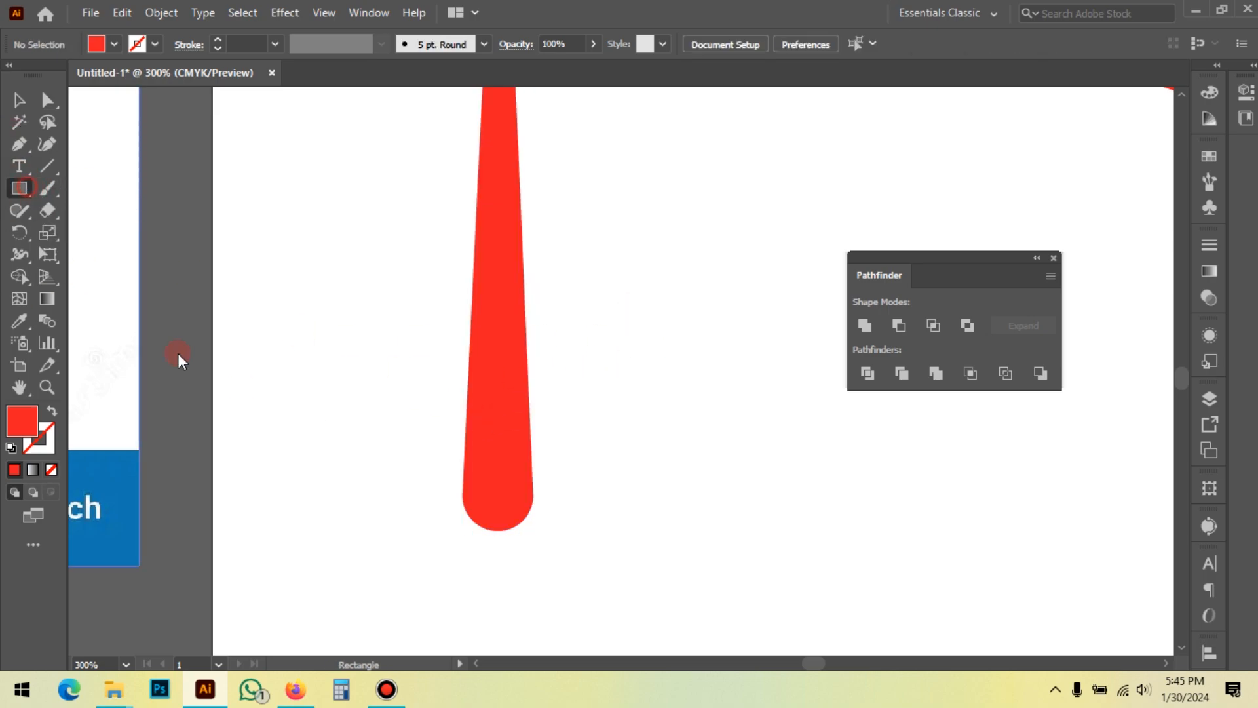
pyautogui.moveTo(479, 325); pyautogui.dragTo(519, 456)
pyautogui.click(19, 102)
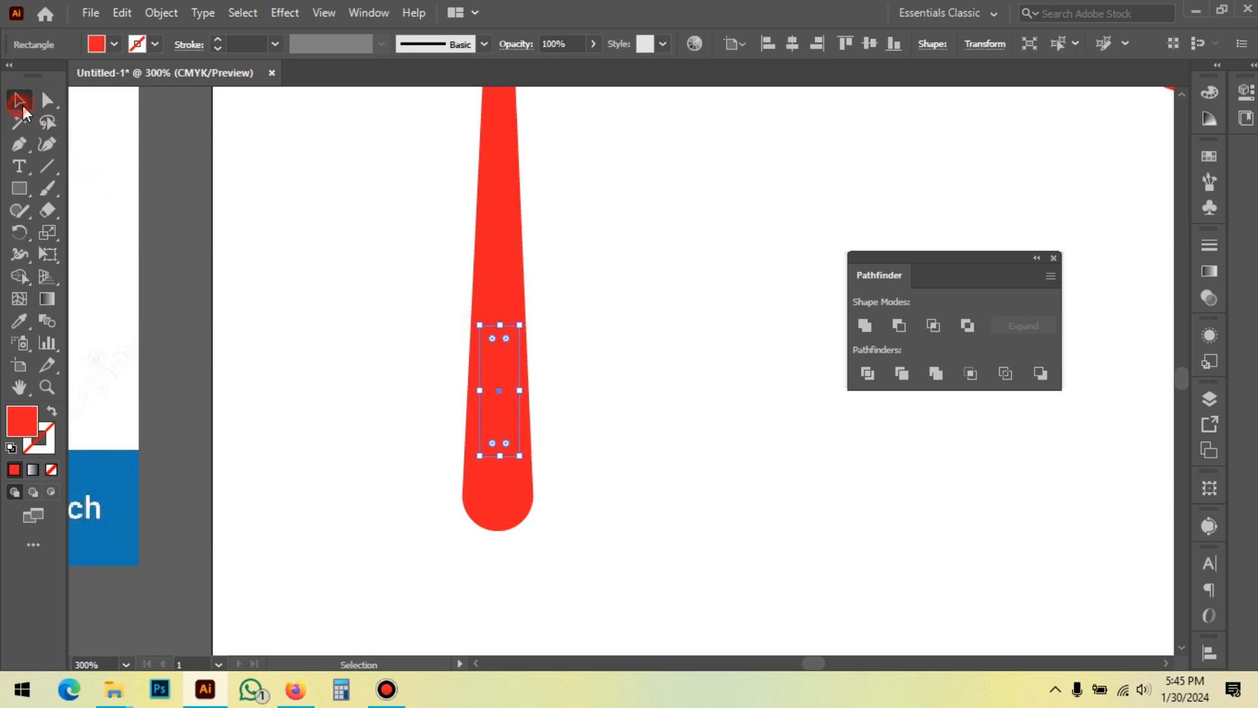
pyautogui.click(114, 44)
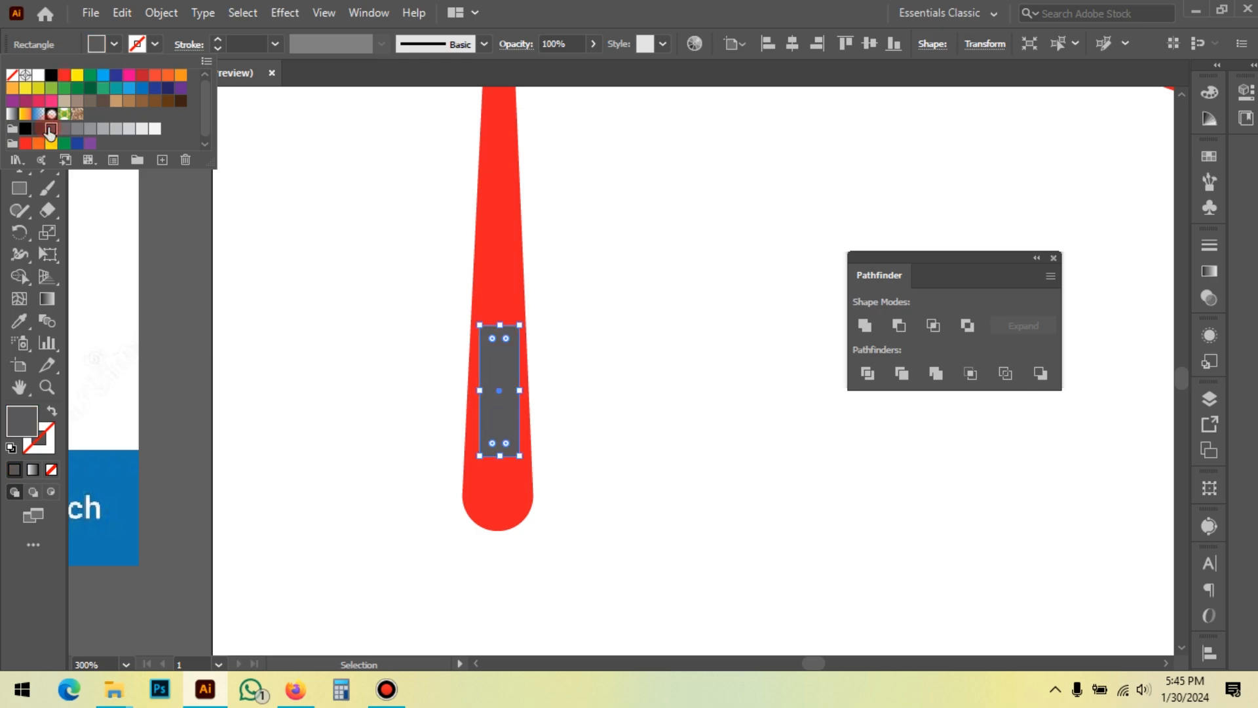
pyautogui.click(51, 129)
pyautogui.click(300, 399)
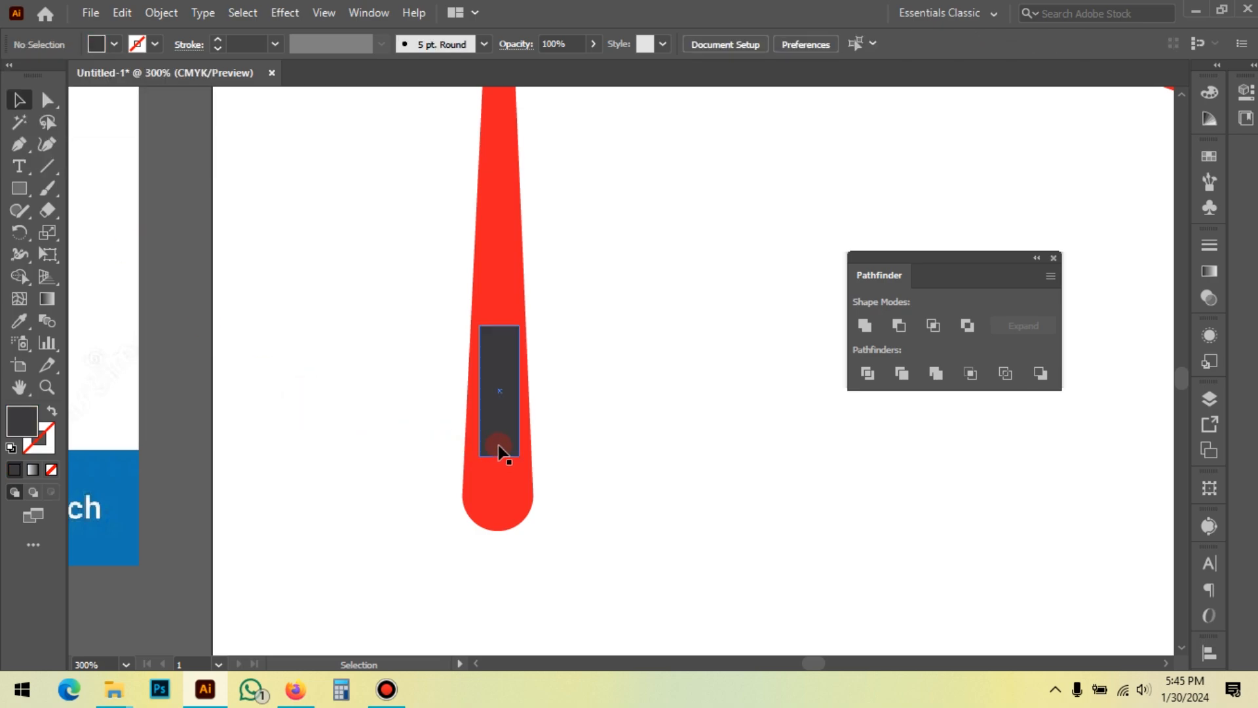
# Center the dark gray rectangle horizontally with the red hand, and deselect both
pyautogui.scroll(1, 498, 445)
pyautogui.click(498, 442)
pyautogui.moveTo(576, 350); pyautogui.dragTo(424, 407)
pyautogui.click(793, 43)
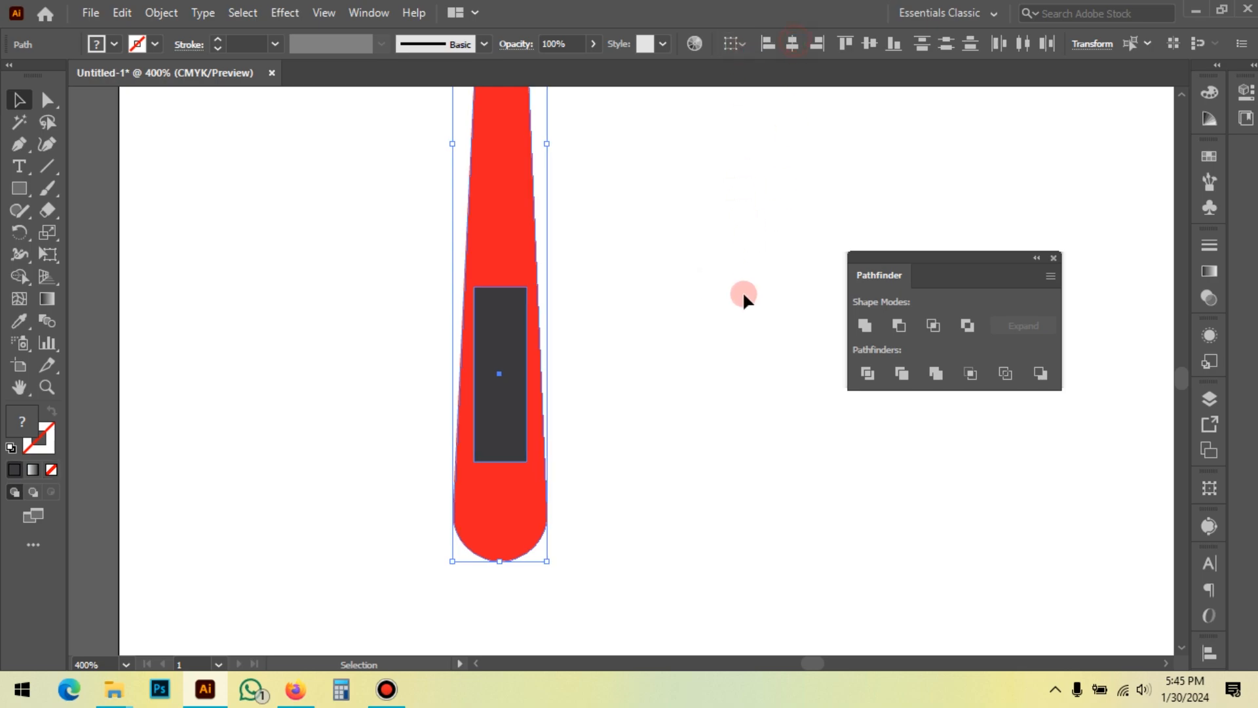
pyautogui.click(698, 304)
# Duplicate the dark gray rectangle directly above the original inside the hand, and scale the copy down slightly
pyautogui.scroll(3, 603, 343)
pyautogui.moveTo(520, 509); pyautogui.dragTo(522, 311)
pyautogui.moveTo(509, 234); pyautogui.dragTo(559, 273)
pyautogui.click(632, 273)
# Taper the upper dark rectangle by nudging its top-right and top-left corner points inward by equal amounts
pyautogui.moveTo(621, 464); pyautogui.dragTo(625, 368)
pyautogui.press('a')
pyautogui.click(534, 173)
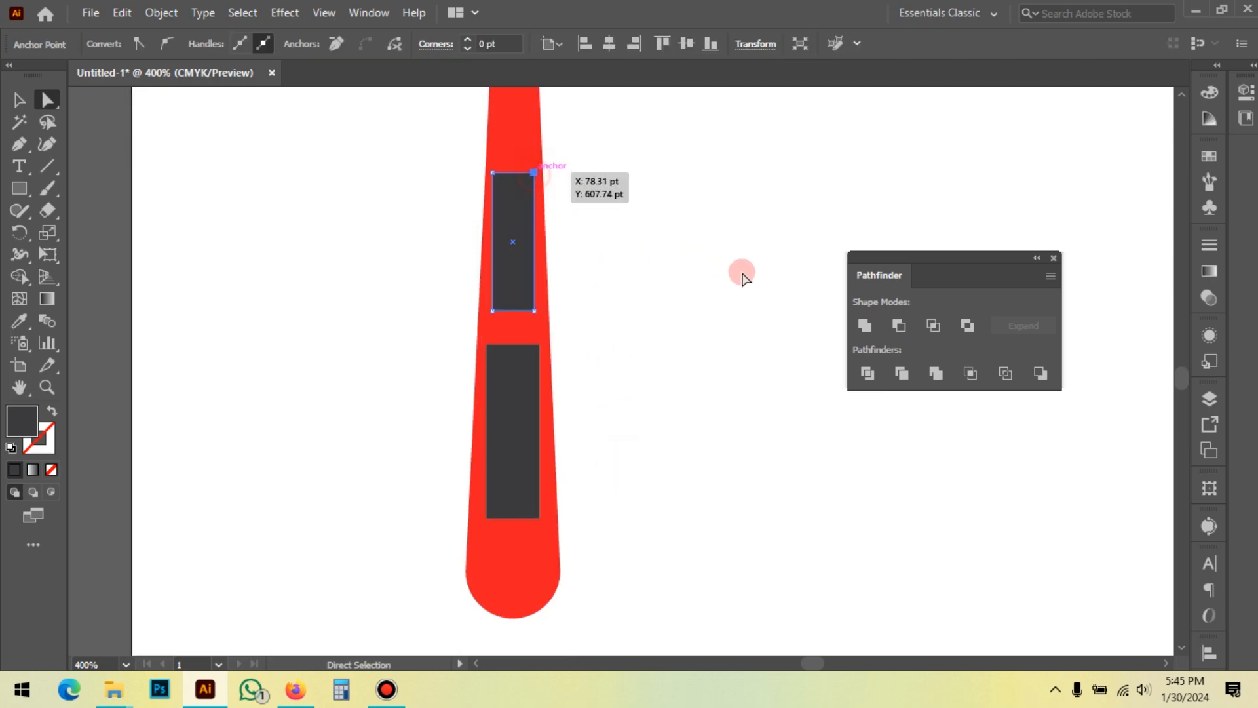
pyautogui.press('Left')
pyautogui.press('Left')
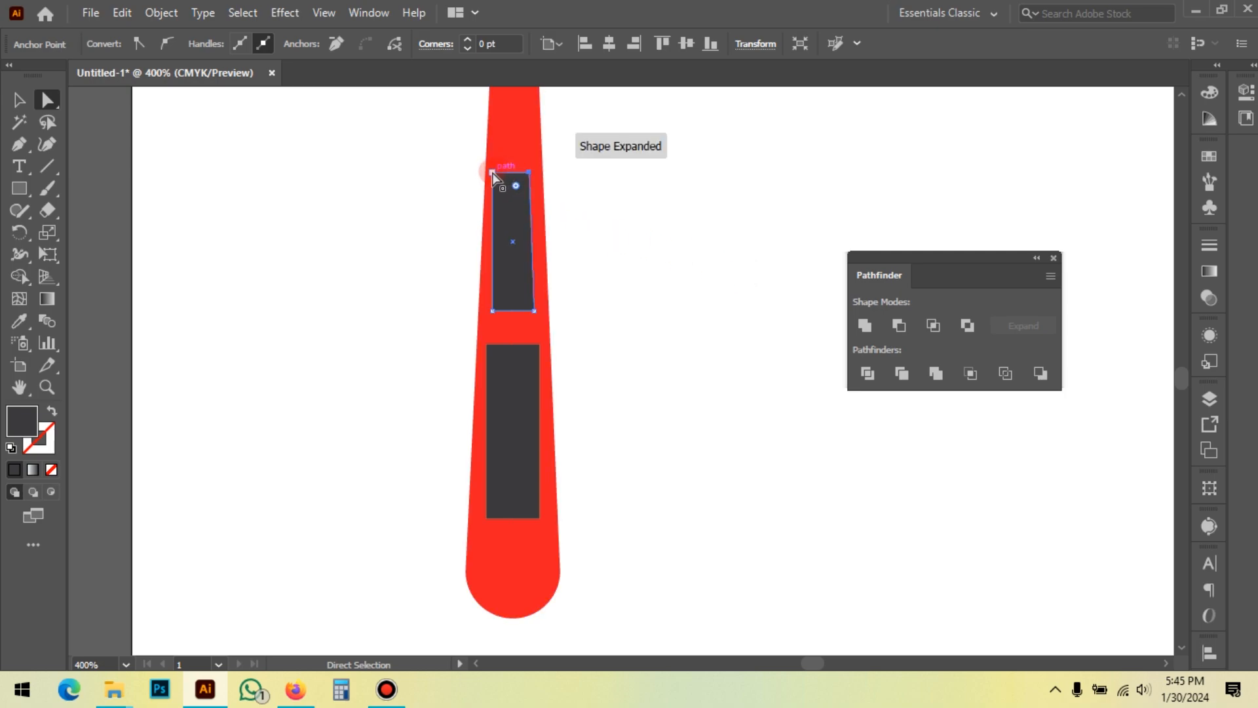
pyautogui.click(493, 174)
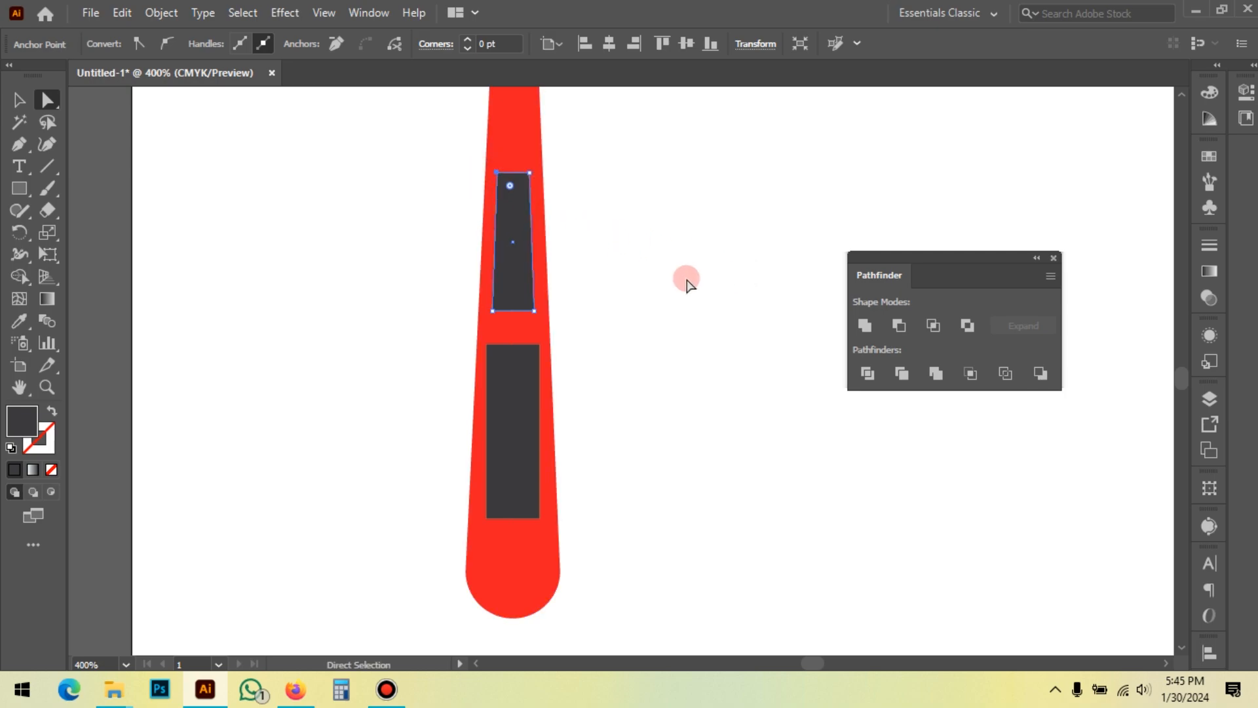
pyautogui.click(686, 283)
# Taper the lower dark rectangle by moving its top-left and top-right corner points slightly inward, and deselect it
pyautogui.click(489, 348)
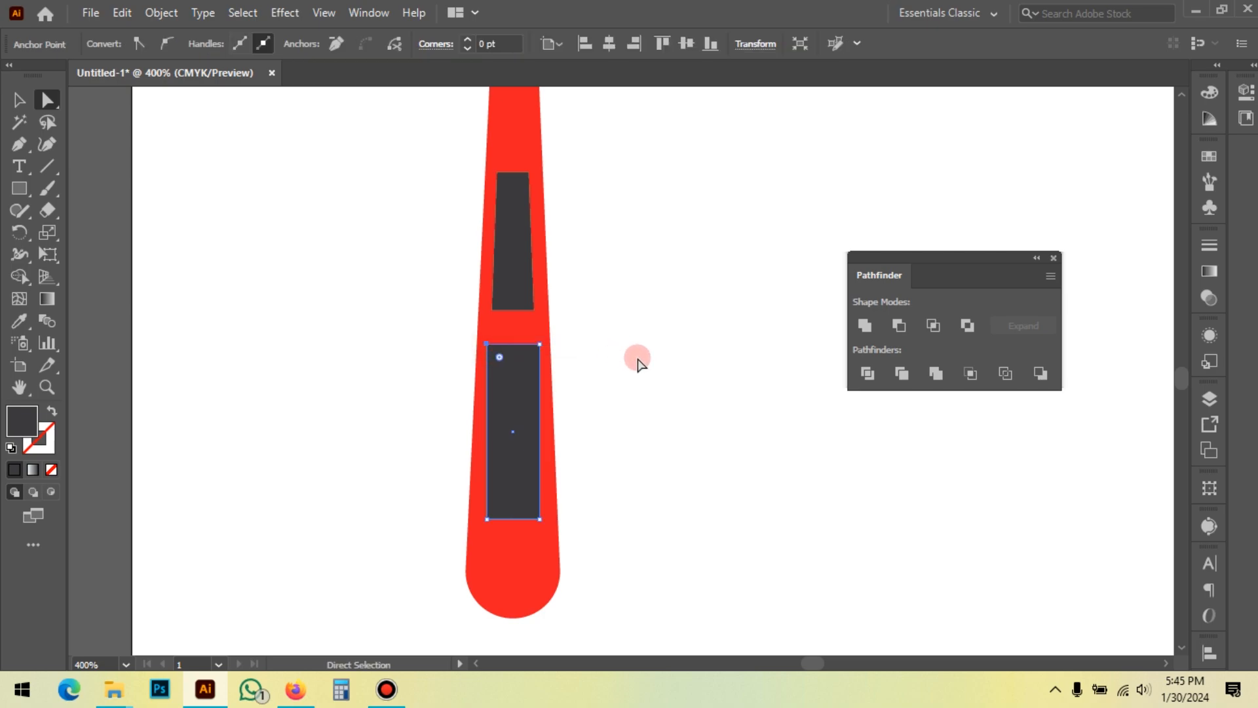
pyautogui.press('Right')
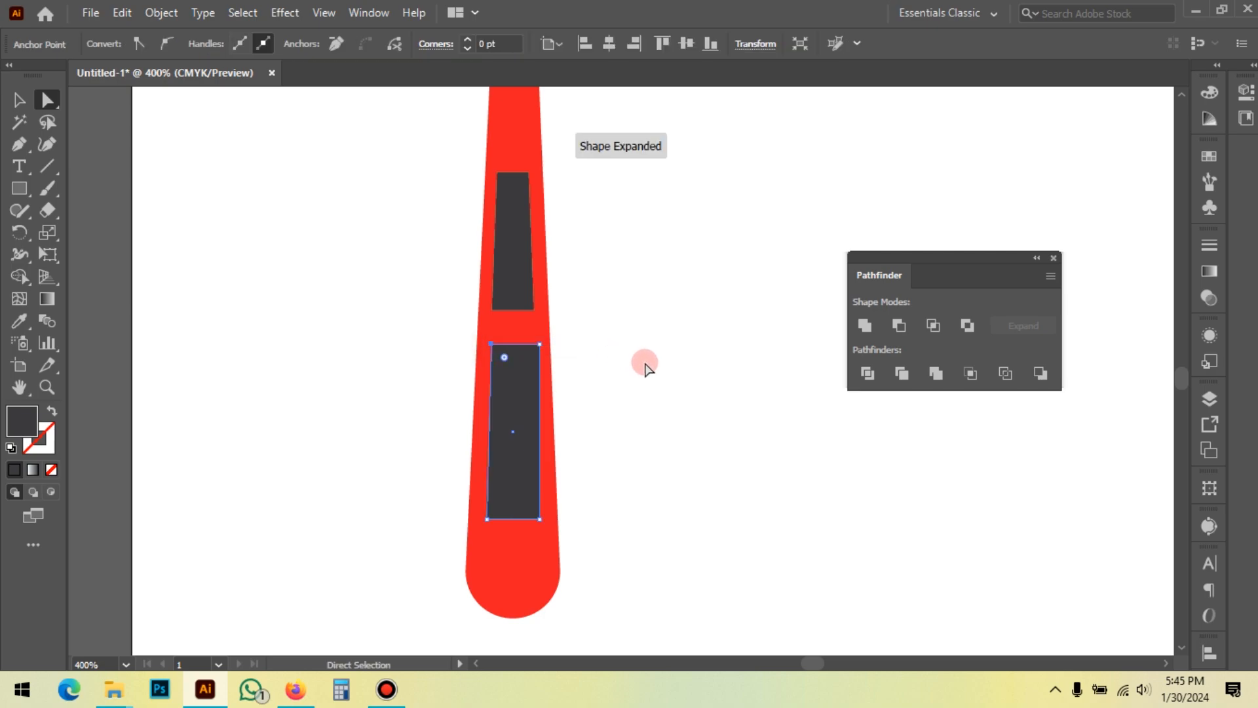
pyautogui.moveTo(540, 343); pyautogui.dragTo(534, 343)
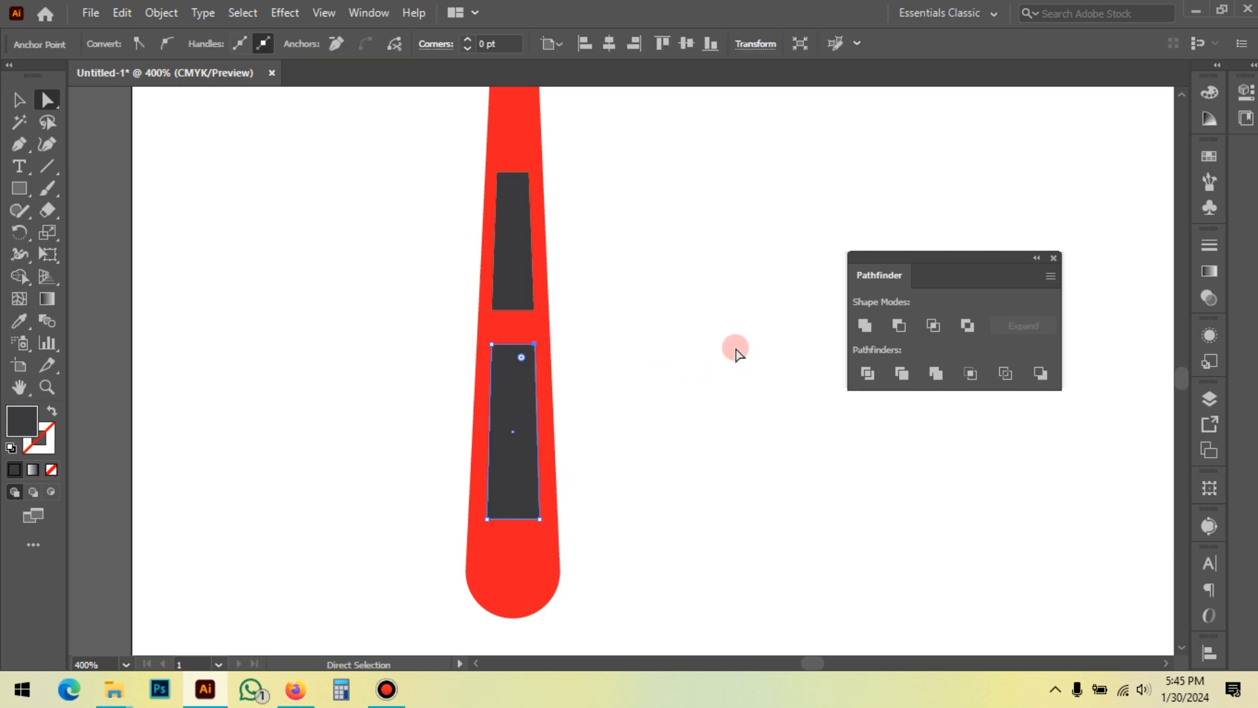
pyautogui.click(734, 348)
pyautogui.scroll(-3, 486, 393)
pyautogui.moveTo(628, 325); pyautogui.dragTo(626, 343)
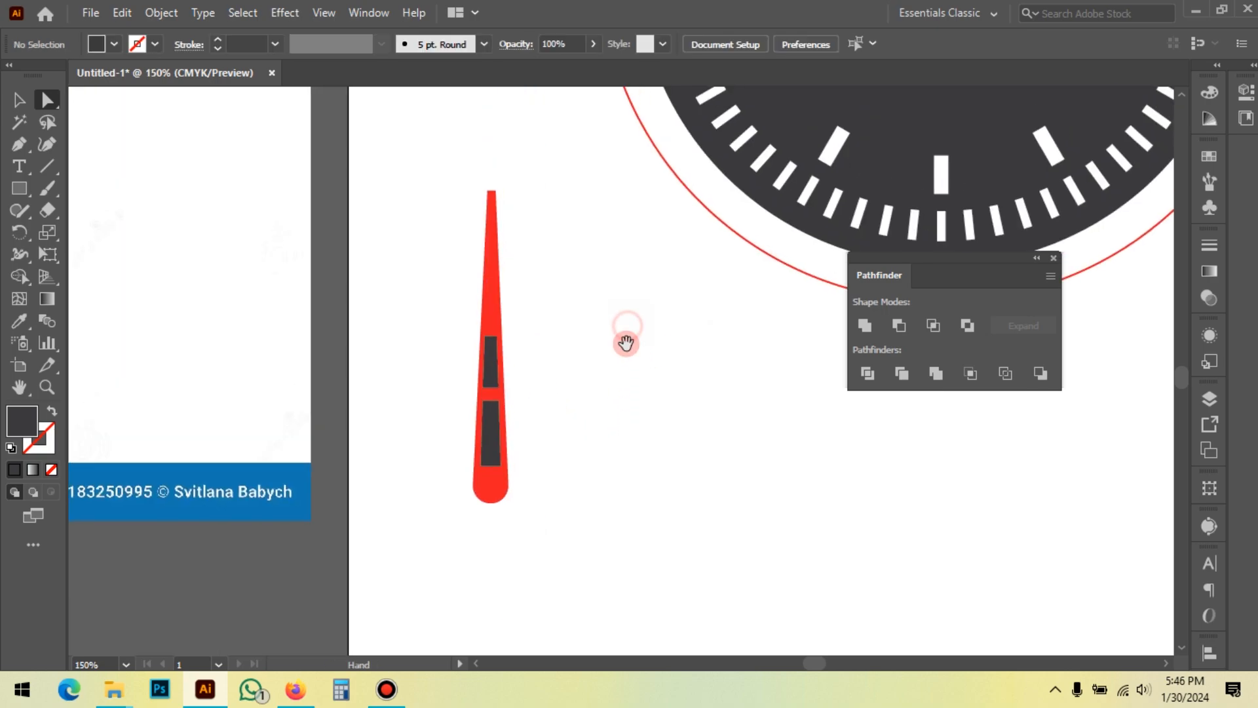
# Try a white fill on both dark inset shapes of the hand, and undo the color change
pyautogui.click(27, 98)
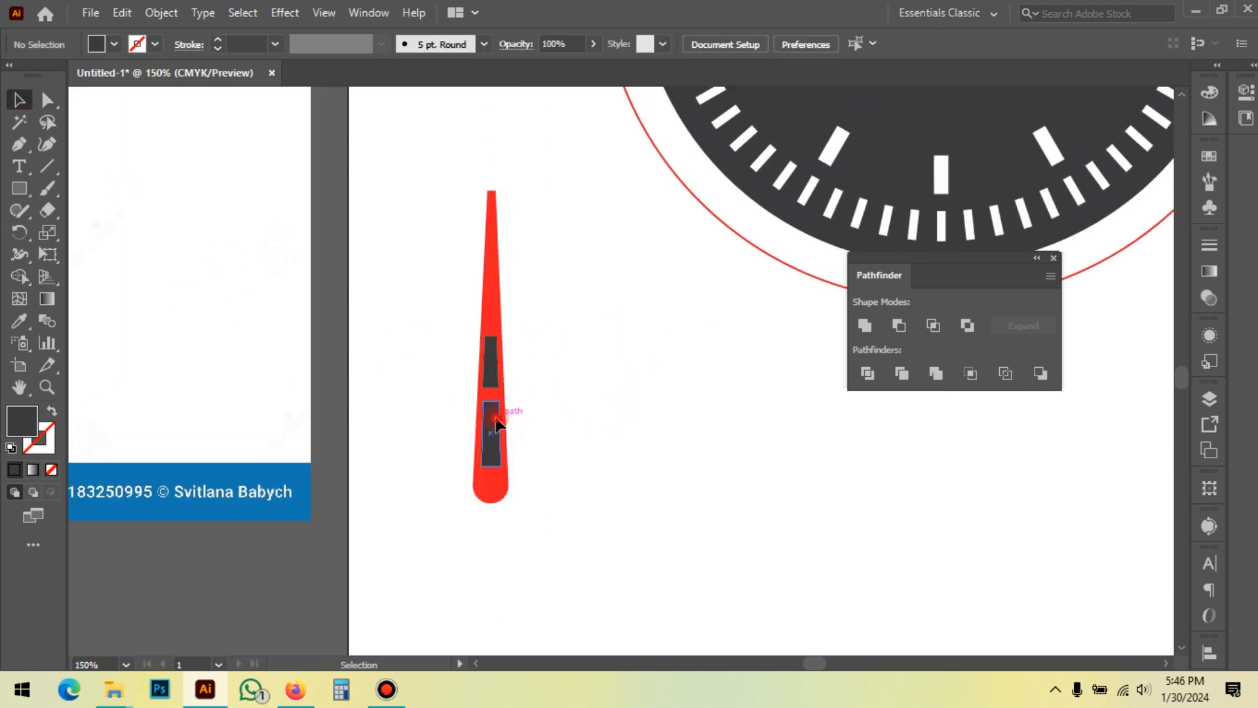
pyautogui.click(493, 419)
pyautogui.keyDown('shift'); pyautogui.click(491, 362); pyautogui.keyUp('shift')
pyautogui.click(102, 45)
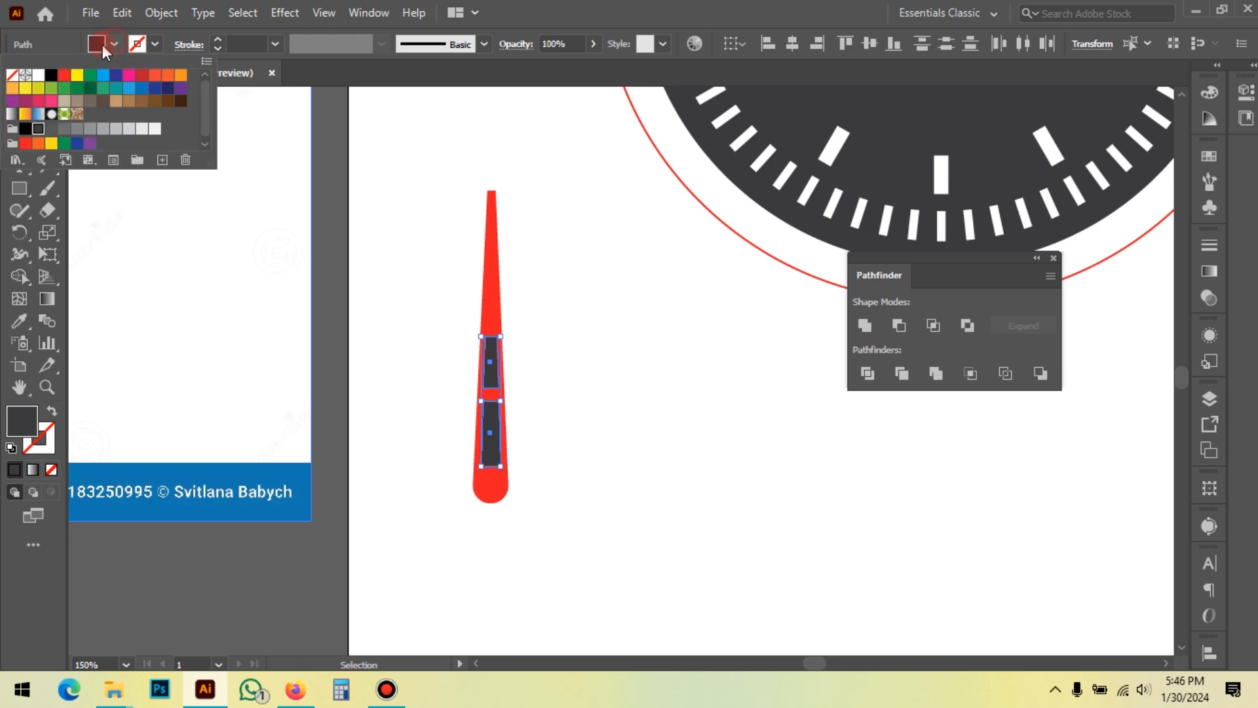
pyautogui.click(39, 76)
pyautogui.click(757, 471)
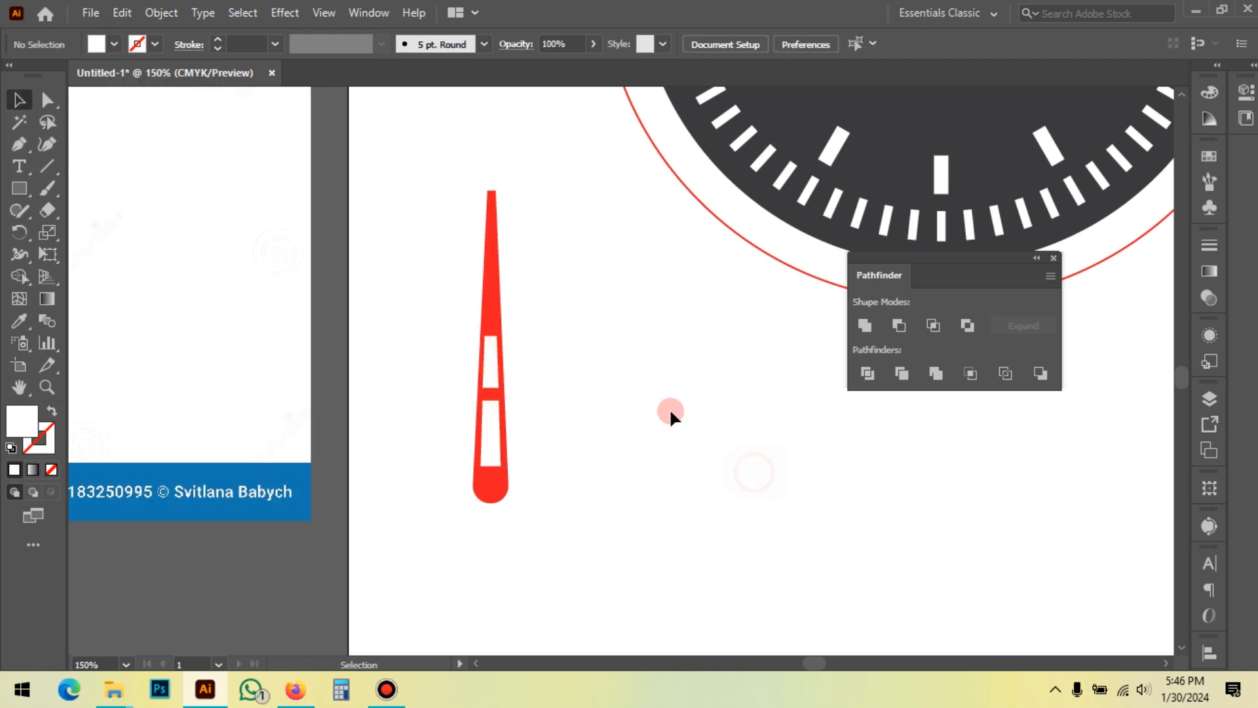
pyautogui.hotkey('ctrl', 'z')
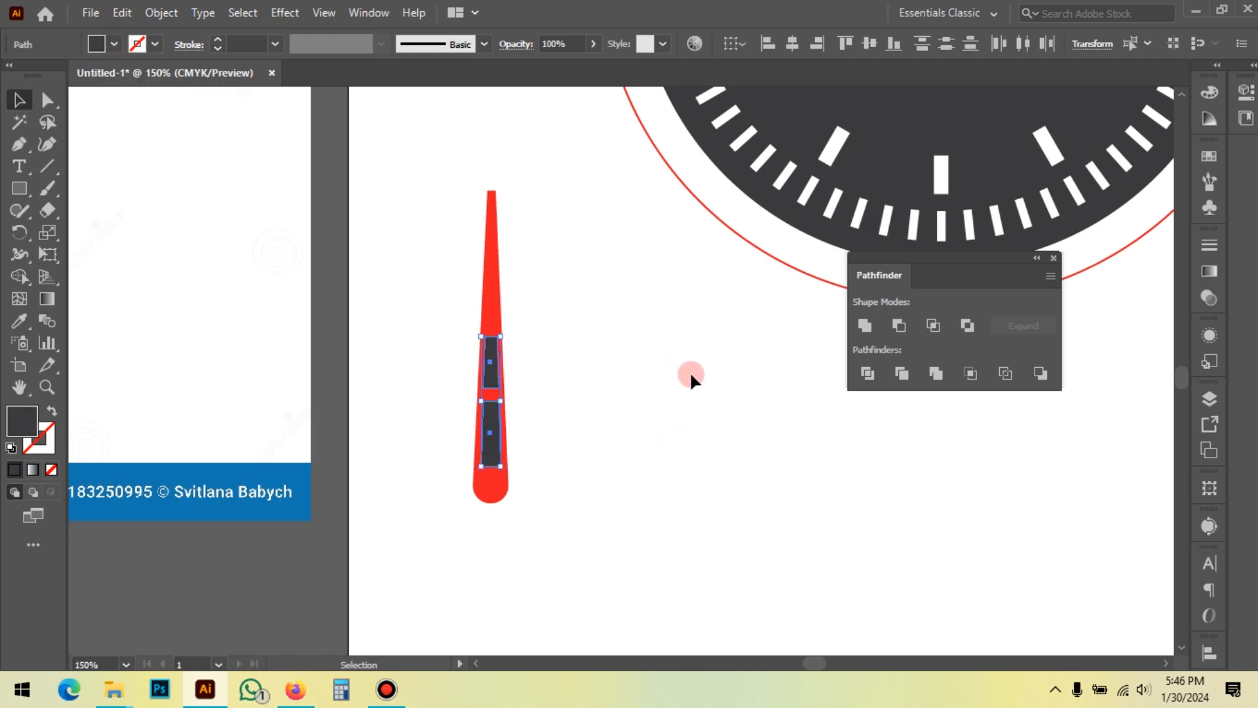
pyautogui.click(19, 320)
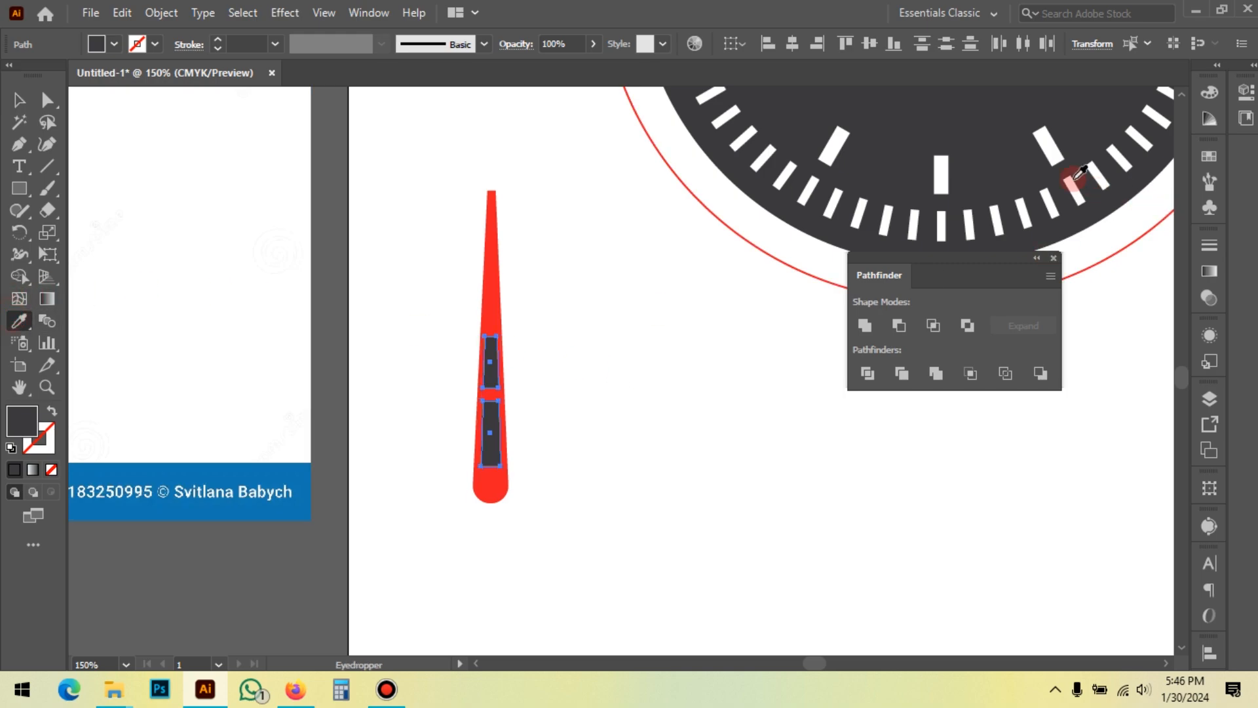
# Group the red hand with its two dark inset shapes, and deselect the group
pyautogui.click(19, 99)
pyautogui.moveTo(458, 287); pyautogui.dragTo(603, 496)
pyautogui.rightClick(548, 196)
pyautogui.click(601, 303)
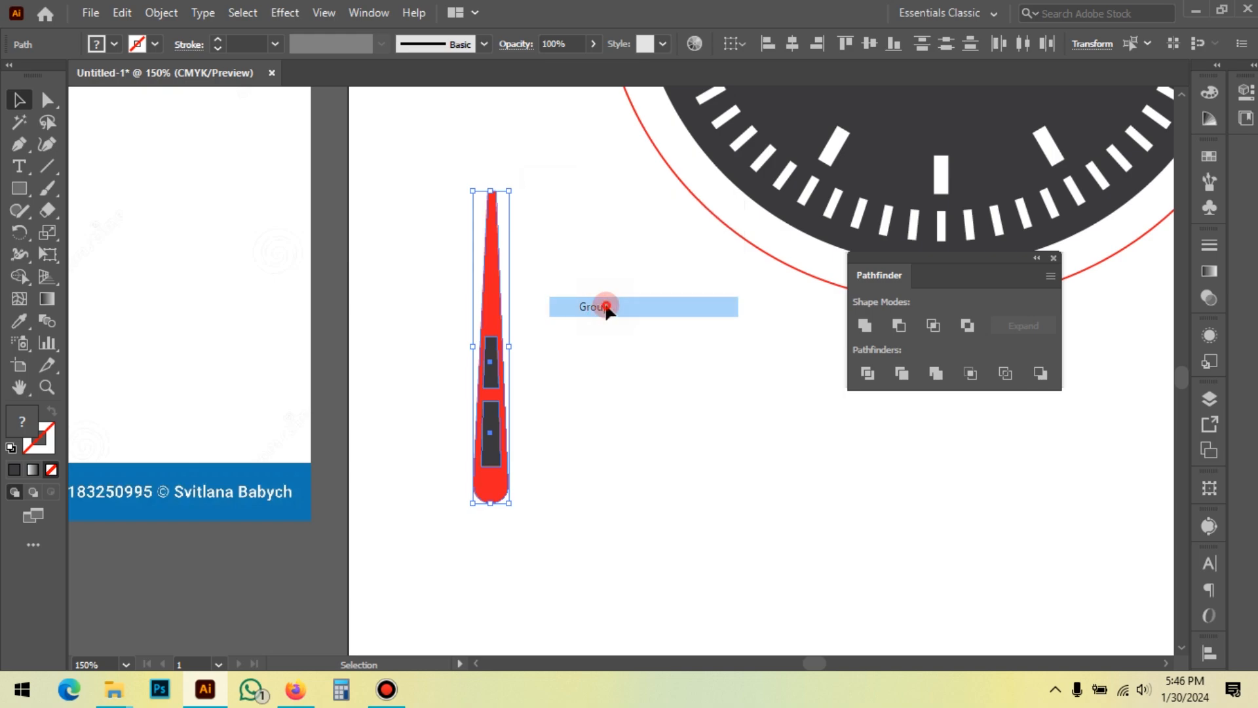
pyautogui.click(568, 506)
# Duplicate the grouped hand beside the original and shorten the copy from its tip, keeping its base level
pyautogui.scroll(-2, 559, 432)
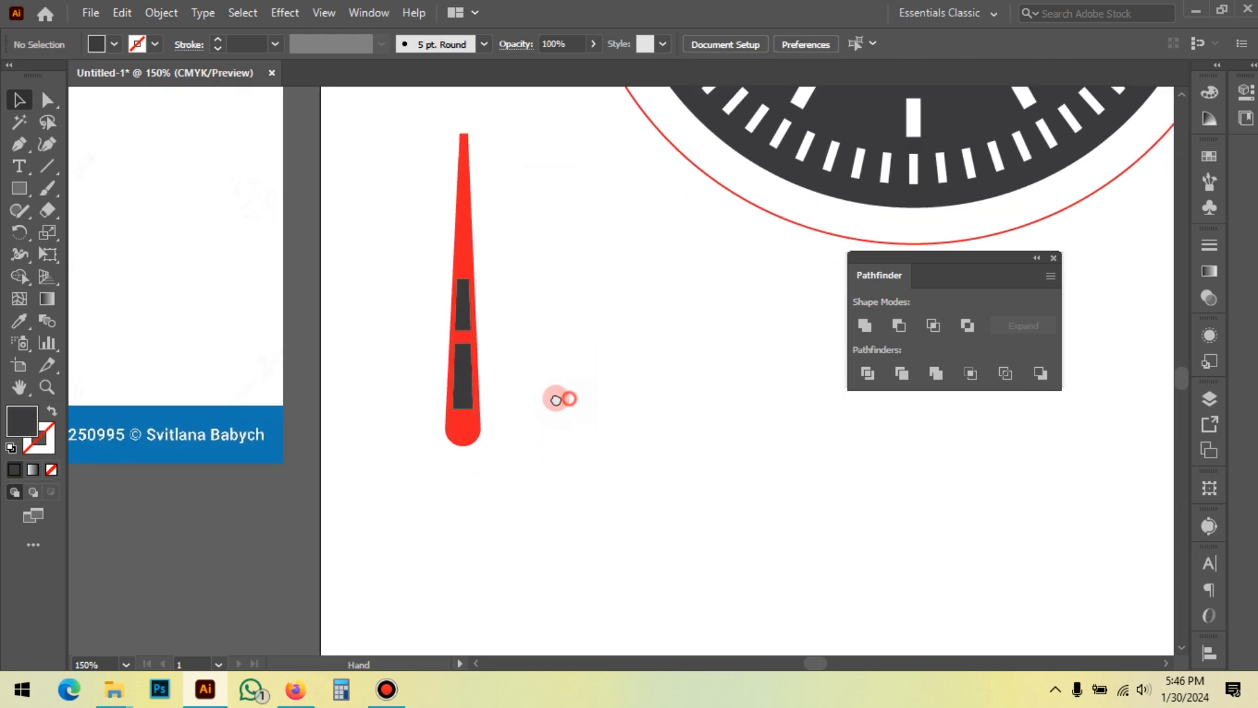
pyautogui.hscroll(1, 583, 386)
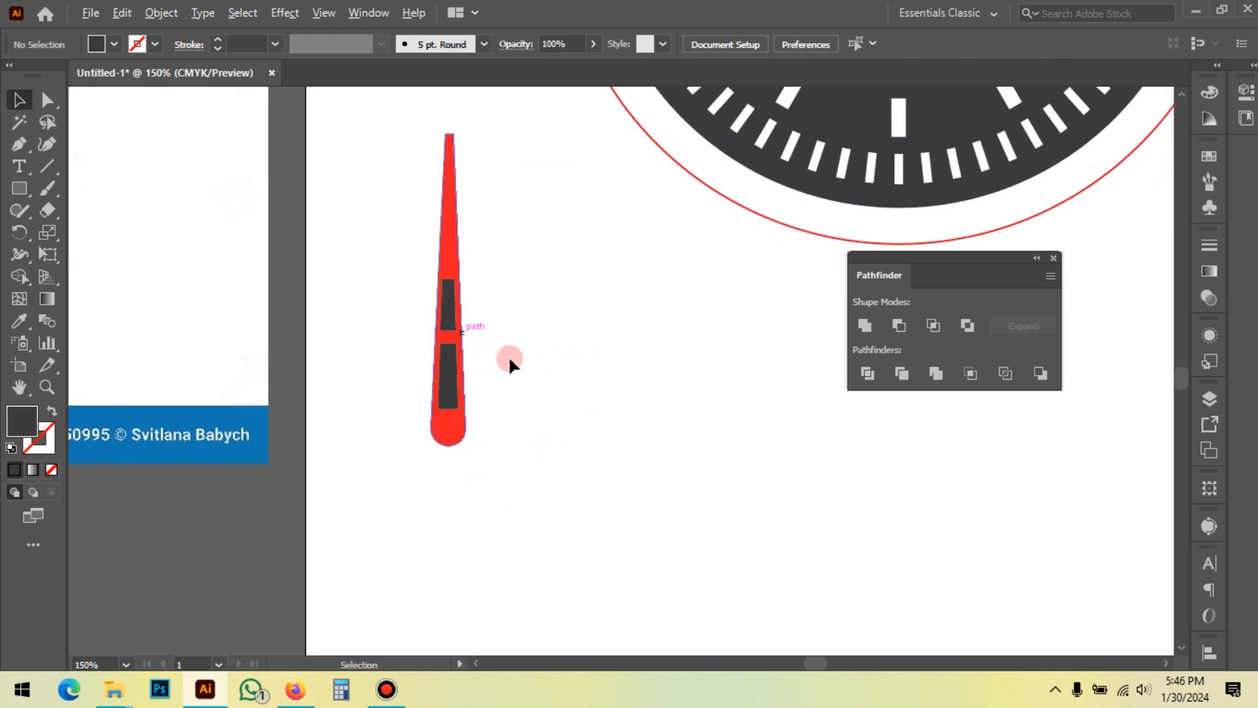
pyautogui.scroll(-1, 509, 358)
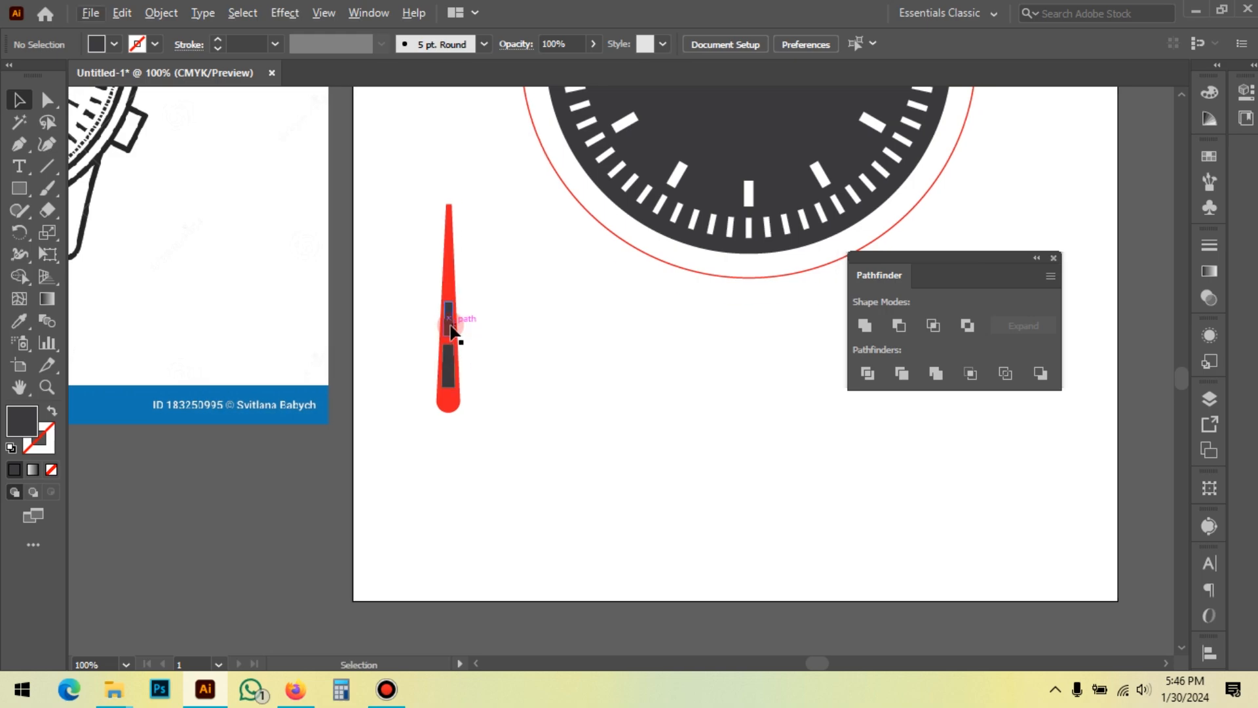
pyautogui.scroll(1, 468, 408)
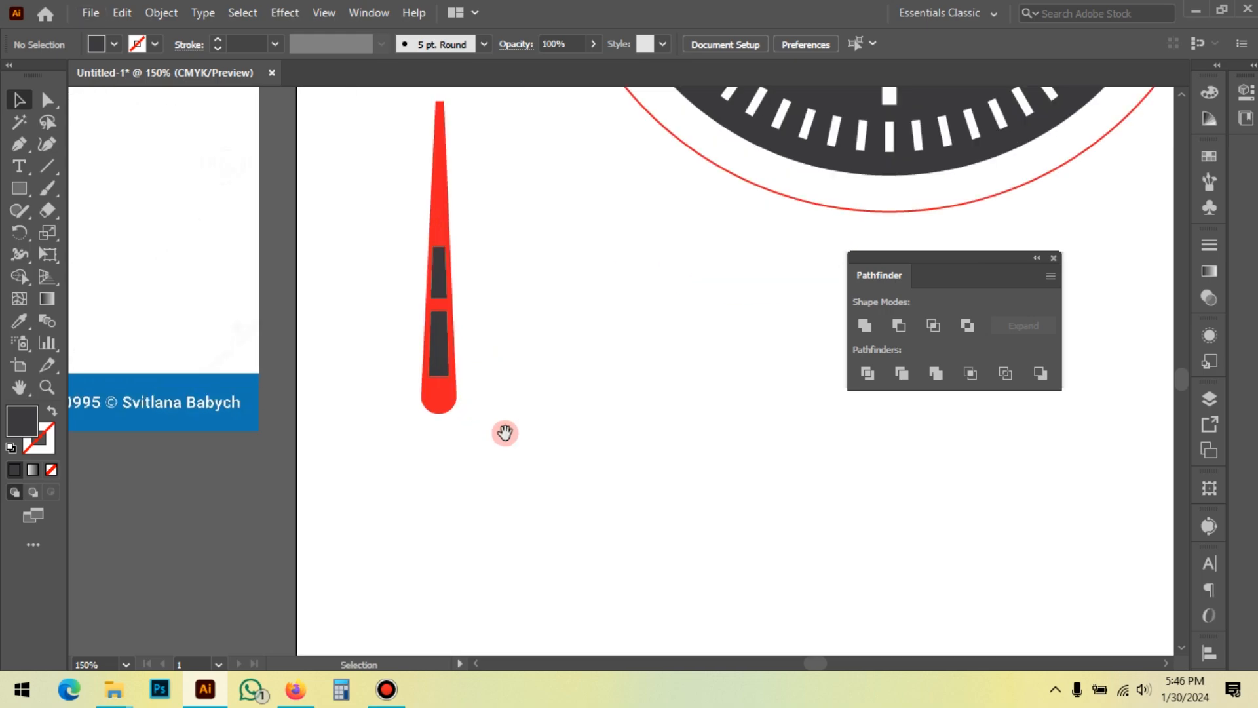
pyautogui.moveTo(443, 321); pyautogui.dragTo(506, 323)
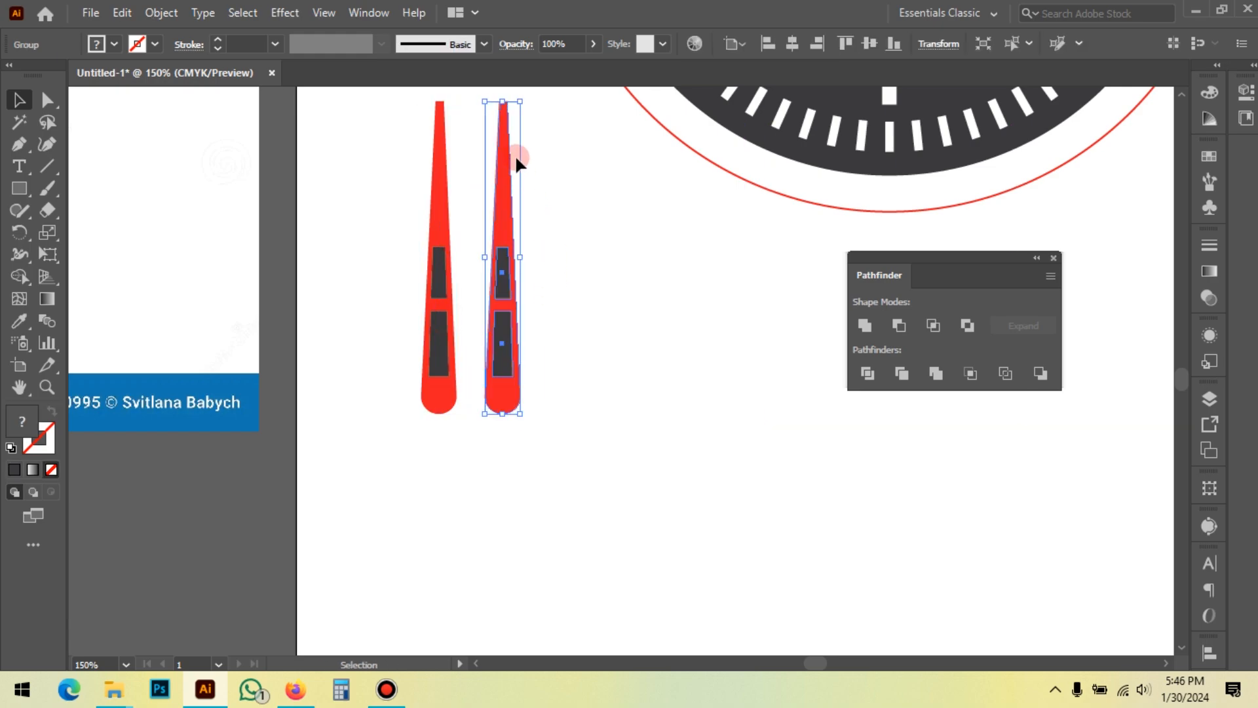
pyautogui.moveTo(506, 110); pyautogui.dragTo(506, 152)
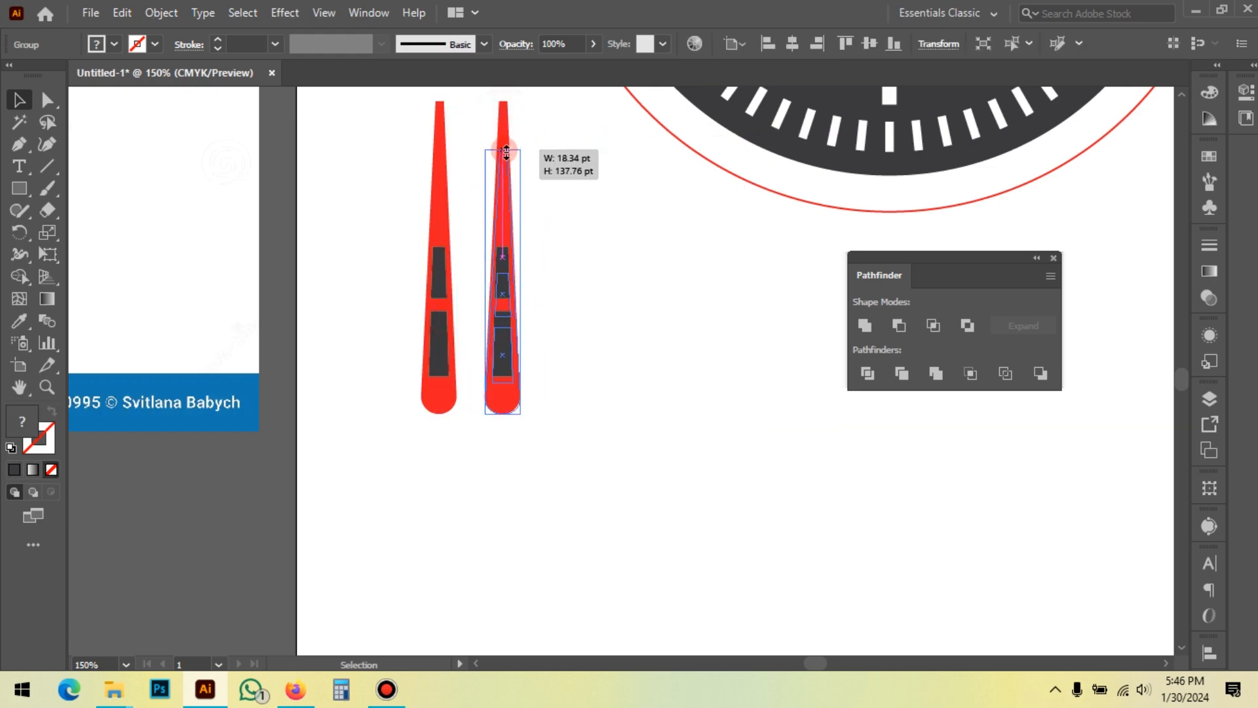
pyautogui.moveTo(506, 153); pyautogui.dragTo(506, 160)
pyautogui.click(581, 289)
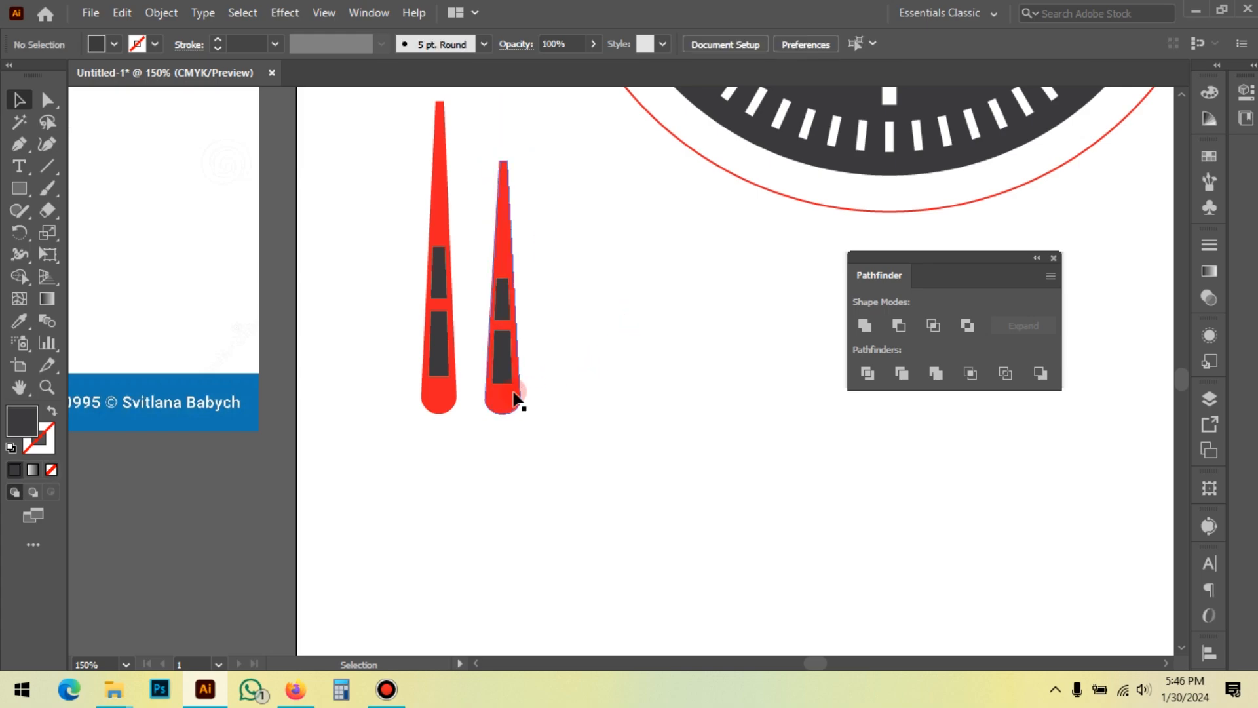
# Shorten the copied hand further from its tip to about 104 pt tall, and deselect it
pyautogui.moveTo(568, 173); pyautogui.dragTo(481, 226)
pyautogui.moveTo(502, 160); pyautogui.dragTo(512, 215)
pyautogui.click(610, 265)
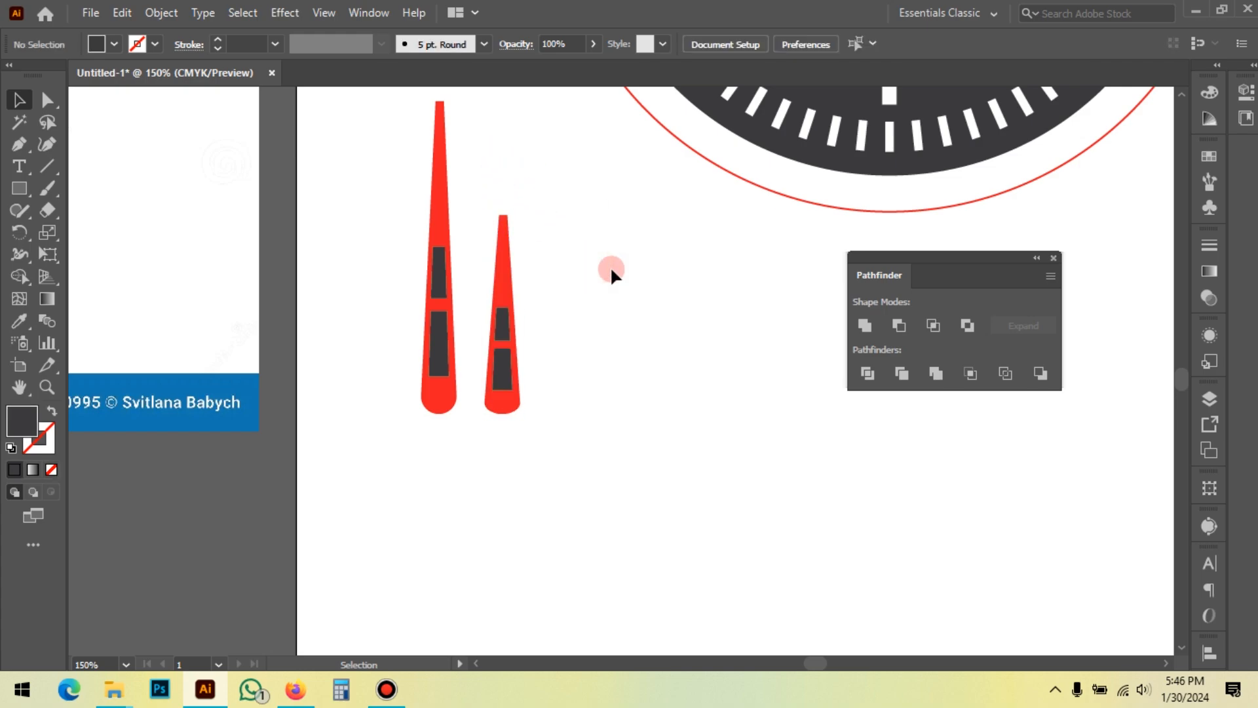
# Widen the short hand evenly on both sides to about 20 pt, keeping its height, and deselect it
pyautogui.click(508, 392)
pyautogui.scroll(3, 469, 374)
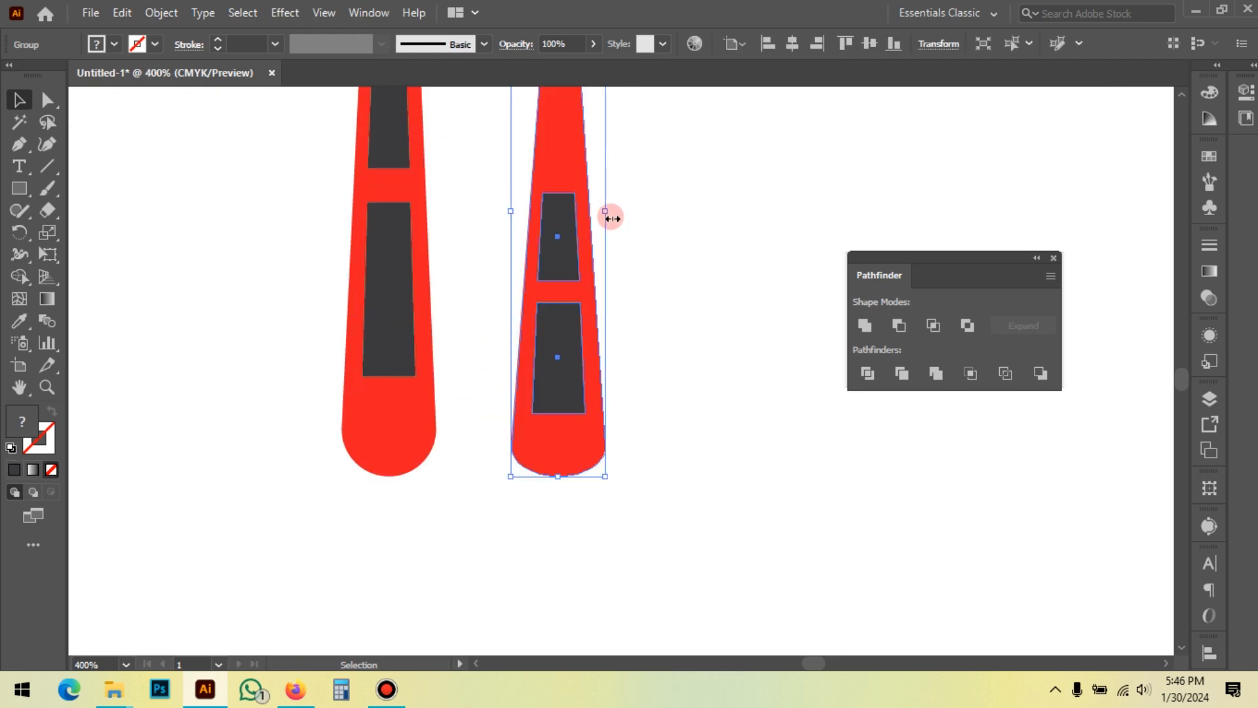
pyautogui.moveTo(610, 217); pyautogui.dragTo(615, 216)
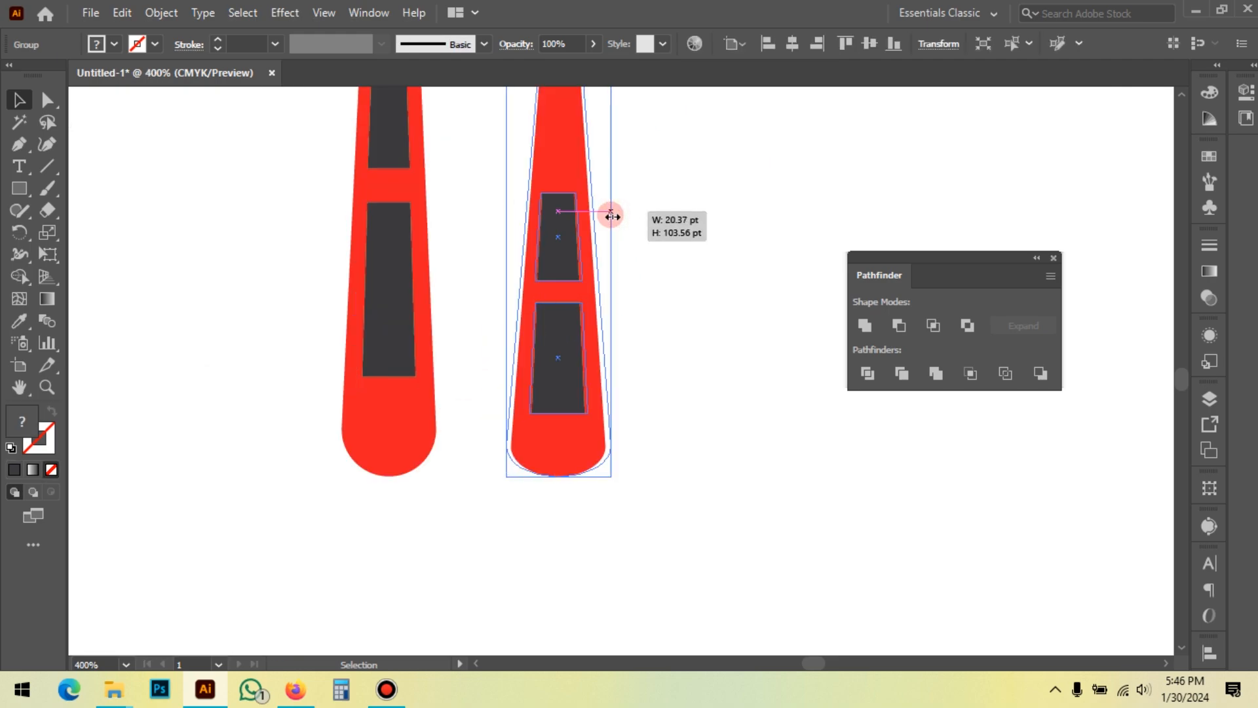
pyautogui.click(724, 306)
pyautogui.click(676, 471)
pyautogui.scroll(-2, 500, 469)
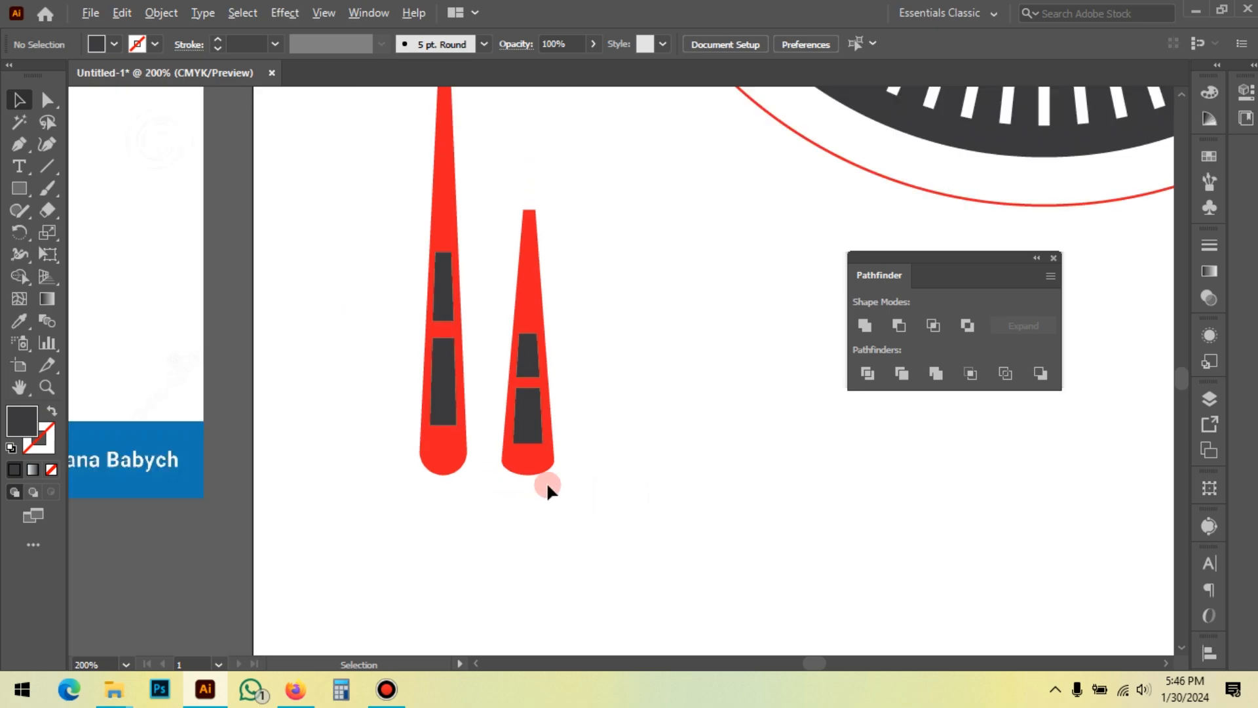
# Rotate the long hand counterclockwise so its tip leans left, and overlap its rounded base with the short hand's base
pyautogui.click(511, 354)
pyautogui.click(466, 403)
pyautogui.scroll(-2, 472, 396)
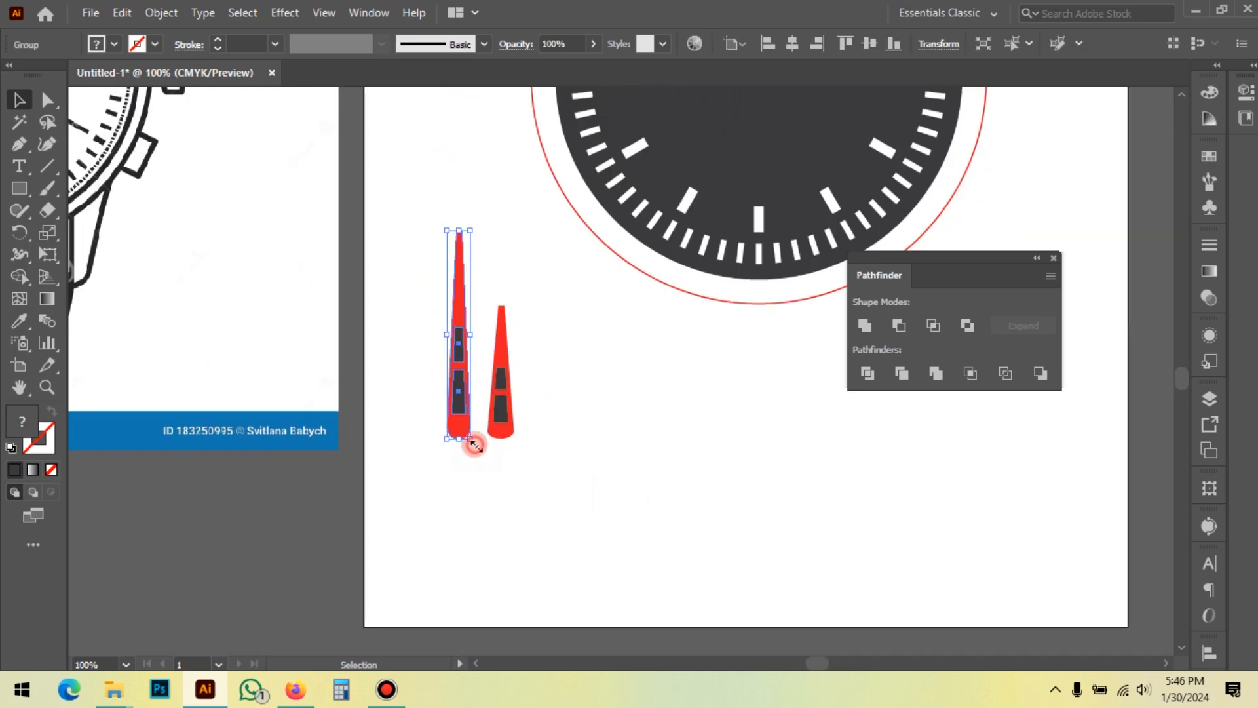
pyautogui.scroll(2, 468, 445)
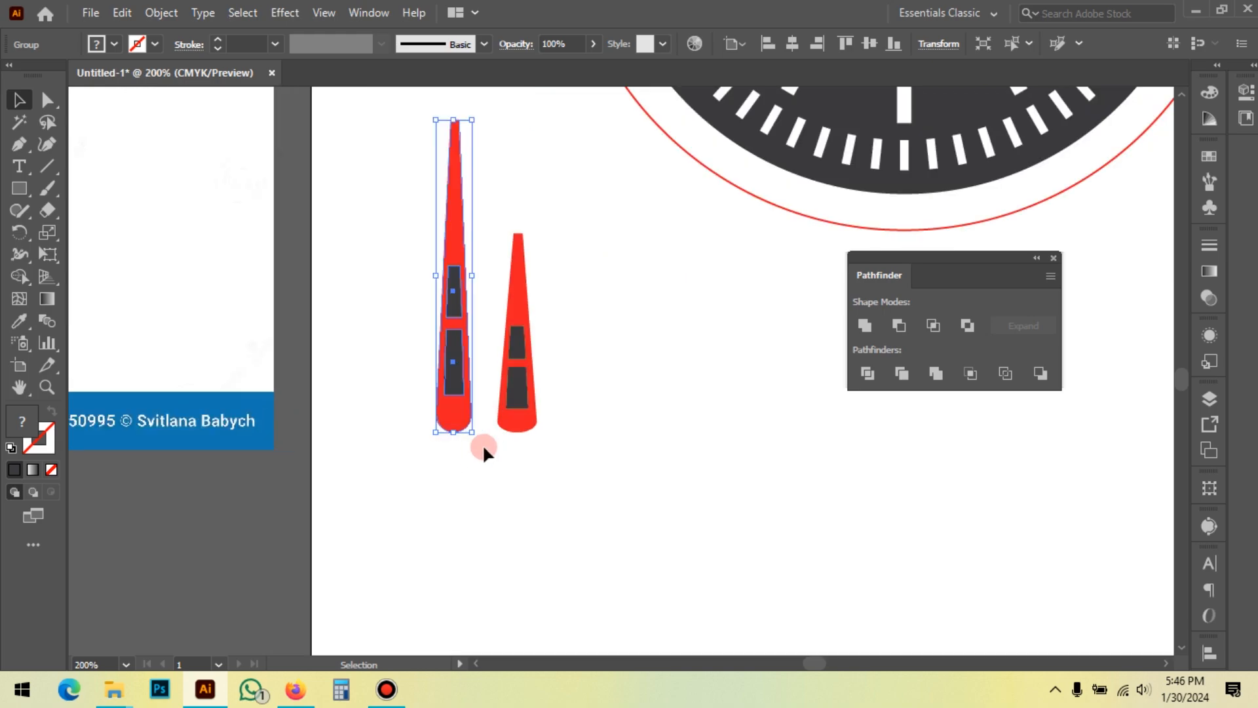
pyautogui.moveTo(474, 435); pyautogui.dragTo(573, 408)
pyautogui.scroll(2, 491, 407)
pyautogui.moveTo(514, 287); pyautogui.dragTo(511, 341)
pyautogui.click(688, 373)
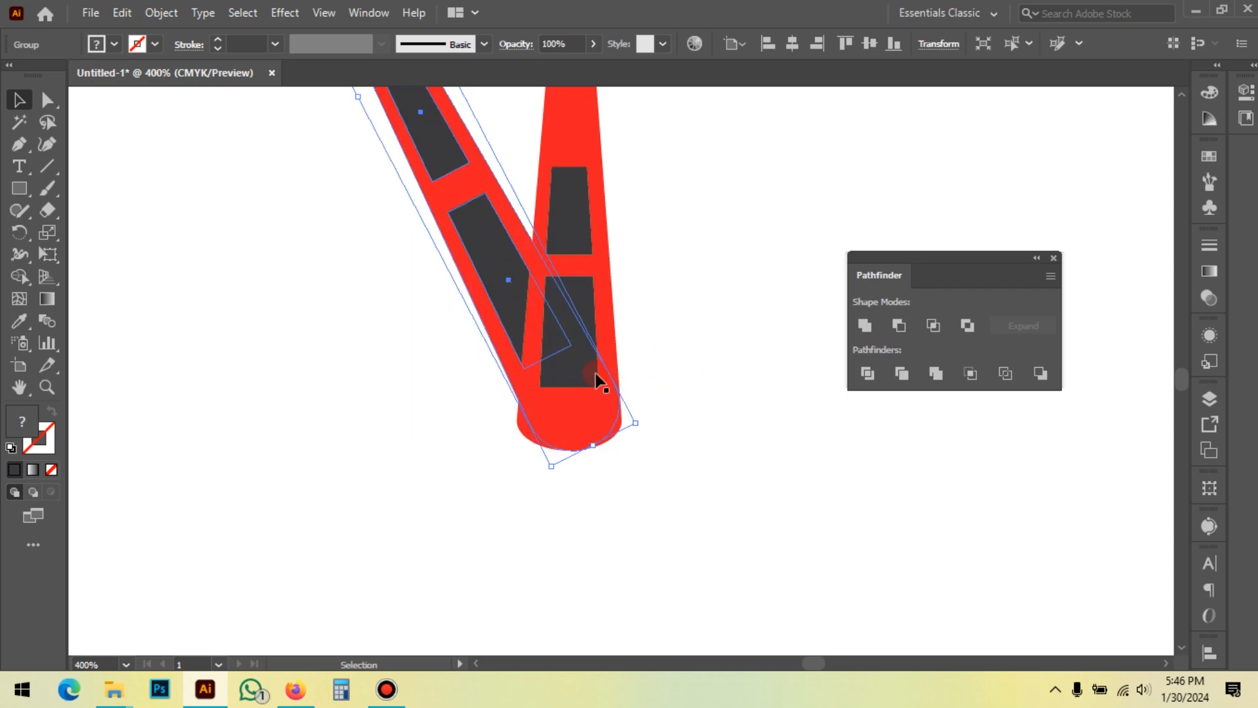
pyautogui.scroll(-5, 584, 411)
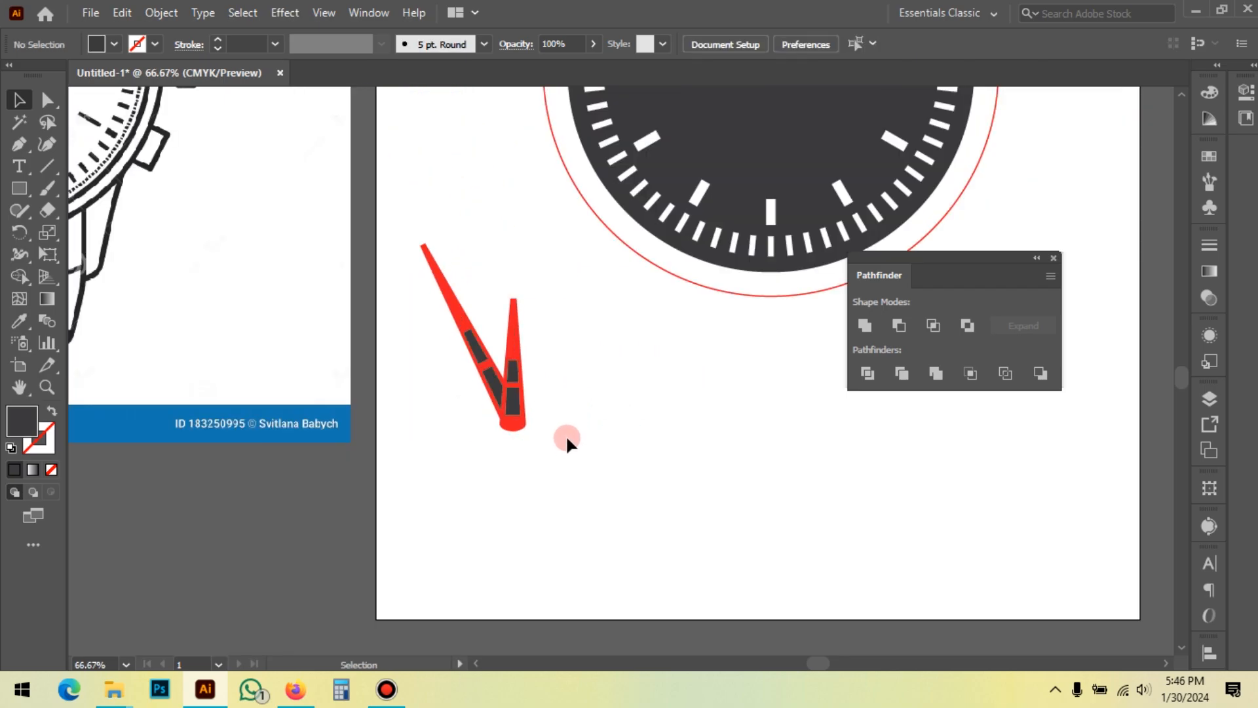
pyautogui.scroll(2, 545, 427)
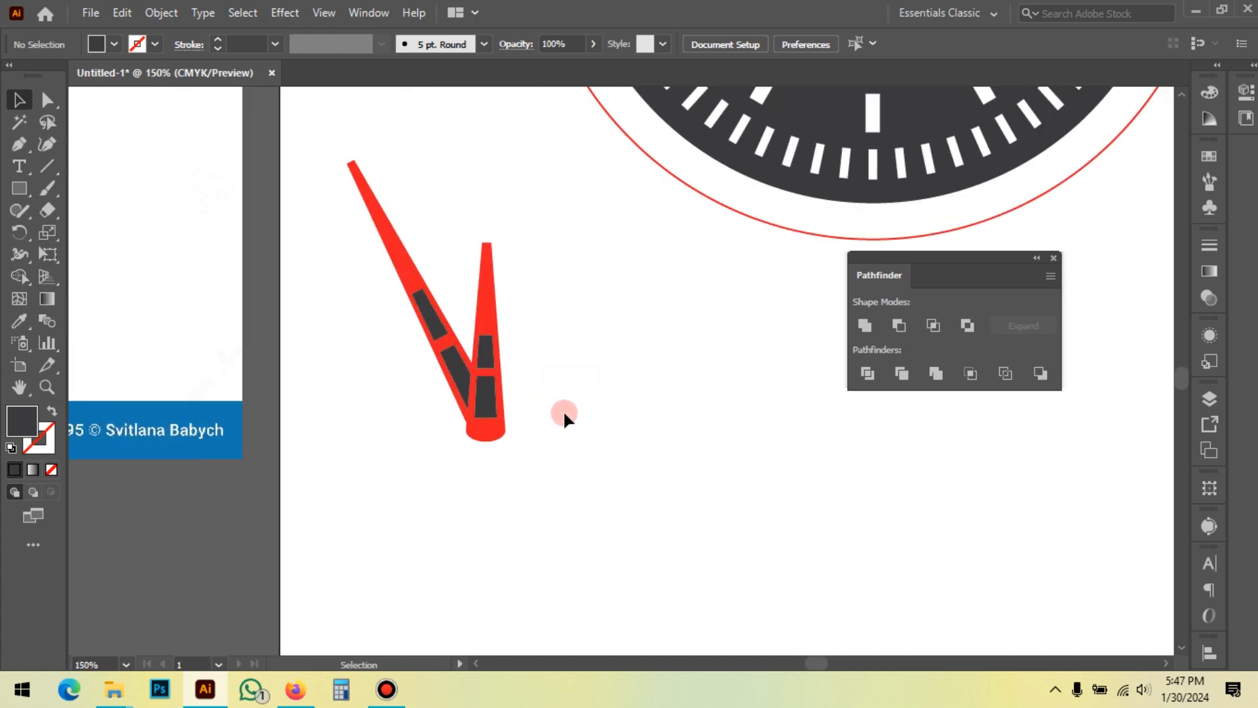
# Fill the short hand's two dark inset shapes with white
pyautogui.press('a')
pyautogui.scroll(2, 467, 391)
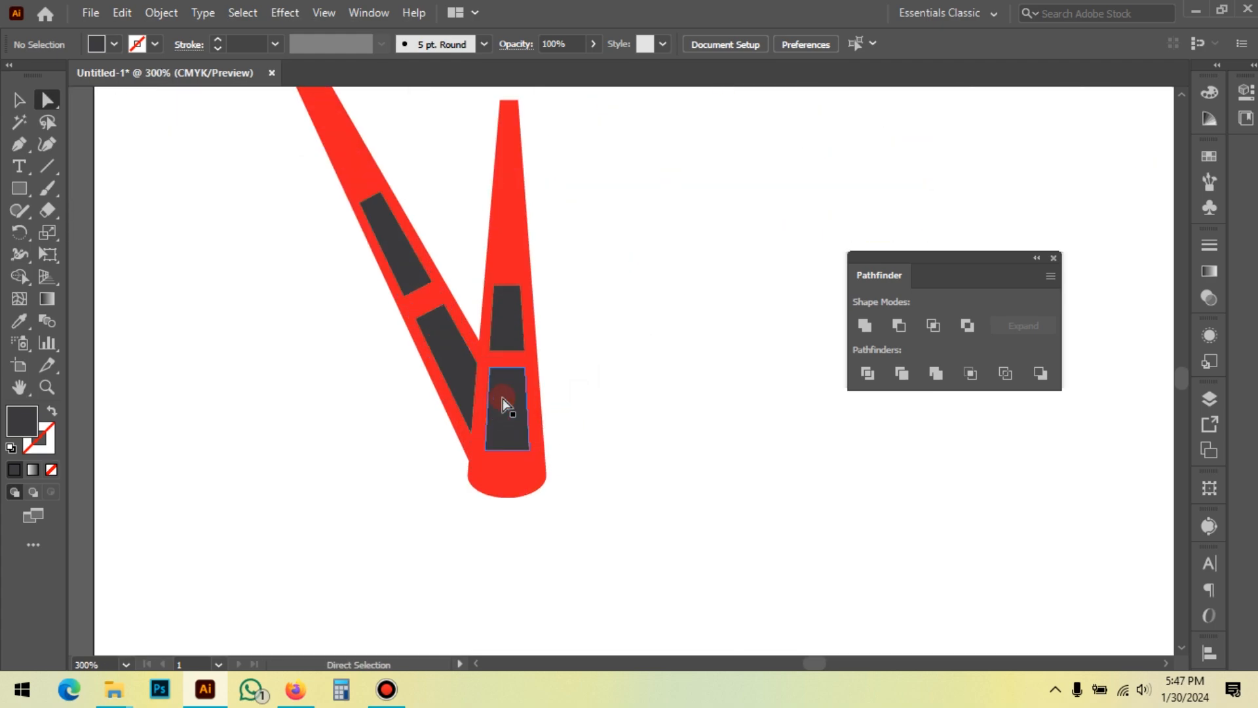
pyautogui.click(502, 400)
pyautogui.keyDown('shift'); pyautogui.click(506, 315); pyautogui.keyUp('shift')
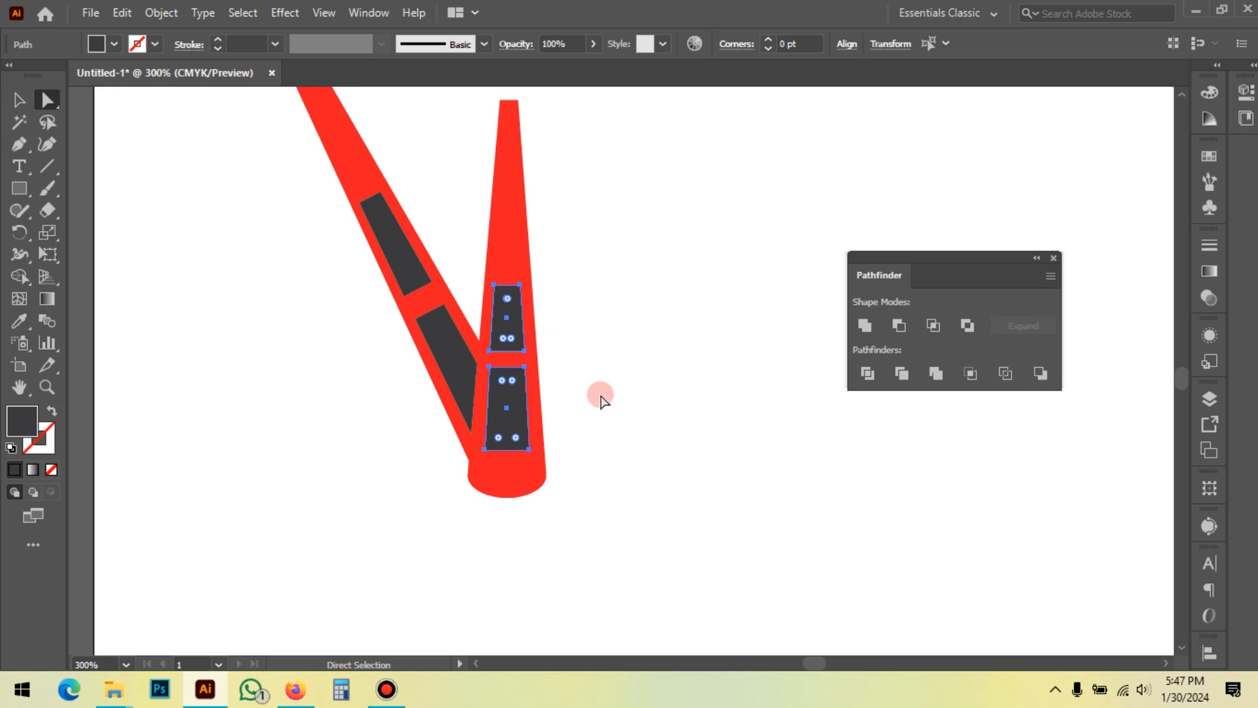
pyautogui.press('Delete')
pyautogui.hotkey('ctrl', 'z')
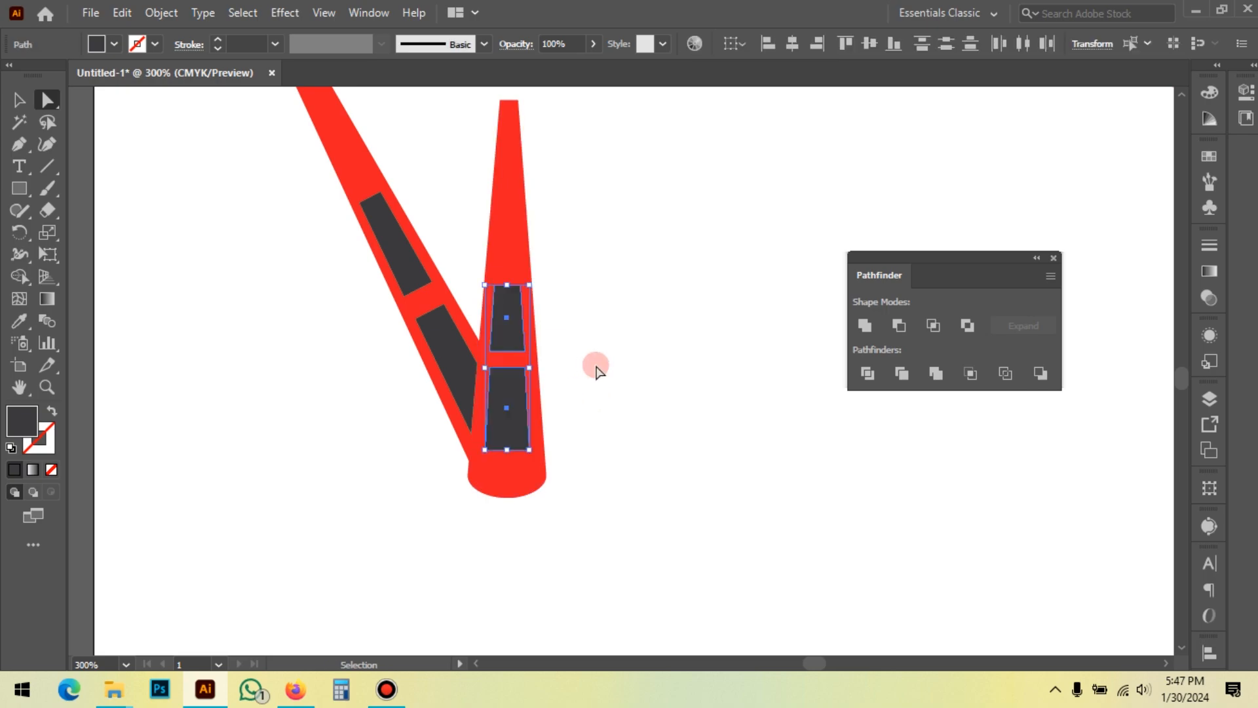
pyautogui.click(114, 44)
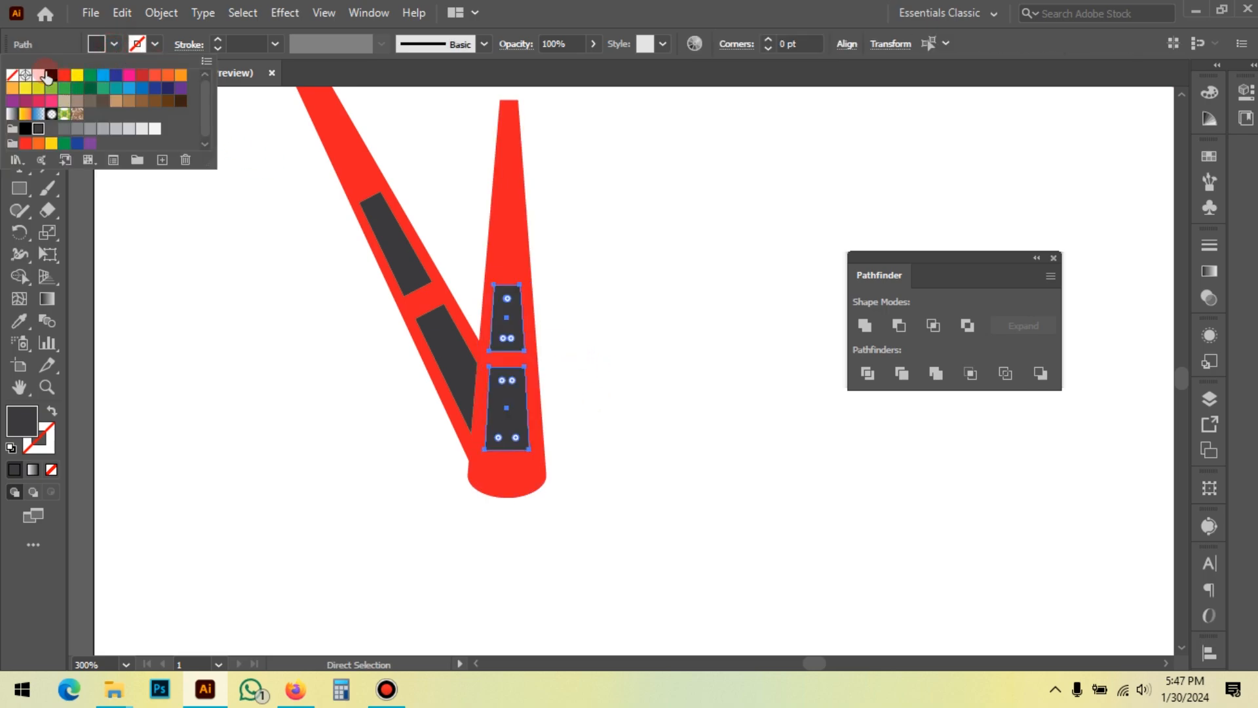
pyautogui.click(39, 75)
pyautogui.click(182, 386)
pyautogui.scroll(-2, 510, 454)
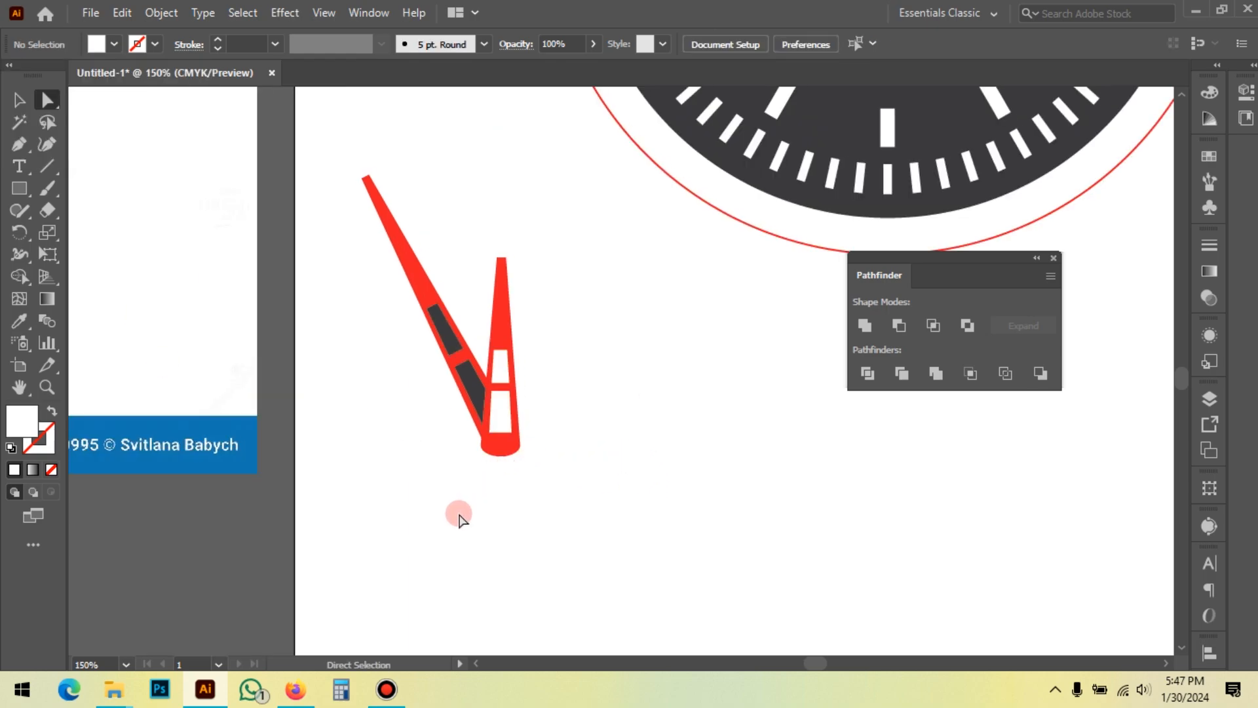
pyautogui.scroll(-1, 424, 472)
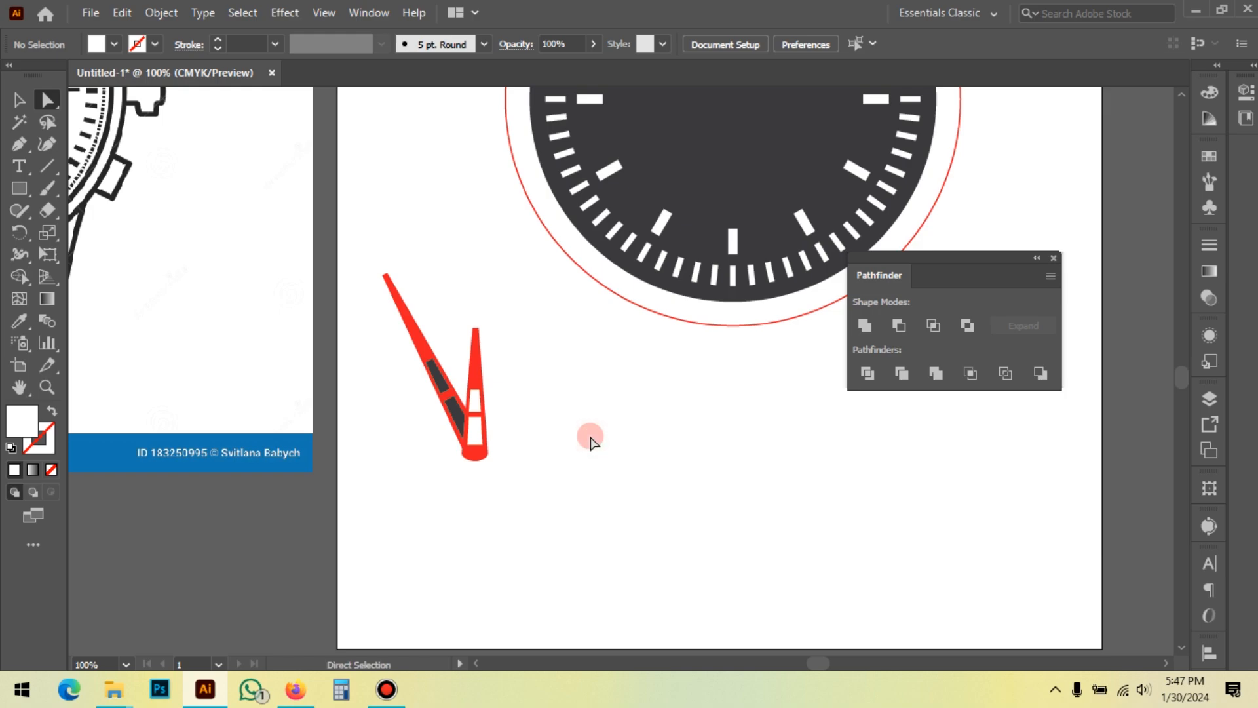
# Draw a tall, thin rectangle to the right of the two hands and fill it with red
pyautogui.press('m')
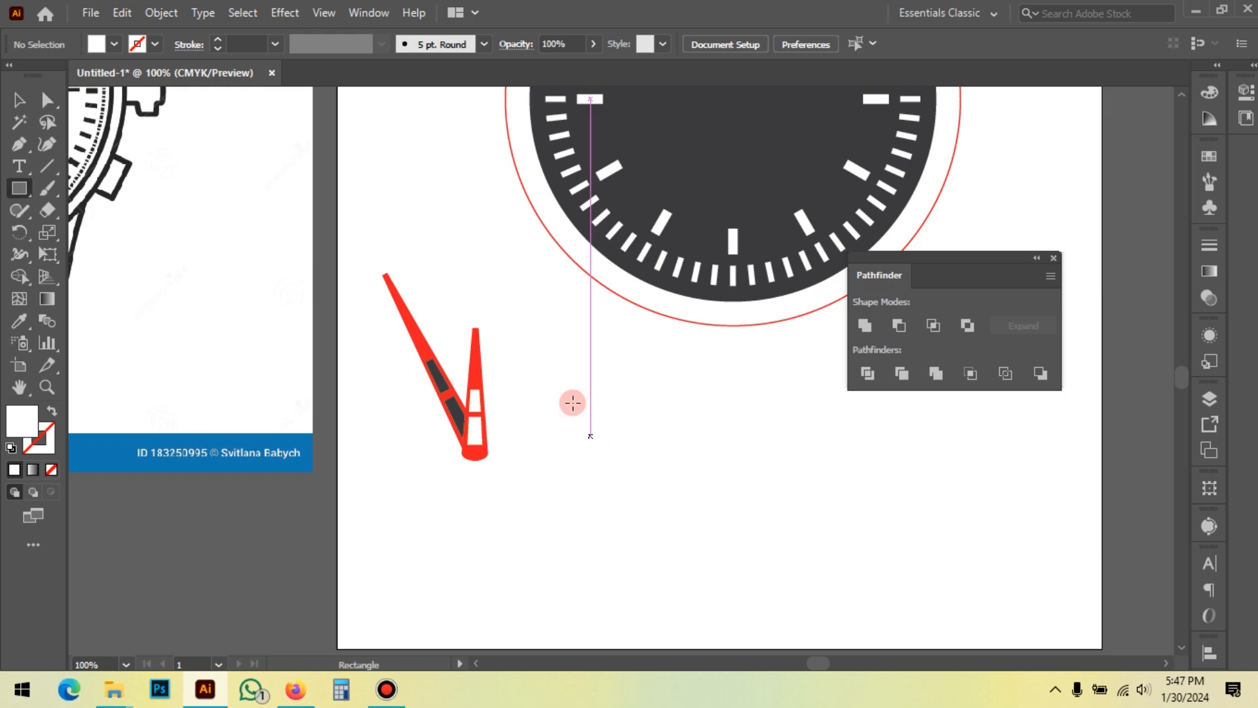
pyautogui.scroll(1, 485, 441)
pyautogui.moveTo(568, 262)
pyautogui.mouseDown()
pyautogui.moveTo(596, 490)
pyautogui.moveTo(577, 503)
pyautogui.mouseUp()
pyautogui.click(17, 98)
pyautogui.click(115, 46)
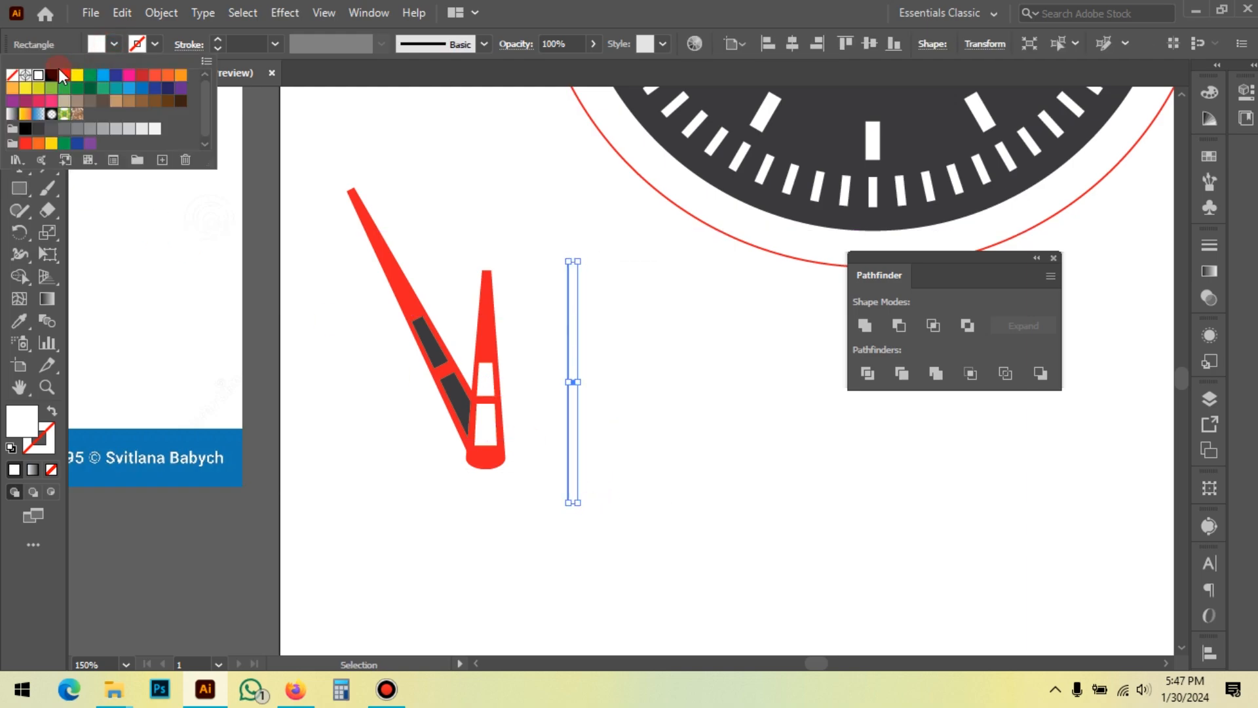
pyautogui.click(64, 81)
pyautogui.click(668, 572)
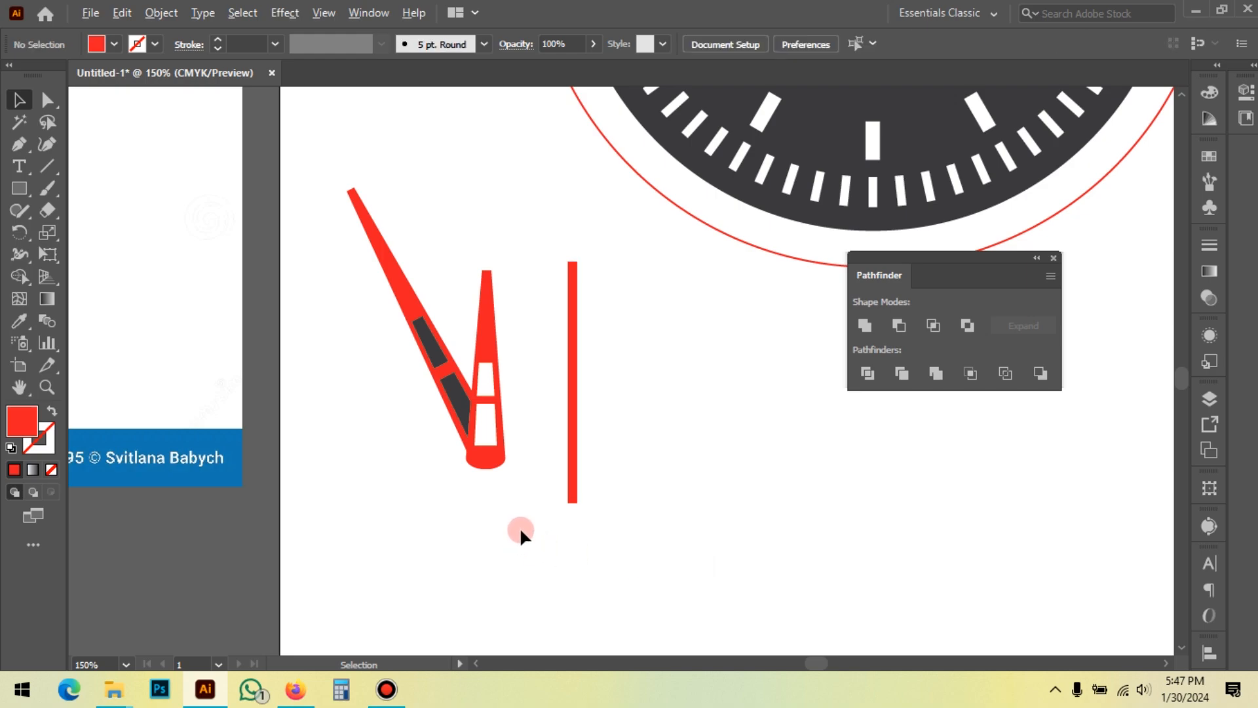
# Round the two lower corners of the thin red rectangle fully into a semicircular end
pyautogui.scroll(3, 521, 527)
pyautogui.press('a')
pyautogui.moveTo(716, 459); pyautogui.dragTo(666, 467)
pyautogui.moveTo(557, 462); pyautogui.dragTo(570, 236)
pyautogui.scroll(3, 616, 458)
pyautogui.click(864, 323)
pyautogui.click(808, 410)
pyautogui.scroll(-5, 625, 493)
pyautogui.scroll(-1, 641, 282)
pyautogui.scroll(3, 672, 236)
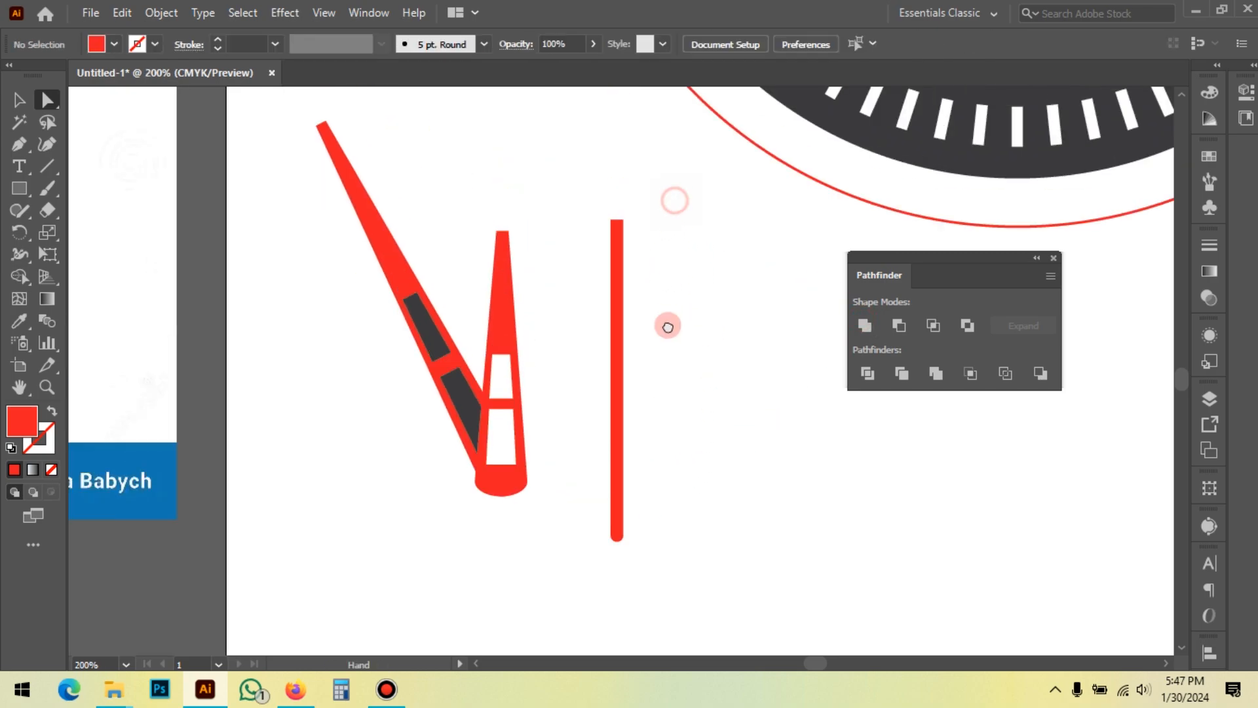
# Taper the thin red rectangle to a fine tip by moving its two upper corner points inward
pyautogui.scroll(2, 638, 219)
pyautogui.moveTo(587, 213); pyautogui.dragTo(601, 244)
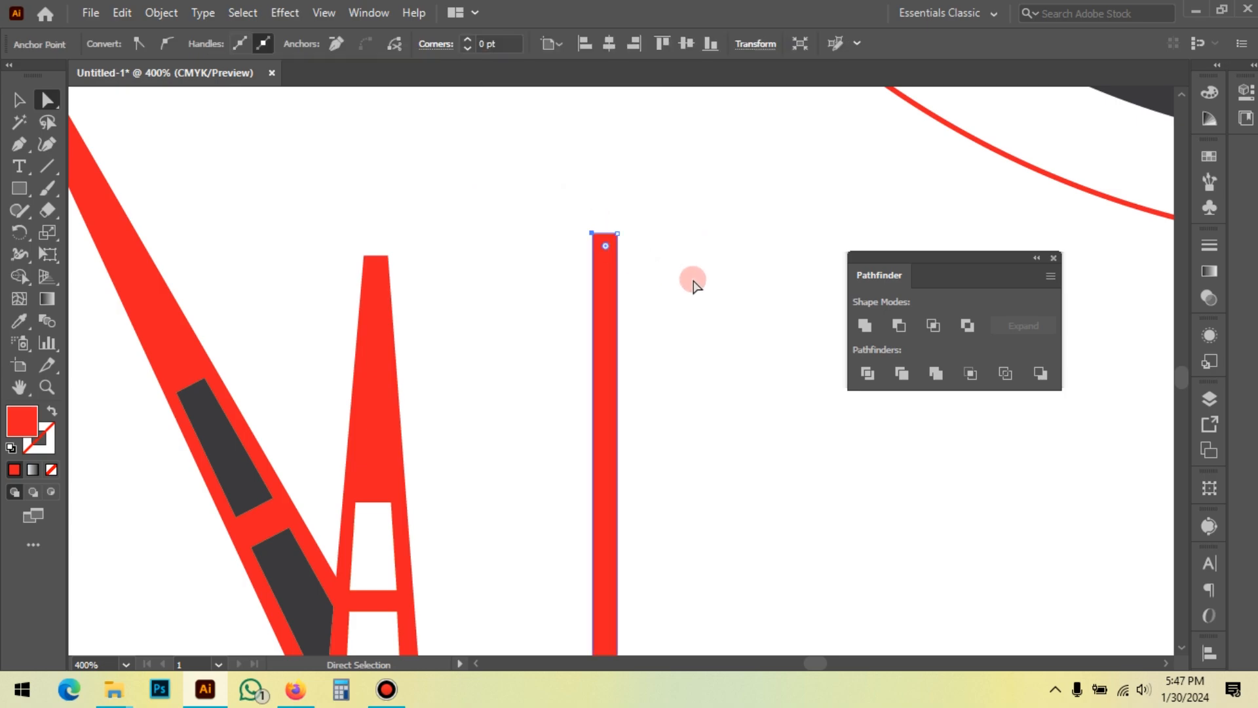
pyautogui.press('Right')
pyautogui.press('Right')
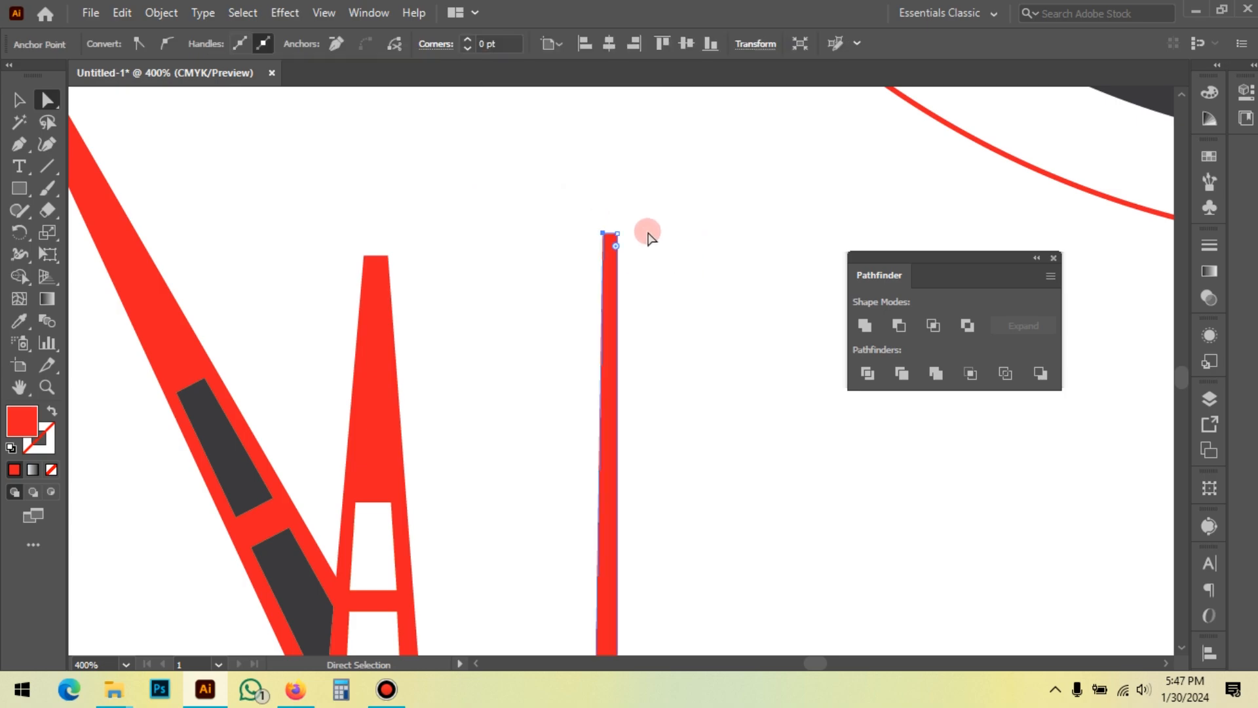
pyautogui.moveTo(638, 222); pyautogui.dragTo(616, 247)
pyautogui.press('Left')
pyautogui.press('Left')
pyautogui.click(310, 231)
pyautogui.click(10, 100)
pyautogui.click(623, 263)
pyautogui.scroll(-3, 631, 283)
pyautogui.press('space')
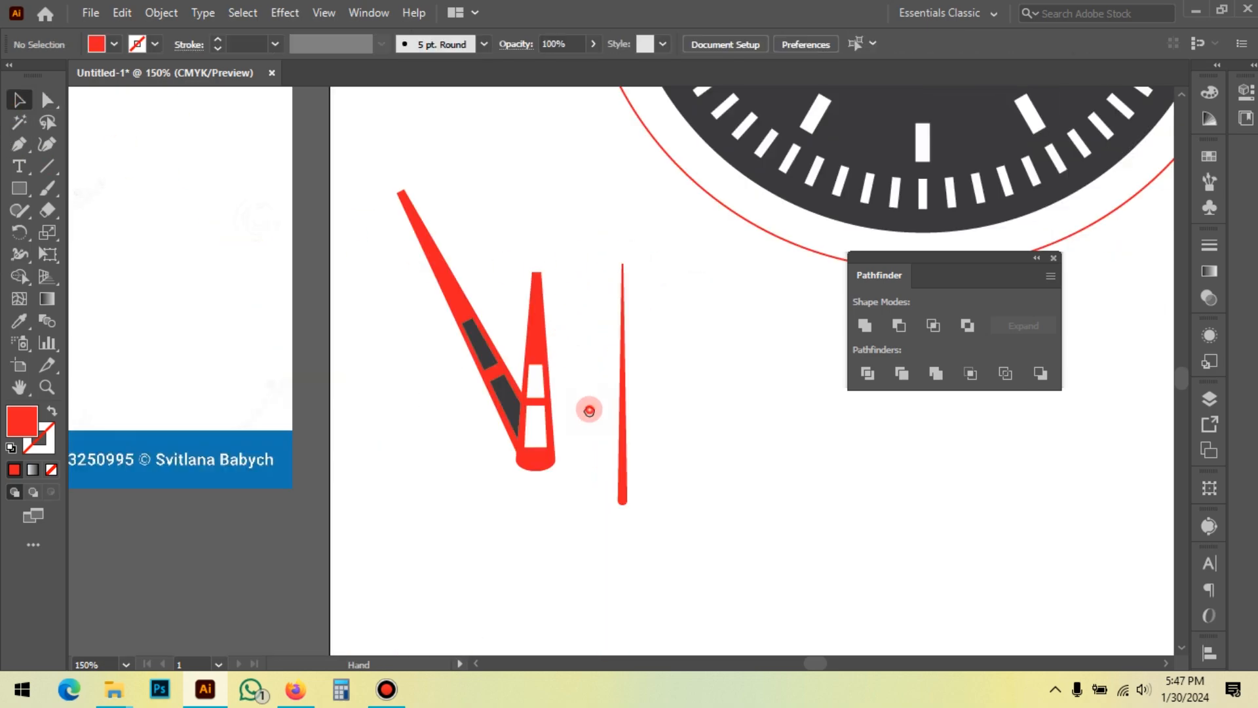
# Move the thin hand aside, rotate the short hand clockwise to lean right, and keep its base over the long hand's base
pyautogui.moveTo(631, 454); pyautogui.dragTo(417, 476)
pyautogui.click(553, 307)
pyautogui.click(532, 292)
pyautogui.moveTo(561, 266); pyautogui.dragTo(640, 284)
pyautogui.click(704, 423)
pyautogui.moveTo(515, 458); pyautogui.dragTo(539, 462)
# Place the thin hand upright between the long and short hands, with its rounded end on their shared base
pyautogui.moveTo(409, 522); pyautogui.dragTo(532, 446)
pyautogui.click(660, 495)
pyautogui.scroll(3, 538, 485)
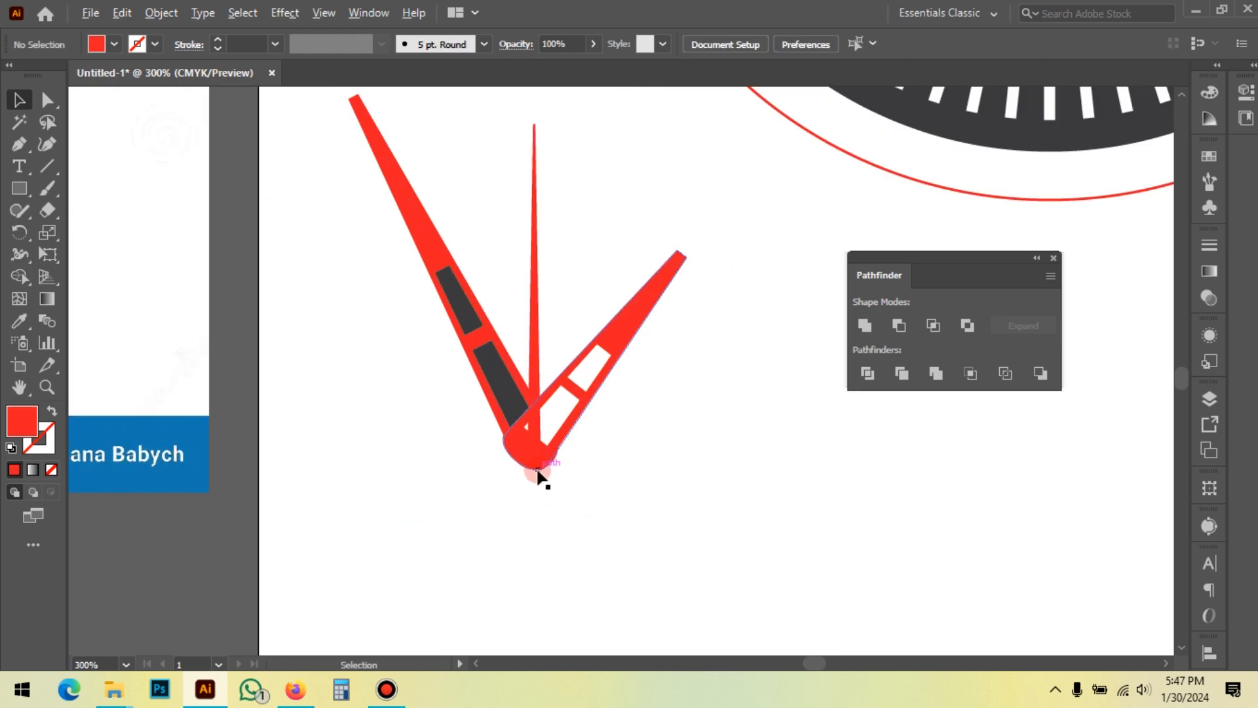
pyautogui.moveTo(541, 376); pyautogui.dragTo(532, 371)
pyautogui.click(713, 429)
# Fine-tune the thin hand's position so its rounded end sits closer to the middle of the hands' joint
pyautogui.click(531, 313)
pyautogui.scroll(5, 527, 394)
pyautogui.press('super')
pyautogui.click(746, 525)
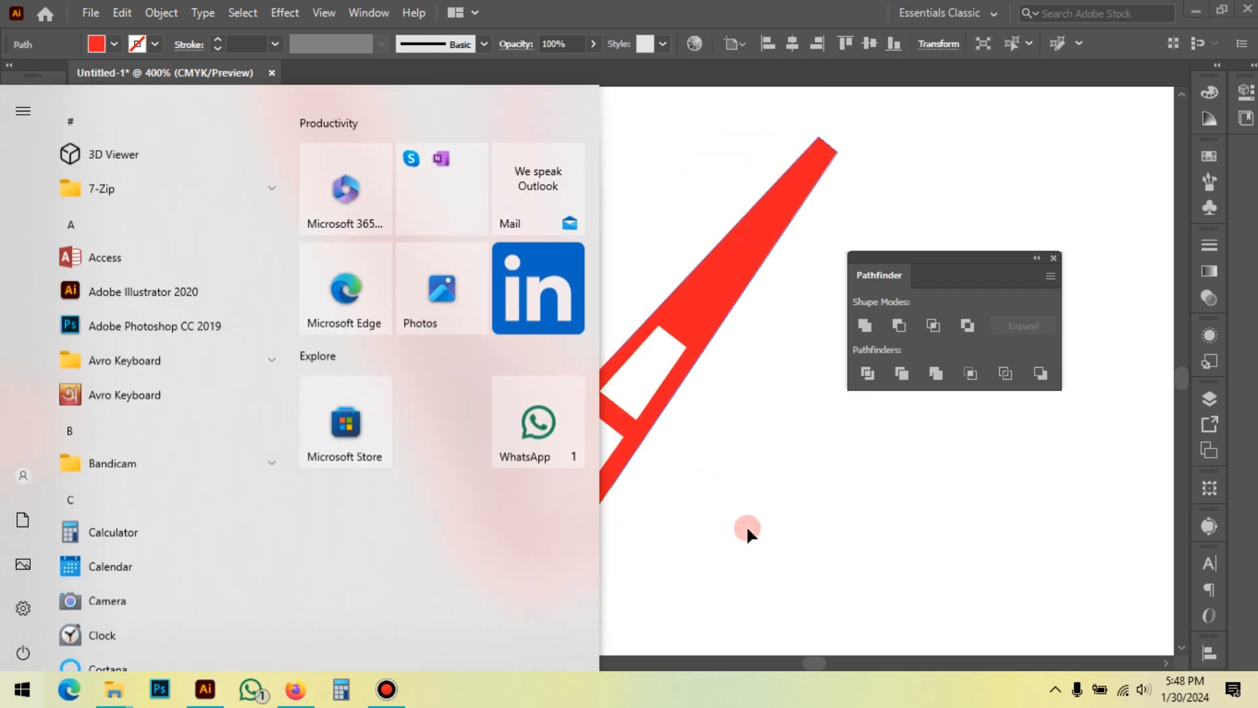
pyautogui.scroll(4, 495, 542)
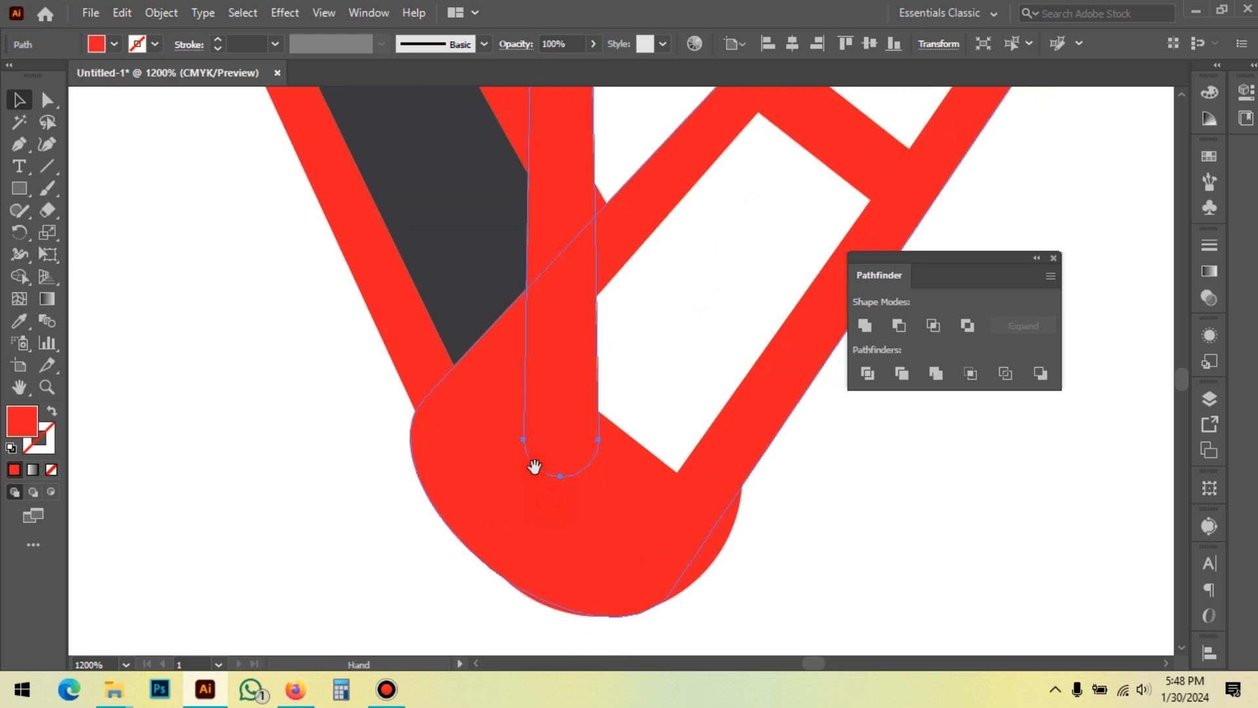
pyautogui.moveTo(561, 426); pyautogui.dragTo(587, 441)
pyautogui.keyDown('shift'); pyautogui.click(508, 374); pyautogui.keyUp('shift')
pyautogui.scroll(-4, 508, 373)
pyautogui.click(738, 501)
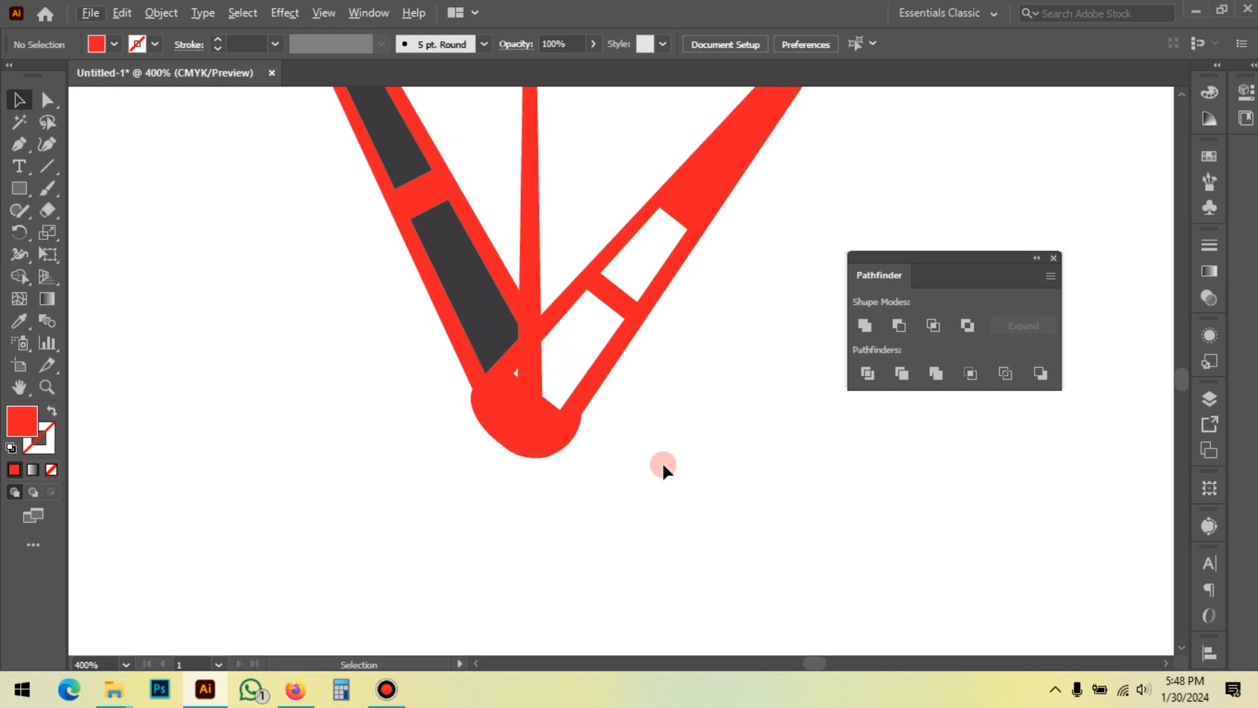
# Draw a red circle over the joint where the three hands meet, covering their bases
pyautogui.press('l')
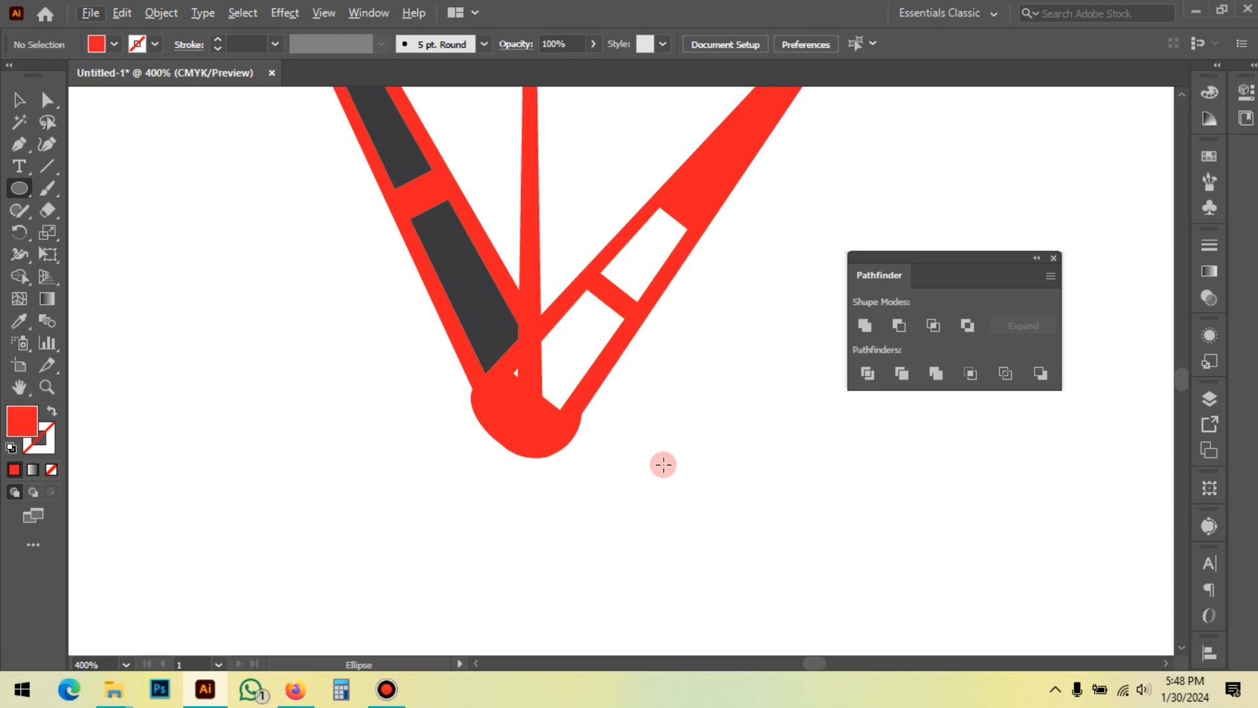
pyautogui.moveTo(502, 359); pyautogui.dragTo(625, 458)
pyautogui.click(18, 100)
pyautogui.click(596, 513)
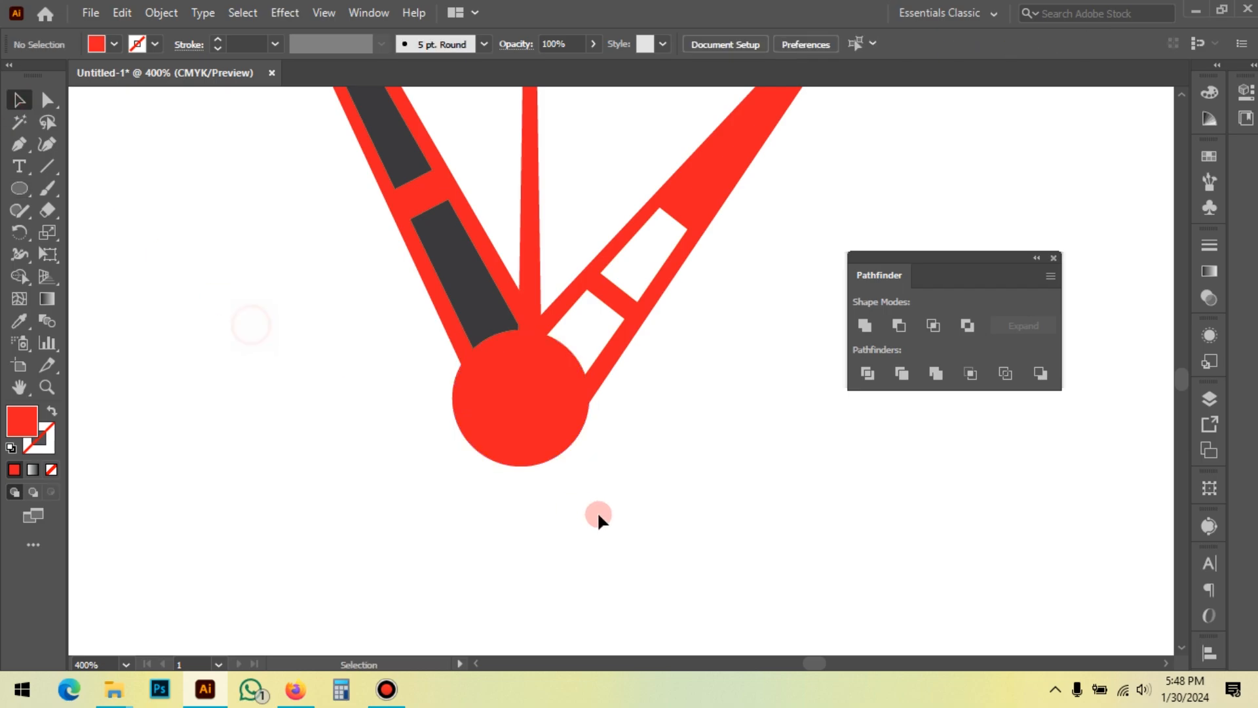
pyautogui.scroll(-1, 451, 466)
pyautogui.scroll(-1, 464, 474)
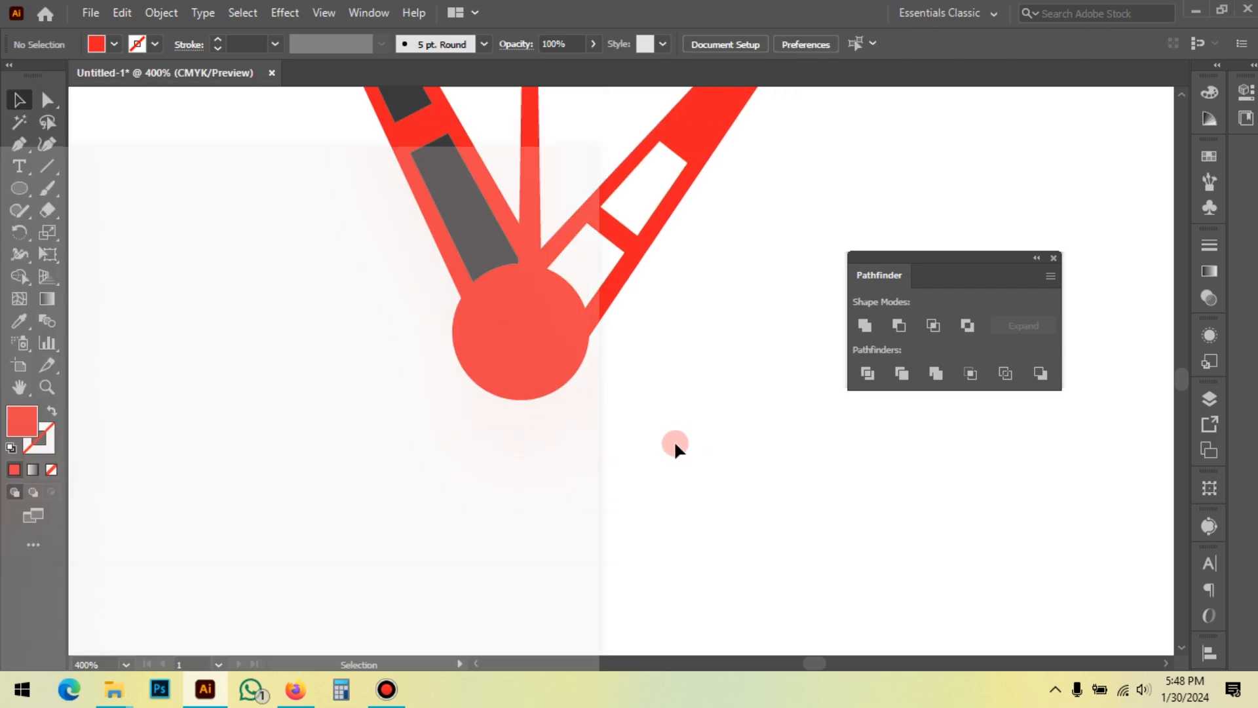
pyautogui.scroll(-1, 459, 494)
pyautogui.scroll(-3, 515, 496)
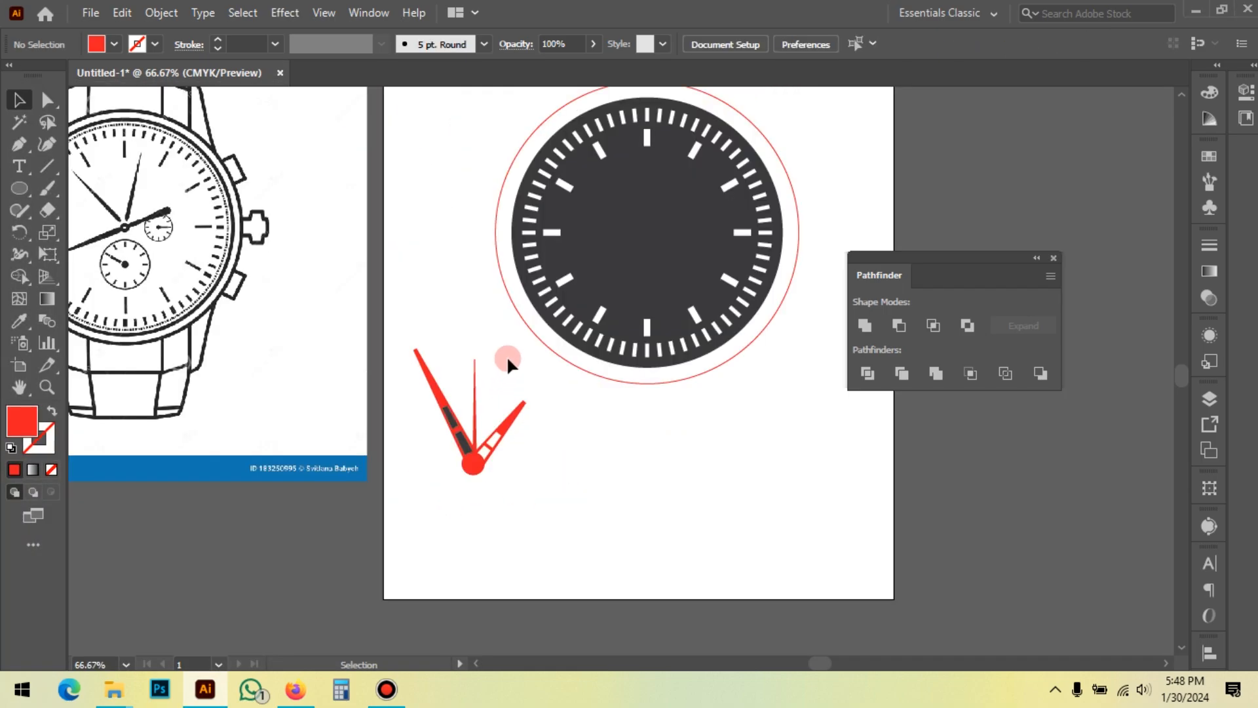
# Group the three hands together with the red circle at their joint, and deselect the group
pyautogui.moveTo(500, 487); pyautogui.dragTo(501, 477)
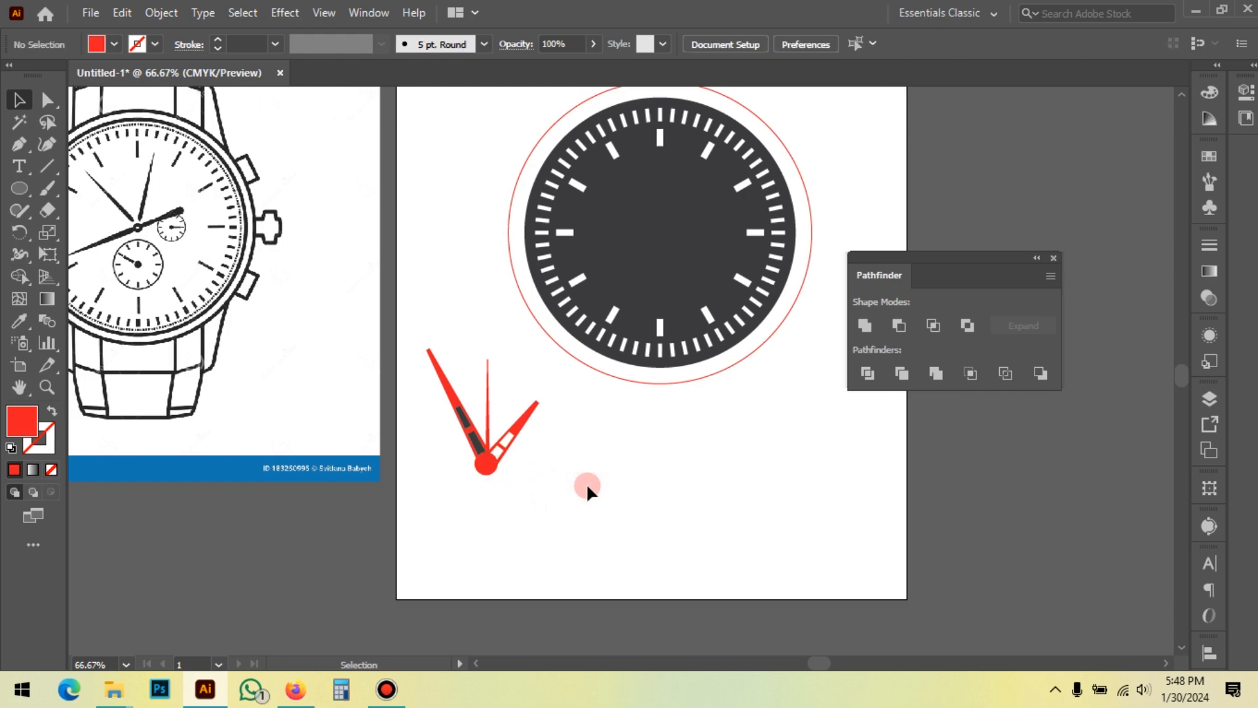
pyautogui.scroll(1, 528, 473)
pyautogui.moveTo(551, 511); pyautogui.dragTo(443, 309)
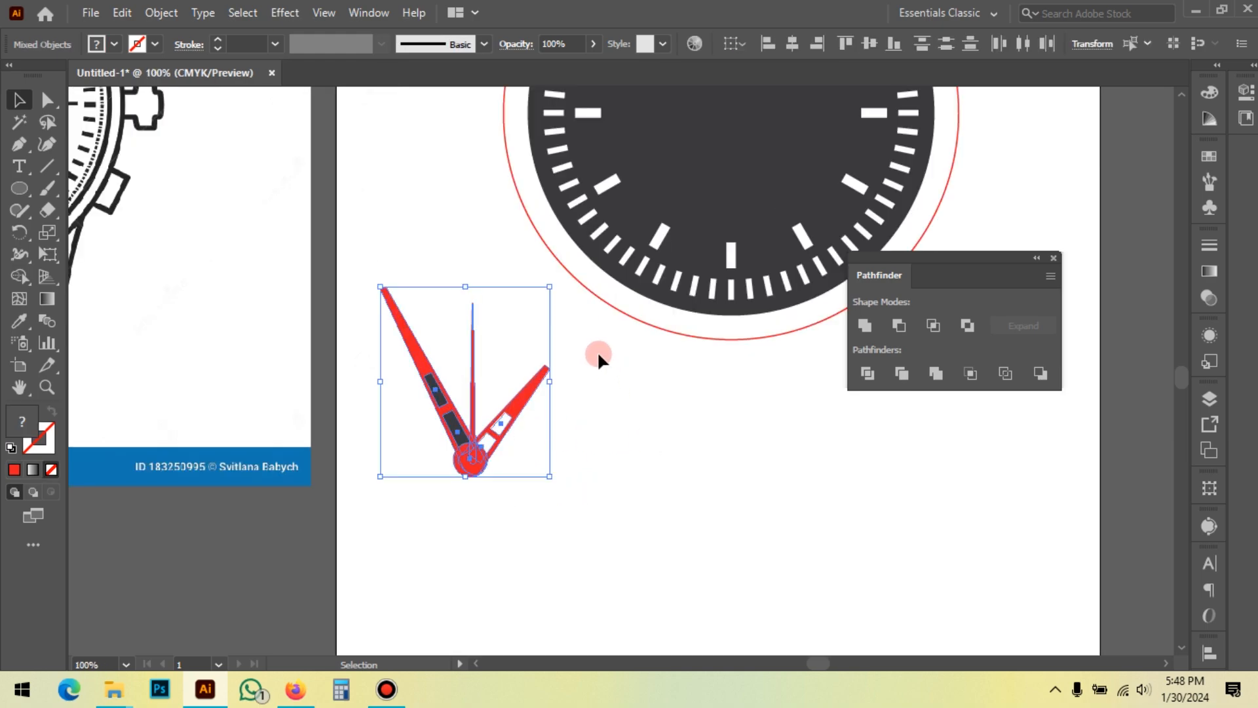
pyautogui.rightClick(598, 352)
pyautogui.click(683, 493)
pyautogui.click(679, 489)
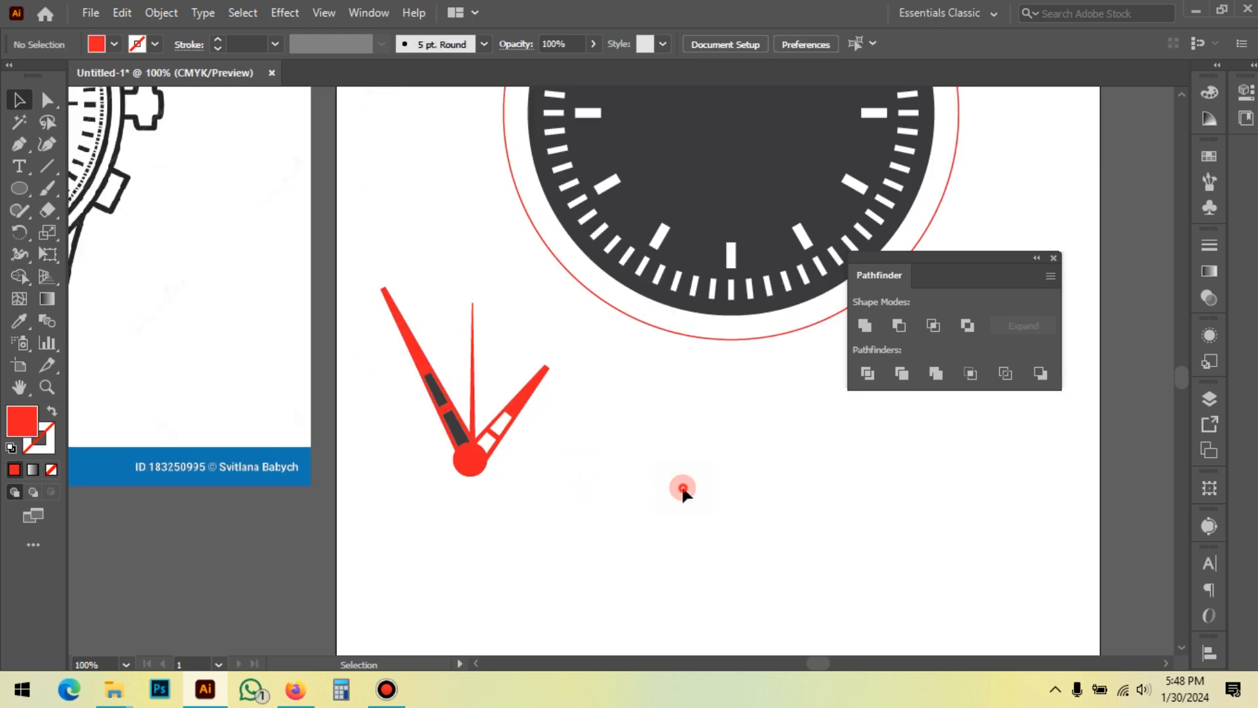
pyautogui.moveTo(748, 395); pyautogui.dragTo(645, 526)
pyautogui.click(639, 300)
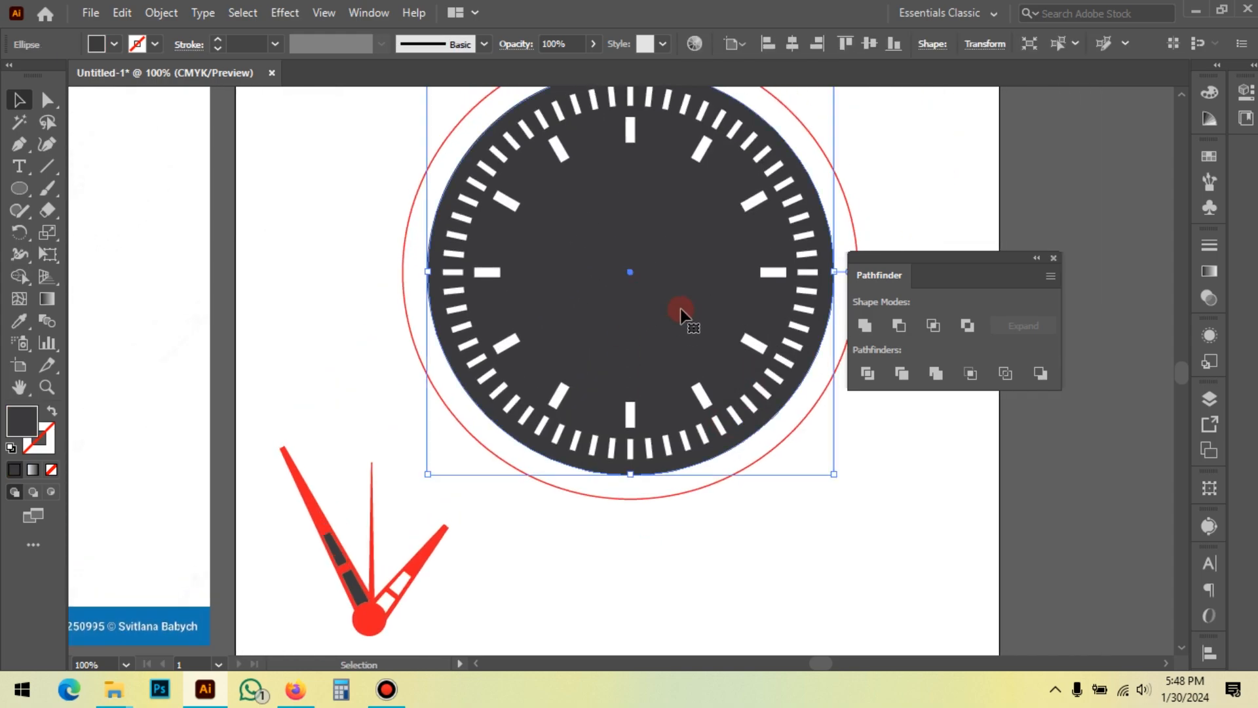
pyautogui.moveTo(708, 214); pyautogui.dragTo(676, 228)
pyautogui.moveTo(759, 176); pyautogui.dragTo(725, 199)
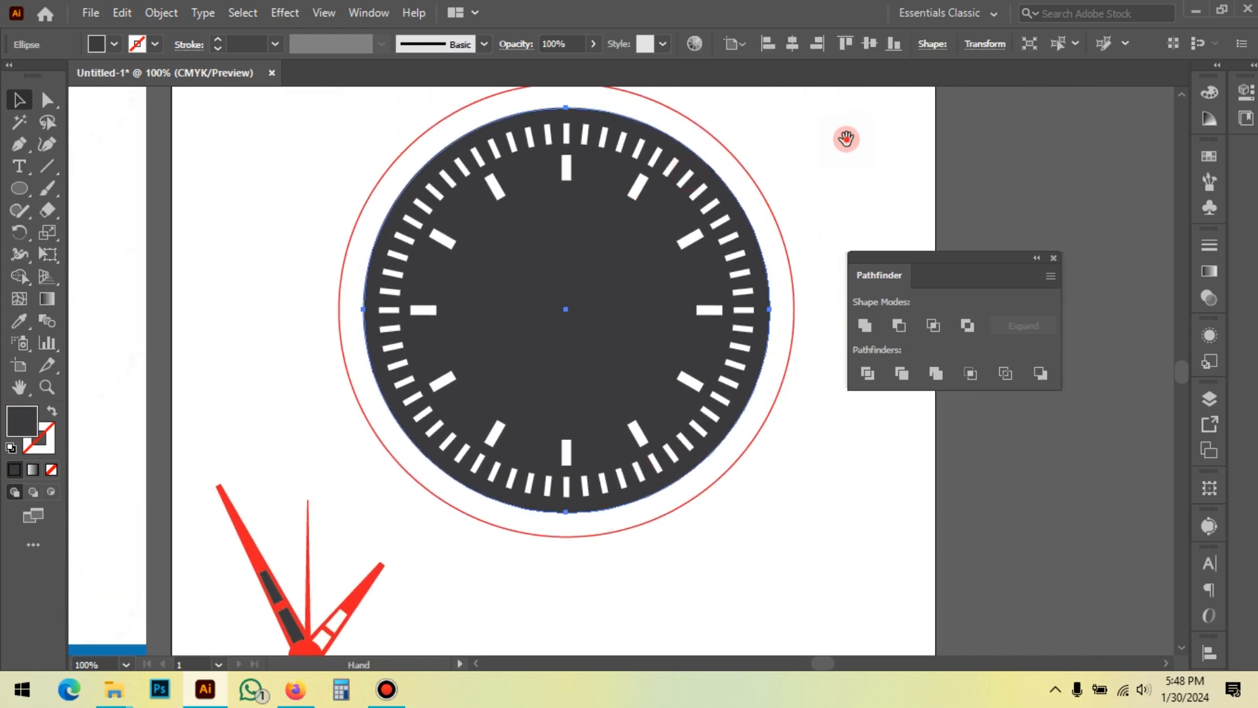
pyautogui.moveTo(846, 138); pyautogui.dragTo(780, 183)
pyautogui.click(785, 167)
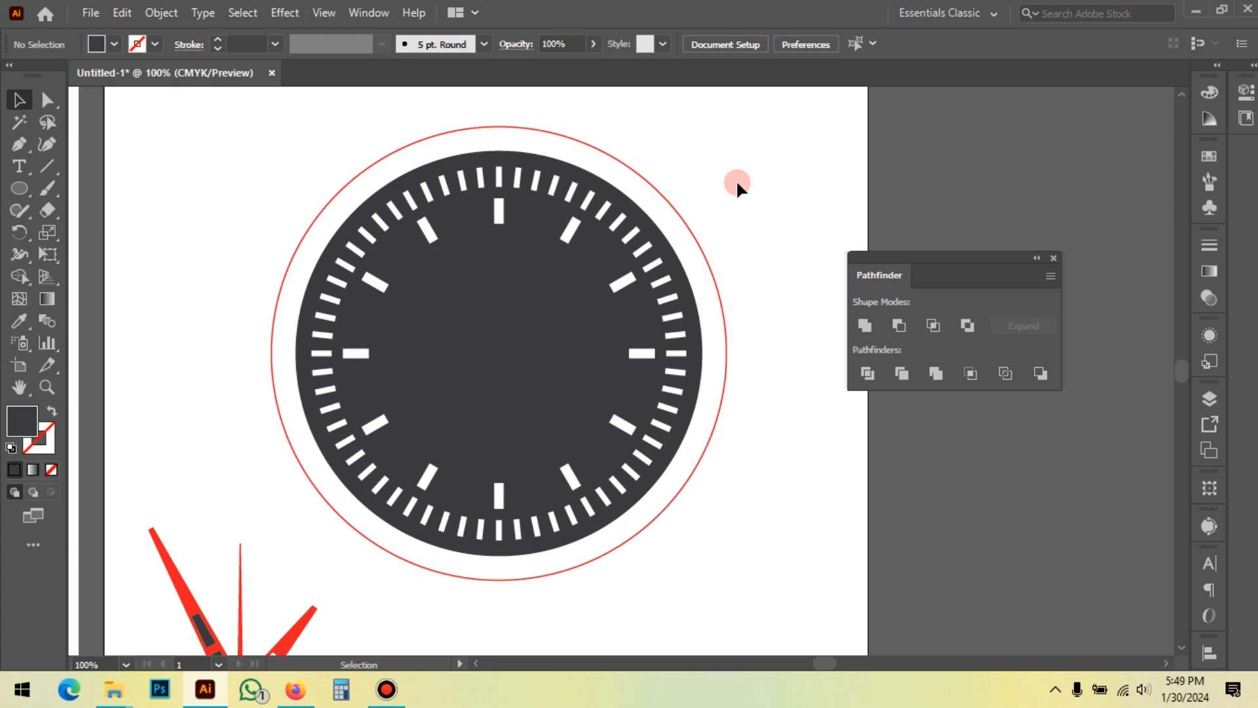
# Show the rulers around the artwork so guides can be placed on the watch dial
pyautogui.press('a')
pyautogui.hotkey('ctrl', 'r')
pyautogui.press('v')
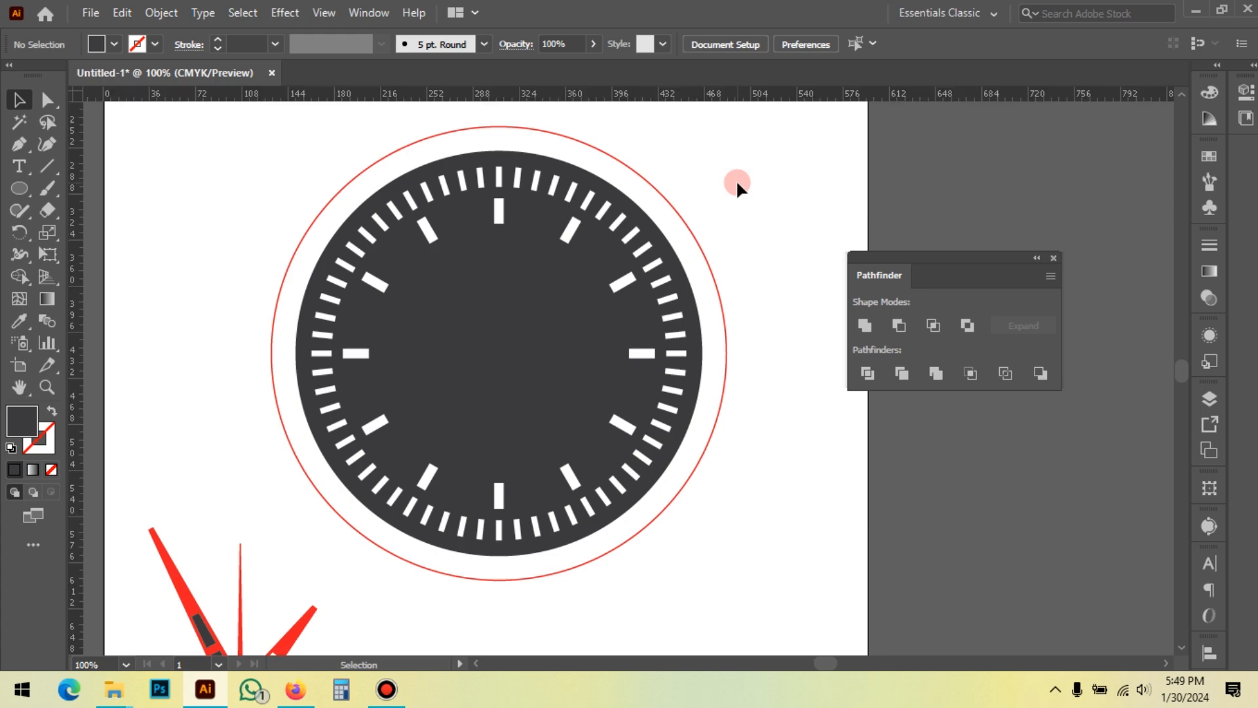
pyautogui.scroll(3, 309, 94)
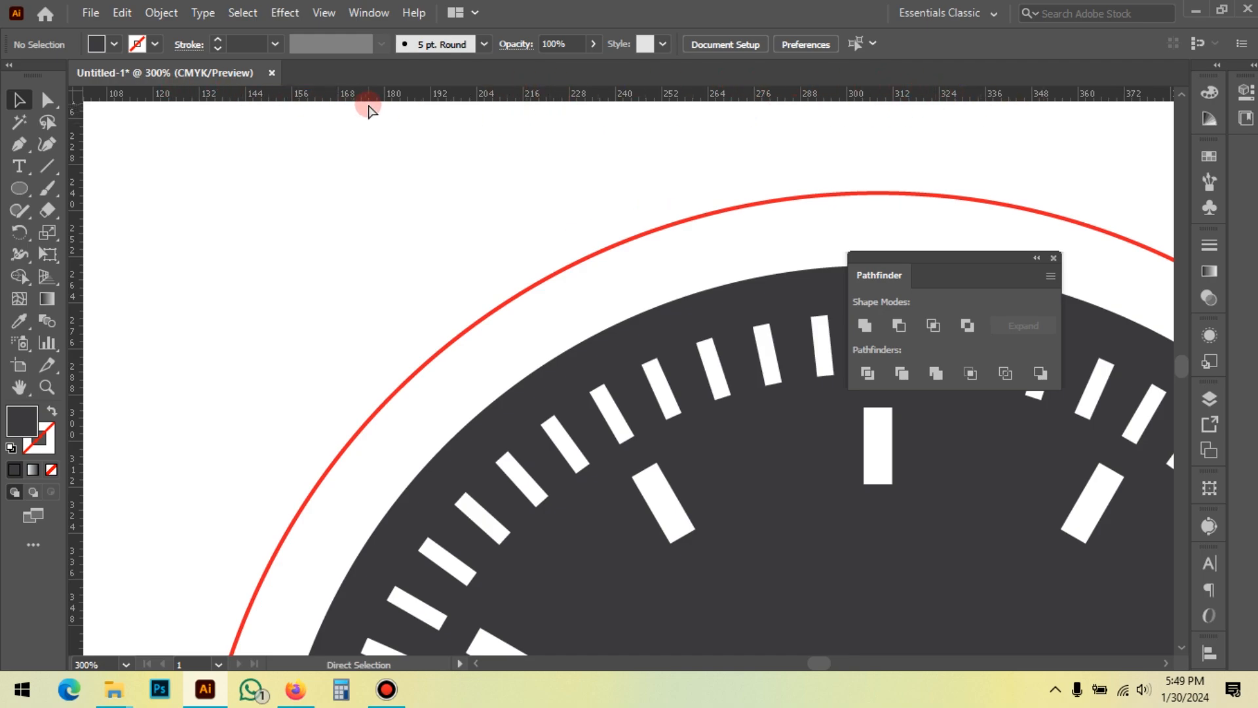
pyautogui.hotkey('ctrl', 'r')
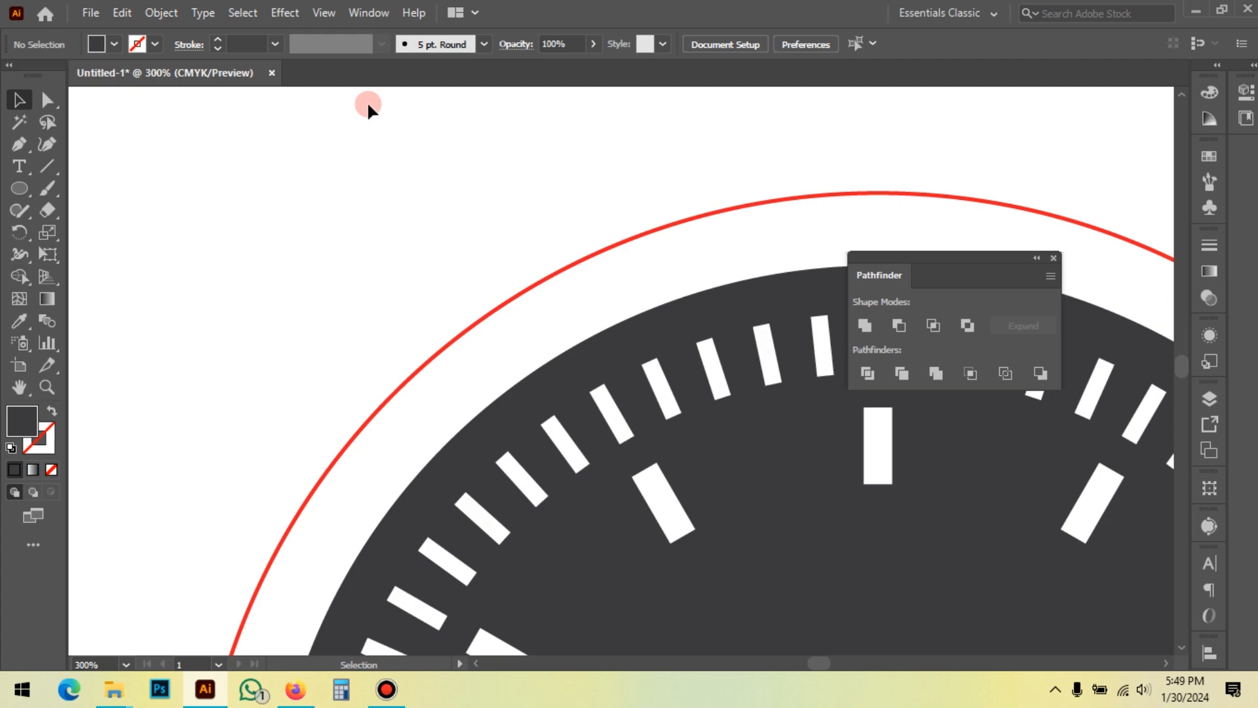
pyautogui.press('a')
pyautogui.hotkey('ctrl', 'r')
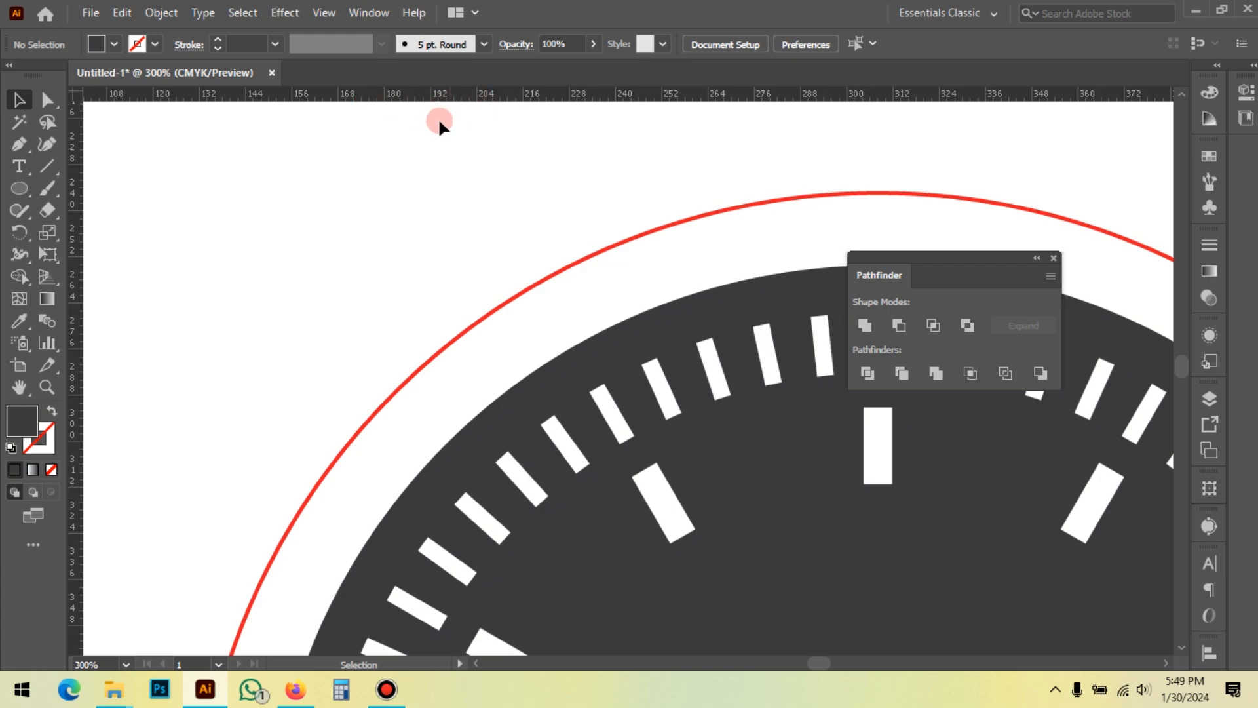
# Try out a horizontal guide across the dark dial above its center, and remove it
pyautogui.scroll(-2, 335, 113)
pyautogui.moveTo(636, 370); pyautogui.dragTo(624, 259)
pyautogui.click(635, 372)
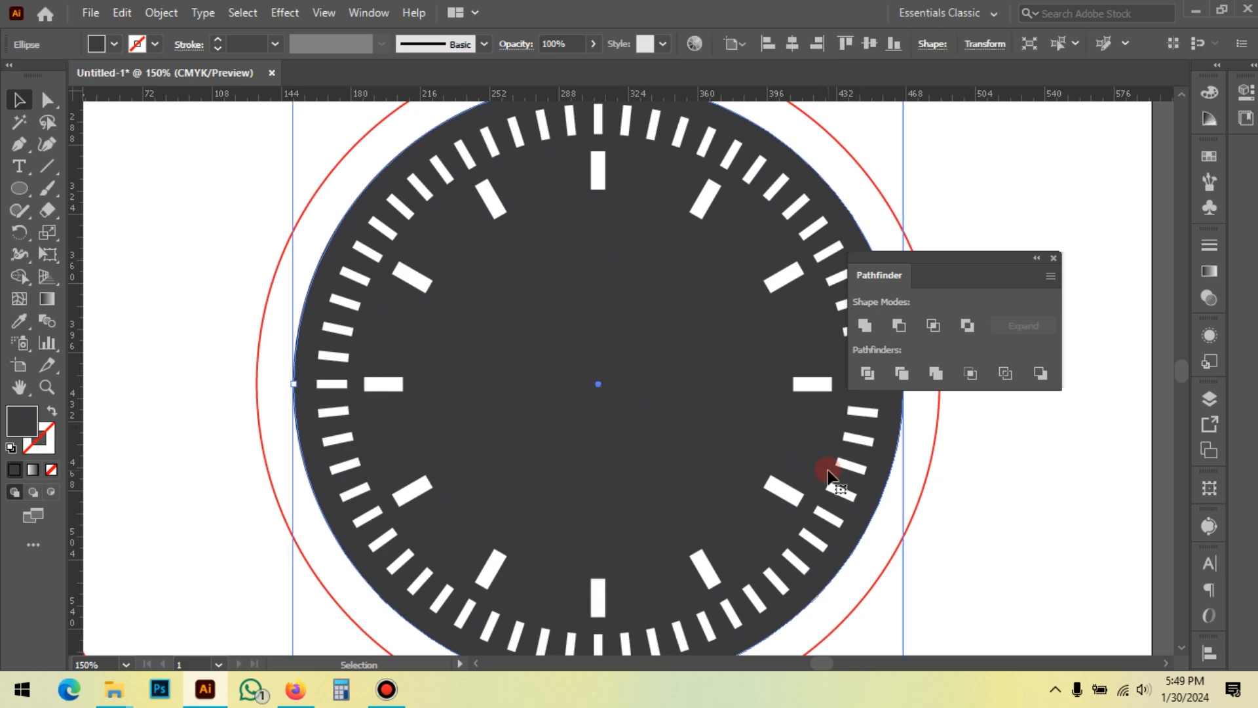
pyautogui.scroll(1, 614, 394)
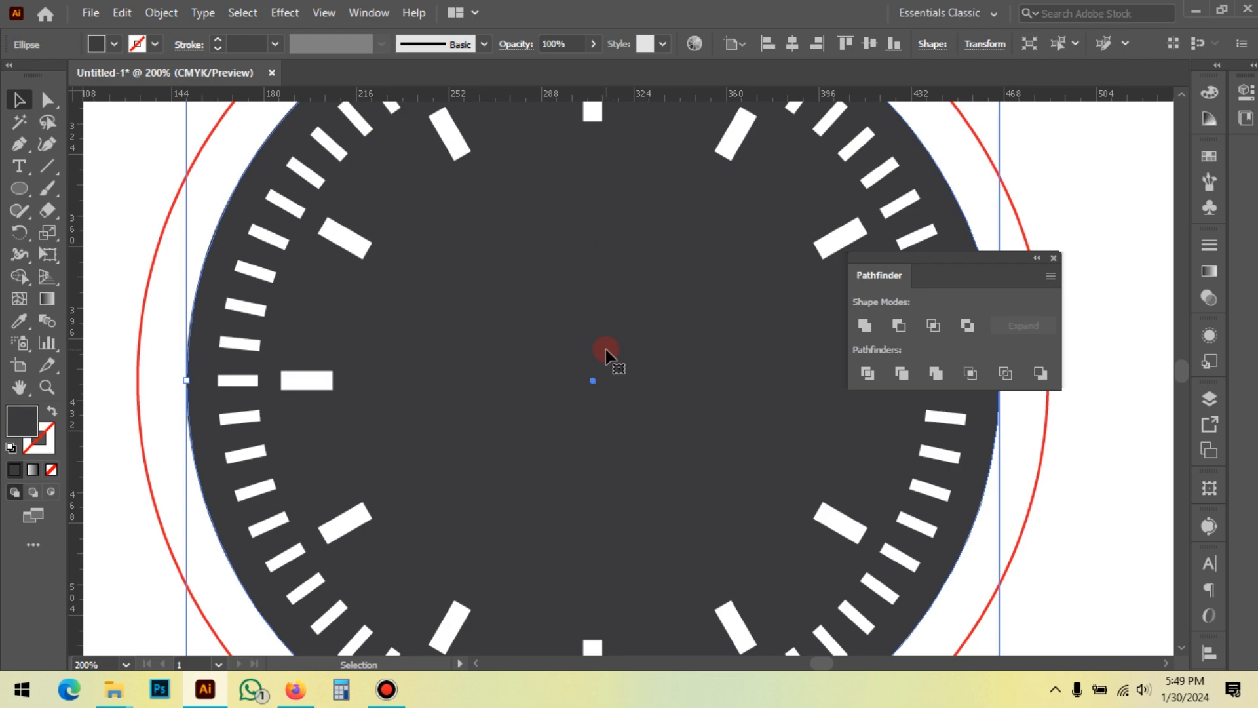
pyautogui.moveTo(639, 98); pyautogui.dragTo(627, 242)
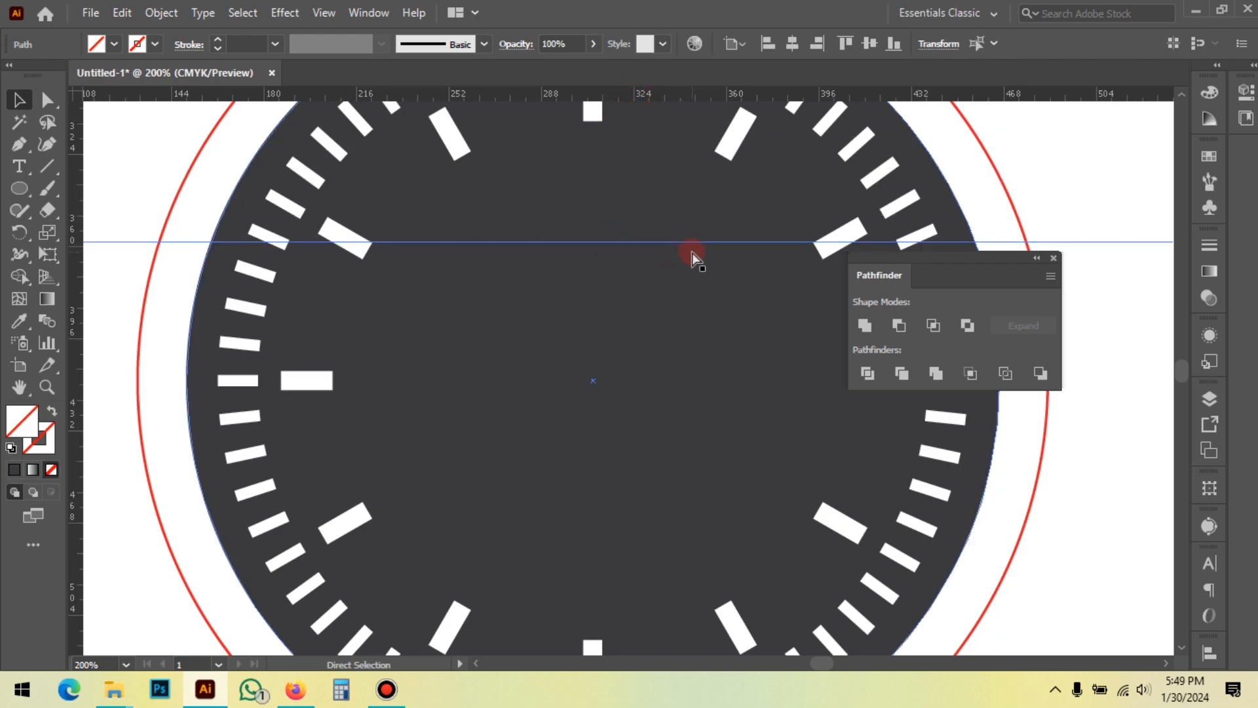
pyautogui.hotkey('ctrl', 'z')
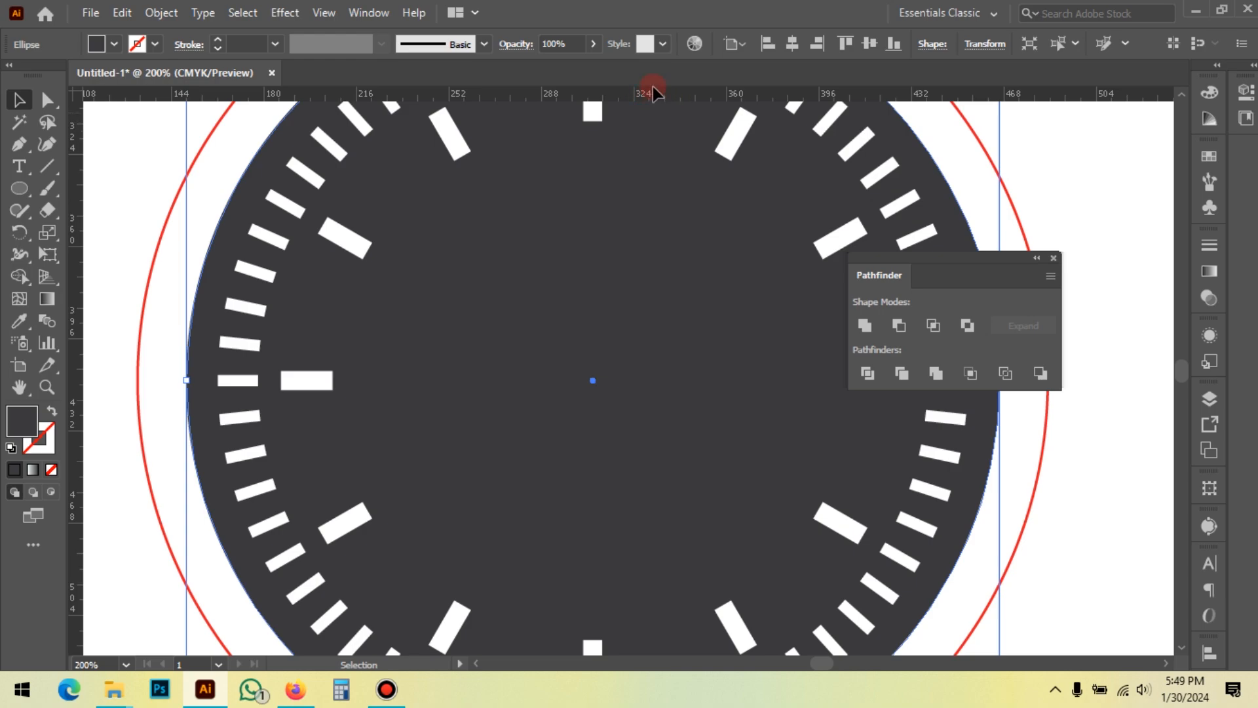
pyautogui.moveTo(653, 90); pyautogui.dragTo(626, 280)
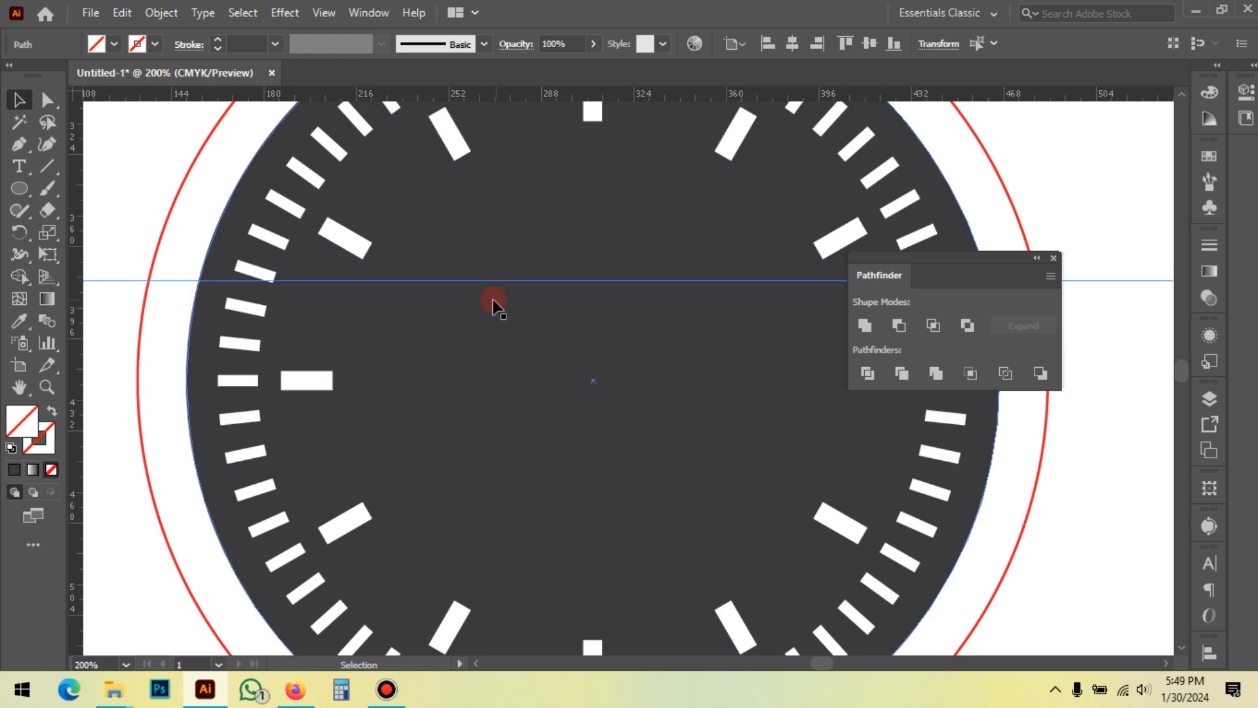
pyautogui.click(1115, 318)
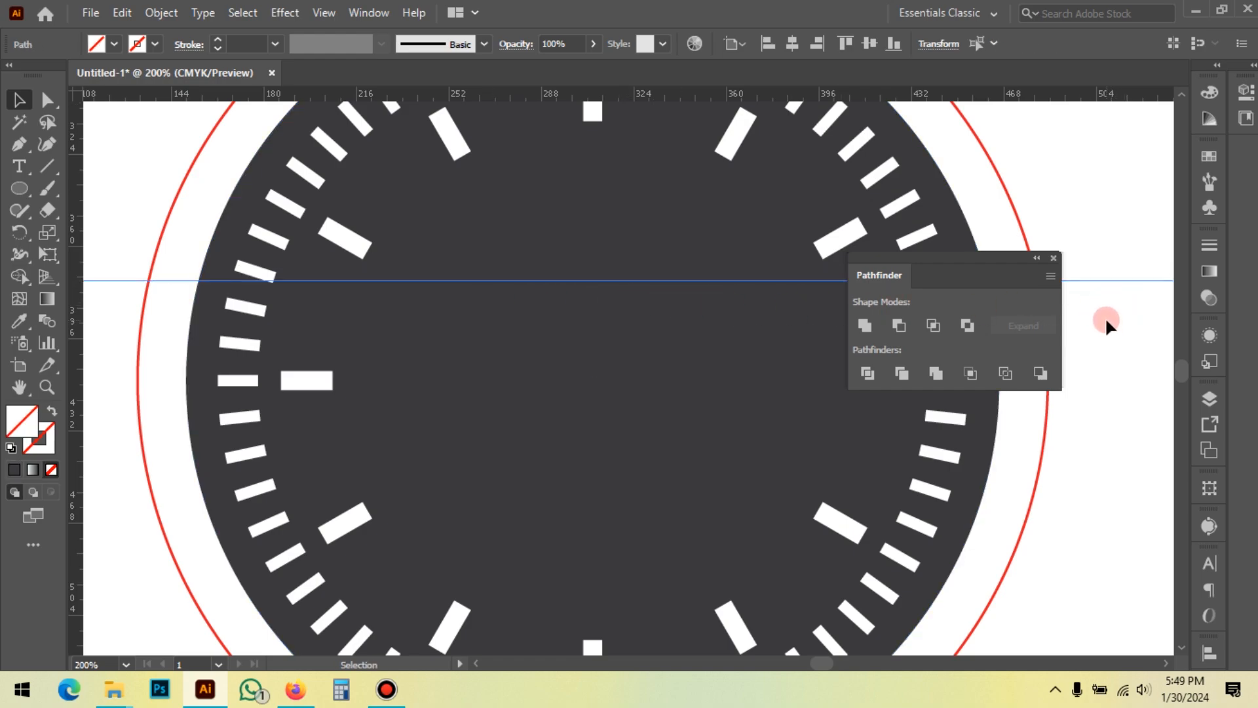
pyautogui.click(1096, 256)
pyautogui.press('Delete')
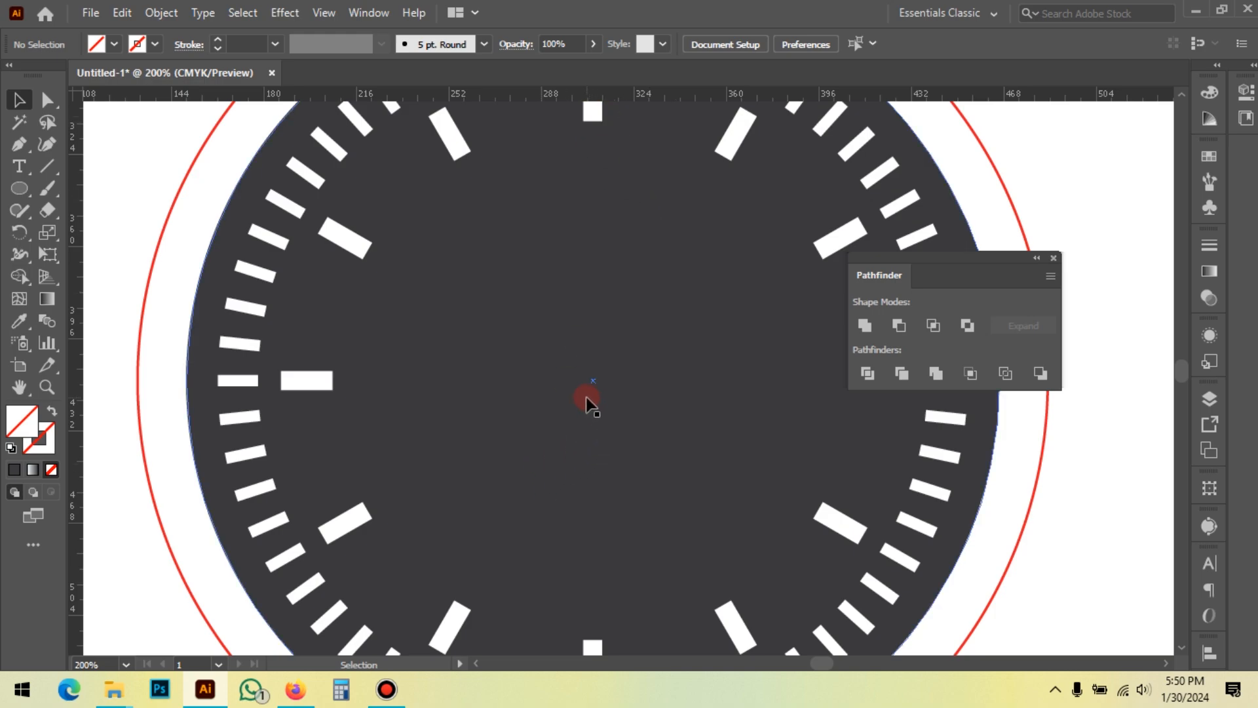
# Place a horizontal guide exactly through the center point of the dark dial
pyautogui.click(622, 376)
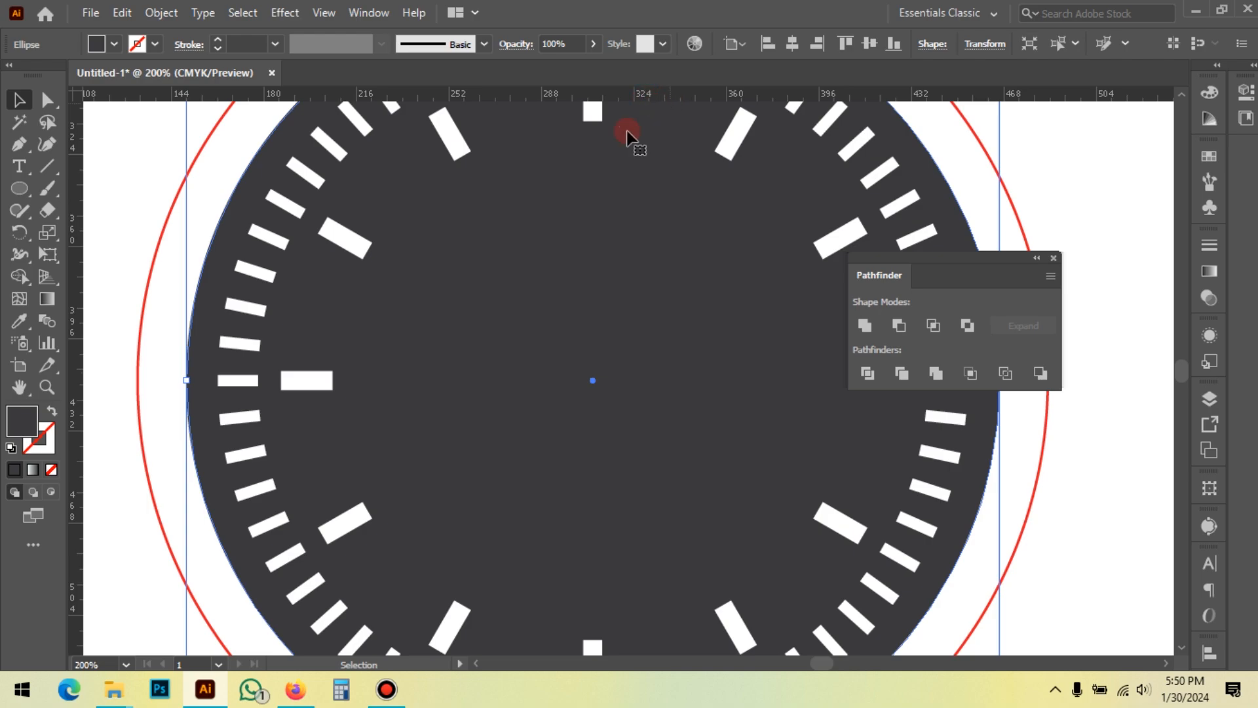
pyautogui.click(1149, 417)
pyautogui.click(766, 413)
pyautogui.moveTo(641, 96); pyautogui.dragTo(591, 380)
pyautogui.click(1095, 496)
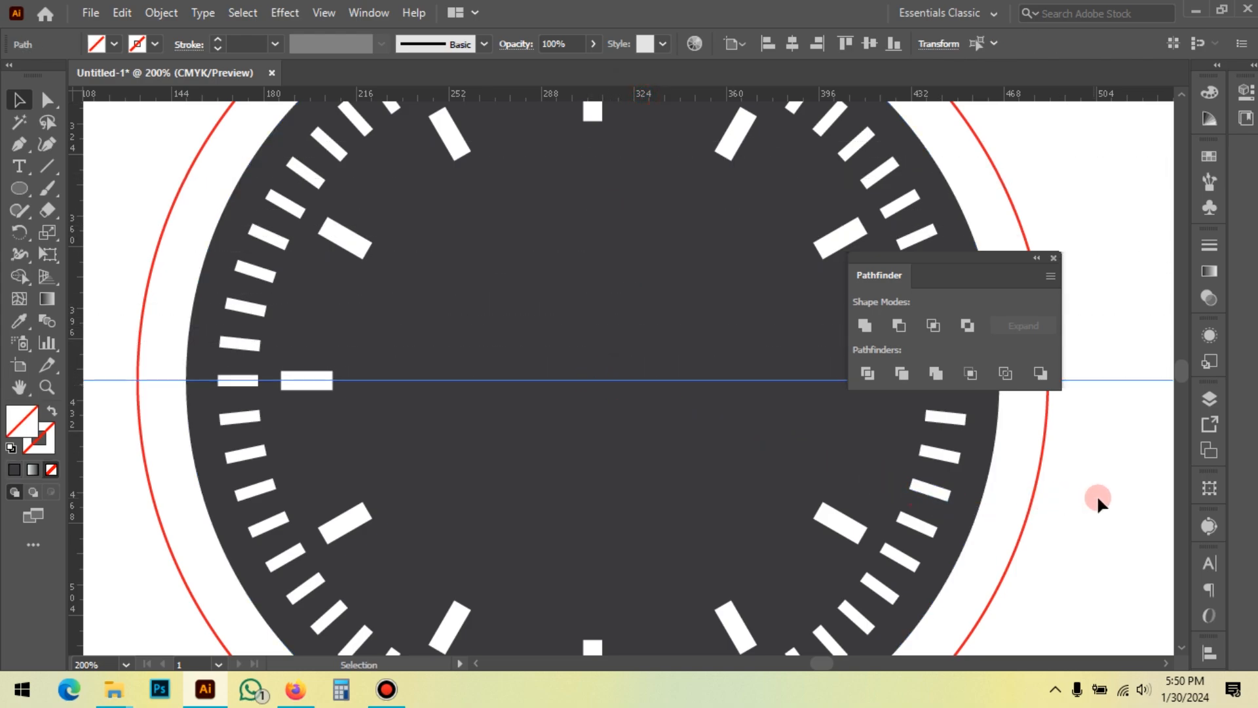
# Place a vertical guide through the dial's center point so it crosses the horizontal guide, and deselect it
pyautogui.click(653, 401)
pyautogui.scroll(3, 576, 381)
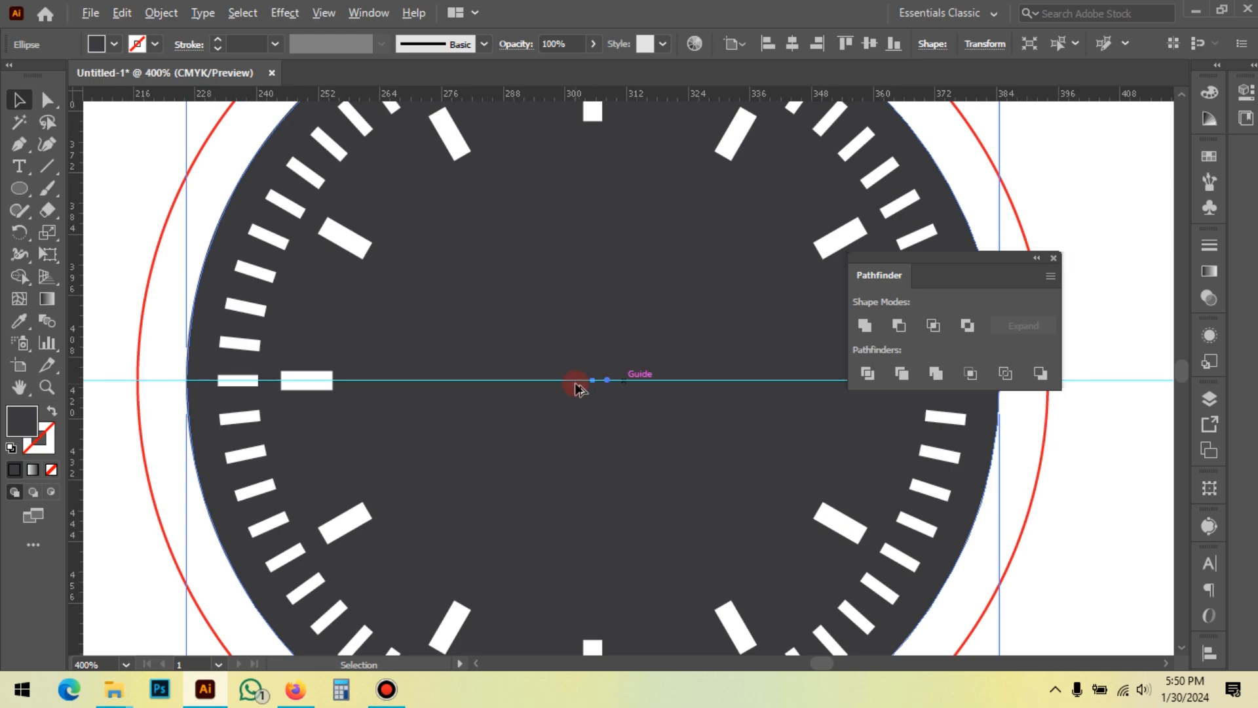
pyautogui.moveTo(65, 395); pyautogui.dragTo(619, 383)
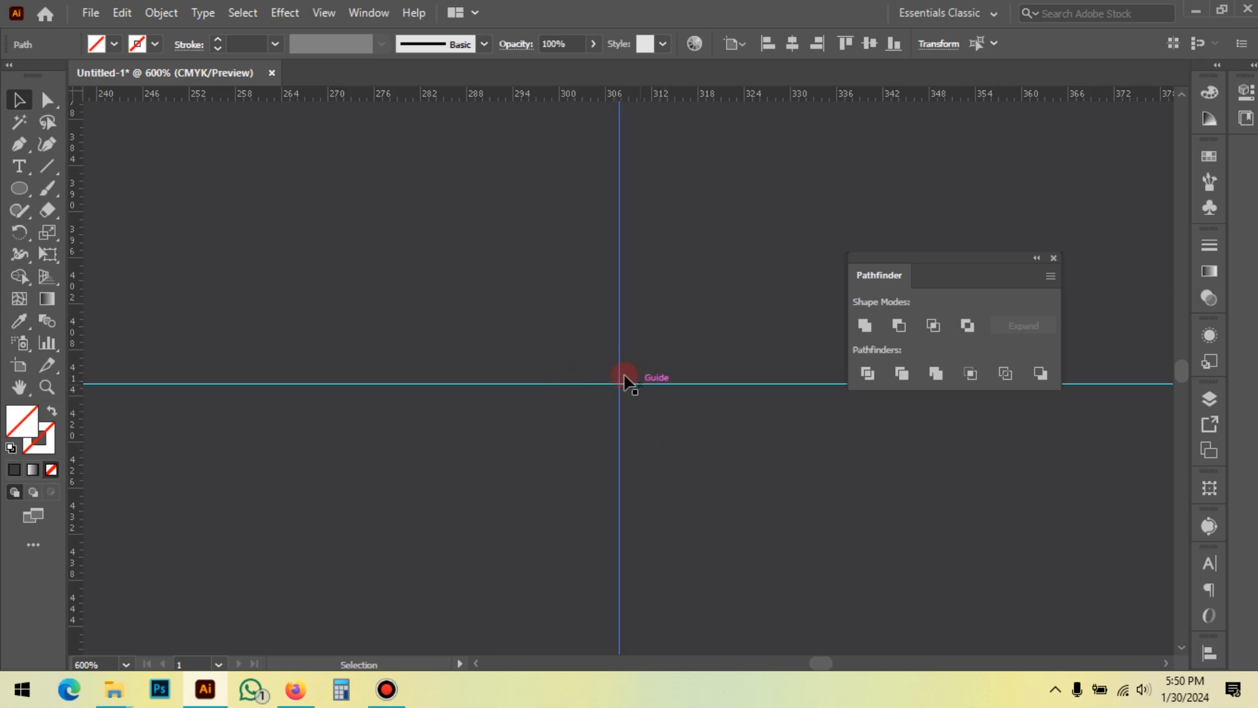
pyautogui.scroll(-1, 541, 329)
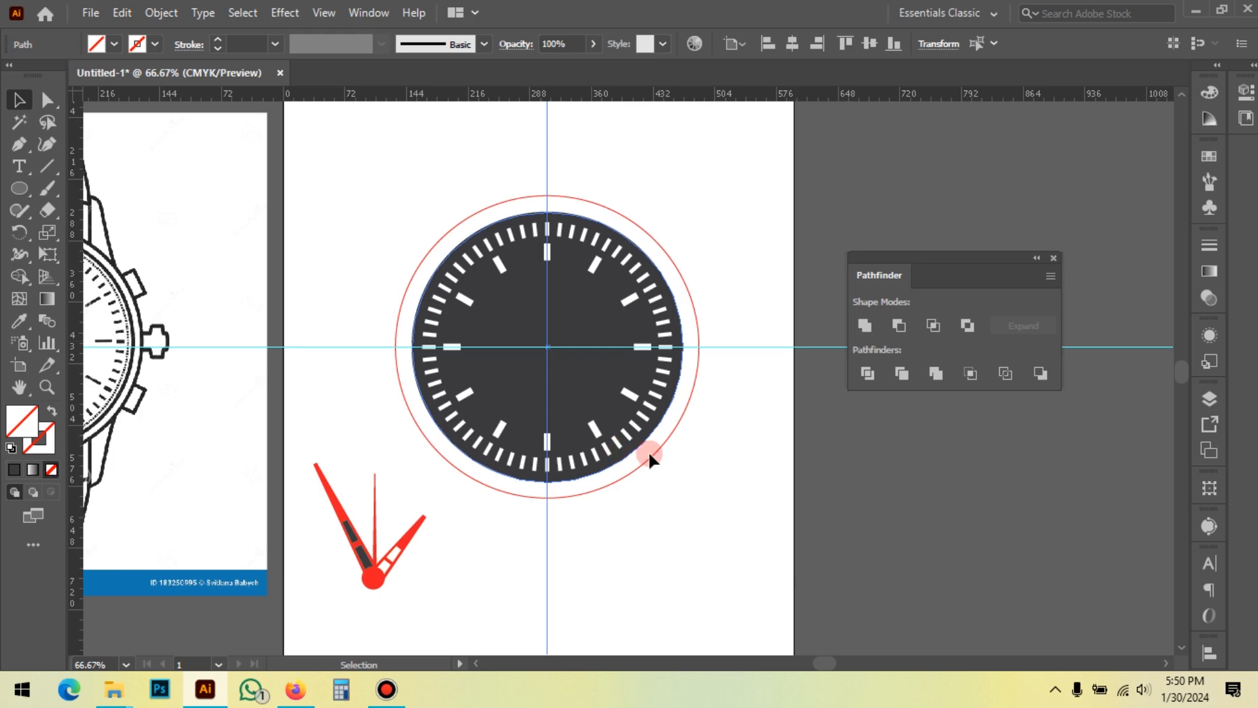
pyautogui.click(753, 469)
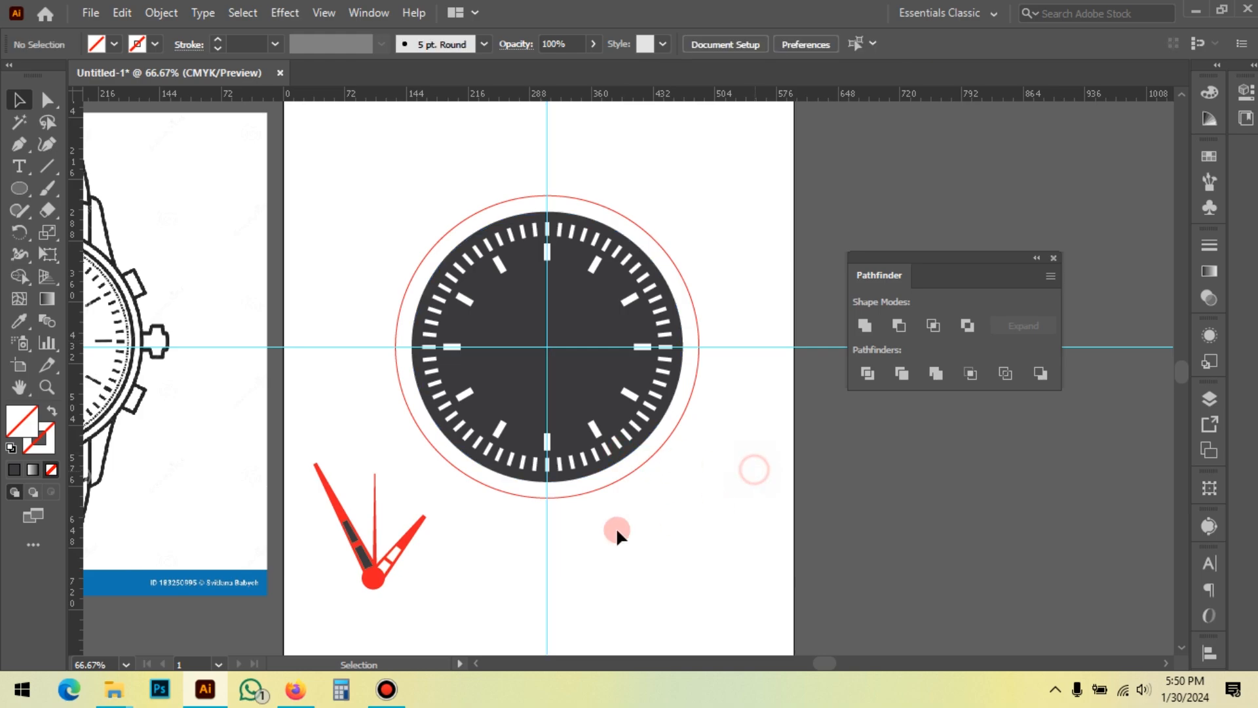
# Move the grouped red hands onto the dial, with the center of their round cap at the crossing of the guides
pyautogui.moveTo(378, 578); pyautogui.dragTo(545, 342)
pyautogui.scroll(3, 540, 342)
pyautogui.scroll(2, 543, 347)
pyautogui.scroll(1, 573, 393)
pyautogui.moveTo(607, 425); pyautogui.dragTo(598, 375)
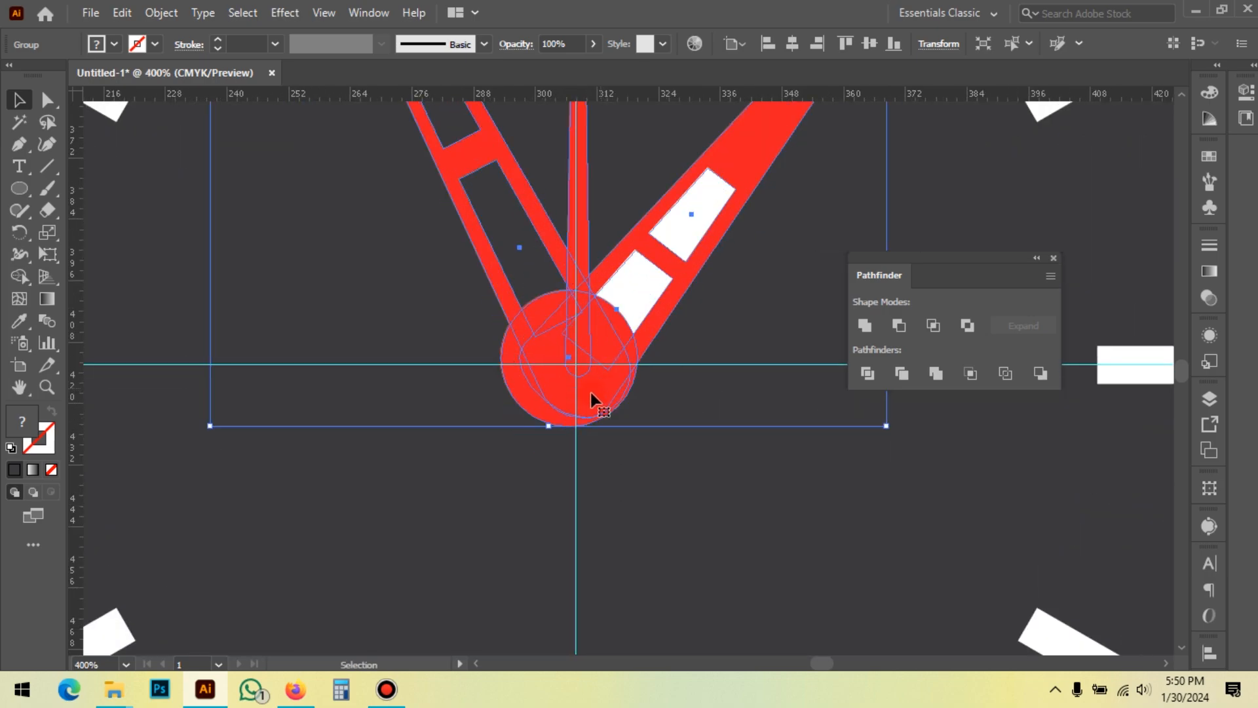
pyautogui.scroll(3, 579, 369)
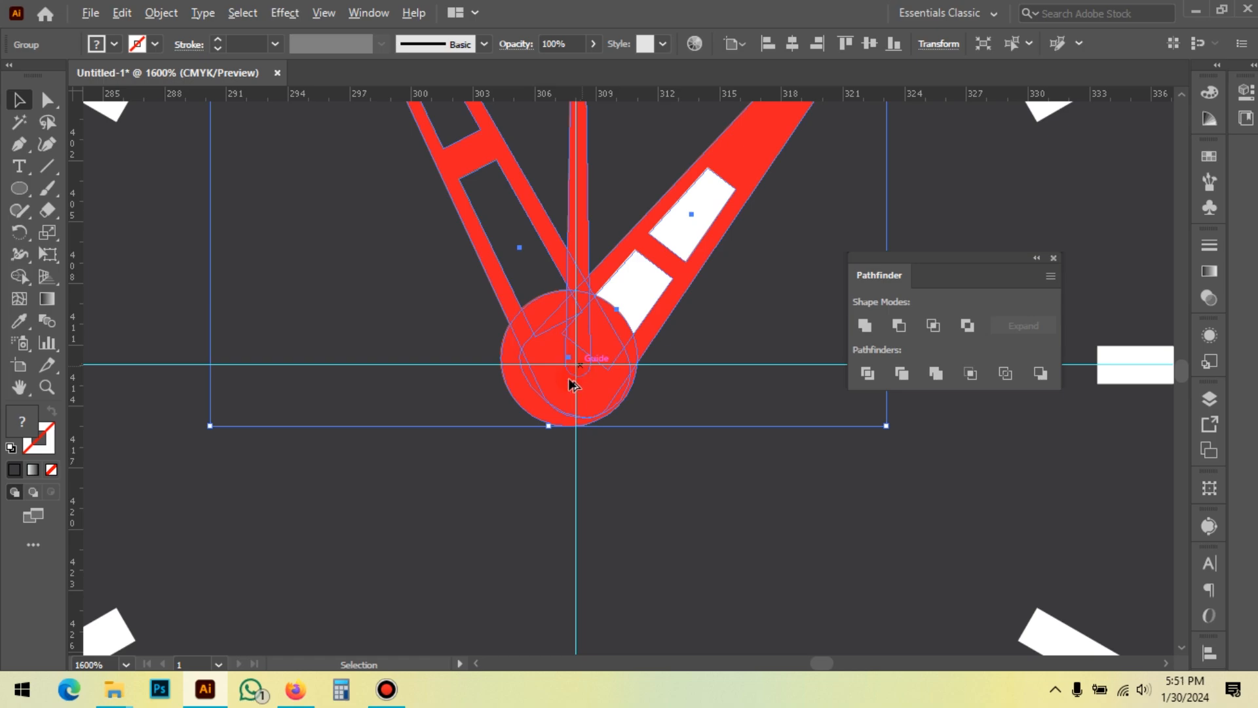
pyautogui.scroll(3, 573, 385)
pyautogui.moveTo(629, 332); pyautogui.dragTo(660, 382)
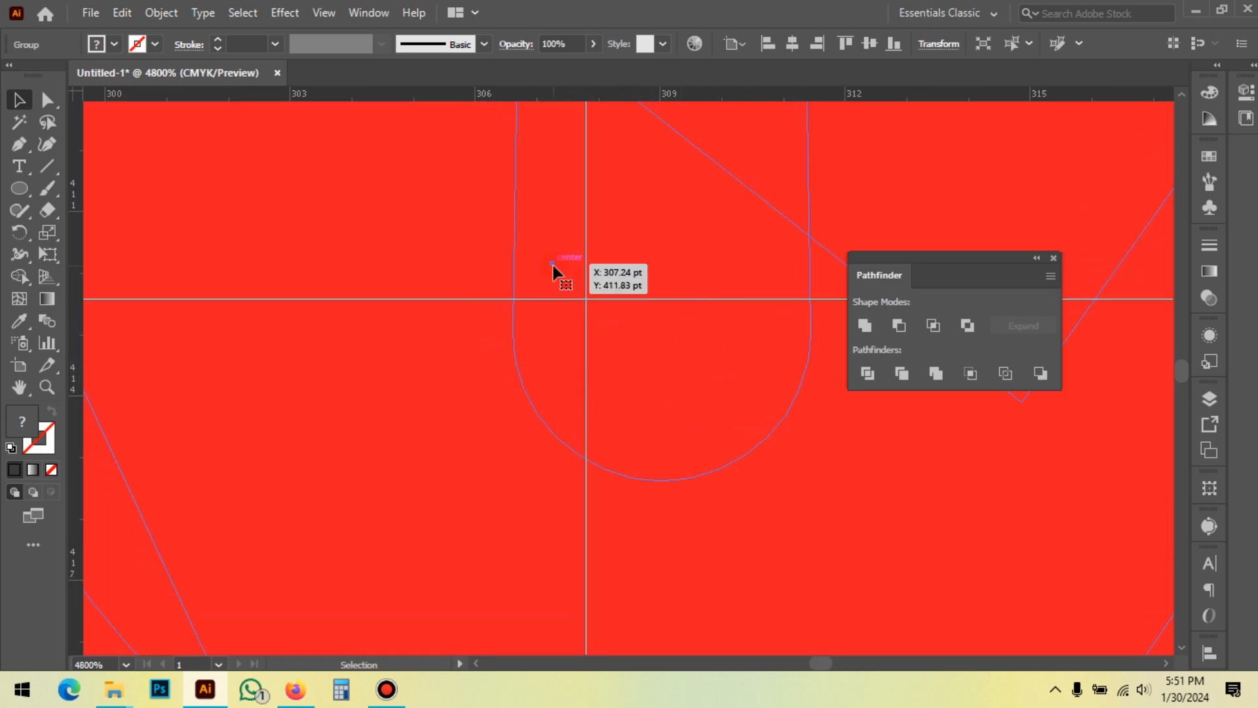
pyautogui.moveTo(604, 340); pyautogui.dragTo(630, 359)
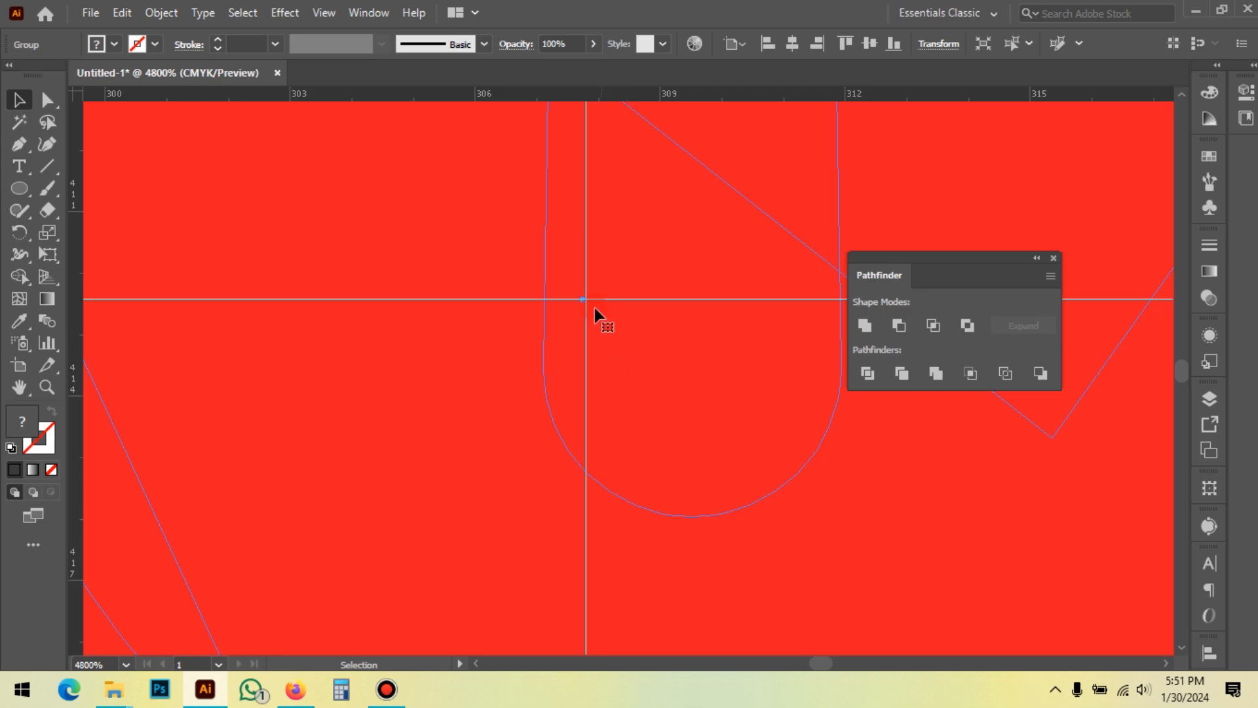
pyautogui.scroll(-3, 554, 481)
pyautogui.scroll(-7, 596, 361)
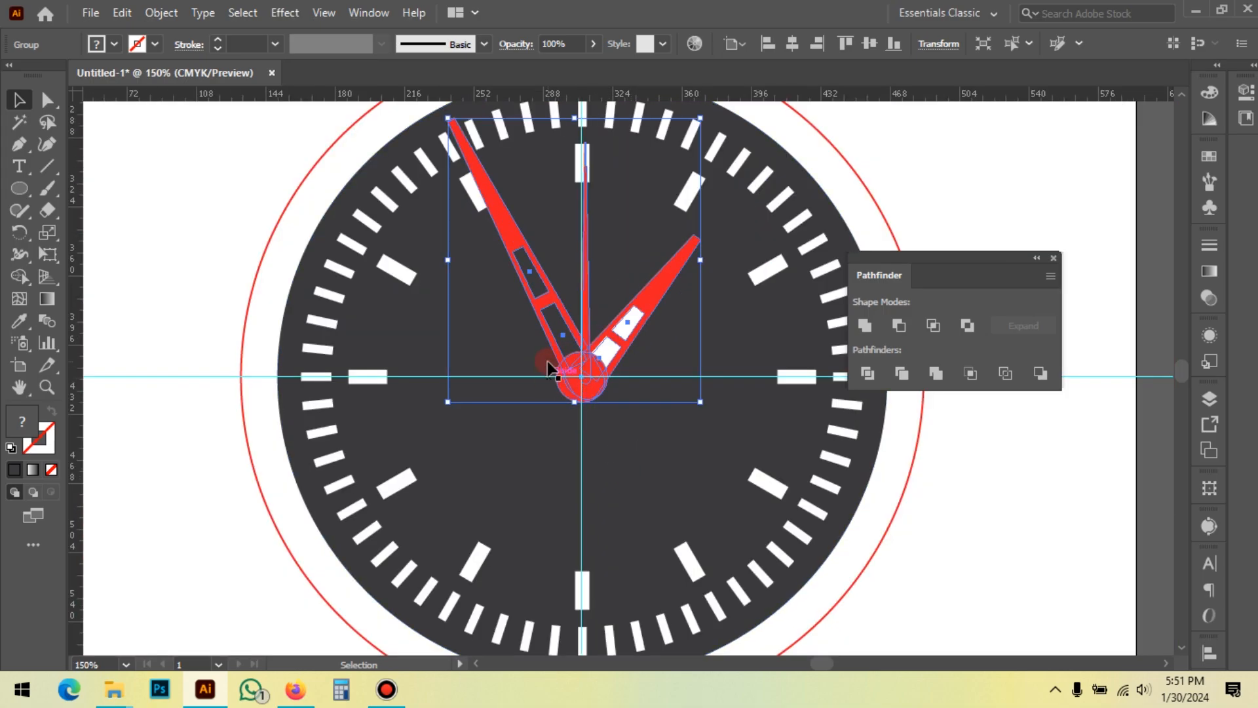
# Scale the group of hands down proportionally to about two thirds of its size, and deselect it
pyautogui.scroll(3, 548, 365)
pyautogui.moveTo(576, 212); pyautogui.dragTo(577, 312)
pyautogui.click(838, 188)
pyautogui.scroll(-3, 445, 237)
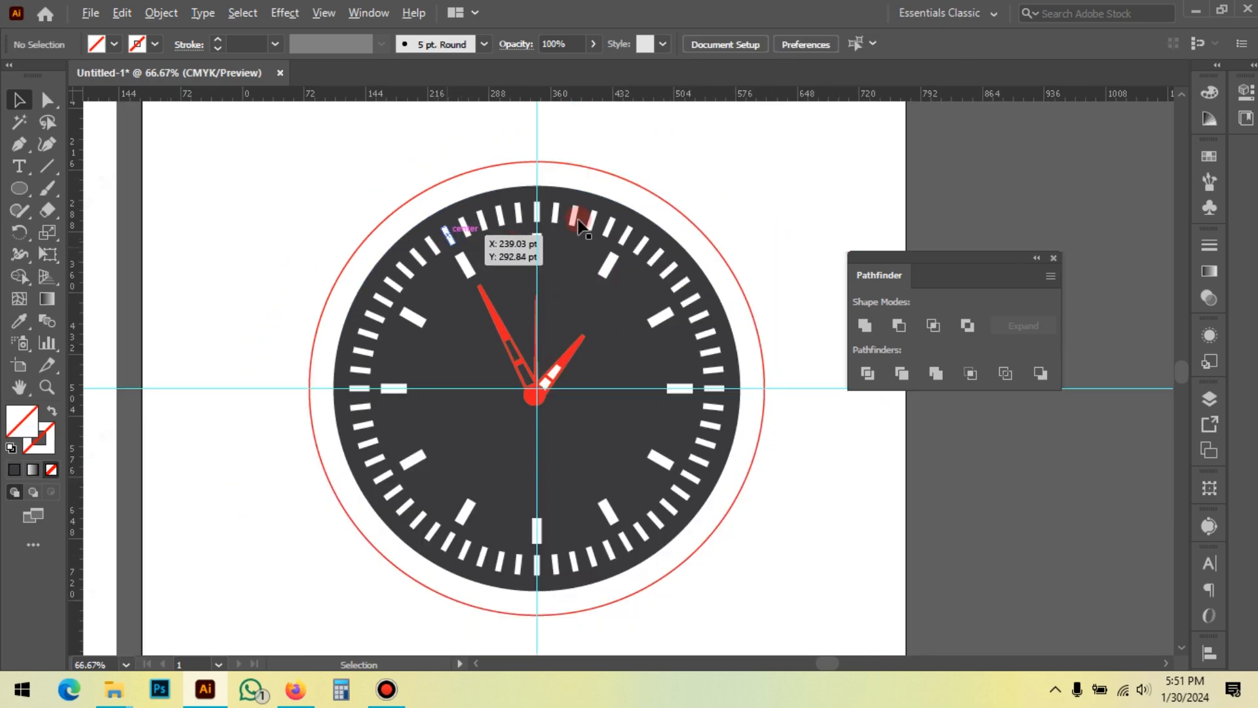
# Remove the vertical guide from the dial
pyautogui.click(748, 445)
pyautogui.moveTo(796, 425); pyautogui.dragTo(793, 425)
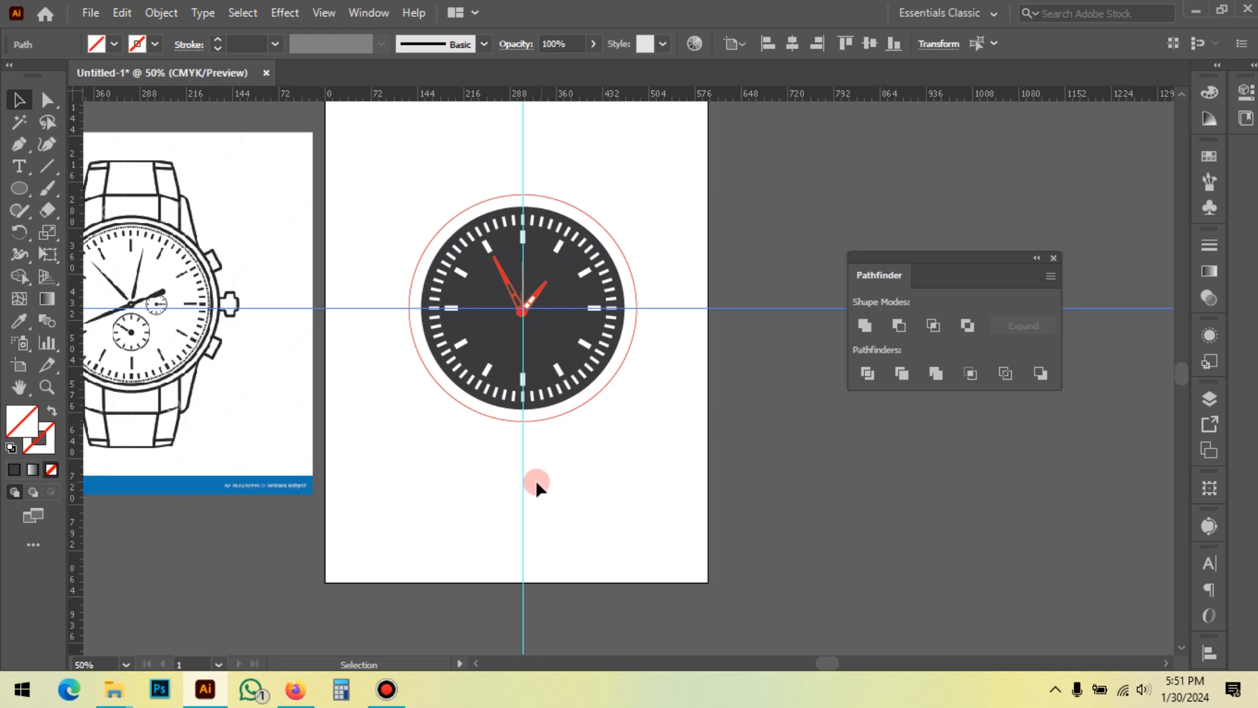
pyautogui.moveTo(523, 476); pyautogui.dragTo(69, 441)
pyautogui.click(244, 537)
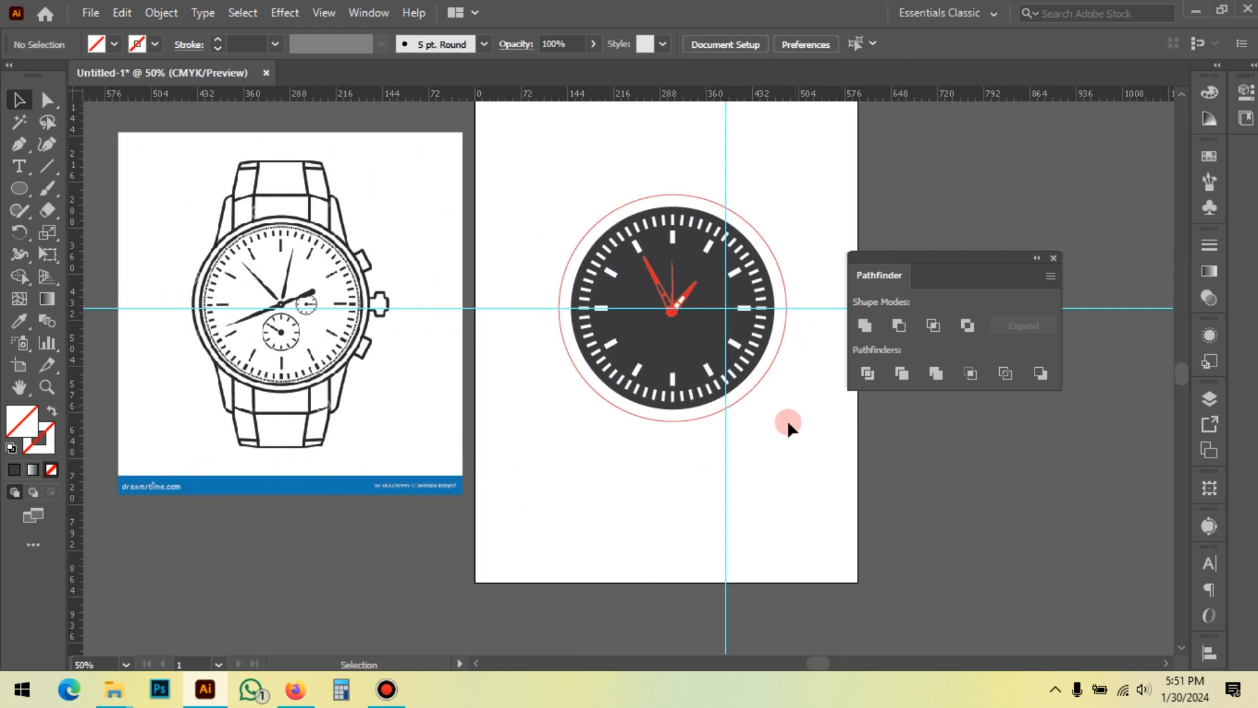
pyautogui.moveTo(726, 498); pyautogui.dragTo(92, 505)
pyautogui.moveTo(685, 513); pyautogui.dragTo(579, 567)
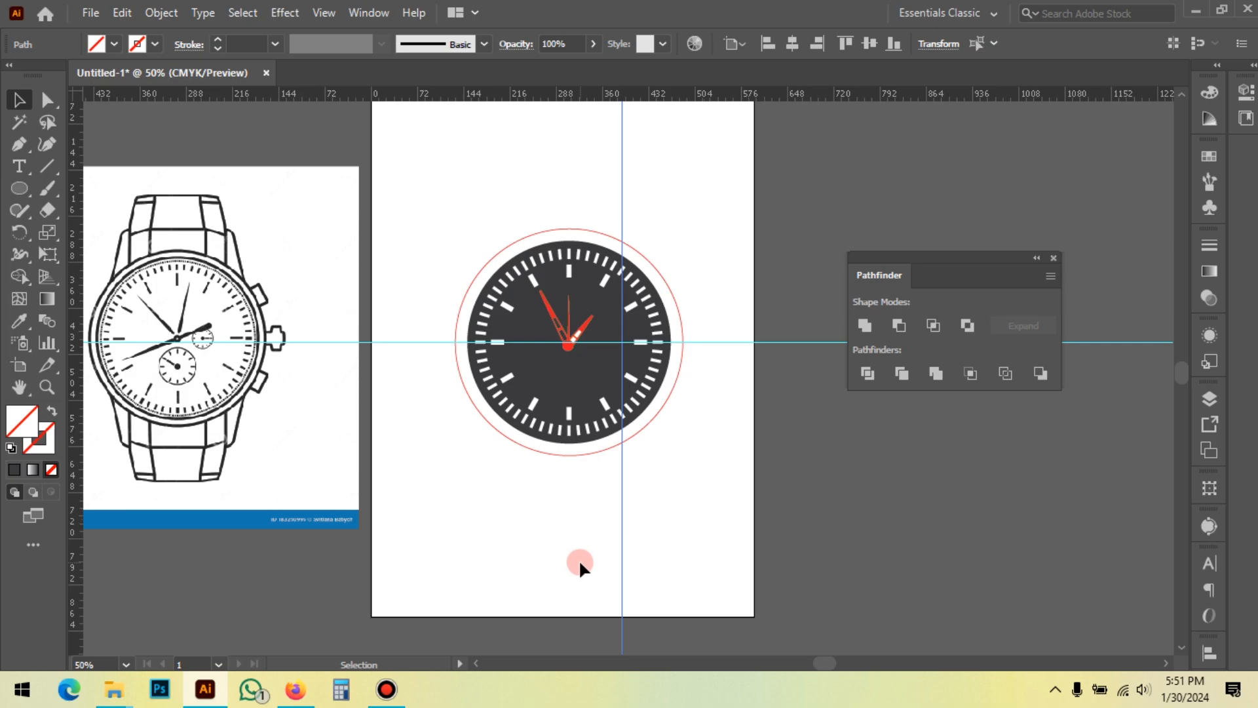
pyautogui.scroll(2, 579, 562)
pyautogui.scroll(-2, 665, 510)
pyautogui.click(772, 482)
pyautogui.press('Delete')
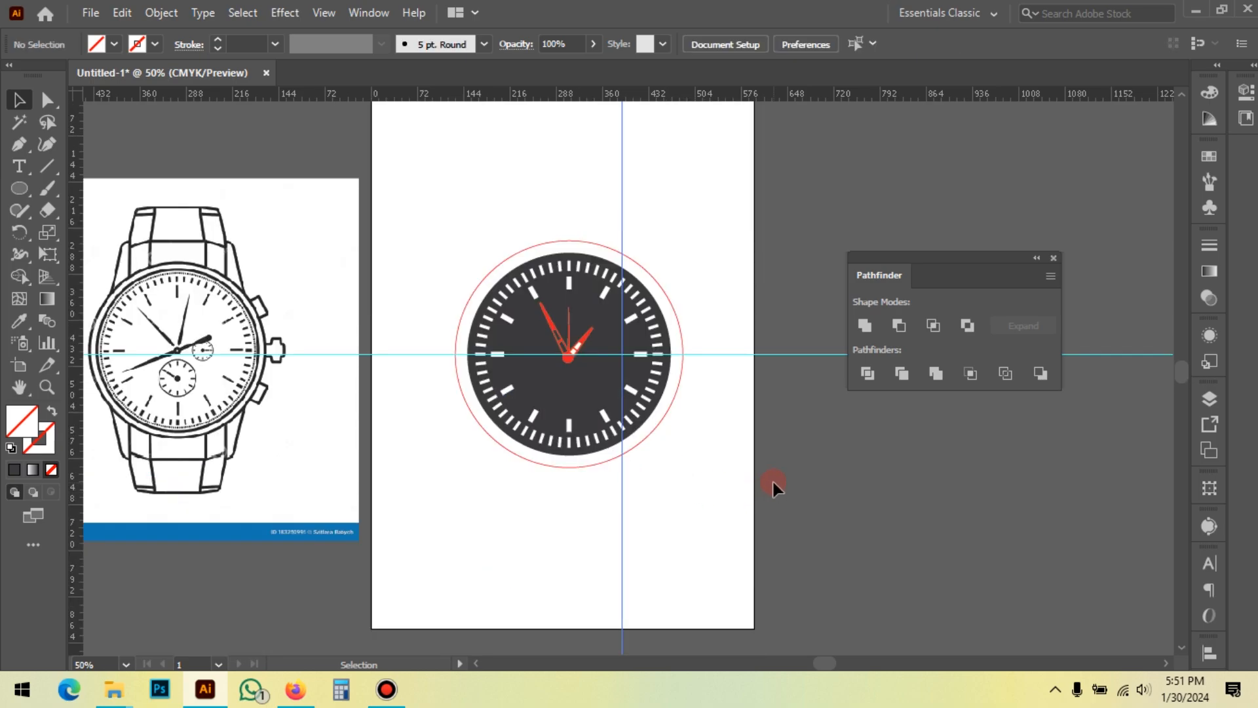
# Delete the remaining horizontal guide across the dial
pyautogui.press('ctrl')
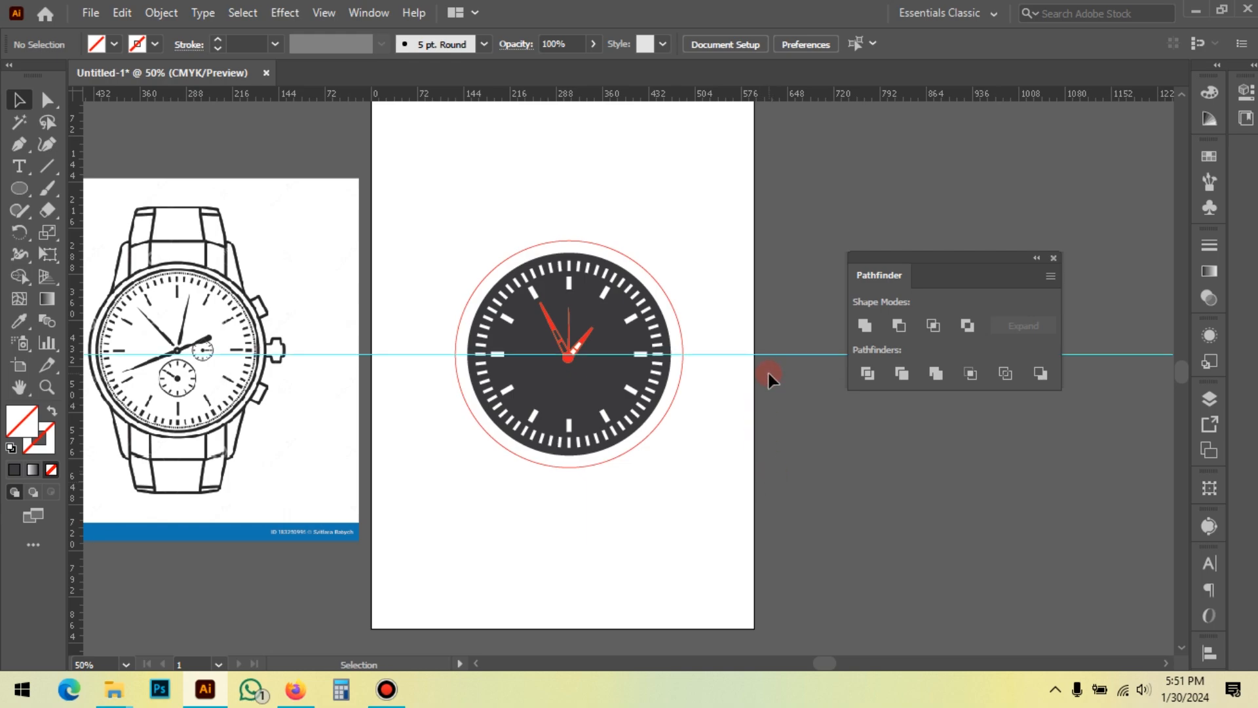
pyautogui.click(775, 353)
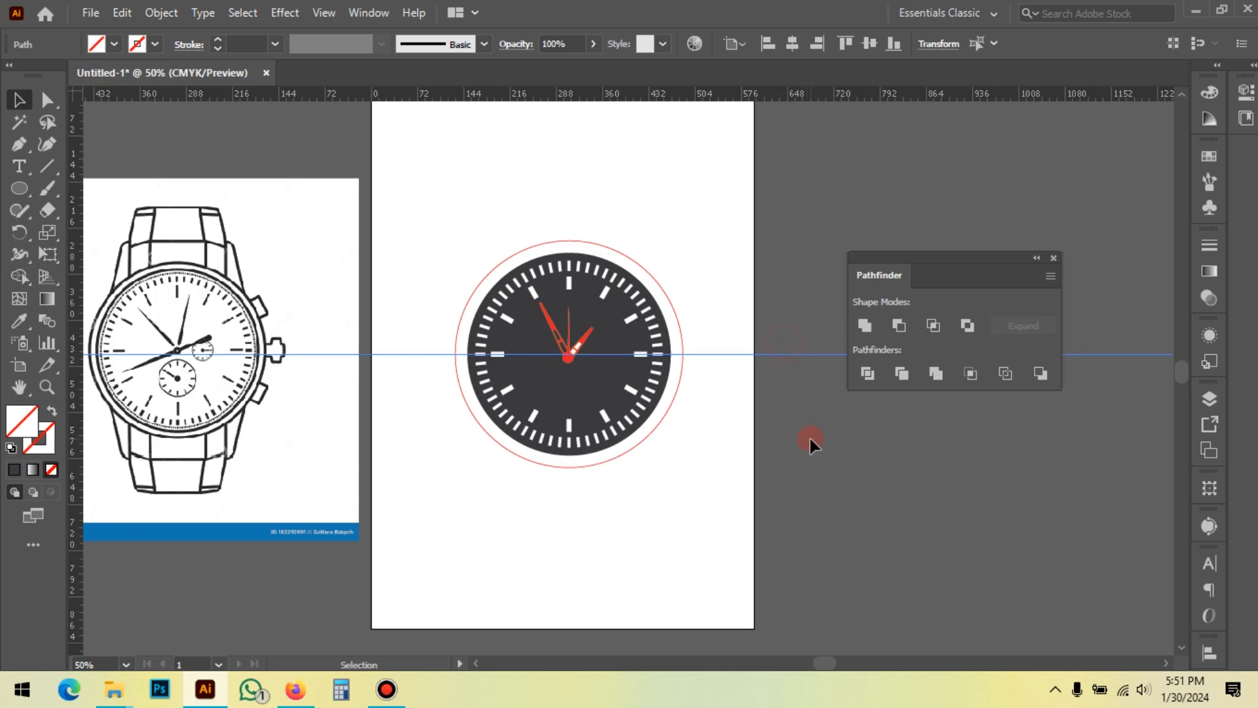
pyautogui.press('Delete')
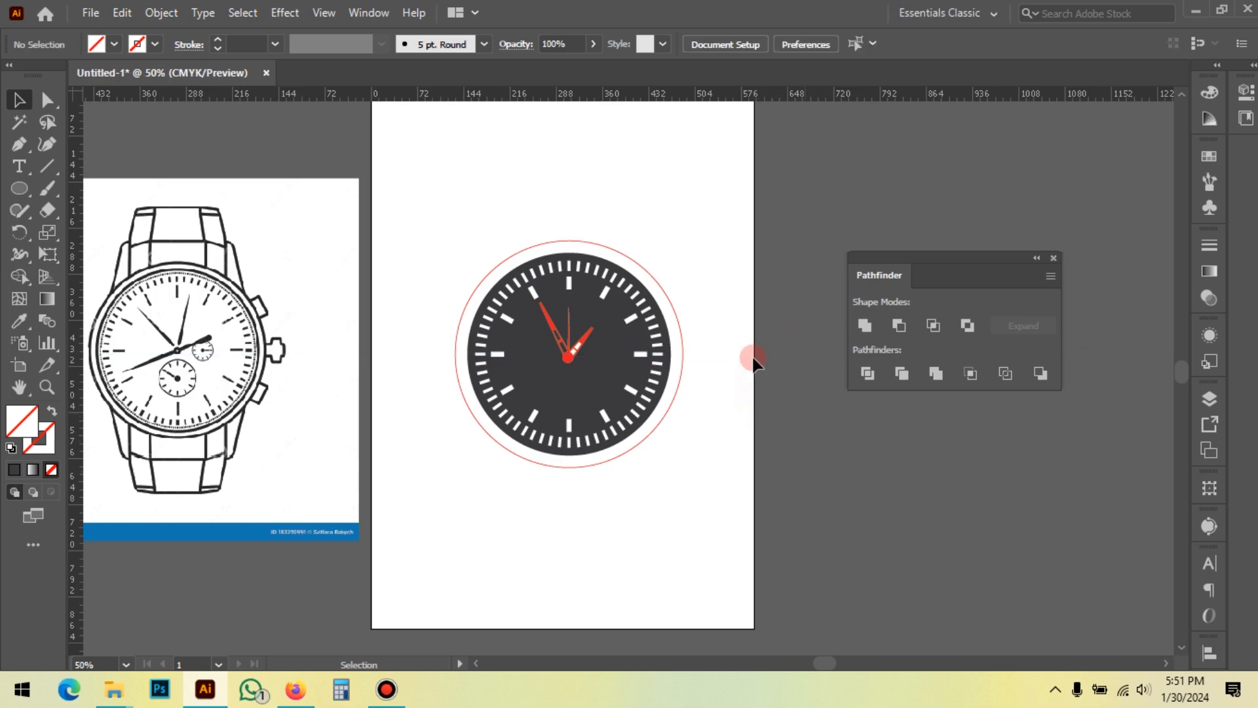
pyautogui.scroll(1, 548, 321)
pyautogui.scroll(1, 633, 396)
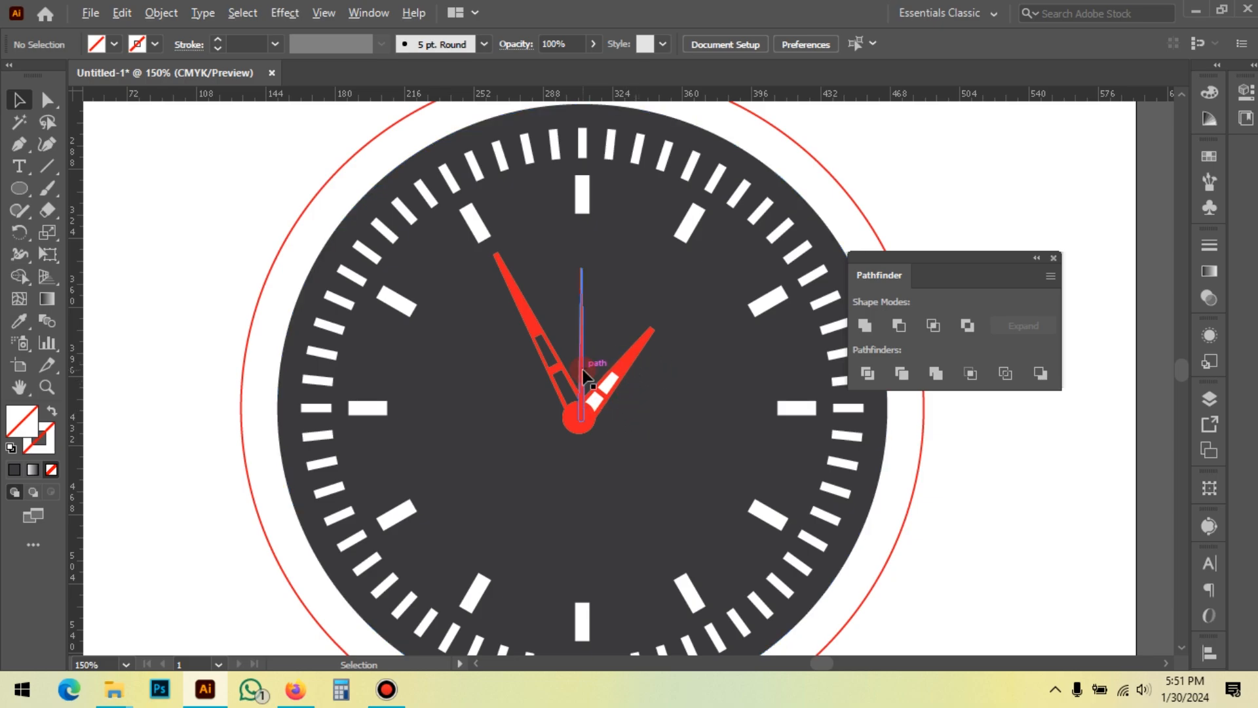
pyautogui.scroll(1, 582, 384)
pyautogui.scroll(1, 574, 388)
pyautogui.press('a')
pyautogui.click(556, 364)
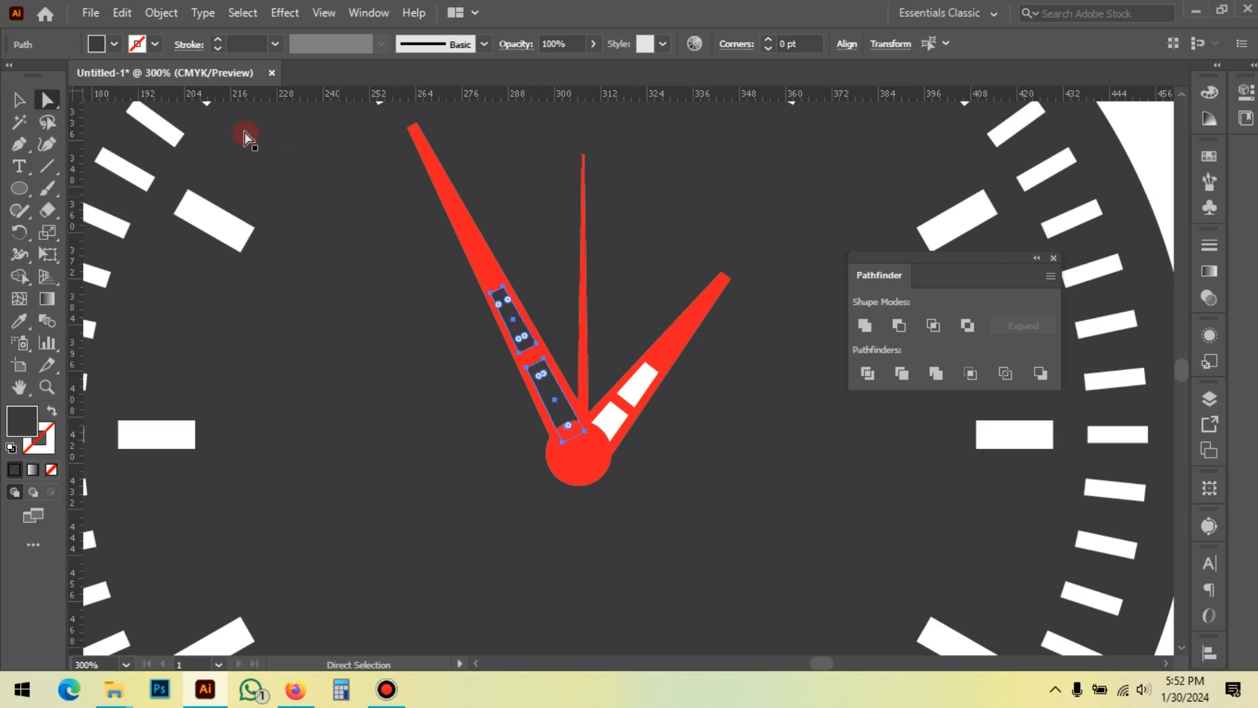
pyautogui.click(116, 45)
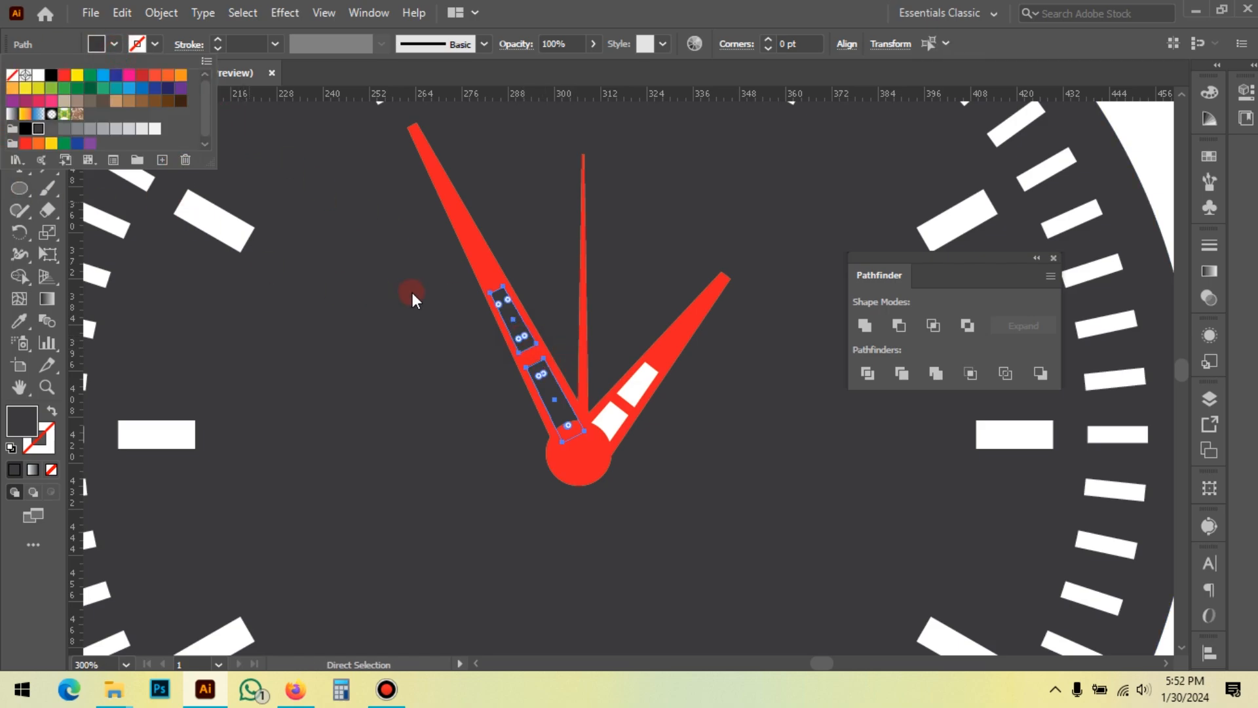
pyautogui.click(411, 293)
pyautogui.press('v')
pyautogui.scroll(-4, 544, 293)
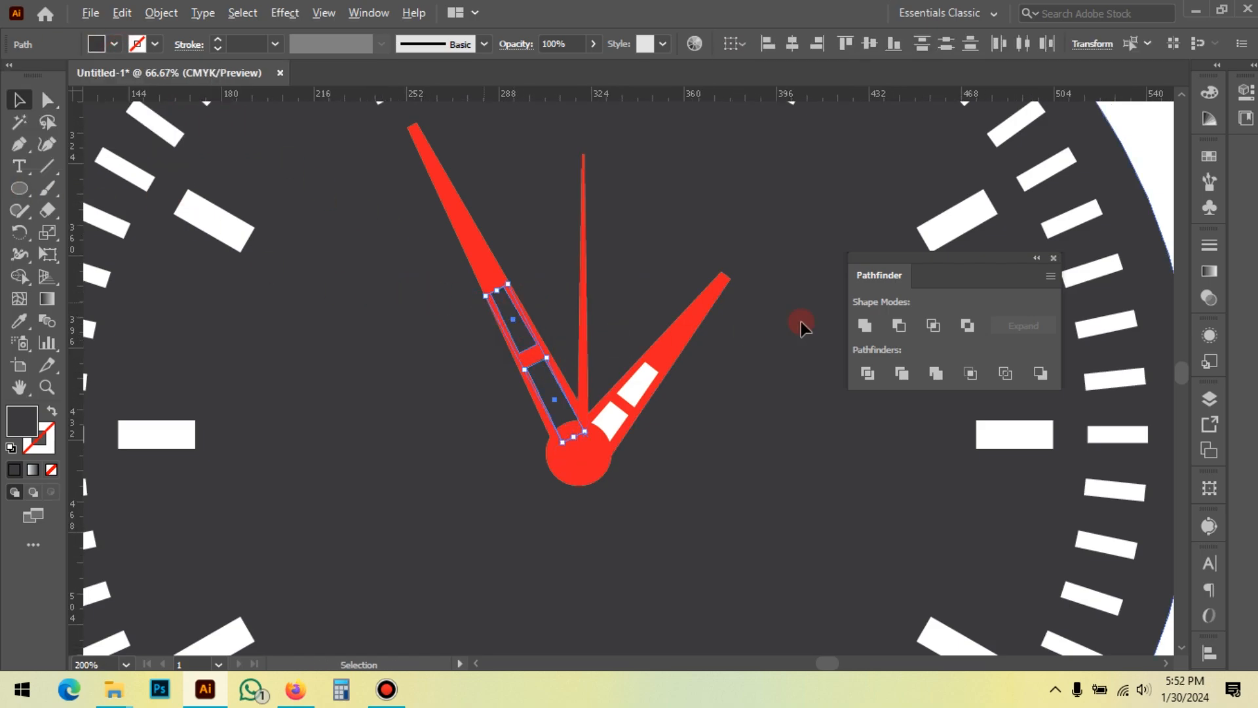
pyautogui.click(953, 211)
pyautogui.click(504, 339)
pyautogui.scroll(1, 473, 280)
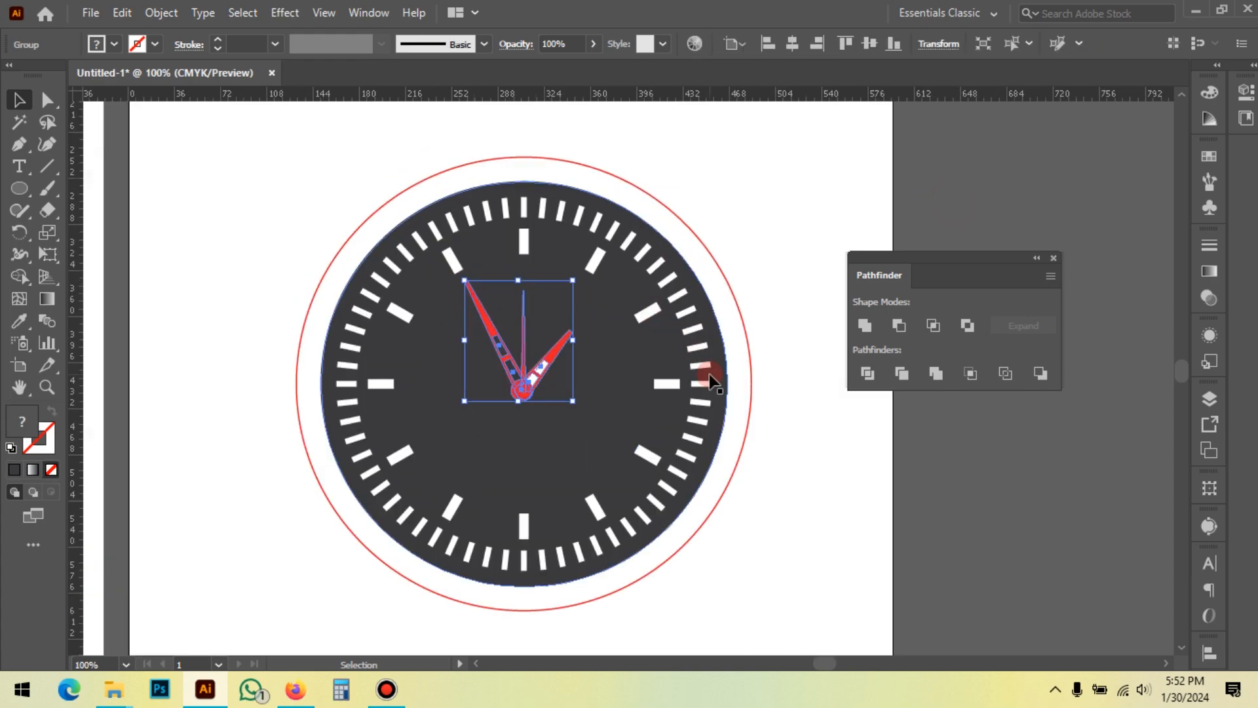
pyautogui.scroll(3, 504, 370)
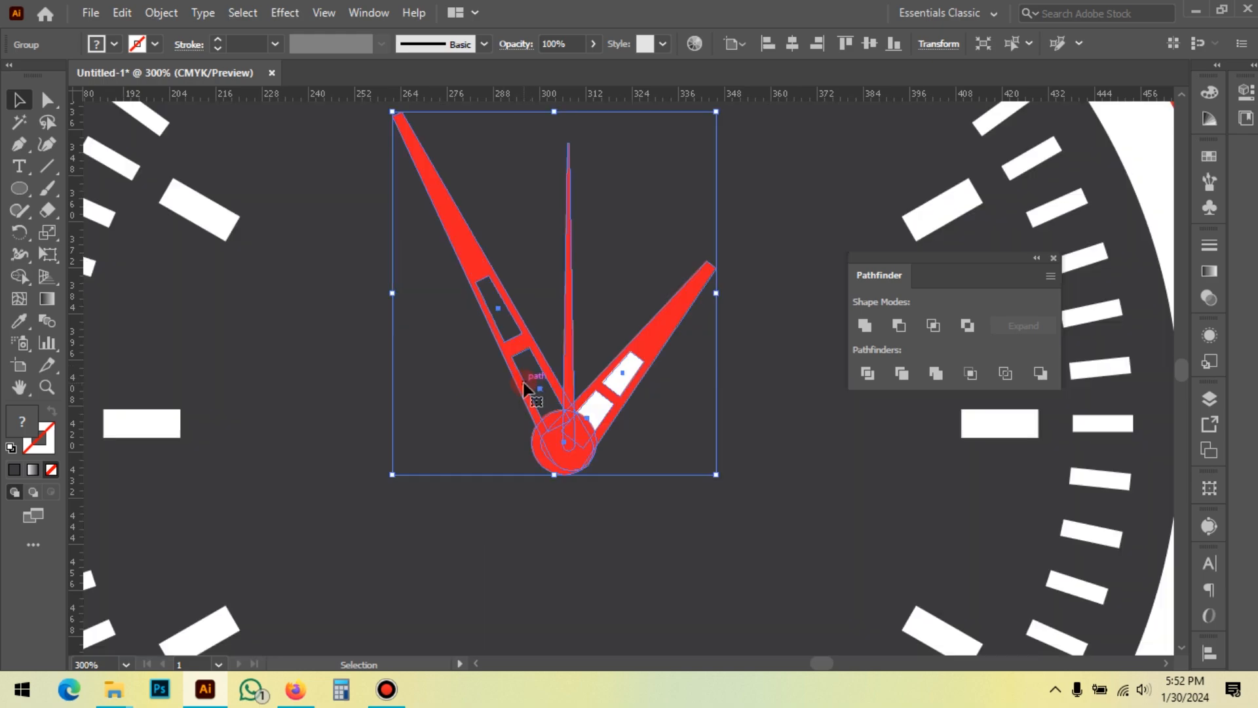
pyautogui.click(471, 393)
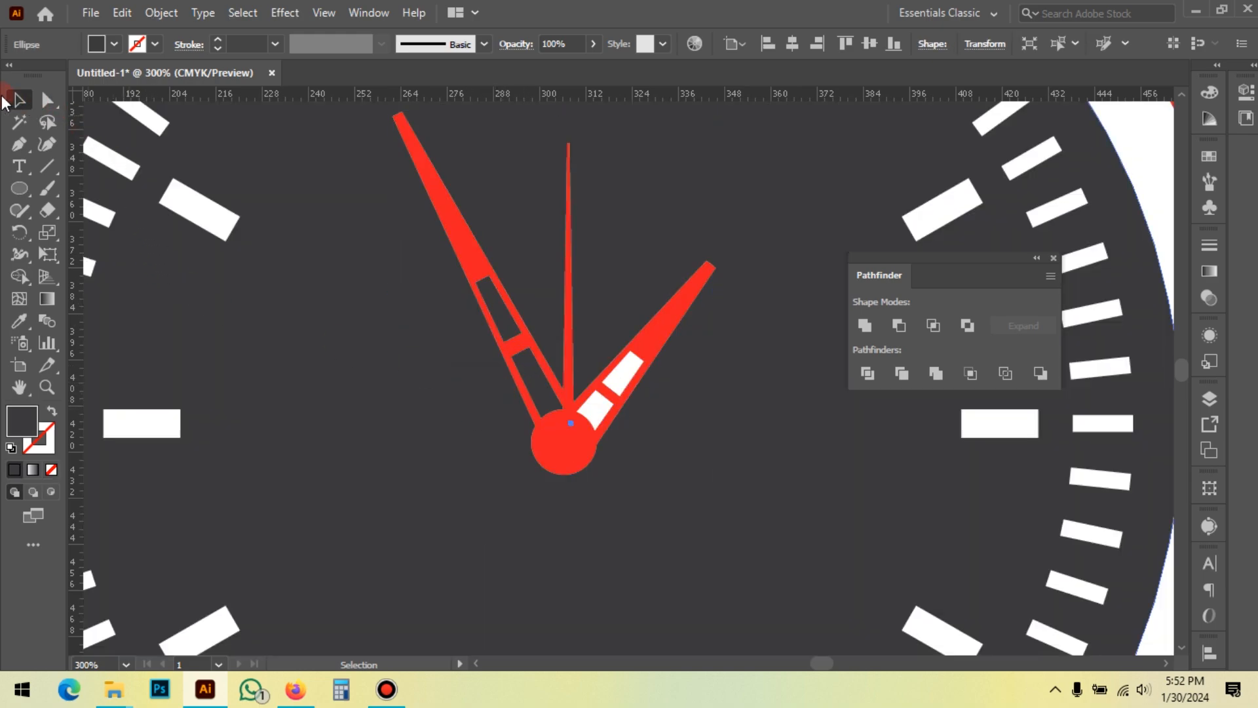
# Try to fill the minute hand's two inset shapes with black, and undo the change that also recolors the dial
pyautogui.click(55, 110)
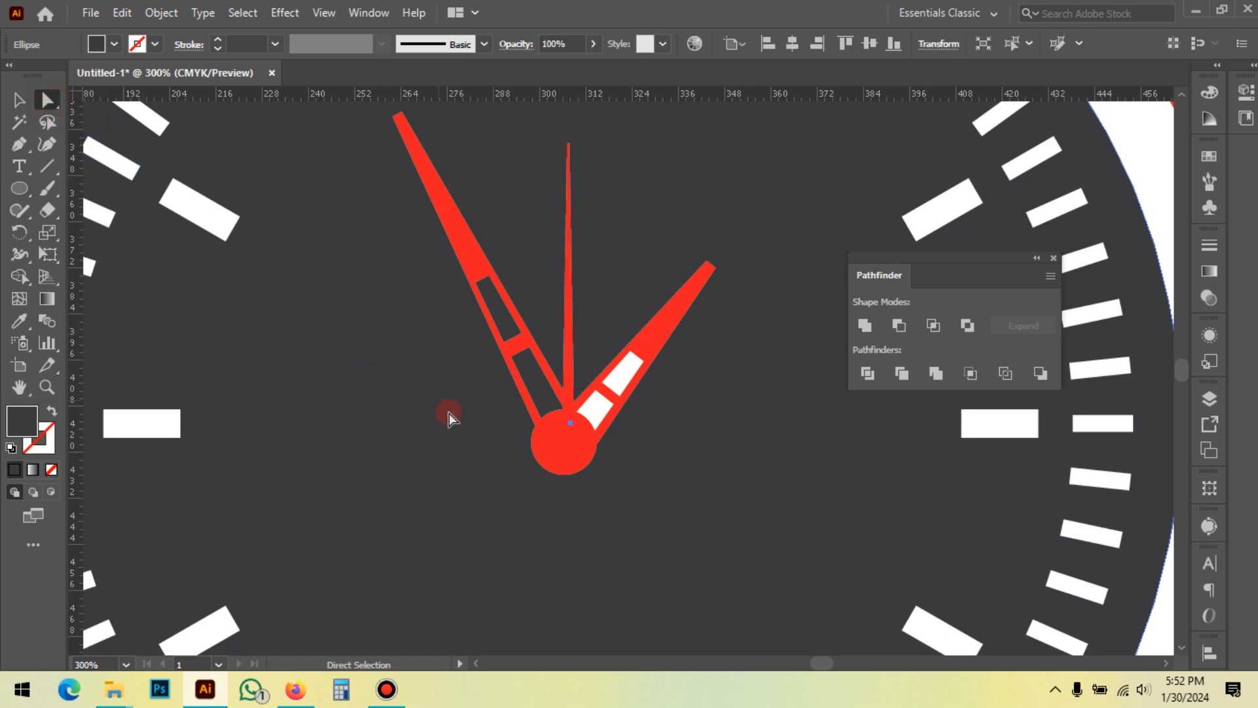
pyautogui.keyDown('shift'); pyautogui.click(546, 391); pyautogui.keyUp('shift')
pyautogui.keyDown('shift'); pyautogui.click(545, 391); pyautogui.keyUp('shift')
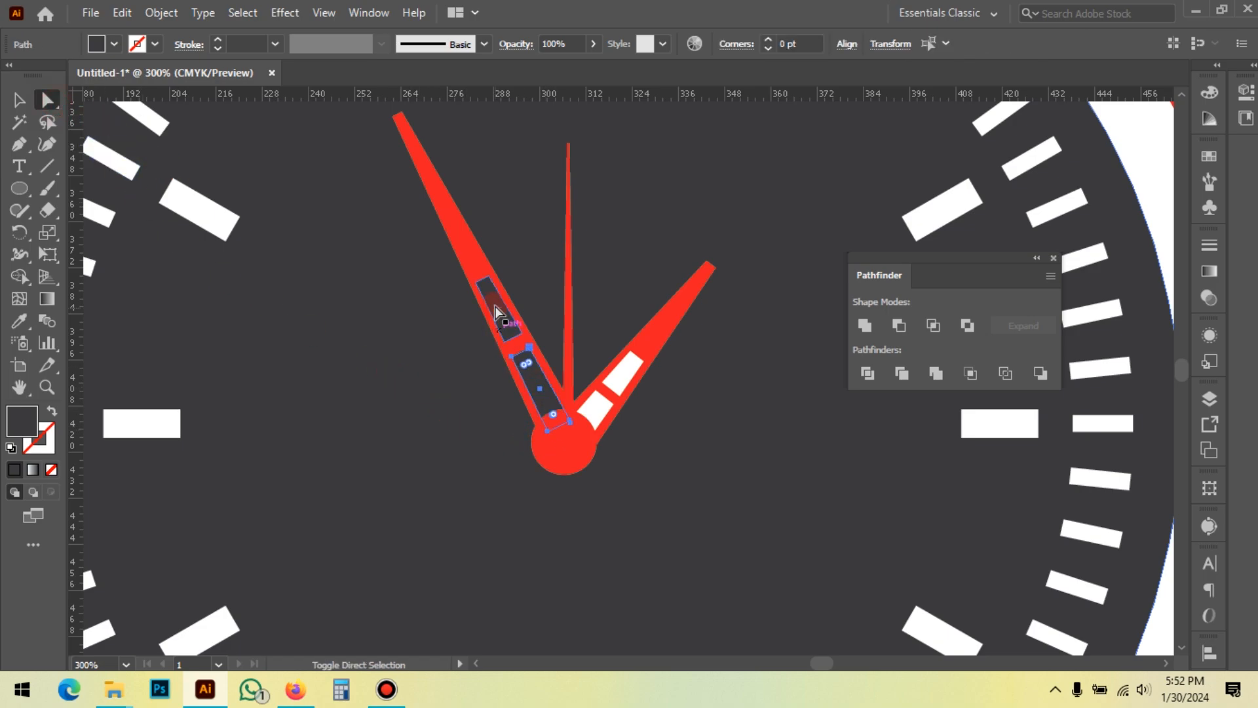
pyautogui.keyDown('shift'); pyautogui.click(496, 311); pyautogui.keyUp('shift')
pyautogui.click(114, 44)
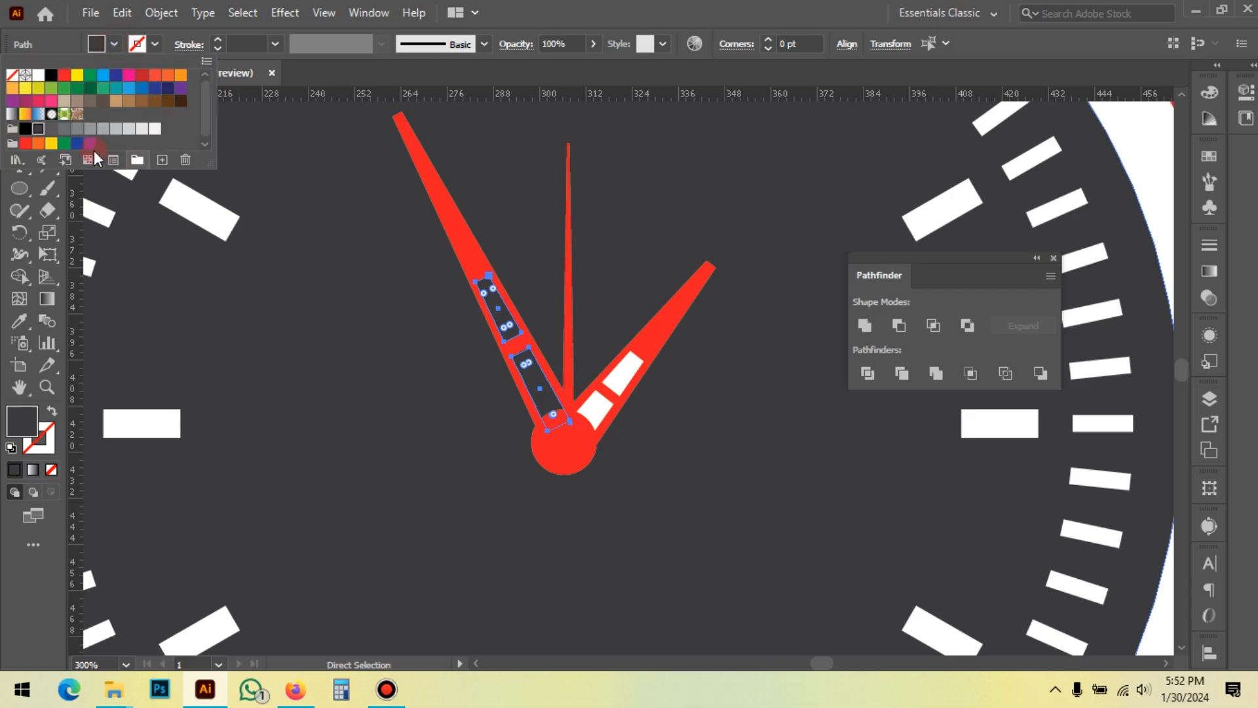
pyautogui.click(27, 130)
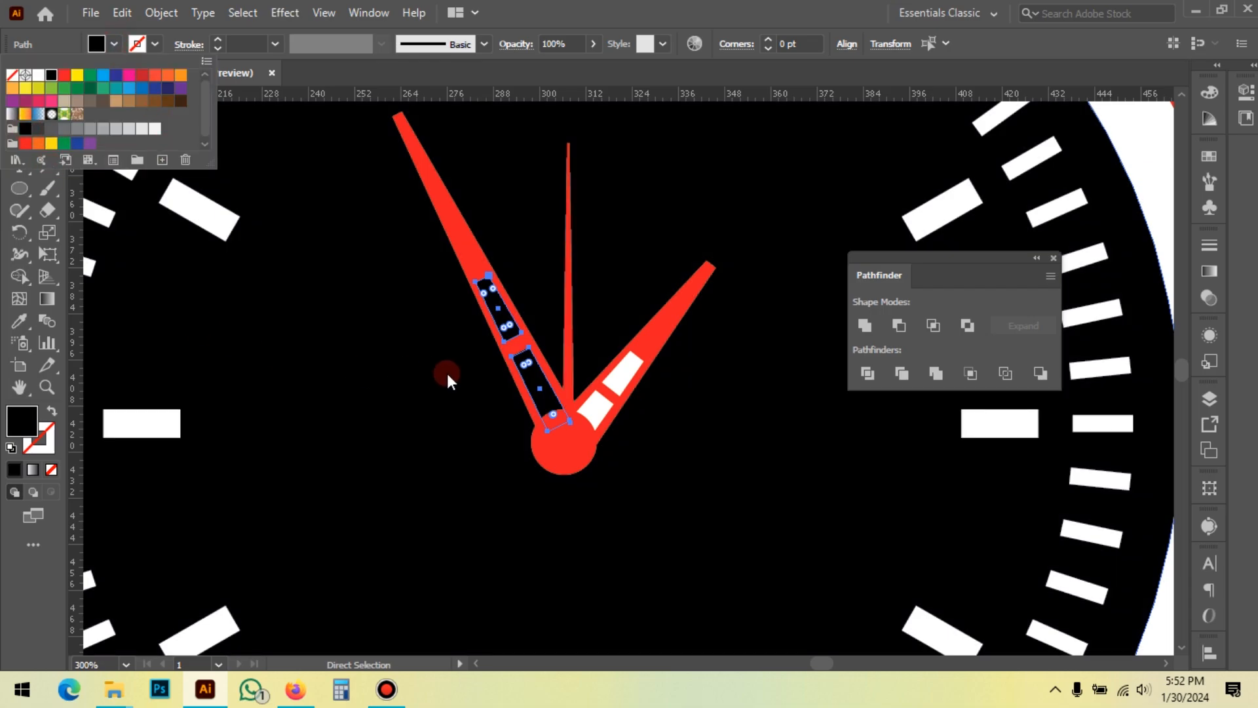
pyautogui.press('Escape')
pyautogui.scroll(-2, 441, 339)
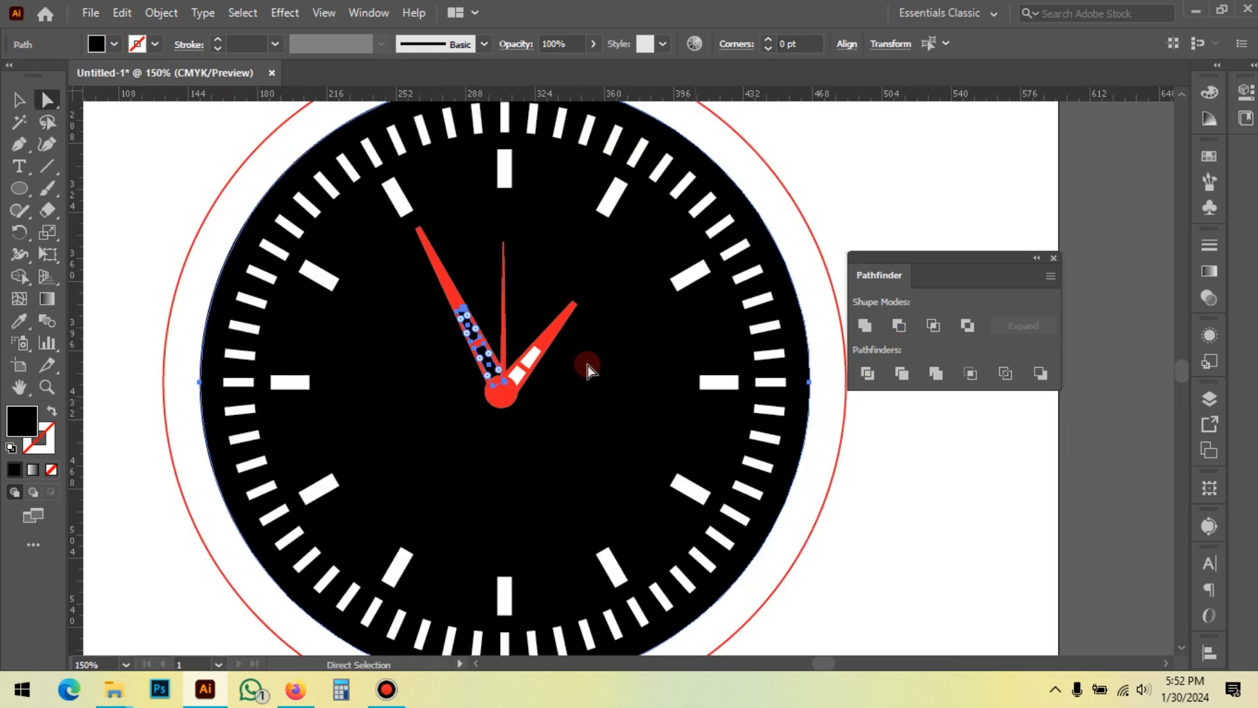
pyautogui.click(917, 178)
pyautogui.hotkey('ctrl', 'z')
pyautogui.click(917, 181)
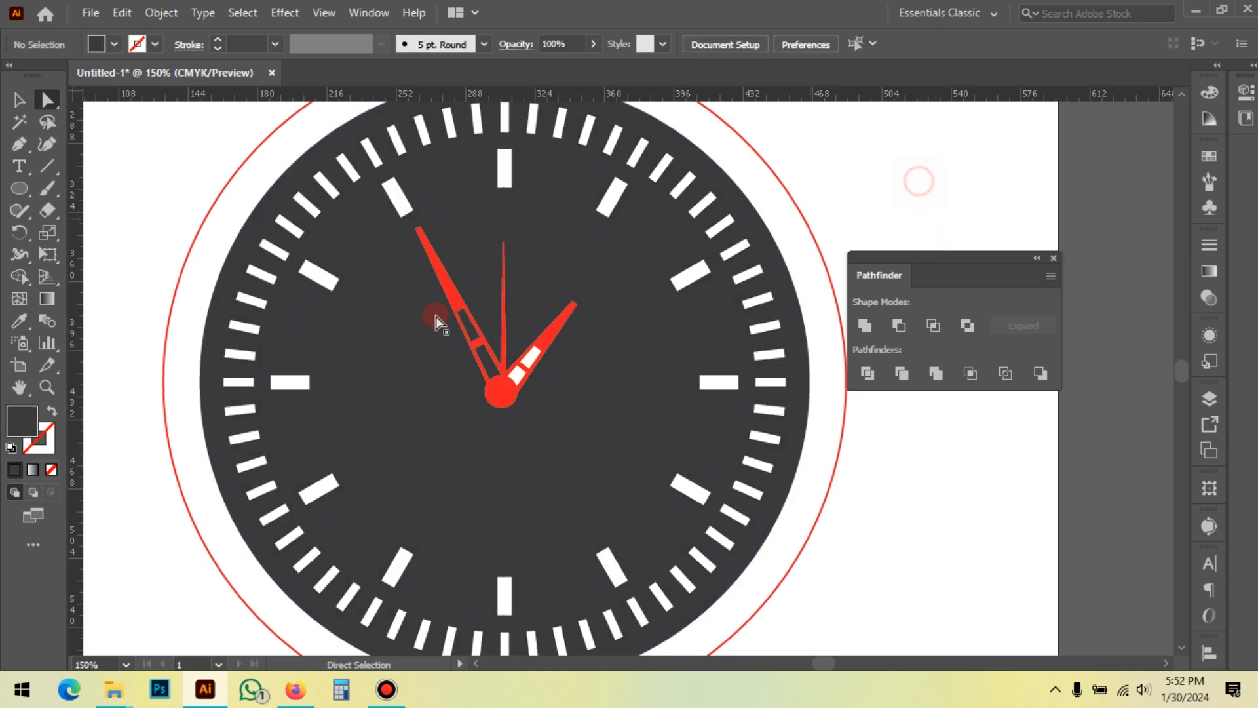
# Select only the four inset shapes of the minute and hour hands and fill them with black
pyautogui.scroll(4, 466, 336)
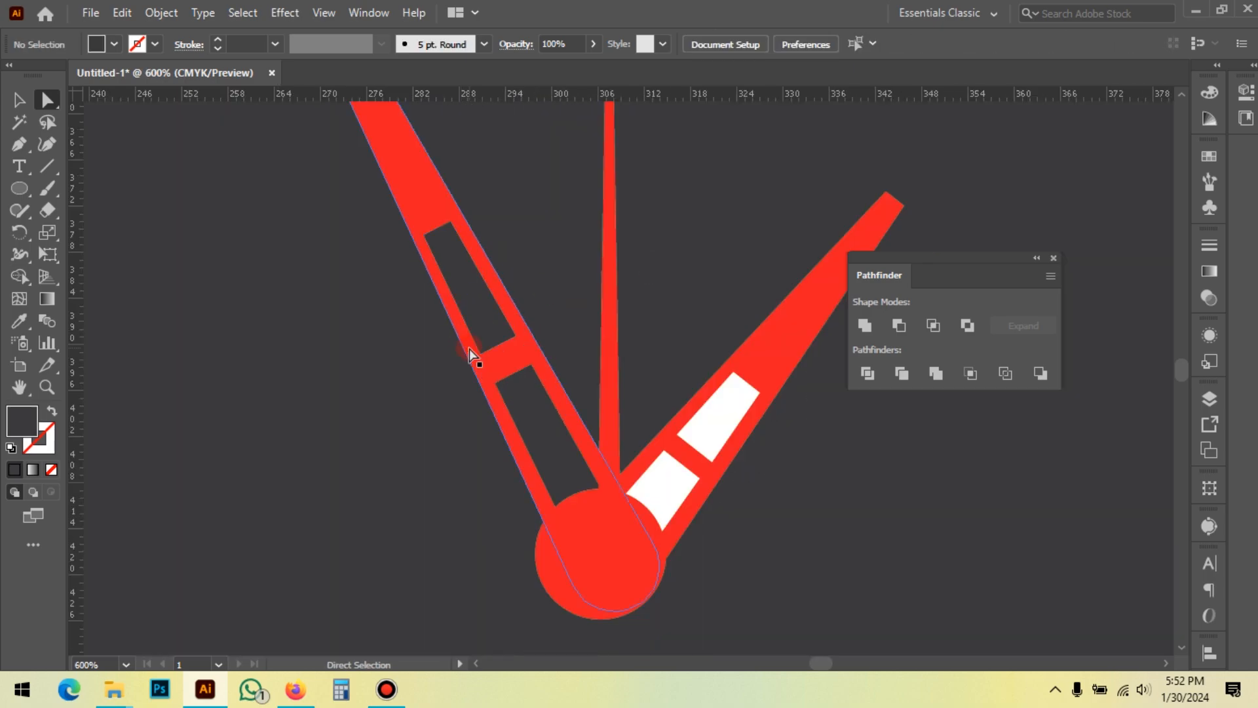
pyautogui.click(479, 308)
pyautogui.keyDown('shift'); pyautogui.click(536, 418); pyautogui.keyUp('shift')
pyautogui.keyDown('shift'); pyautogui.click(671, 489); pyautogui.keyUp('shift')
pyautogui.keyDown('shift'); pyautogui.click(720, 438); pyautogui.keyUp('shift')
pyautogui.click(114, 44)
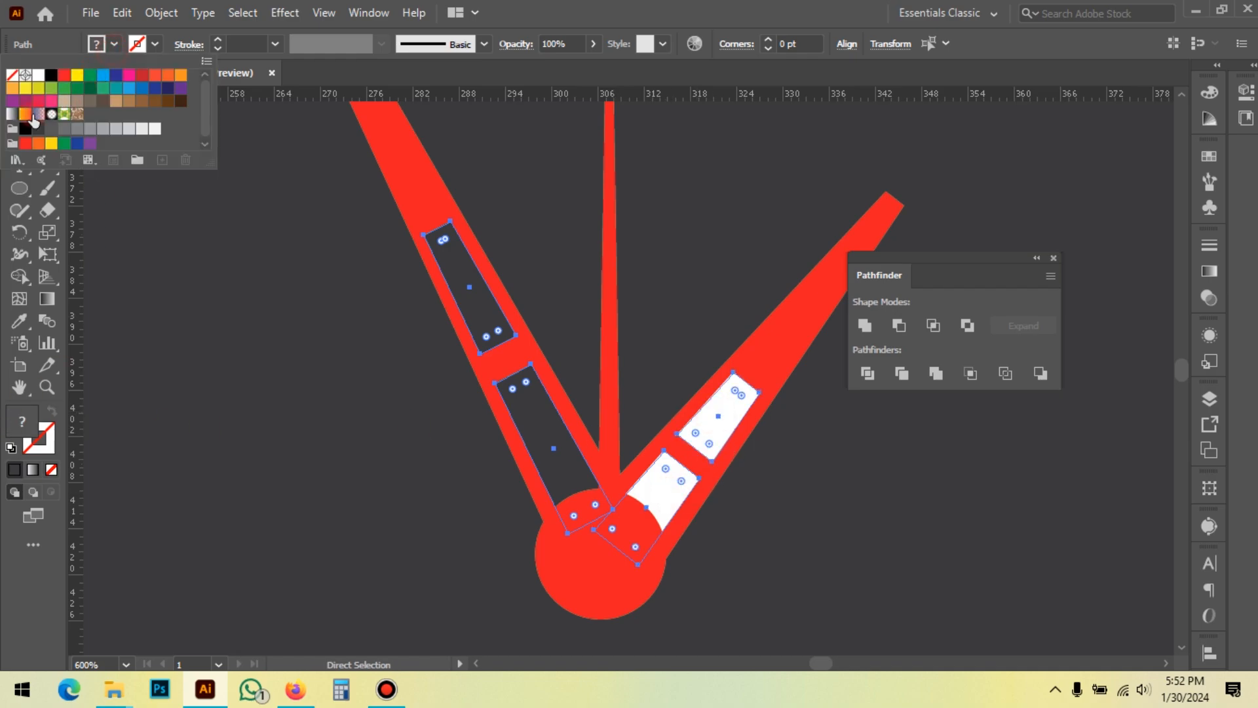
pyautogui.click(25, 128)
pyautogui.press('Escape')
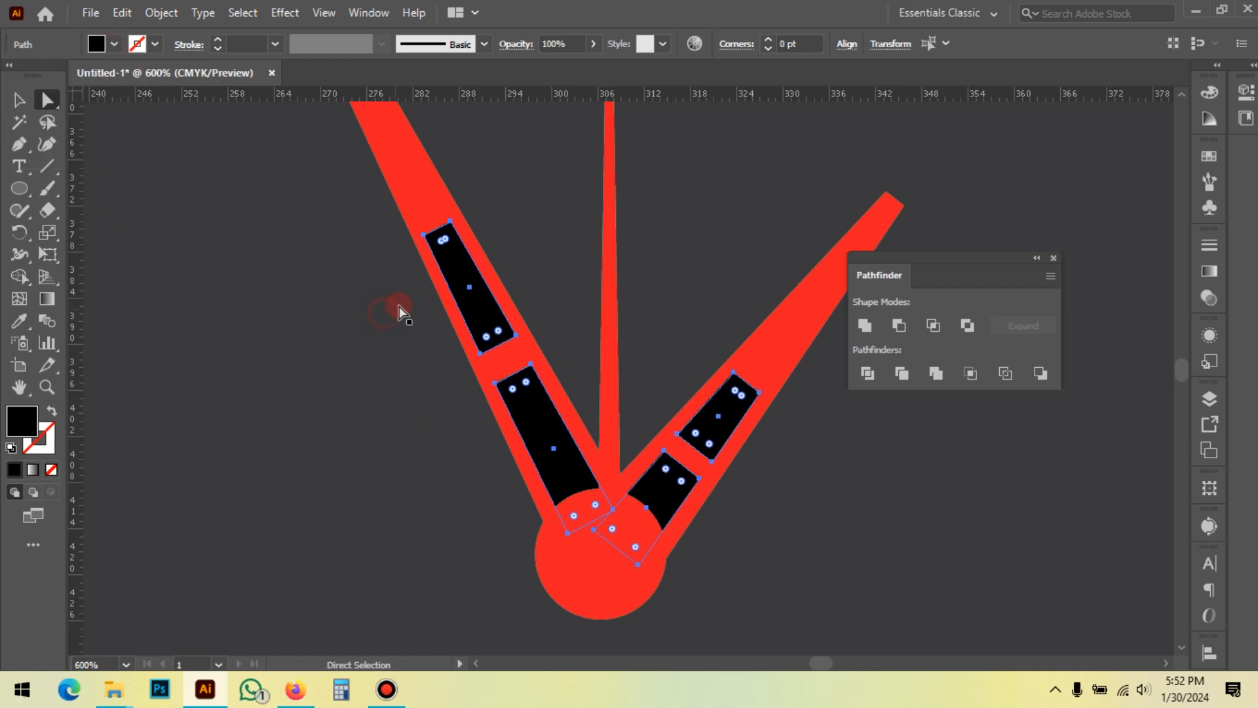
# Change the fill of the four inset shapes in the hands to the dark gray 2D292A, and deselect them
pyautogui.hotkey('ctrl', '-')
pyautogui.hotkey('ctrl', '-')
pyautogui.hotkey('ctrl', '-')
pyautogui.hotkey('ctrl', '-')
pyautogui.scroll(-1, 519, 326)
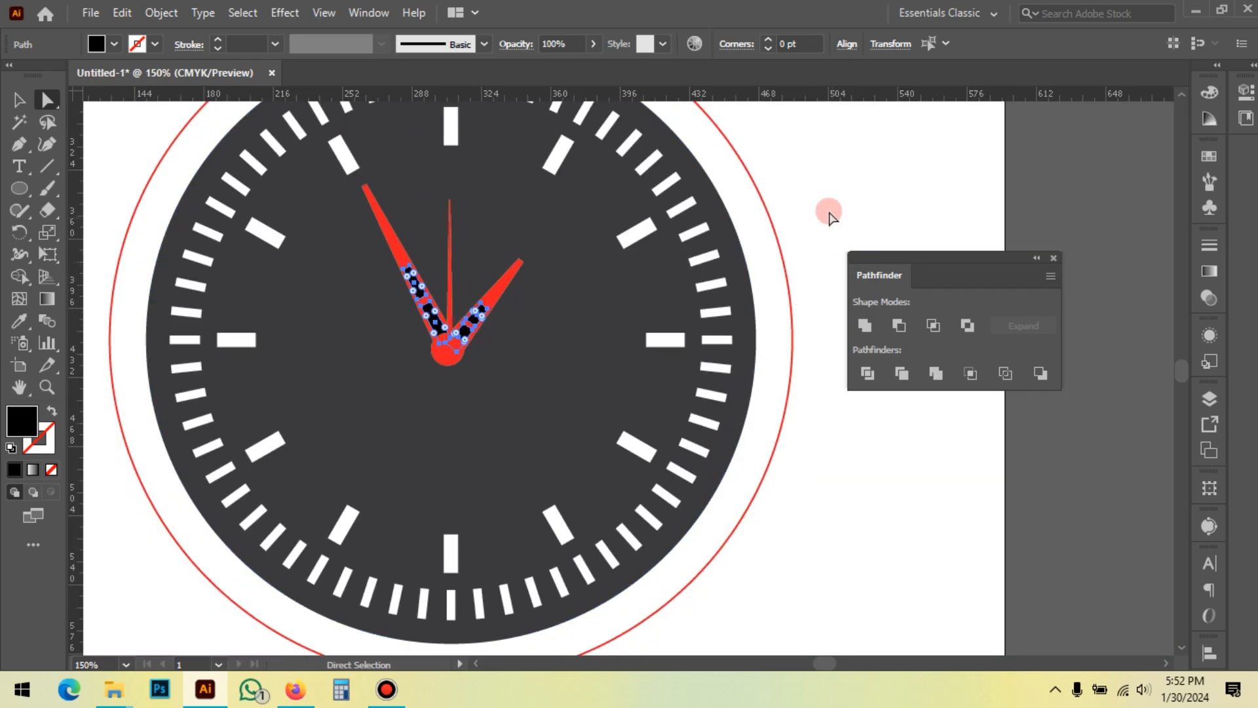
pyautogui.doubleClick(34, 426)
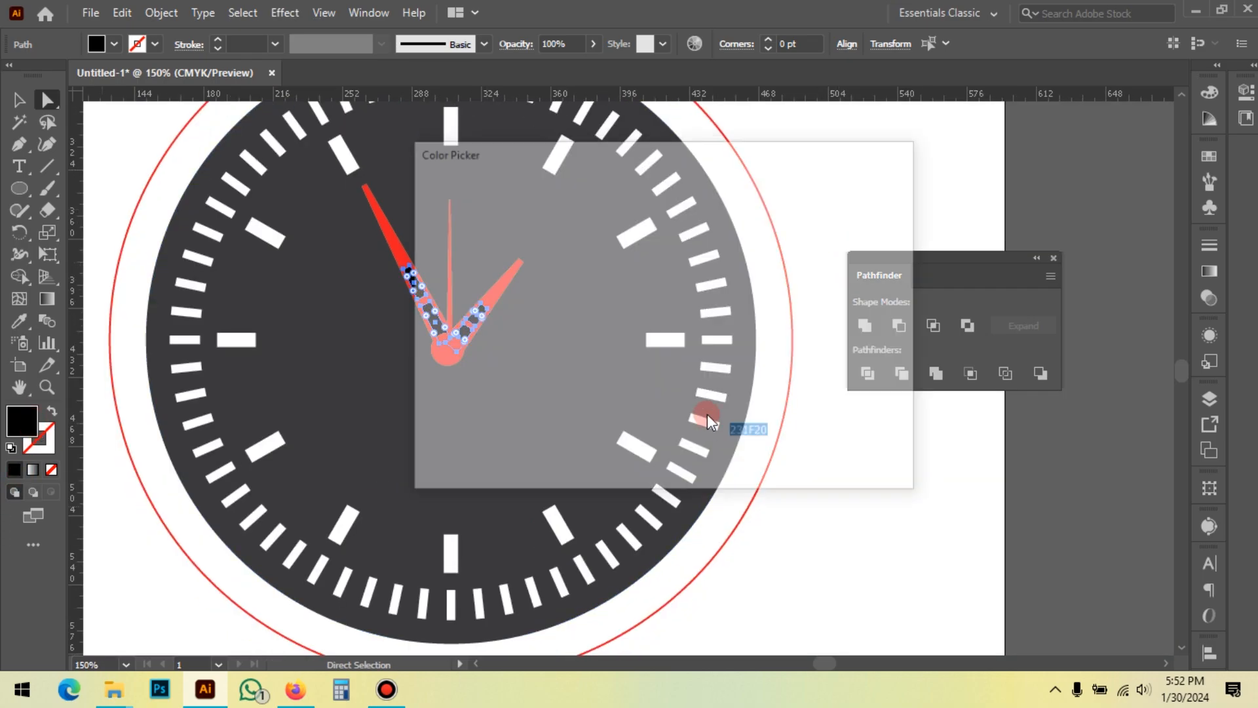
pyautogui.click(447, 395)
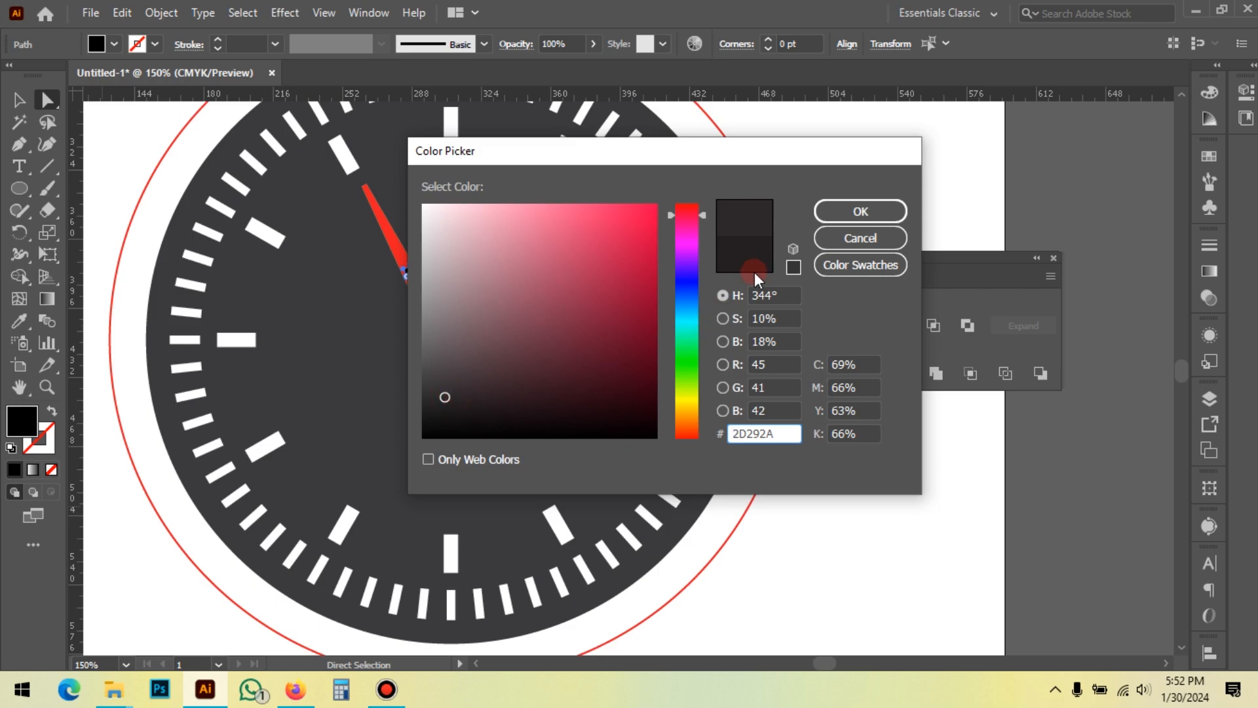
pyautogui.click(859, 211)
pyautogui.click(721, 292)
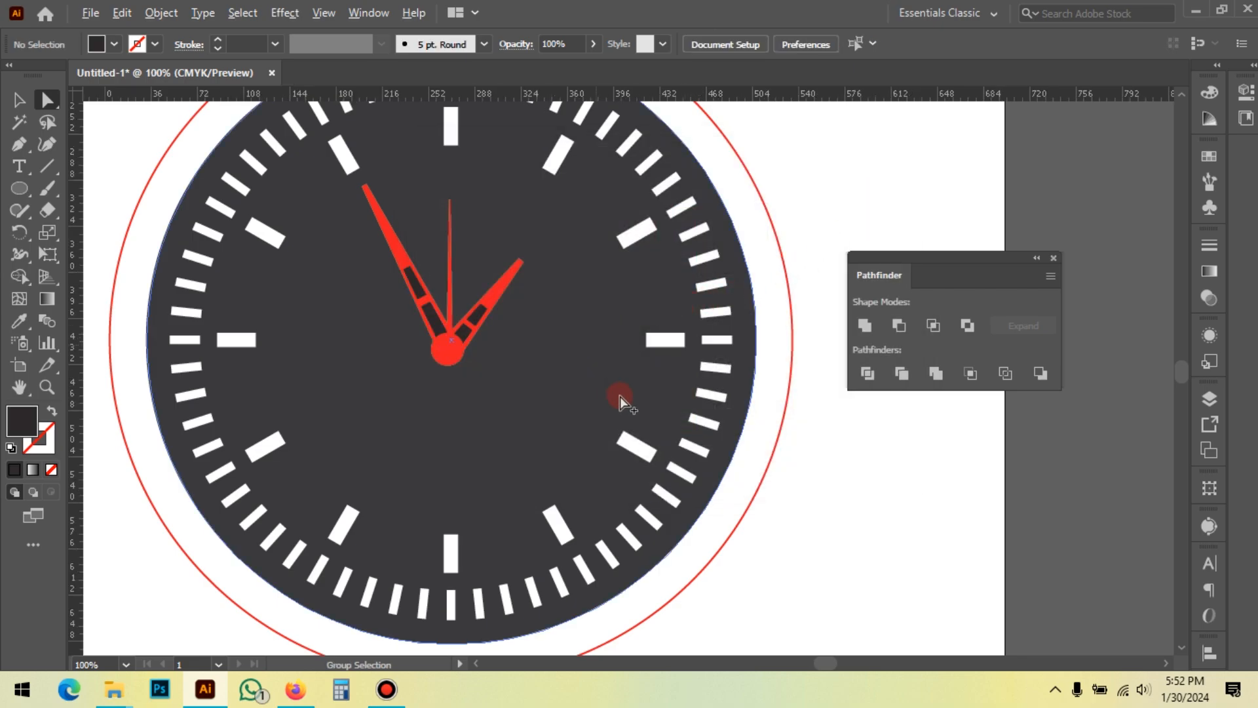
# Move the thin red ring away from the dial, partly over the reference drawing, and deselect it
pyautogui.hotkey('ctrl', '-')
pyautogui.hotkey('ctrl', '-')
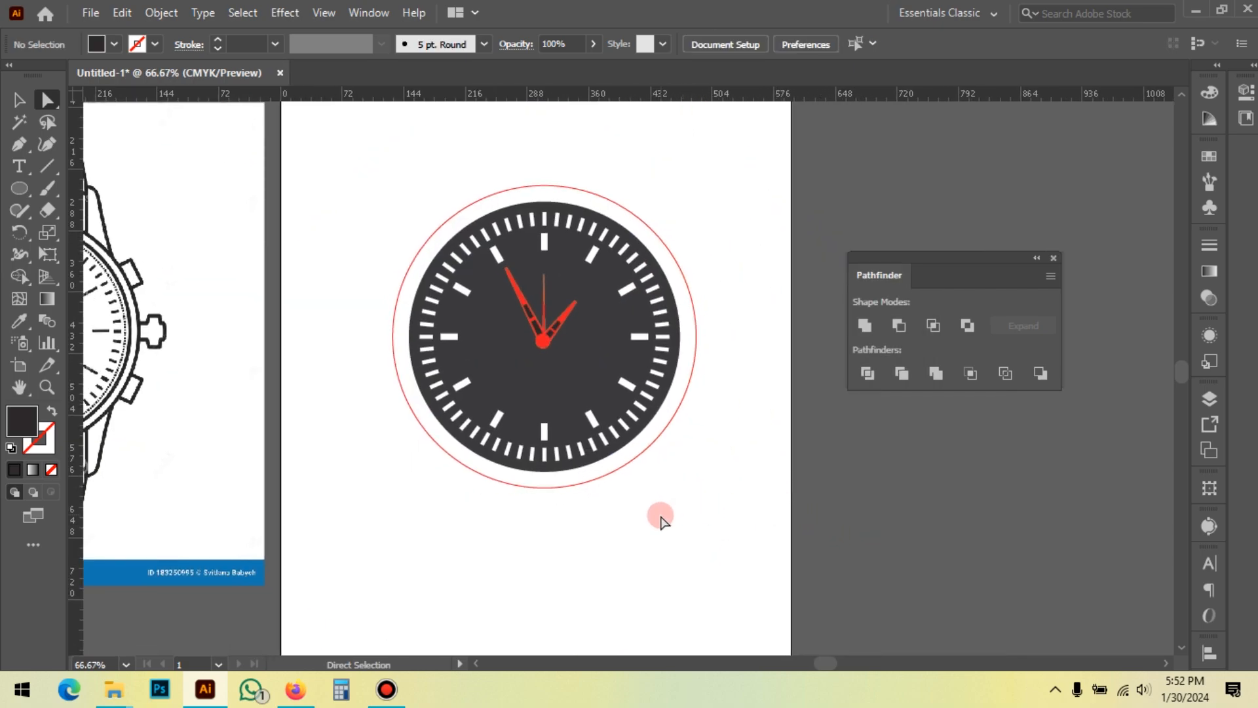
pyautogui.scroll(-1, 516, 343)
pyautogui.moveTo(251, 355); pyautogui.dragTo(279, 351)
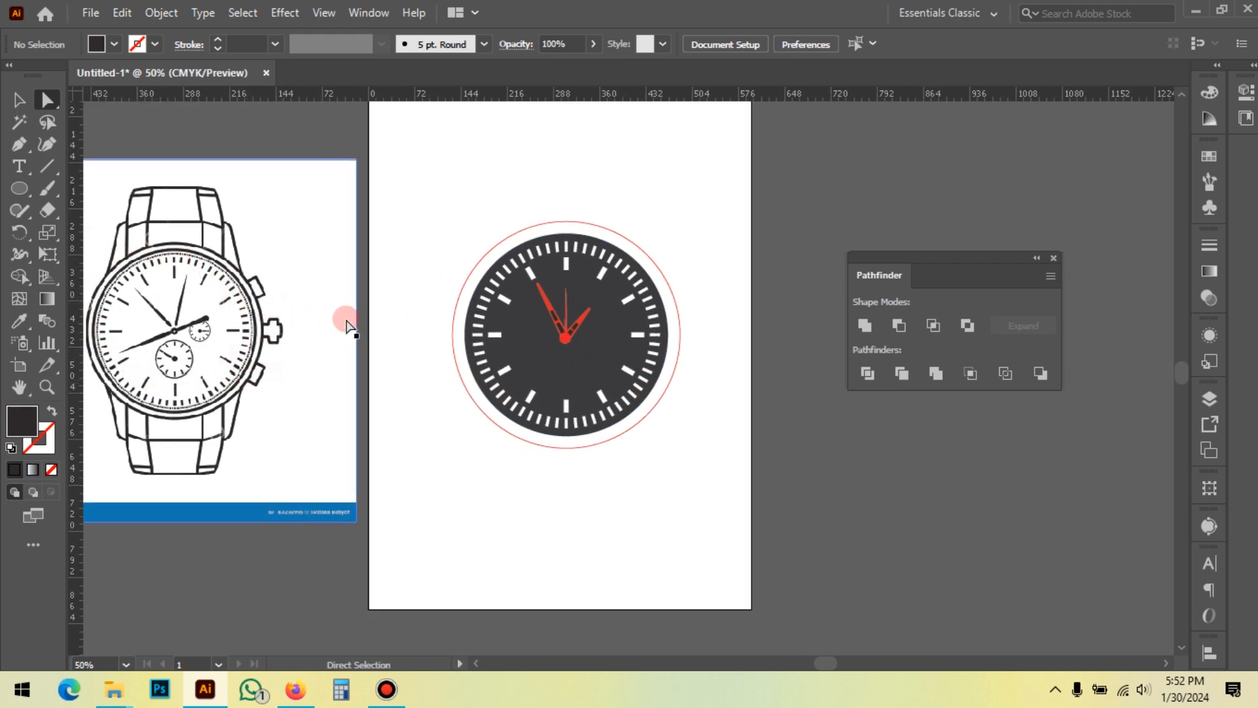
pyautogui.click(18, 99)
pyautogui.click(721, 139)
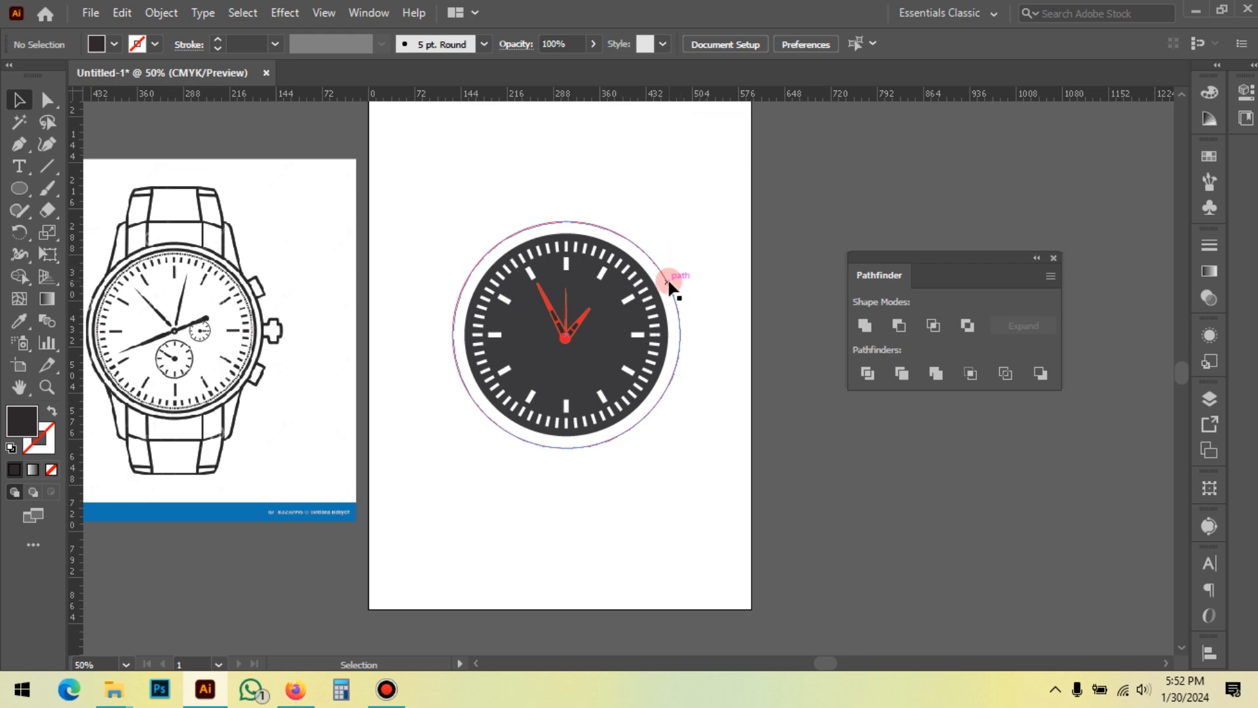
pyautogui.moveTo(671, 304); pyautogui.dragTo(420, 290)
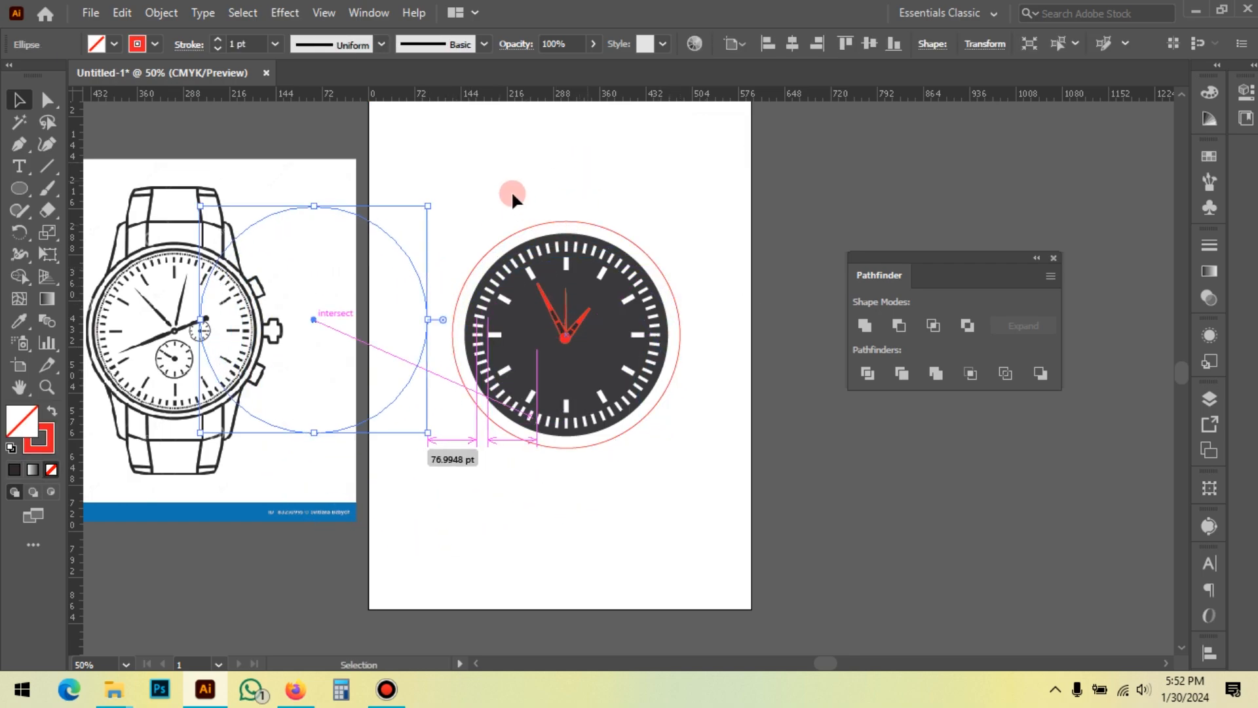
pyautogui.click(700, 209)
# Group the dial with its markers and hands, and move the group off the artboard
pyautogui.moveTo(457, 208); pyautogui.dragTo(708, 478)
pyautogui.rightClick(671, 226)
pyautogui.click(738, 370)
pyautogui.moveTo(568, 336); pyautogui.dragTo(627, 302)
# Place the red ring on the empty artboard and turn it into a solid black circle without a stroke
pyautogui.click(428, 322)
pyautogui.moveTo(427, 328); pyautogui.dragTo(773, 376)
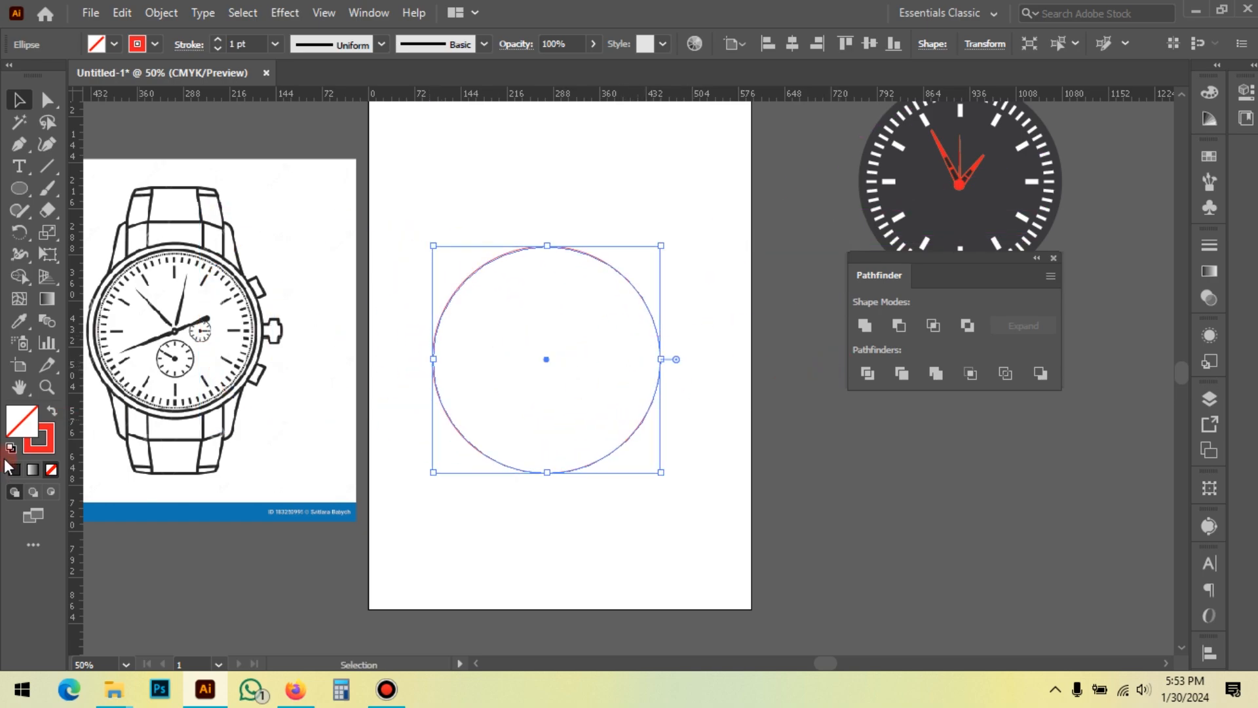
pyautogui.click(40, 436)
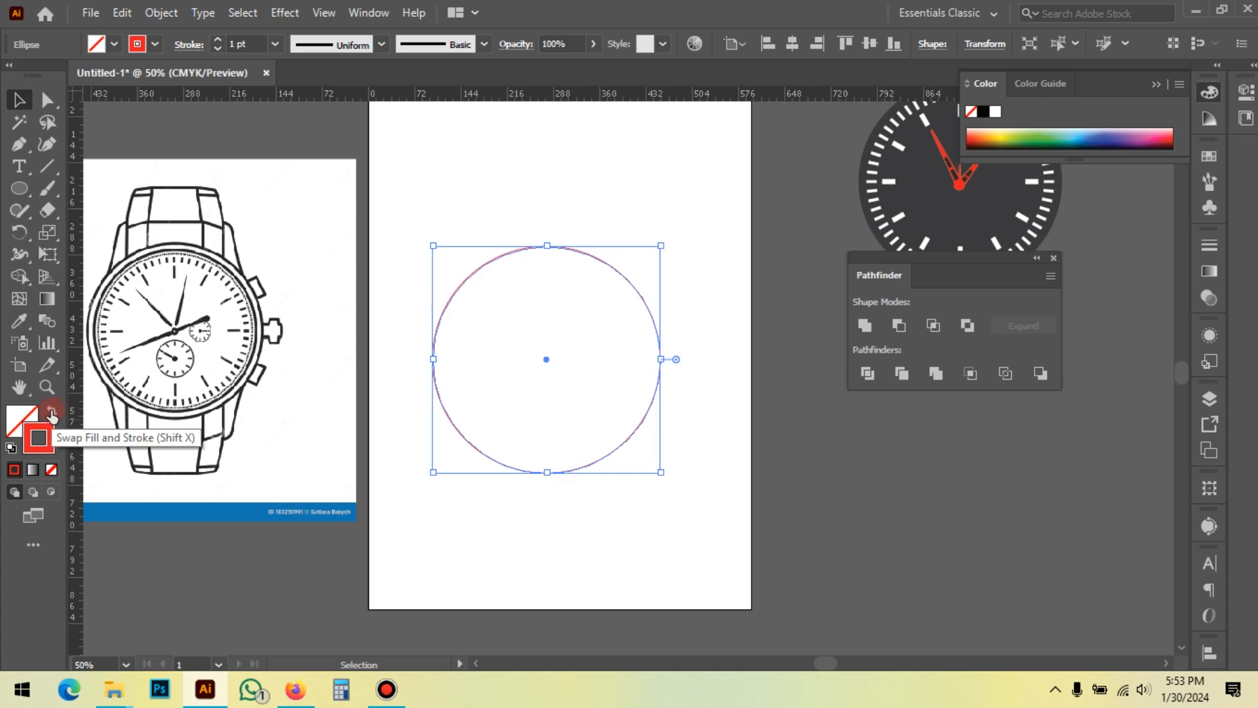
pyautogui.click(52, 414)
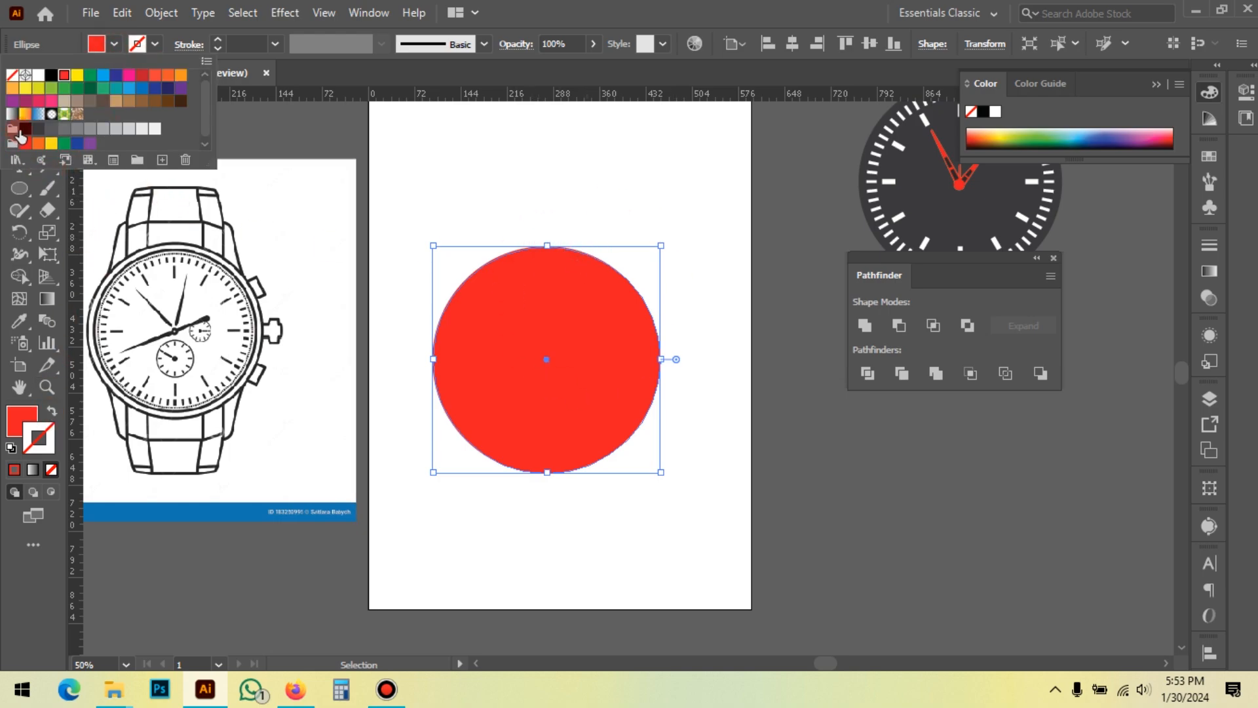
pyautogui.click(20, 133)
pyautogui.click(619, 200)
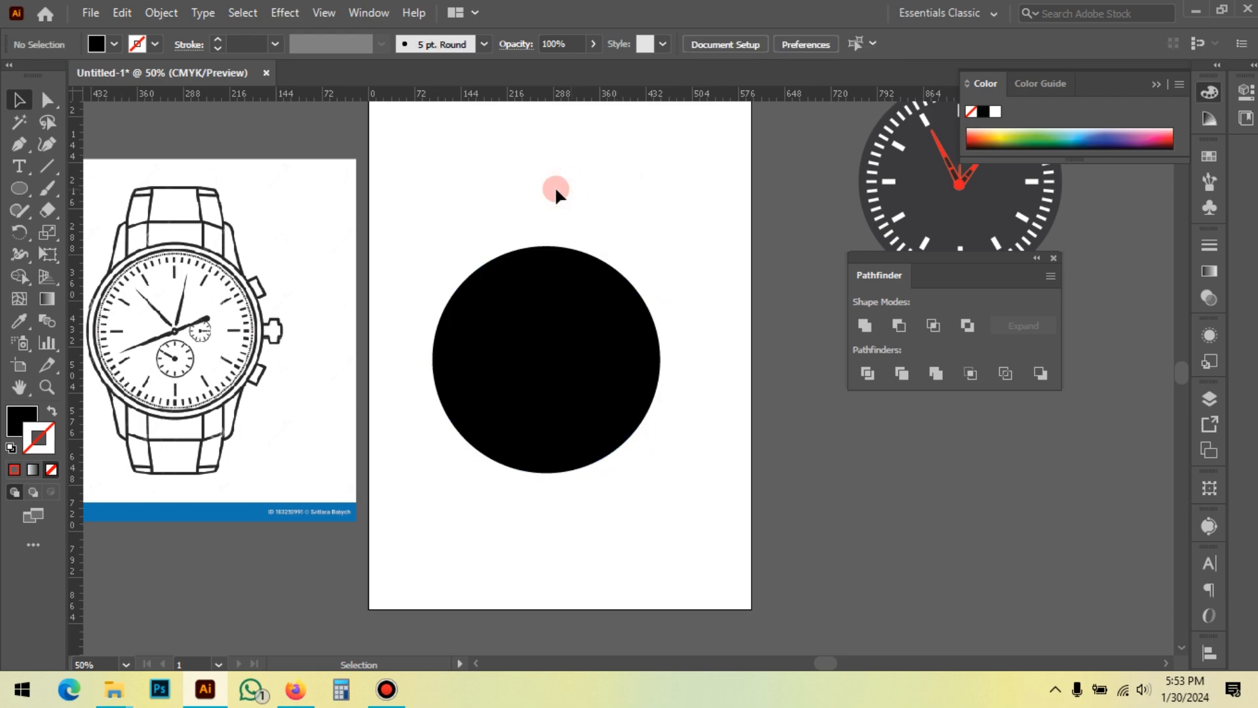
# Draw a tall black rectangle overlapping the upper edge of the circle, and widen it slightly on both sides
pyautogui.press('m')
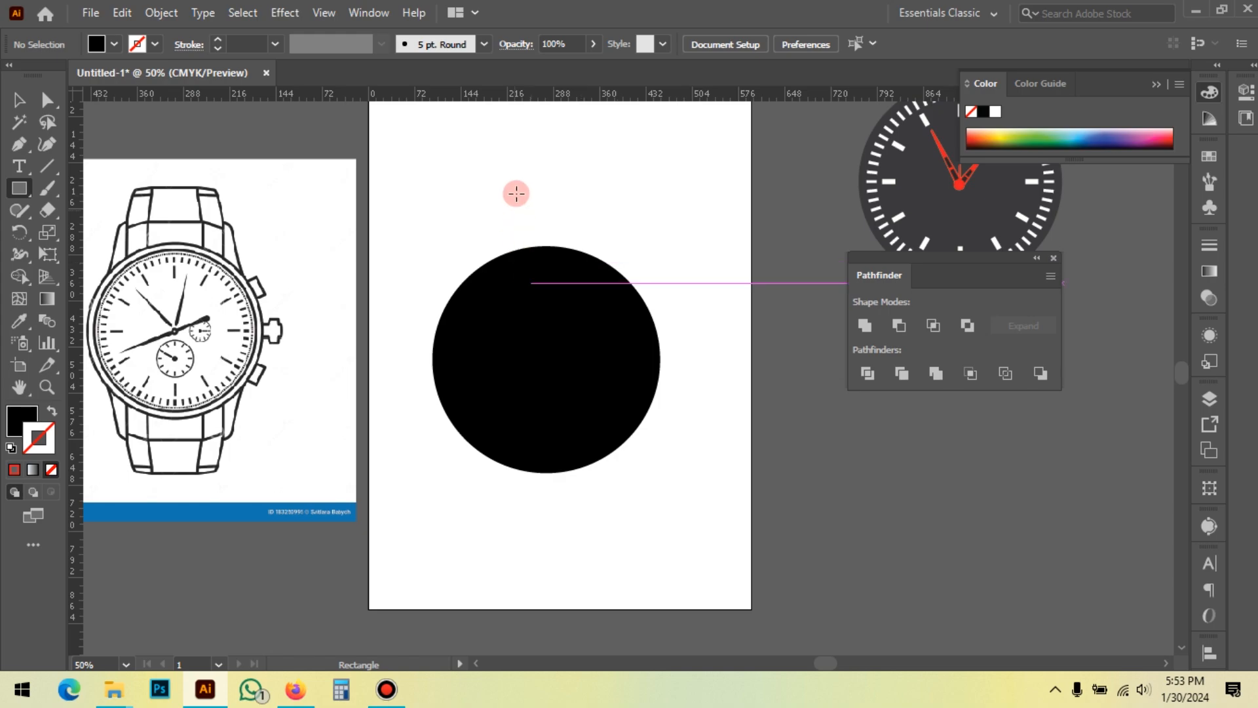
pyautogui.moveTo(498, 163); pyautogui.dragTo(606, 305)
pyautogui.click(35, 105)
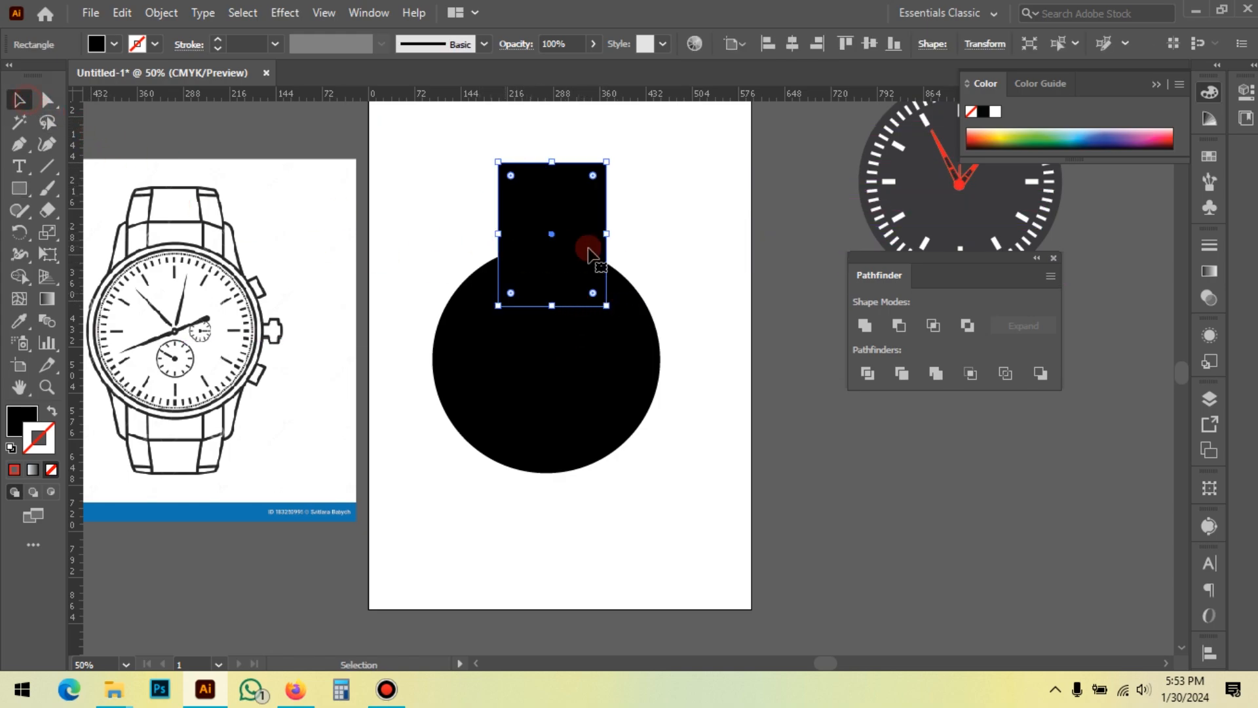
pyautogui.click(665, 229)
pyautogui.click(507, 234)
# Duplicate the rectangle over the circle's lower edge and group the two rectangles
pyautogui.moveTo(500, 234); pyautogui.dragTo(581, 448)
pyautogui.keyDown('shift'); pyautogui.click(570, 219); pyautogui.keyUp('shift')
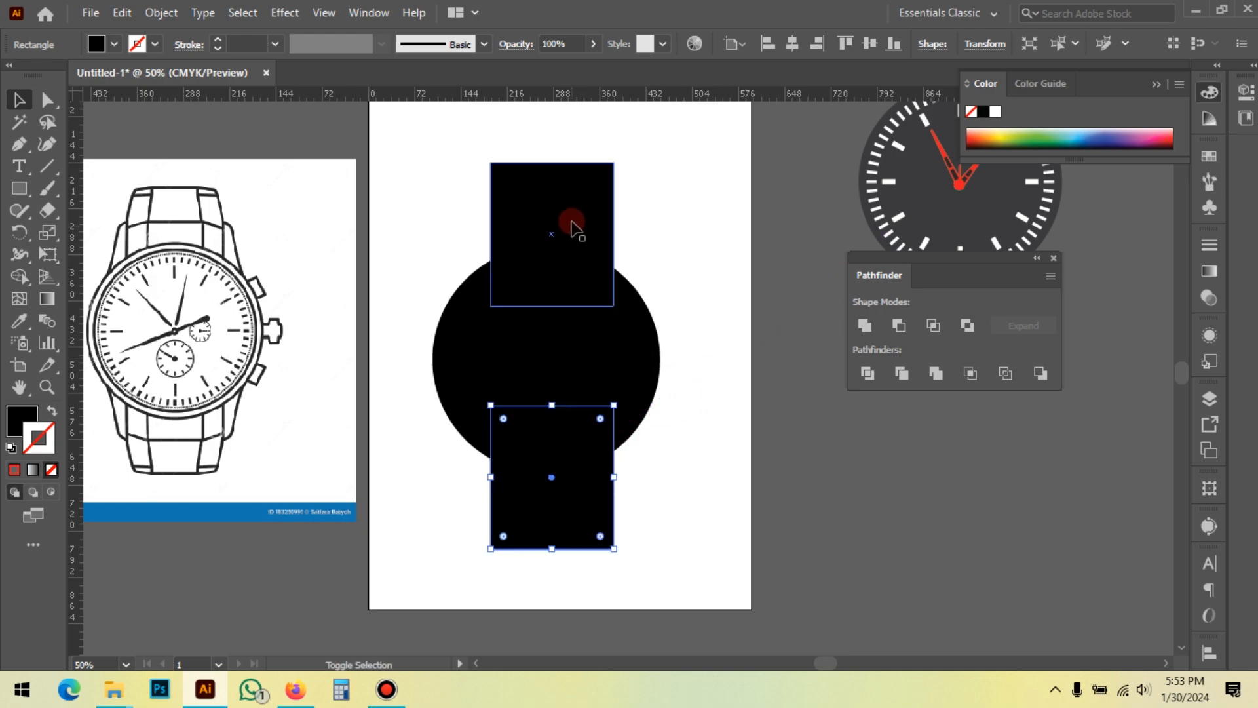
pyautogui.rightClick(622, 183)
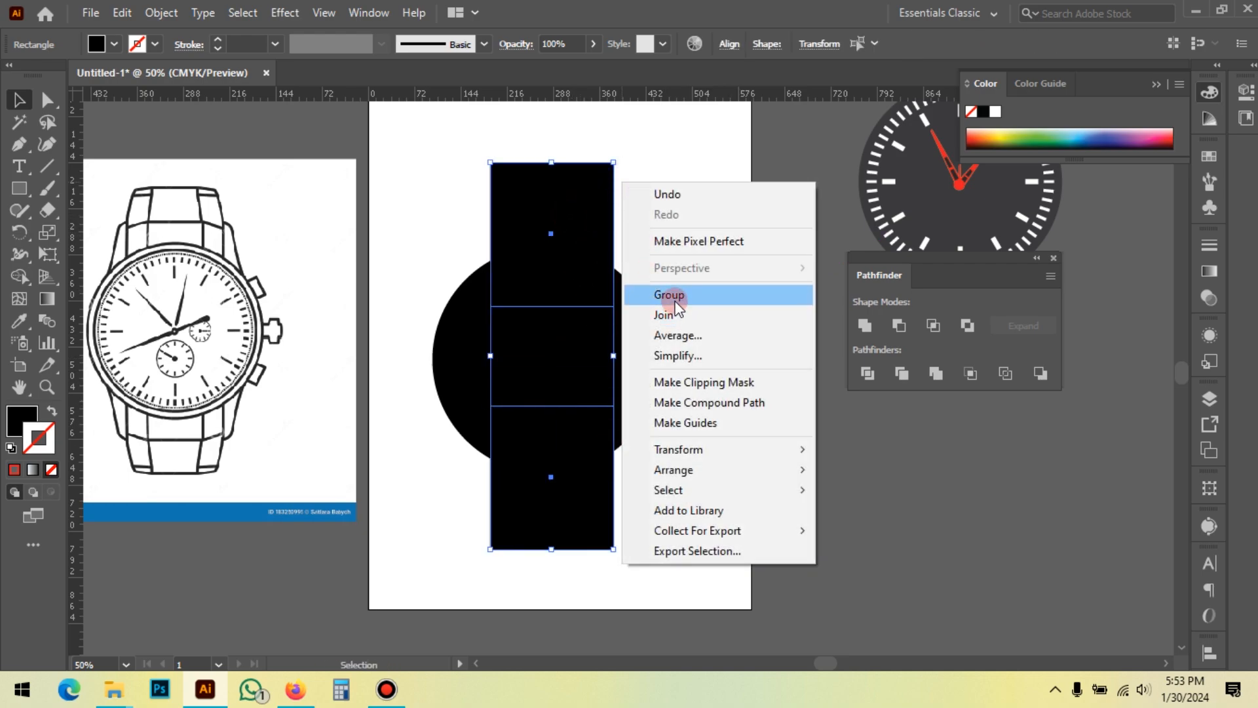
pyautogui.click(669, 295)
# Align the grouped rectangles and the black circle on their horizontal and vertical centers, and deselect them
pyautogui.keyDown('shift'); pyautogui.click(642, 350); pyautogui.keyUp('shift')
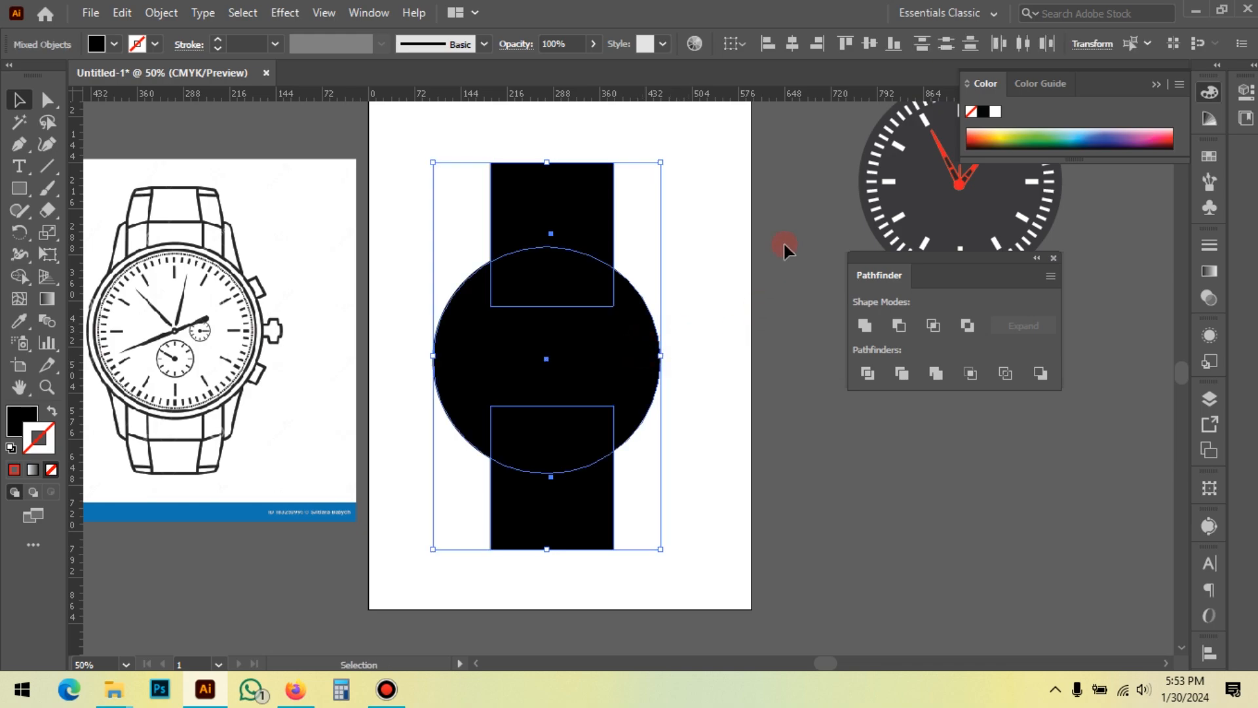
pyautogui.click(793, 46)
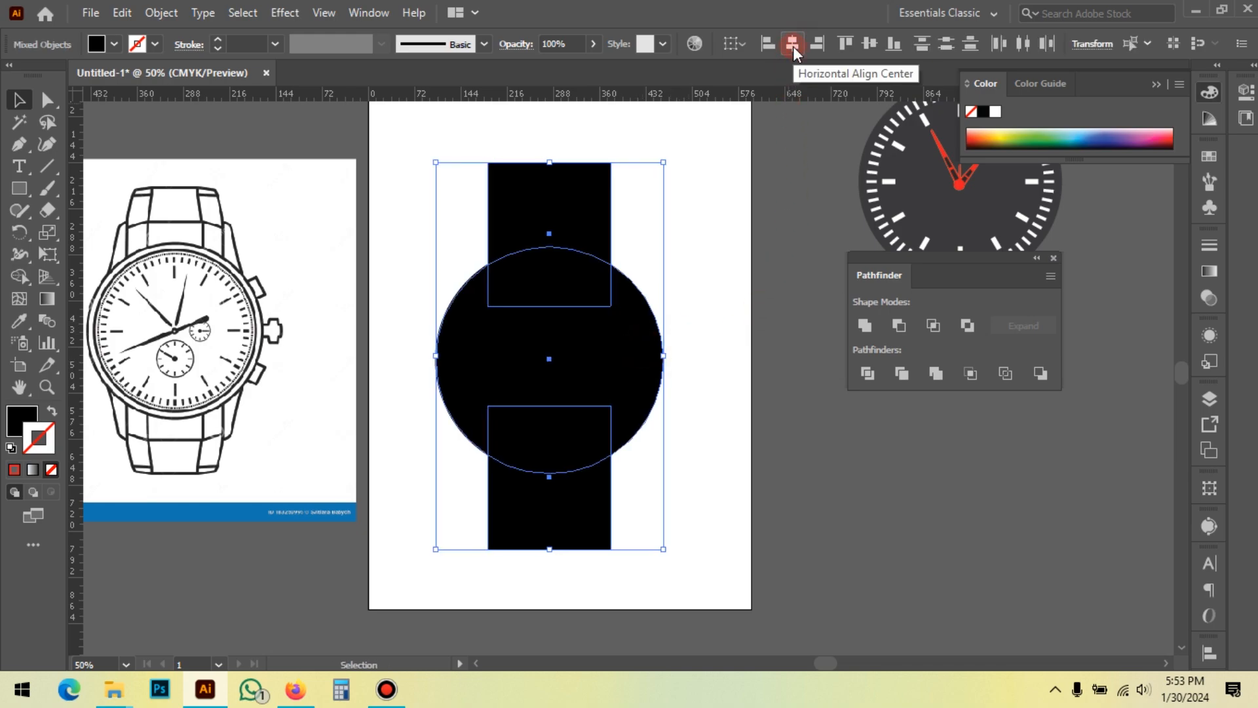
pyautogui.click(867, 49)
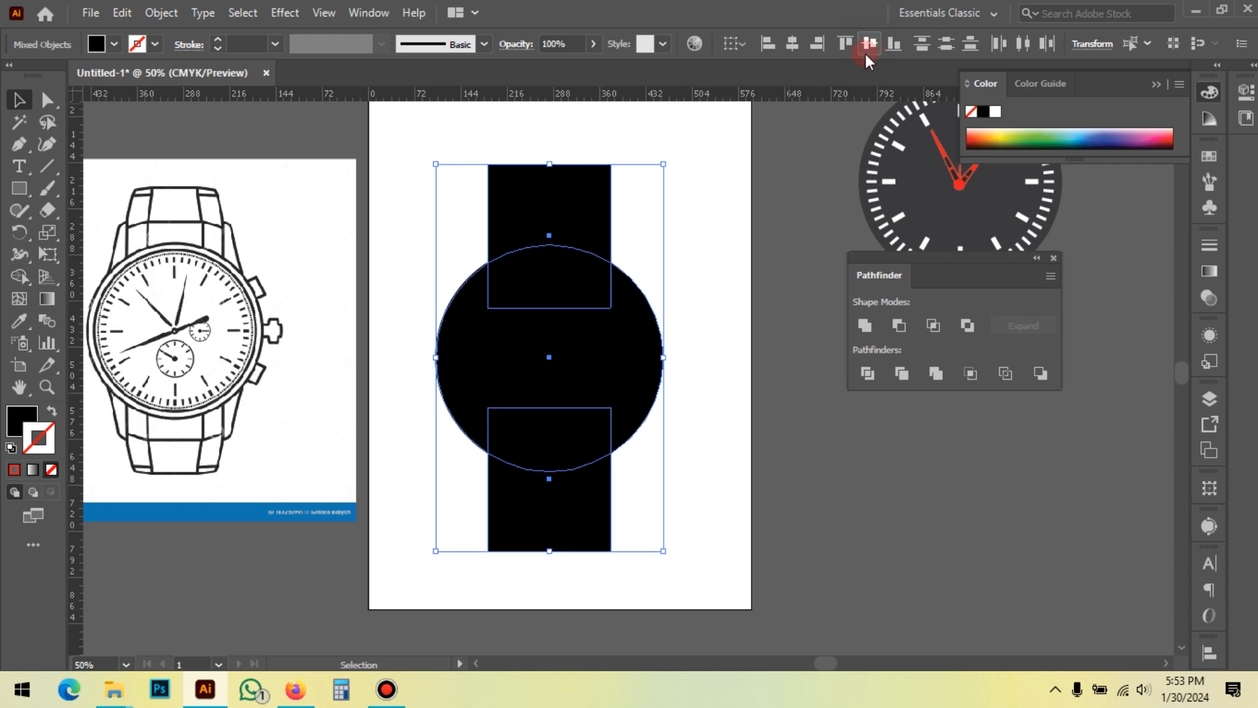
pyautogui.click(739, 309)
# Ungroup the two strap rectangles above and below the circle
pyautogui.rightClick(575, 223)
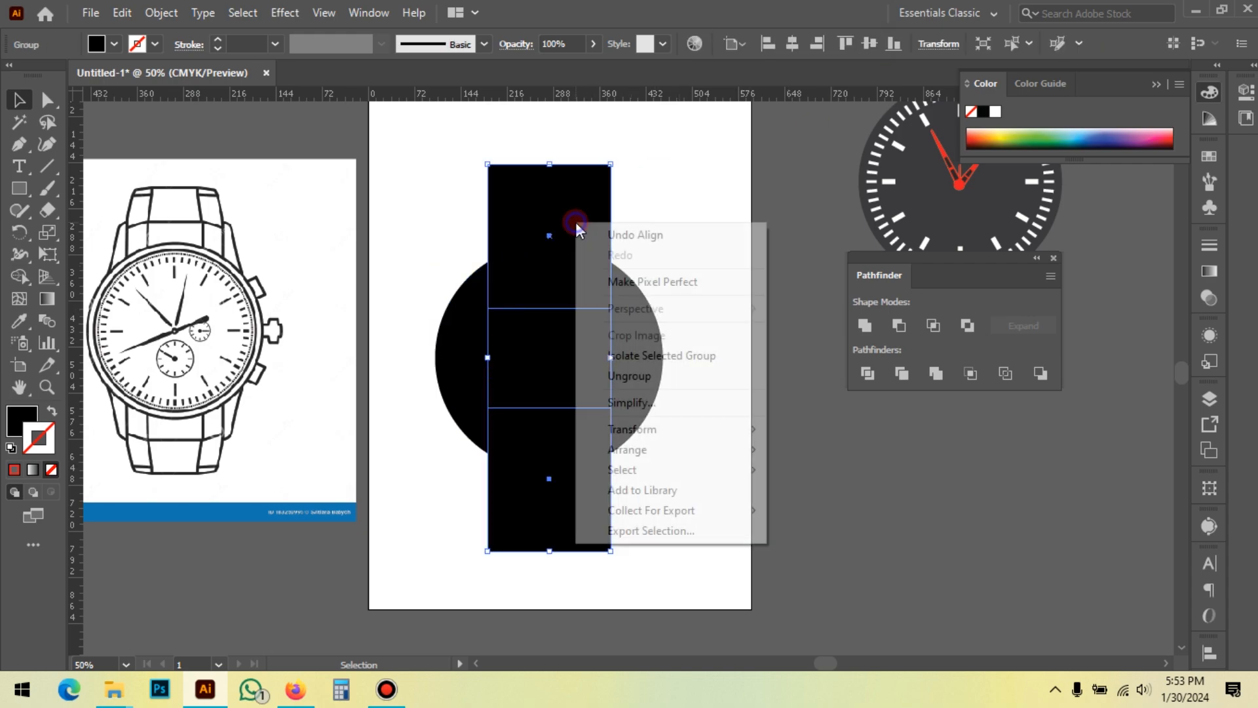
pyautogui.click(647, 386)
pyautogui.click(693, 375)
pyautogui.click(589, 239)
pyautogui.keyDown('shift'); pyautogui.click(562, 505); pyautogui.keyUp('shift')
pyautogui.click(757, 372)
# Select the circle with both separate rectangles and align all three on their horizontal and vertical centers
pyautogui.click(576, 247)
pyautogui.moveTo(666, 216); pyautogui.dragTo(528, 496)
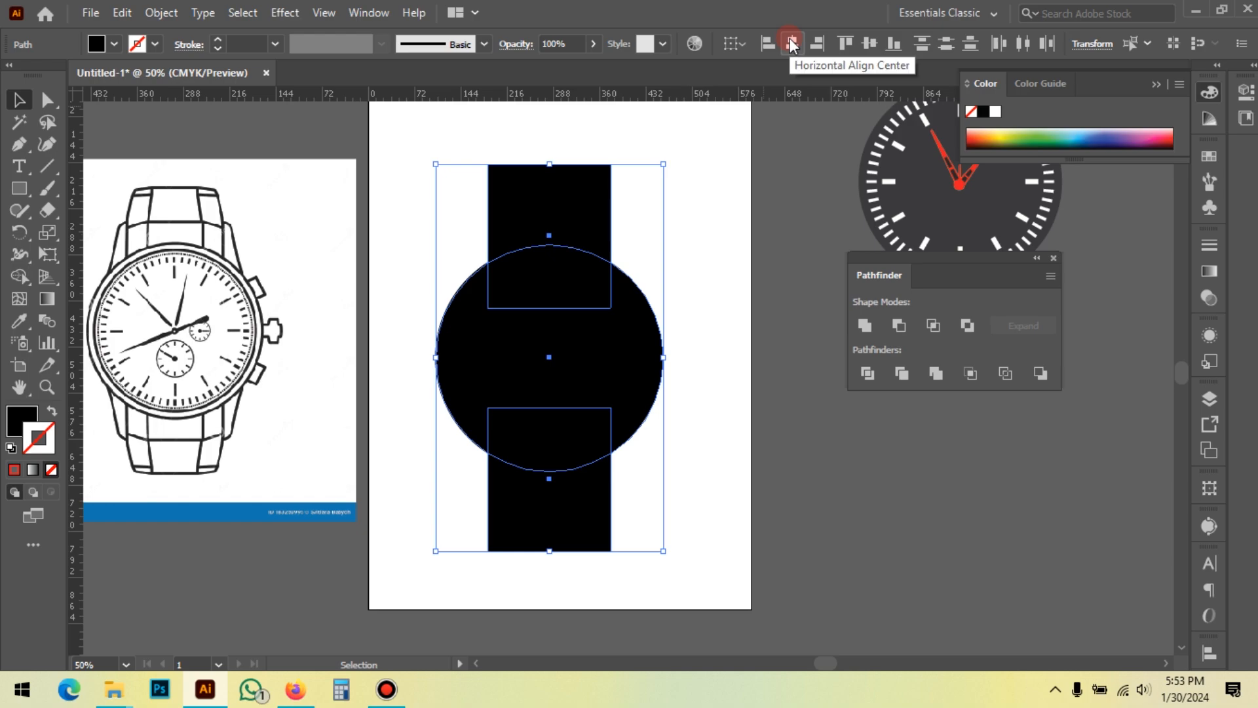
pyautogui.click(792, 43)
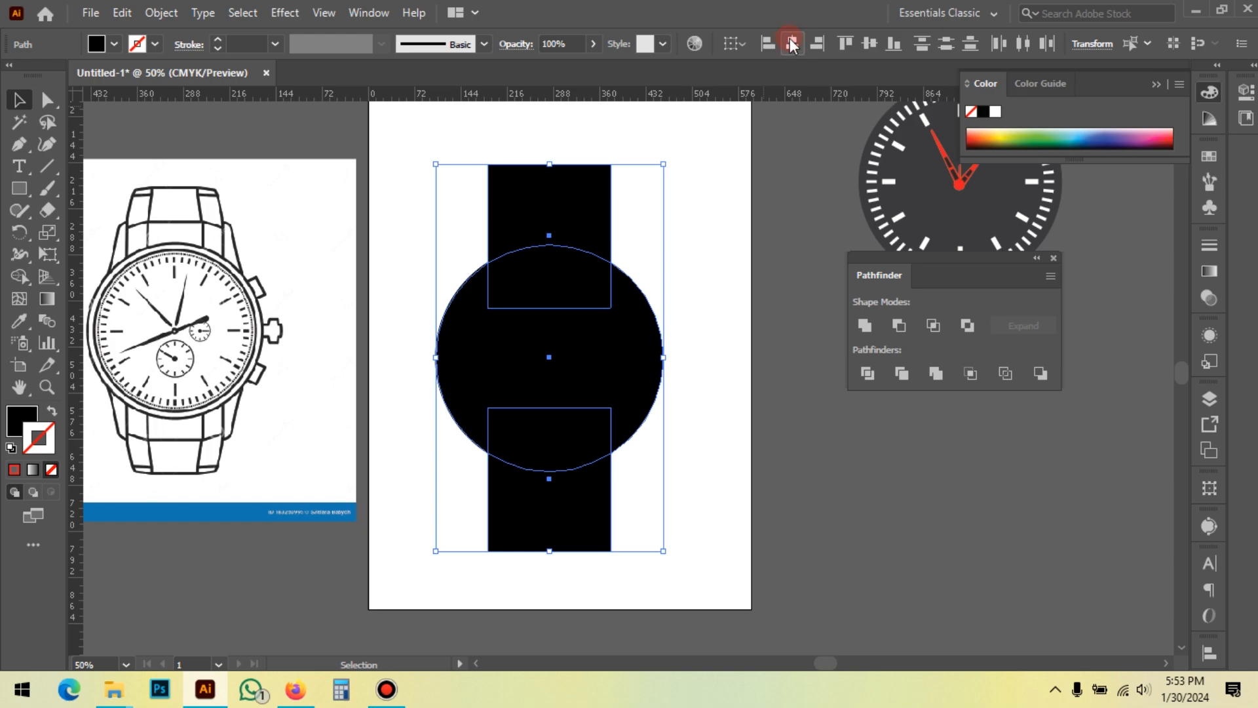
pyautogui.click(876, 46)
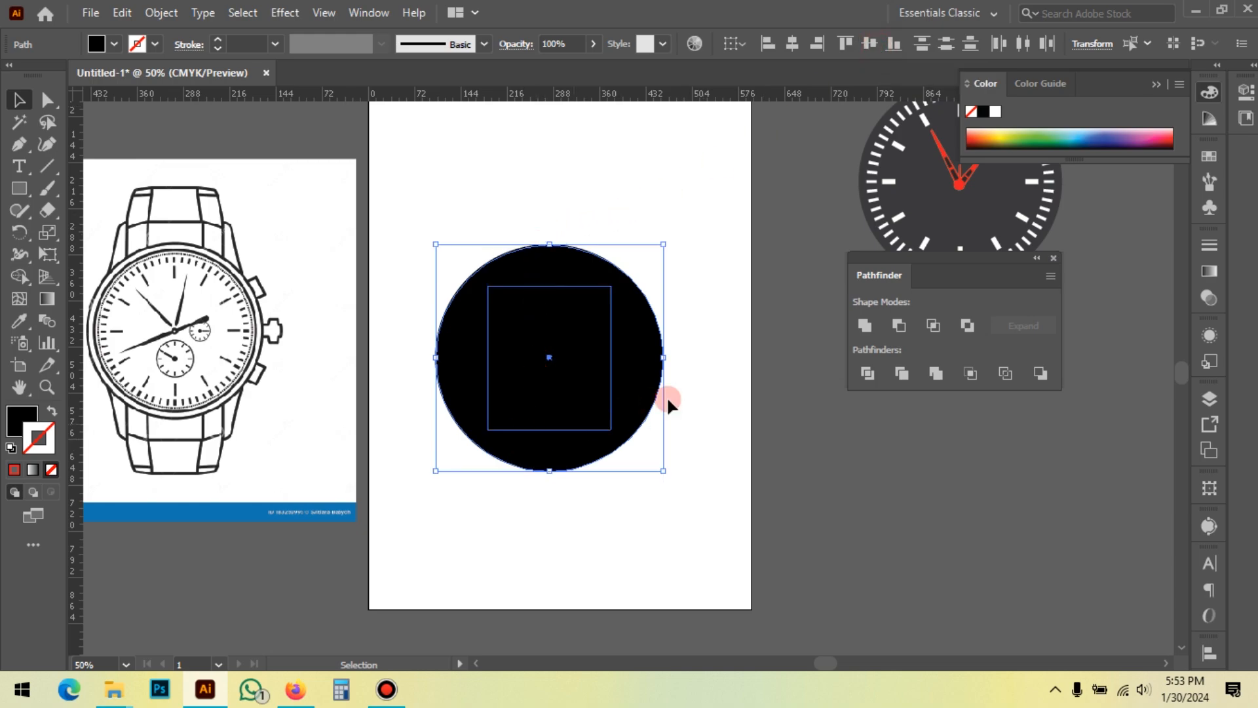
# Undo the last alignment and group the two strap rectangles above and below the circle
pyautogui.hotkey('ctrl', 'z')
pyautogui.click(704, 422)
pyautogui.click(563, 213)
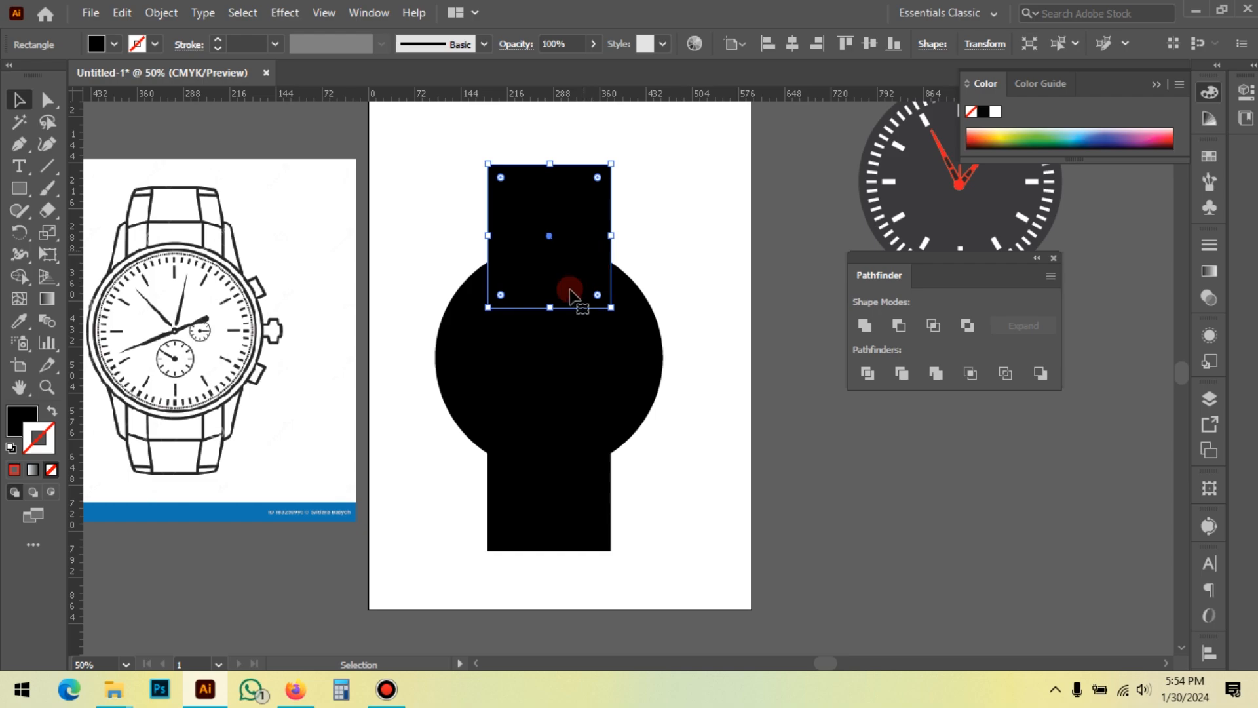
pyautogui.keyDown('shift'); pyautogui.click(576, 506); pyautogui.keyUp('shift')
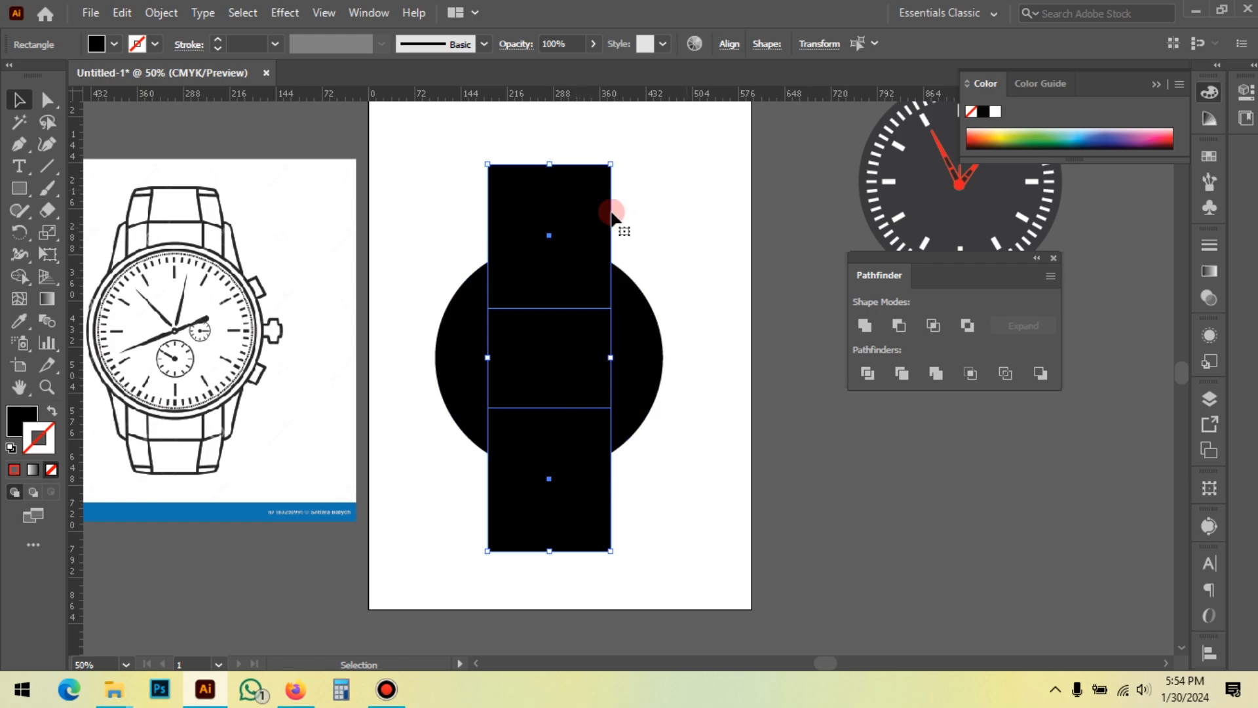
pyautogui.rightClick(722, 150)
pyautogui.click(777, 266)
pyautogui.moveTo(698, 223); pyautogui.dragTo(573, 361)
pyautogui.click(737, 309)
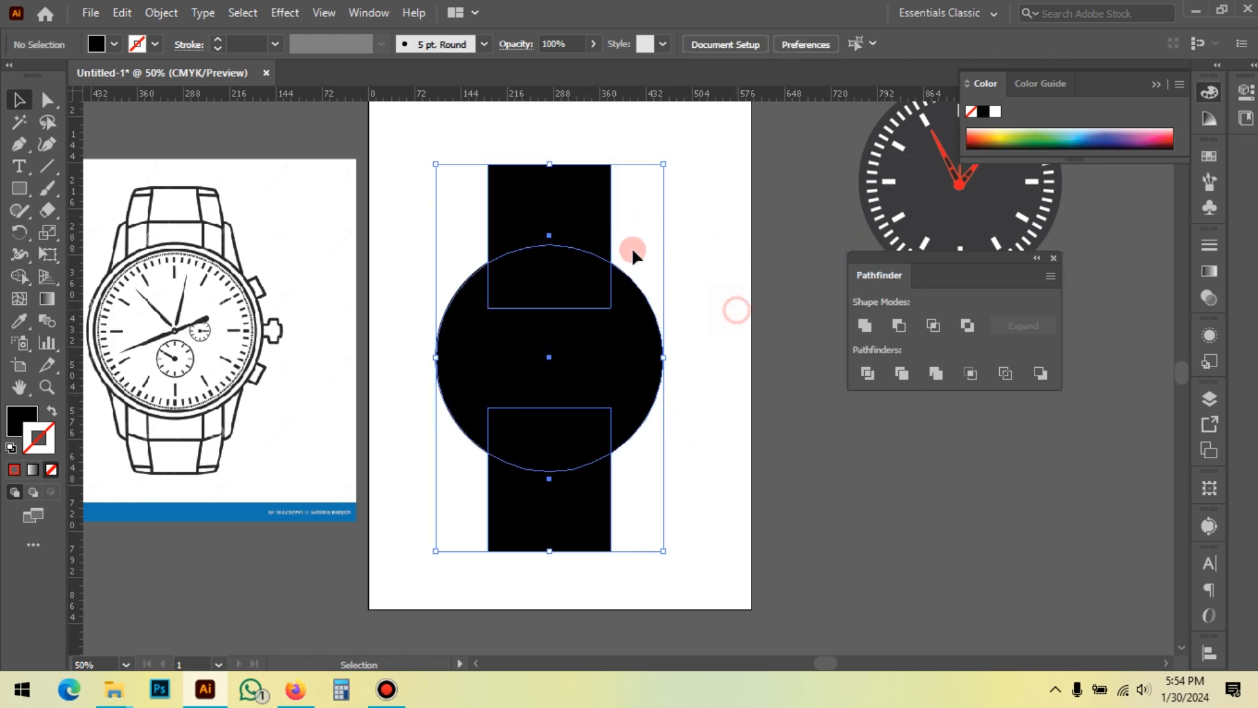
# Align the grouped rectangles and the circle on their horizontal centers, and ungroup the two rectangles
pyautogui.click(593, 209)
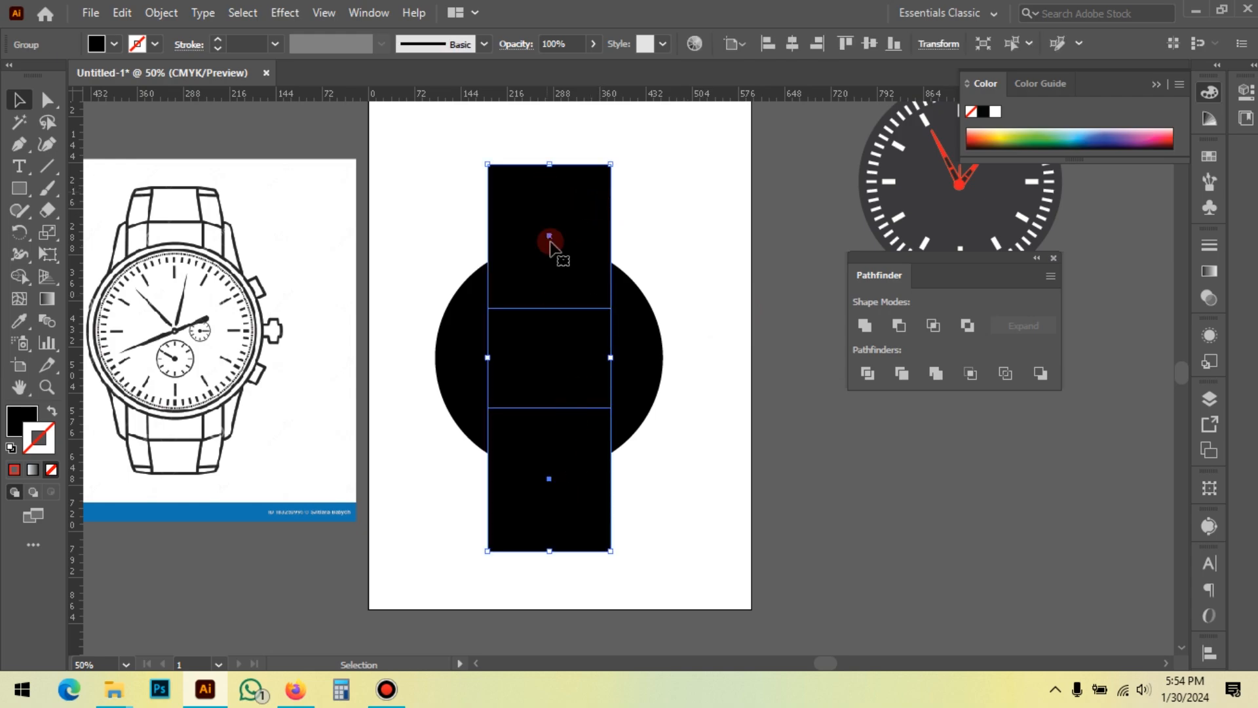
pyautogui.moveTo(649, 231); pyautogui.dragTo(582, 303)
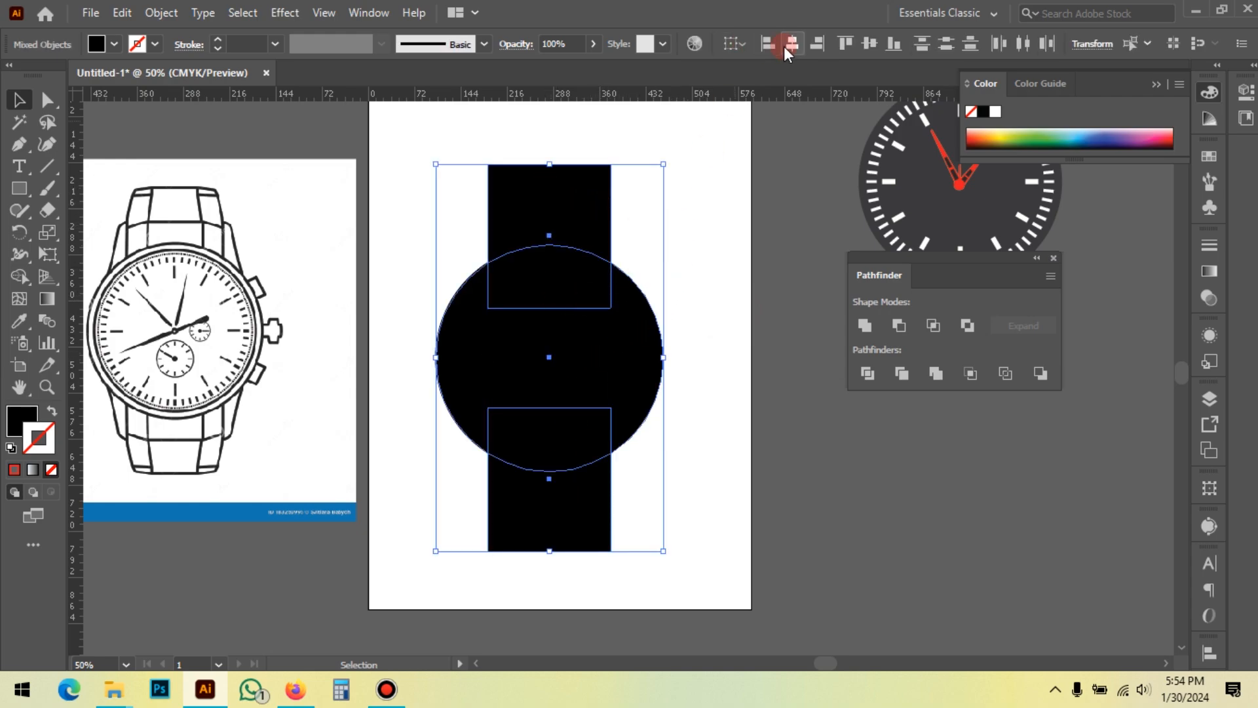
pyautogui.click(744, 289)
pyautogui.click(580, 219)
pyautogui.rightClick(759, 280)
pyautogui.click(794, 317)
pyautogui.click(758, 320)
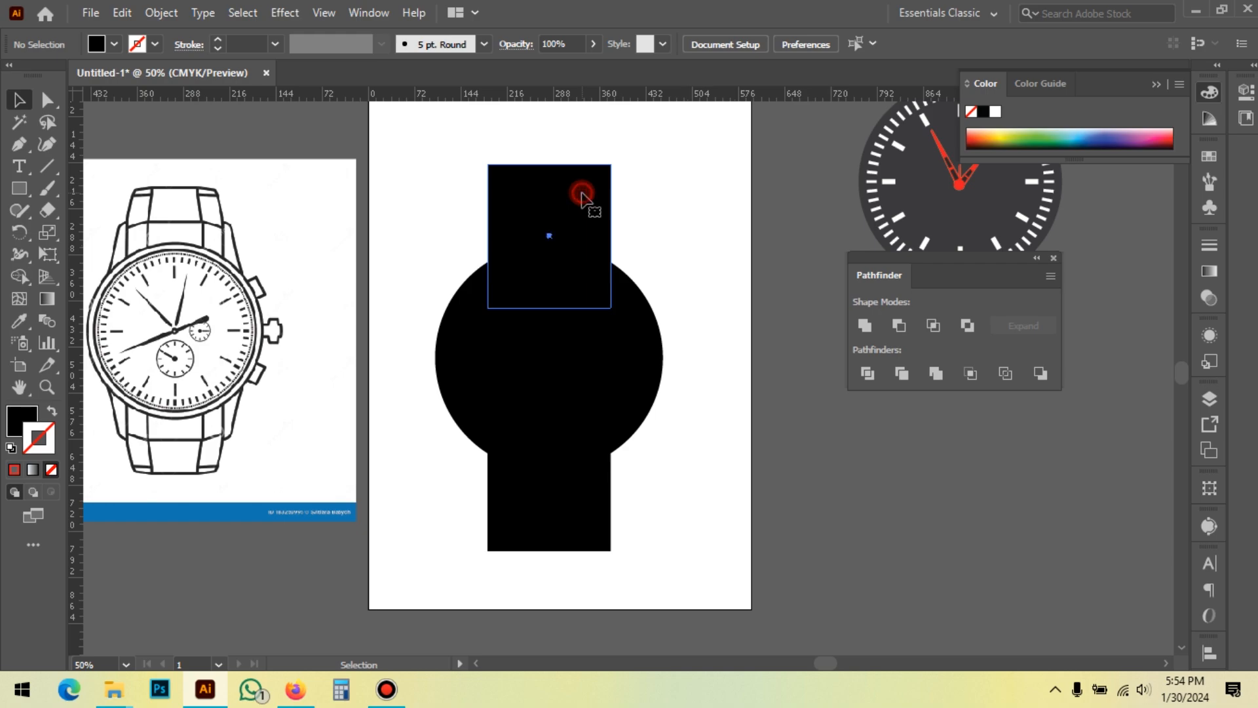
# Shorten both strap rectangles symmetrically about their common center to an overall height of about 465 pt
pyautogui.click(581, 197)
pyautogui.keyDown('shift'); pyautogui.click(576, 488); pyautogui.keyUp('shift')
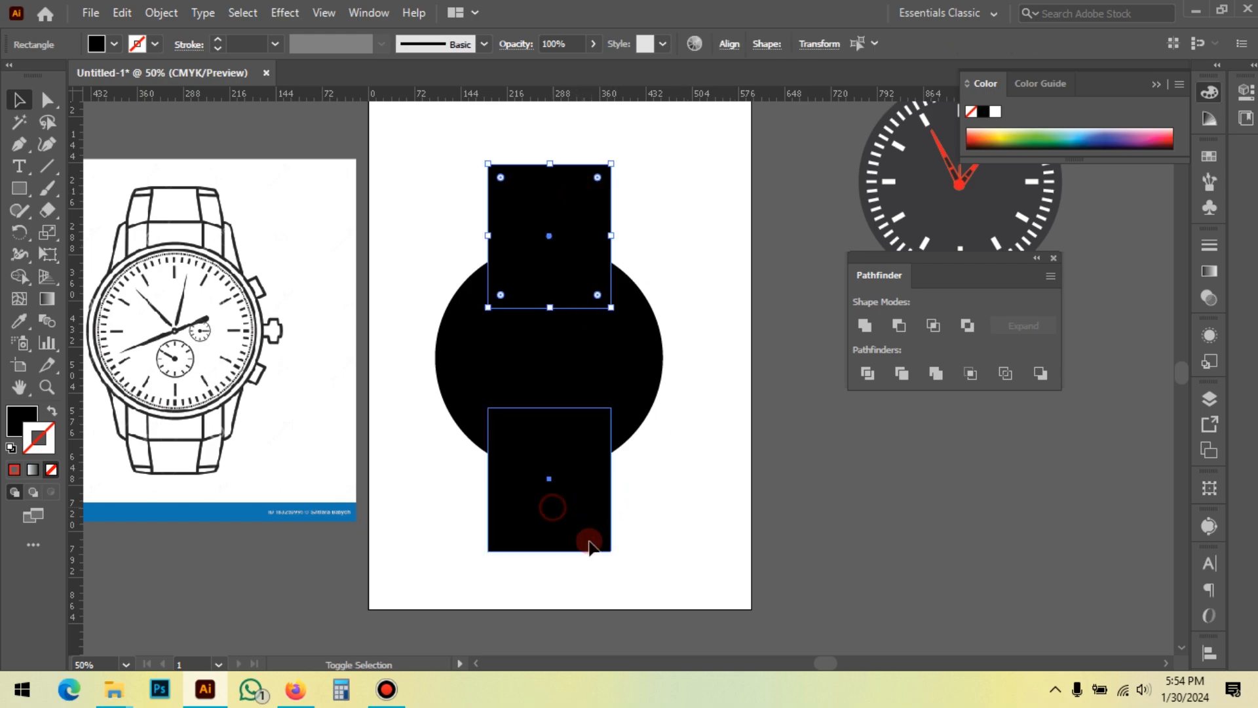
pyautogui.moveTo(555, 169); pyautogui.dragTo(555, 196)
pyautogui.moveTo(623, 286); pyautogui.dragTo(651, 222)
pyautogui.press('alt')
pyautogui.moveTo(551, 200); pyautogui.dragTo(549, 213)
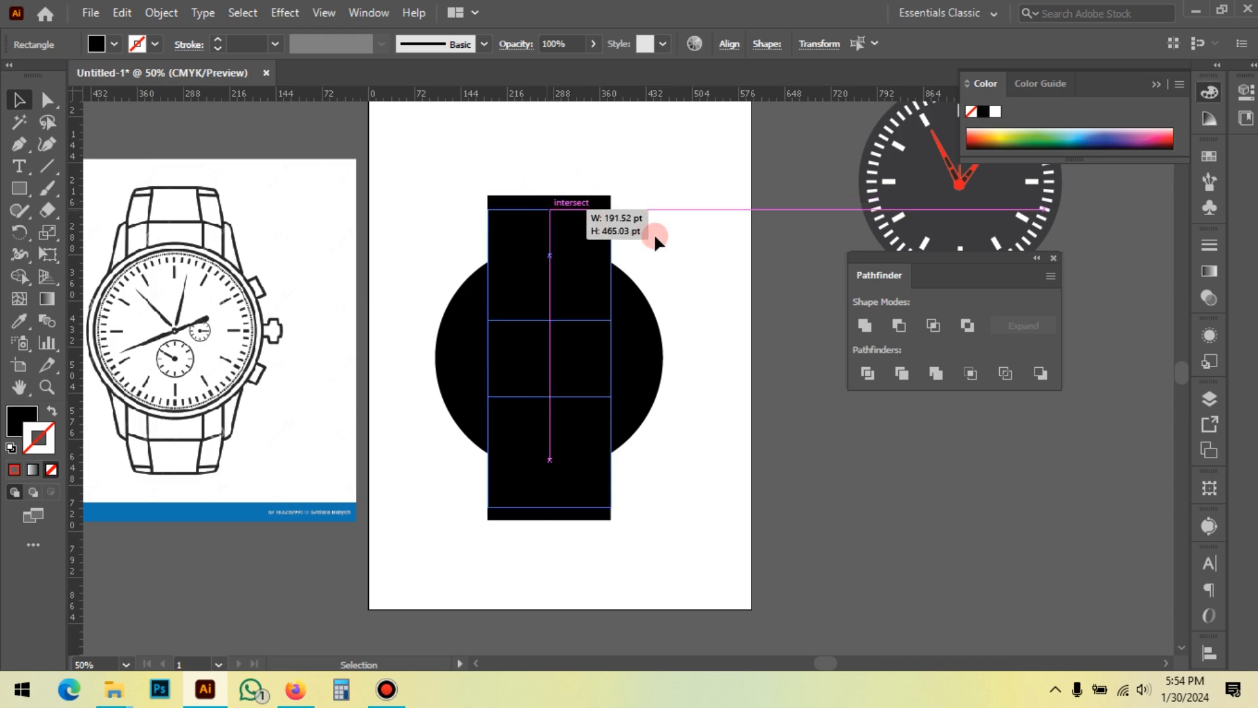
pyautogui.moveTo(699, 241); pyautogui.dragTo(727, 341)
# Widen the two strap rectangles slightly and evenly on both sides, and deselect them
pyautogui.click(527, 433)
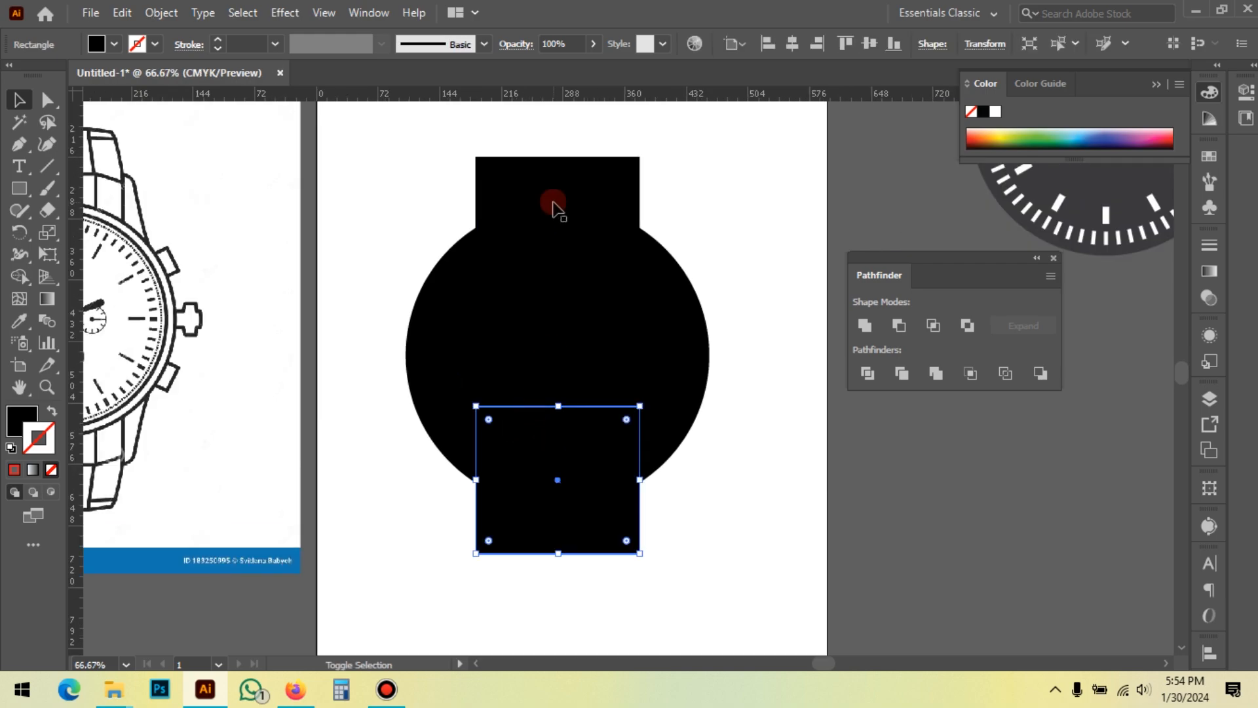
pyautogui.keyDown('shift'); pyautogui.click(553, 206); pyautogui.keyUp('shift')
pyautogui.moveTo(640, 353); pyautogui.dragTo(640, 354)
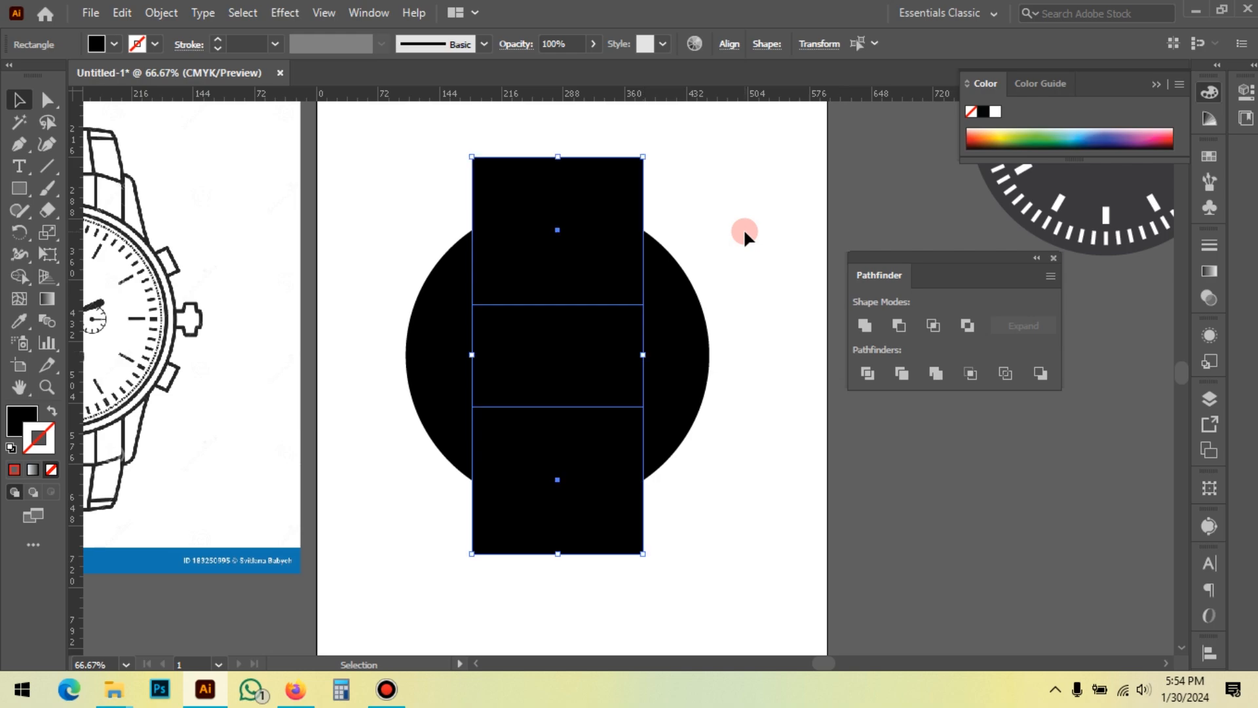
pyautogui.click(743, 228)
# Try to unite the circle and the two strap rectangles into one shape
pyautogui.scroll(3, 767, 246)
pyautogui.click(570, 282)
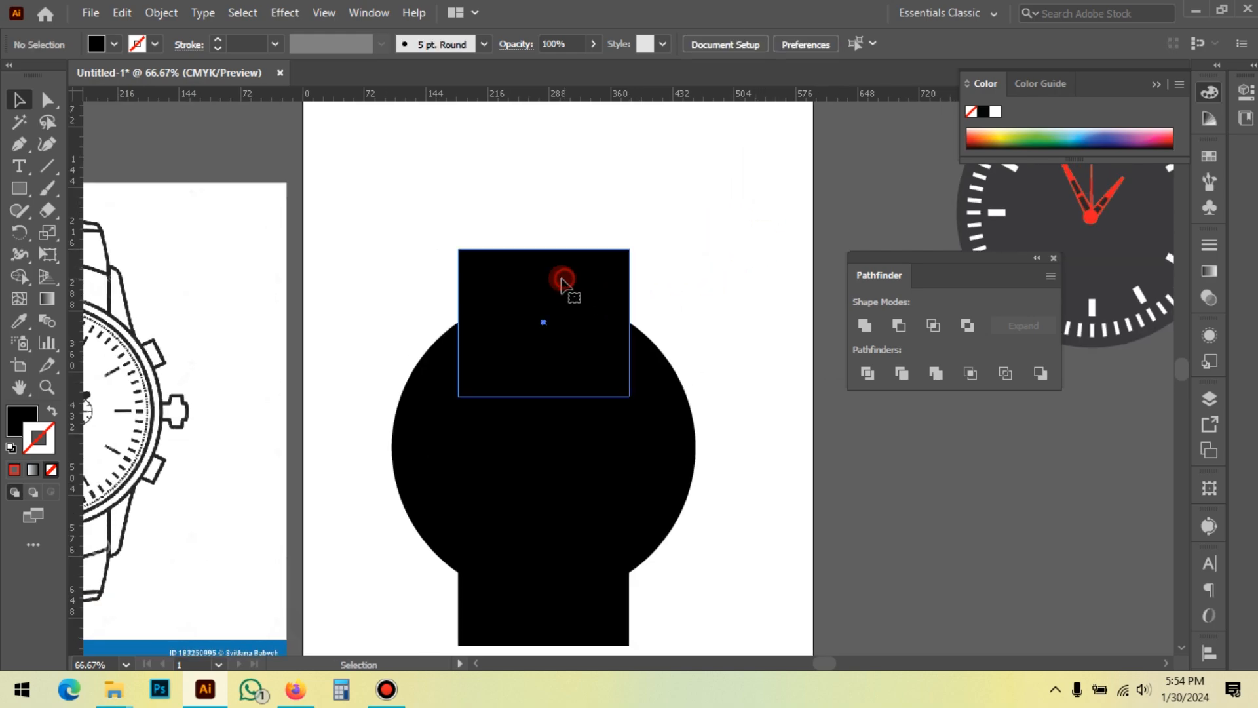
pyautogui.moveTo(668, 301); pyautogui.dragTo(570, 604)
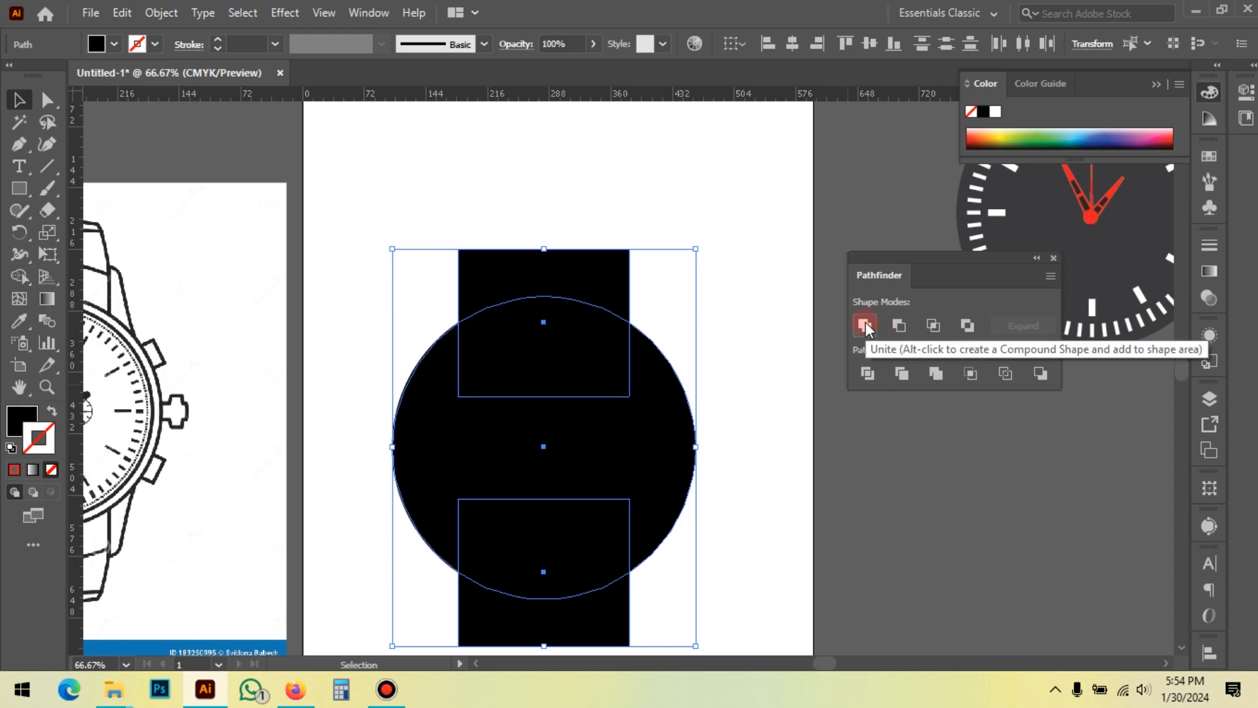
pyautogui.scroll(-3, 612, 328)
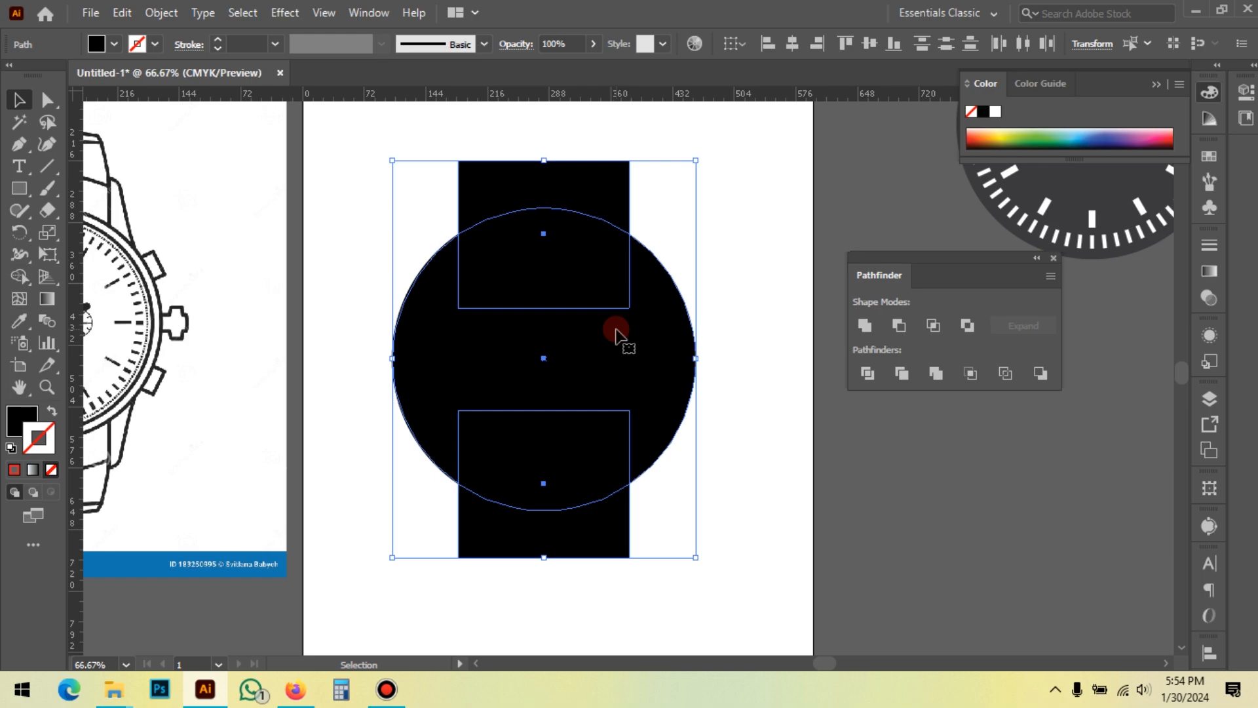
pyautogui.click(865, 324)
pyautogui.click(756, 269)
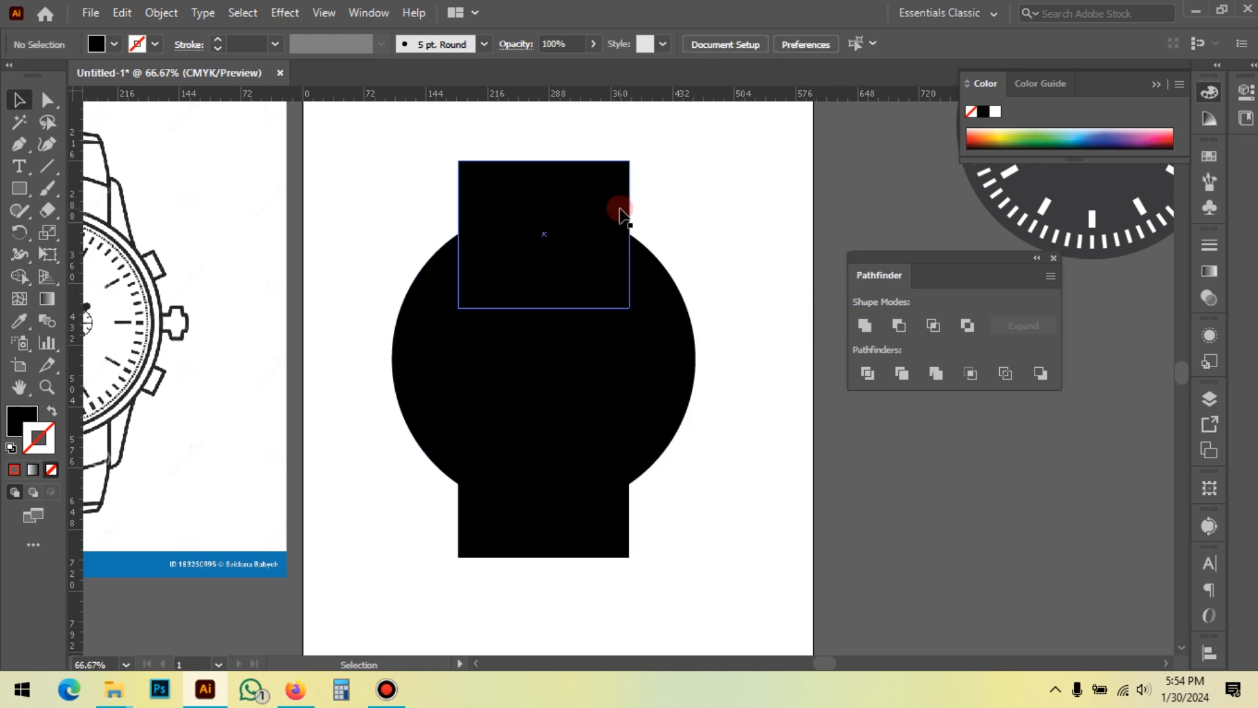
# Draw a narrower black rectangle overlapping the upper strap rectangle's top edge, and extend it leftward until it is centered on the strap
pyautogui.click(537, 200)
pyautogui.scroll(2, 655, 217)
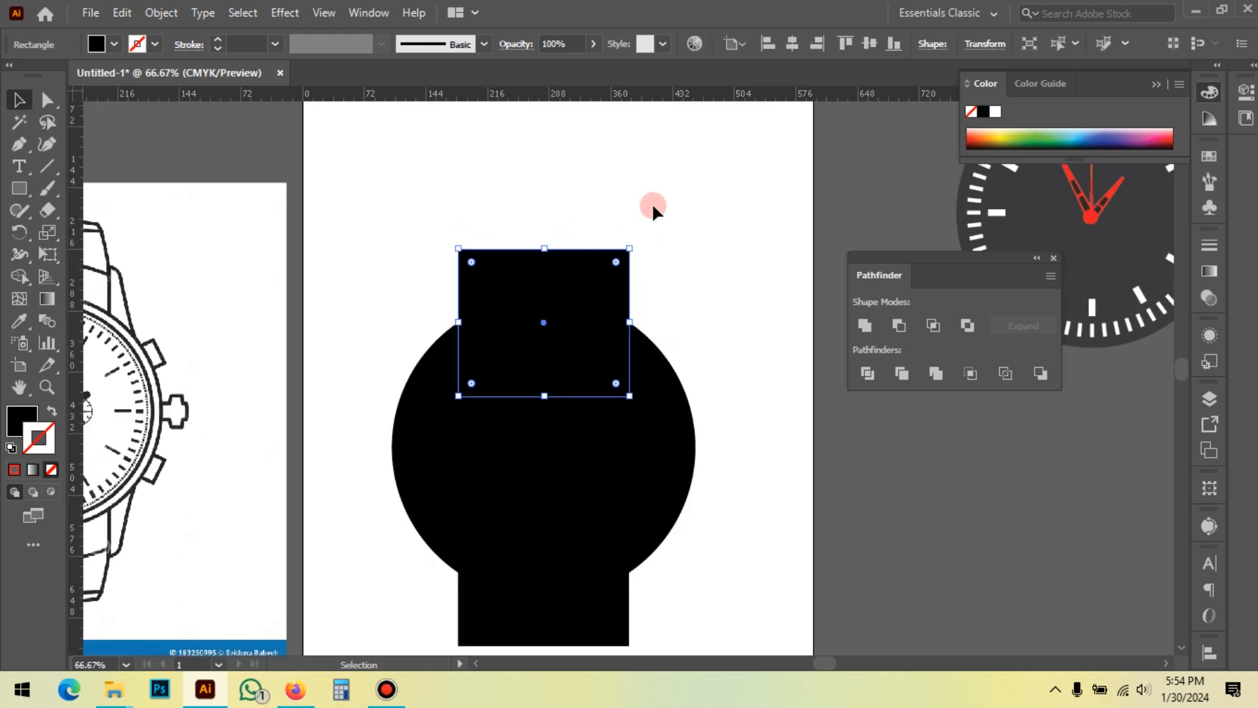
pyautogui.scroll(-1, 406, 196)
pyautogui.click(326, 126)
pyautogui.click(98, 168)
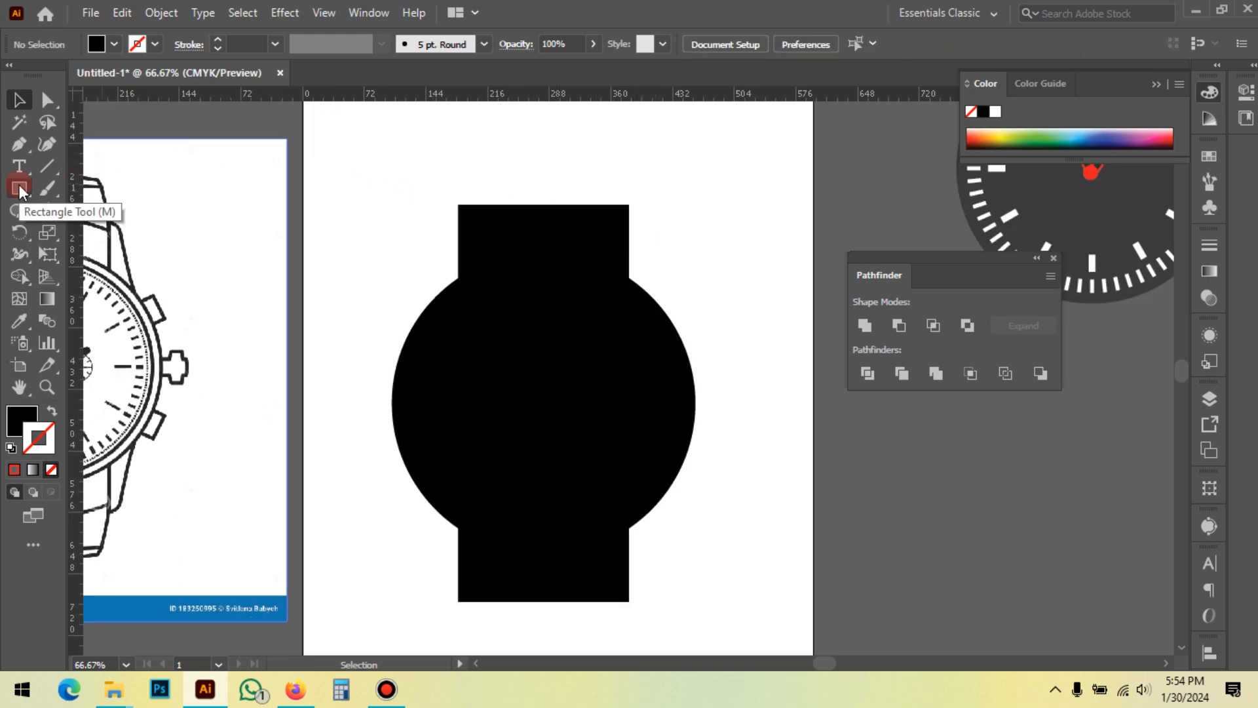
pyautogui.click(20, 189)
pyautogui.moveTo(506, 139); pyautogui.dragTo(612, 247)
pyautogui.click(19, 99)
pyautogui.moveTo(506, 193); pyautogui.dragTo(473, 193)
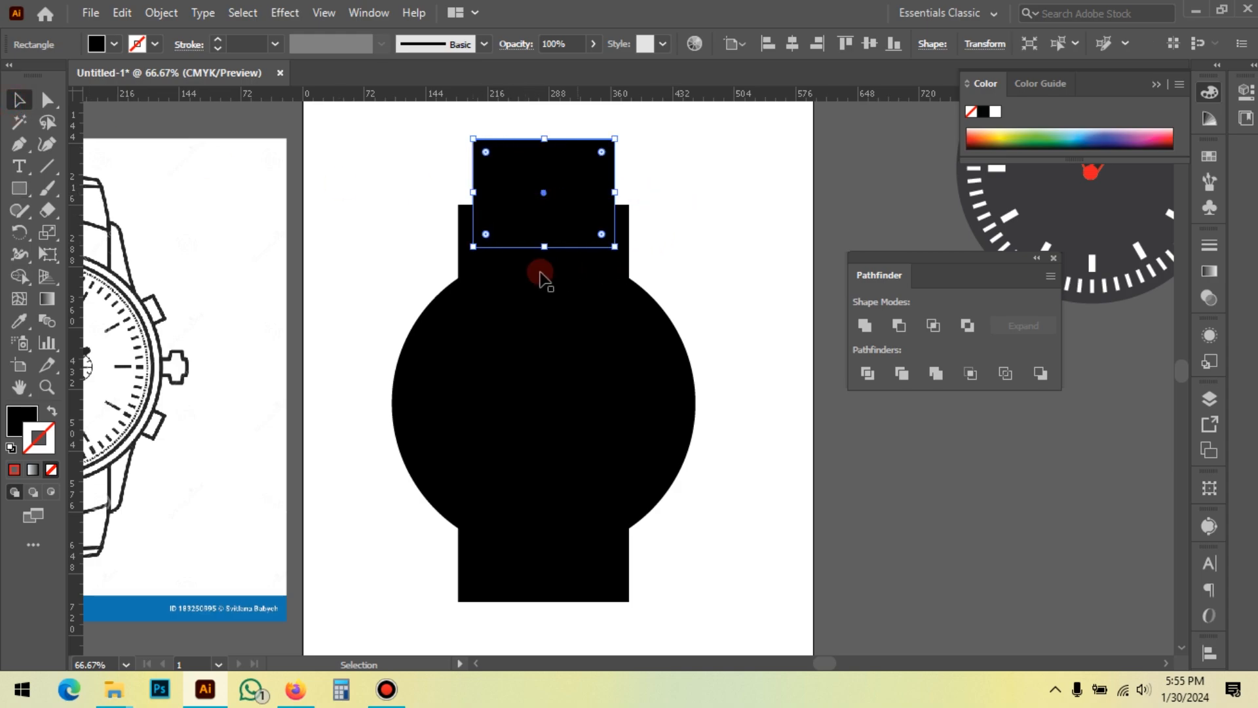
pyautogui.scroll(1, 521, 238)
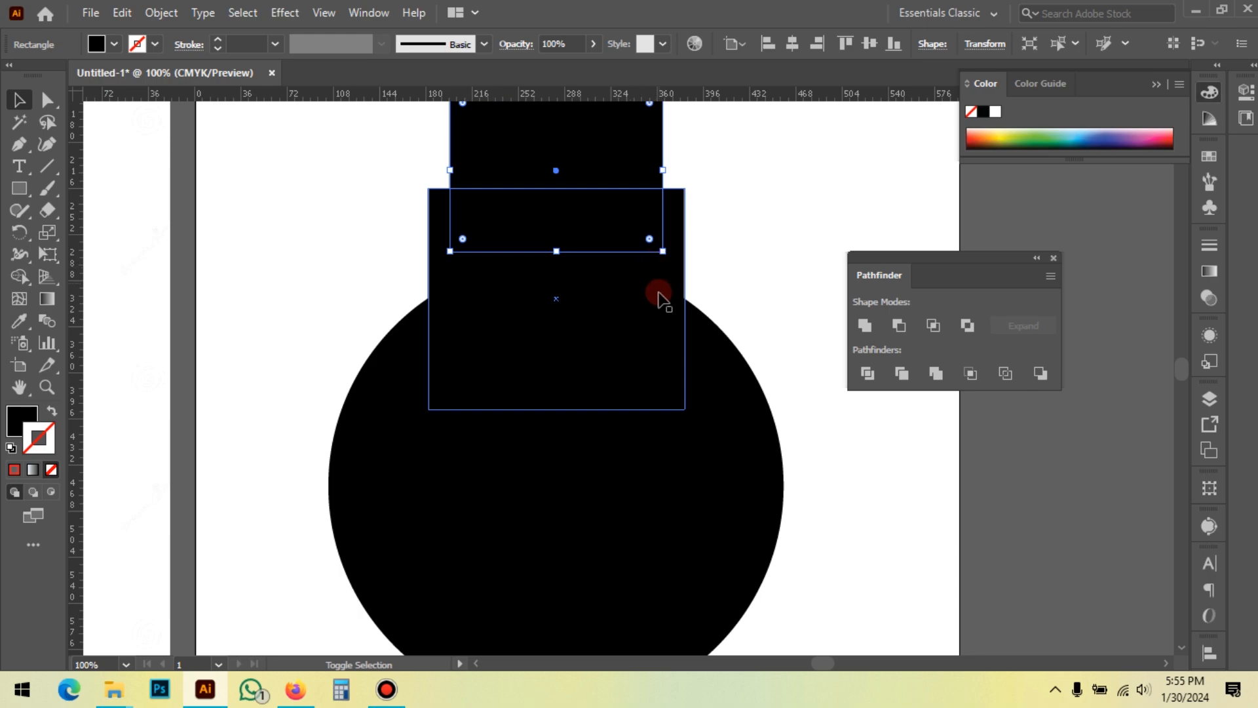
pyautogui.scroll(1, 616, 223)
pyautogui.scroll(-1, 590, 138)
# Group the circle with the wider strap rectangles above and below it
pyautogui.click(650, 245)
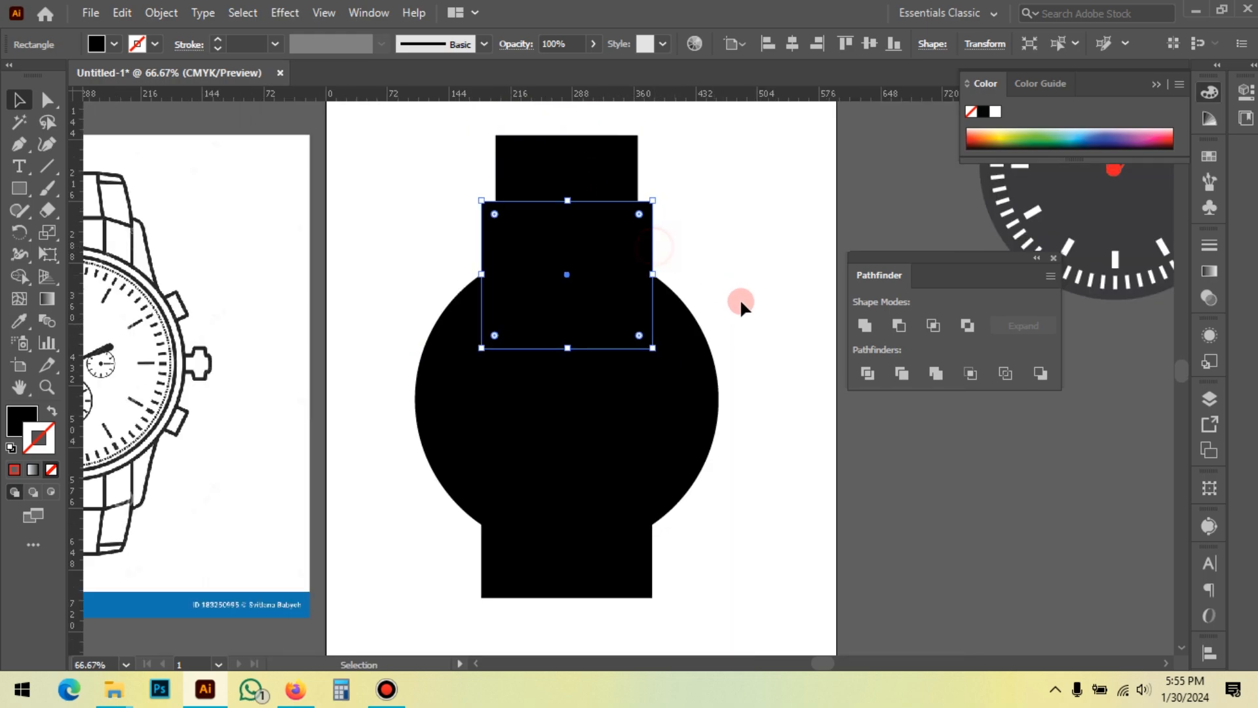
pyautogui.scroll(-1, 737, 301)
pyautogui.keyDown('shift'); pyautogui.click(675, 287); pyautogui.keyUp('shift')
pyautogui.keyDown('shift'); pyautogui.click(636, 505); pyautogui.keyUp('shift')
pyautogui.rightClick(733, 203)
pyautogui.click(773, 315)
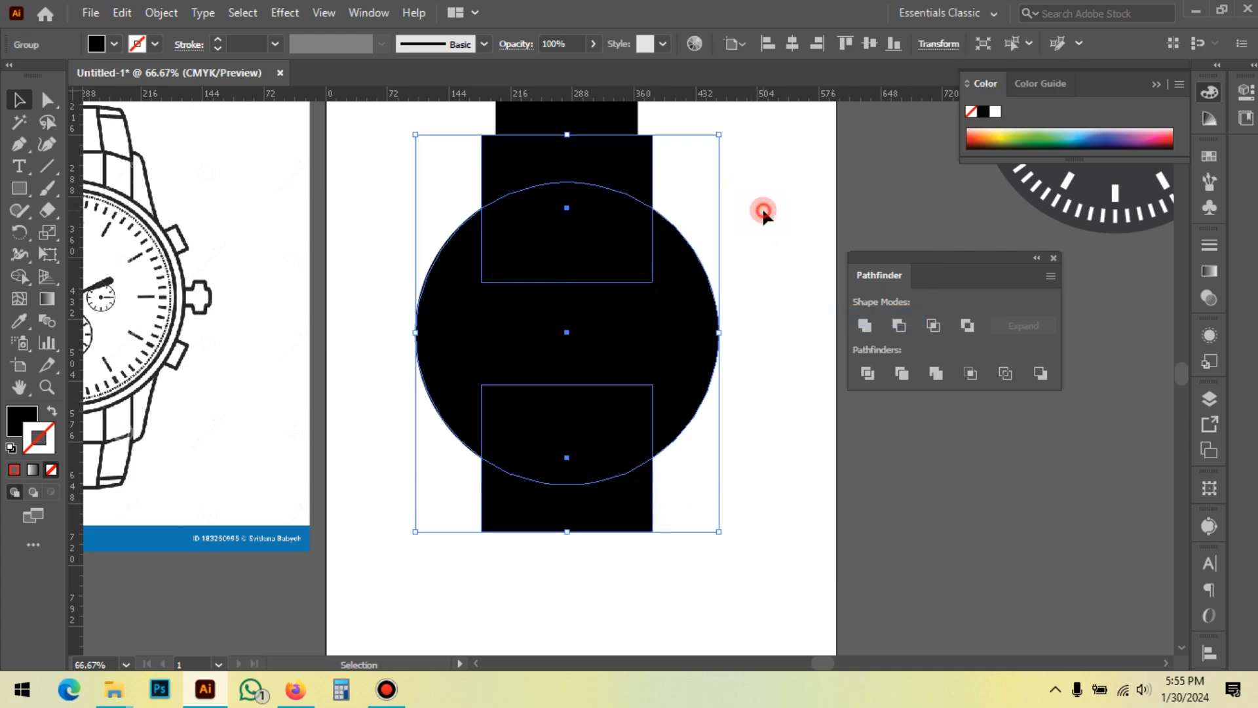
pyautogui.click(764, 211)
# Select the topmost rectangle together with the grouped case shapes to check how they line up
pyautogui.scroll(2, 694, 164)
pyautogui.moveTo(716, 144); pyautogui.dragTo(572, 264)
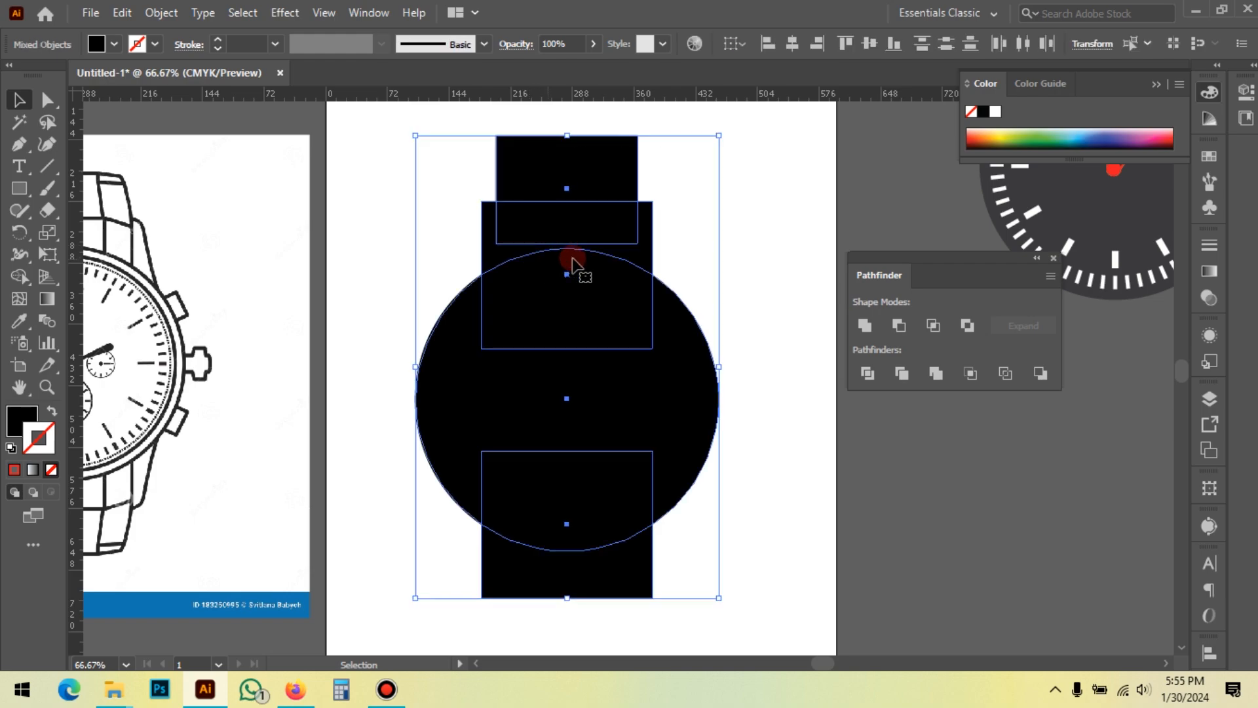
pyautogui.click(704, 201)
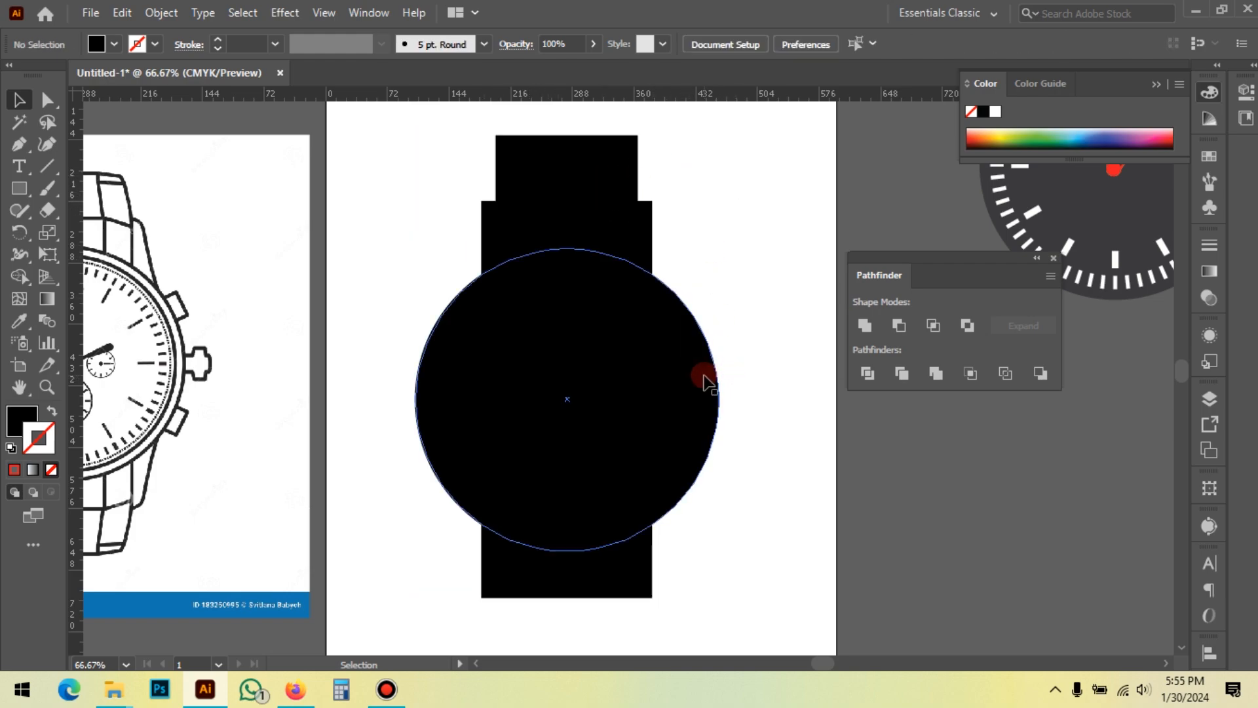
pyautogui.click(706, 384)
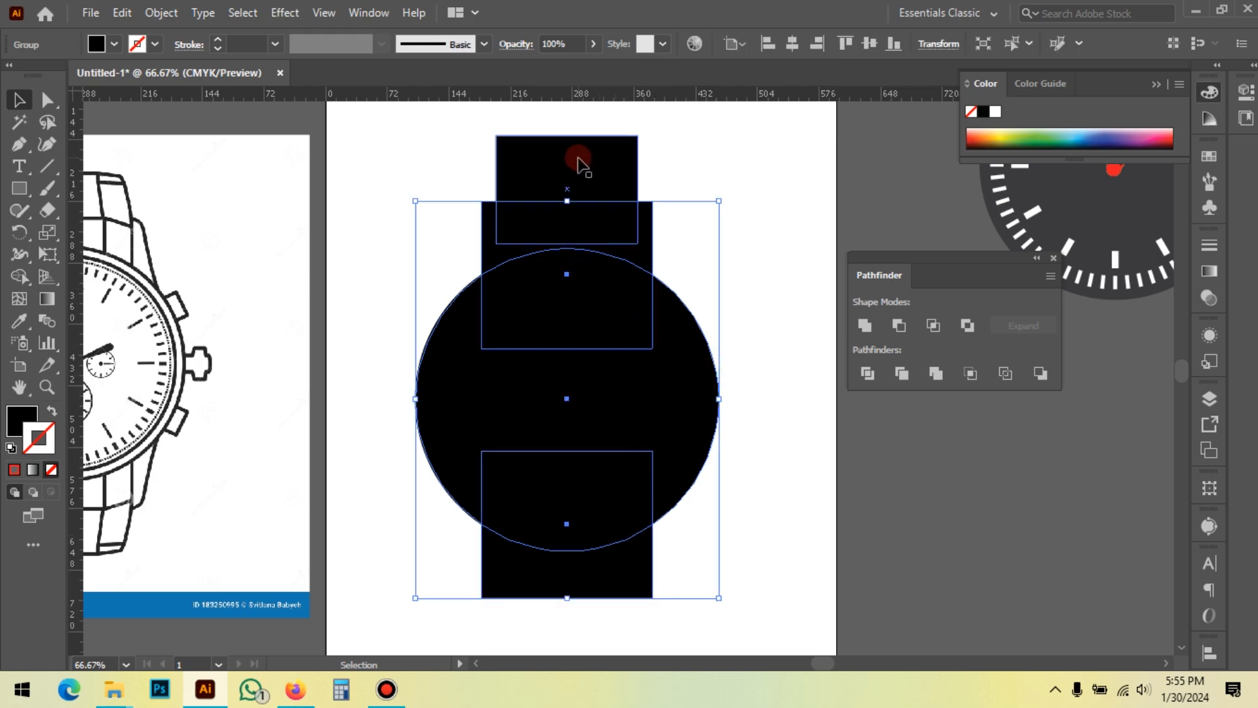
pyautogui.click(715, 154)
pyautogui.moveTo(718, 154); pyautogui.dragTo(593, 236)
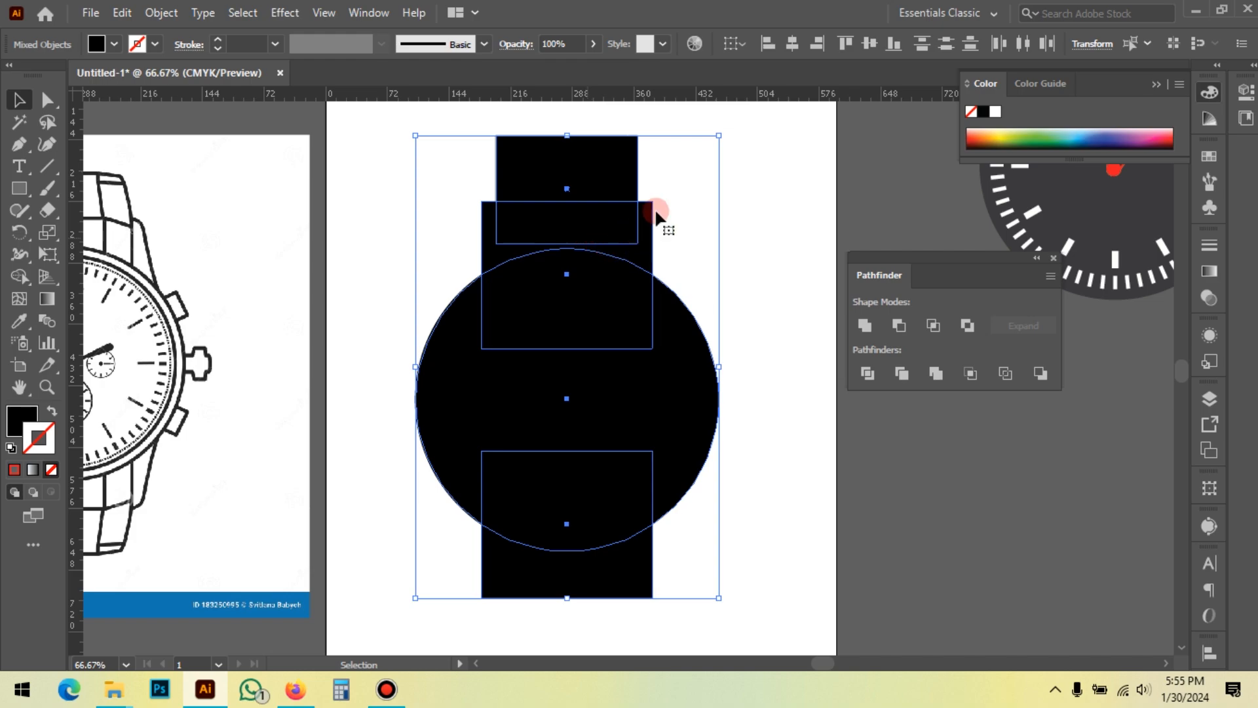
pyautogui.click(777, 199)
# Narrow the topmost strap rectangle slightly and evenly on both sides
pyautogui.scroll(-1, 596, 133)
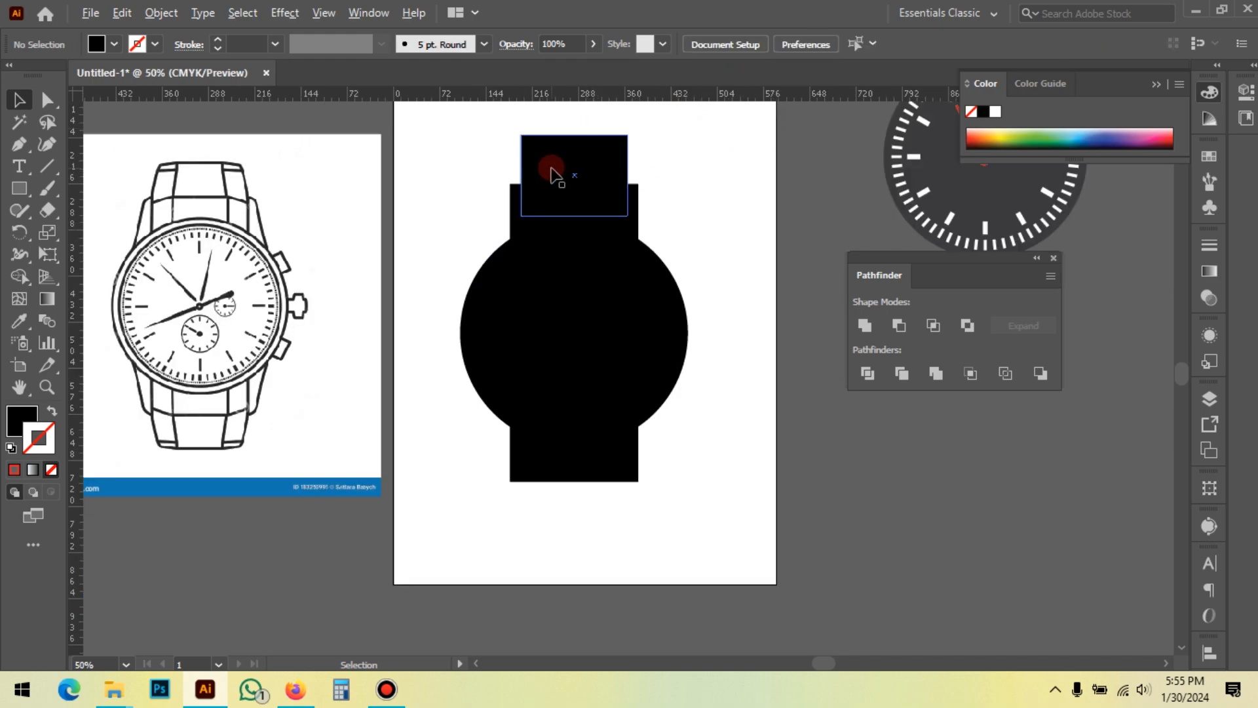
pyautogui.scroll(4, 552, 175)
pyautogui.click(548, 235)
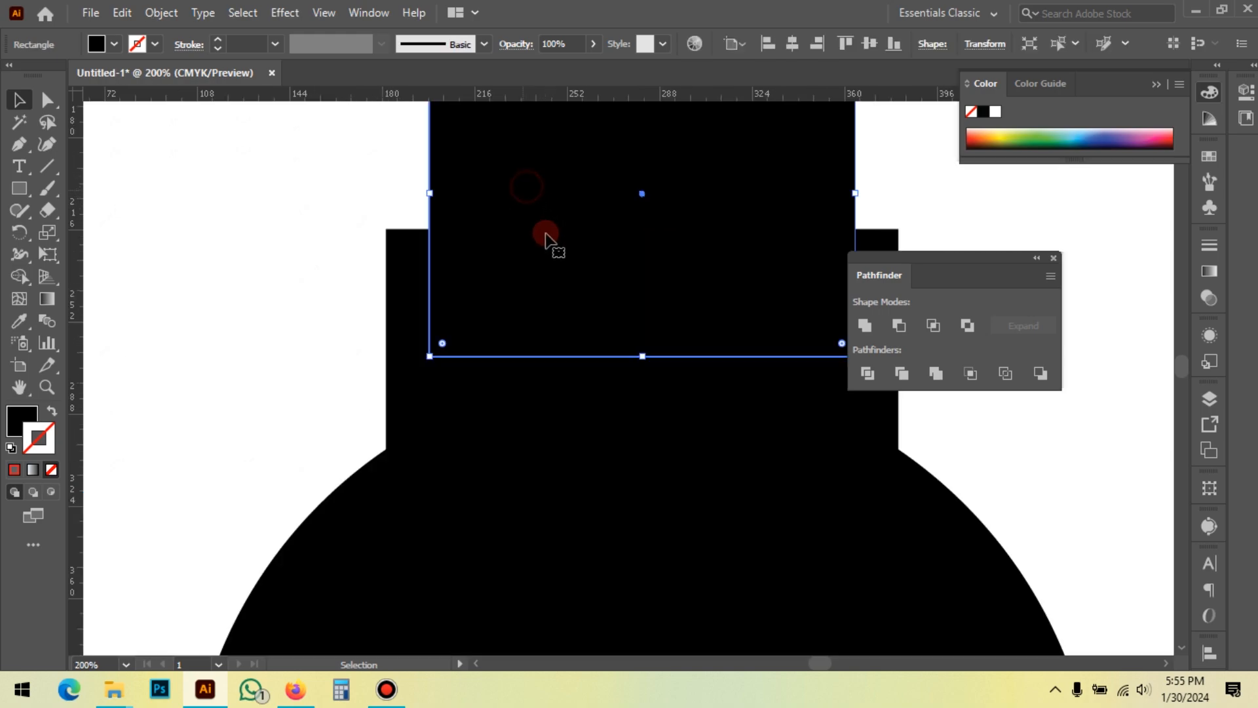
pyautogui.moveTo(430, 262); pyautogui.dragTo(437, 266)
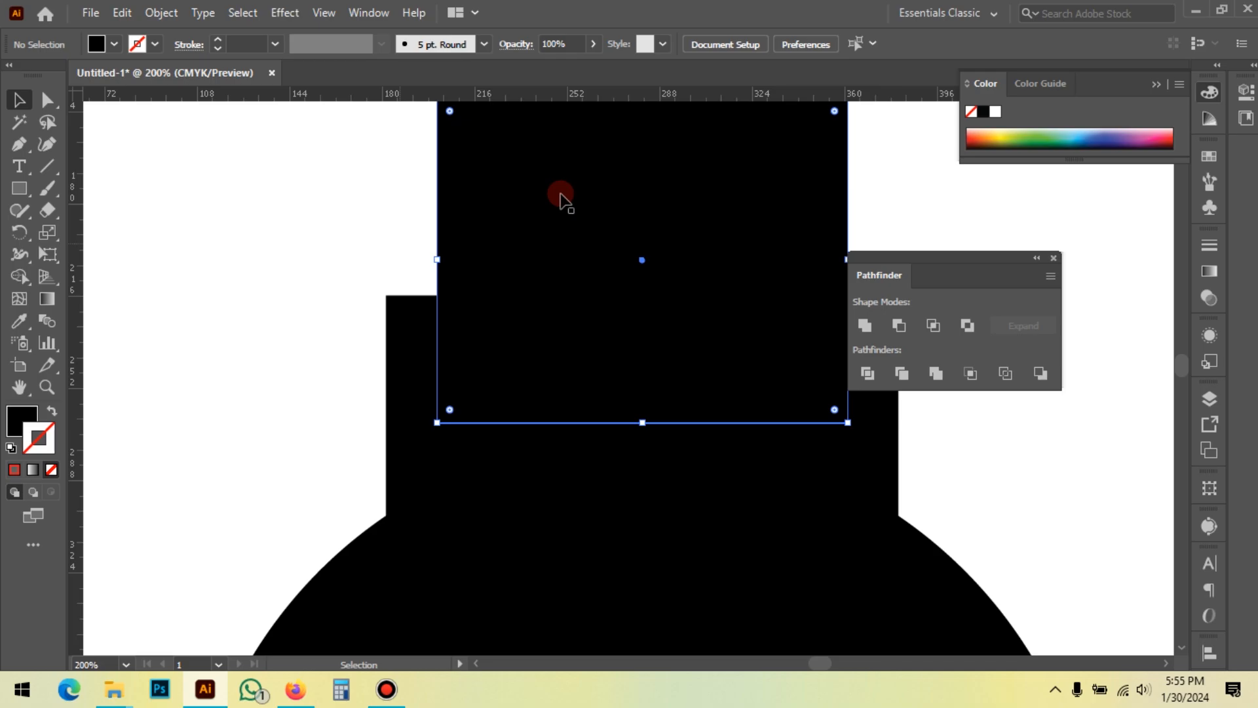
# Duplicate the narrow top rectangle over the lower end of the strap and group the two narrow rectangles
pyautogui.scroll(-4, 568, 208)
pyautogui.moveTo(624, 180); pyautogui.dragTo(640, 480)
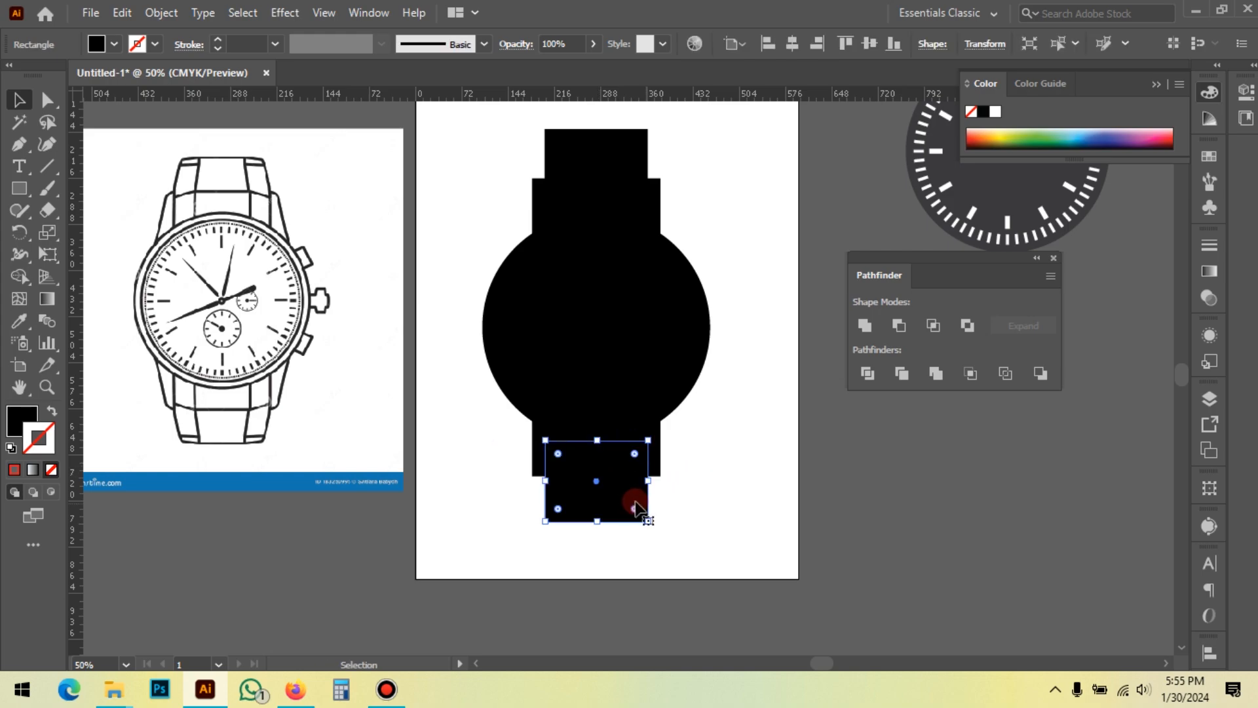
pyautogui.keyDown('shift'); pyautogui.click(604, 146); pyautogui.keyUp('shift')
pyautogui.rightClick(710, 144)
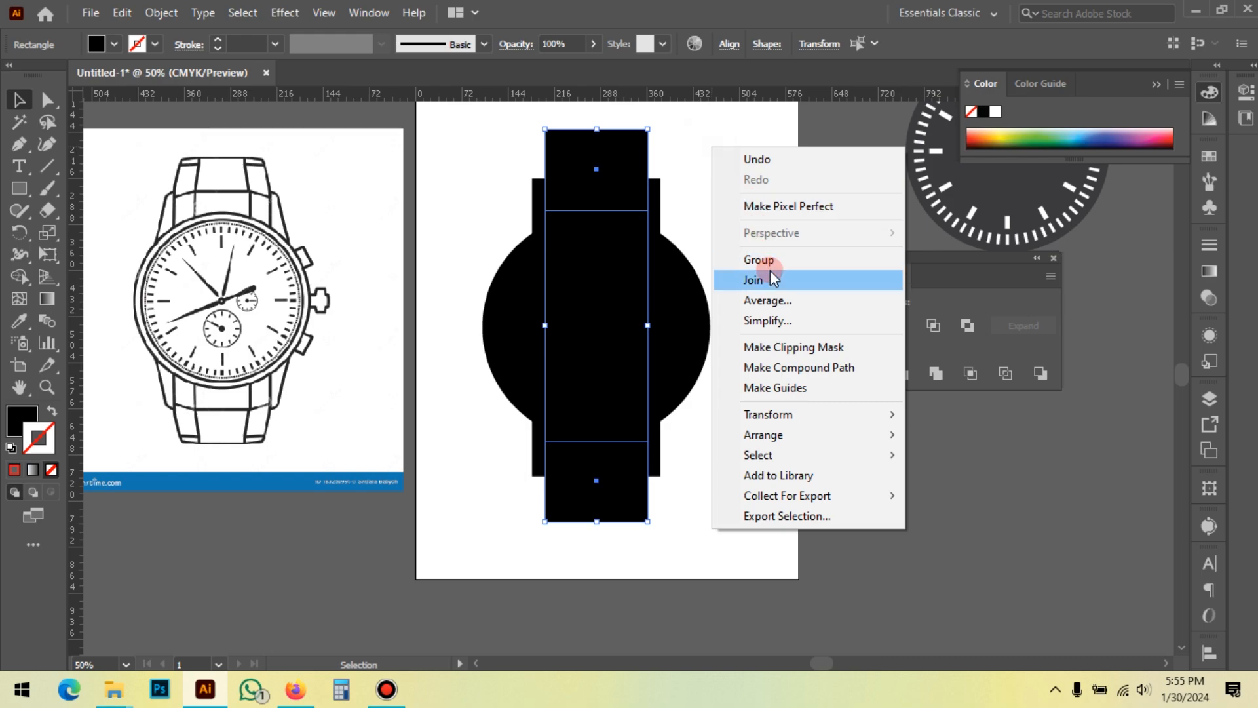
pyautogui.click(774, 261)
# Align the narrow rectangle group and the case group on their horizontal and vertical centers, and deselect them
pyautogui.click(744, 198)
pyautogui.moveTo(728, 164); pyautogui.dragTo(596, 247)
pyautogui.click(800, 46)
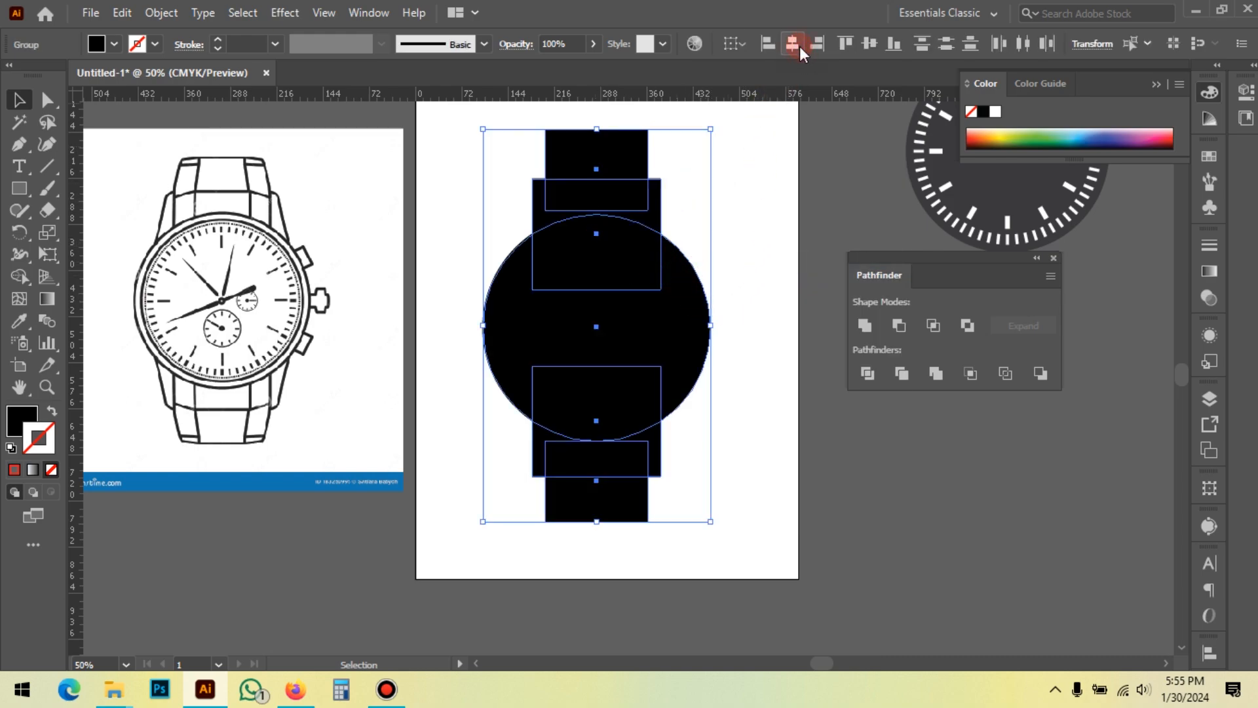
pyautogui.click(871, 45)
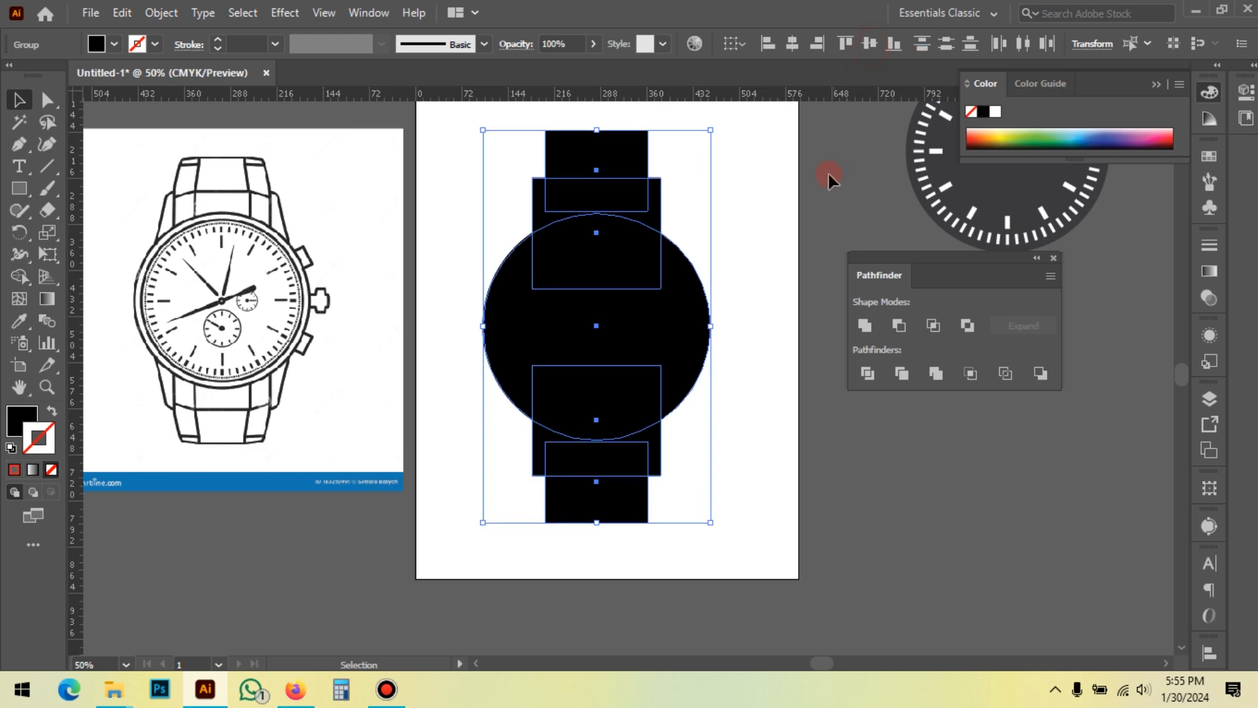
pyautogui.click(796, 225)
# Ungroup the two narrow rectangles at the strap's ends and deselect them
pyautogui.click(636, 489)
pyautogui.rightClick(745, 146)
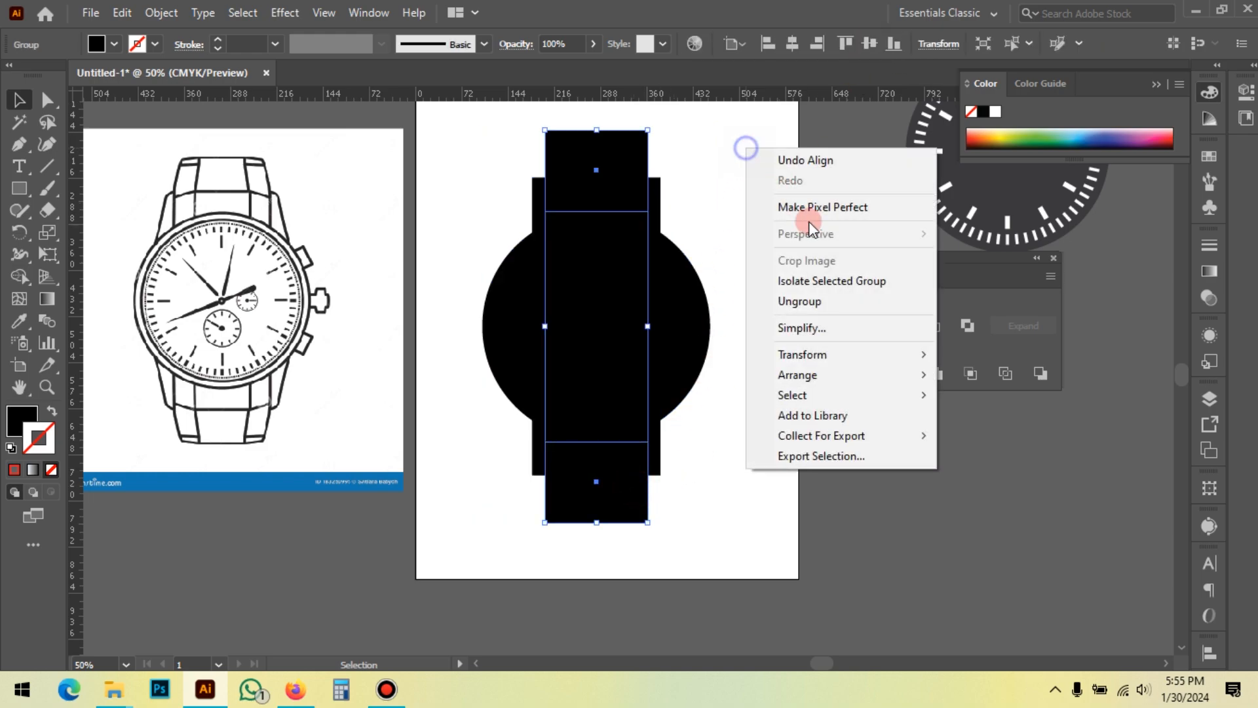
pyautogui.click(818, 300)
pyautogui.moveTo(728, 220); pyautogui.dragTo(726, 221)
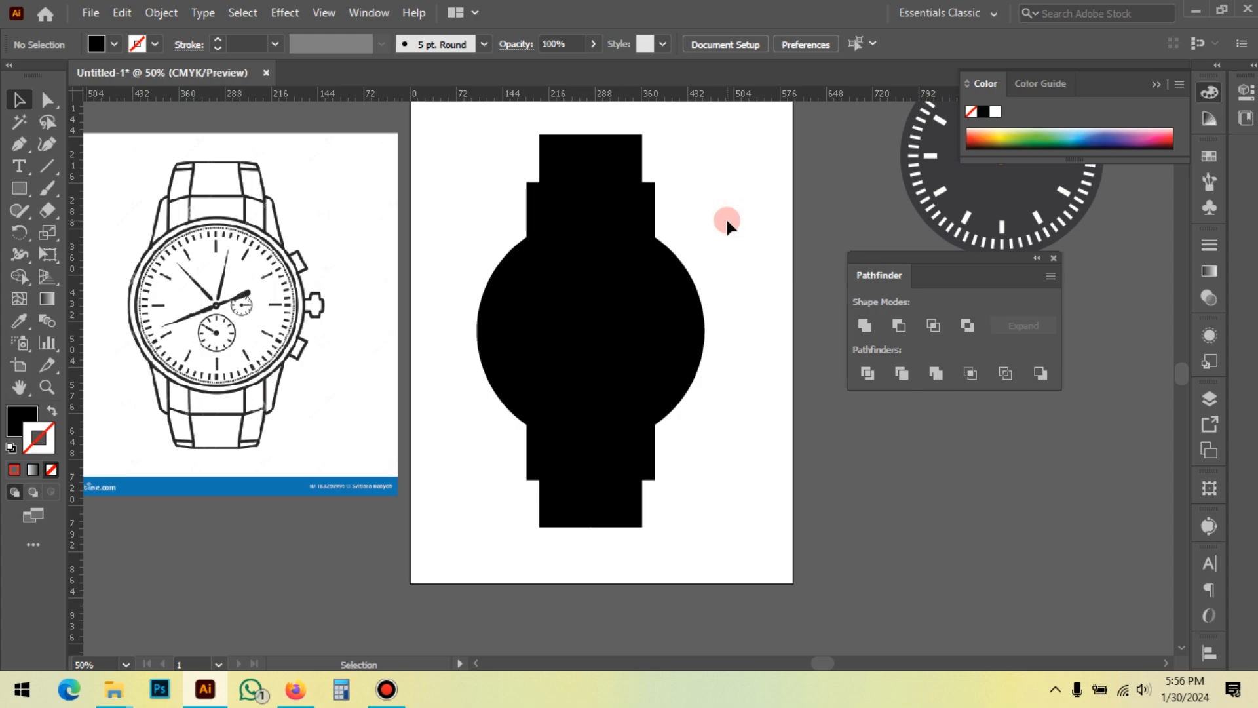
pyautogui.press('a')
pyautogui.click(881, 331)
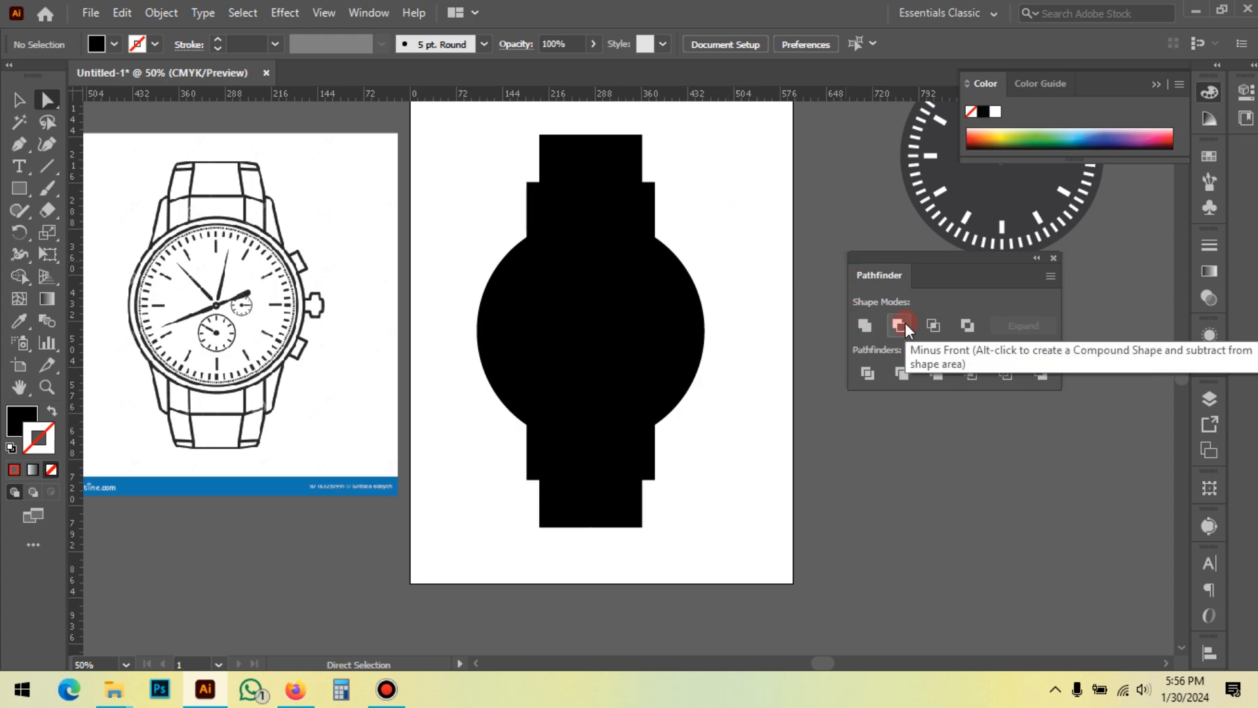
pyautogui.click(785, 394)
pyautogui.click(570, 178)
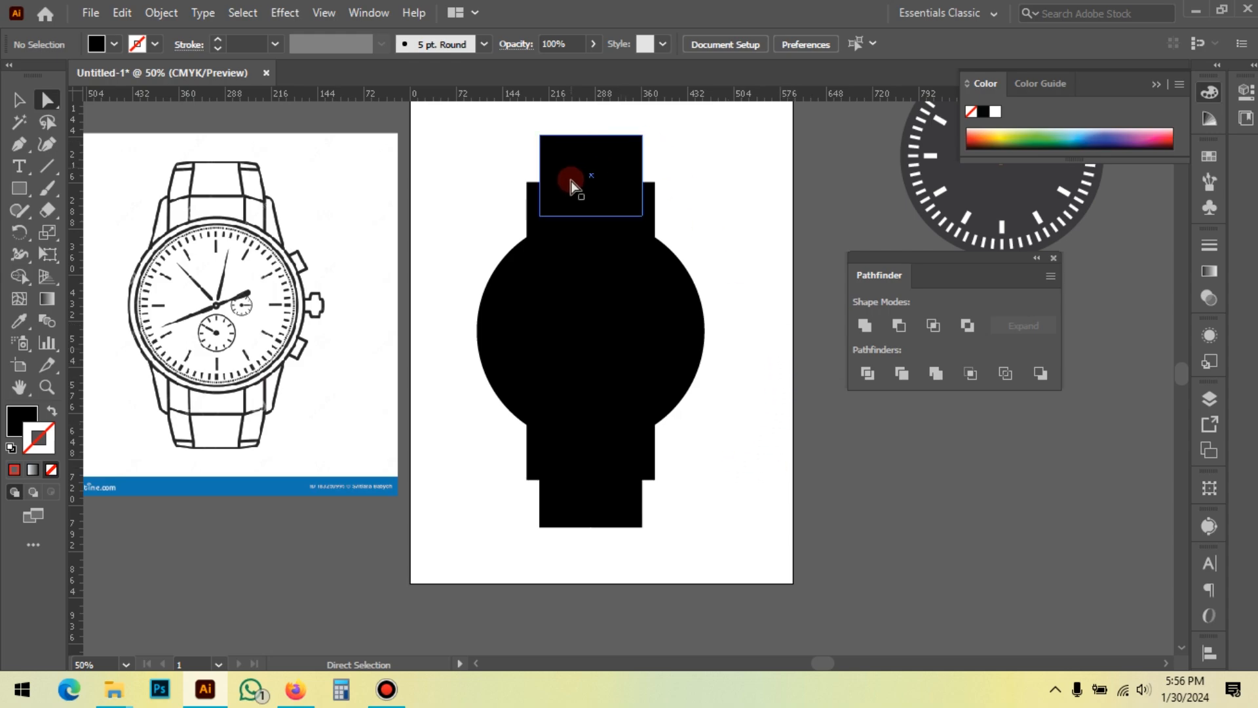
pyautogui.click(598, 166)
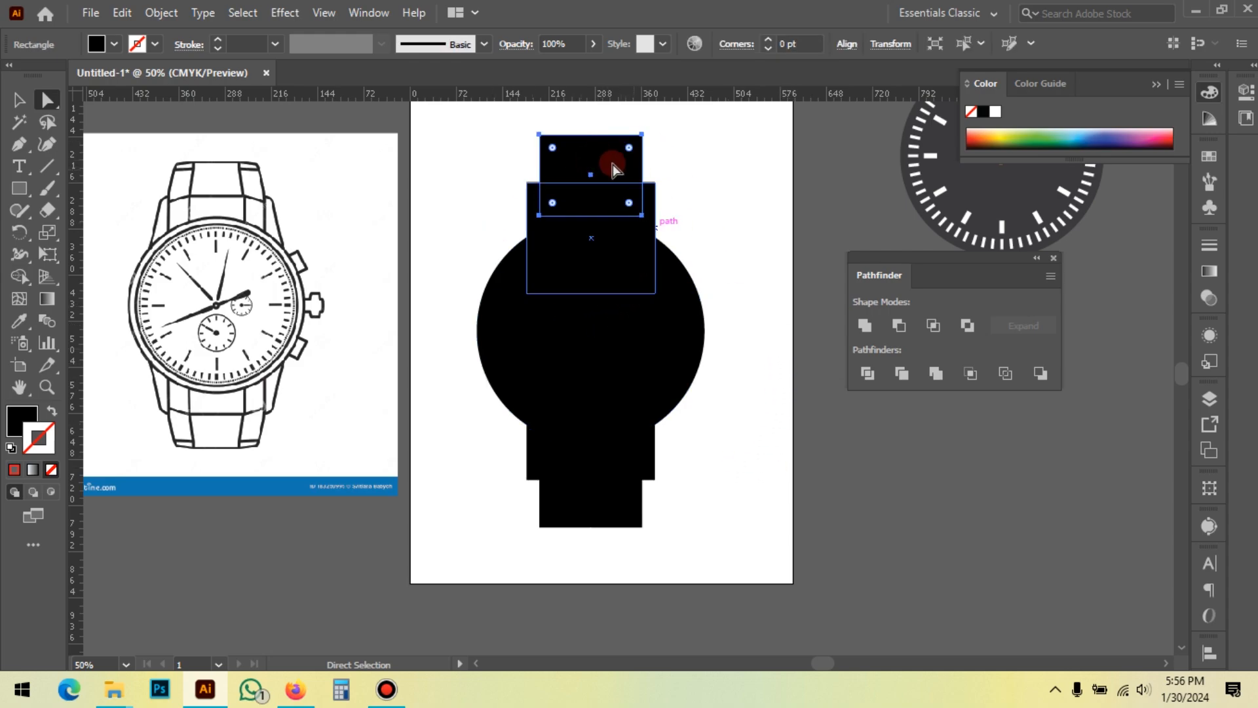
pyautogui.scroll(1, 620, 160)
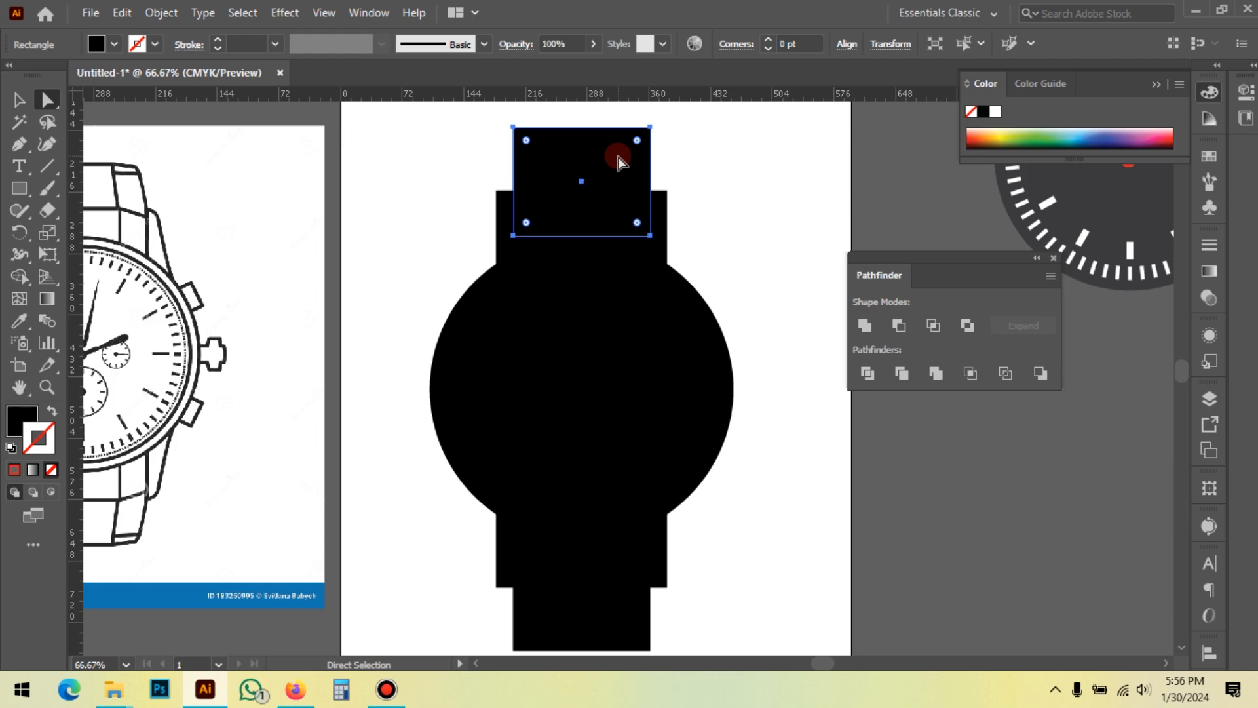
pyautogui.click(14, 98)
pyautogui.click(697, 307)
pyautogui.rightClick(745, 163)
pyautogui.click(788, 313)
pyautogui.click(759, 174)
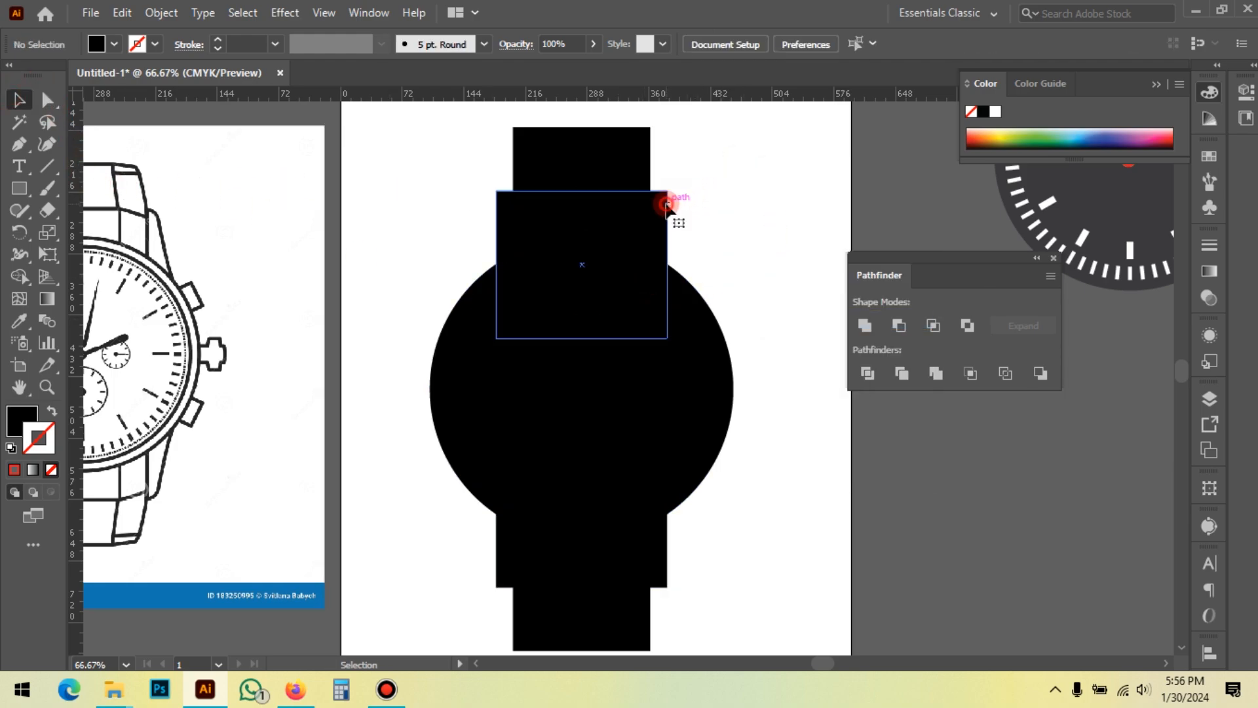
# Subtract the narrow top rectangle from the wider upper strap rectangle with Minus Front, and deselect the result
pyautogui.click(666, 195)
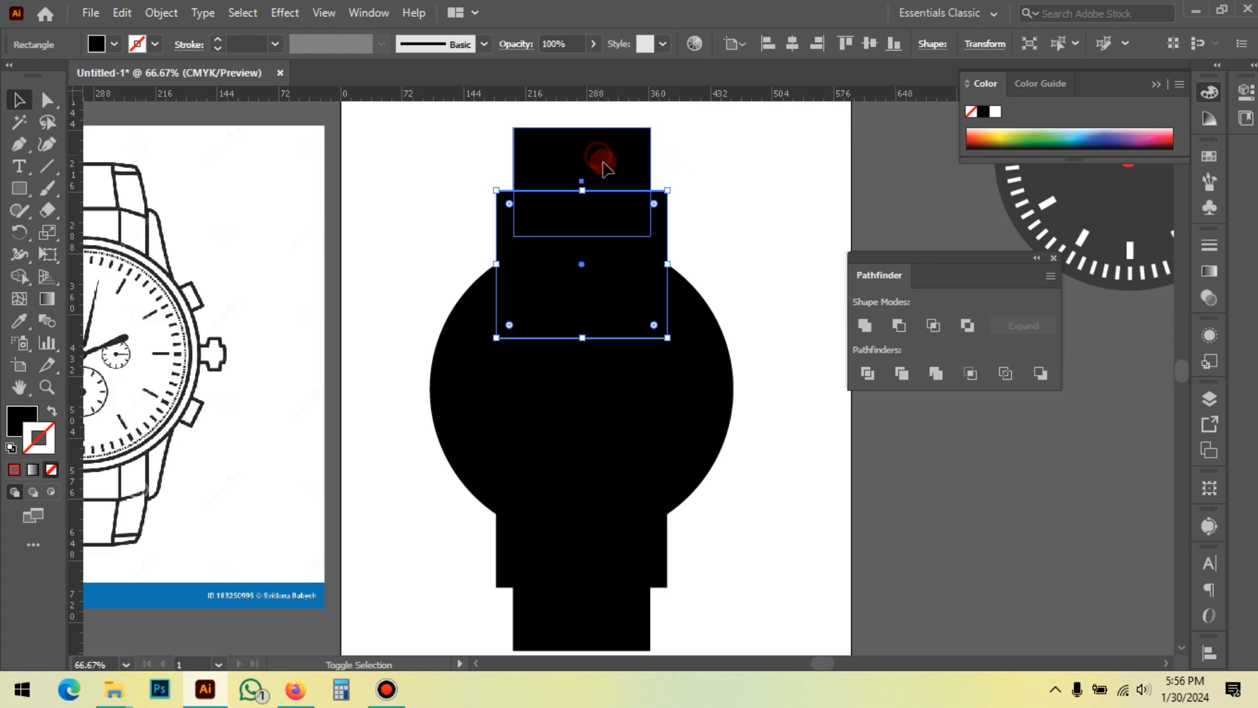
pyautogui.keyDown('shift'); pyautogui.click(603, 169); pyautogui.keyUp('shift')
pyautogui.click(899, 326)
pyautogui.click(754, 192)
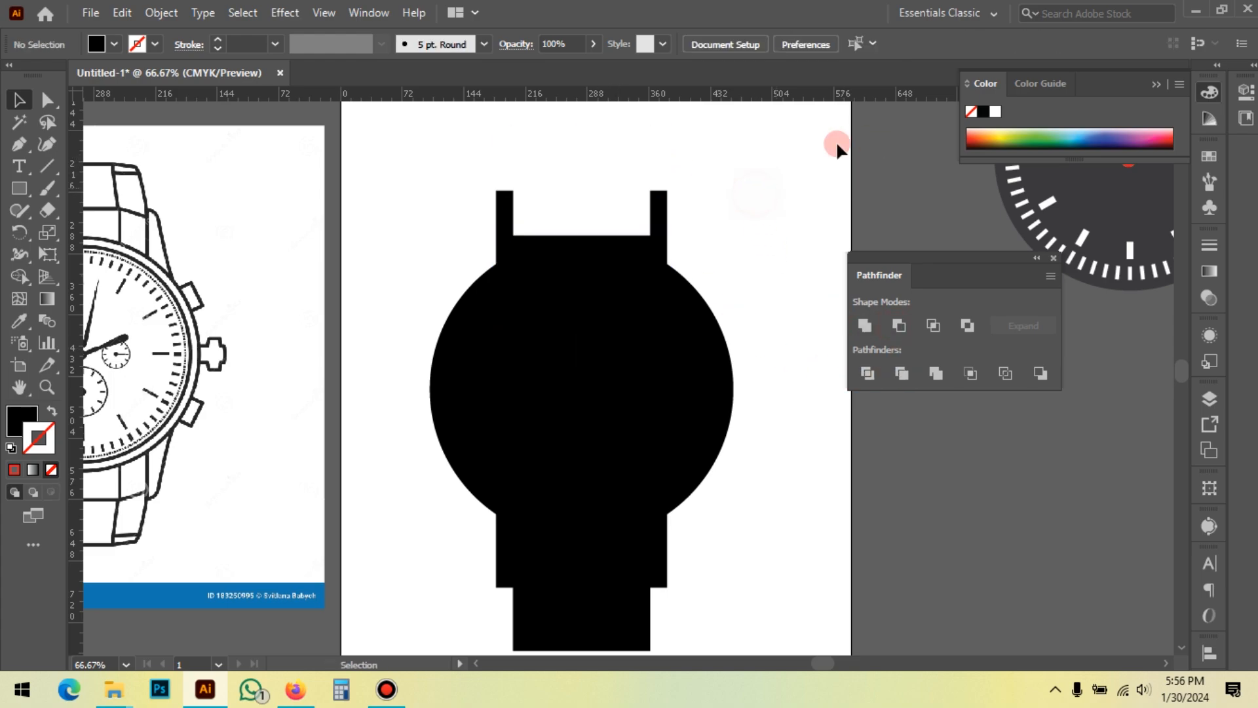
# Subtract the narrow bottom rectangle from the wider lower strap rectangle with Minus Front, and deselect the result
pyautogui.scroll(-3, 655, 484)
pyautogui.hscroll(1, 656, 485)
pyautogui.click(548, 477)
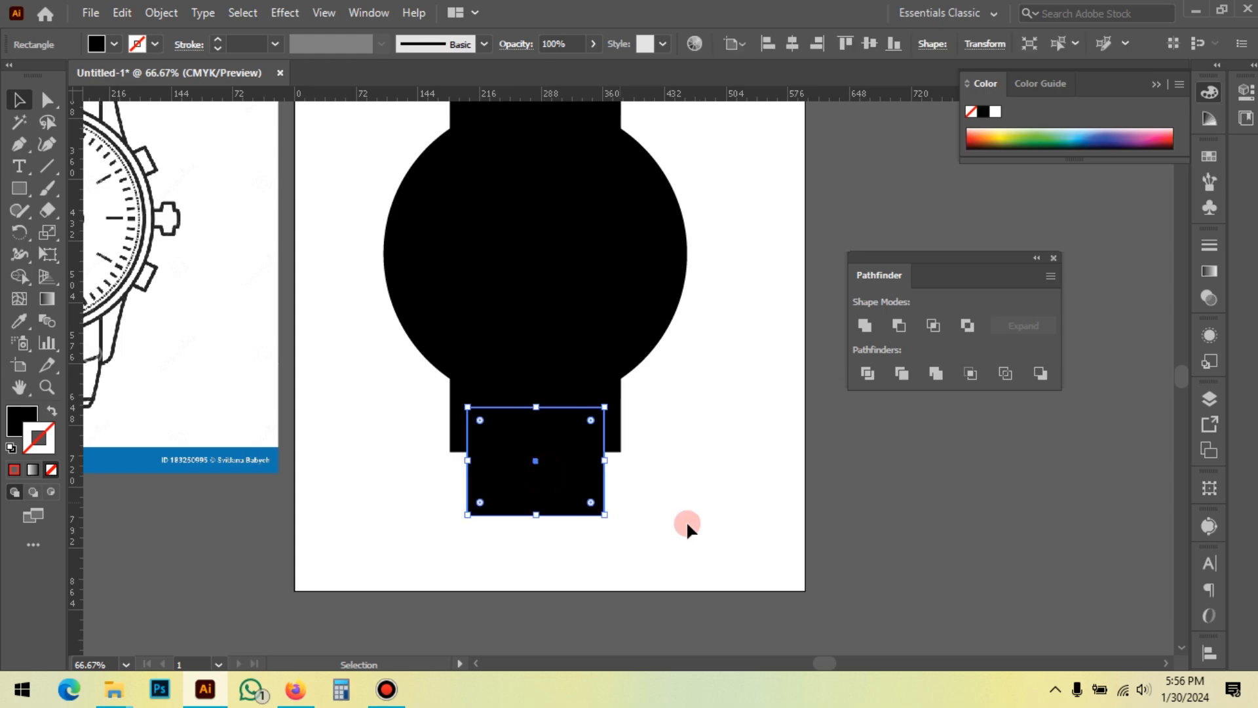
pyautogui.keyDown('shift'); pyautogui.click(618, 405); pyautogui.keyUp('shift')
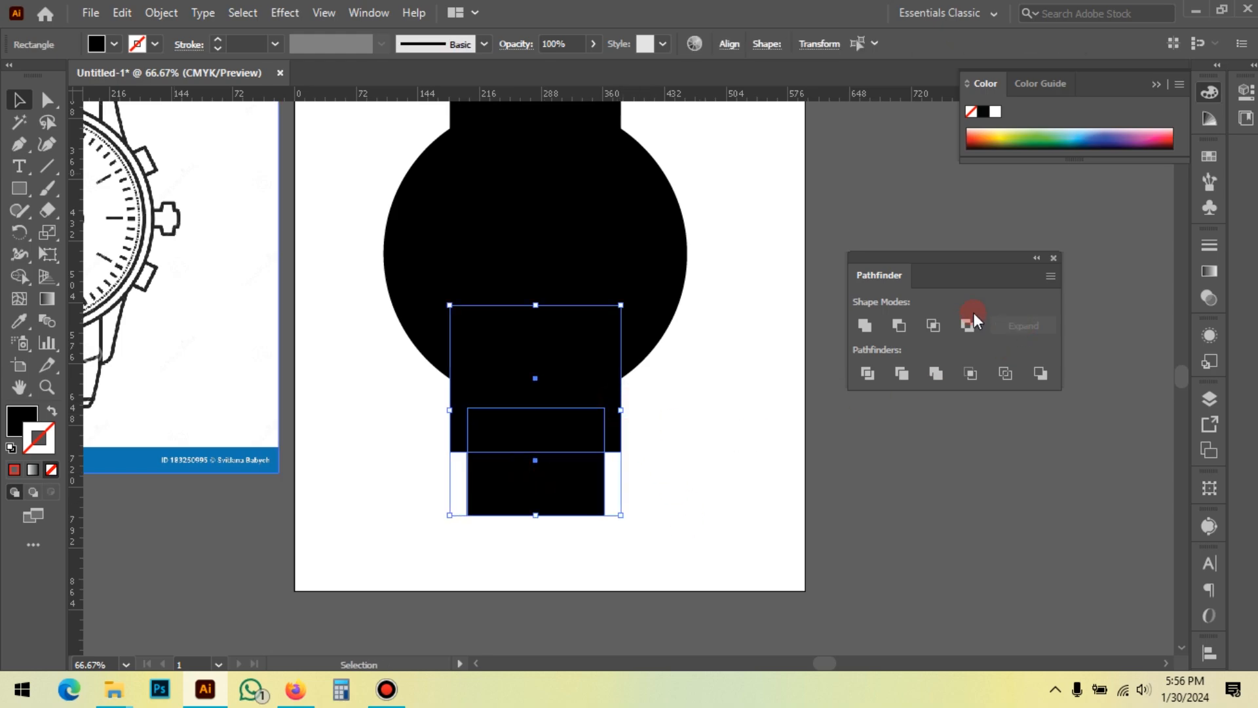
pyautogui.click(906, 324)
pyautogui.click(795, 438)
pyautogui.hotkey('ctrl', '-')
pyautogui.hotkey('ctrl', '-')
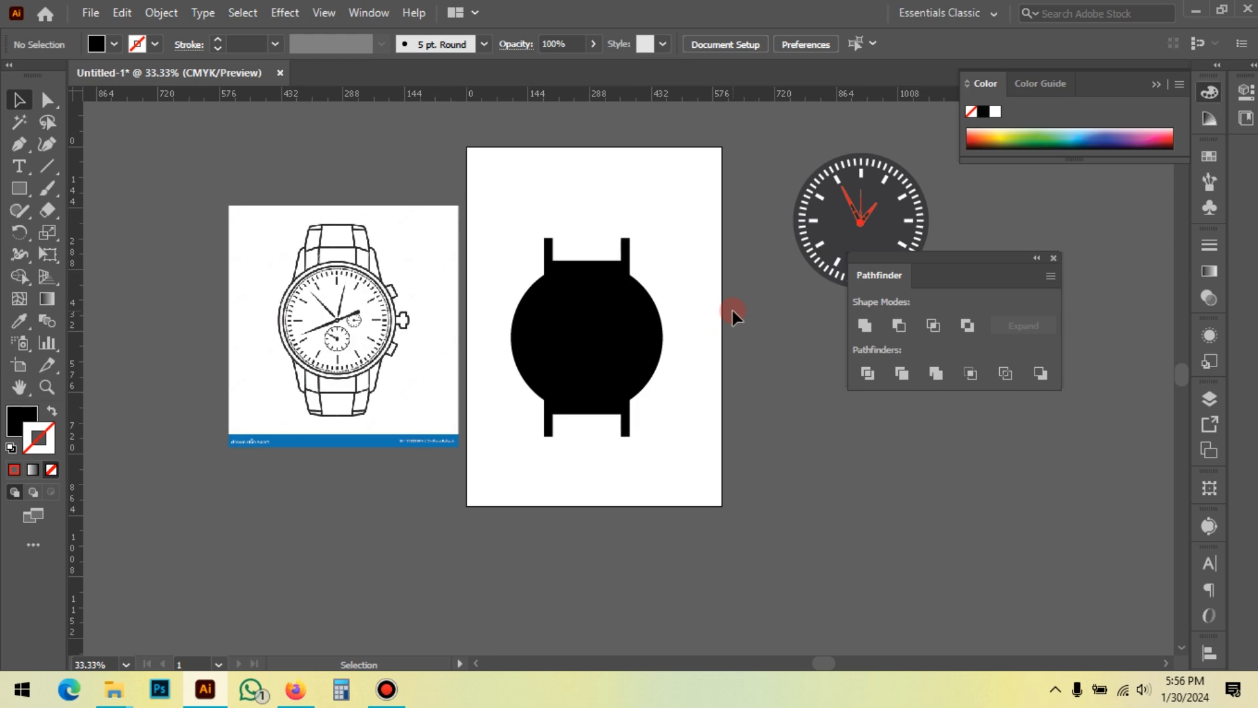
# Draw a square in the empty area below the reference drawing and fill it with red
pyautogui.press('m')
pyautogui.scroll(-3, 652, 357)
pyautogui.moveTo(310, 429)
pyautogui.mouseDown()
pyautogui.moveTo(402, 478)
pyautogui.moveTo(404, 523)
pyautogui.mouseUp()
pyautogui.click(114, 44)
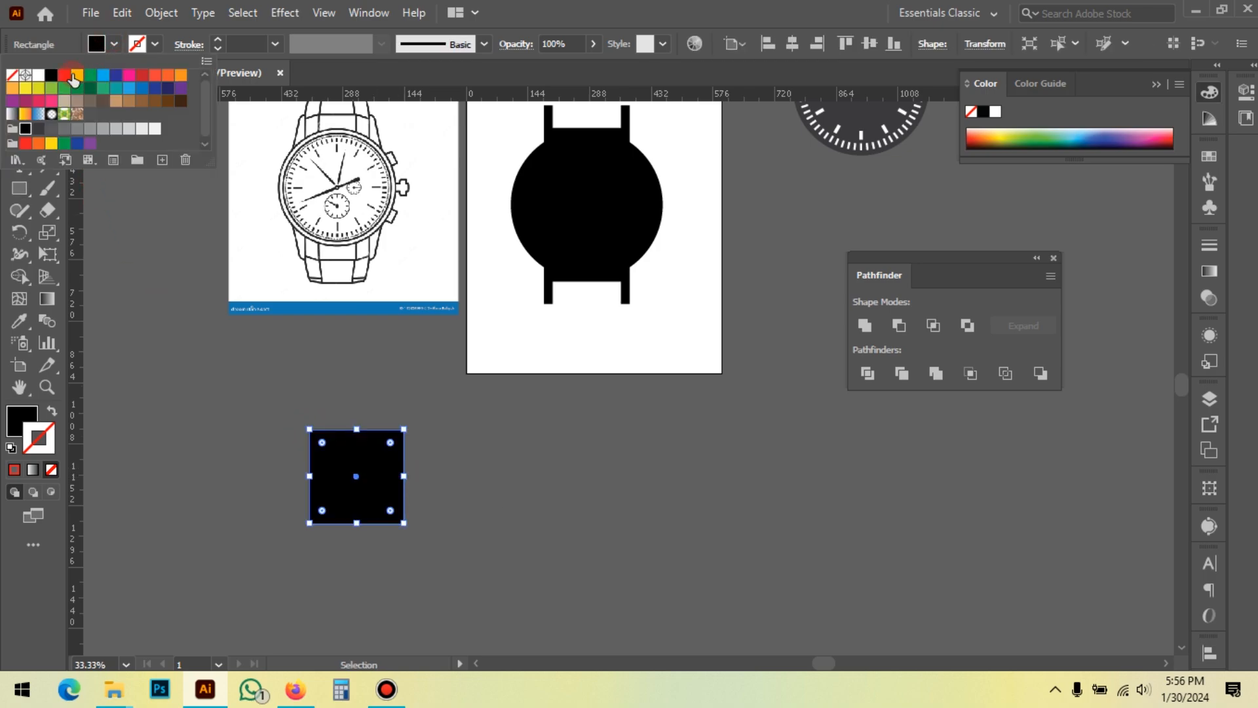
pyautogui.click(68, 76)
# Duplicate the red square so the copy overlaps it, fill the copy with yellow, and deselect it
pyautogui.moveTo(346, 483); pyautogui.dragTo(402, 491)
pyautogui.click(113, 44)
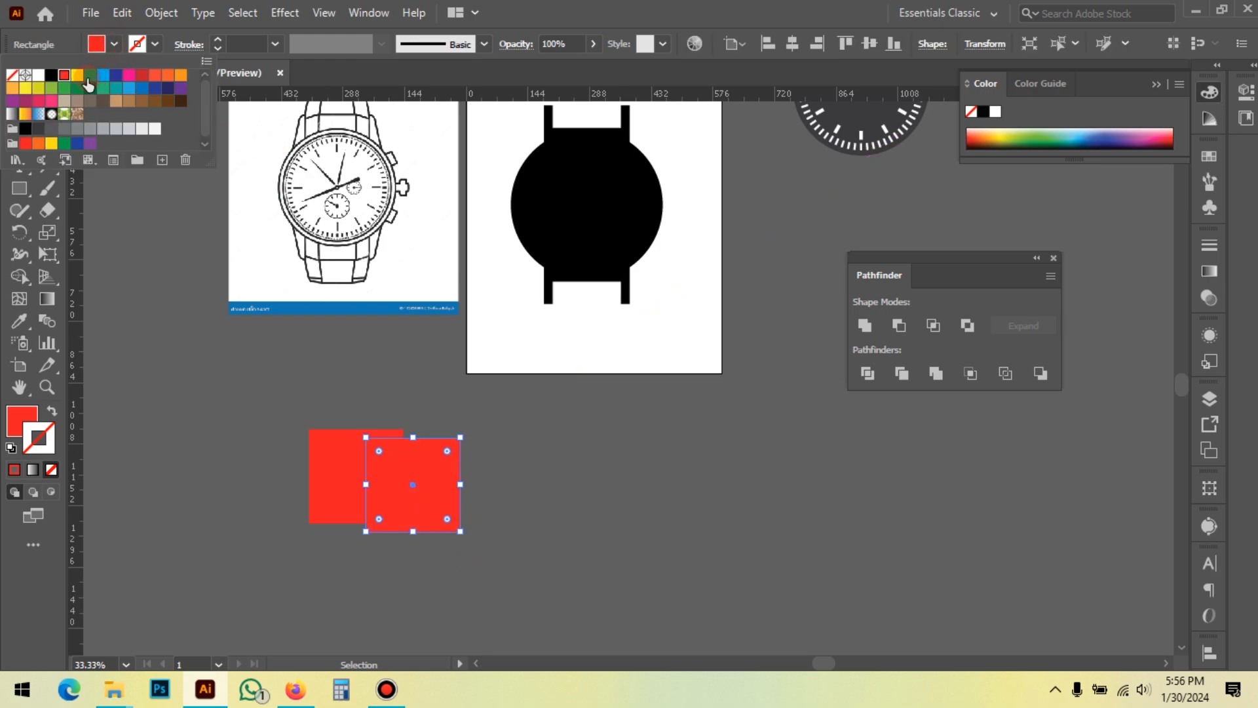
pyautogui.click(75, 80)
pyautogui.click(175, 452)
pyautogui.click(472, 495)
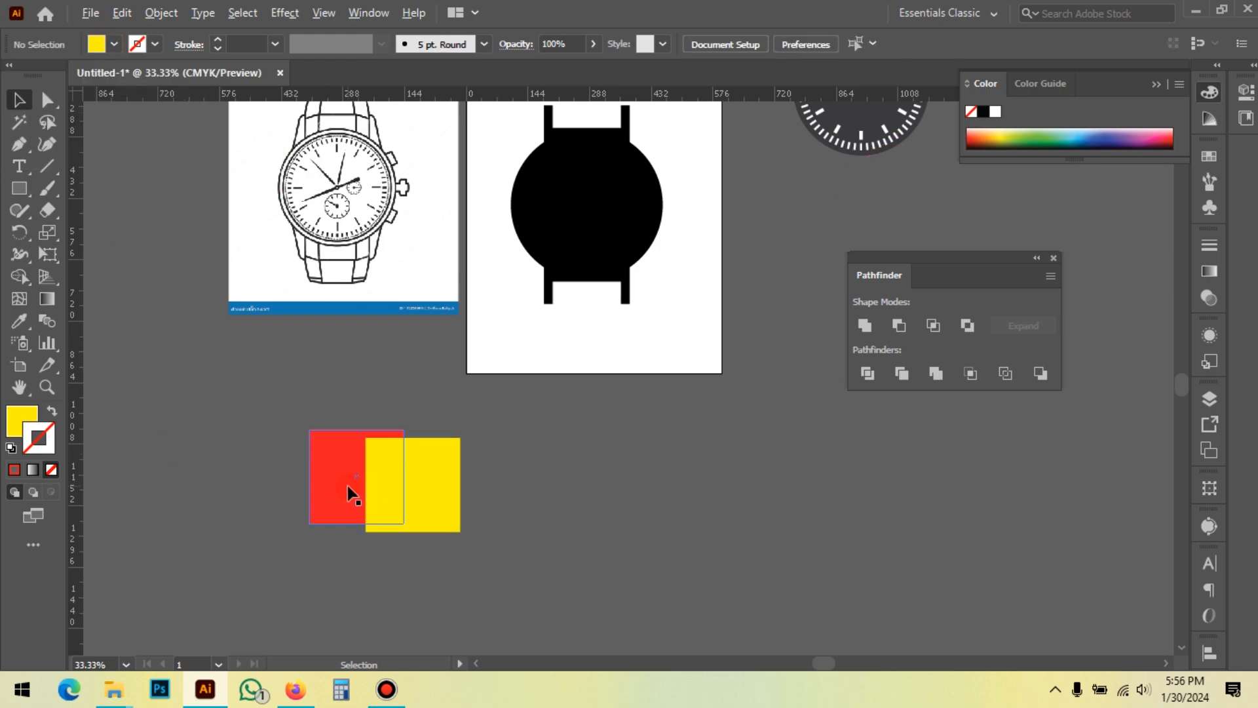
# Subtract the yellow square from the red one with Minus Front, and deselect the cut shape
pyautogui.scroll(1, 347, 486)
pyautogui.moveTo(357, 354); pyautogui.dragTo(440, 429)
pyautogui.moveTo(728, 275); pyautogui.dragTo(698, 298)
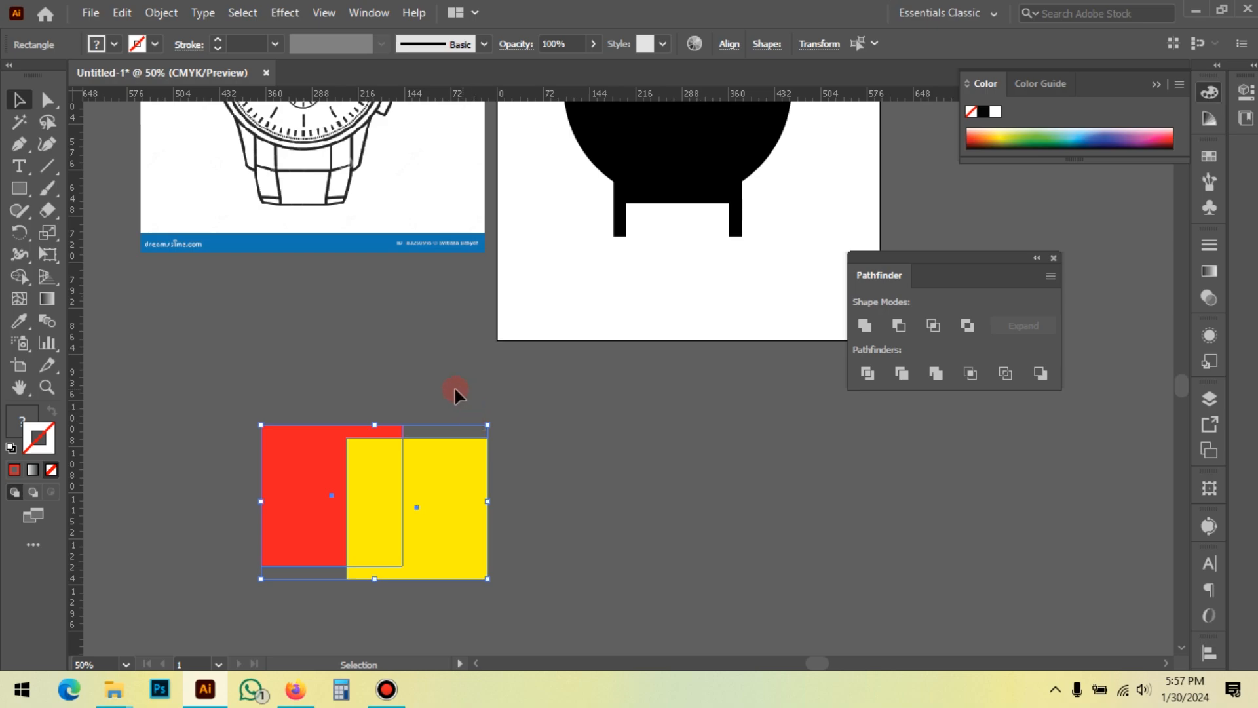
pyautogui.click(909, 325)
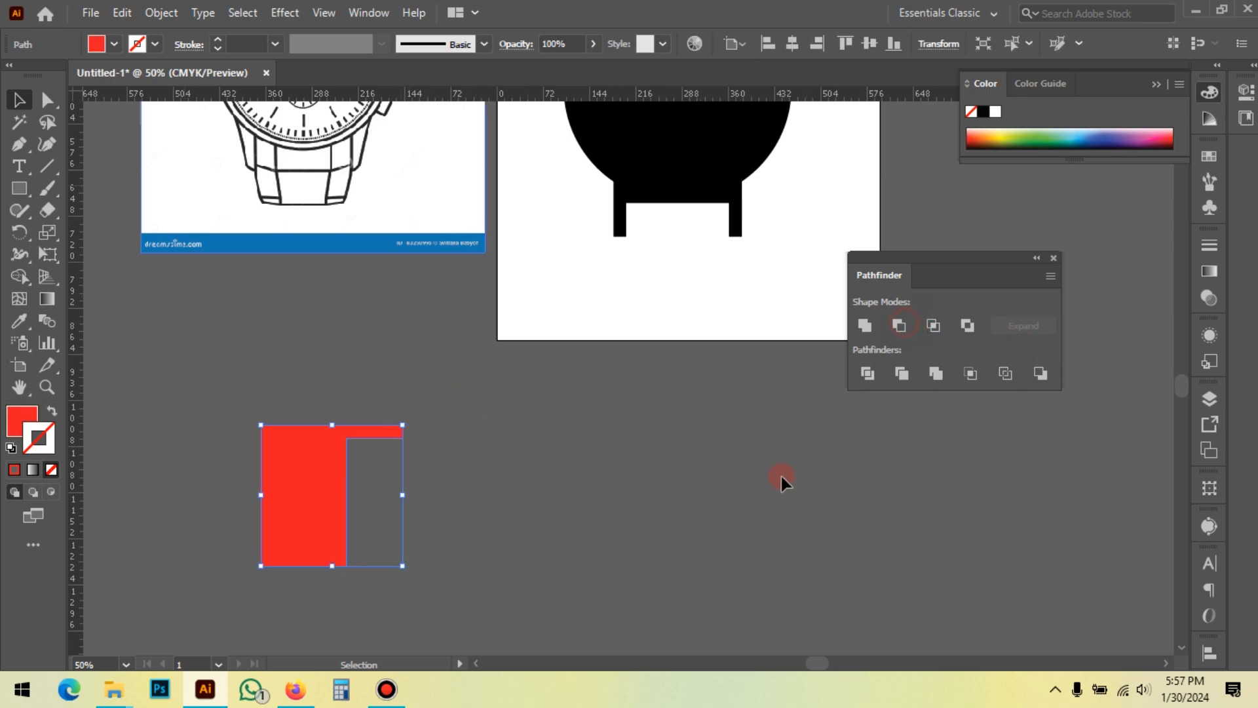
pyautogui.click(656, 435)
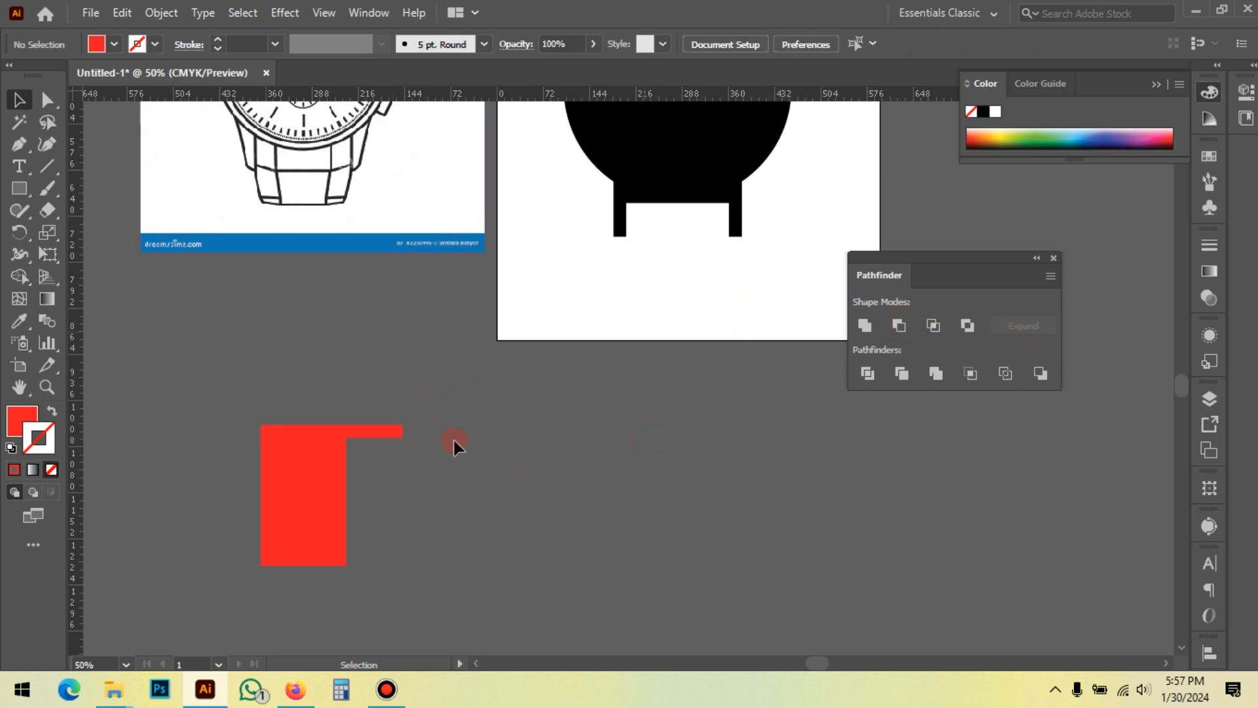
# Delete the red cut shape below the reference drawing
pyautogui.click(324, 462)
pyautogui.scroll(3, 471, 472)
pyautogui.click(675, 469)
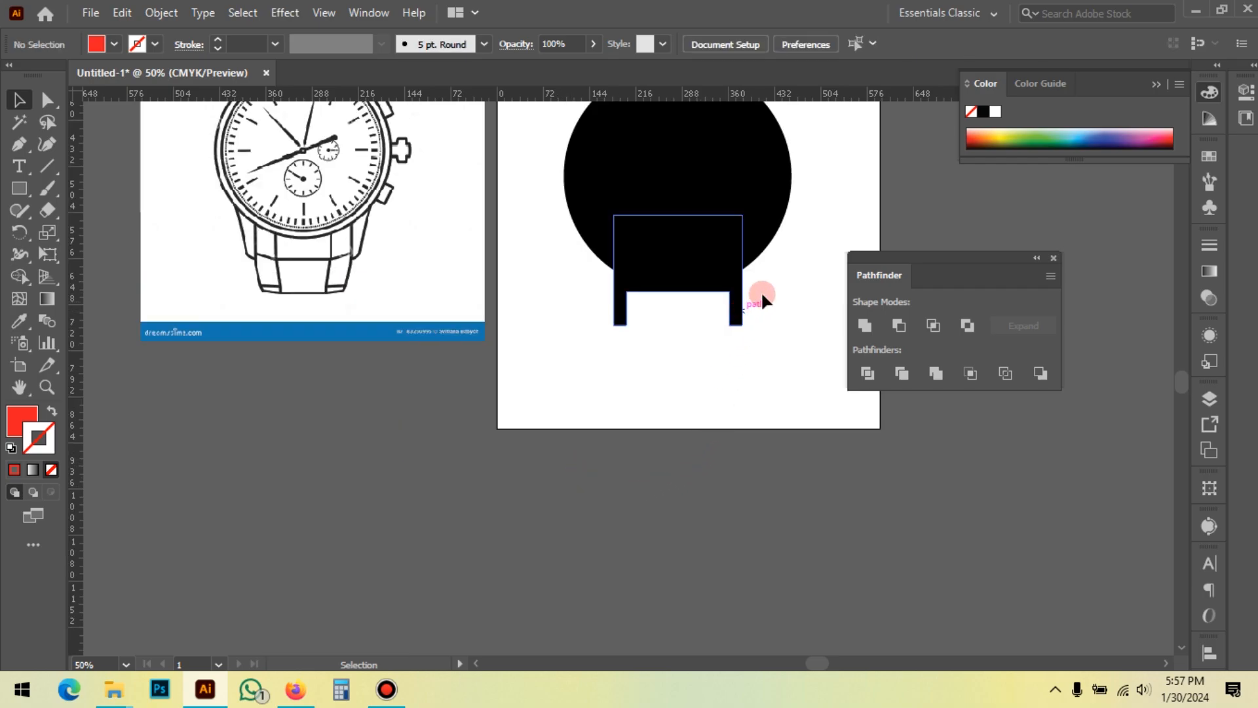
# Undo back past the practice squares and the subtraction at the lower strap, and deselect everything
pyautogui.moveTo(803, 253); pyautogui.dragTo(750, 364)
pyautogui.moveTo(623, 411); pyautogui.dragTo(581, 462)
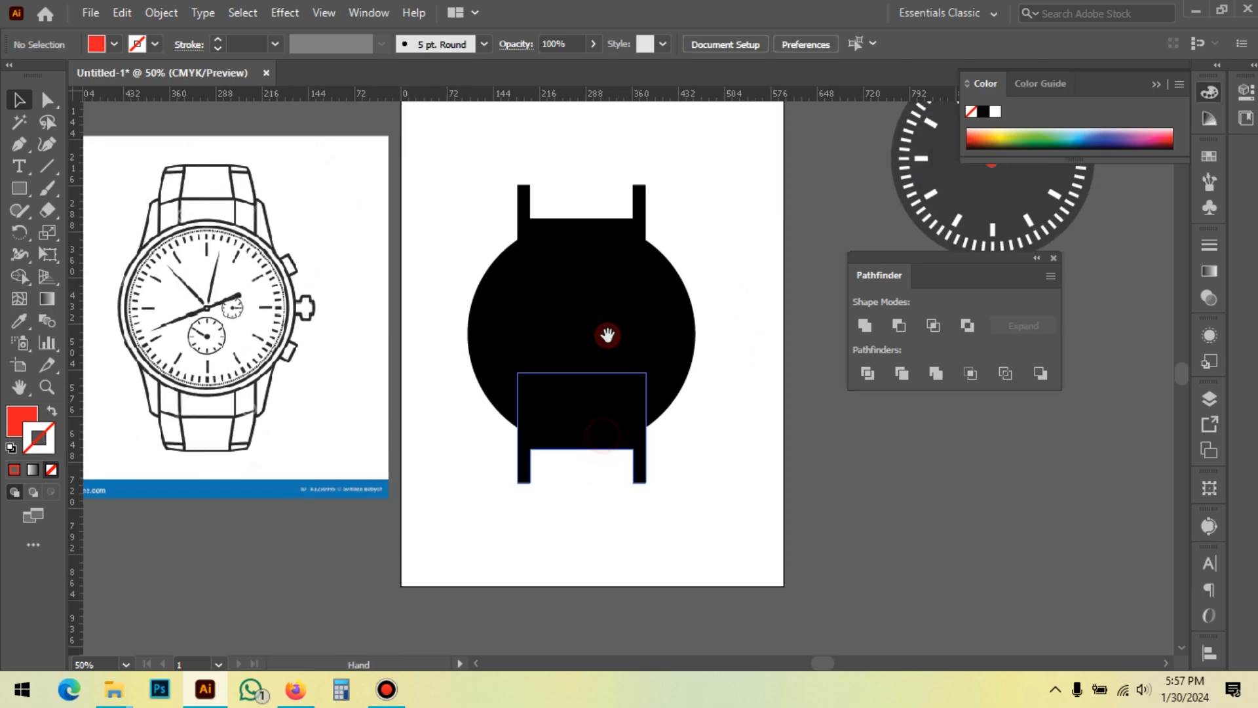
pyautogui.hotkey('ctrl', 'z')
pyautogui.hotkey('ctrl', 'z')
pyautogui.hotkey('ctrl', 'z')
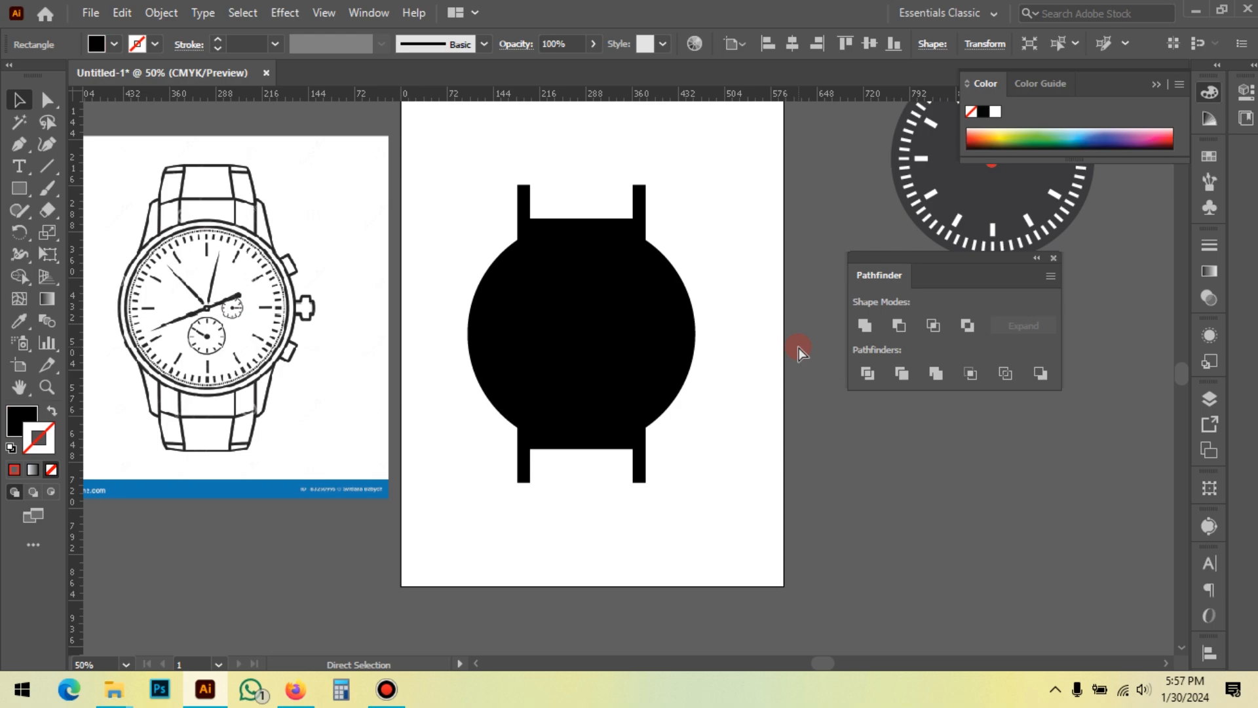
pyautogui.hotkey('ctrl', 'z')
pyautogui.hotkey('ctrl', 'z')
pyautogui.click(799, 347)
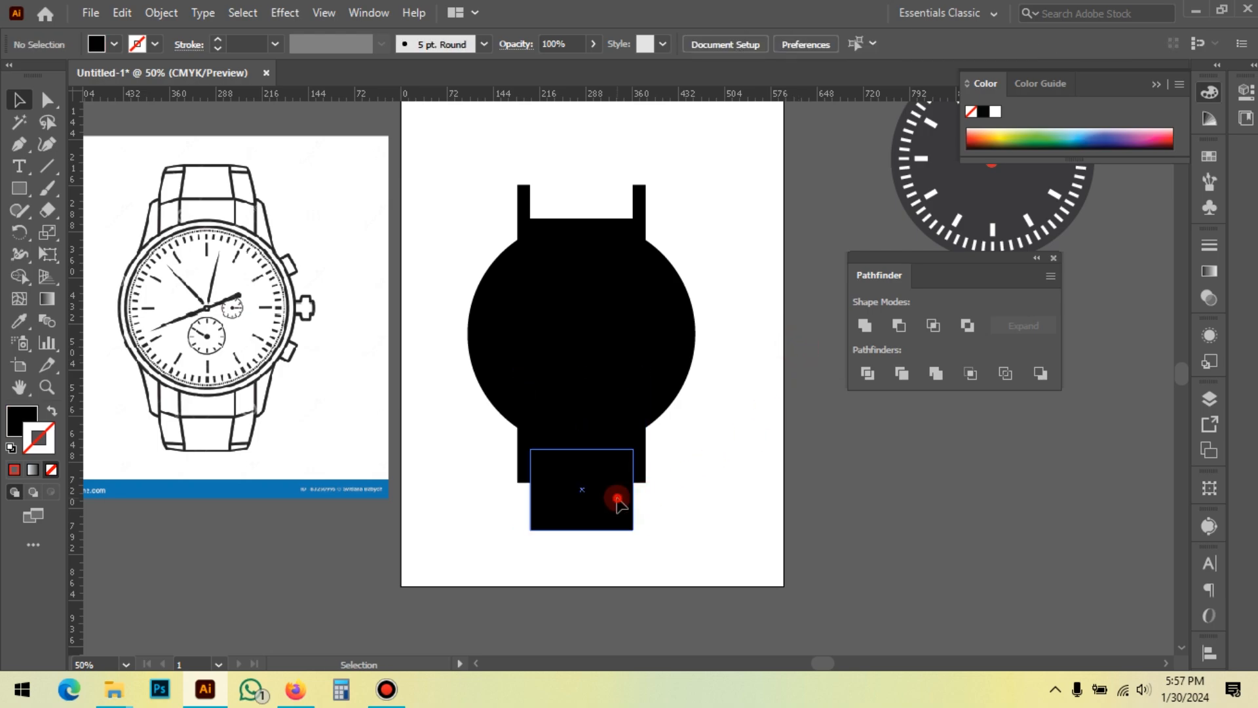
# Cut the narrow bottom rectangle out of the wider lower strap rectangle again with Minus Front, and deselect
pyautogui.click(617, 502)
pyautogui.keyDown('shift'); pyautogui.click(647, 451); pyautogui.keyUp('shift')
pyautogui.click(899, 326)
pyautogui.click(779, 495)
pyautogui.click(596, 501)
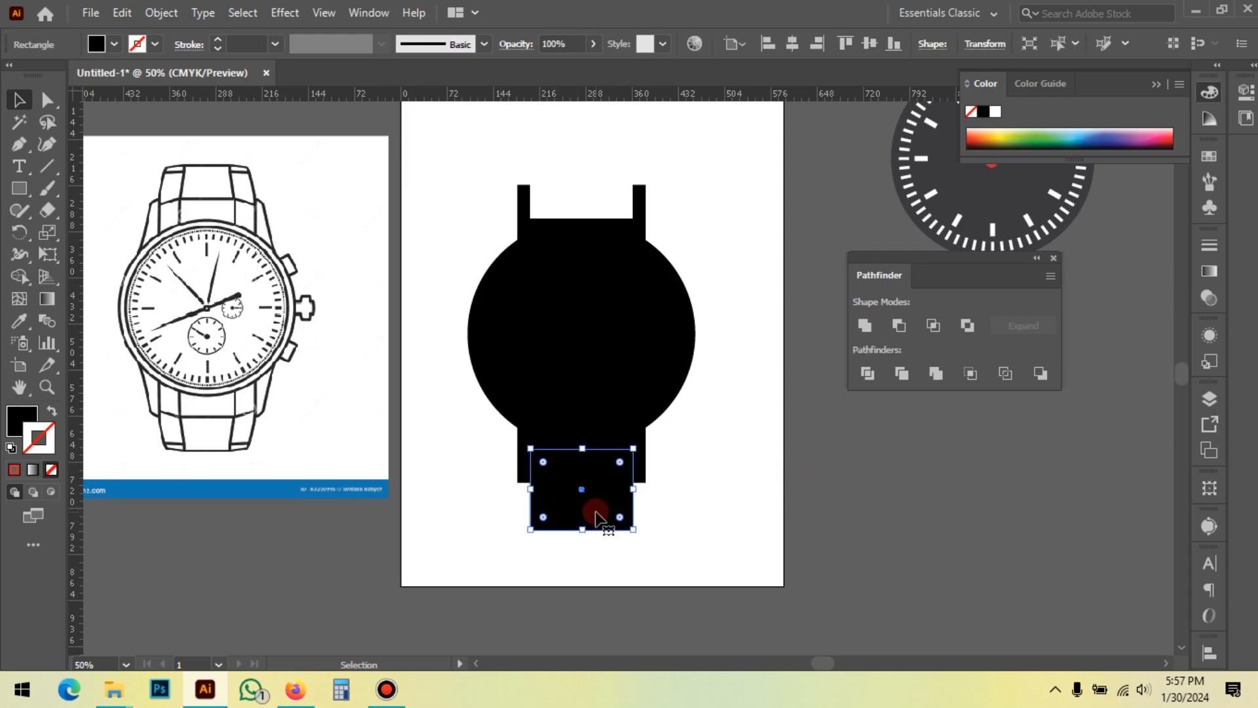
pyautogui.scroll(2, 589, 518)
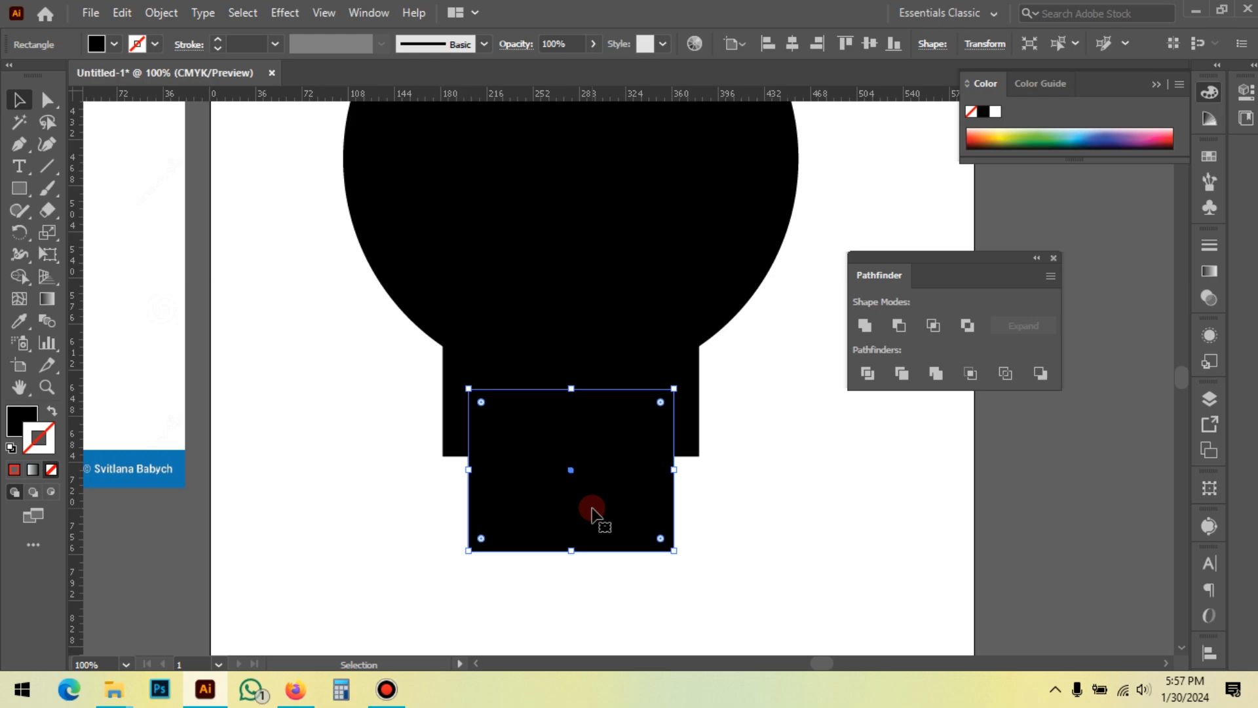
pyautogui.scroll(-1, 593, 513)
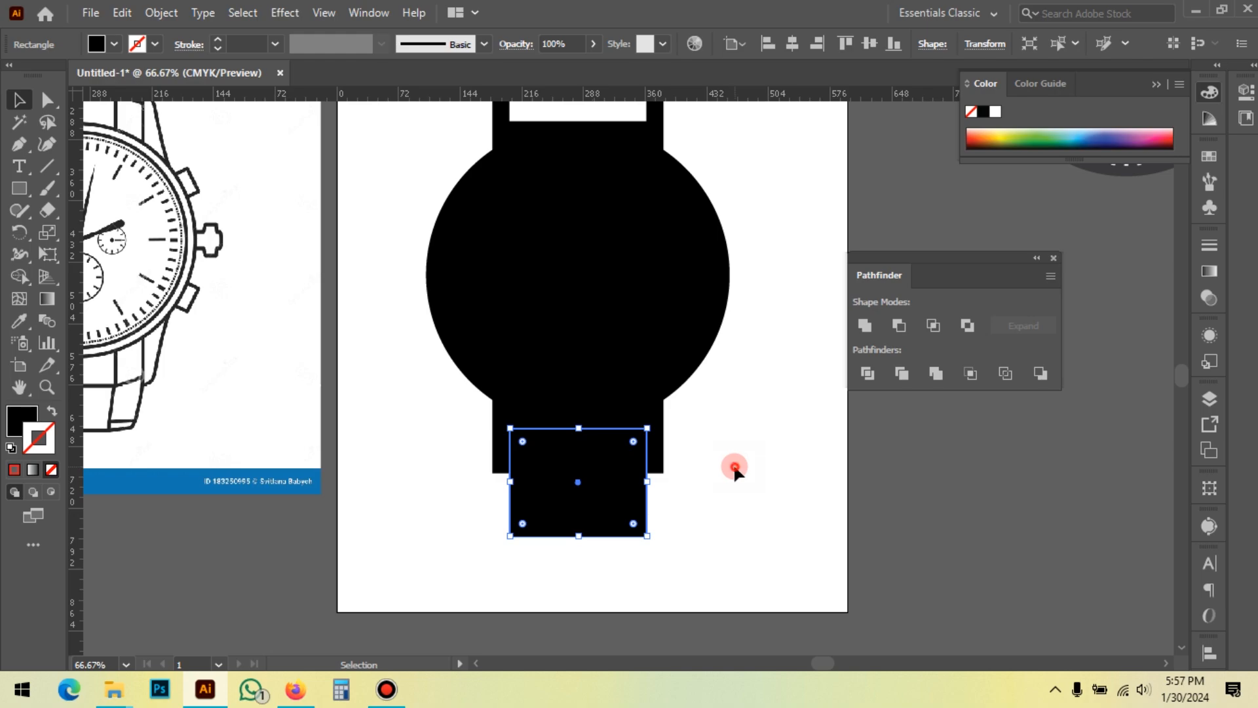
pyautogui.click(735, 468)
pyautogui.scroll(1, 719, 497)
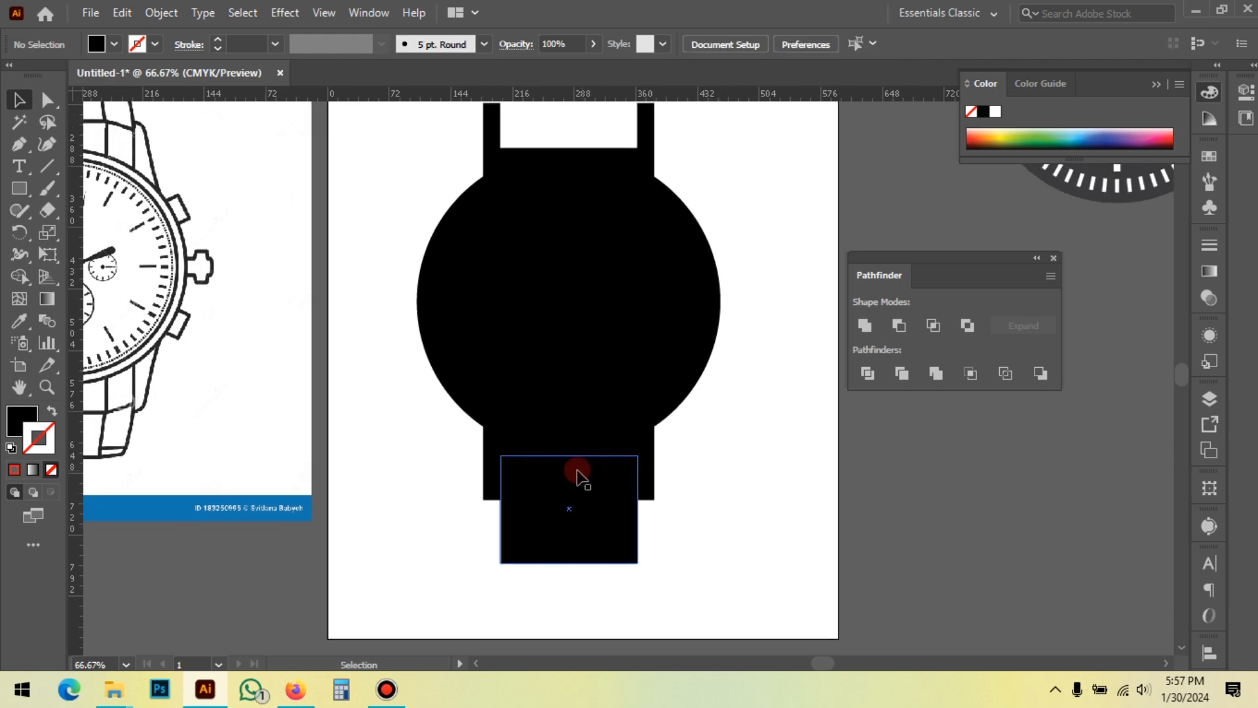
pyautogui.click(577, 470)
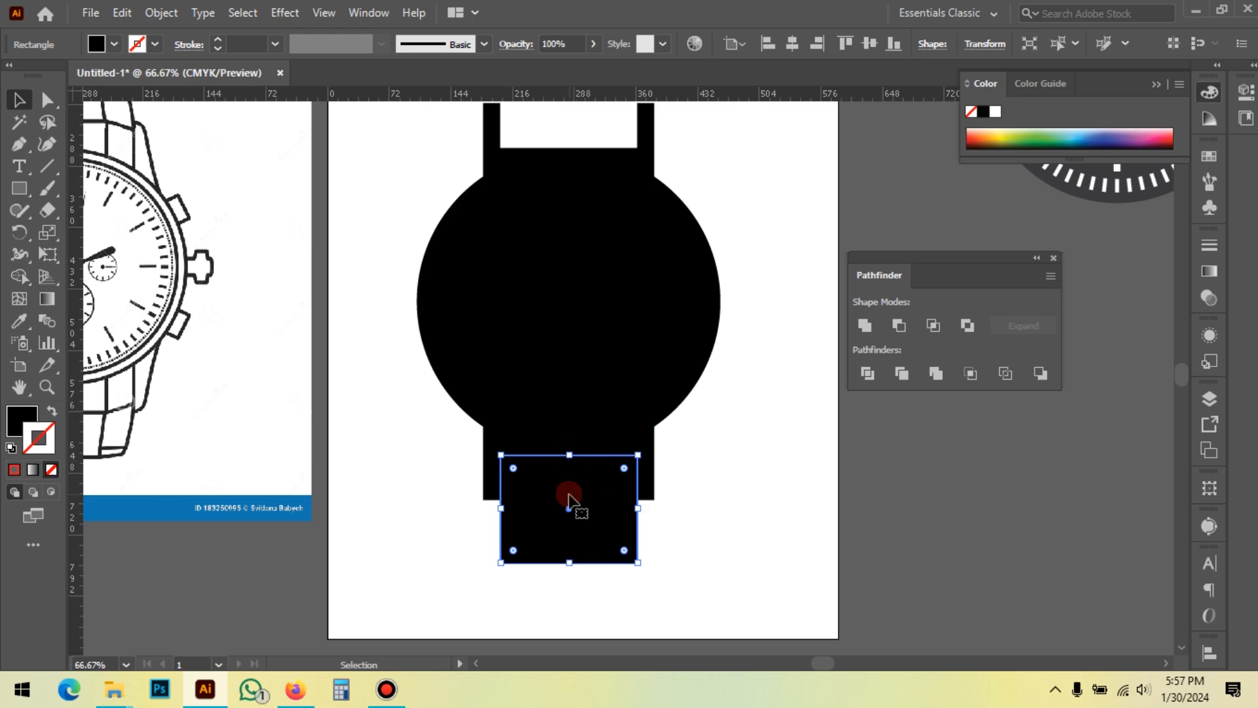
# Bring the wider lower strap rectangle to the front and deselect it
pyautogui.click(655, 451)
pyautogui.rightClick(655, 446)
pyautogui.moveTo(743, 357)
pyautogui.click(931, 357)
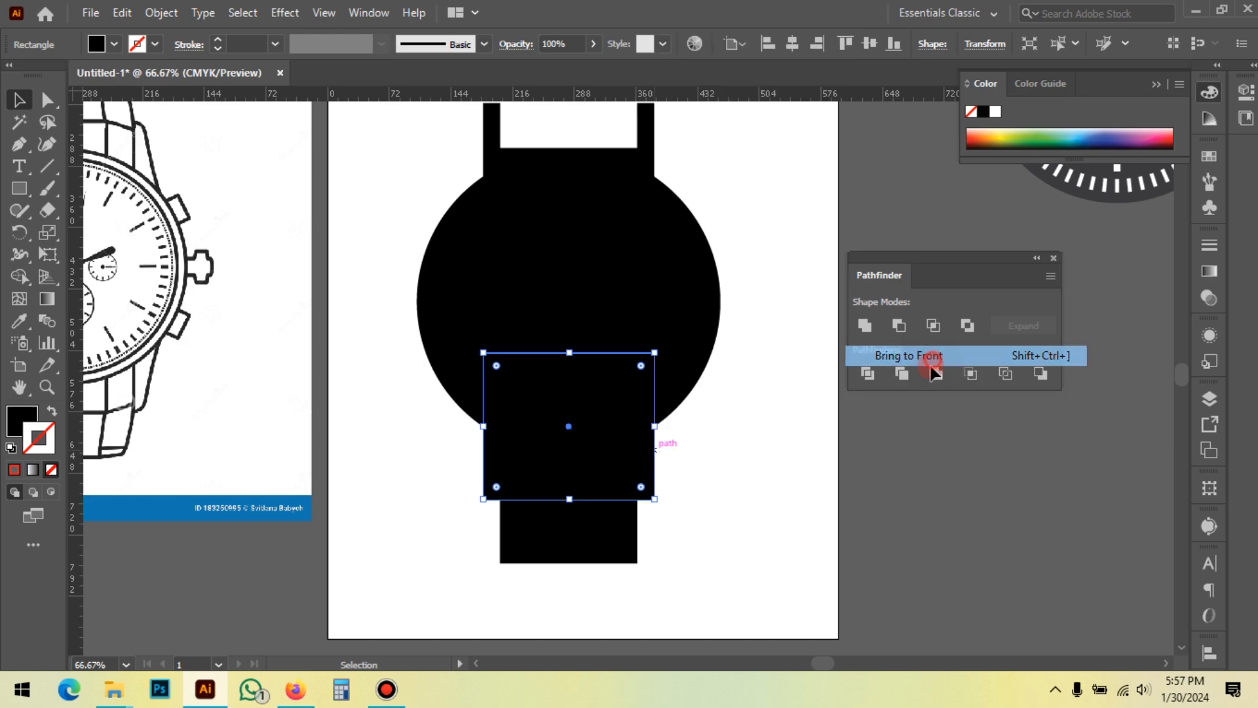
pyautogui.click(838, 528)
pyautogui.click(614, 486)
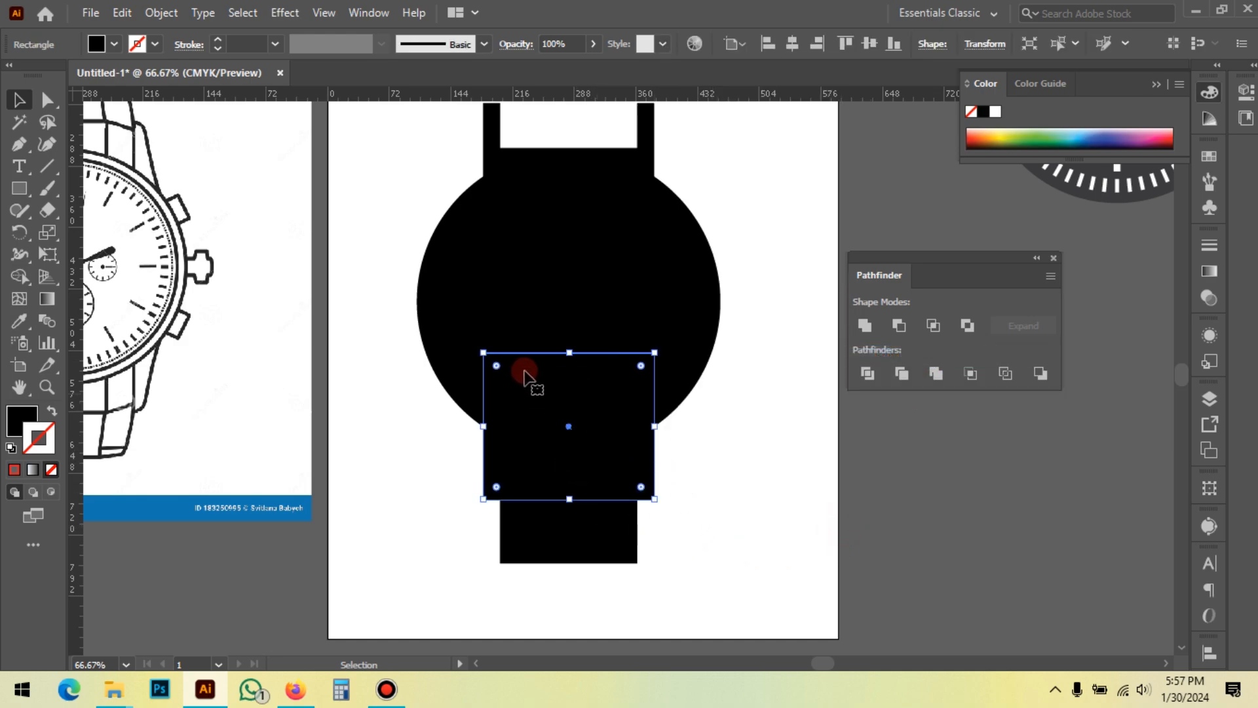
pyautogui.click(735, 510)
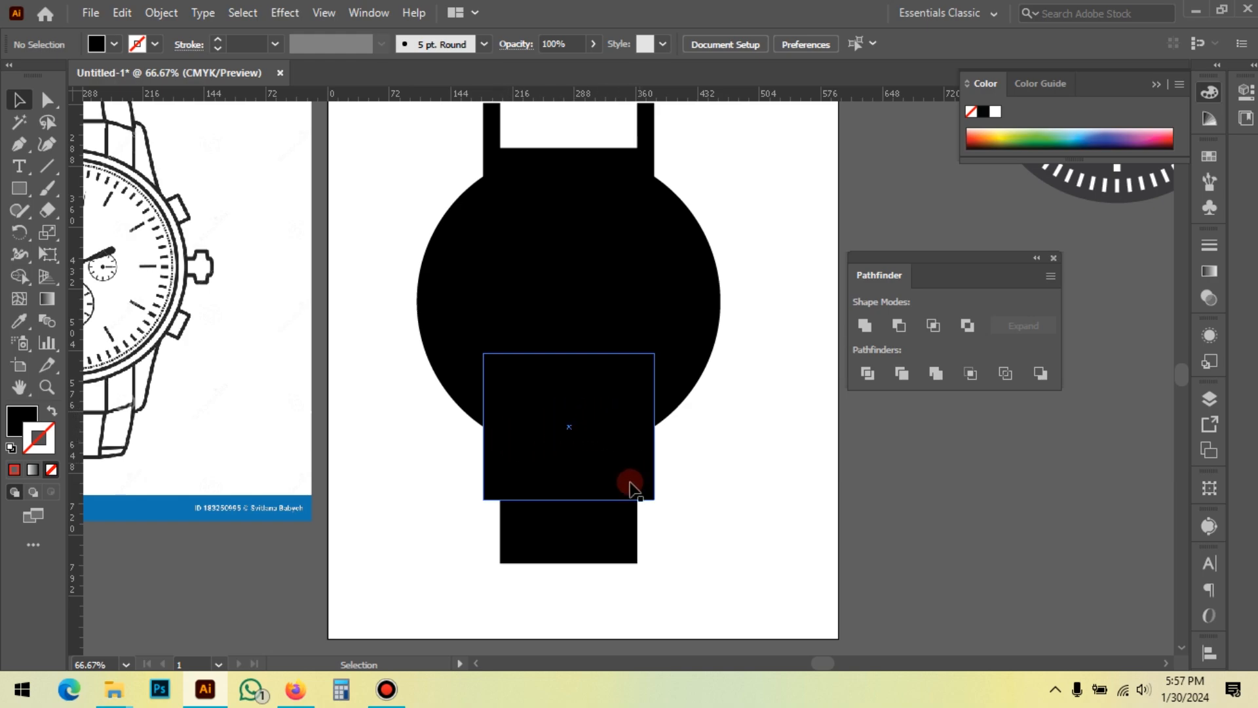
pyautogui.click(615, 532)
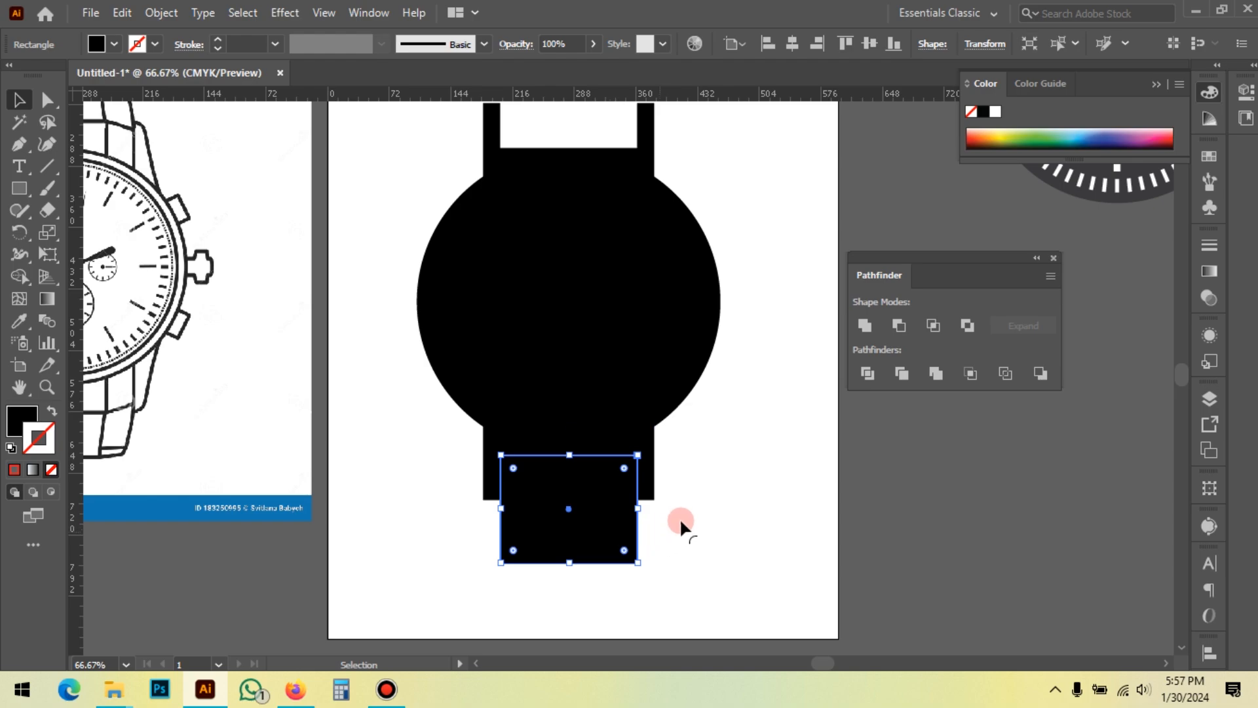
pyautogui.click(721, 506)
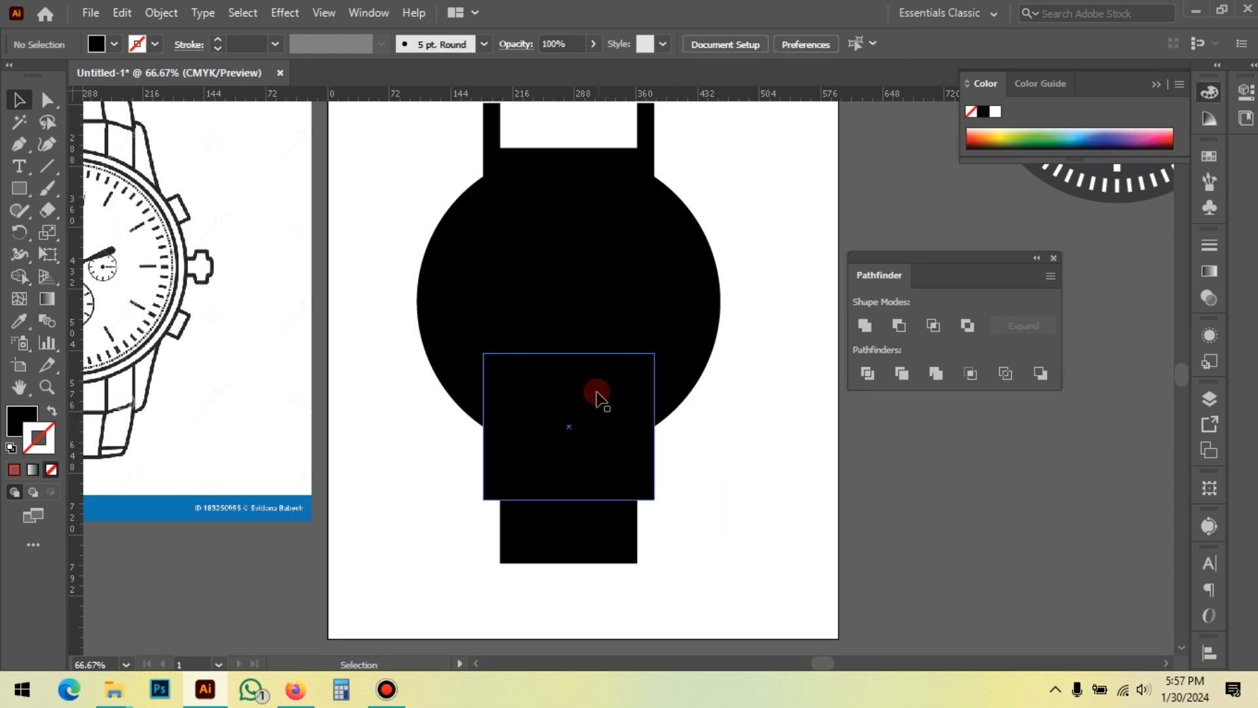
# Try subtracting the front wide rectangle from the narrow bottom one with Minus Front, and undo the subtraction
pyautogui.click(598, 396)
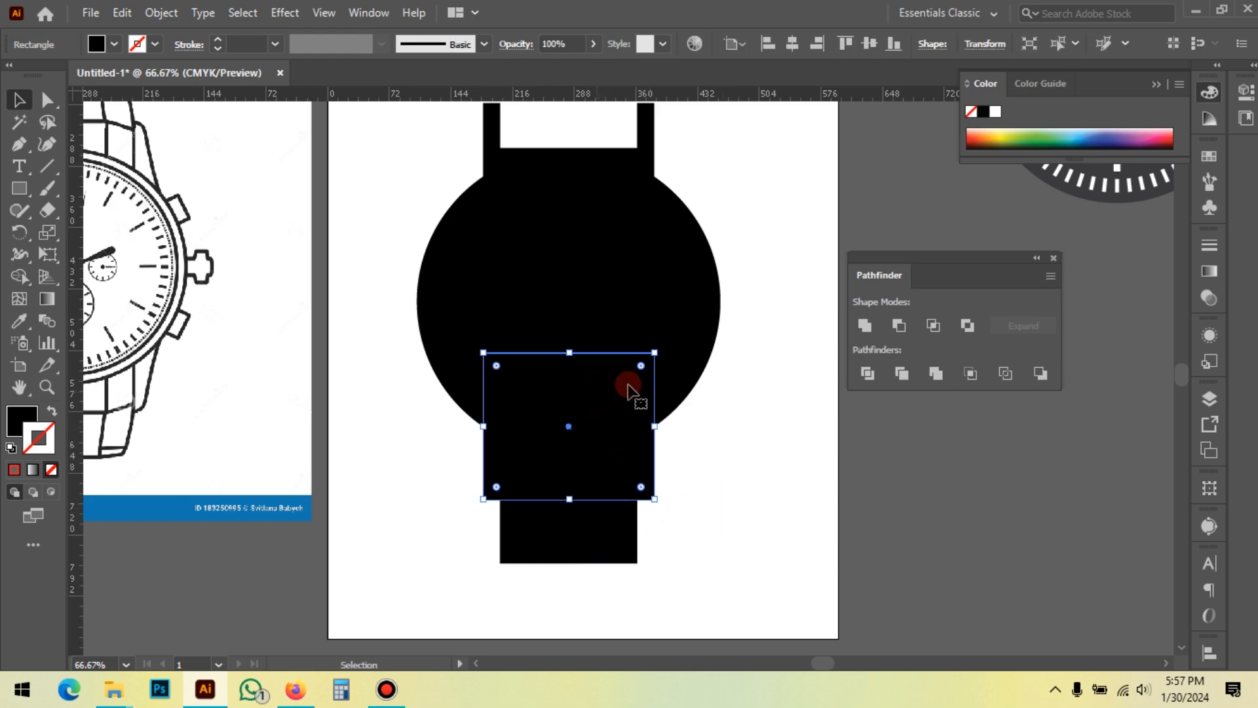
pyautogui.keyDown('shift'); pyautogui.click(597, 523); pyautogui.keyUp('shift')
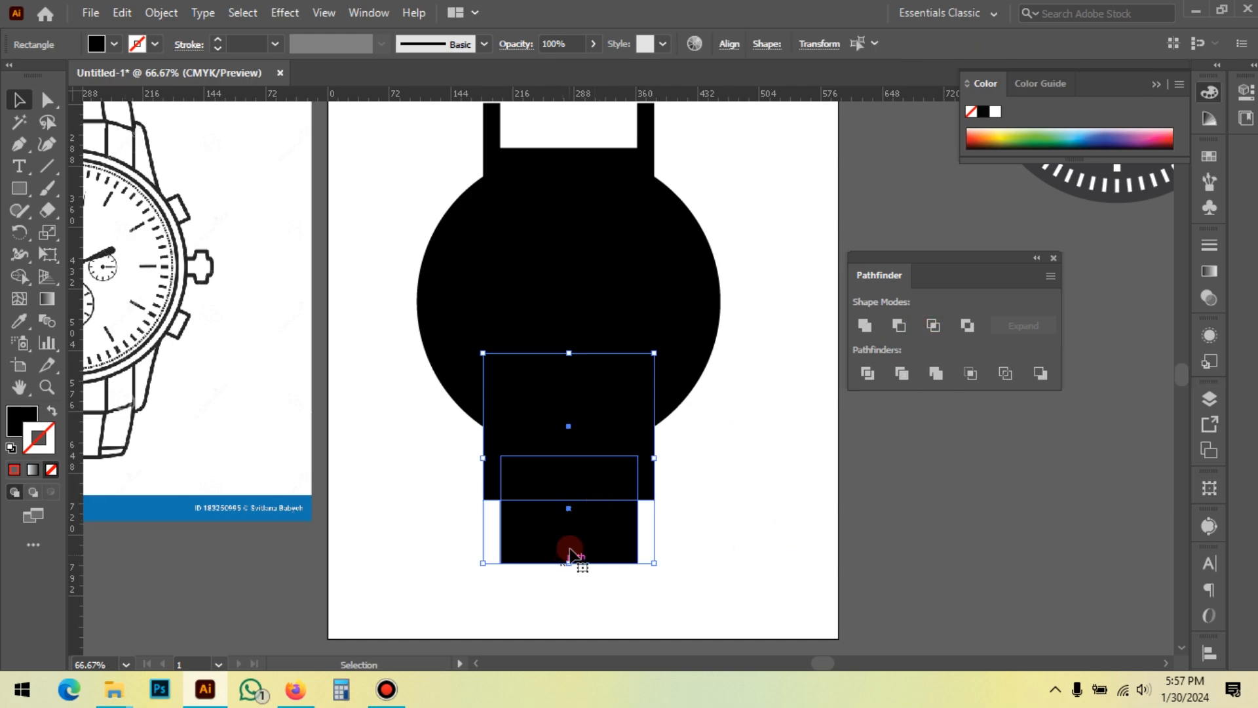
pyautogui.click(899, 325)
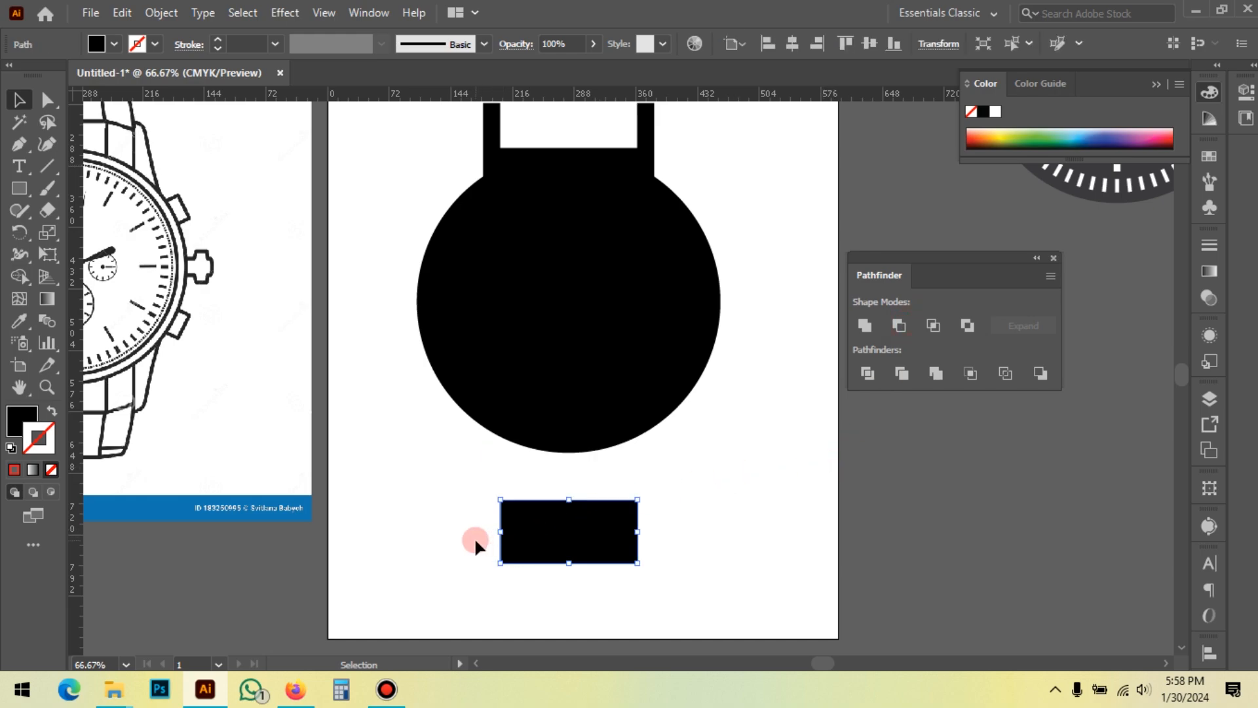
pyautogui.click(860, 493)
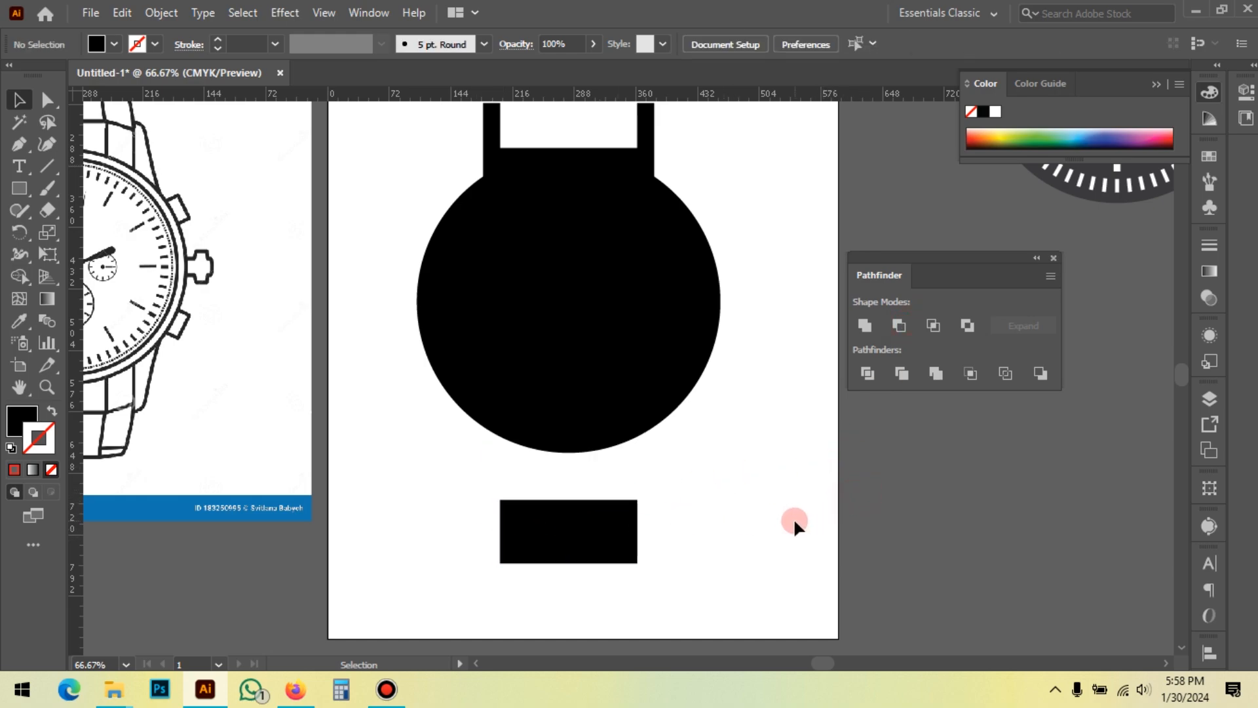
pyautogui.hotkey('ctrl', 'z')
# Bring the narrow bottom strap rectangle to the front of the stacking order and deselect it
pyautogui.click(725, 561)
pyautogui.click(577, 534)
pyautogui.click(606, 522)
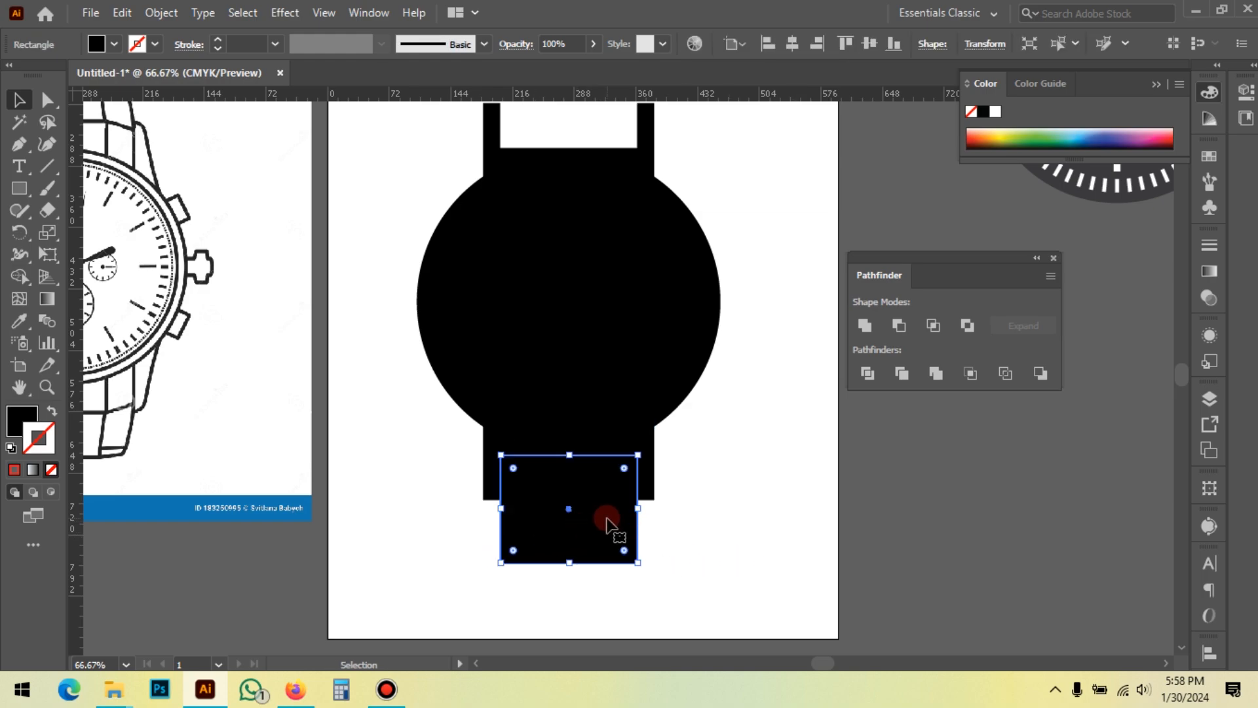
pyautogui.rightClick(606, 523)
pyautogui.moveTo(716, 430)
pyautogui.click(860, 426)
pyautogui.click(753, 509)
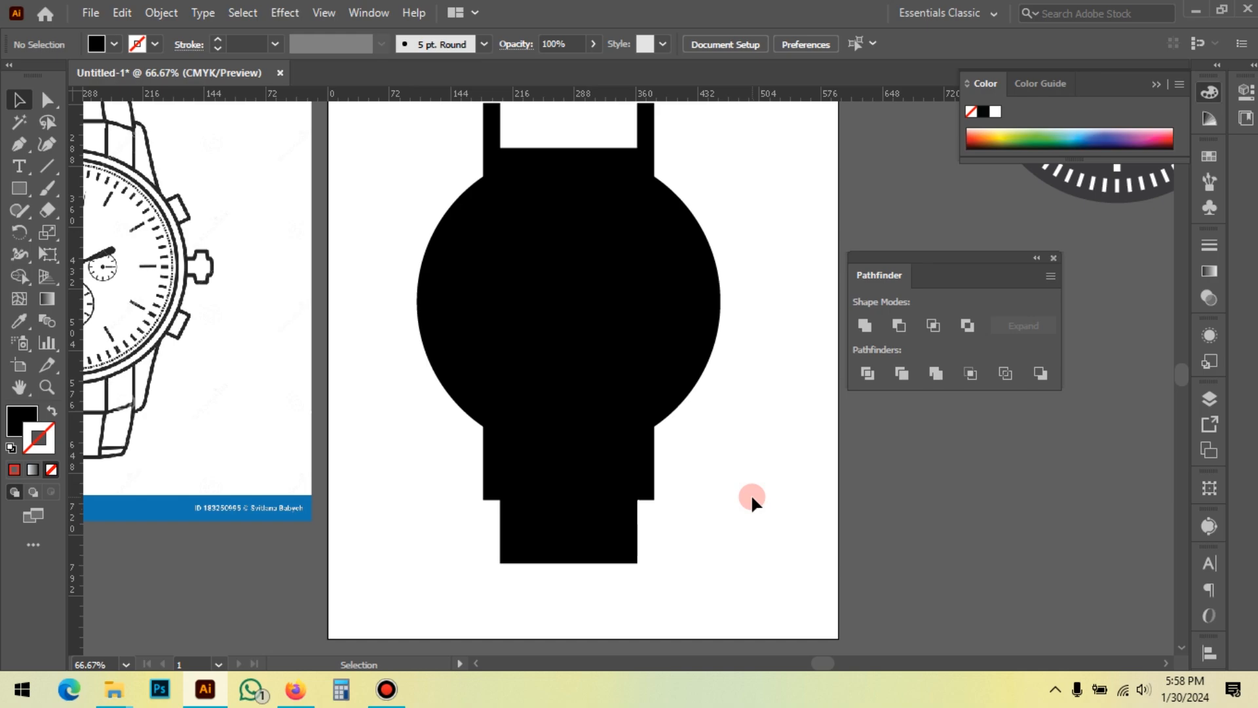
# Cut the narrow bottom rectangle out of the wider lower strap rectangle with Minus Front, and deselect
pyautogui.click(587, 525)
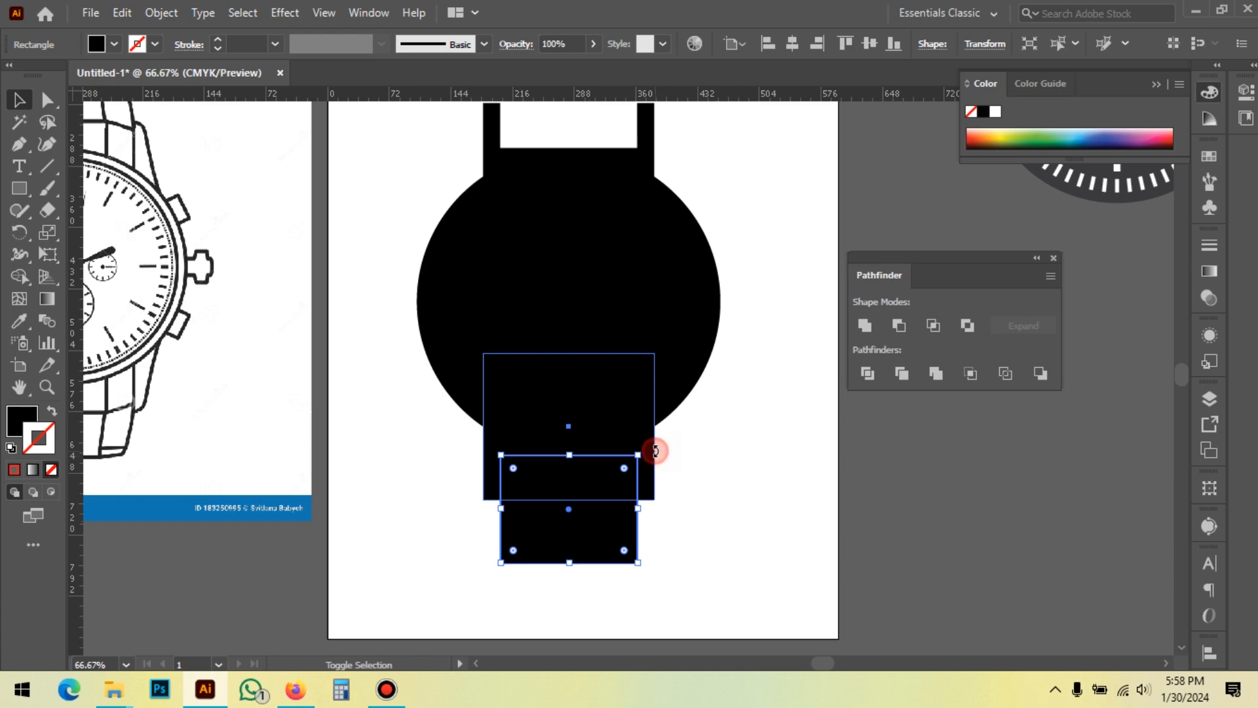
pyautogui.keyDown('shift'); pyautogui.click(656, 452); pyautogui.keyUp('shift')
pyautogui.click(901, 326)
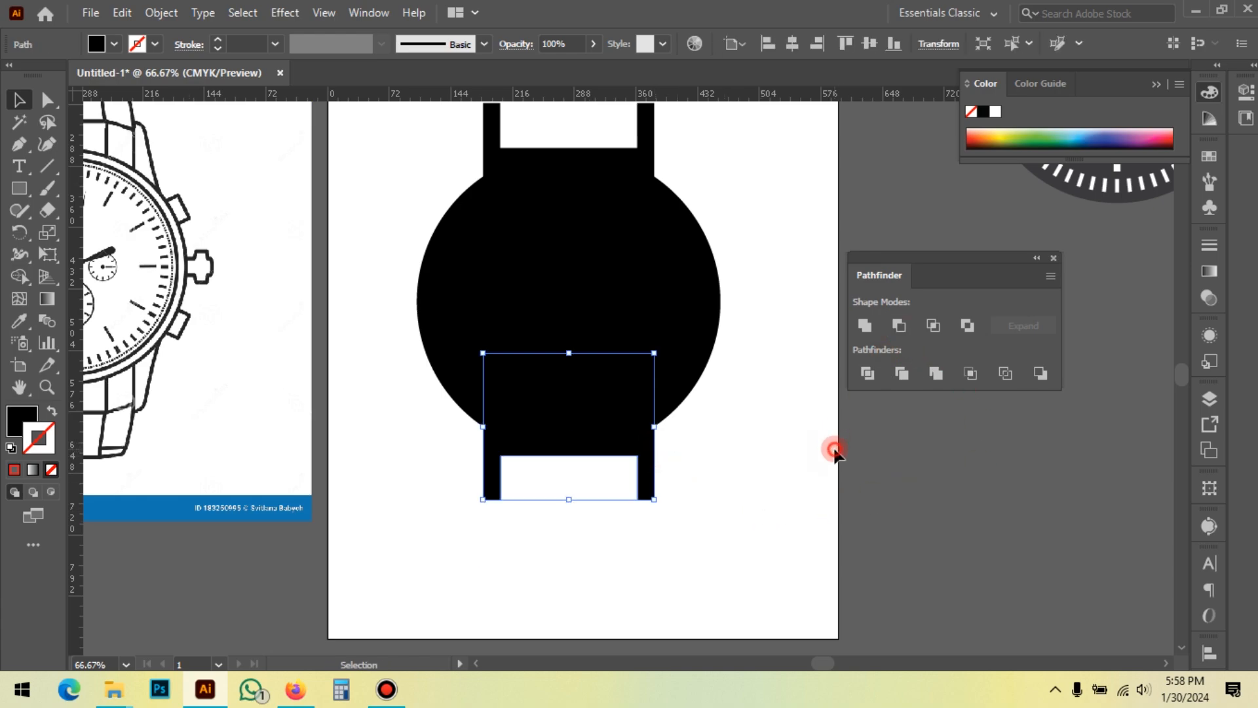
pyautogui.click(835, 451)
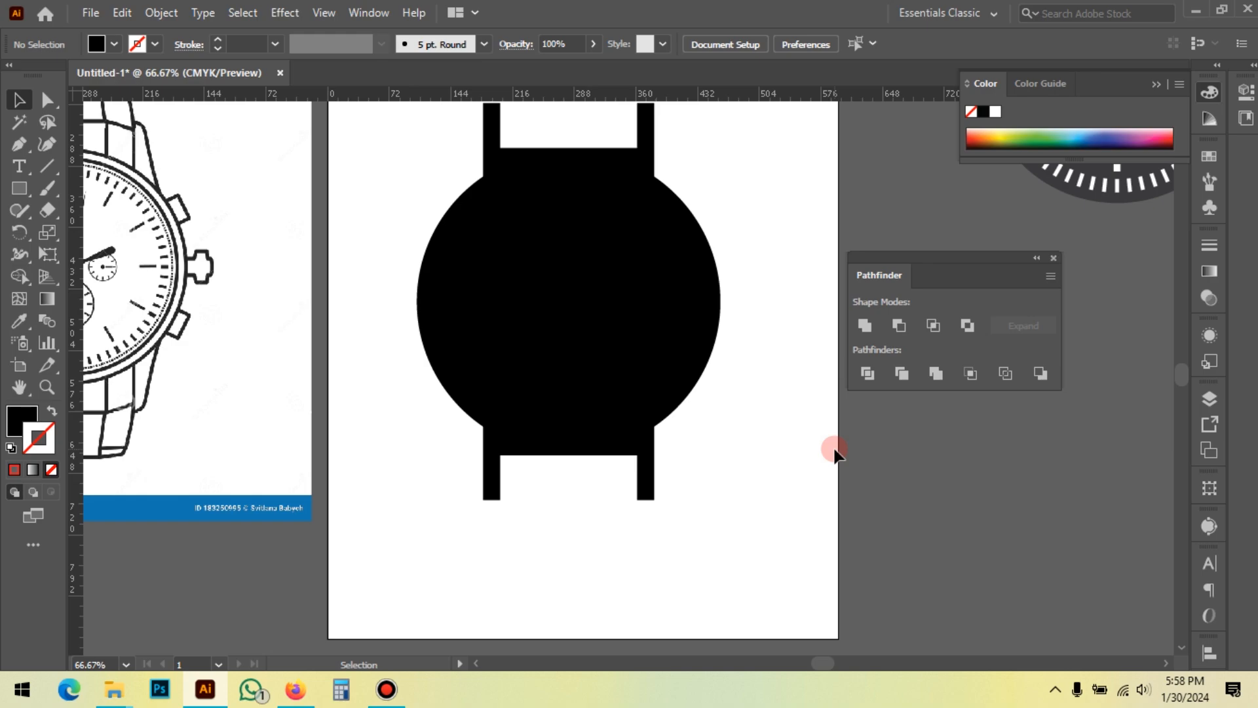
# Fully round the outer end corners of the two upper and two lower lugs, and deselect
pyautogui.scroll(3, 754, 426)
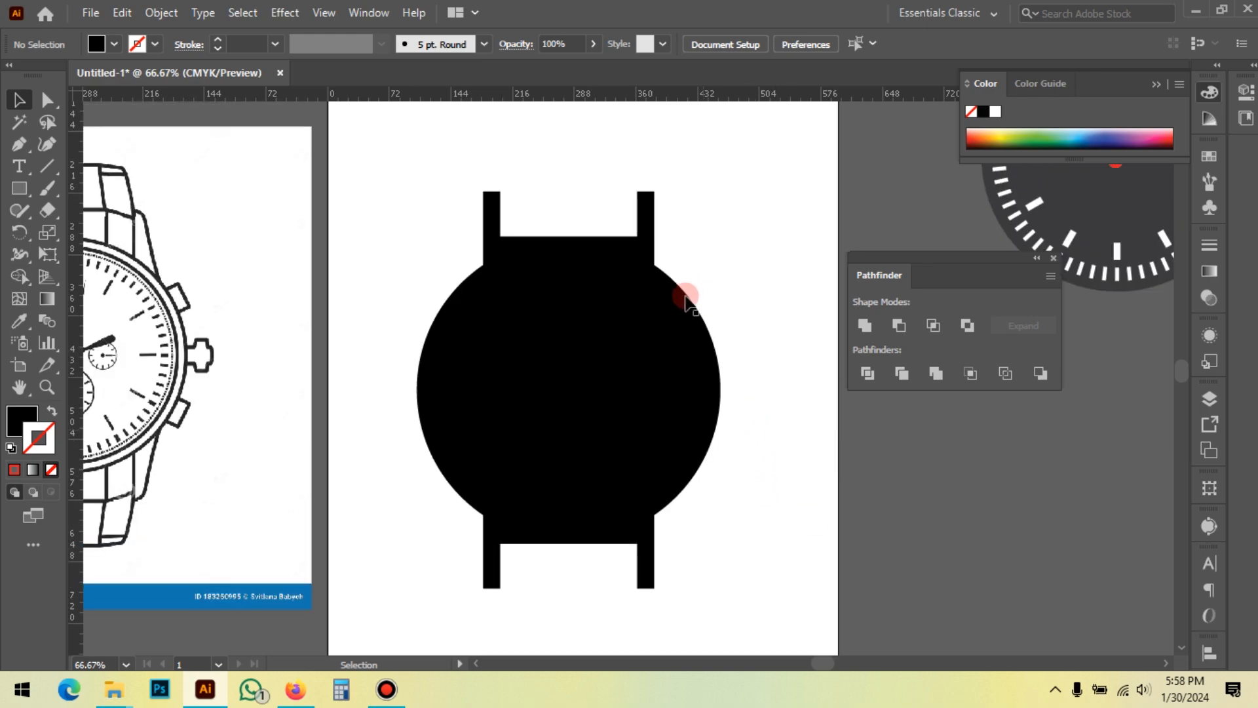
pyautogui.press('a')
pyautogui.scroll(2, 534, 206)
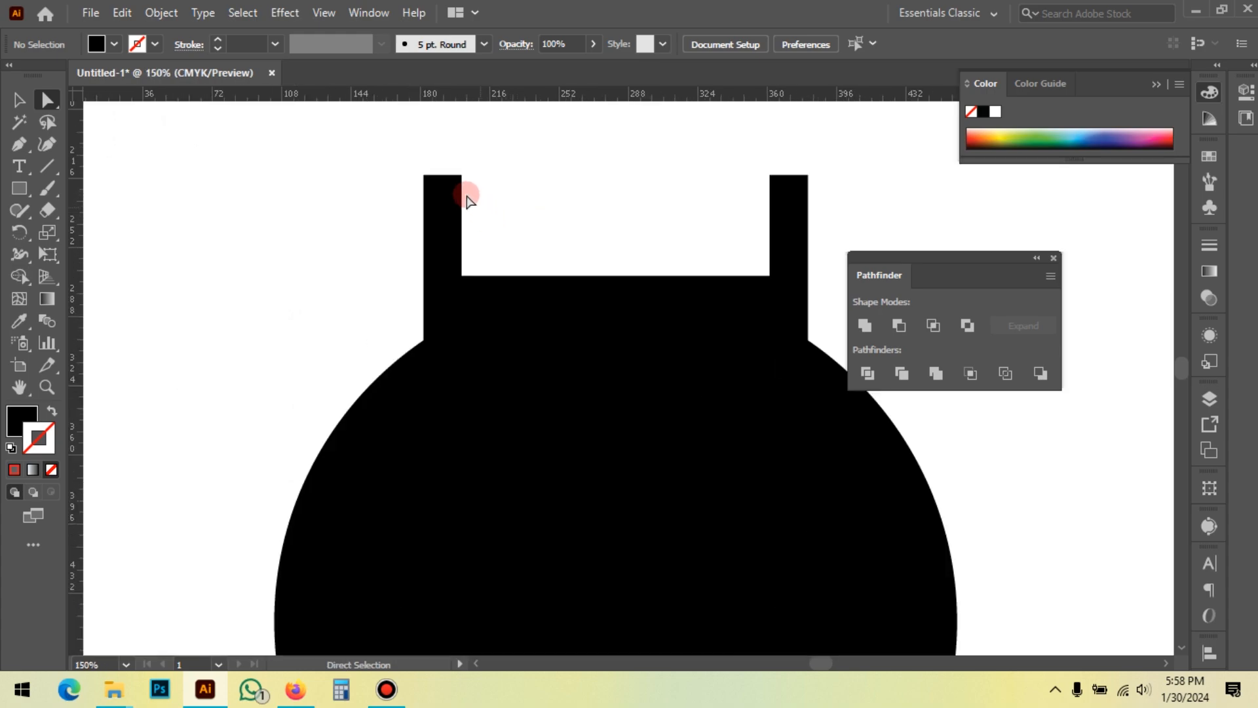
pyautogui.moveTo(416, 167); pyautogui.dragTo(435, 191)
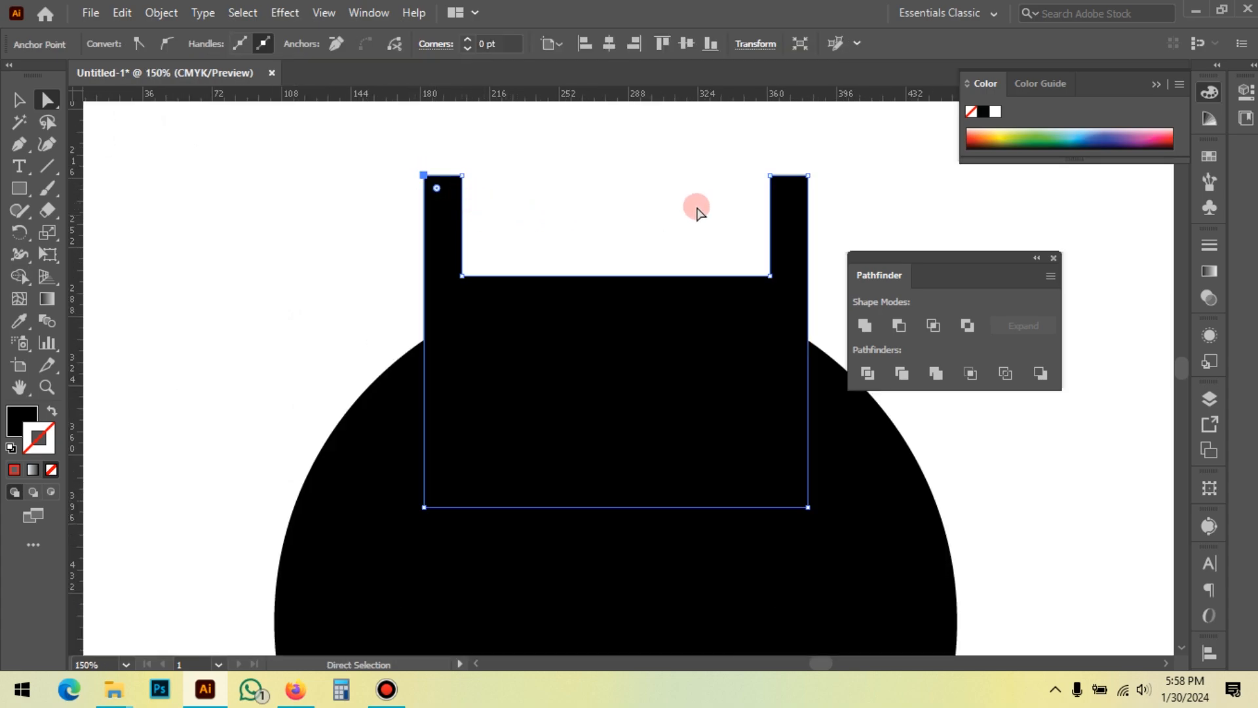
pyautogui.moveTo(817, 160); pyautogui.dragTo(806, 190)
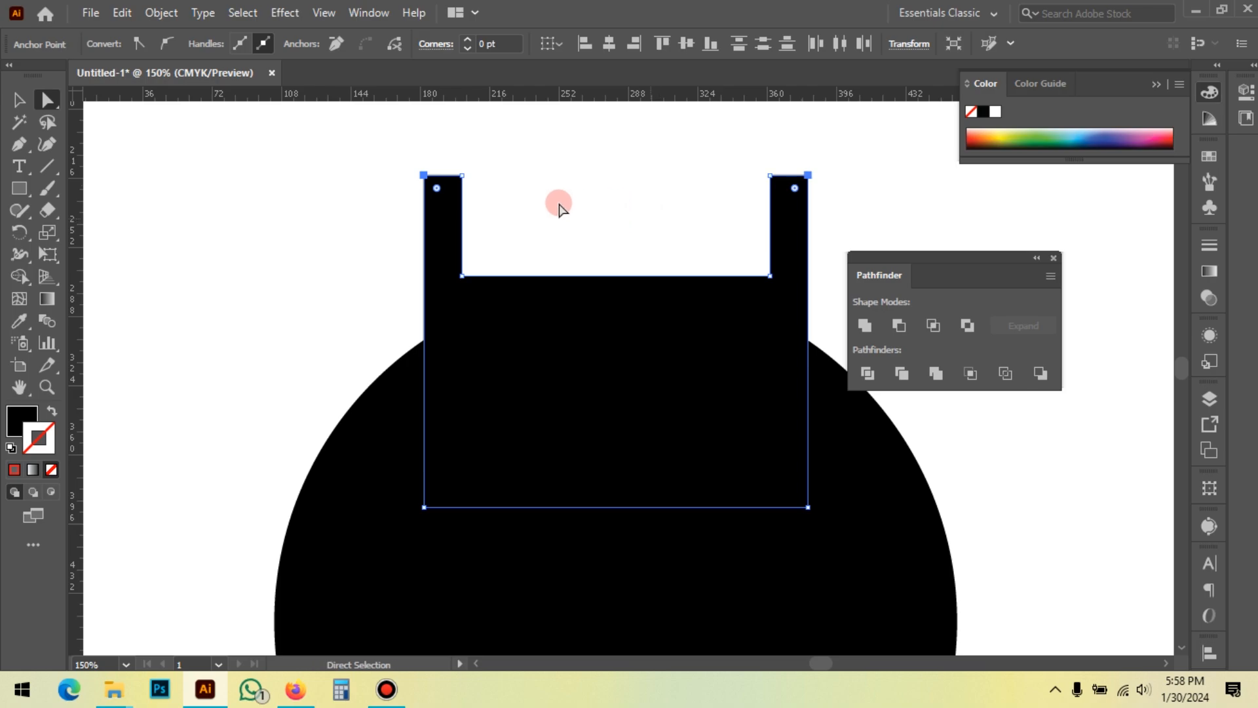
pyautogui.scroll(-2, 429, 148)
pyautogui.scroll(-3, 714, 415)
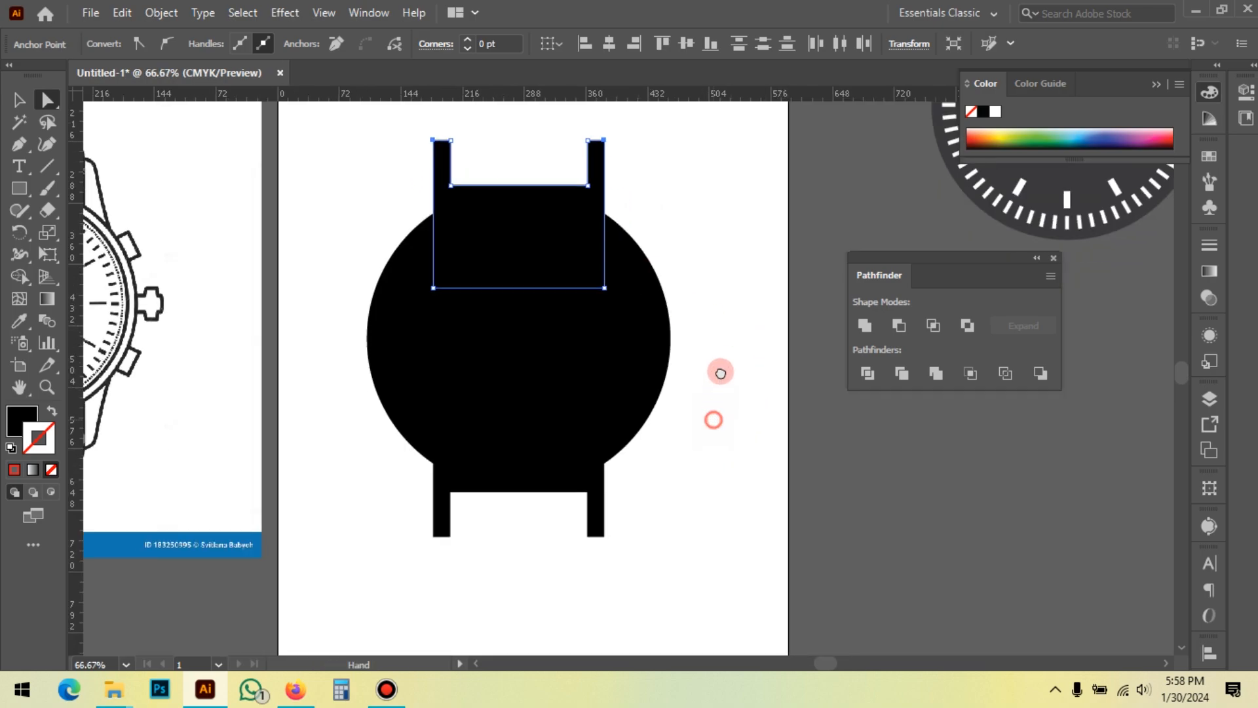
pyautogui.scroll(2, 548, 475)
pyautogui.click(388, 462)
pyautogui.keyDown('shift'); pyautogui.click(771, 463); pyautogui.keyUp('shift')
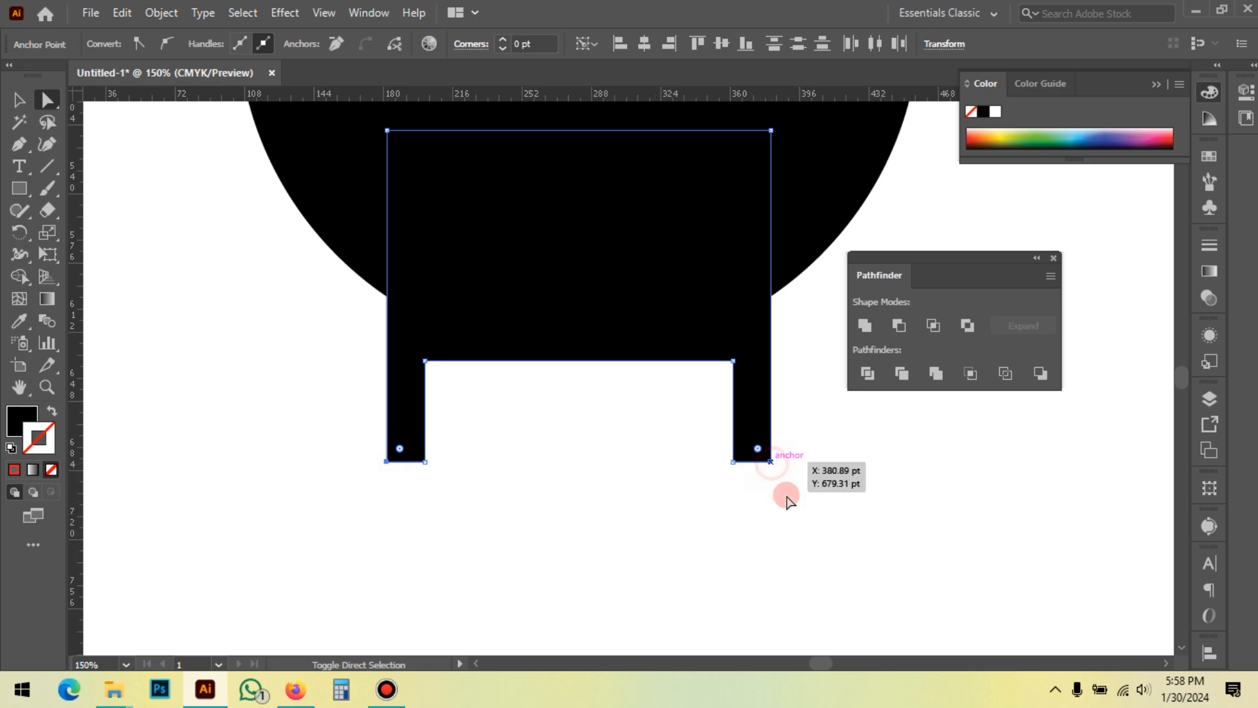
pyautogui.moveTo(758, 451); pyautogui.dragTo(458, 275)
pyautogui.click(500, 505)
# Group the black circle with both lug shapes and try merging them with Unite
pyautogui.scroll(-2, 595, 522)
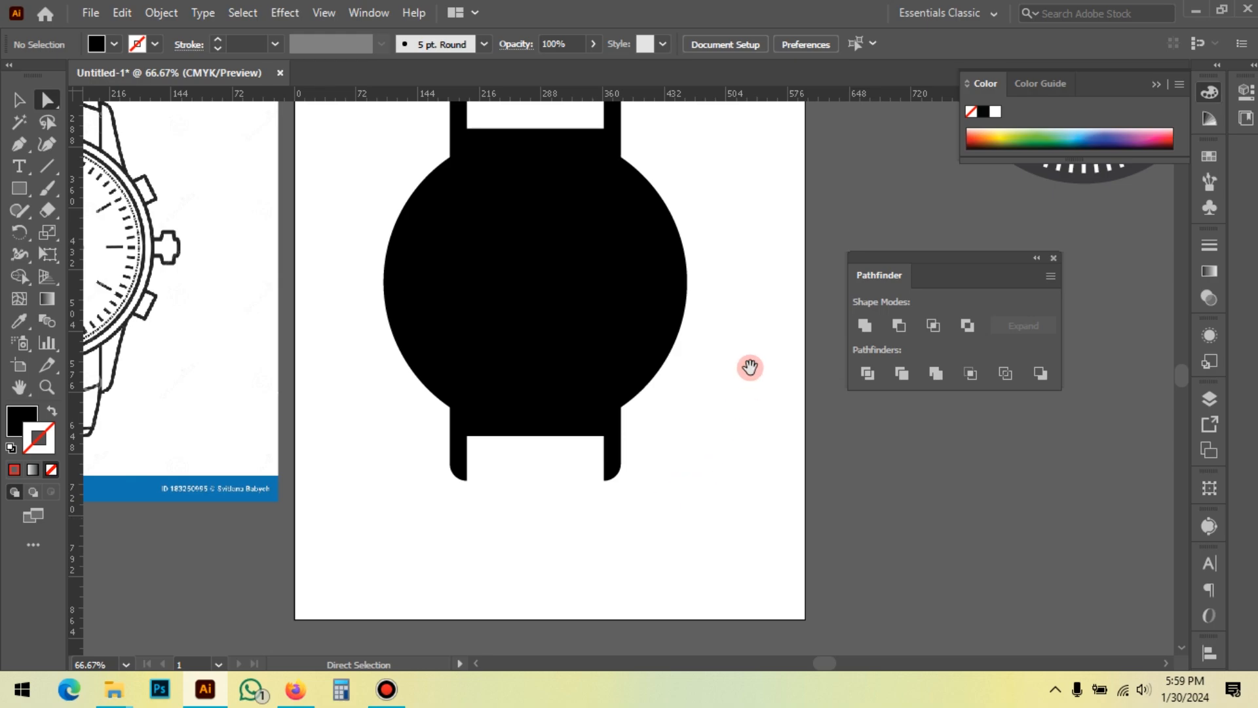
pyautogui.moveTo(749, 367); pyautogui.dragTo(734, 414)
pyautogui.scroll(-1, 574, 471)
pyautogui.click(18, 100)
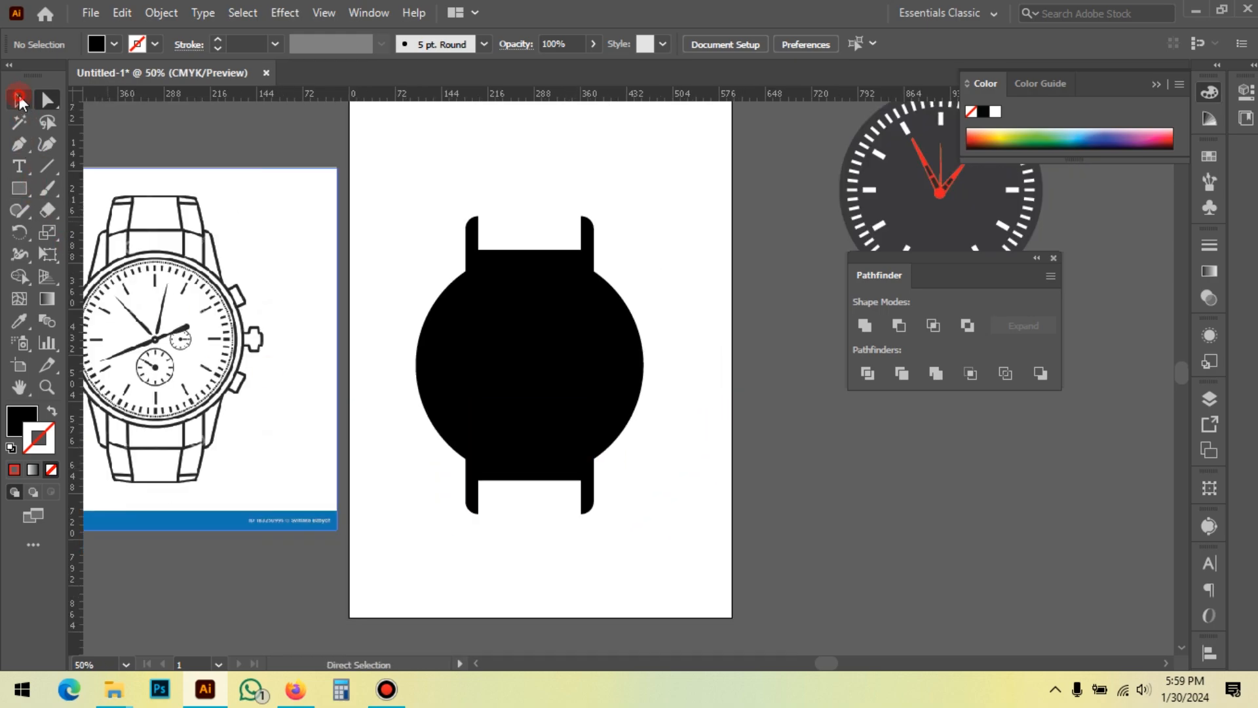
pyautogui.moveTo(419, 182); pyautogui.dragTo(669, 520)
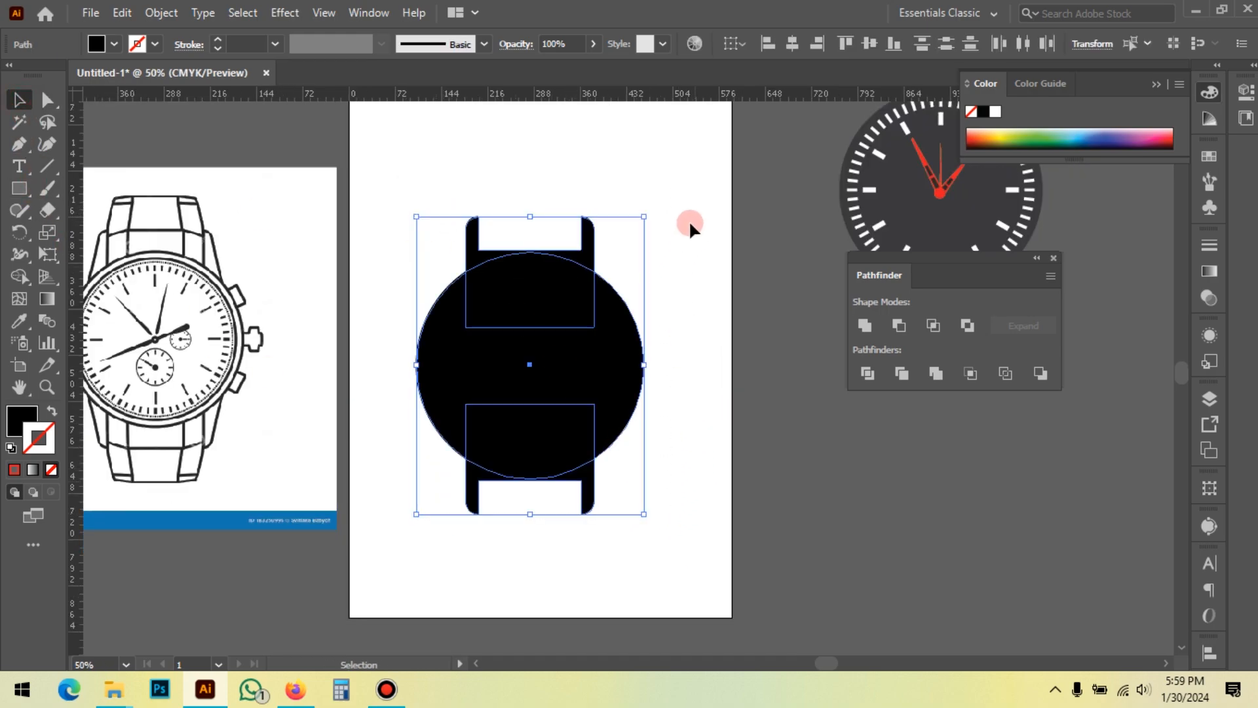
pyautogui.rightClick(698, 215)
pyautogui.click(785, 324)
pyautogui.click(864, 325)
pyautogui.click(776, 349)
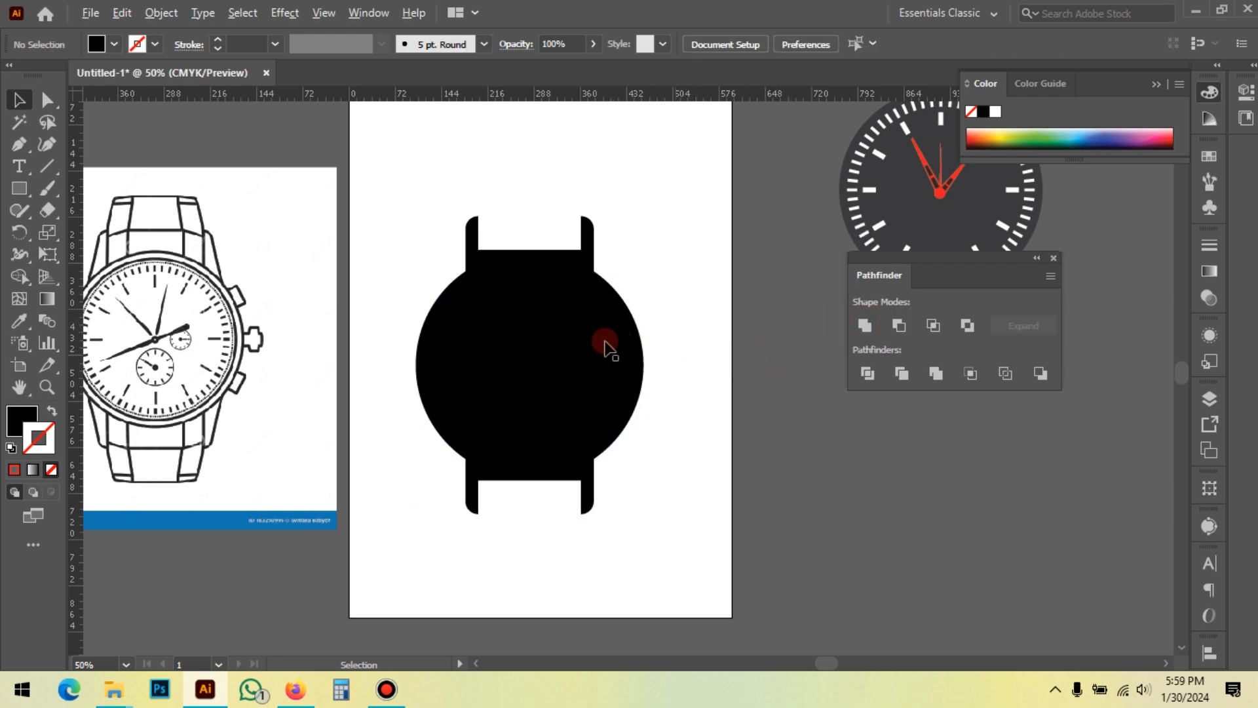
# Undo the Unite operation and ungroup the circle and the lug shapes
pyautogui.scroll(-1, 599, 343)
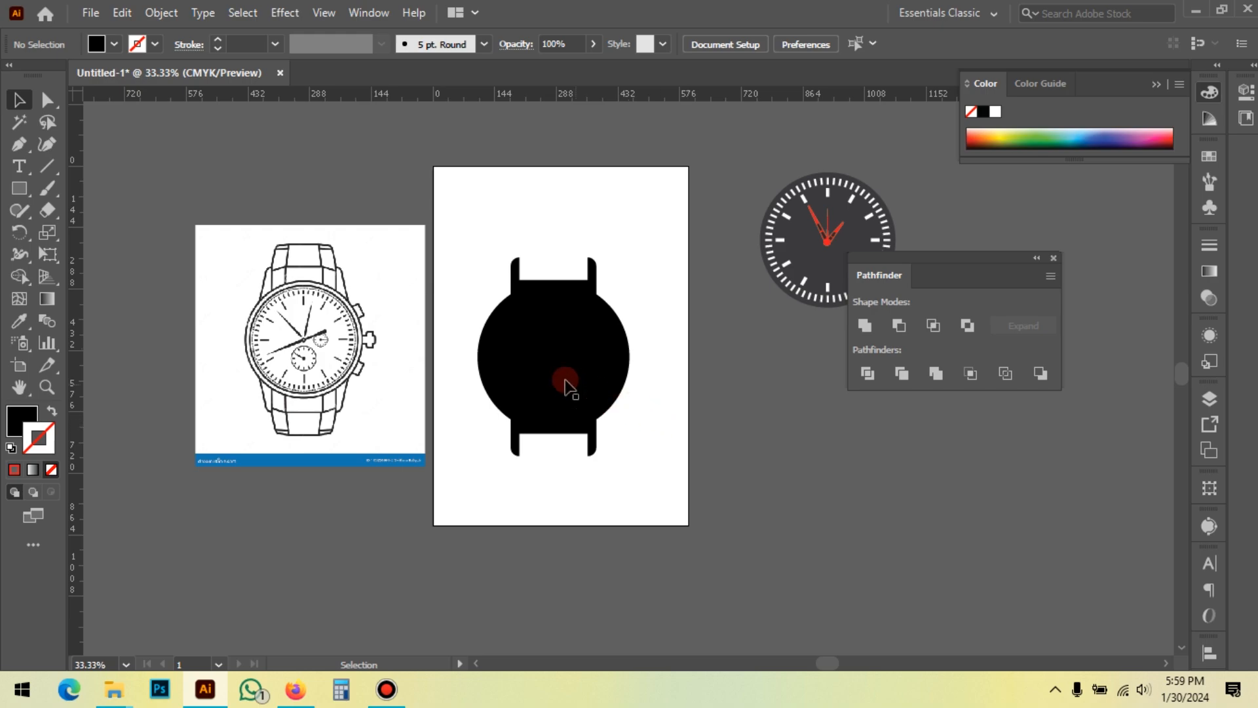
pyautogui.press('alt')
pyautogui.scroll(1, 567, 303)
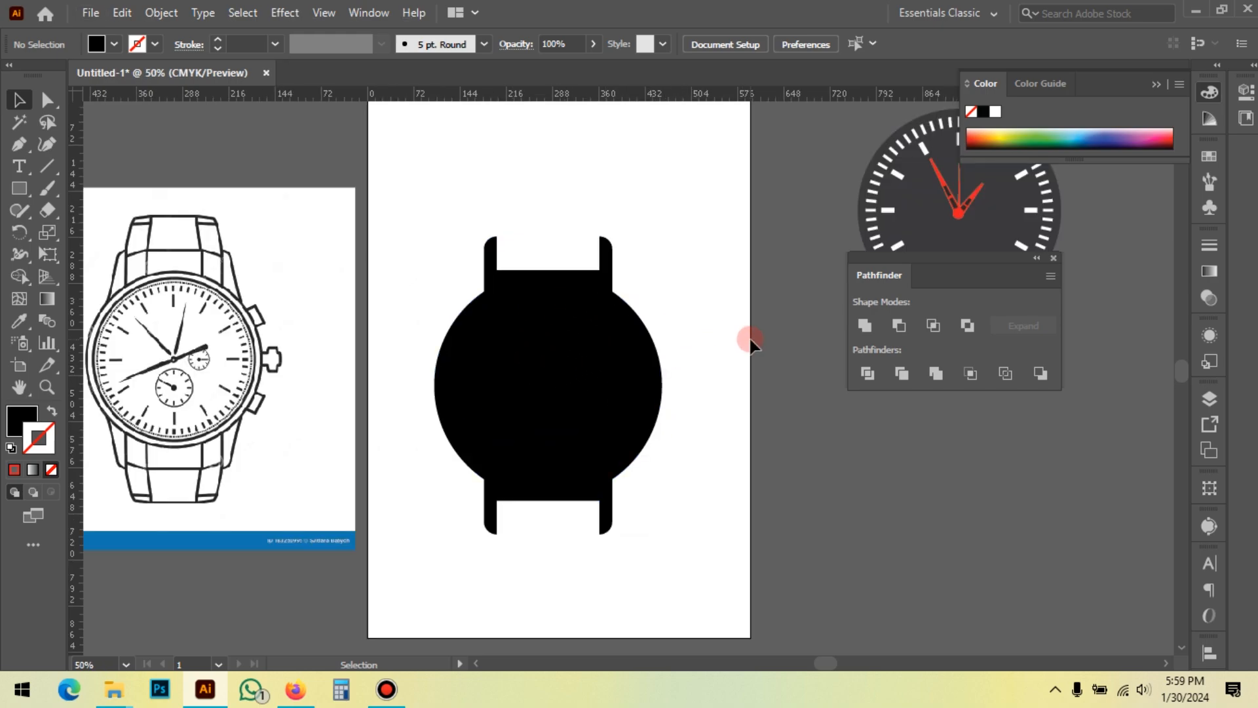
pyautogui.hotkey('ctrl', 'a')
pyautogui.press('v')
pyautogui.click(749, 340)
pyautogui.click(600, 317)
pyautogui.rightClick(685, 385)
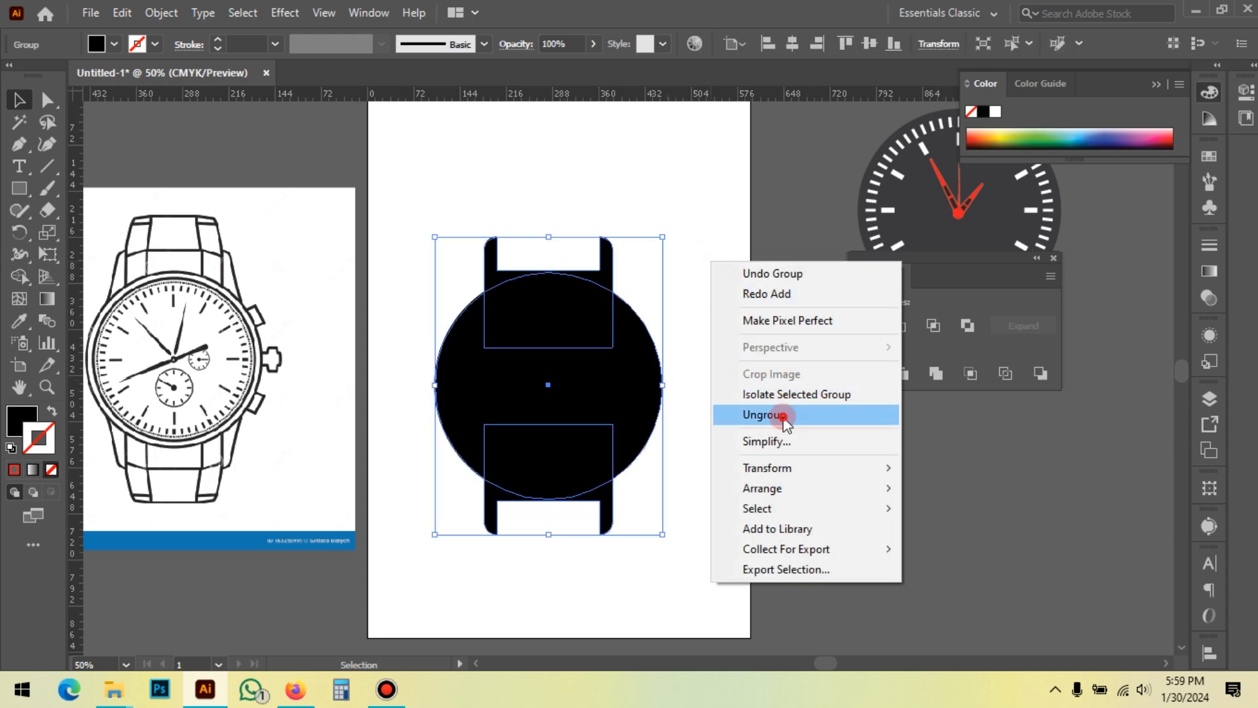
pyautogui.click(754, 415)
# Group the upper and lower lug shapes, centre them on the black circle, and deselect
pyautogui.click(589, 451)
pyautogui.hotkey('ctrl', 'a')
pyautogui.rightClick(655, 282)
pyautogui.click(716, 368)
pyautogui.keyDown('shift'); pyautogui.click(650, 372); pyautogui.keyUp('shift')
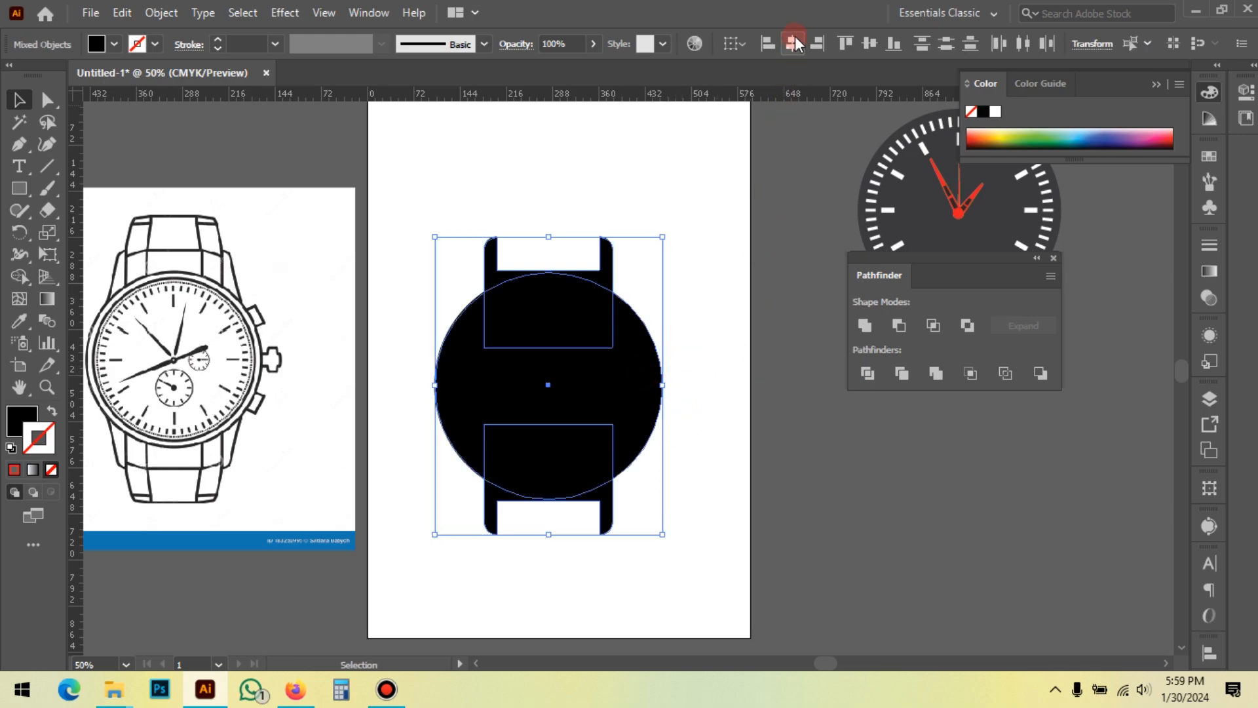
pyautogui.click(781, 272)
# Fill the grouped lug shapes with red and deselect them
pyautogui.click(608, 253)
pyautogui.click(114, 44)
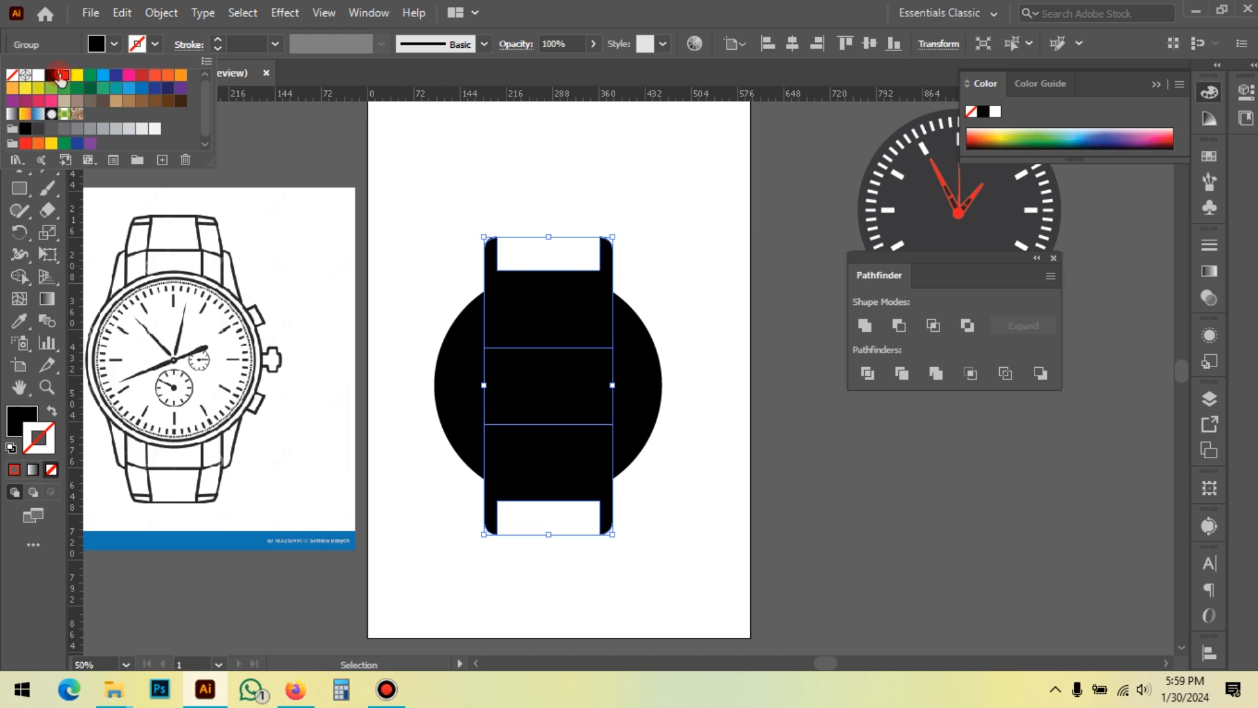
pyautogui.click(73, 77)
pyautogui.click(681, 143)
pyautogui.click(682, 293)
pyautogui.scroll(1, 635, 393)
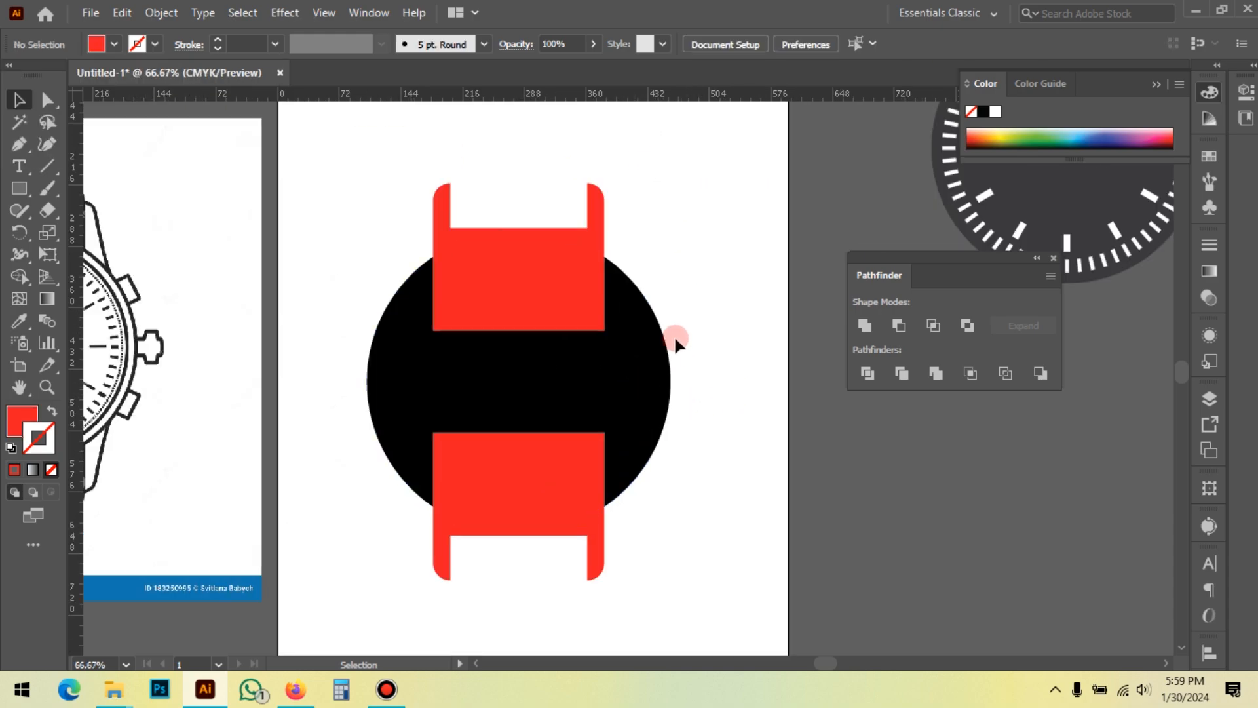
# Recolour the lug shapes with the circle's sampled black, and merge them with the circle using Unite
pyautogui.scroll(1, 548, 203)
pyautogui.press('alt')
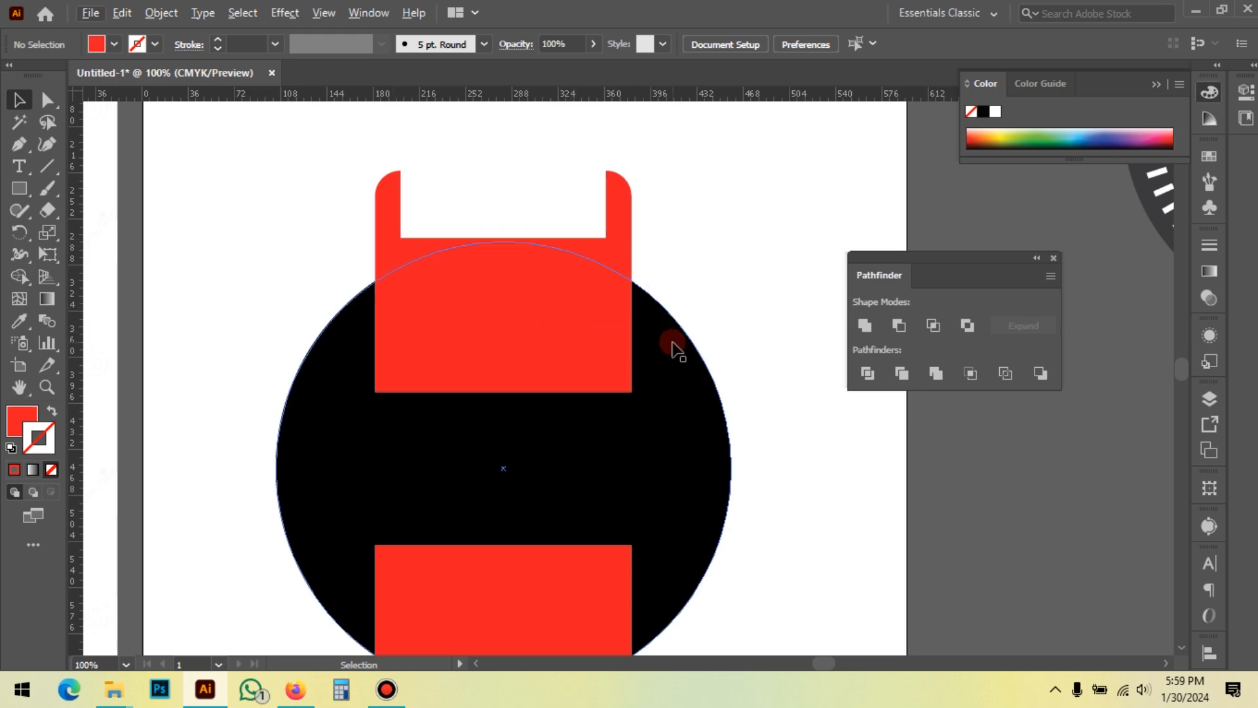
pyautogui.scroll(-1, 573, 348)
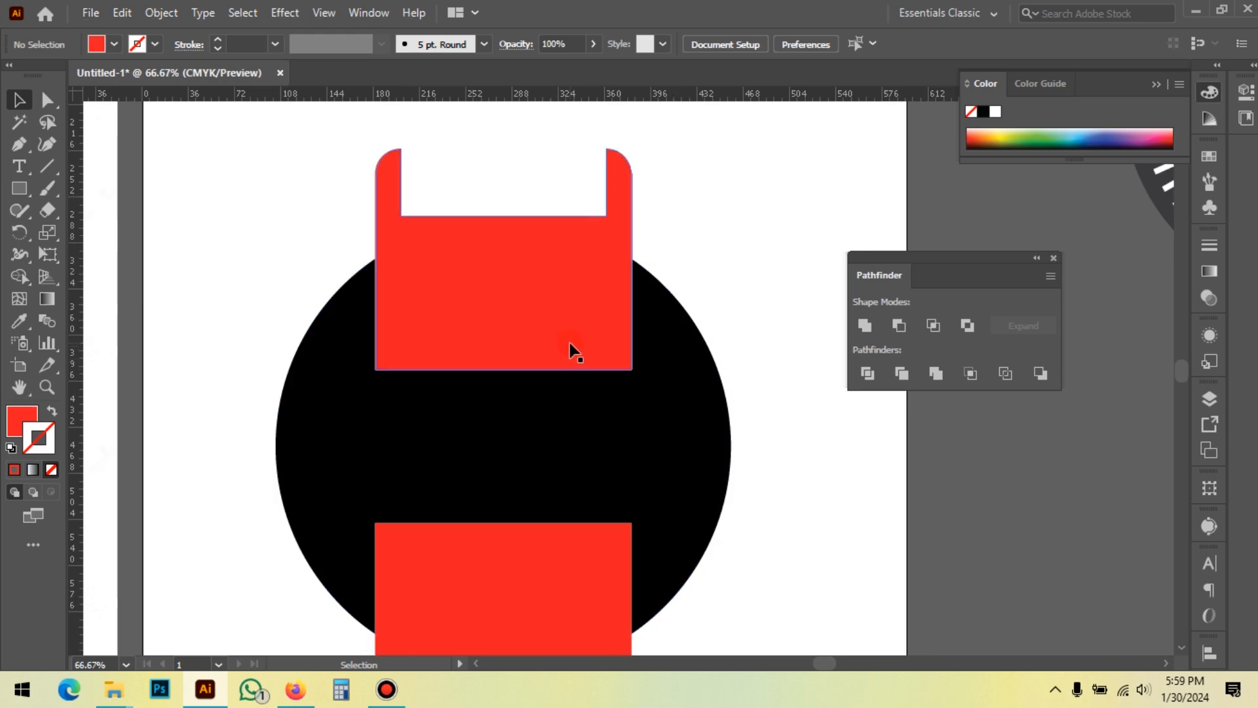
pyautogui.click(655, 467)
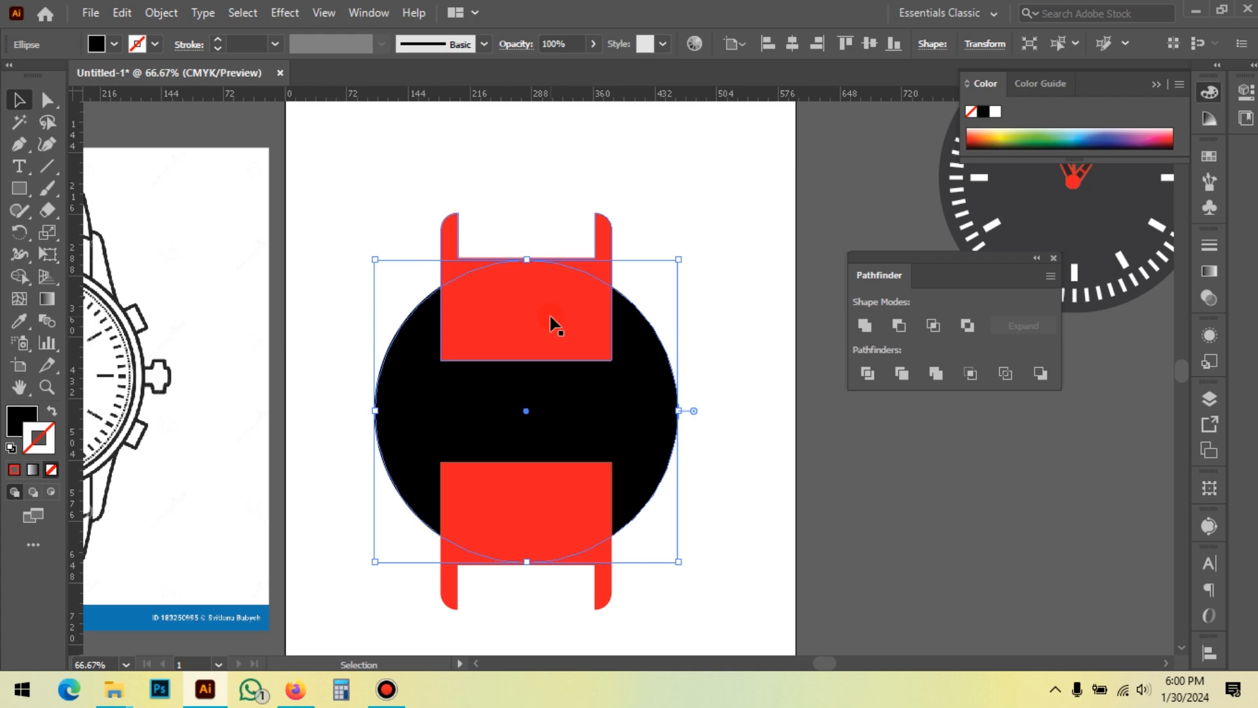
pyautogui.moveTo(538, 191); pyautogui.dragTo(557, 623)
pyautogui.click(19, 320)
pyautogui.click(427, 402)
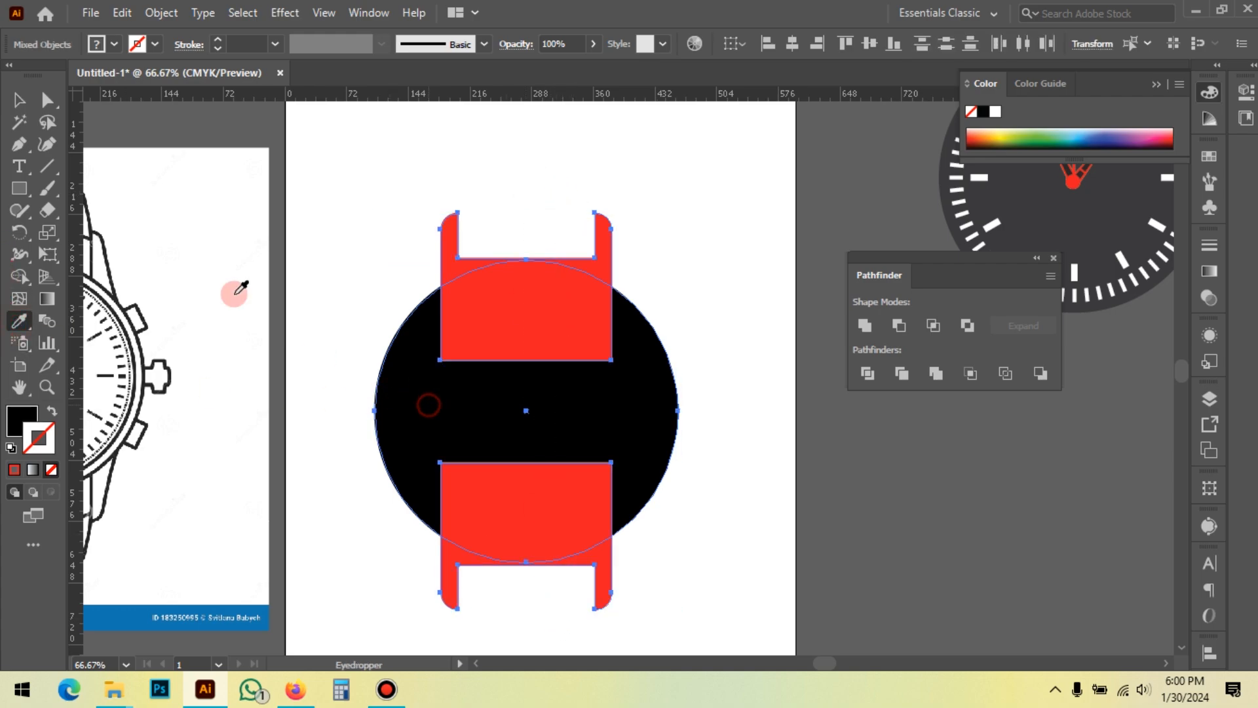
pyautogui.click(19, 99)
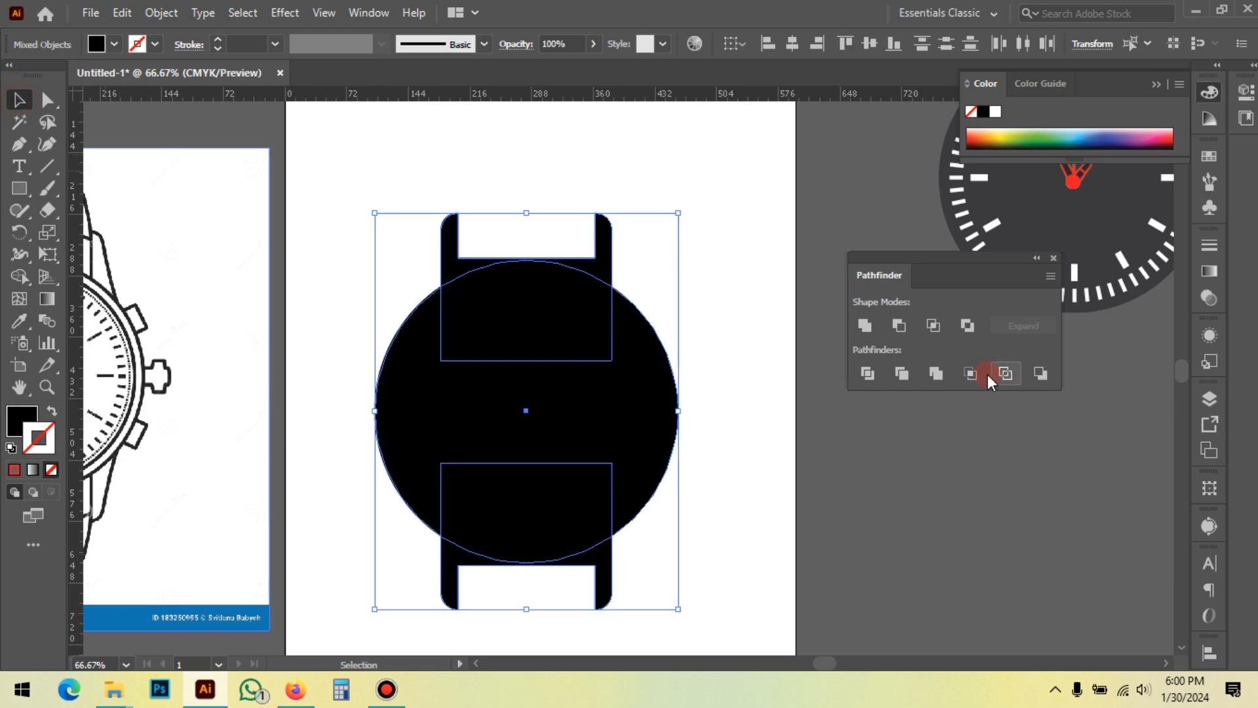
pyautogui.click(865, 325)
pyautogui.click(783, 411)
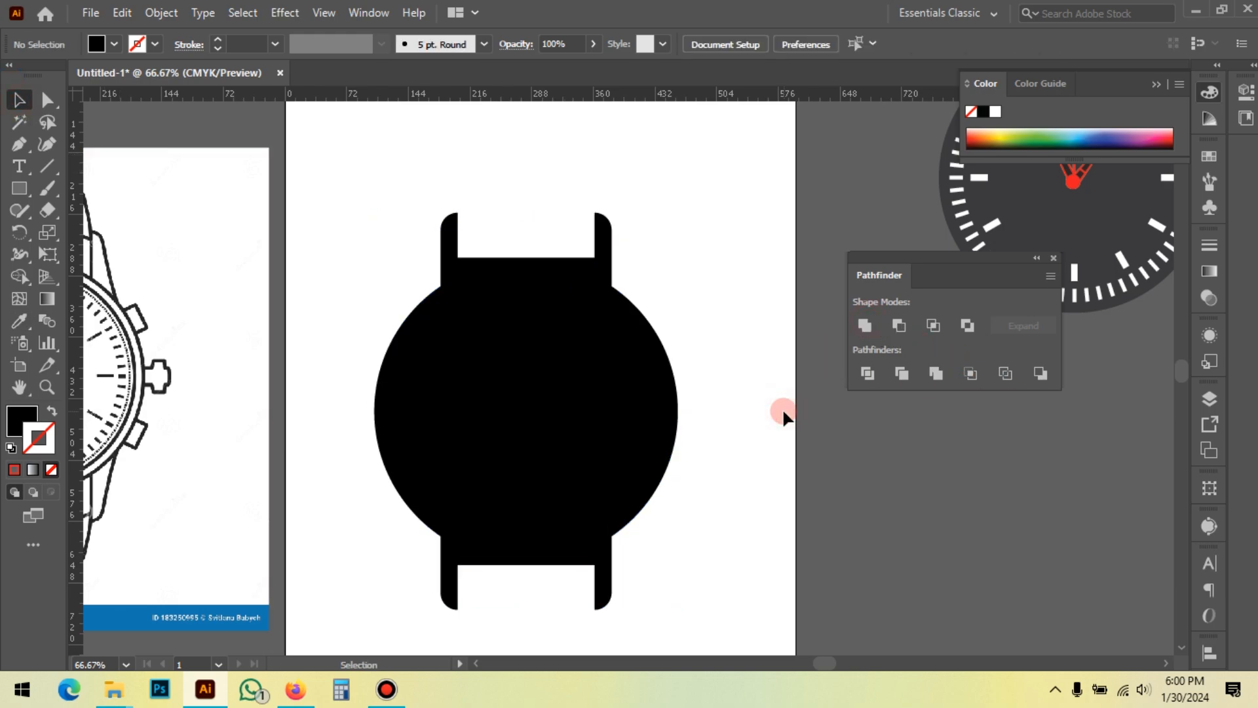
# Move the clock dial group from beside the artboard onto the circle of the black watch case
pyautogui.click(486, 340)
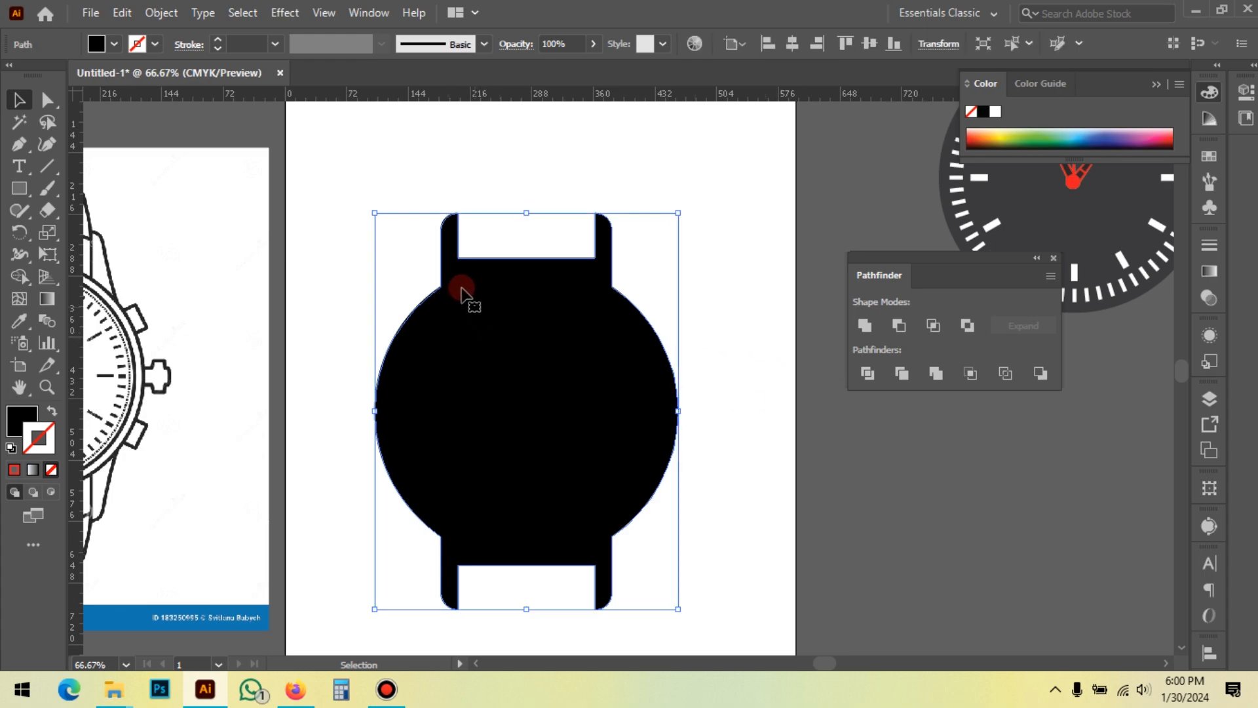
pyautogui.scroll(-2, 453, 308)
pyautogui.moveTo(757, 249); pyautogui.dragTo(505, 360)
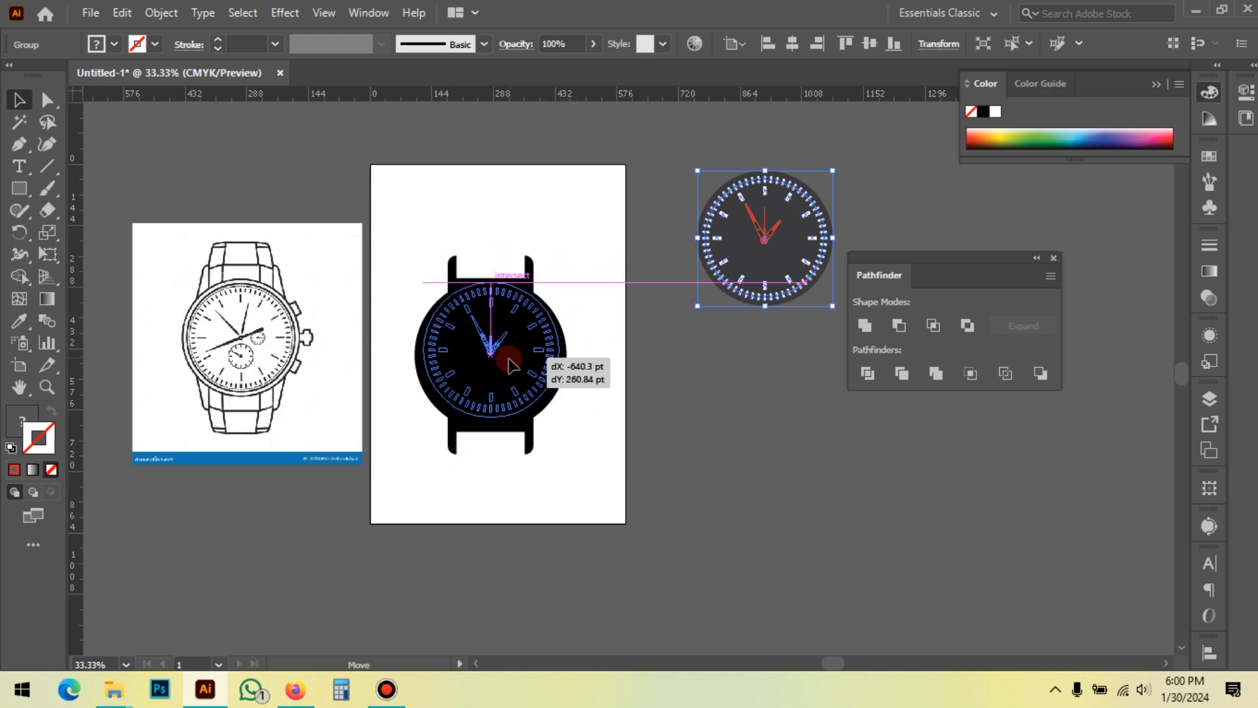
pyautogui.click(654, 380)
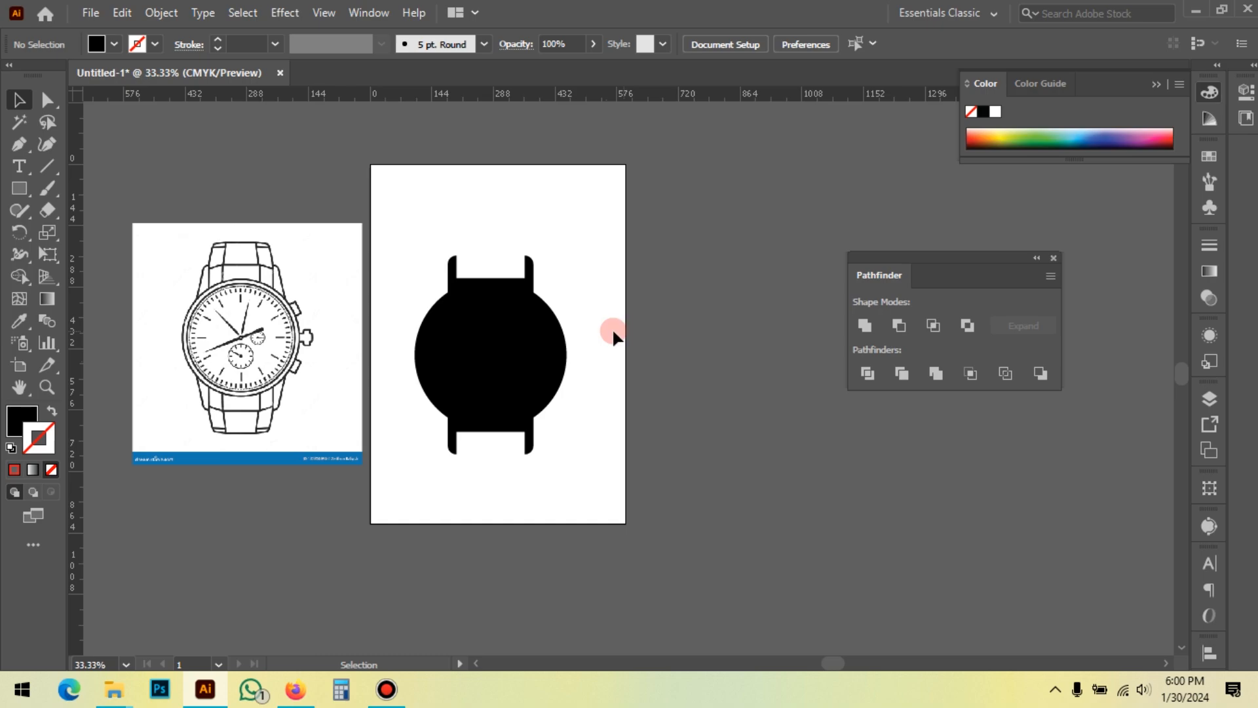
# Send the black watch case to the back so it lies behind the dial, and deselect it
pyautogui.click(524, 341)
pyautogui.rightClick(524, 340)
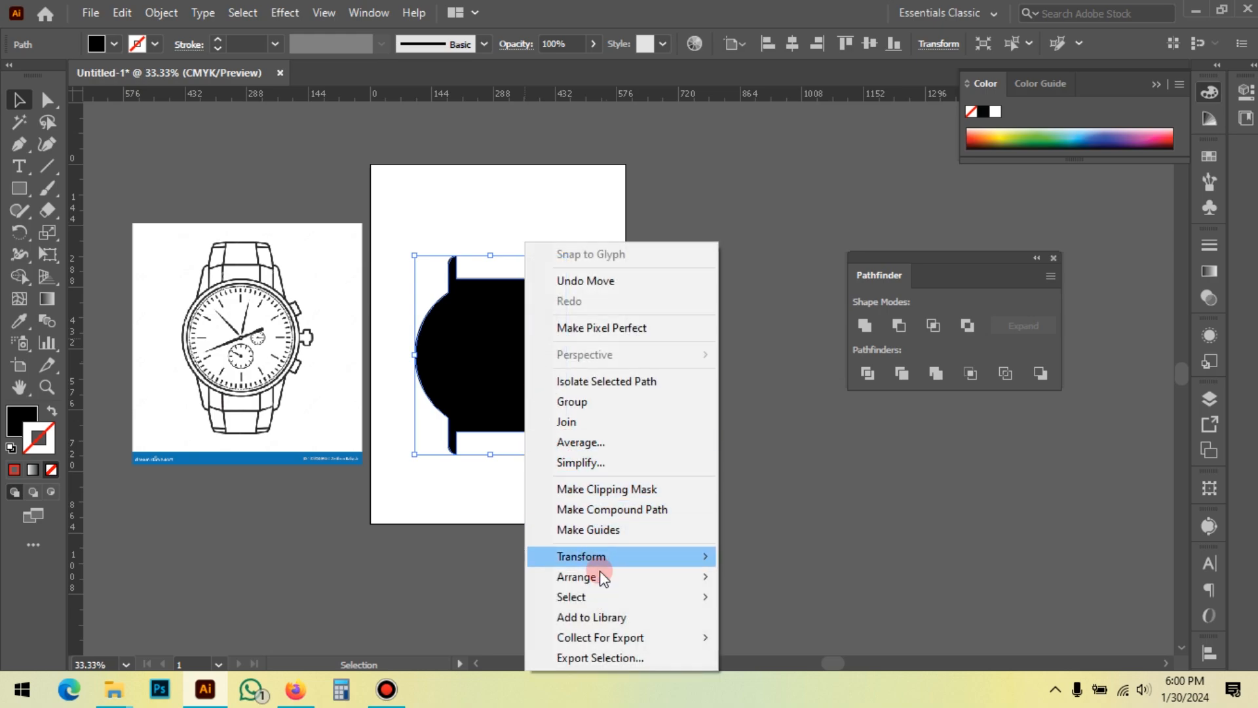
pyautogui.moveTo(608, 578)
pyautogui.click(792, 639)
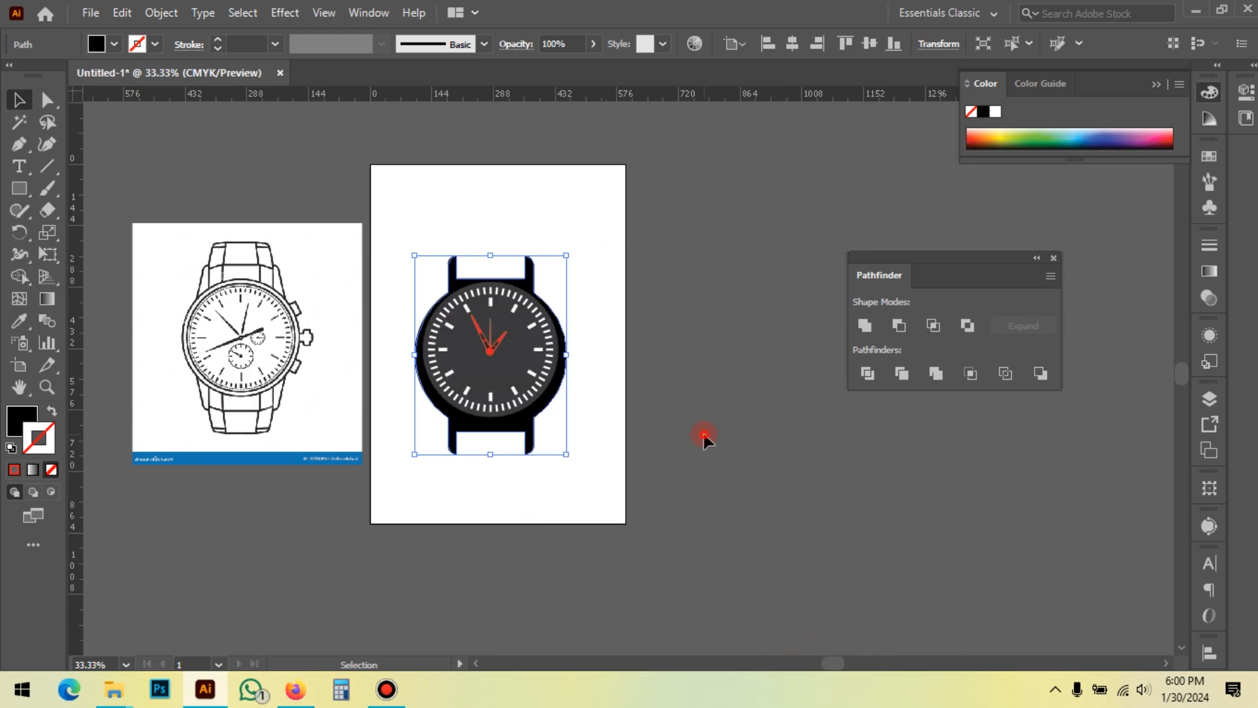
pyautogui.click(707, 433)
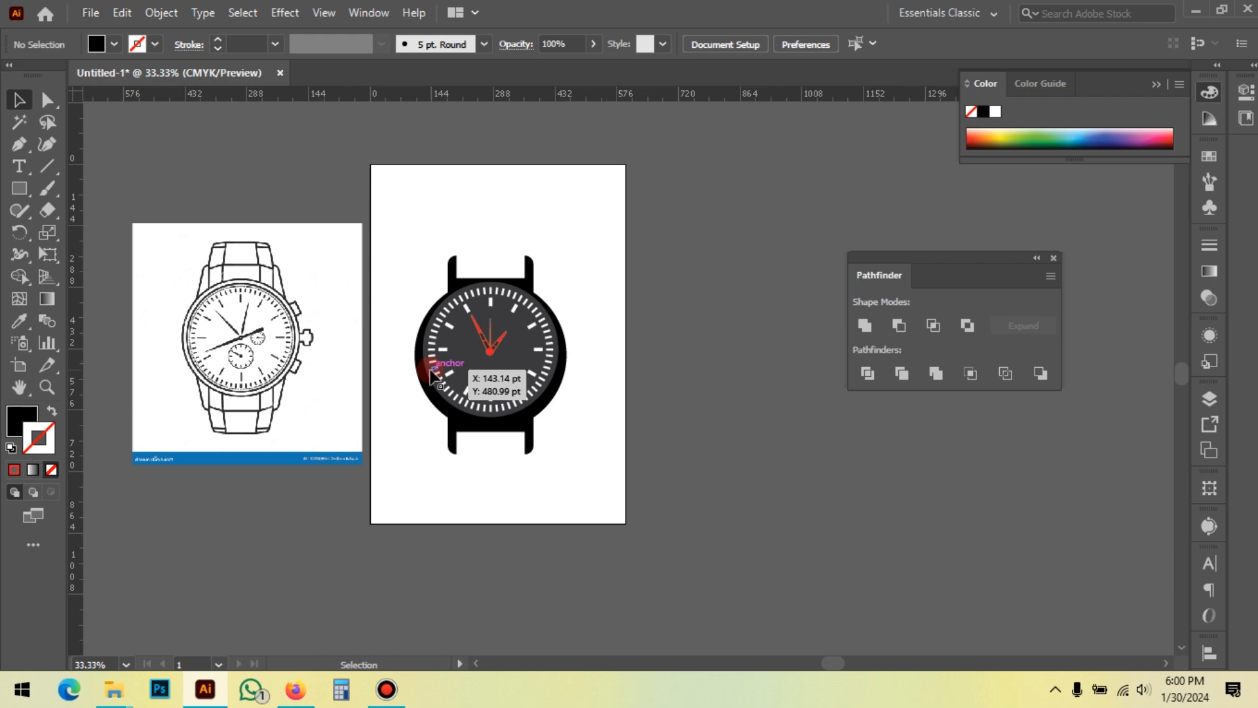
# Align the dial and the black watch case to each other's vertical centre, and deselect
pyautogui.scroll(1, 436, 327)
pyautogui.moveTo(688, 246); pyautogui.dragTo(583, 294)
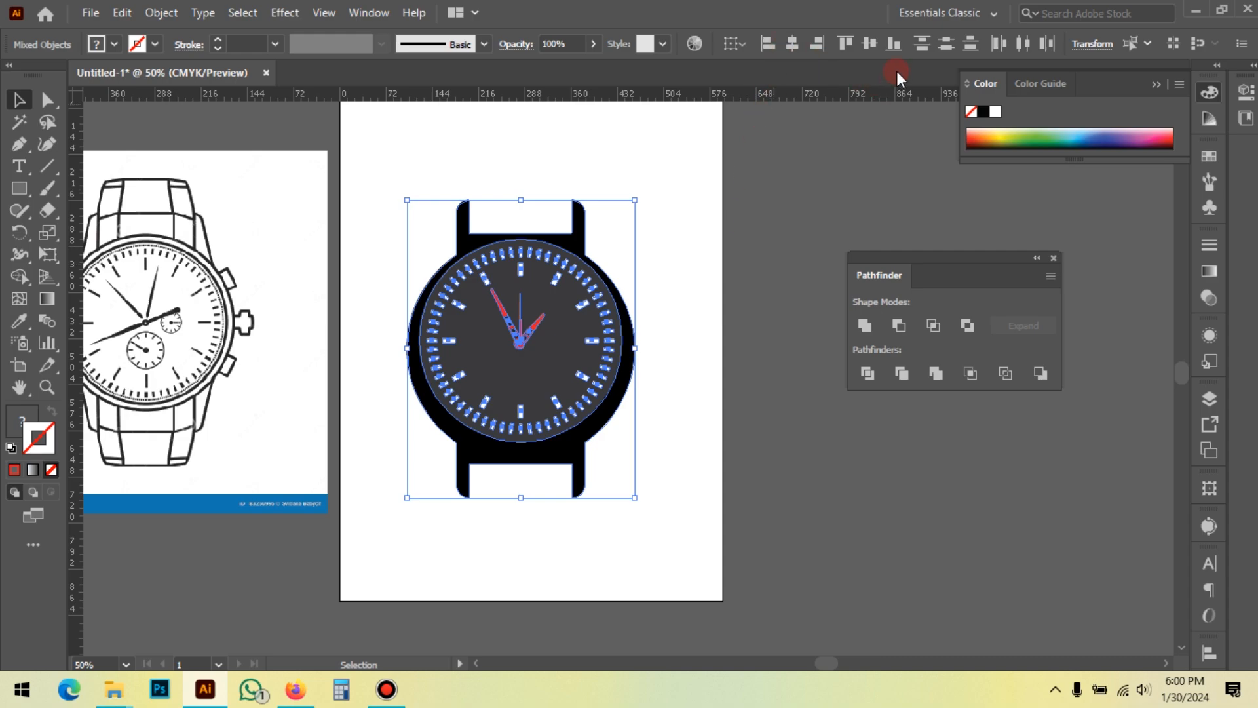
pyautogui.click(872, 42)
pyautogui.click(798, 249)
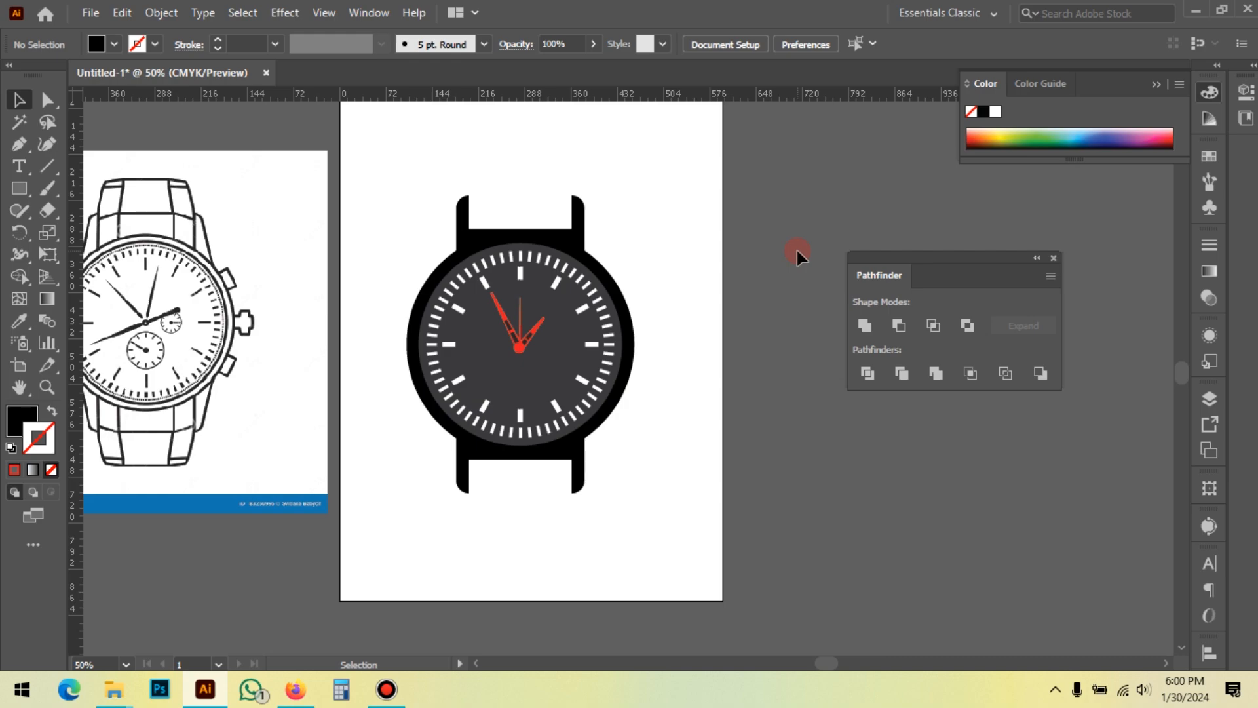
# Group the dial and the black watch case into one object and deselect it
pyautogui.moveTo(398, 180); pyautogui.dragTo(643, 552)
pyautogui.rightClick(682, 299)
pyautogui.click(753, 437)
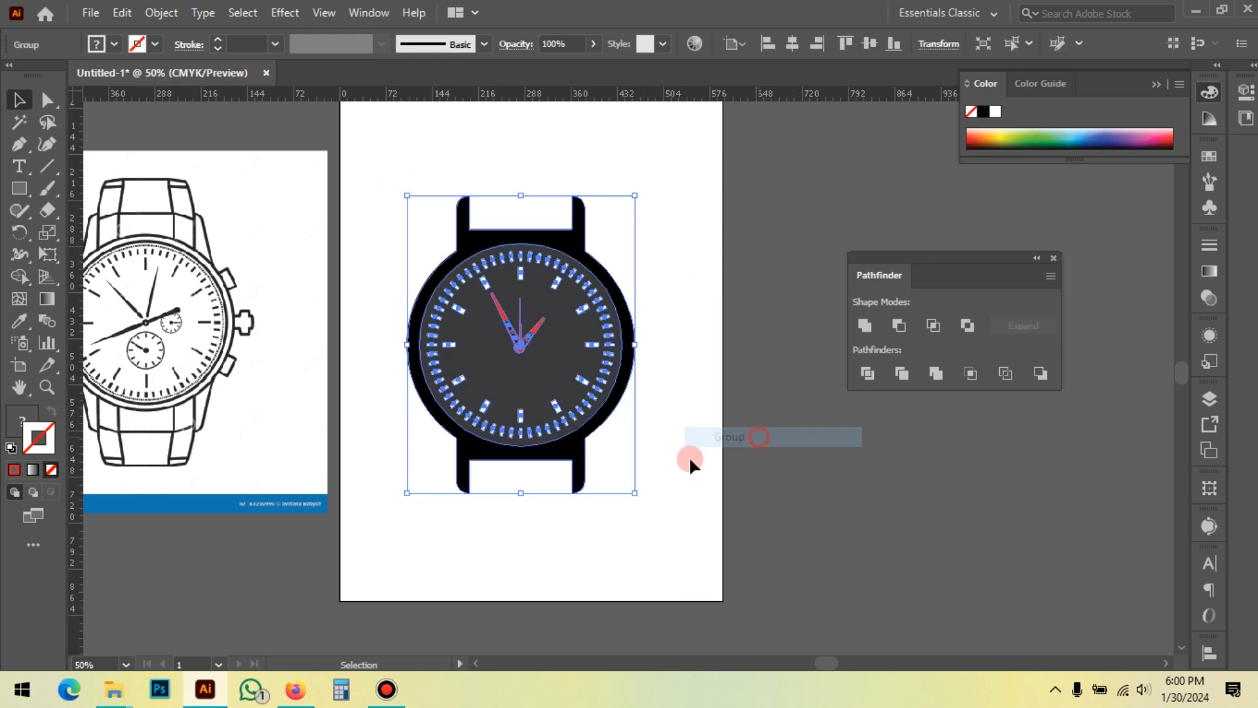
pyautogui.click(685, 461)
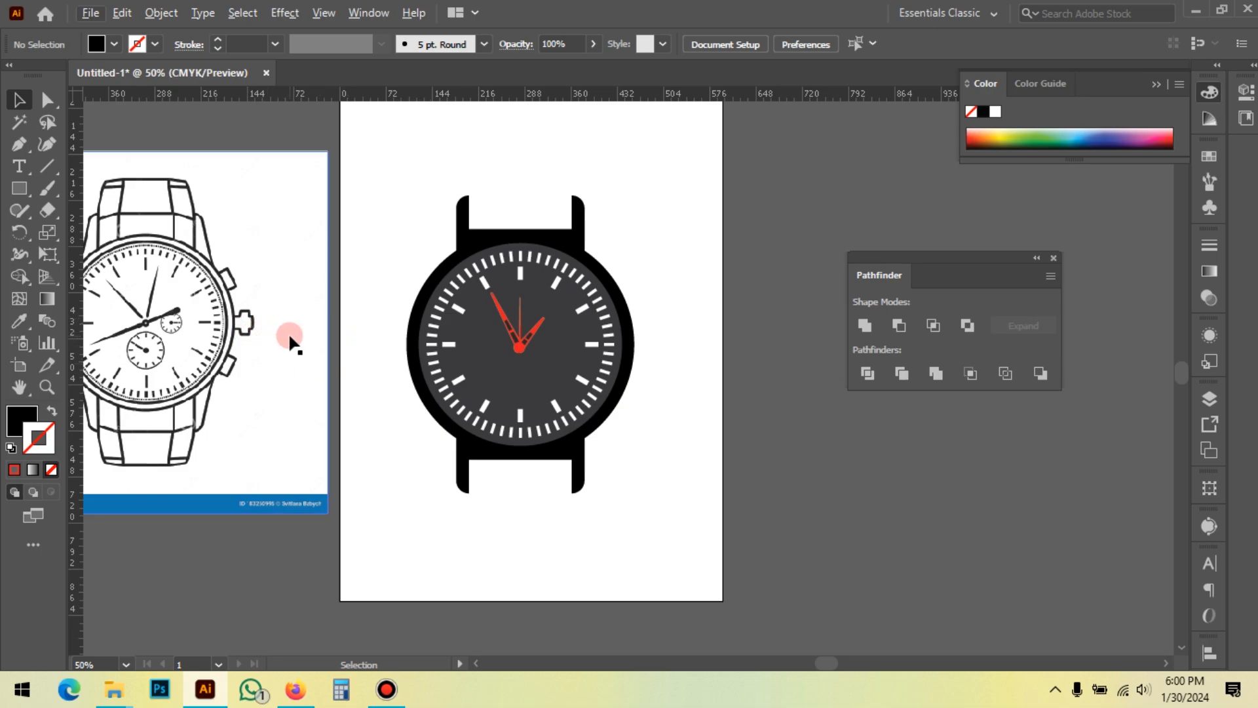
pyautogui.moveTo(279, 316); pyautogui.dragTo(299, 325)
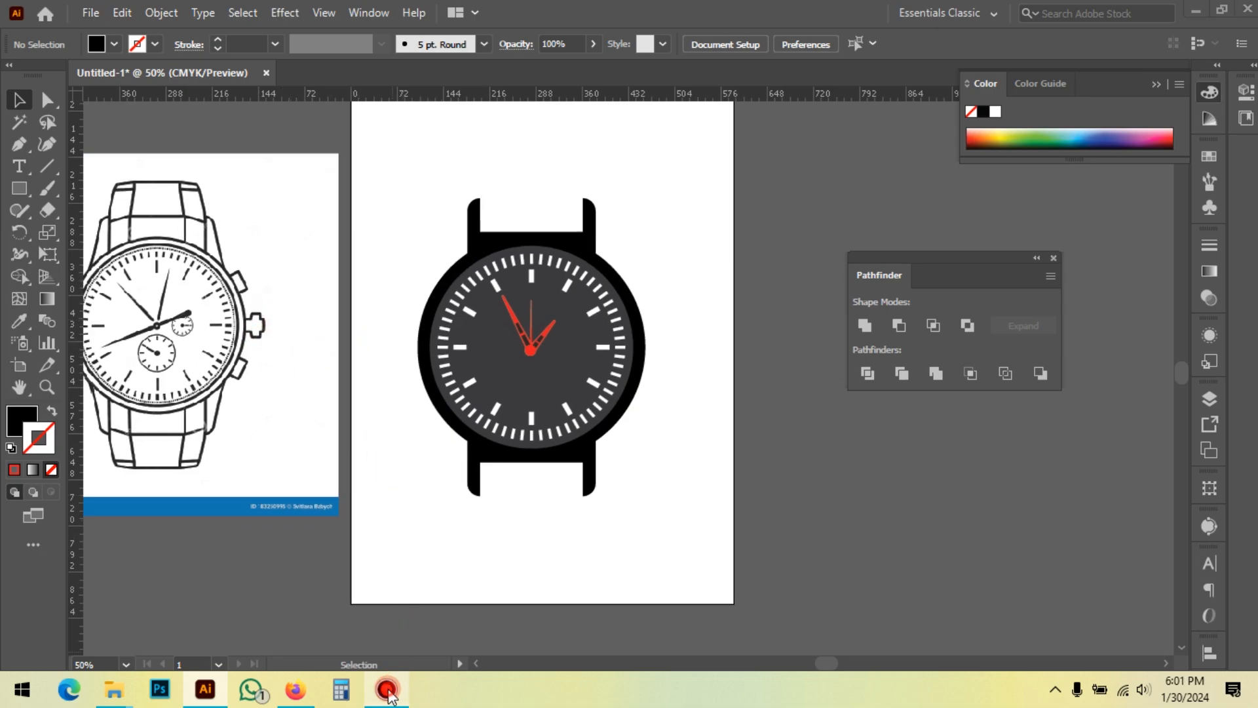